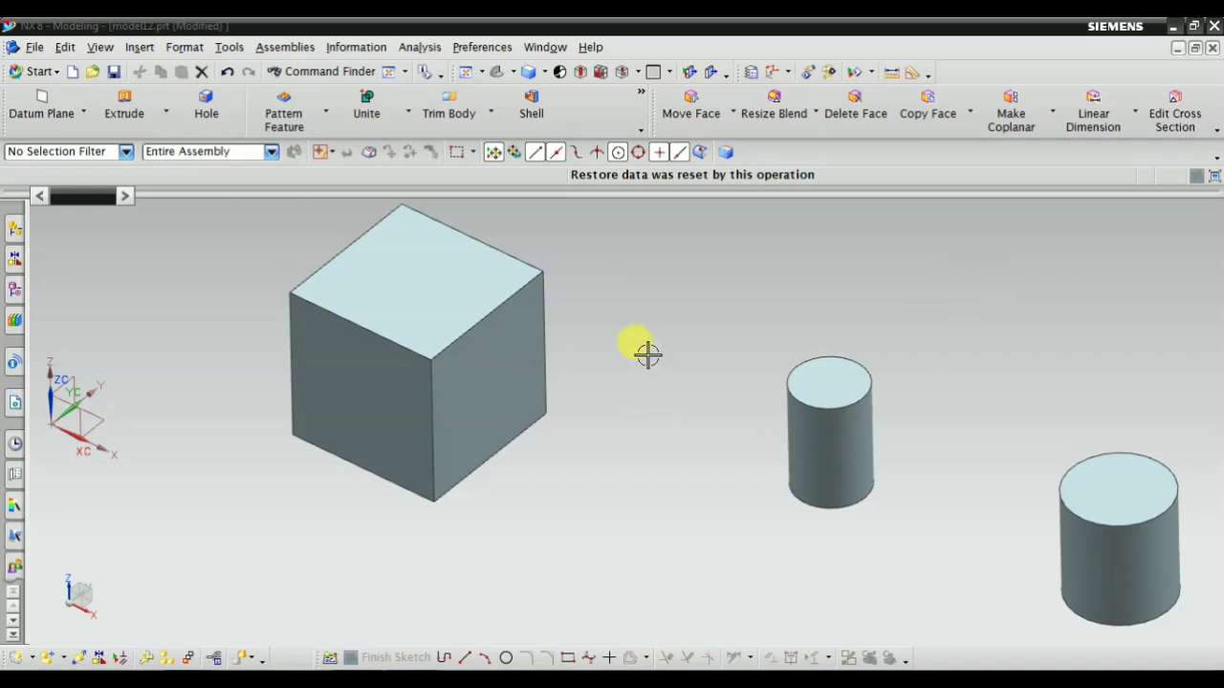
Examine the block and the two cylinders from different view angles
scroll(648, 355, "down", 3)
right_click(236, 251)
left_click(271, 283)
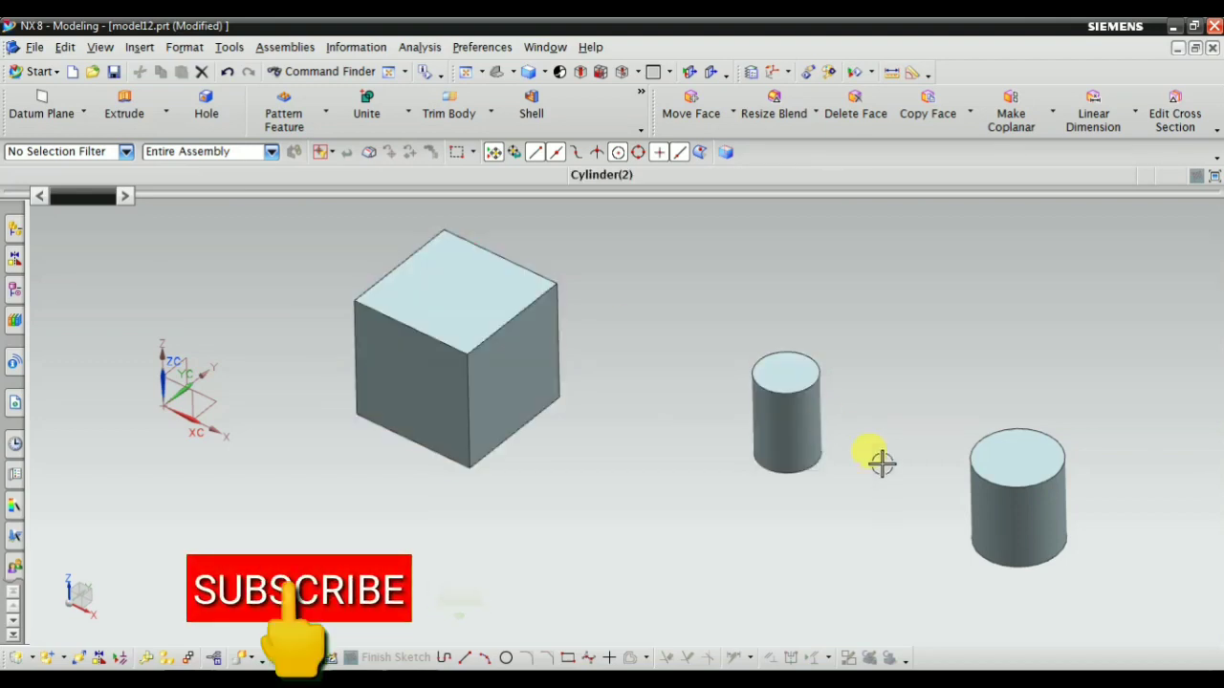
middle_click_drag(1051, 539, 809, 549)
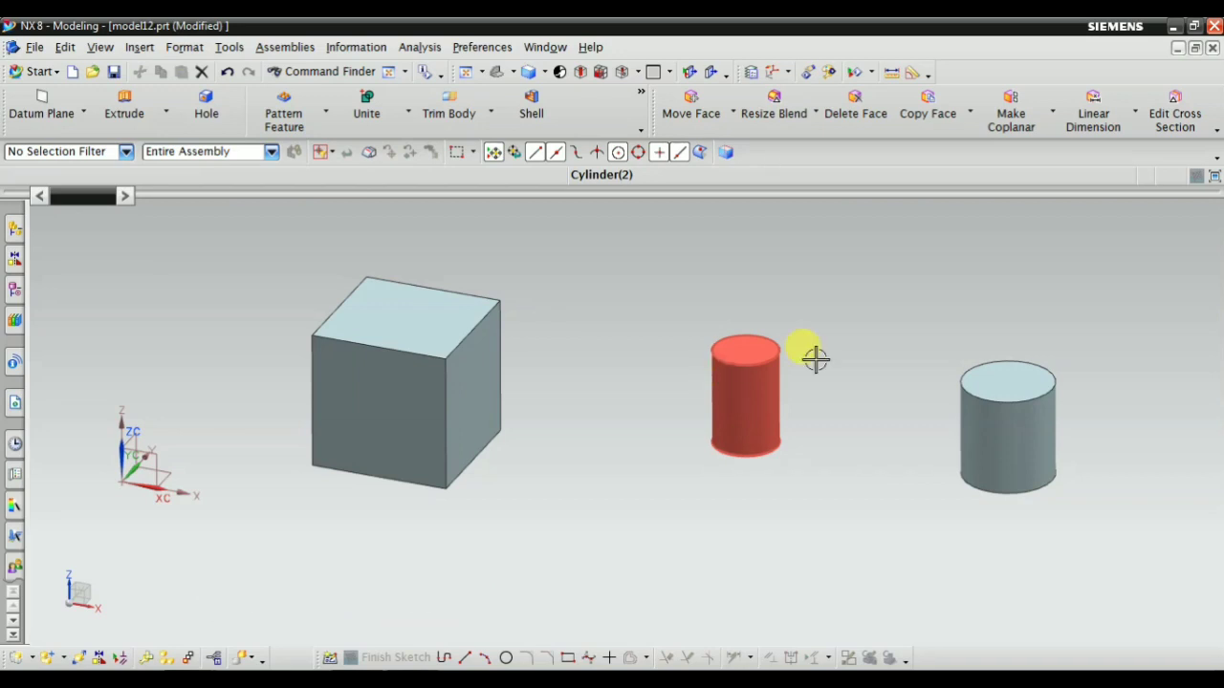
scroll(815, 359, "down", 2)
scroll(676, 323, "up", 3)
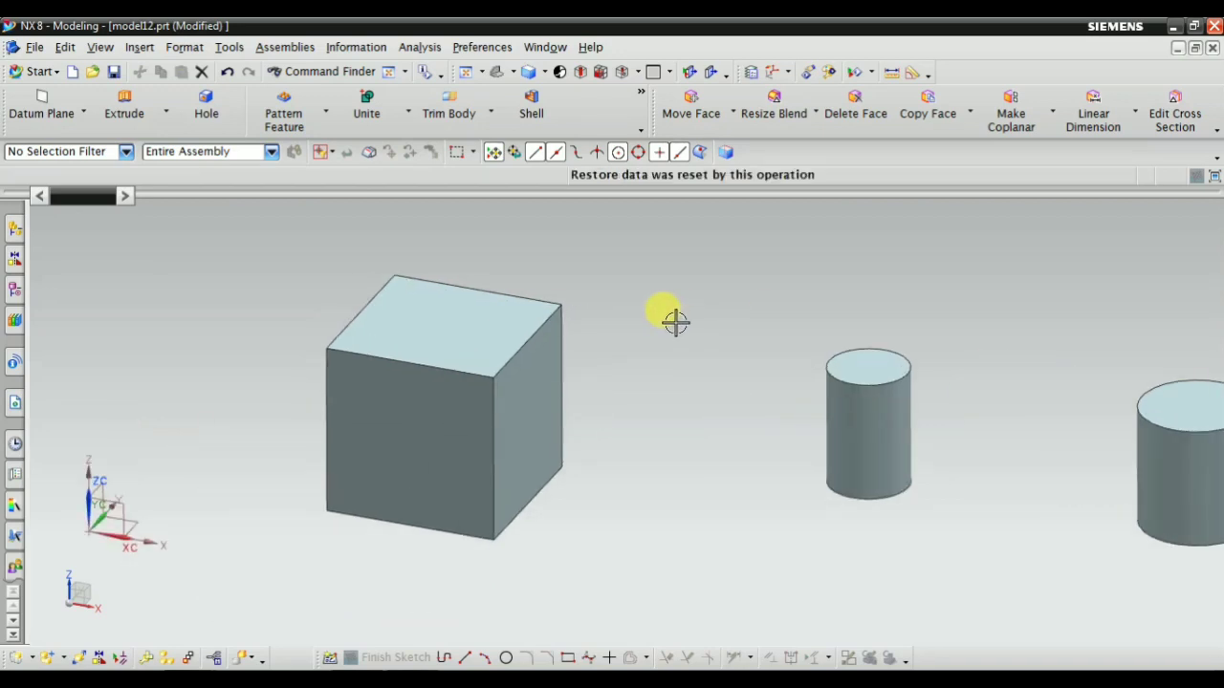
scroll(500, 328, "down", 2)
scroll(432, 301, "up", 1)
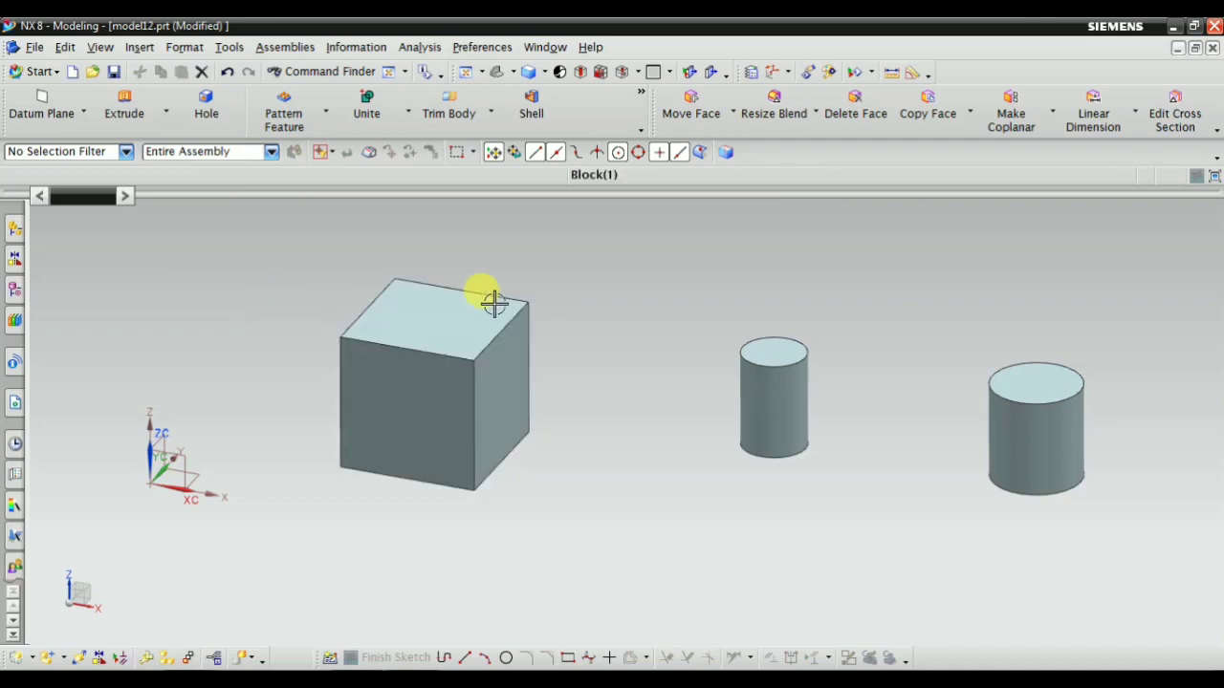
scroll(494, 303, "down", 1)
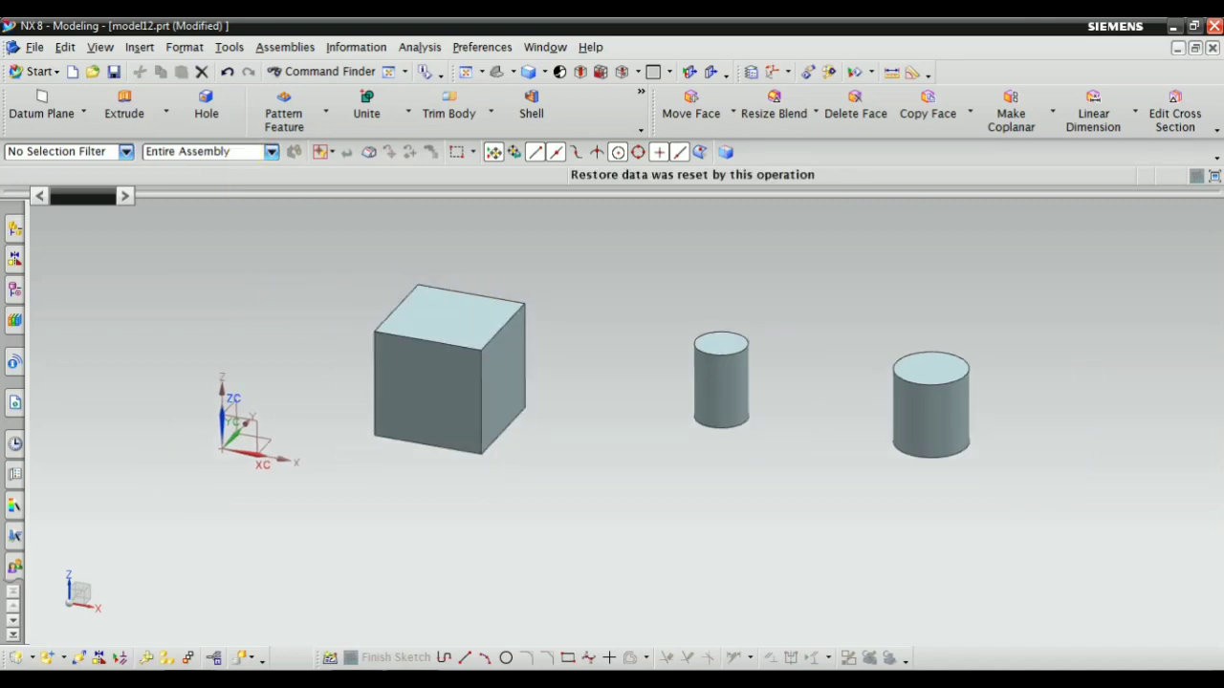
Start creating a datum plane and set its type to Inferred
left_click(139, 48)
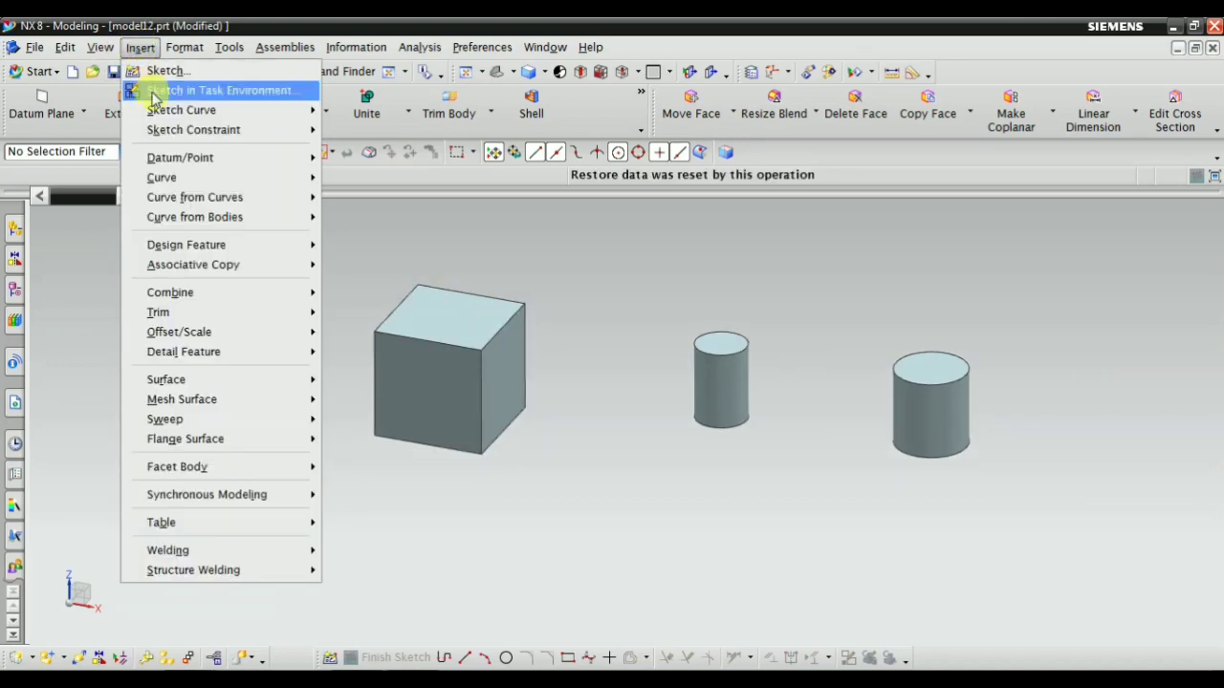
mouse_move(160, 162)
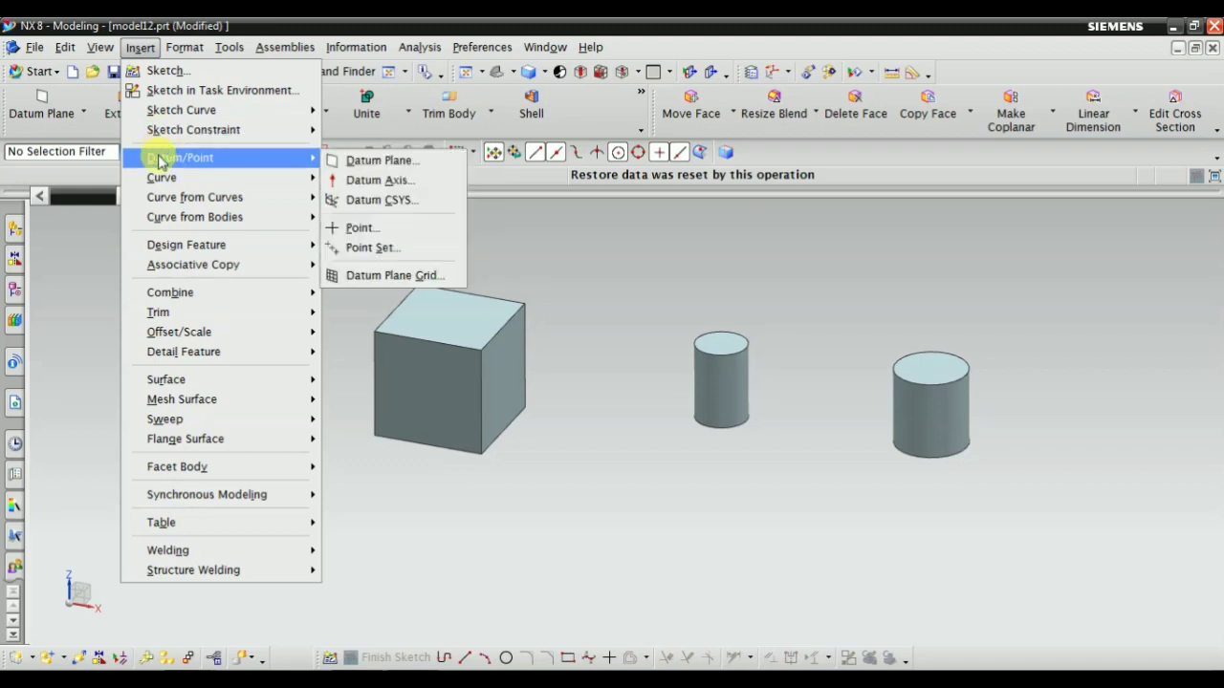
left_click(387, 163)
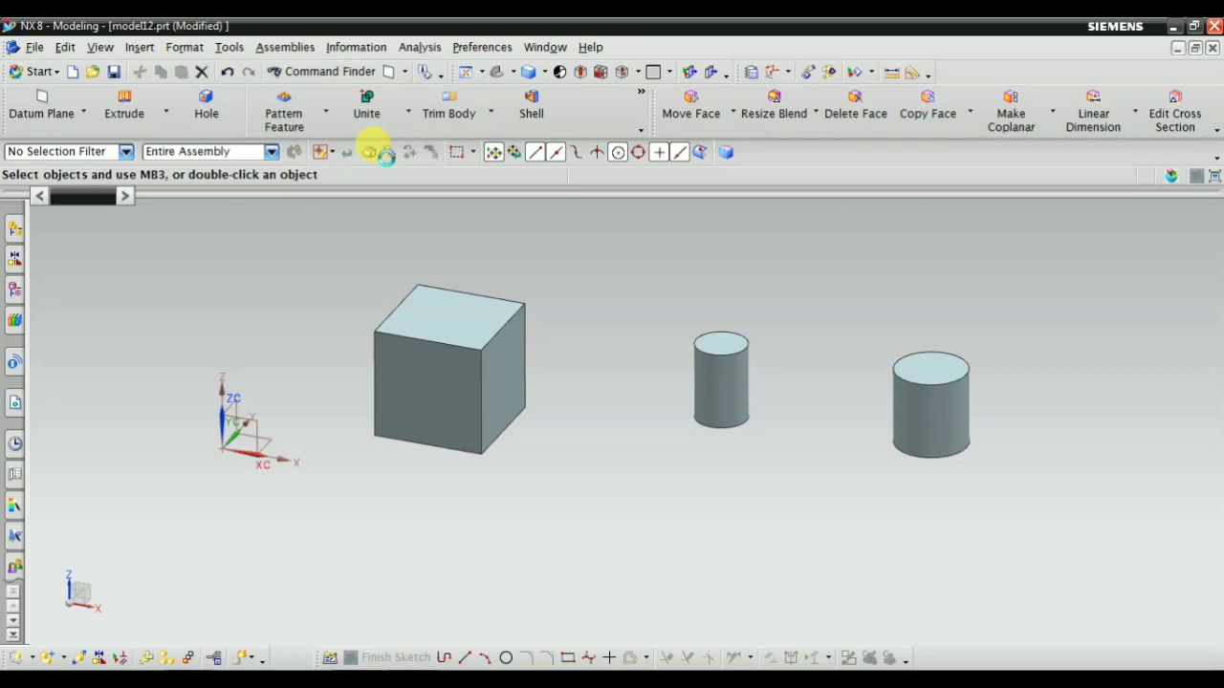
left_click(158, 250)
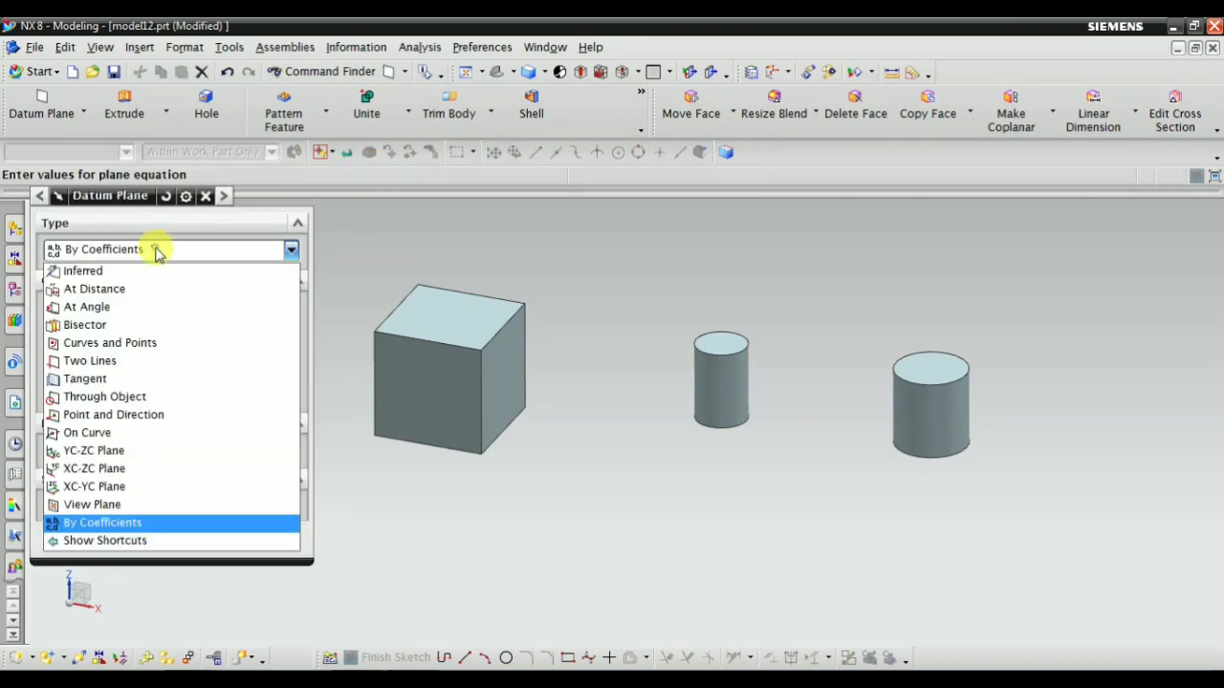
left_click(127, 275)
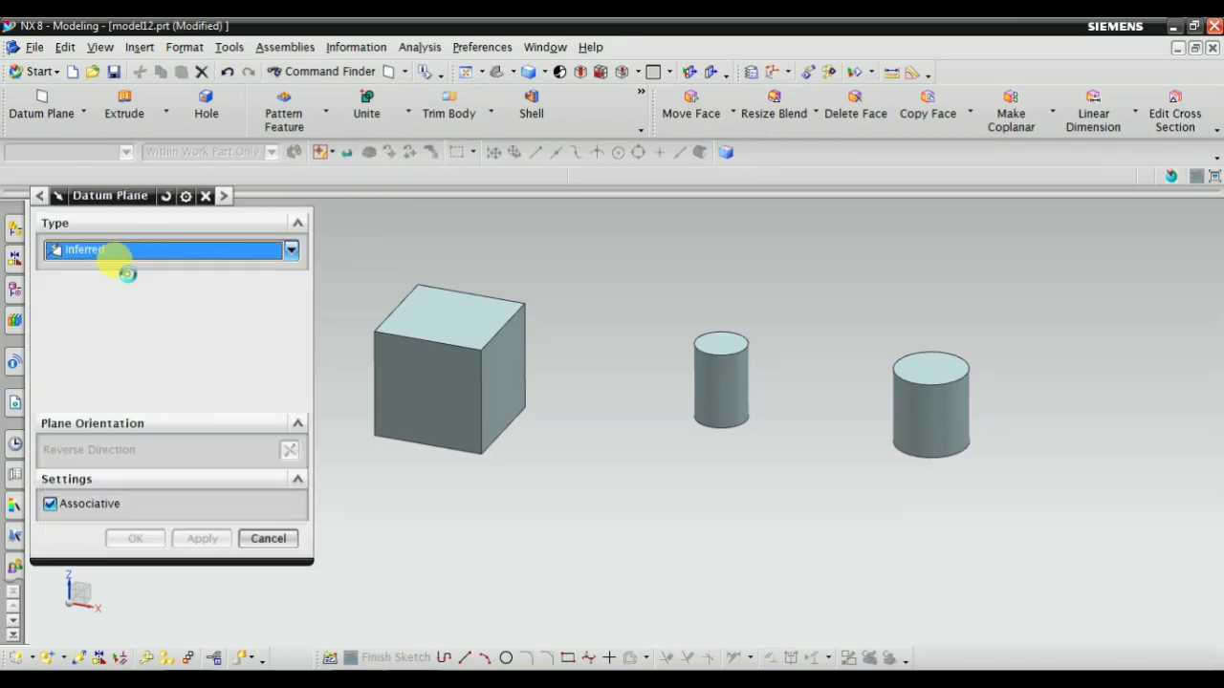
left_click(163, 251)
left_click(169, 277)
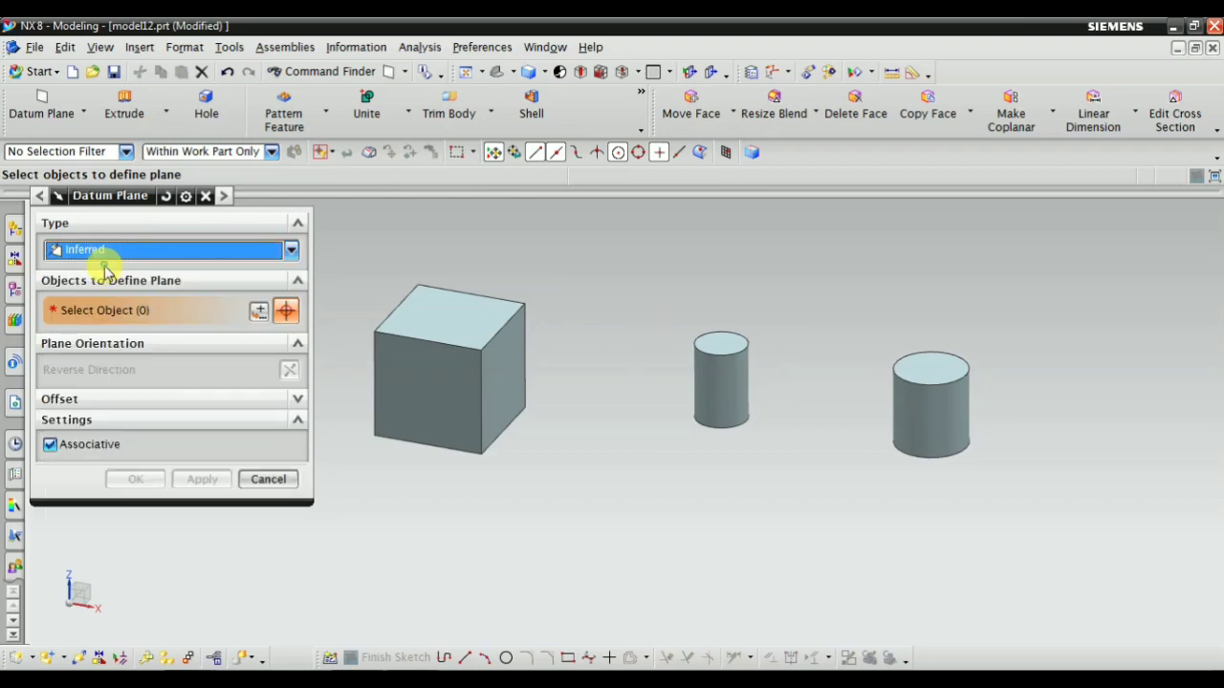
Select the top face of the block as the object defining the datum plane
scroll(319, 378, "up", 1)
middle_click_drag(548, 389, 511, 411)
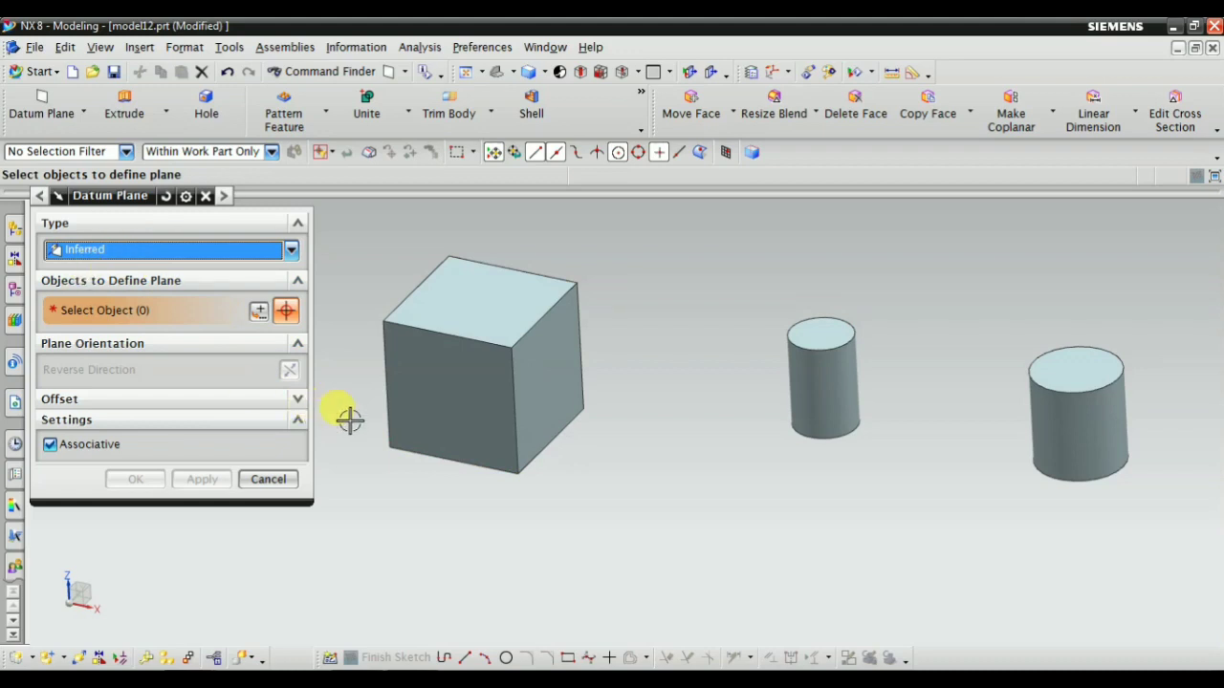
scroll(350, 419, "up", 2)
scroll(459, 484, "down", 1)
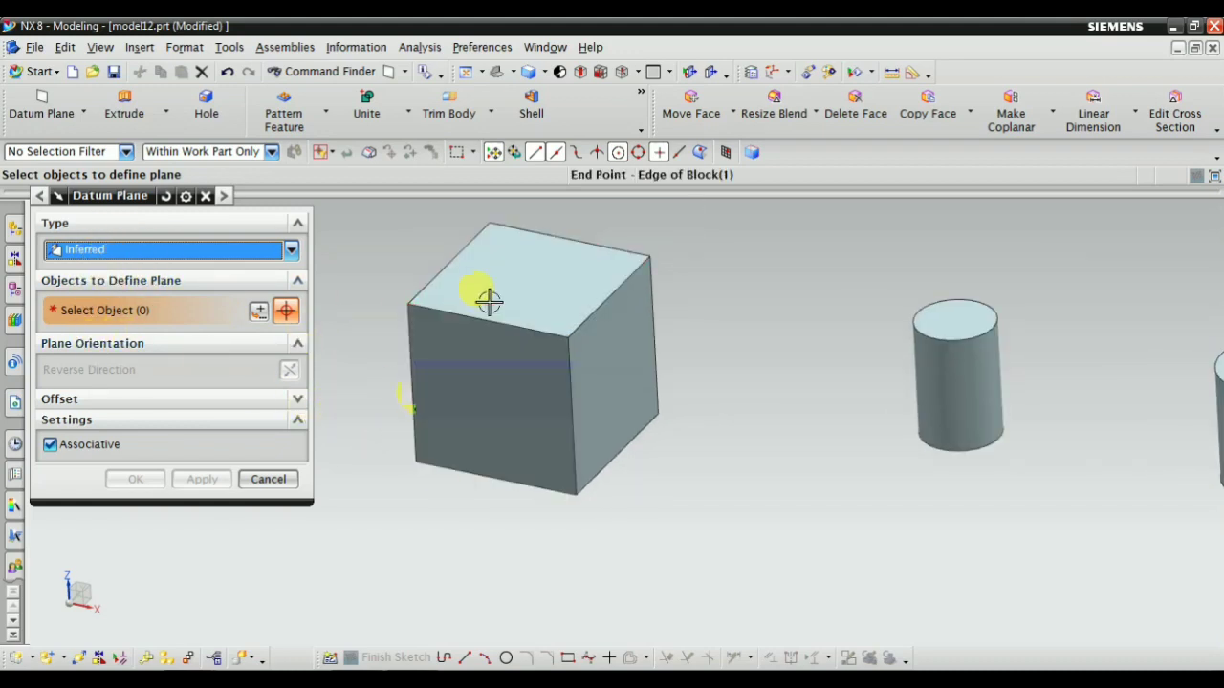
scroll(489, 300, "up", 1)
left_click(565, 265)
scroll(581, 486, "down", 1)
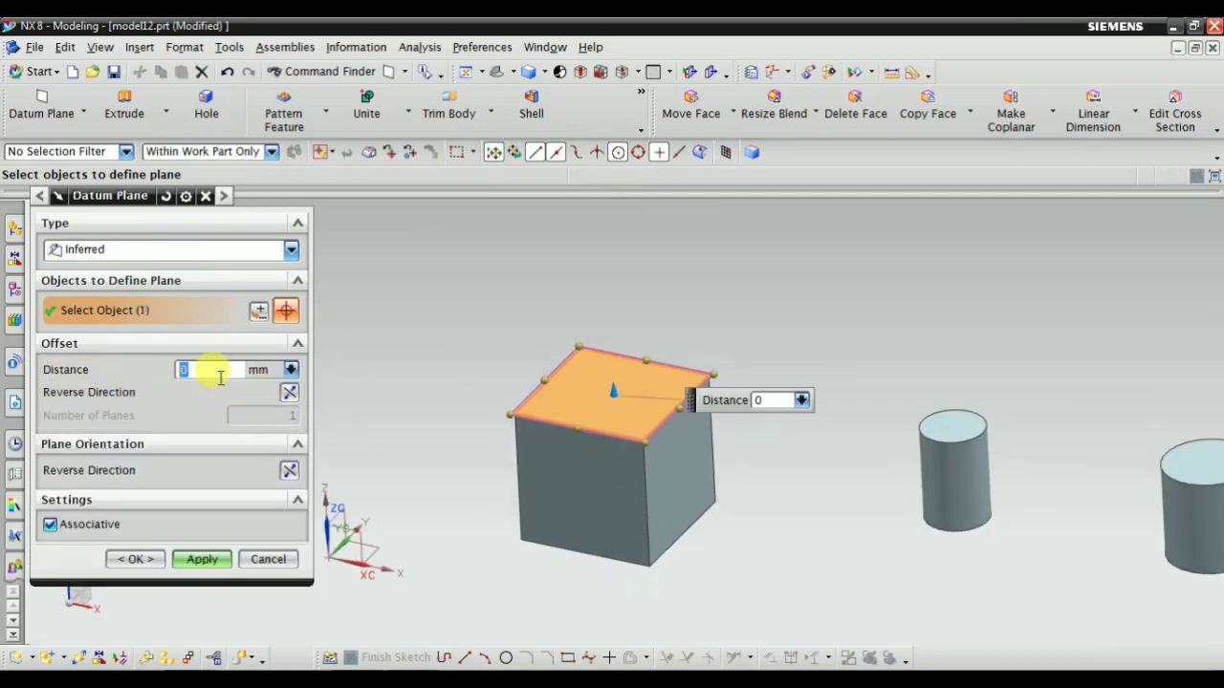
Set the datum plane's offset distance from the block's top face to 45 mm
scroll(568, 401, "up", 2)
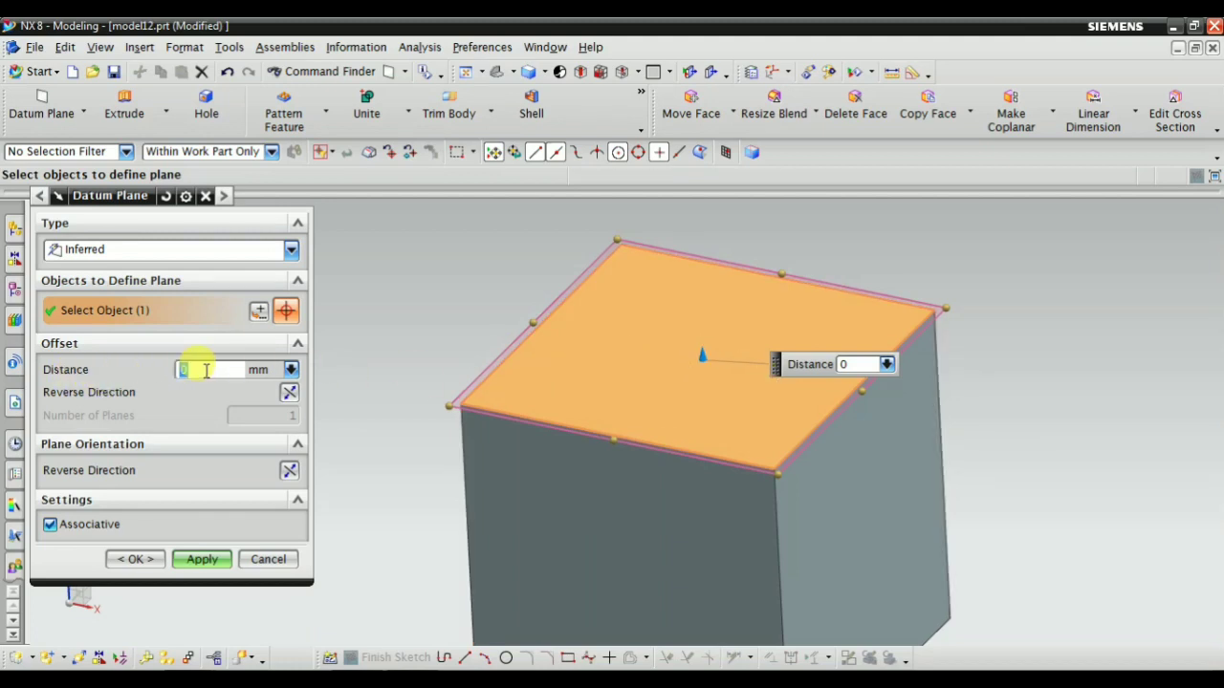
scroll(563, 385, "down", 2)
middle_click_drag(468, 446, 437, 411)
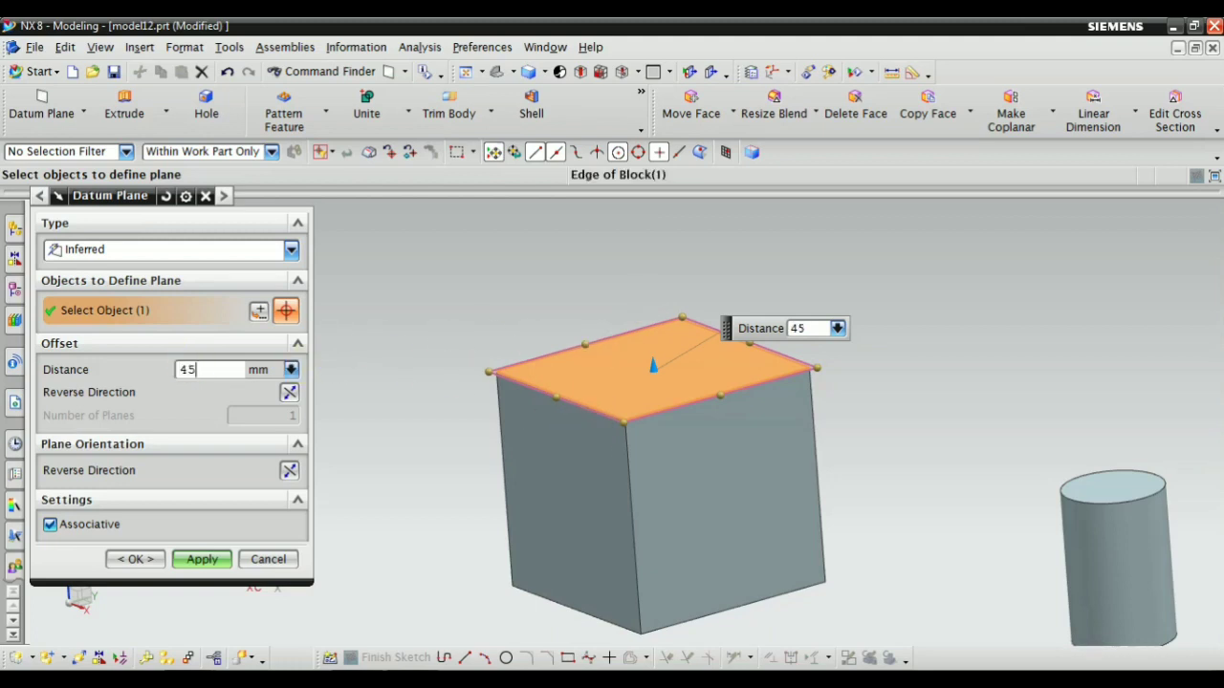
key("Return")
scroll(421, 390, "down", 2)
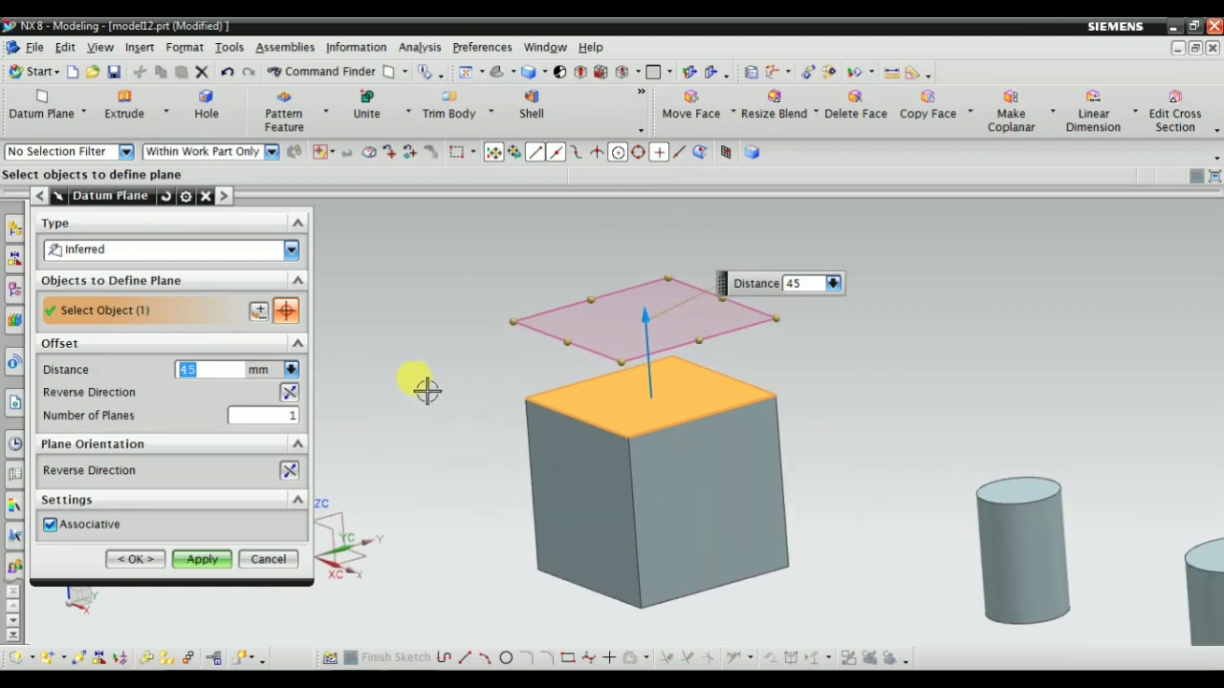
Pull the datum plane farther above the block to an offset of 105 mm and create it
middle_click_drag(438, 370, 453, 398)
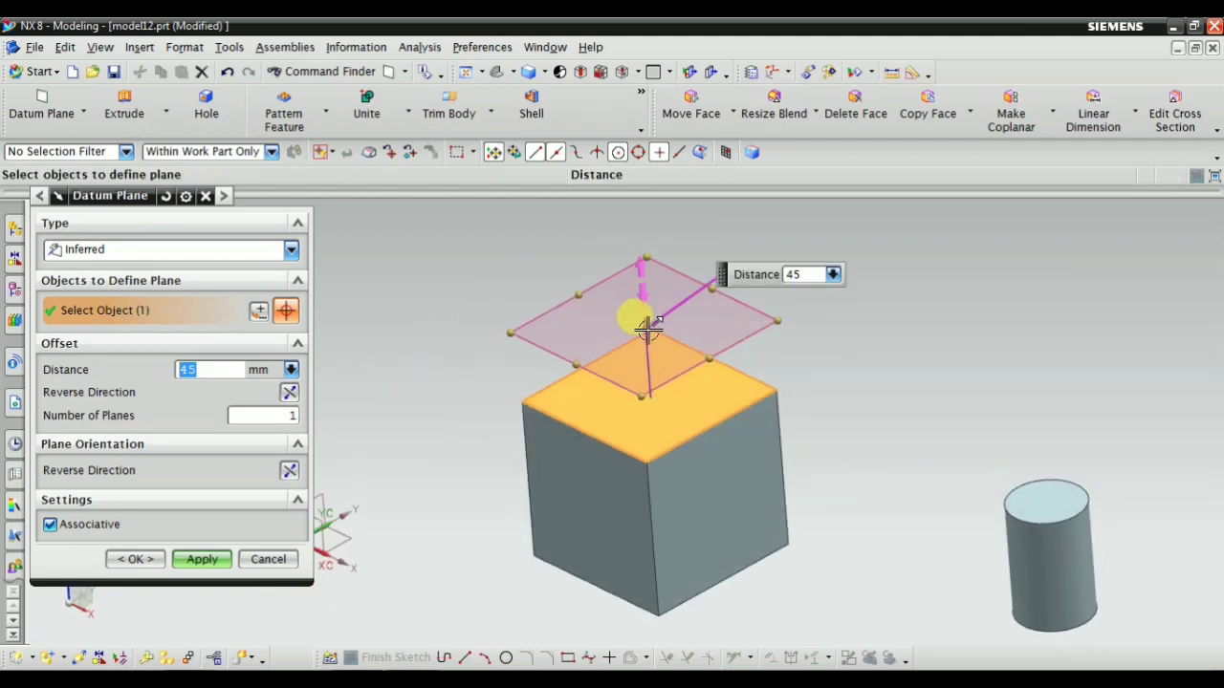
left_click_drag(647, 329, 634, 240)
scroll(555, 322, "down", 2)
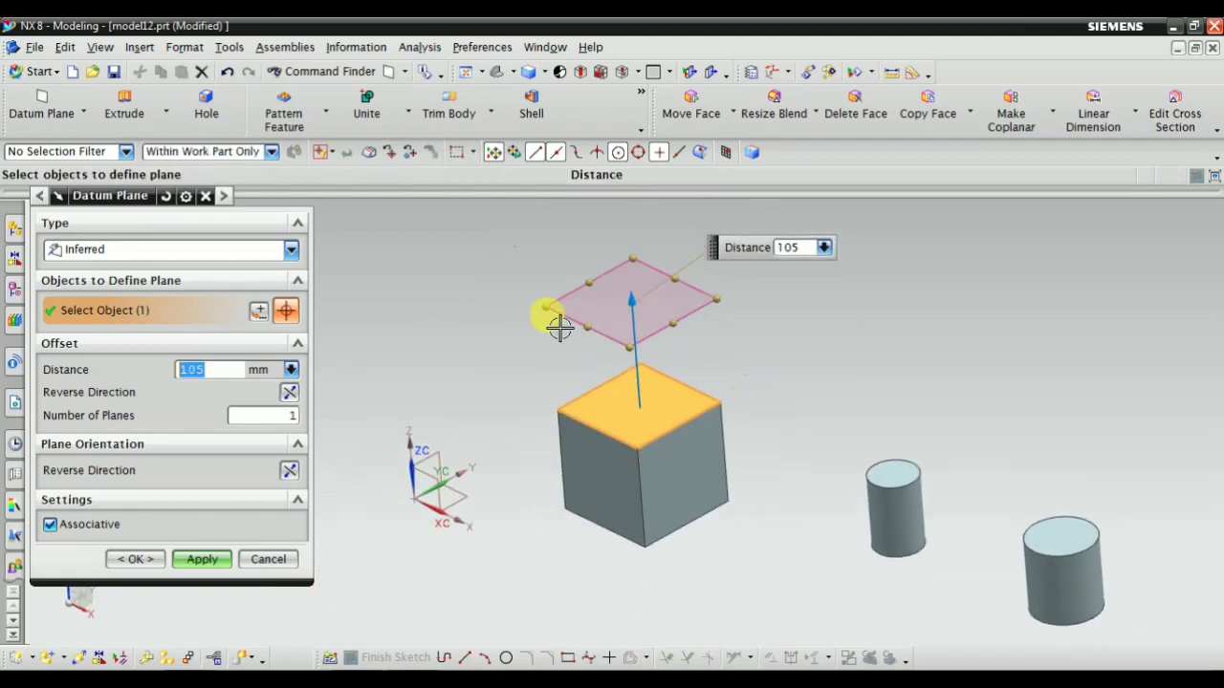
scroll(386, 360, "up", 2)
left_click(198, 559)
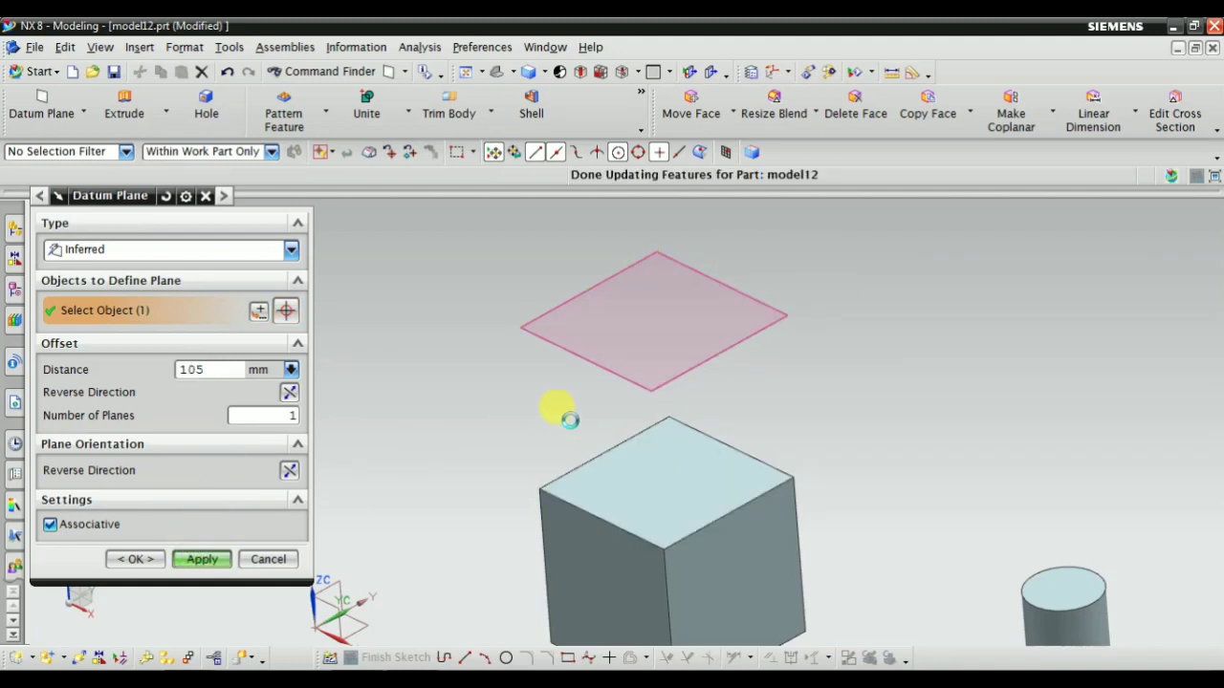
Change the datum plane type to At Distance and select the block's side face toward the cylinders as the planar reference
middle_click_drag(497, 415, 568, 320)
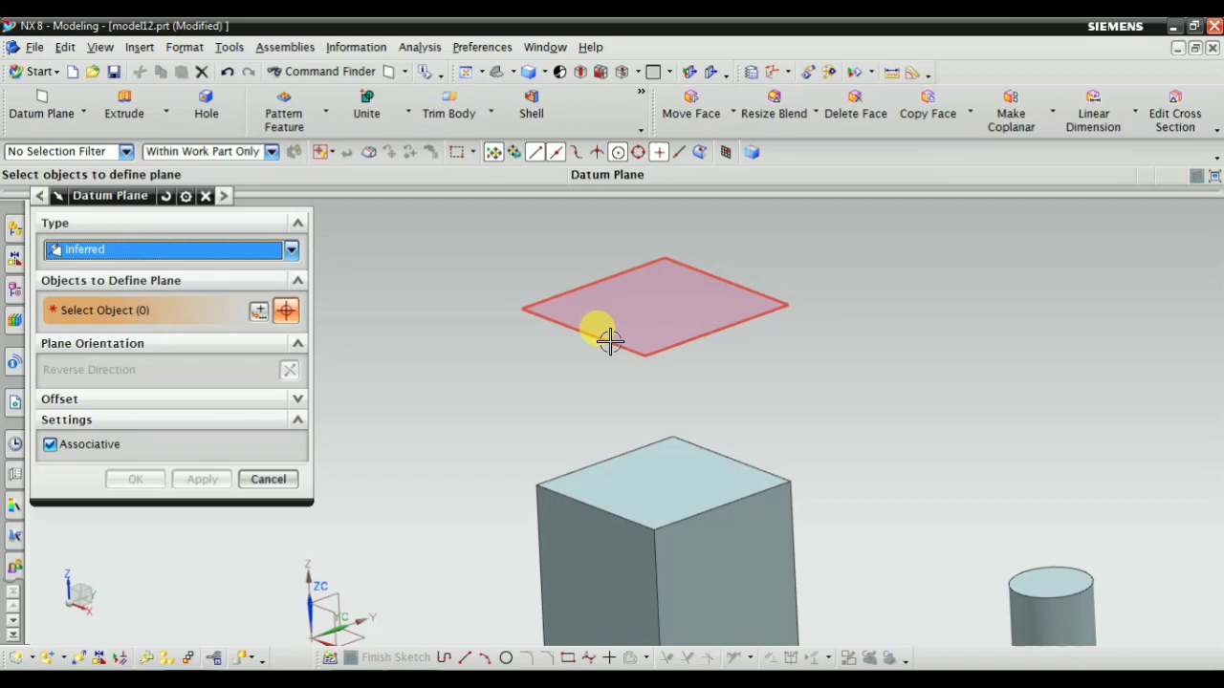
left_click(124, 248)
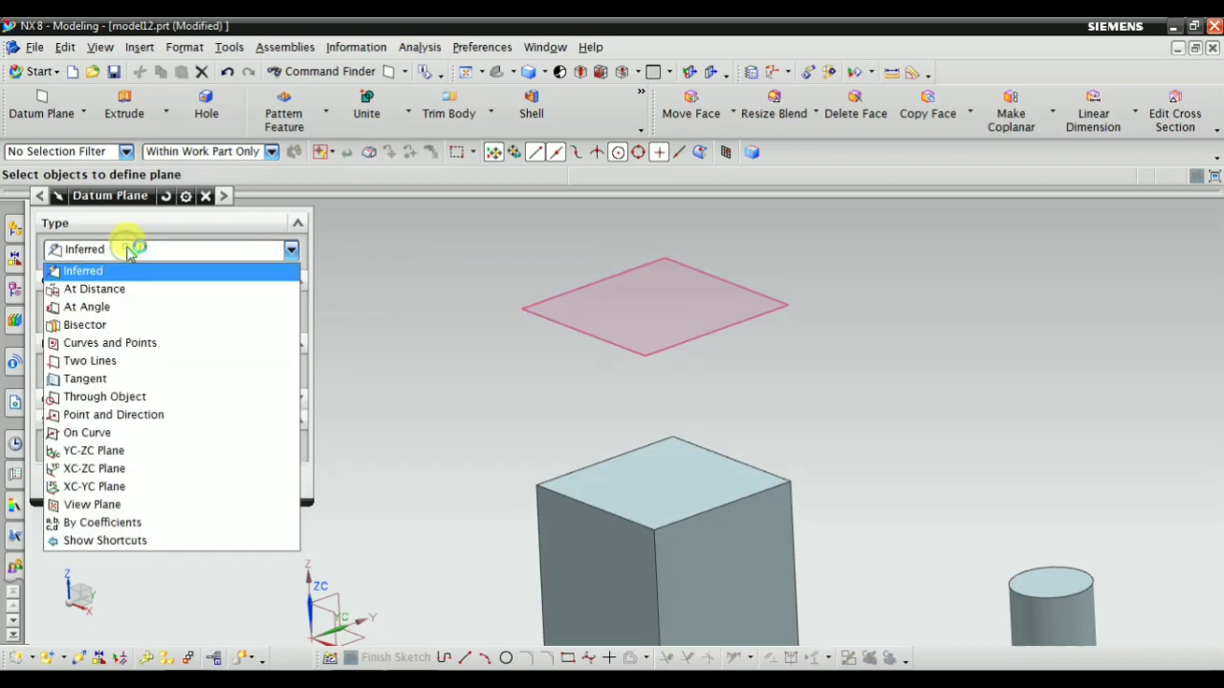
left_click(130, 250)
left_click(130, 250)
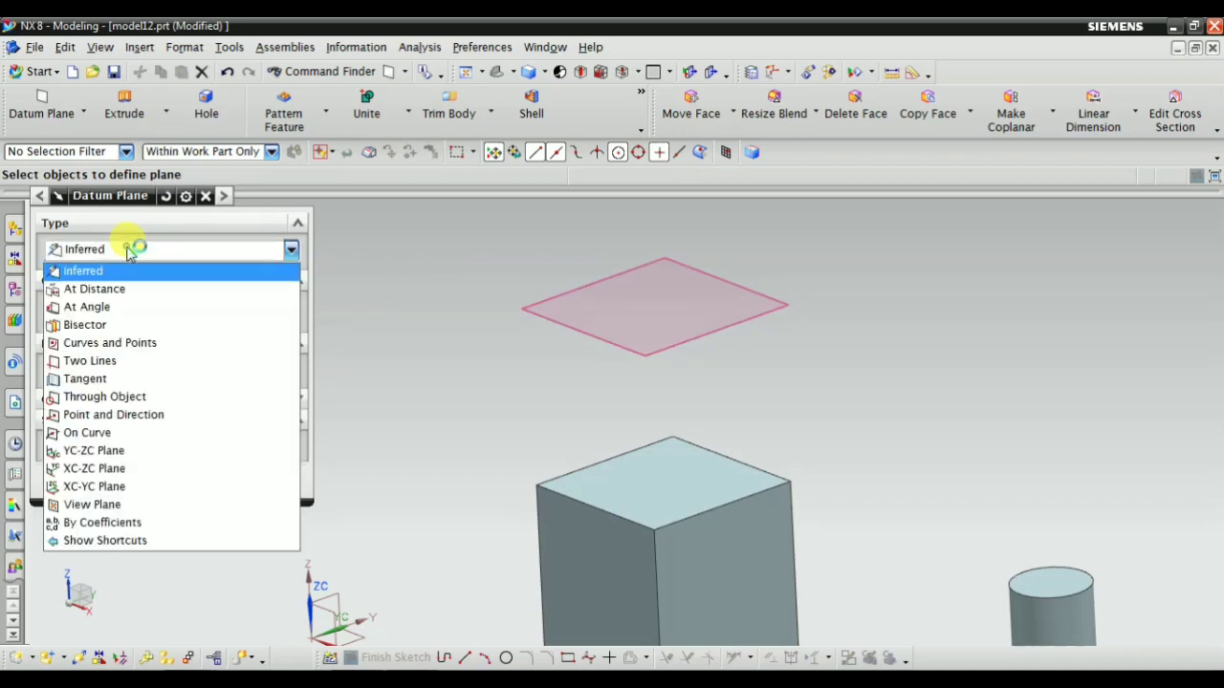
left_click(115, 293)
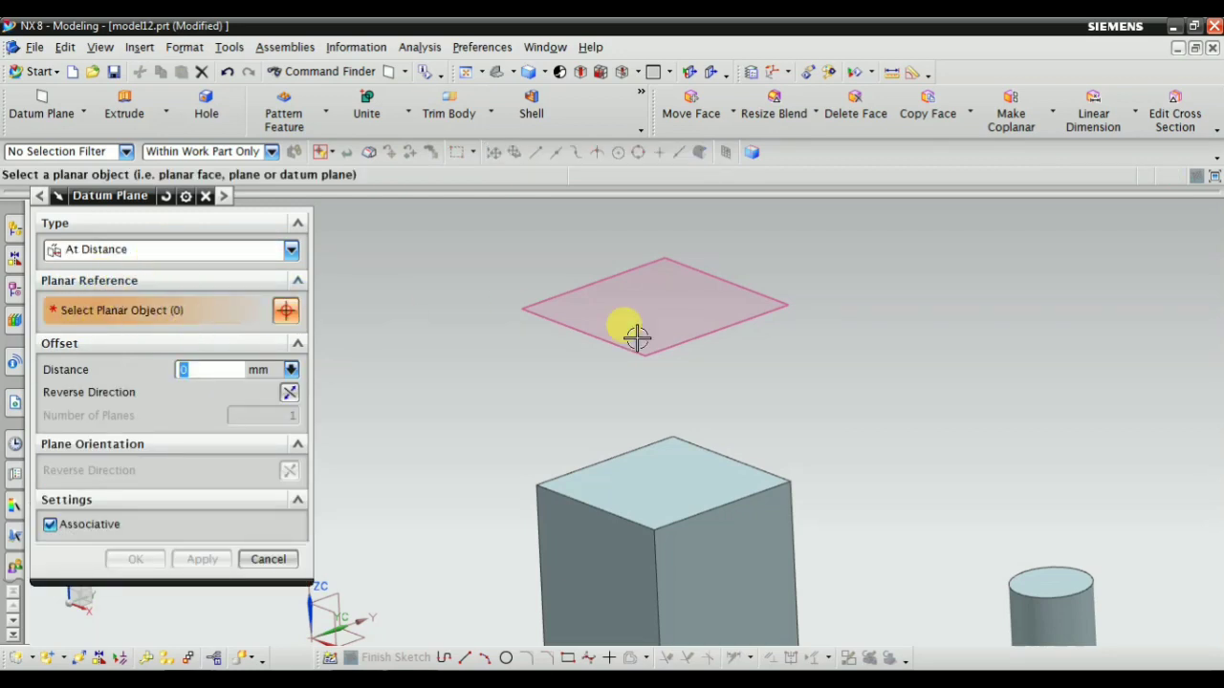
scroll(638, 339, "down", 1)
scroll(612, 359, "up", 2)
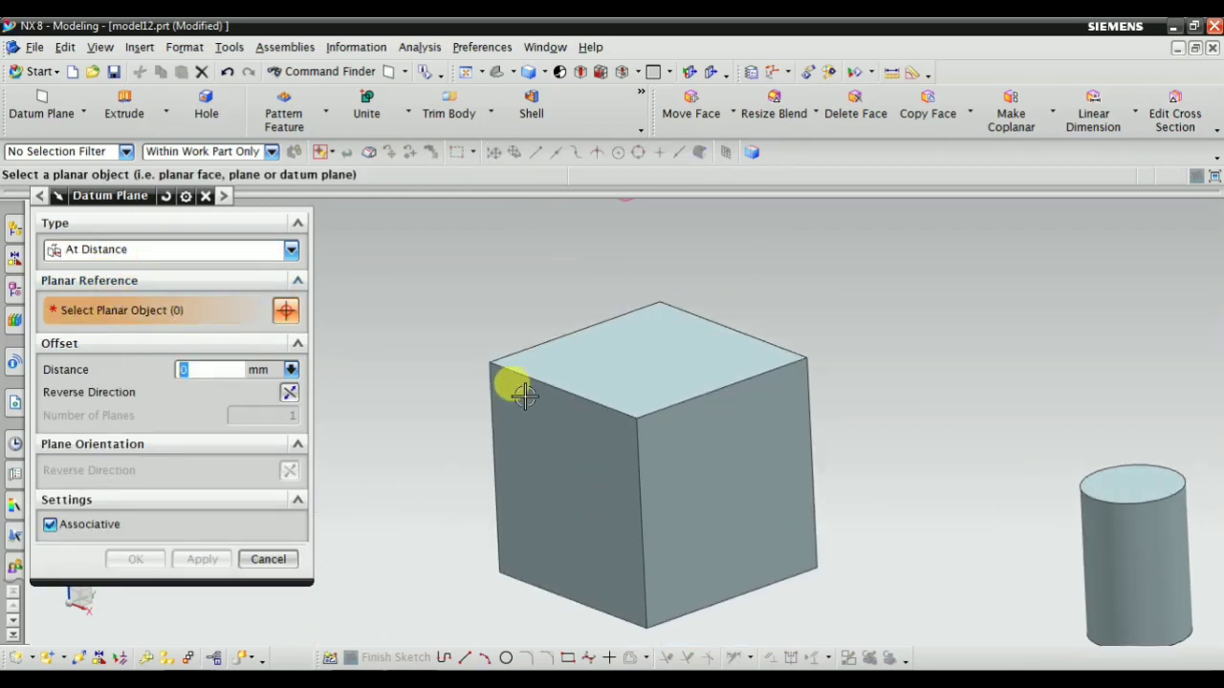
left_click(698, 462)
Pull the datum plane outward from the block's side face to an offset of 78 mm and create it
scroll(620, 440, "down", 1)
middle_click_drag(450, 510, 482, 487)
scroll(732, 445, "down", 1)
scroll(734, 444, "up", 1)
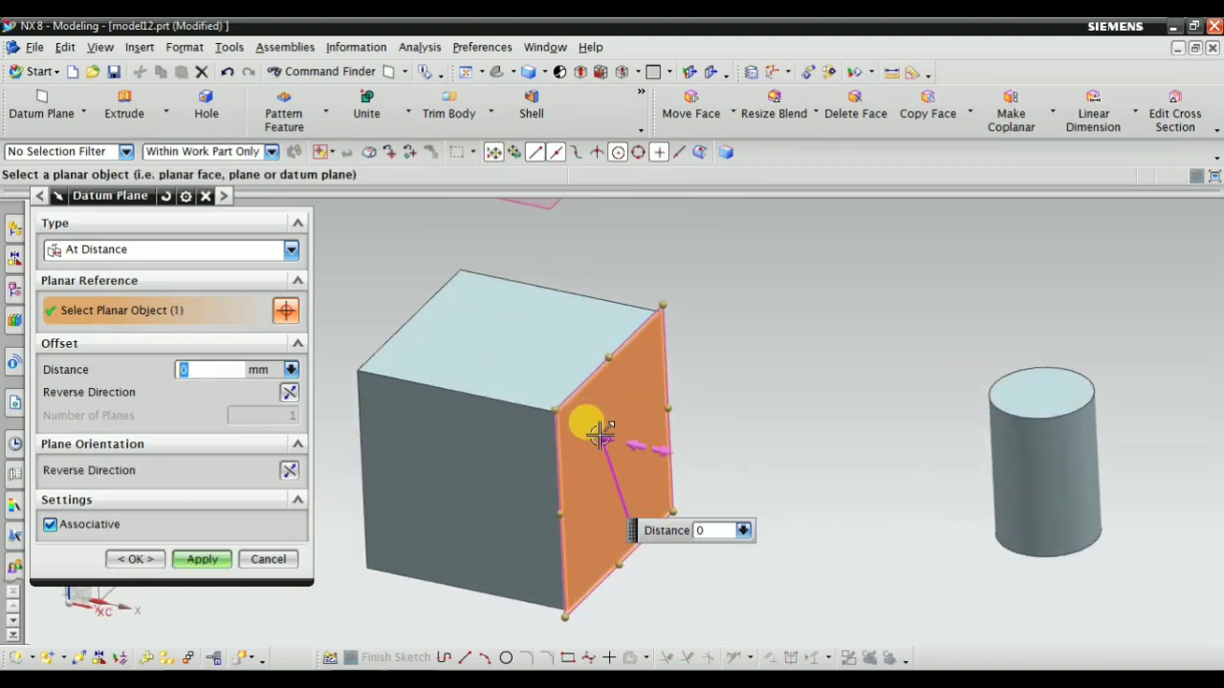
left_click_drag(605, 439, 755, 464)
left_click(209, 370)
scroll(838, 442, "down", 2)
scroll(753, 544, "up", 2)
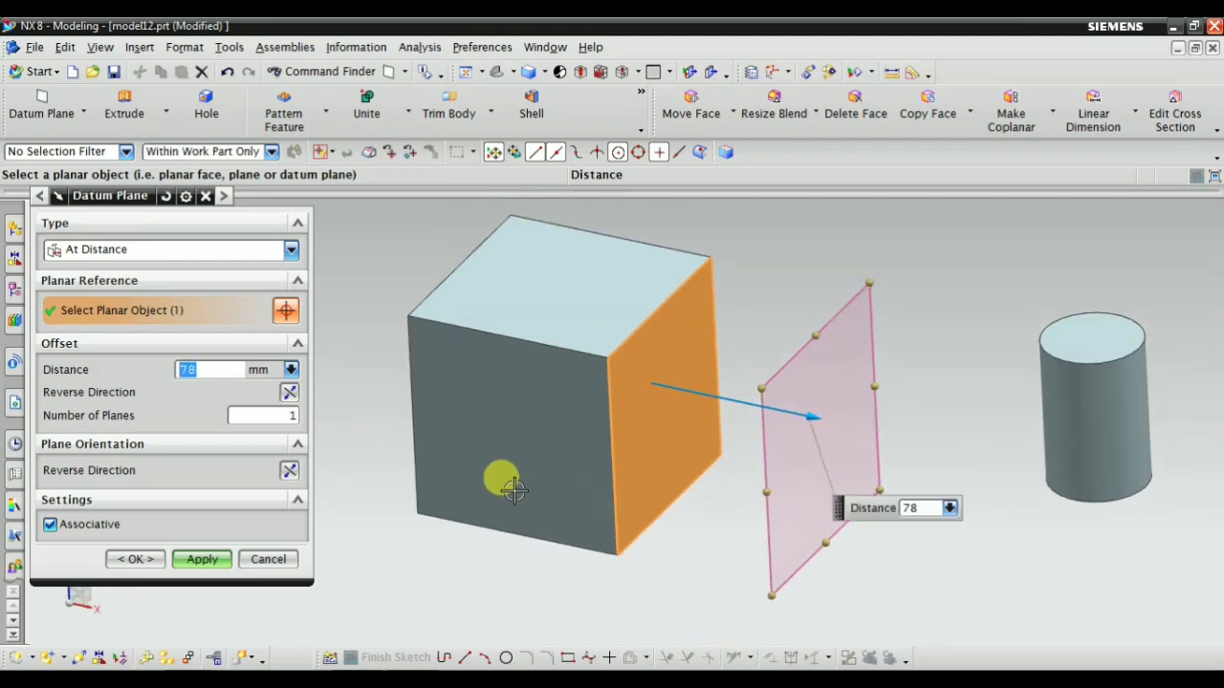
scroll(842, 516, "down", 2)
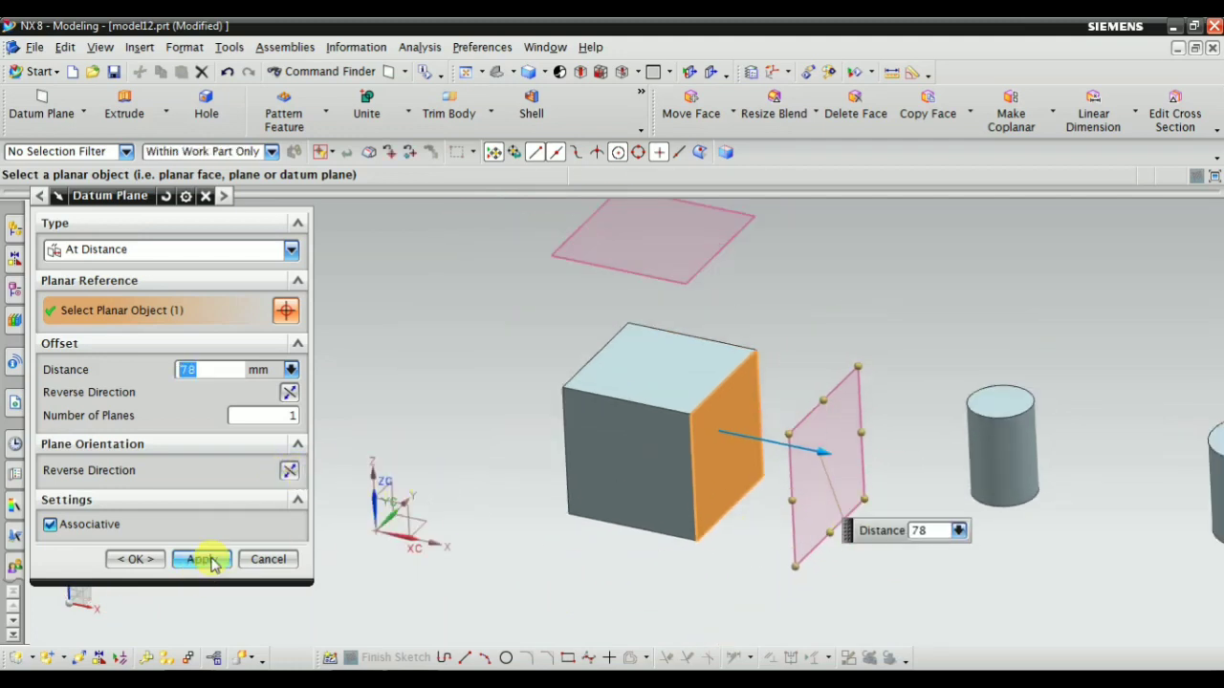
left_click(202, 560)
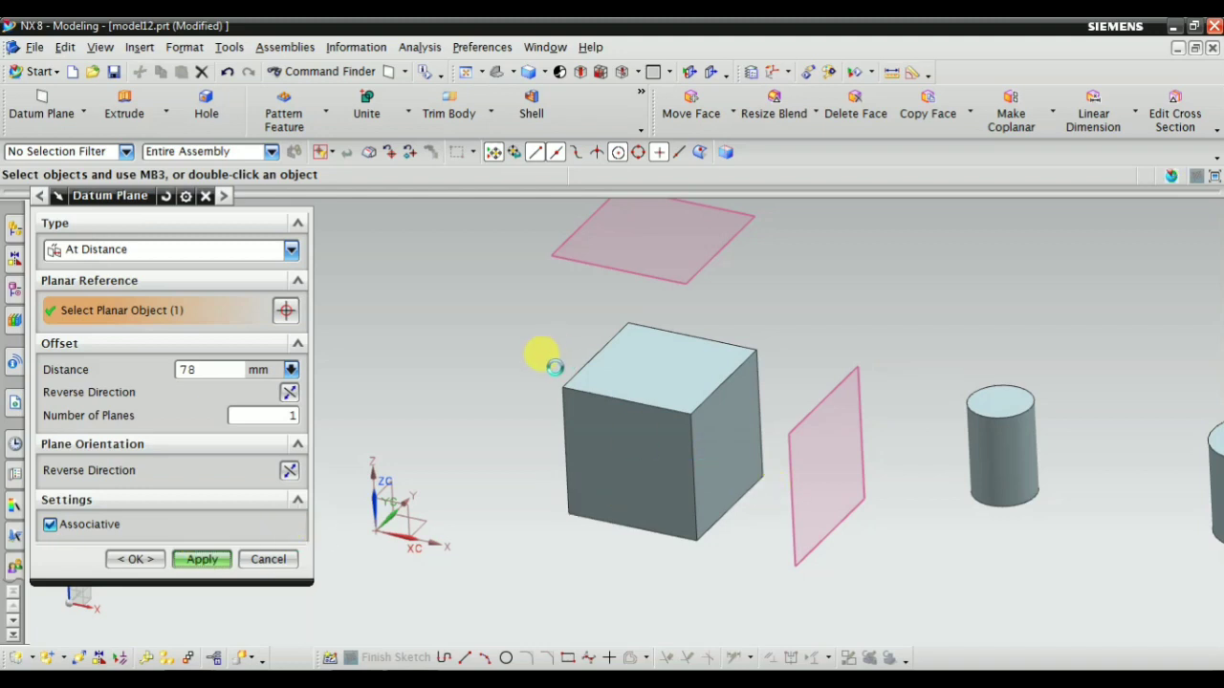
Change the datum plane type to At Angle and select the block's front face as the planar reference
left_click(153, 256)
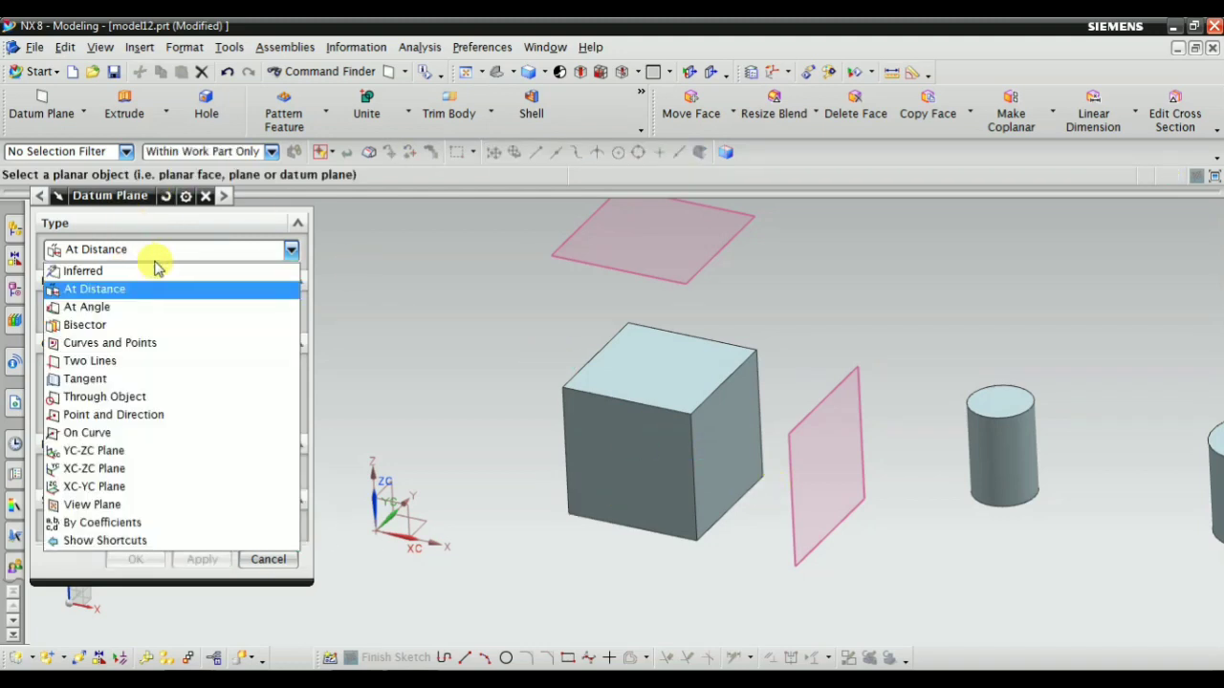
left_click(125, 308)
middle_click_drag(460, 453, 522, 412)
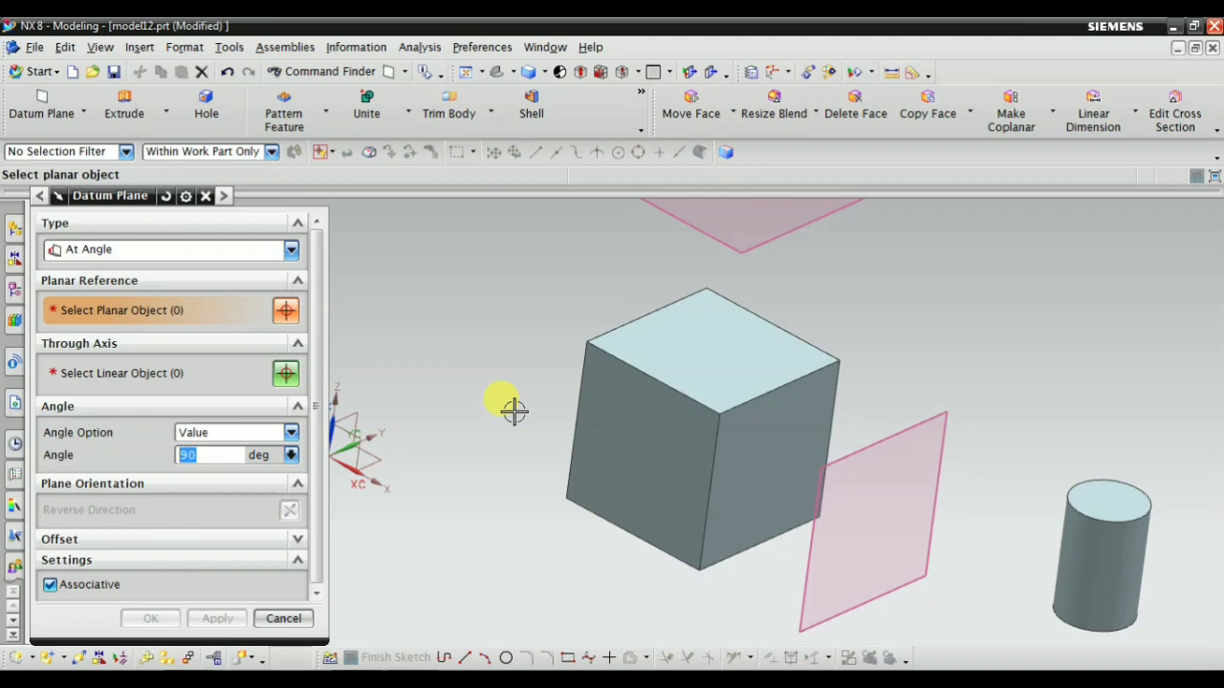
middle_click_drag(487, 431, 566, 514)
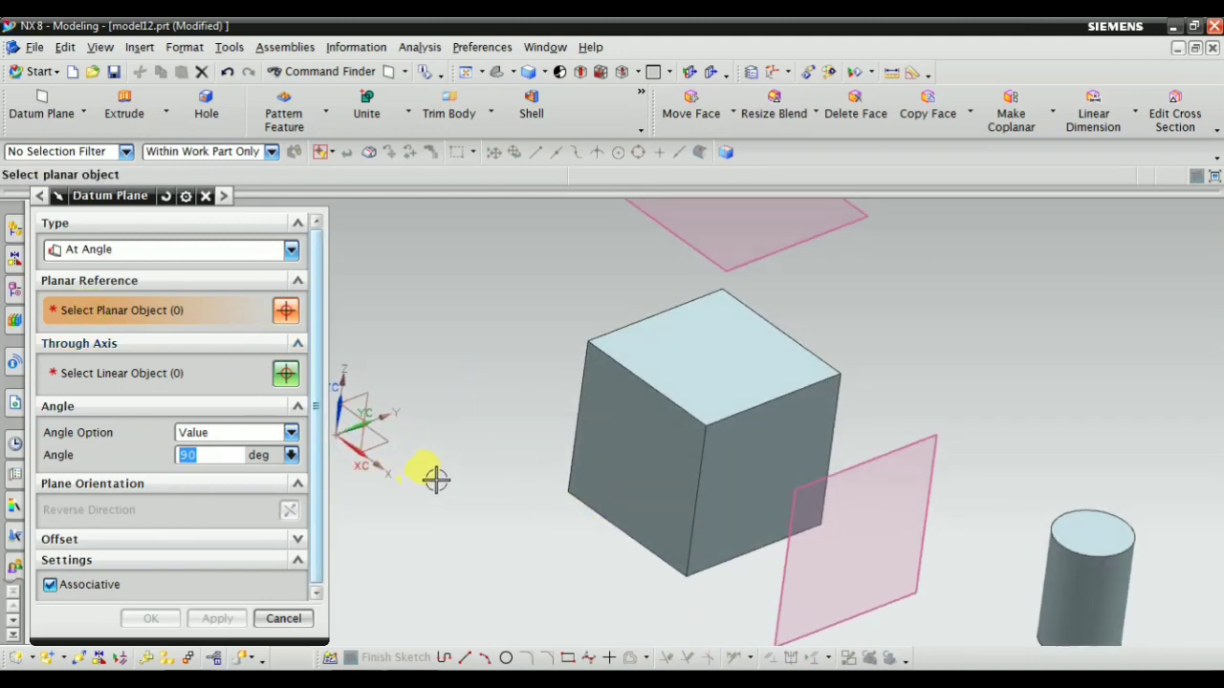
middle_click_drag(431, 481, 424, 429)
scroll(615, 363, "up", 3)
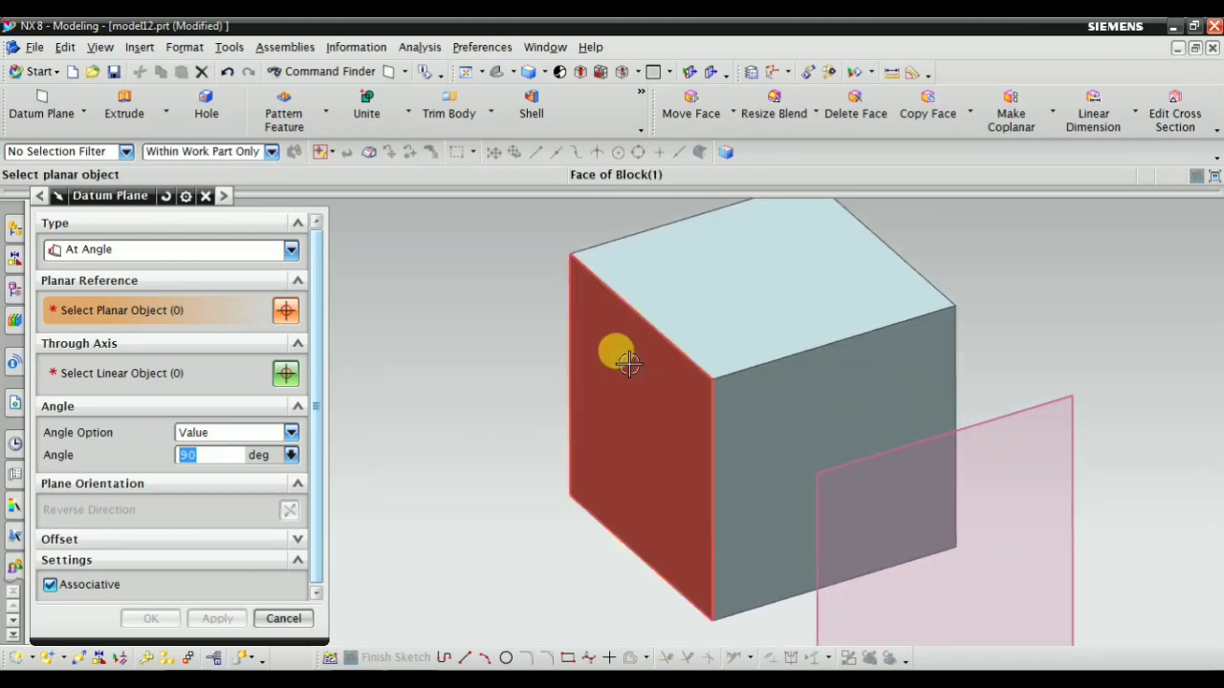
left_click(626, 363)
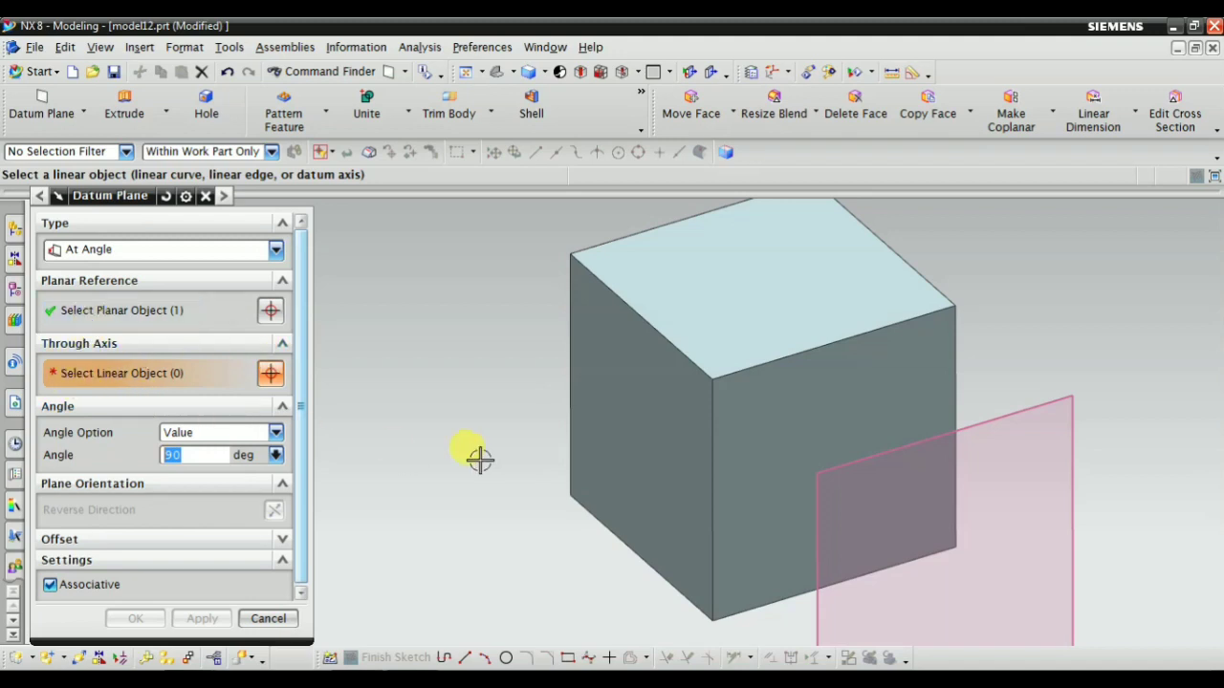
middle_click_drag(478, 456, 471, 488)
left_click(125, 309)
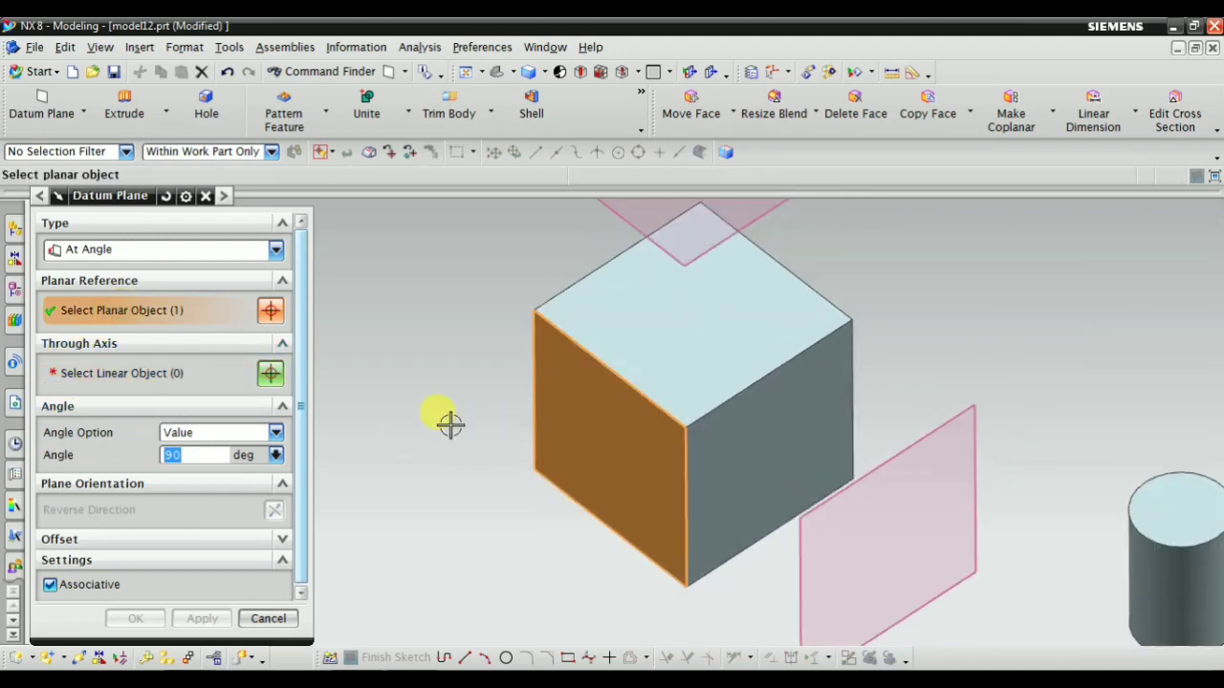
Select the bottom edge of the block's front face as the through axis of the angled datum plane
middle_click_drag(449, 425, 448, 385)
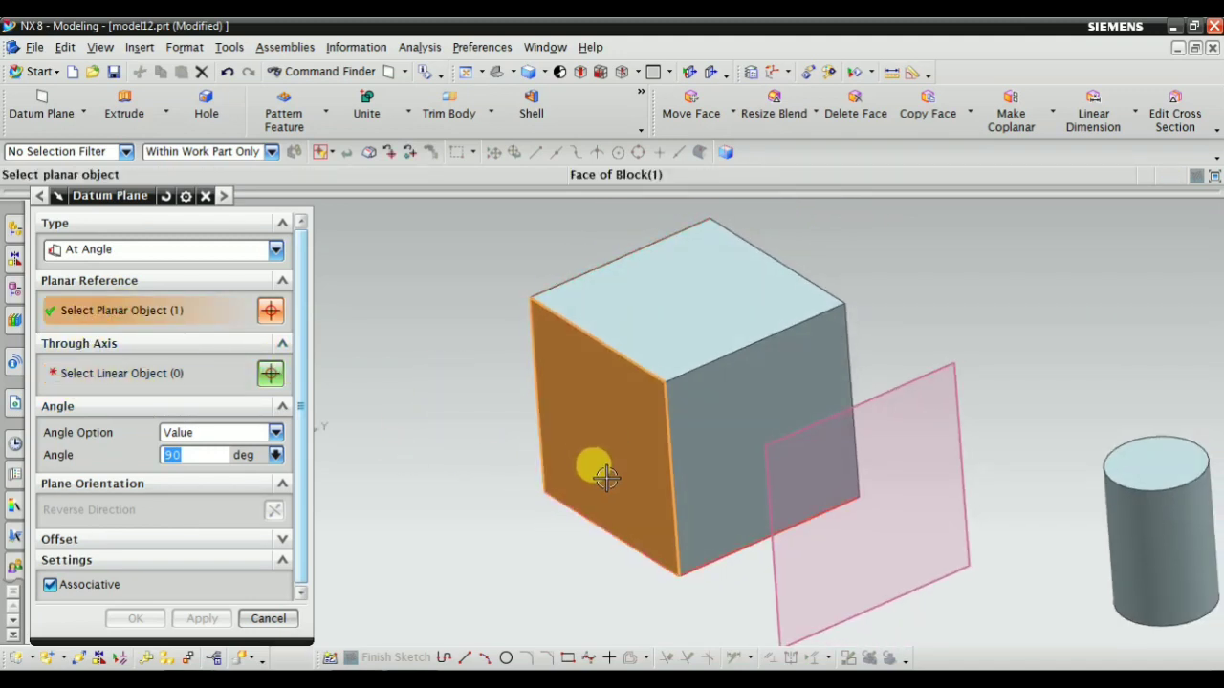
middle_click_drag(481, 464, 546, 385)
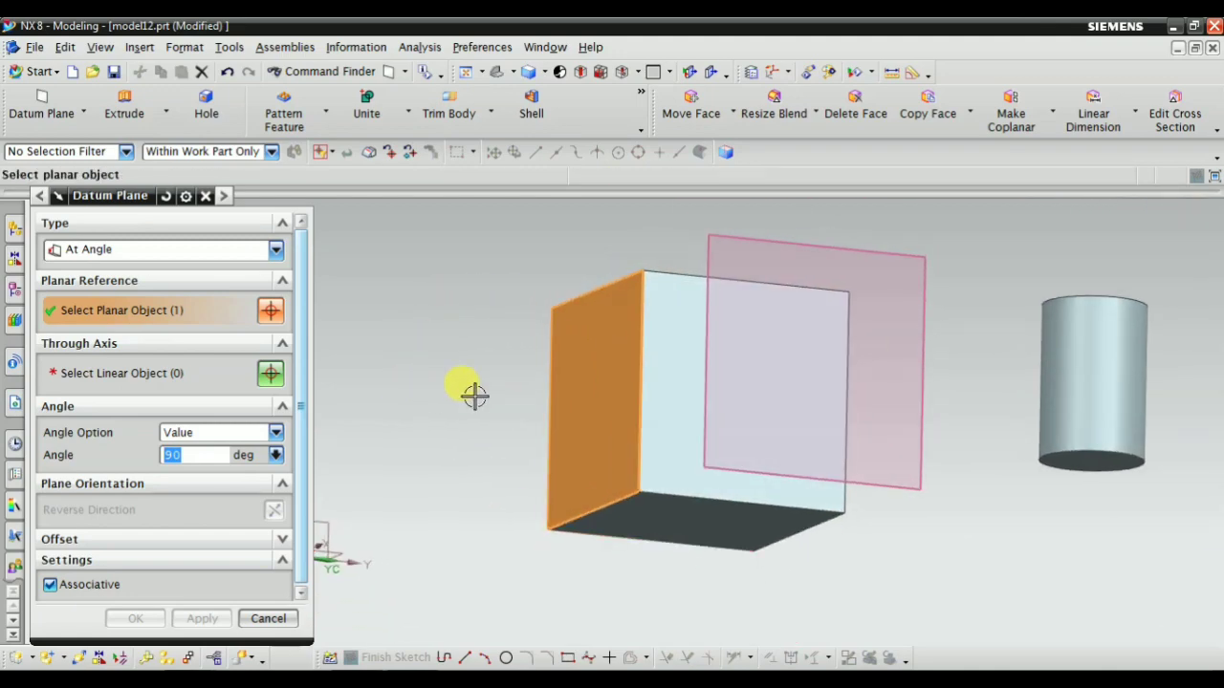
mouse_move(472, 396)
middle_mouse_down()
mouse_move(435, 404)
mouse_move(459, 396)
middle_mouse_up()
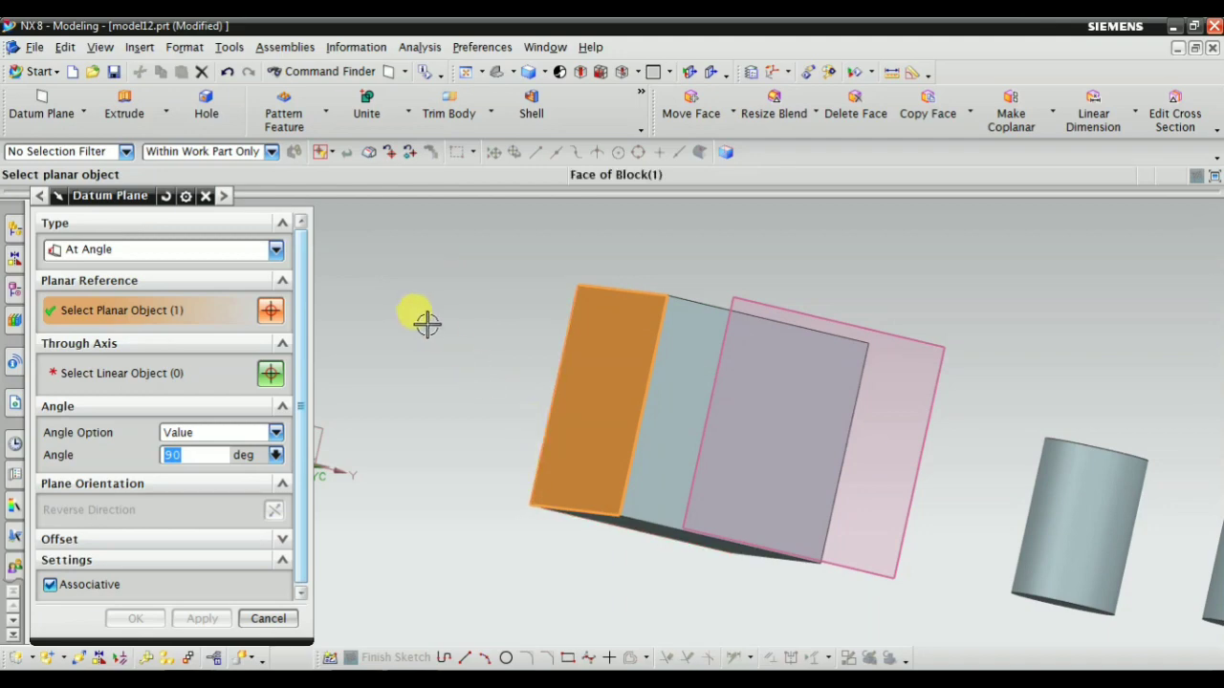
mouse_move(494, 350)
middle_mouse_down()
mouse_move(500, 303)
mouse_move(512, 351)
mouse_move(504, 320)
mouse_move(501, 347)
middle_mouse_up()
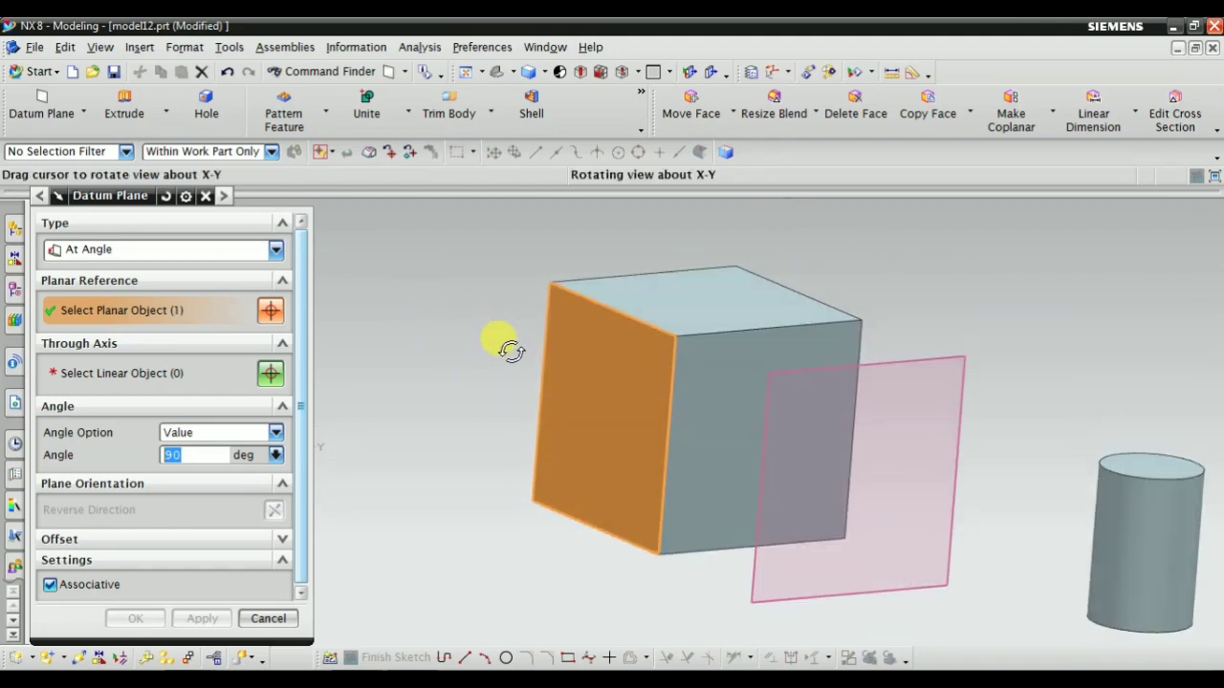
middle_click_drag(470, 476, 478, 437)
left_click(100, 380)
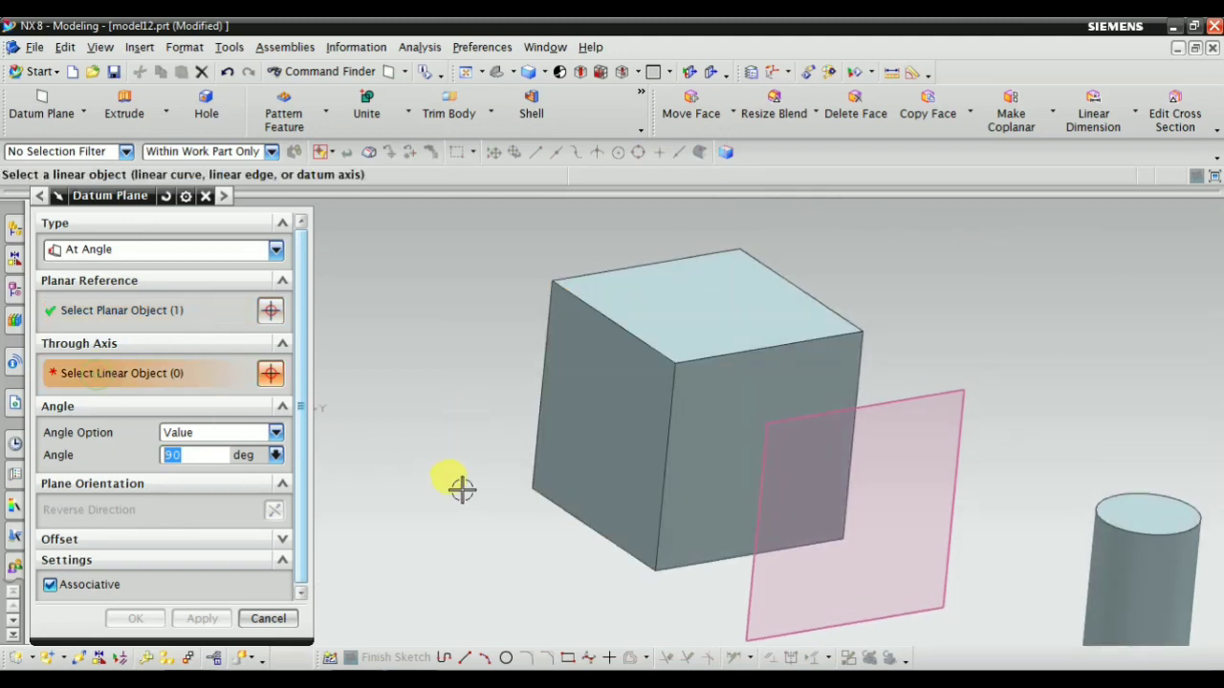
middle_click_drag(462, 487, 538, 451)
scroll(538, 451, "up", 2)
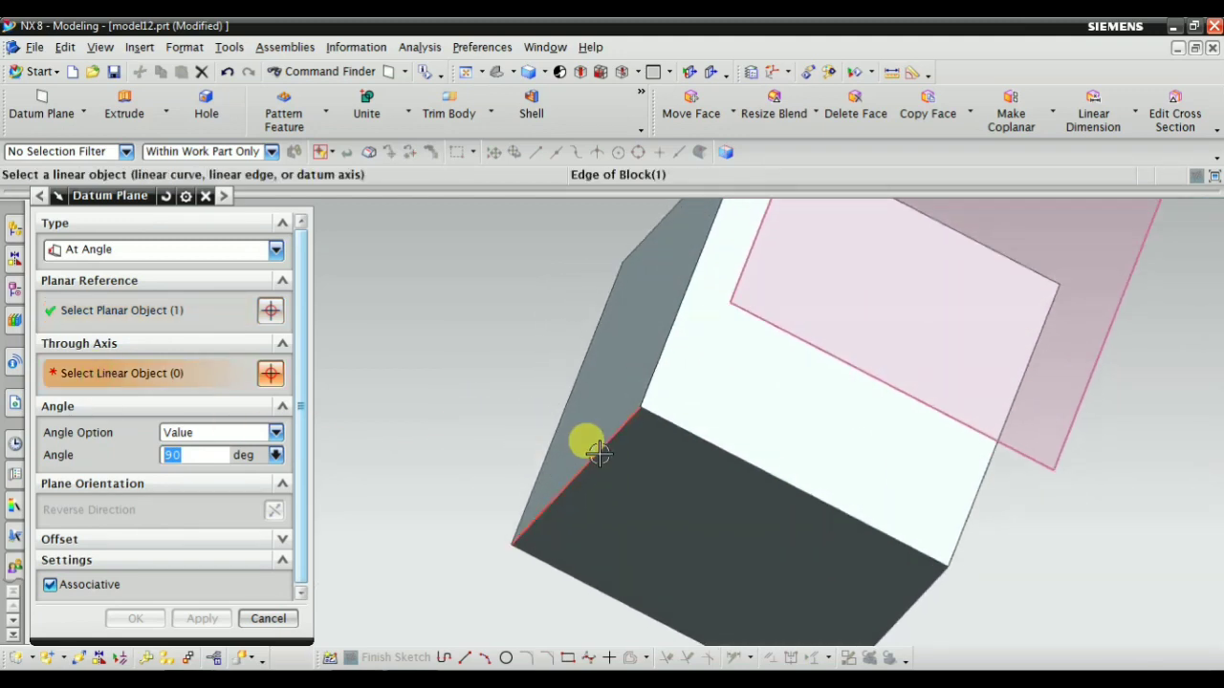
left_click(598, 453)
scroll(465, 415, "down", 2)
middle_click_drag(464, 415, 481, 462)
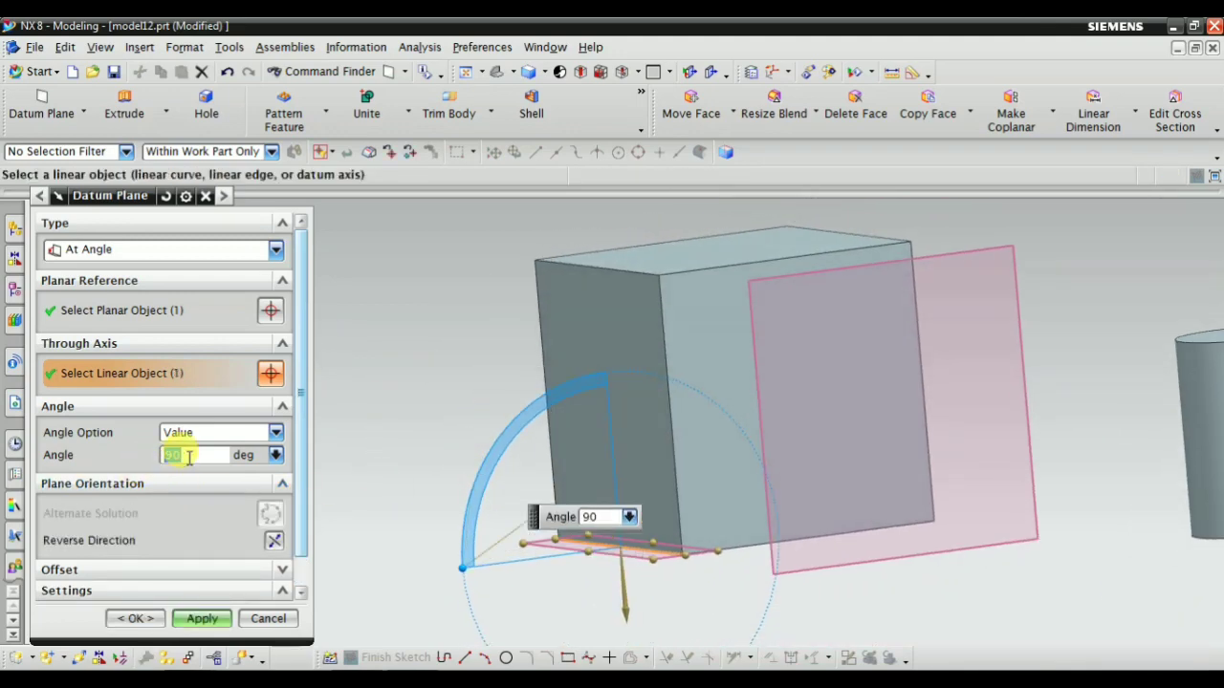
Set the datum plane's angle from the block's front face to 45 degrees
scroll(416, 571, "up", 1)
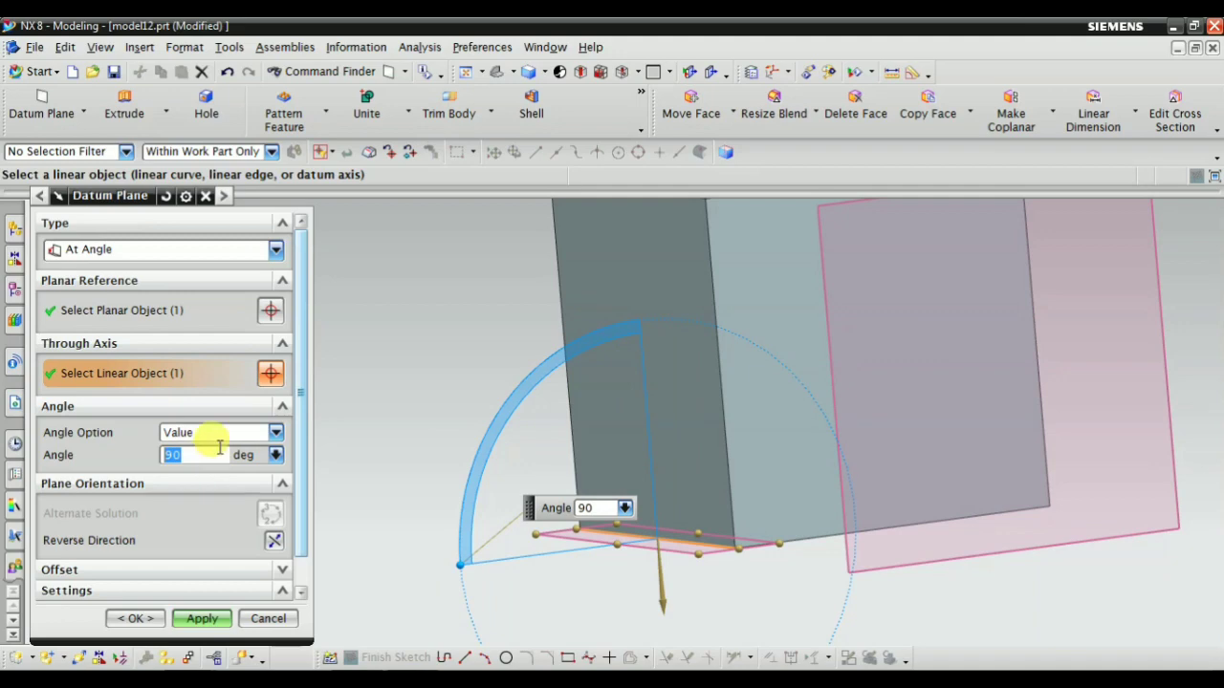
key("Return")
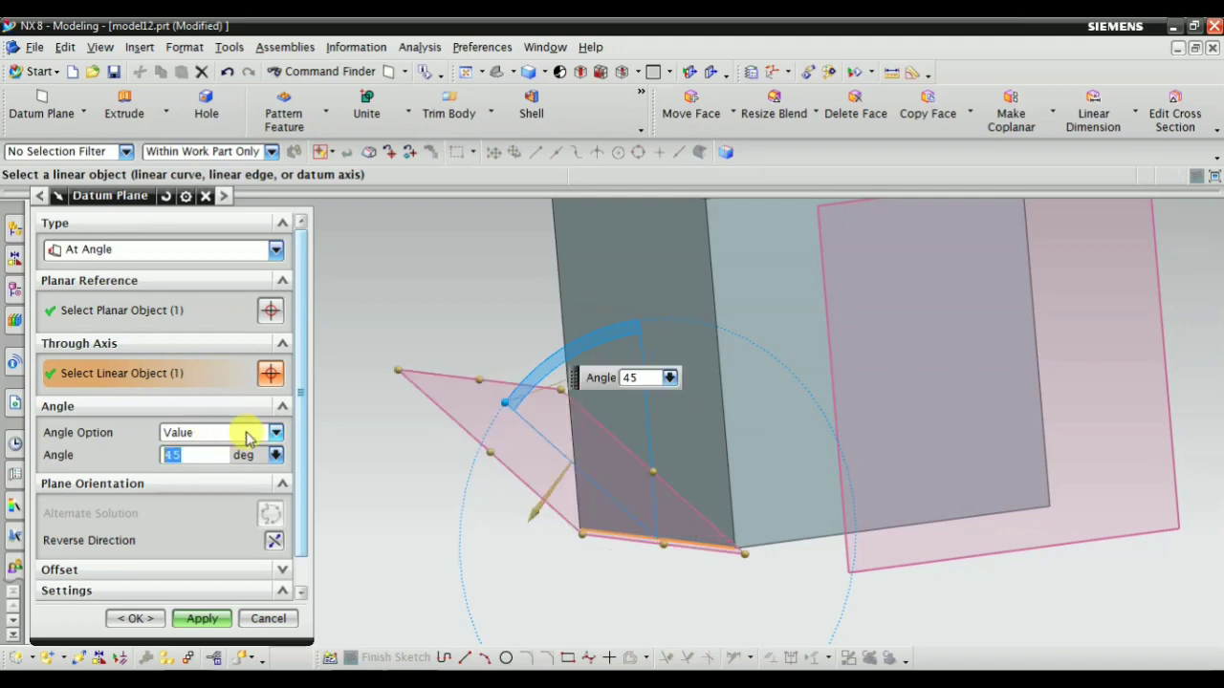
mouse_move(399, 384)
middle_mouse_down()
mouse_move(418, 326)
mouse_move(411, 402)
middle_mouse_up()
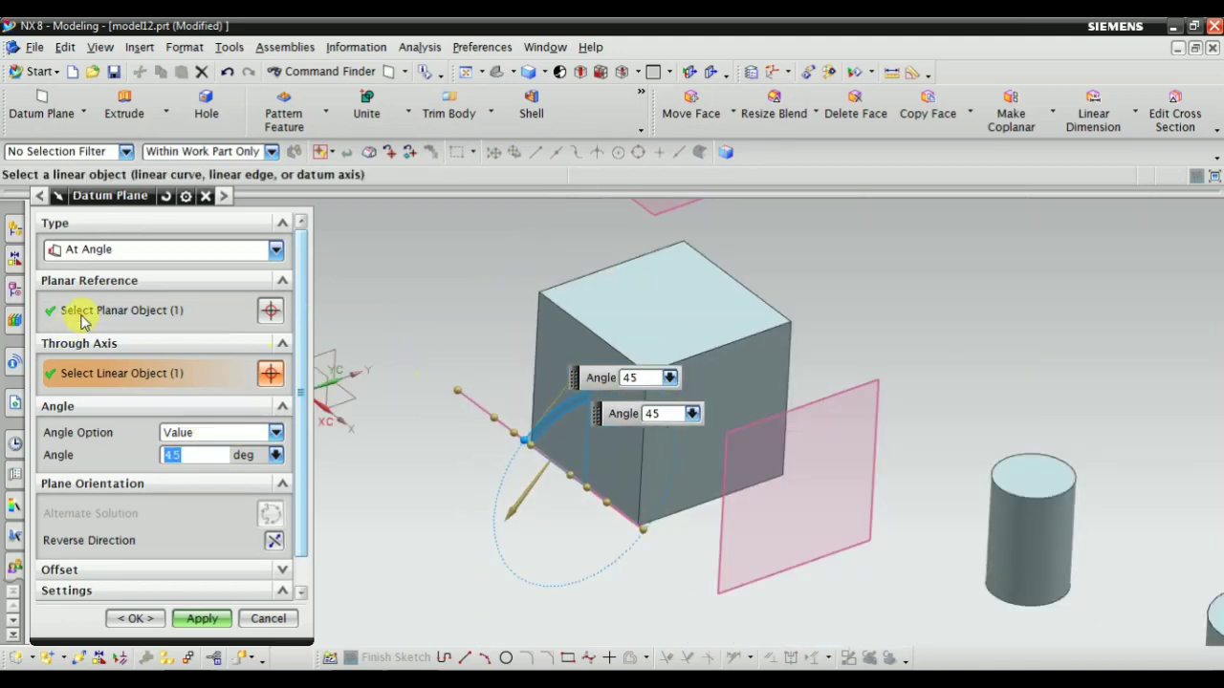
Examine the angled plane's planar reference and through-axis selections from several viewpoints
left_click(77, 311)
middle_click_drag(522, 530, 521, 487)
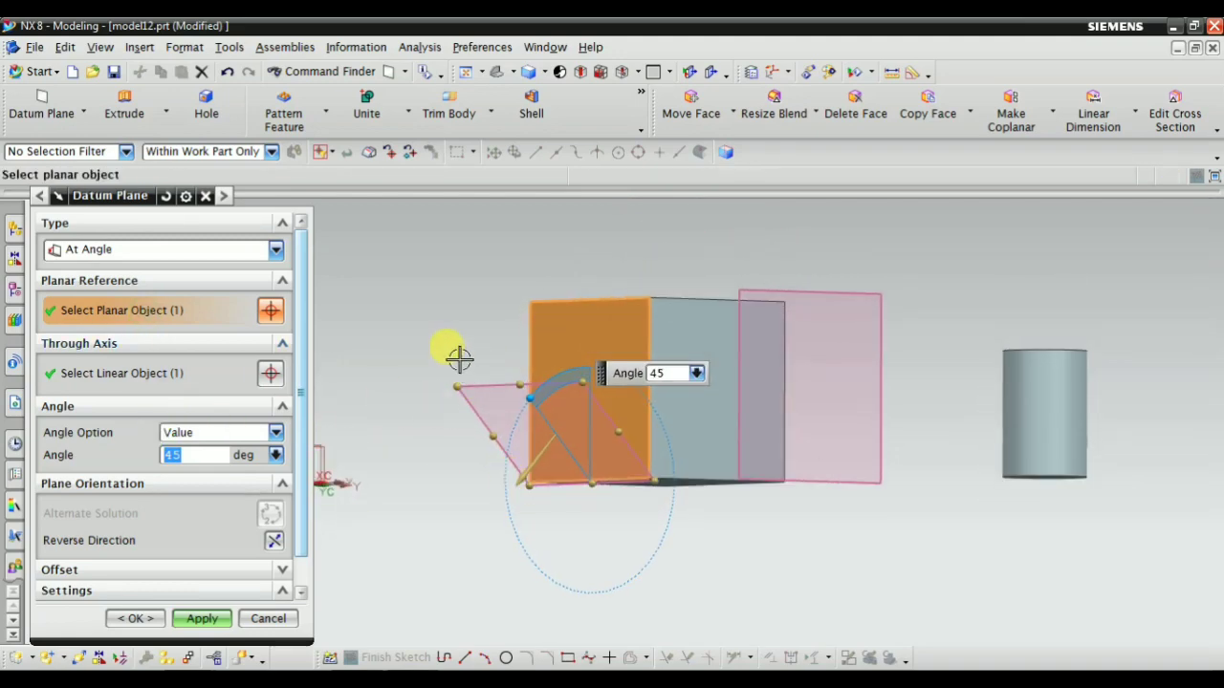
middle_click_drag(459, 357, 555, 338)
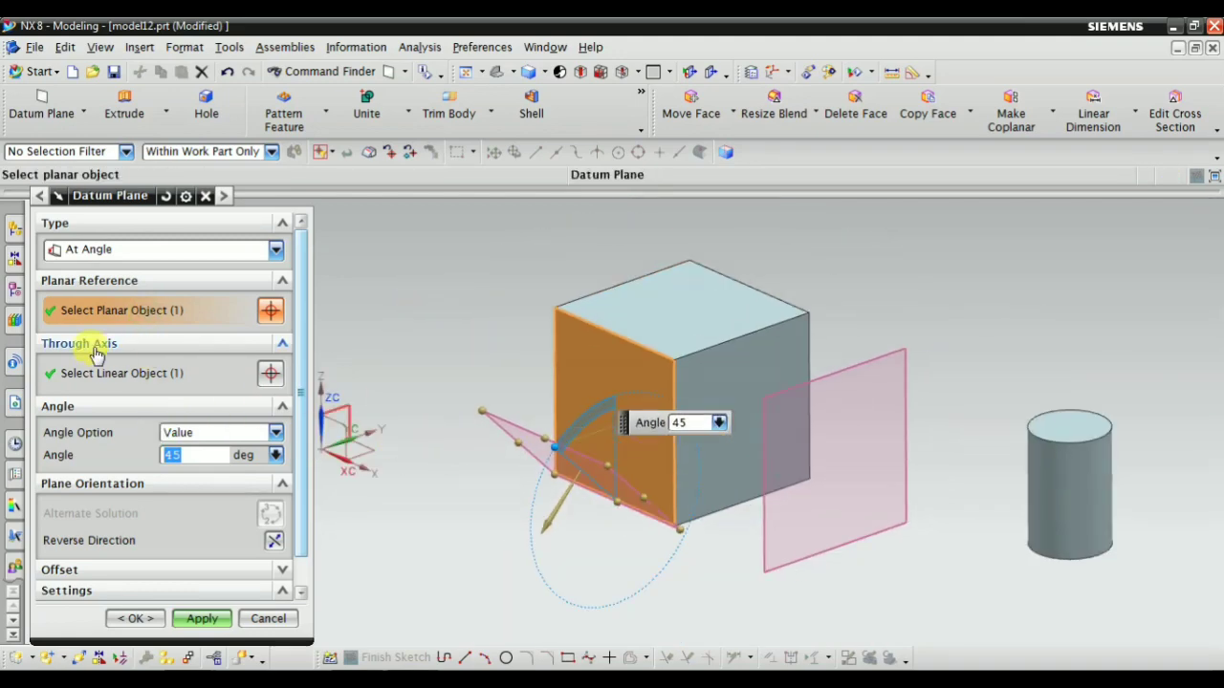
left_click(105, 372)
middle_click_drag(469, 421, 557, 524)
scroll(615, 481, "up", 3)
scroll(615, 490, "down", 4)
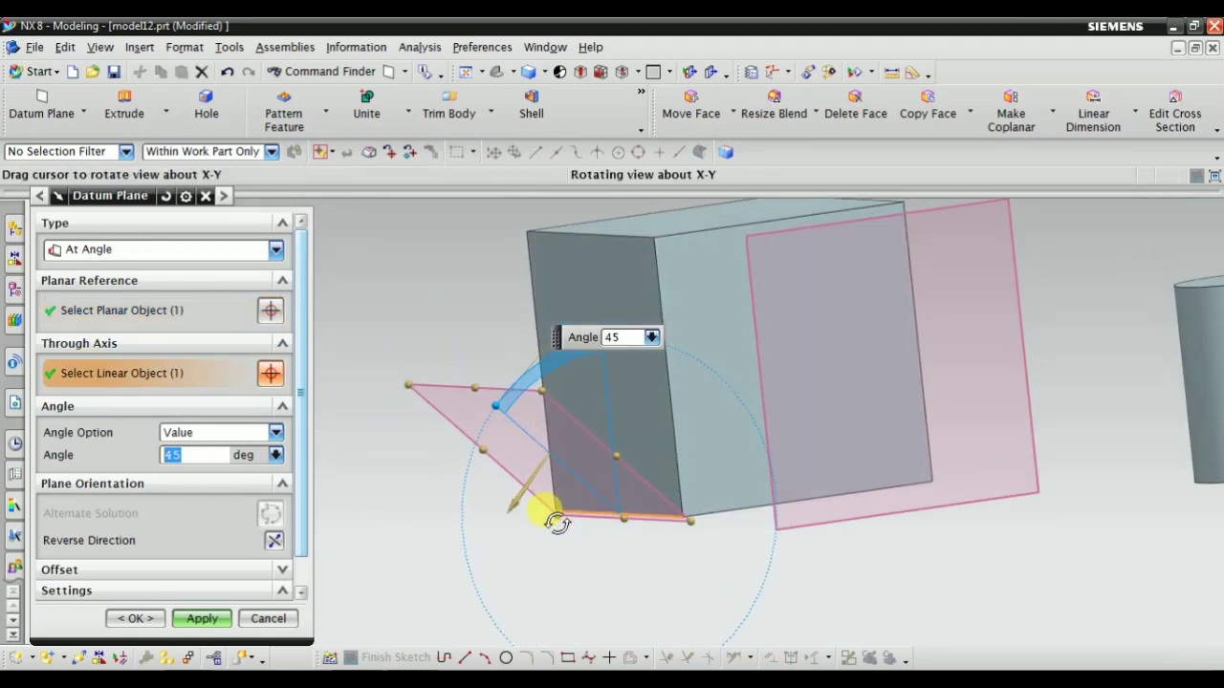
middle_click_drag(375, 323, 382, 310)
Rotate the previewed datum plane about the bottom edge to an angle of 30 degrees from the front face
left_click_drag(501, 390, 527, 303)
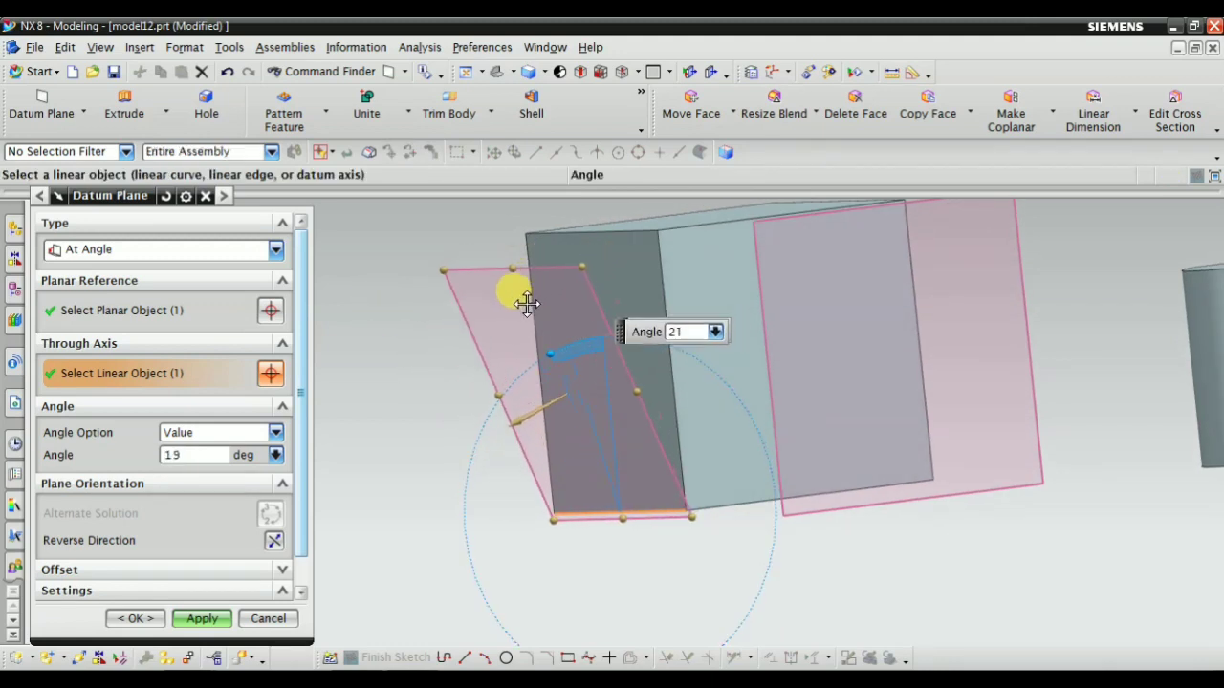
mouse_move(443, 363)
middle_mouse_down()
mouse_move(424, 361)
mouse_move(424, 373)
middle_mouse_up()
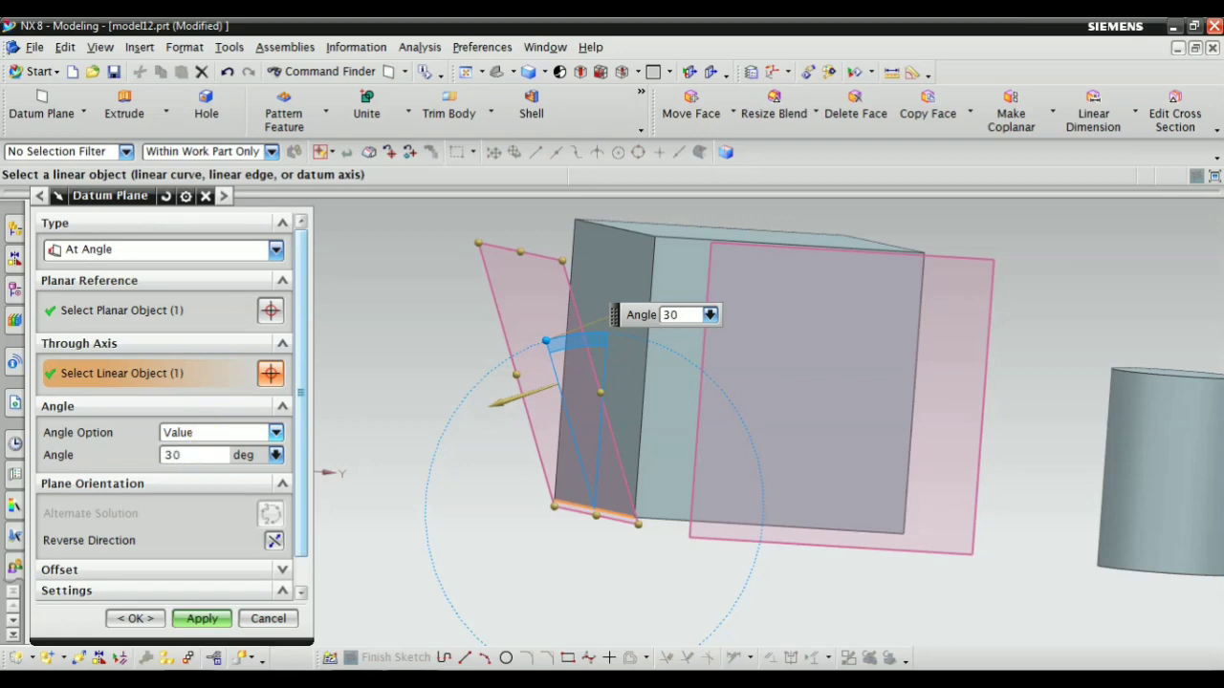
mouse_move(466, 433)
middle_mouse_down()
mouse_move(470, 398)
mouse_move(481, 437)
middle_mouse_up()
middle_click_drag(572, 532, 561, 491)
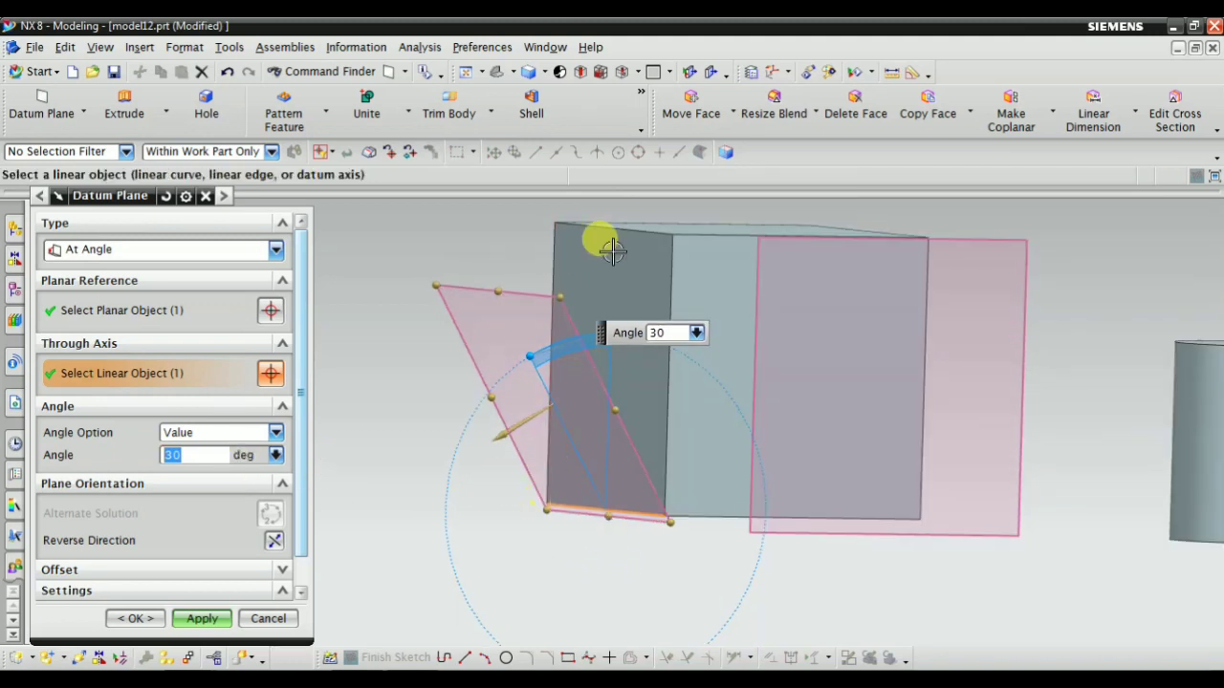
middle_click_drag(516, 308, 519, 322)
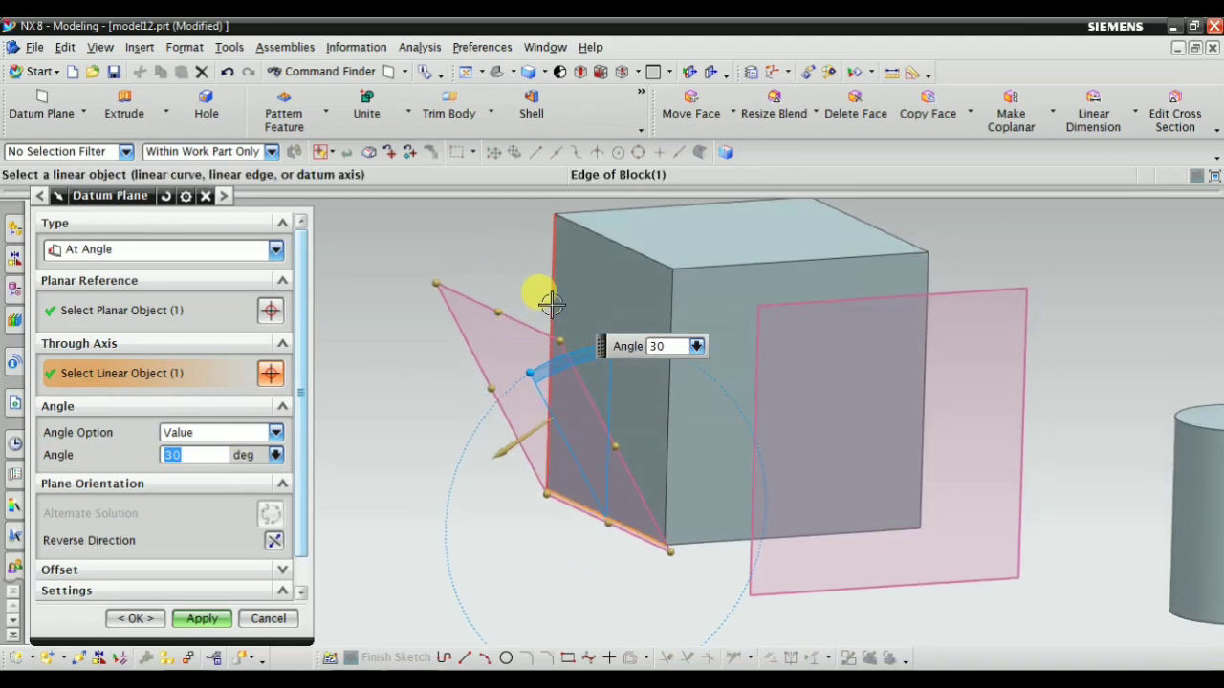
Replace the through axis with the top edge of the block's front face and create the angled datum plane
left_click(632, 525, "shift")
middle_click_drag(454, 411, 538, 328)
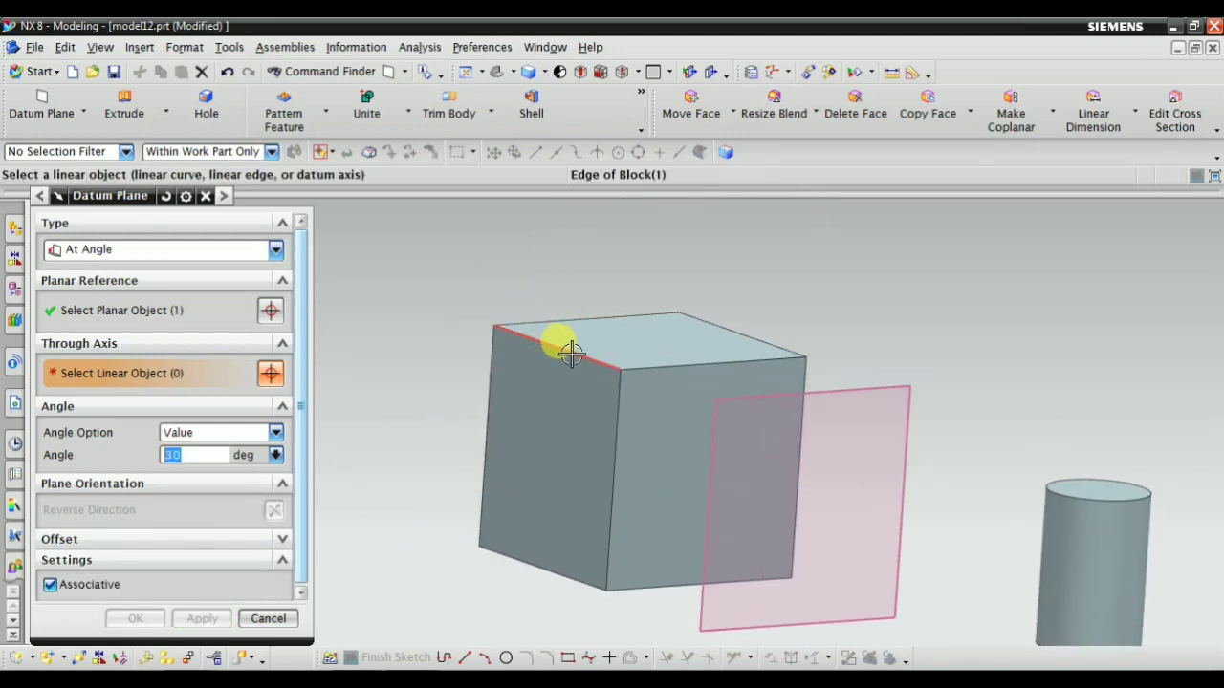
left_click(571, 354)
mouse_move(417, 428)
middle_mouse_down()
mouse_move(405, 385)
mouse_move(394, 404)
mouse_move(411, 418)
middle_mouse_up()
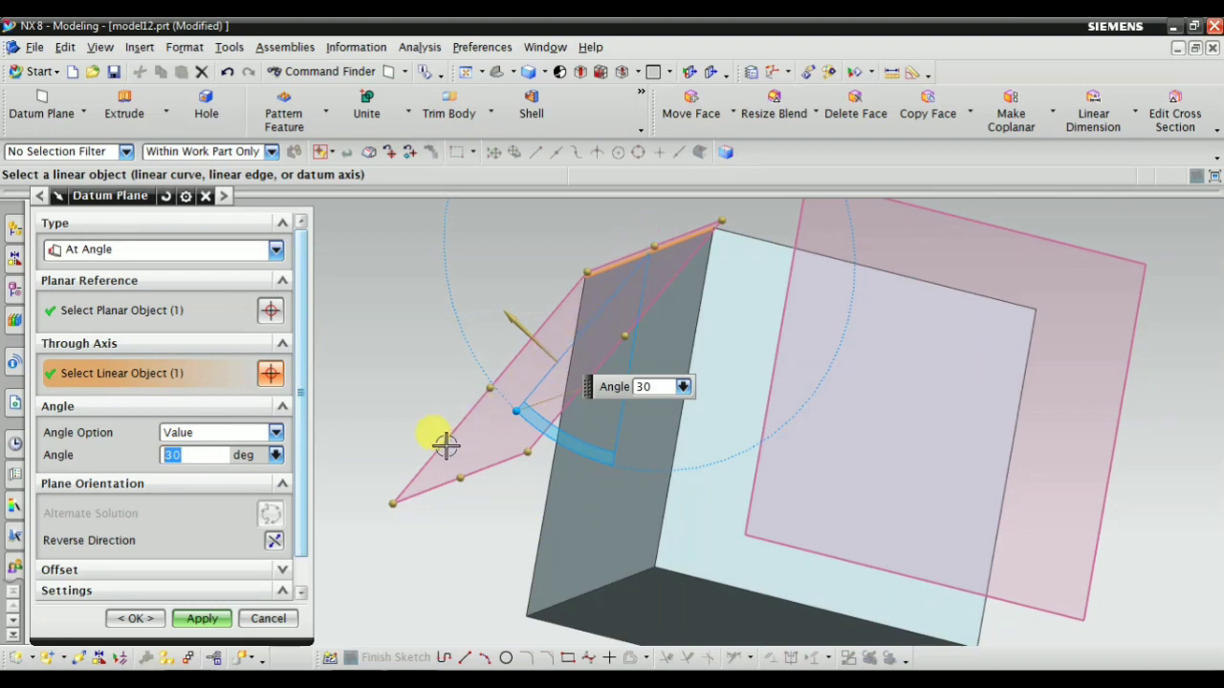
middle_click_drag(445, 445, 436, 314)
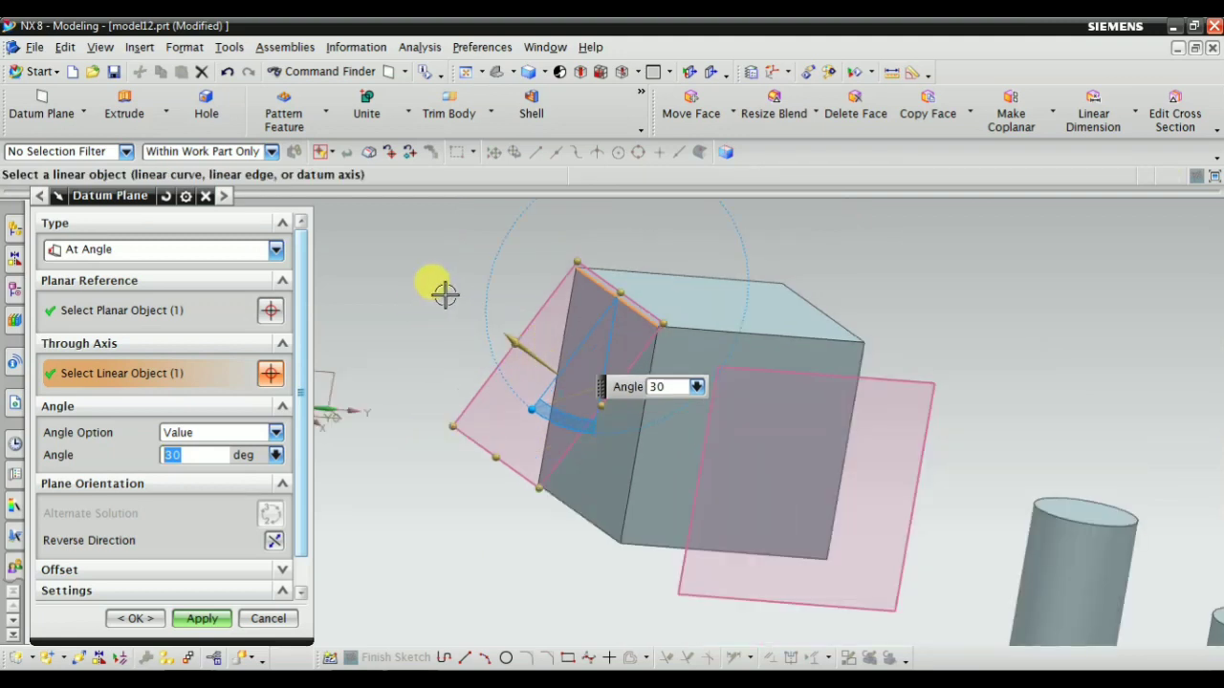
left_click(202, 619)
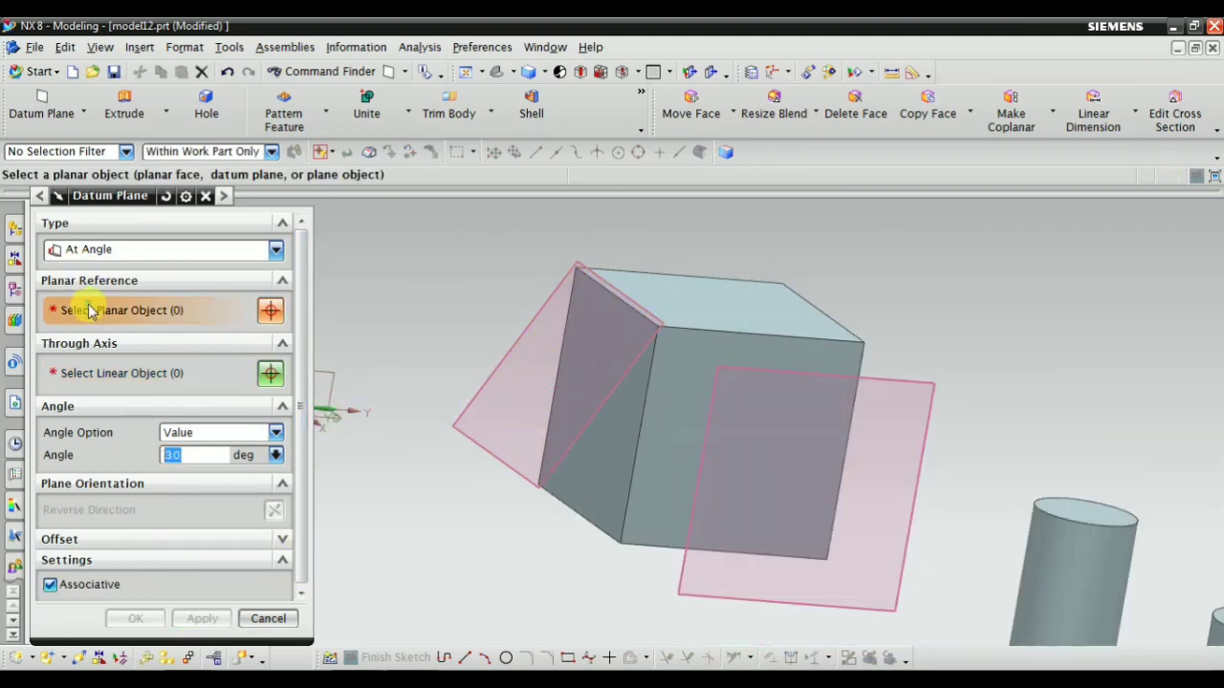
Select the block's top face as planar reference and its top edge on the side away from the cylinders as through axis
middle_click_drag(540, 344, 487, 405)
left_click(737, 278)
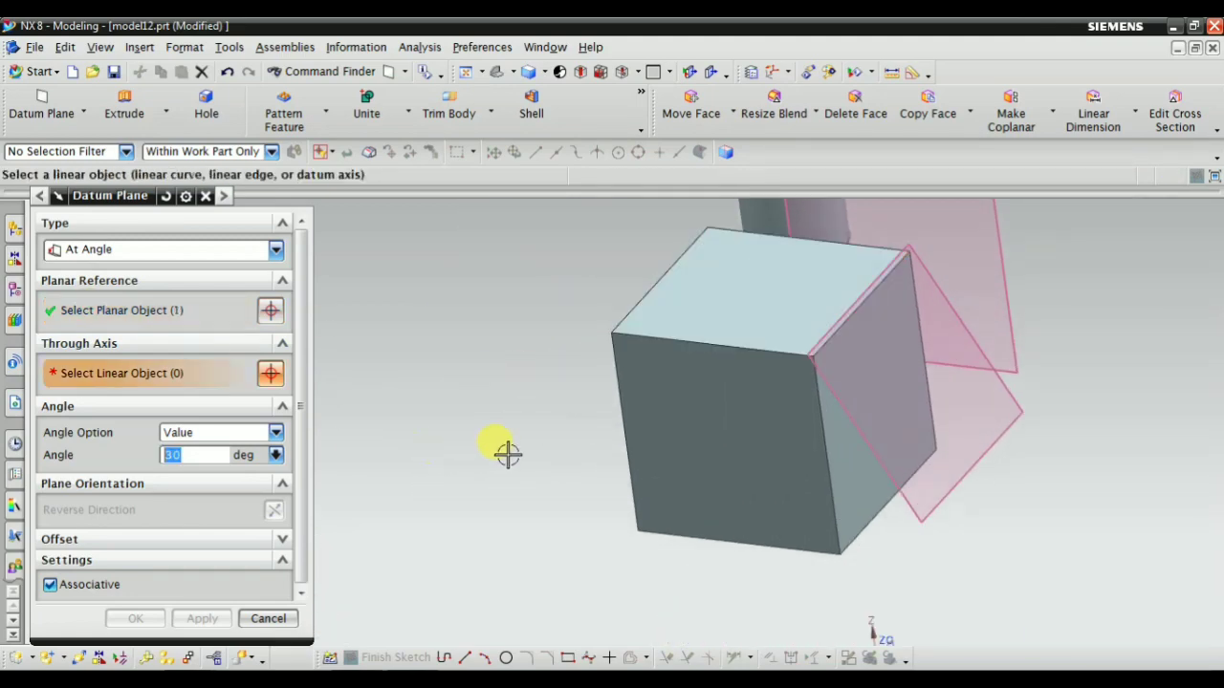
middle_click_drag(505, 451, 521, 388)
scroll(721, 362, "up", 3)
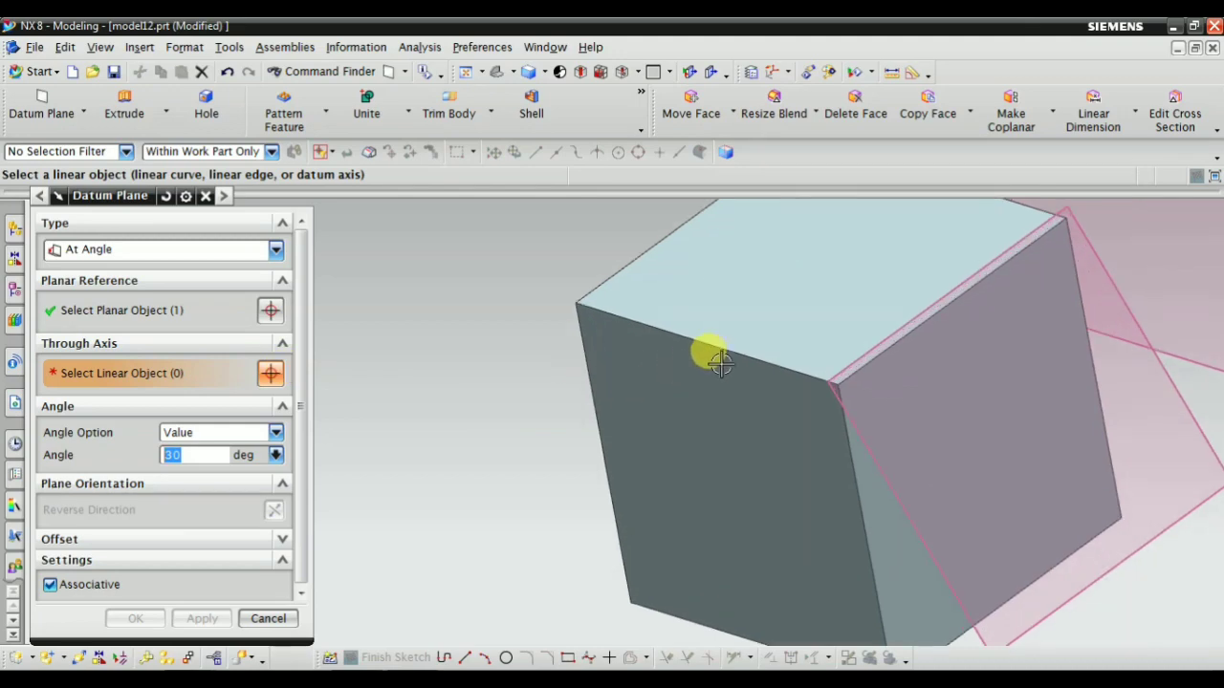
left_click(755, 355)
middle_click_drag(755, 355, 593, 387)
Rotate the datum plane to 39 degrees from the block's top face and create it
scroll(593, 387, "up", 2)
left_click_drag(670, 335, 695, 354)
middle_click_drag(550, 437, 598, 470)
scroll(599, 469, "down", 3)
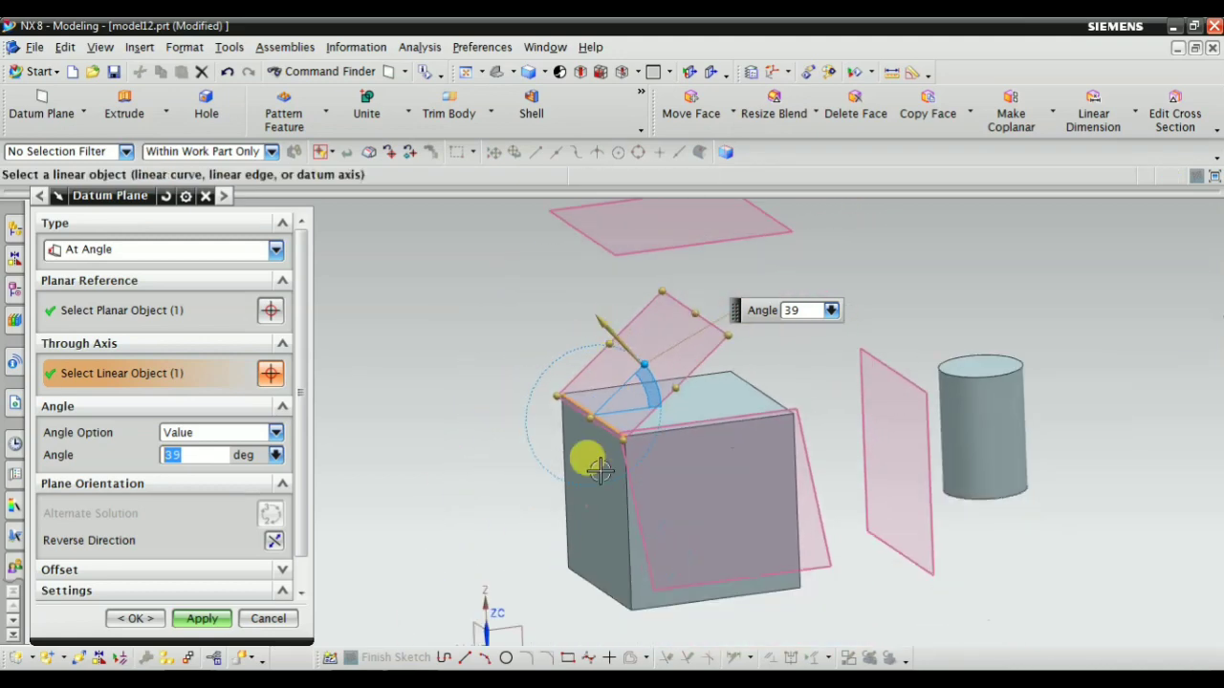
scroll(596, 470, "up", 3)
middle_click_drag(563, 360, 546, 384)
scroll(478, 328, "up", 3)
middle_click_drag(478, 328, 571, 360)
scroll(571, 364, "down", 1)
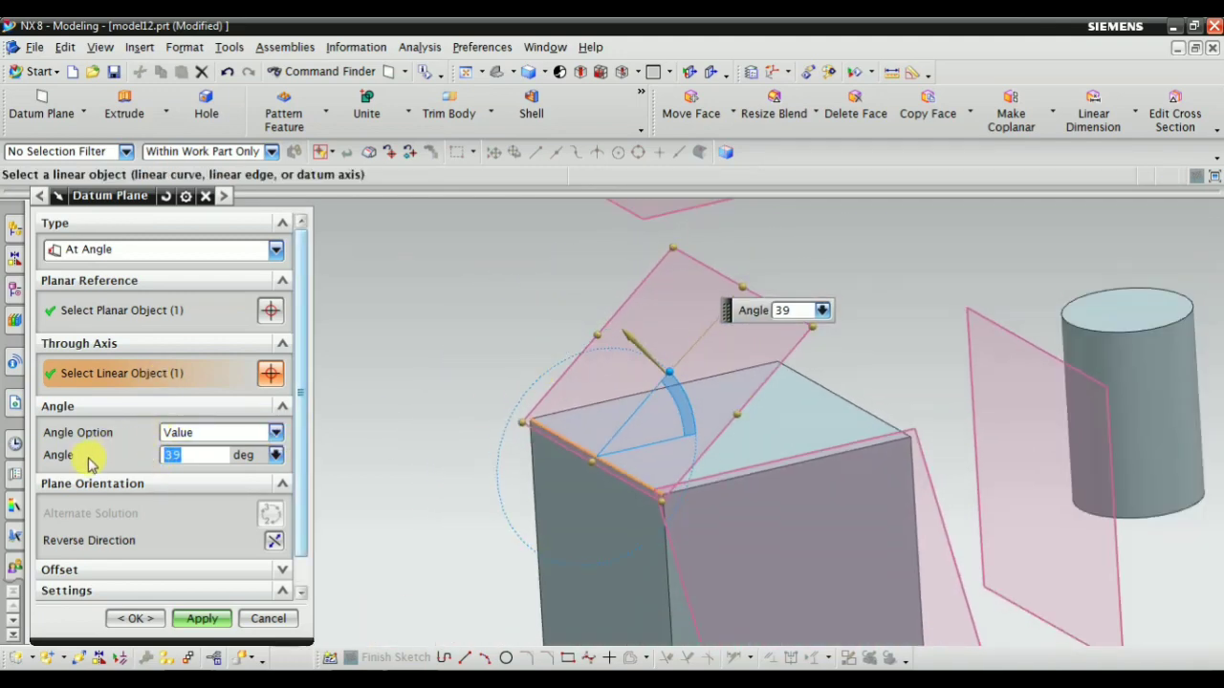
scroll(229, 457, "down", 1)
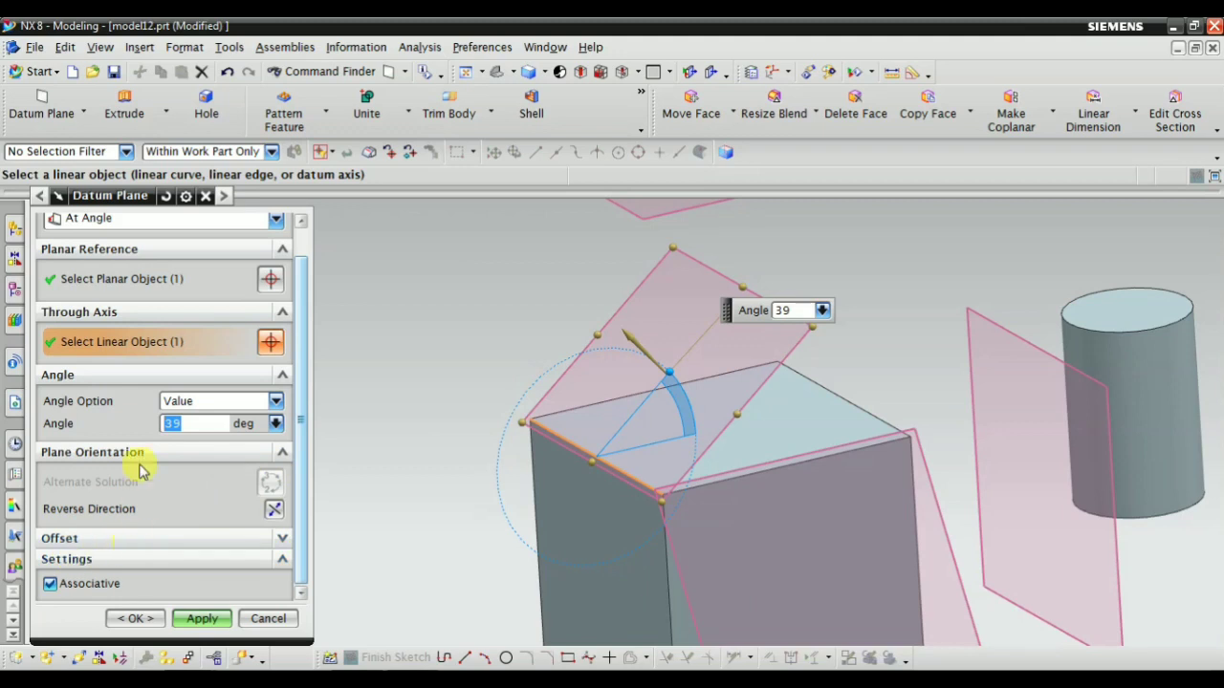
left_click(98, 541)
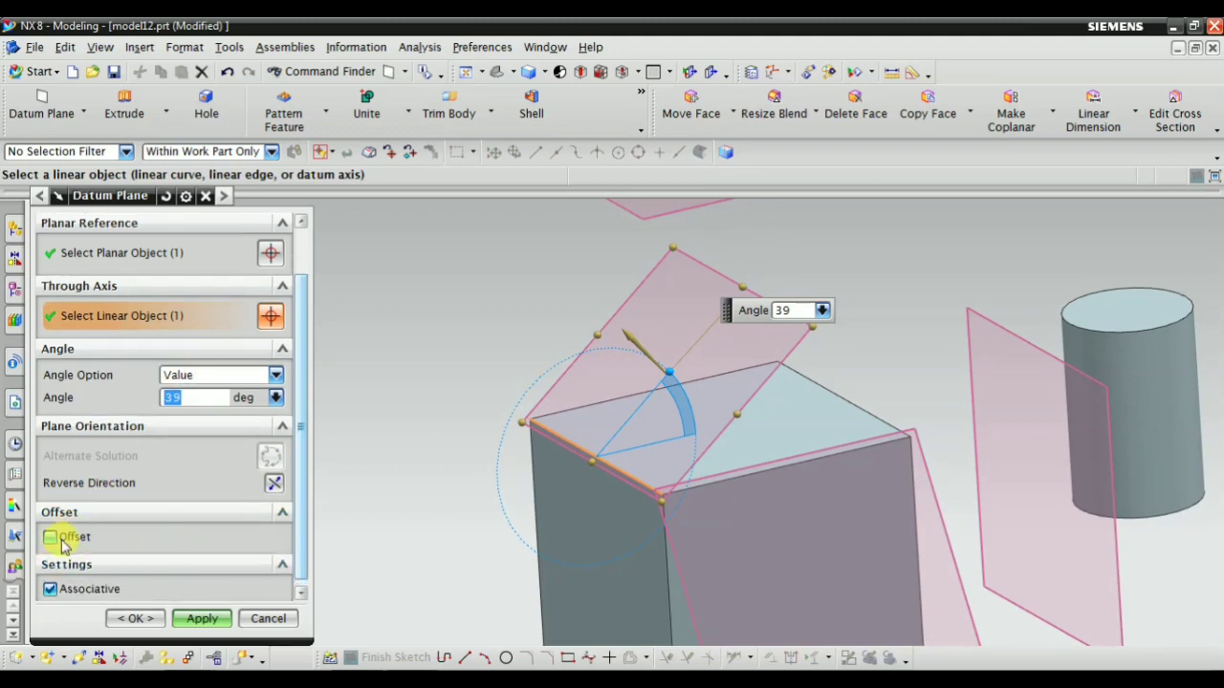
middle_click(446, 457)
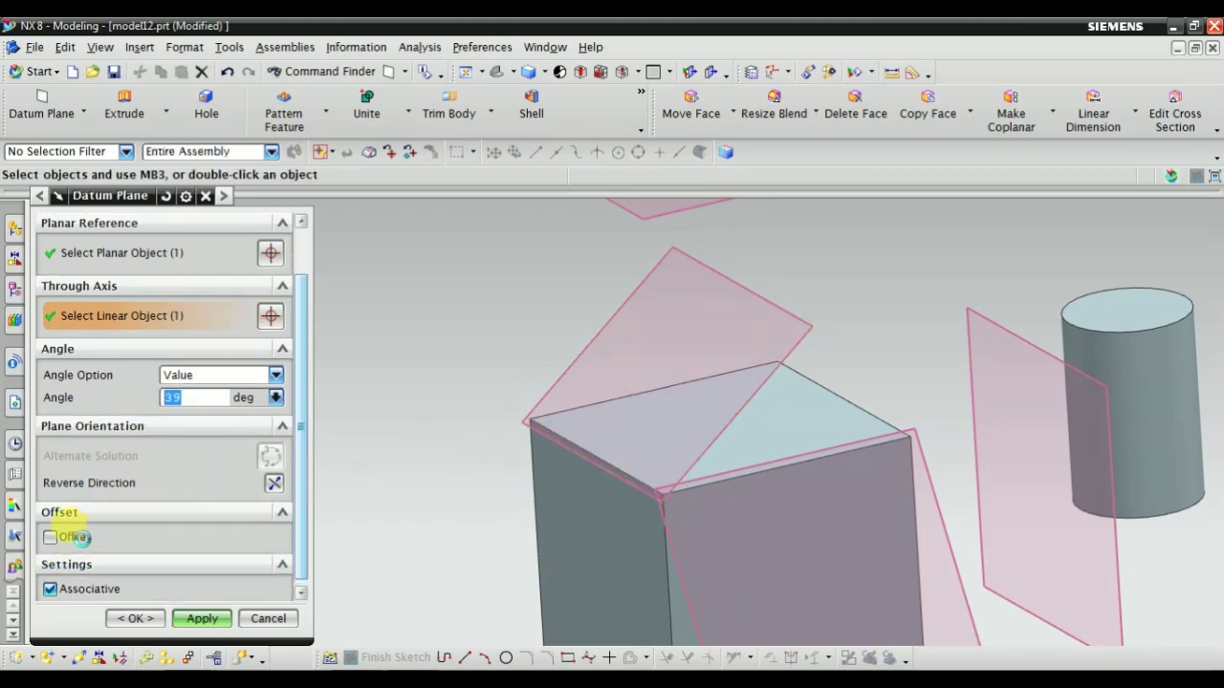
Select the block's back face as planar reference and its vertical edge away from the cylinders as through axis
middle_click_drag(424, 431, 608, 476)
scroll(608, 476, "down", 2)
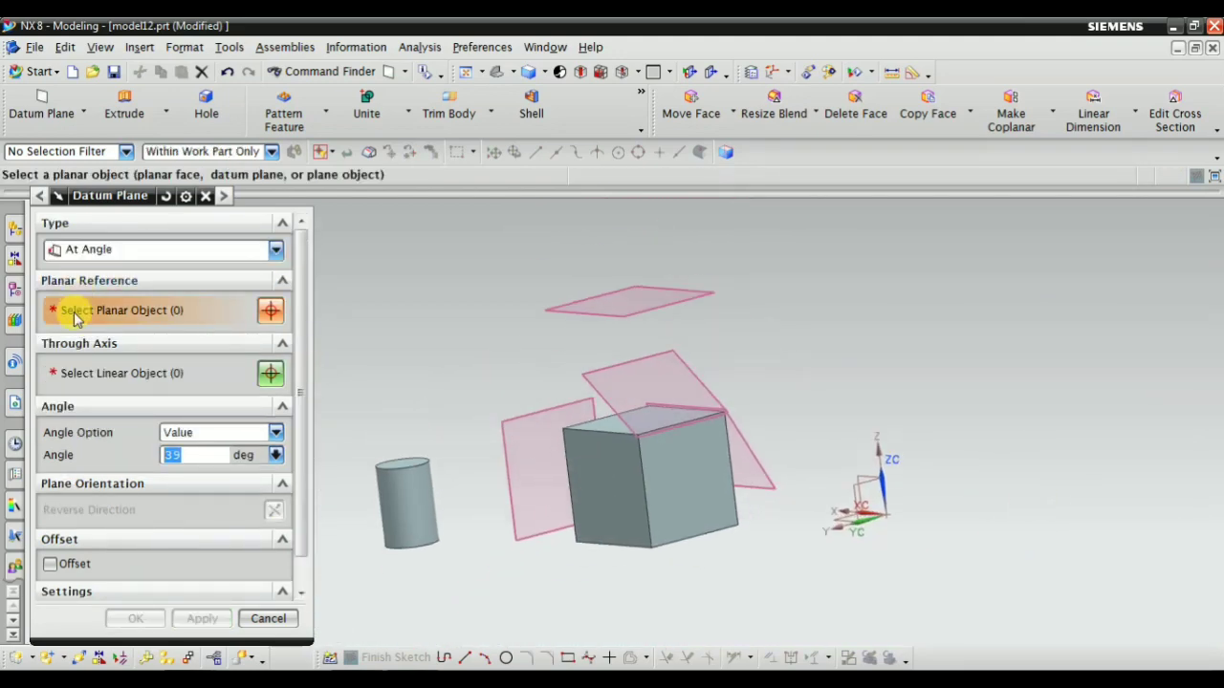
scroll(603, 492, "up", 2)
left_click(647, 468)
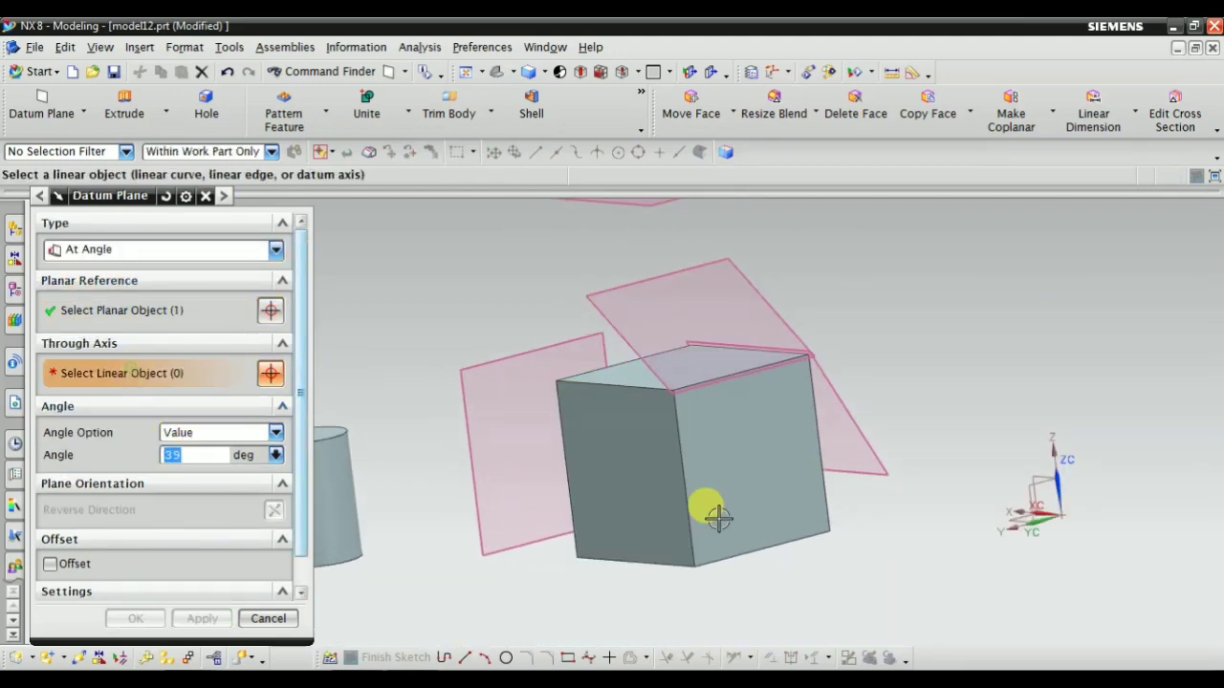
scroll(718, 517, "up", 2)
left_click(662, 383)
middle_click_drag(551, 518, 689, 495)
scroll(688, 494, "down", 3)
scroll(91, 569, "down", 2)
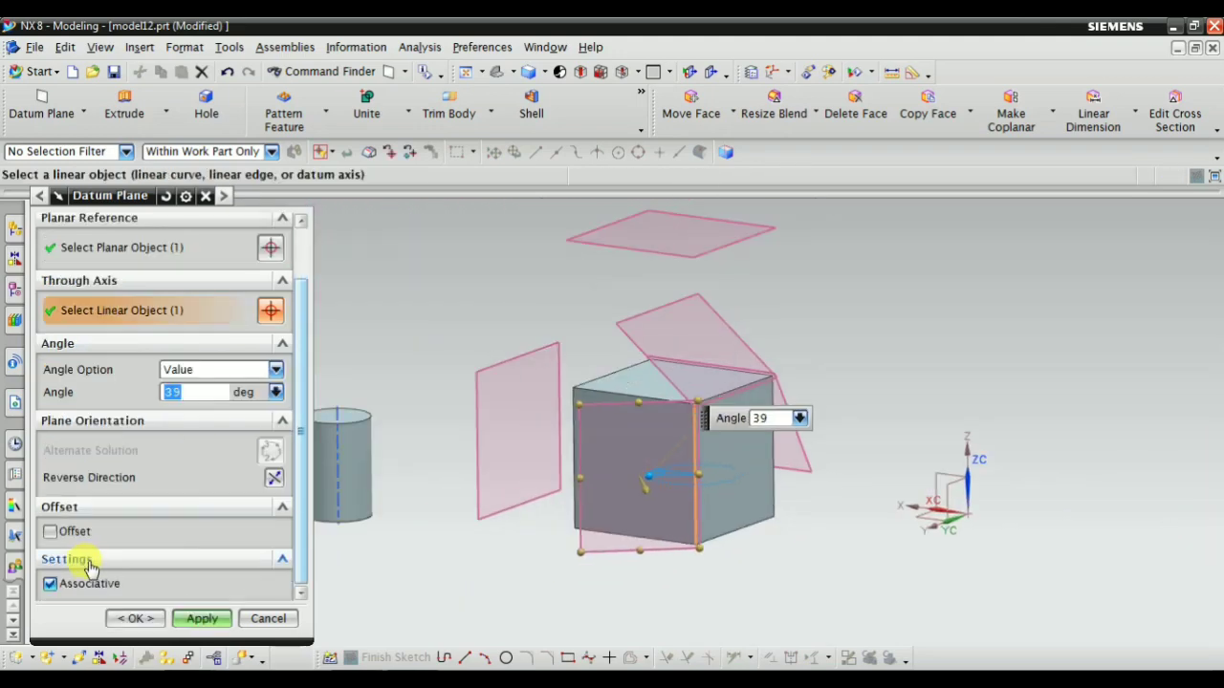
Enable the offset for the angled datum plane and pull it outward to a distance of 57 mm
left_click(50, 532)
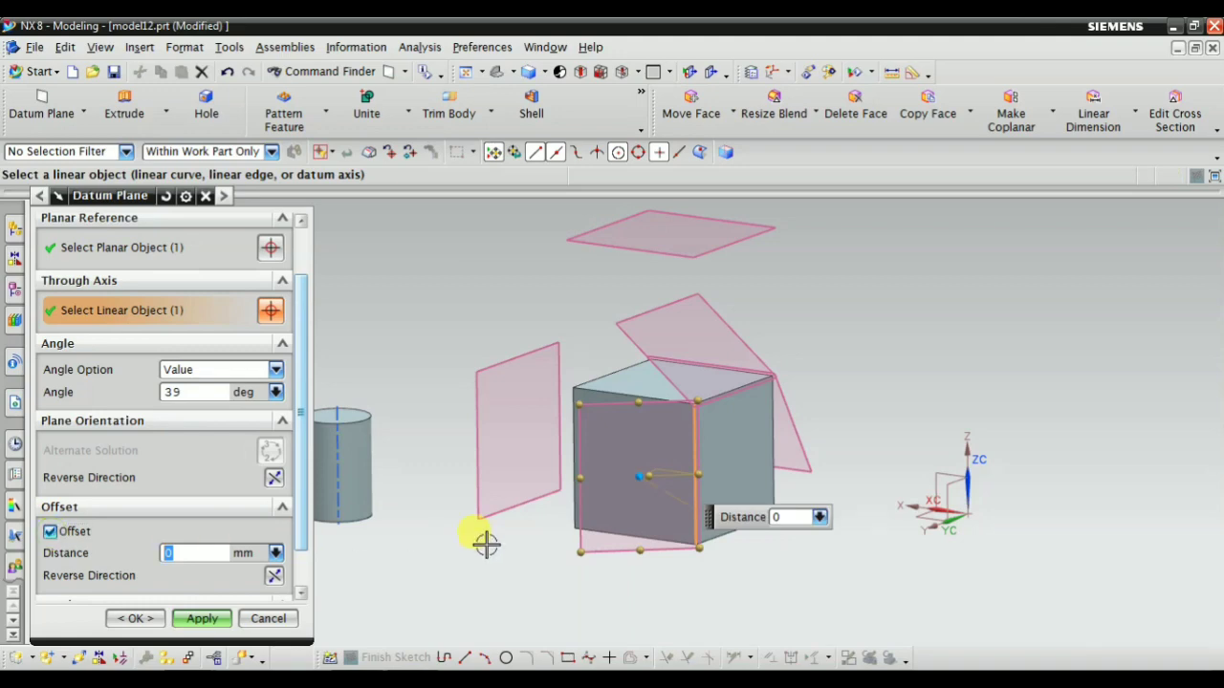
middle_click_drag(487, 542, 625, 396)
scroll(562, 440, "up", 3)
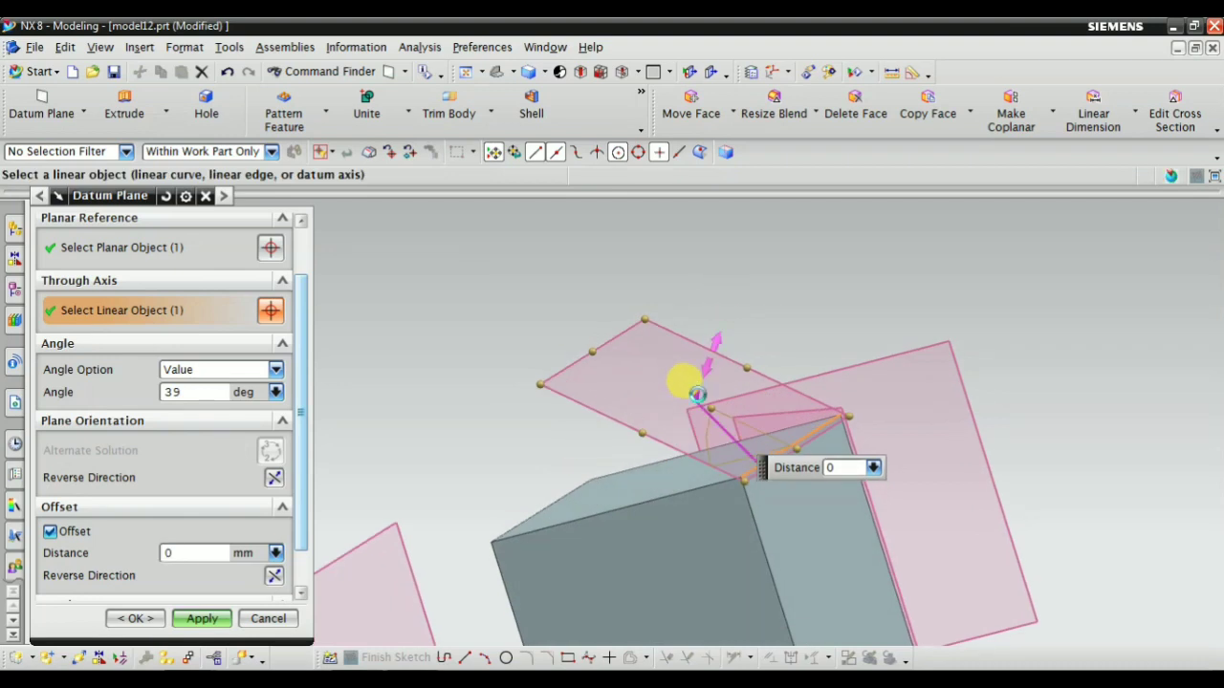
left_click_drag(697, 394, 743, 251)
middle_click_drag(593, 423, 606, 391)
scroll(90, 383, "up", 1)
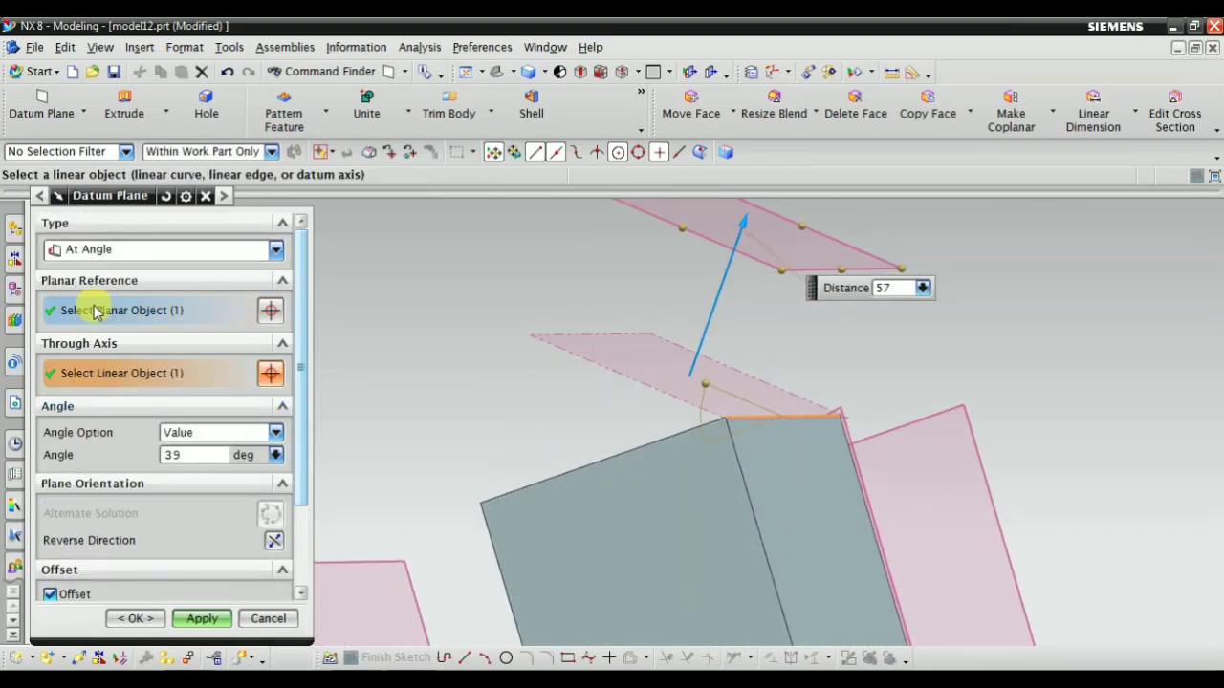
left_click(95, 313)
middle_click_drag(602, 471, 640, 508)
left_click(86, 374)
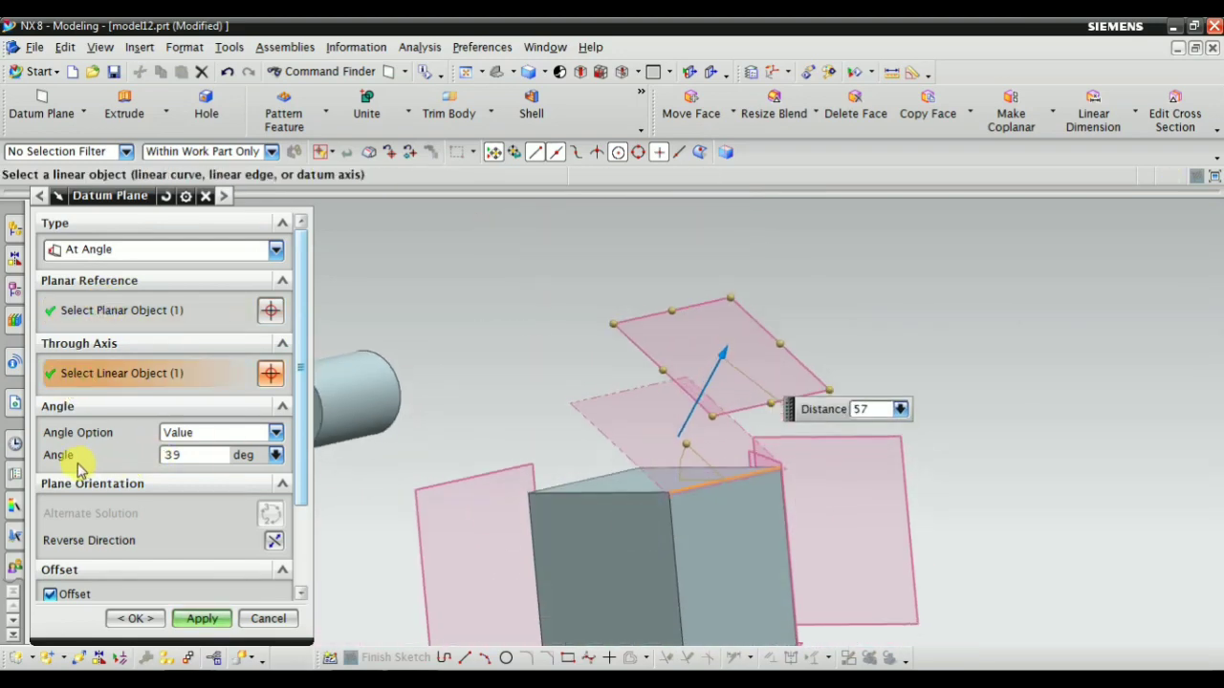
Set the offset datum plane's angle to 40 degrees and create it with the 57 mm offset
left_click(187, 456)
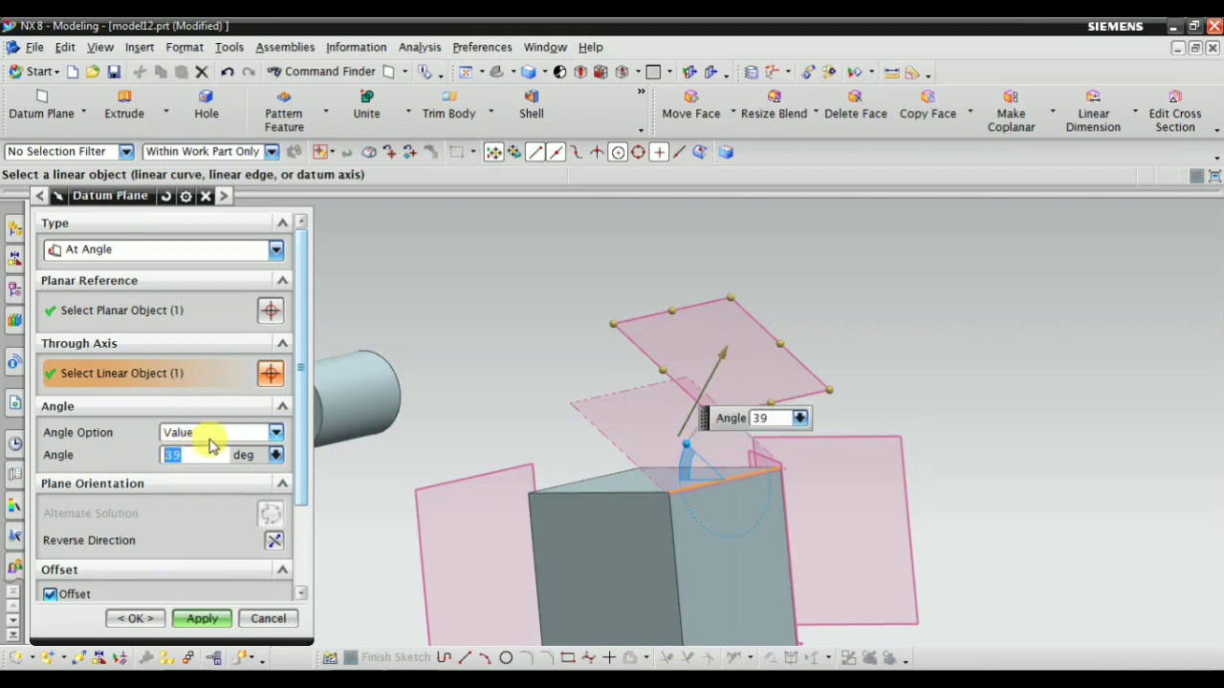
key("Return")
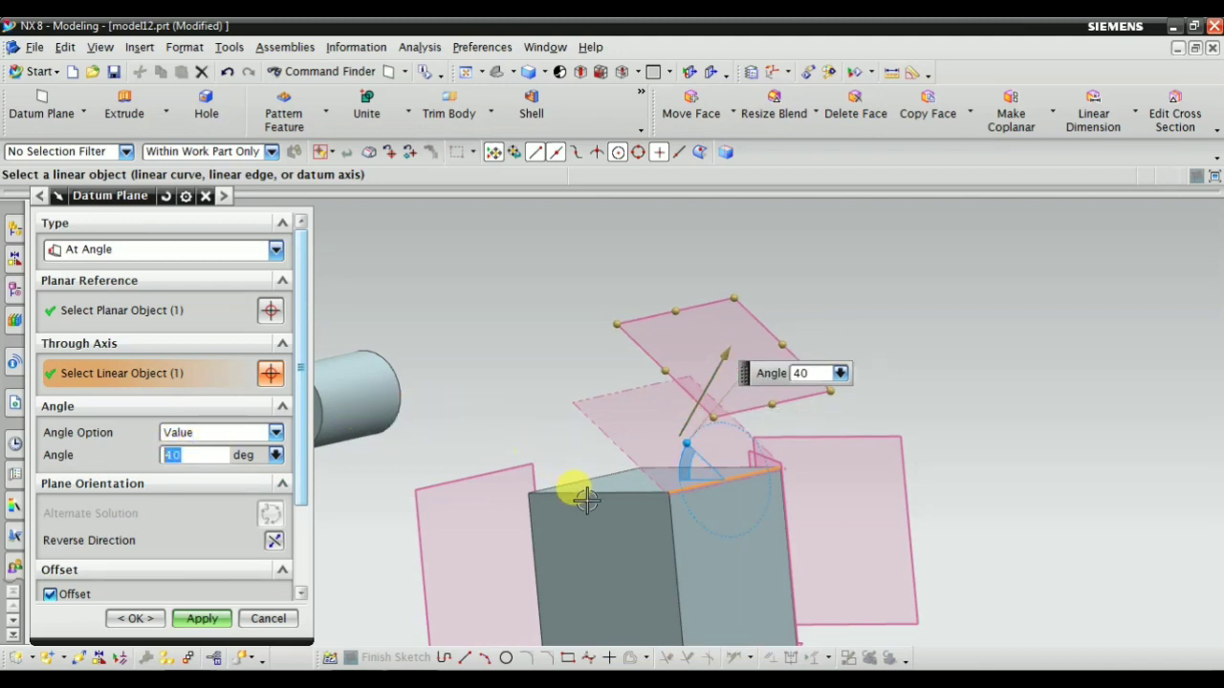
mouse_move(574, 492)
middle_mouse_down()
mouse_move(623, 486)
mouse_move(559, 485)
middle_mouse_up()
scroll(115, 532, "down", 3)
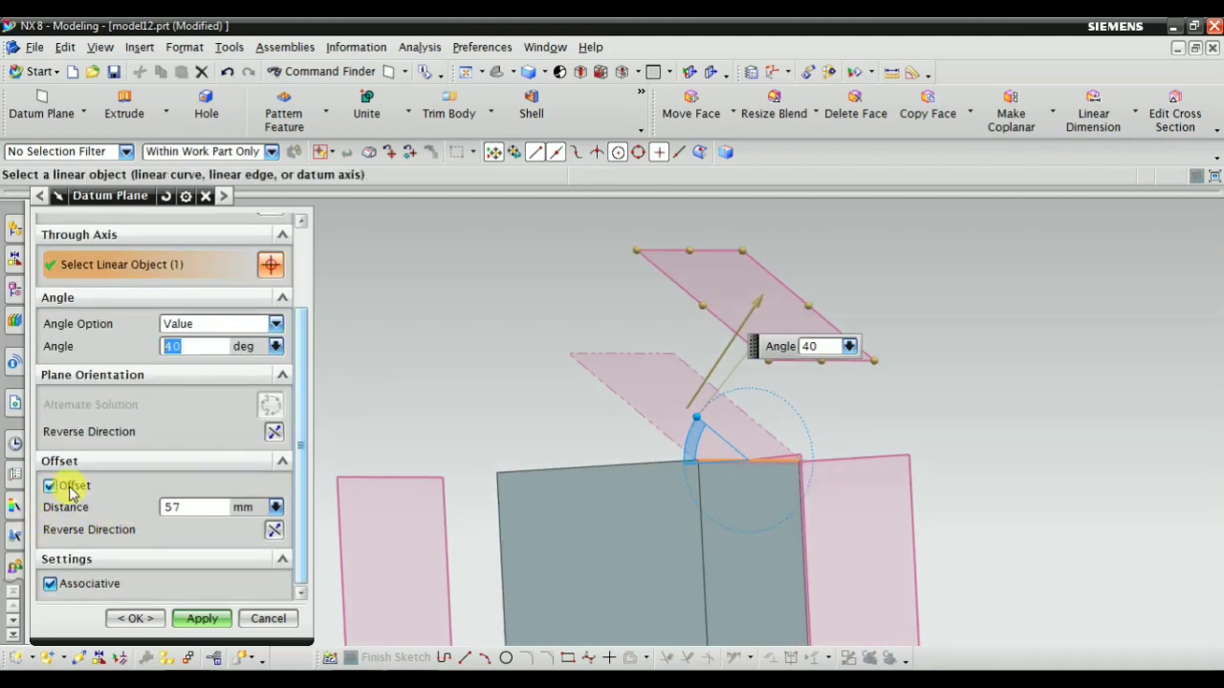
middle_click_drag(561, 437, 576, 469)
scroll(683, 382, "up", 2)
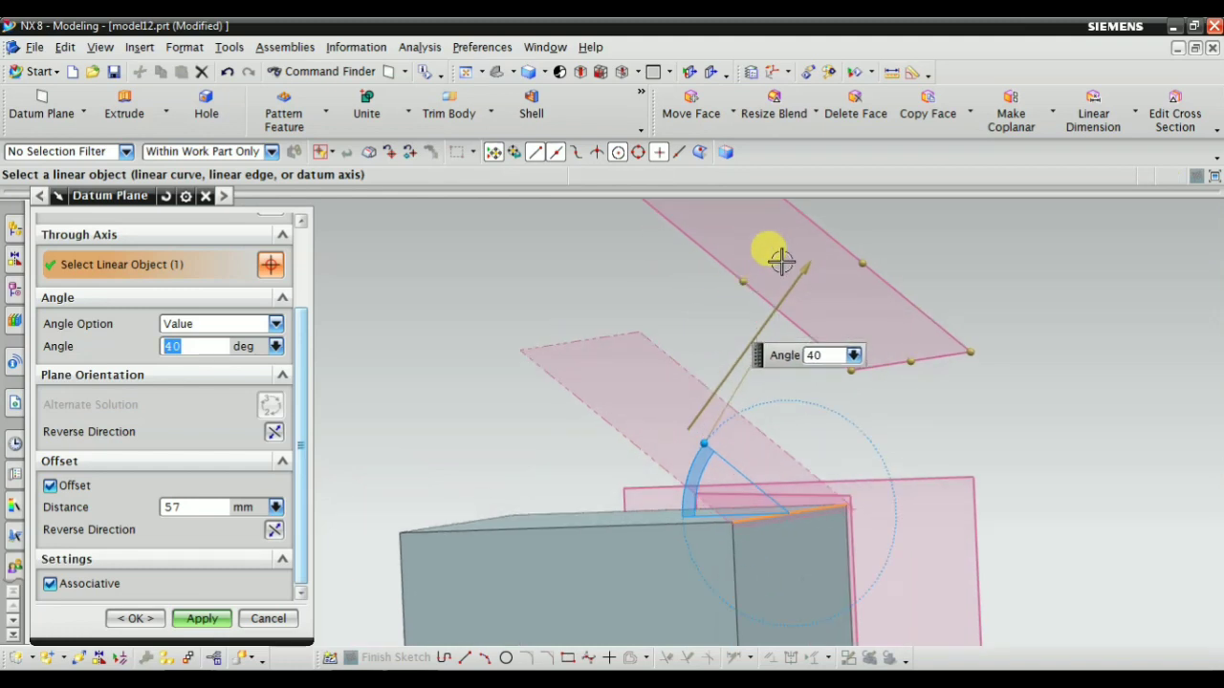
scroll(710, 469, "down", 1)
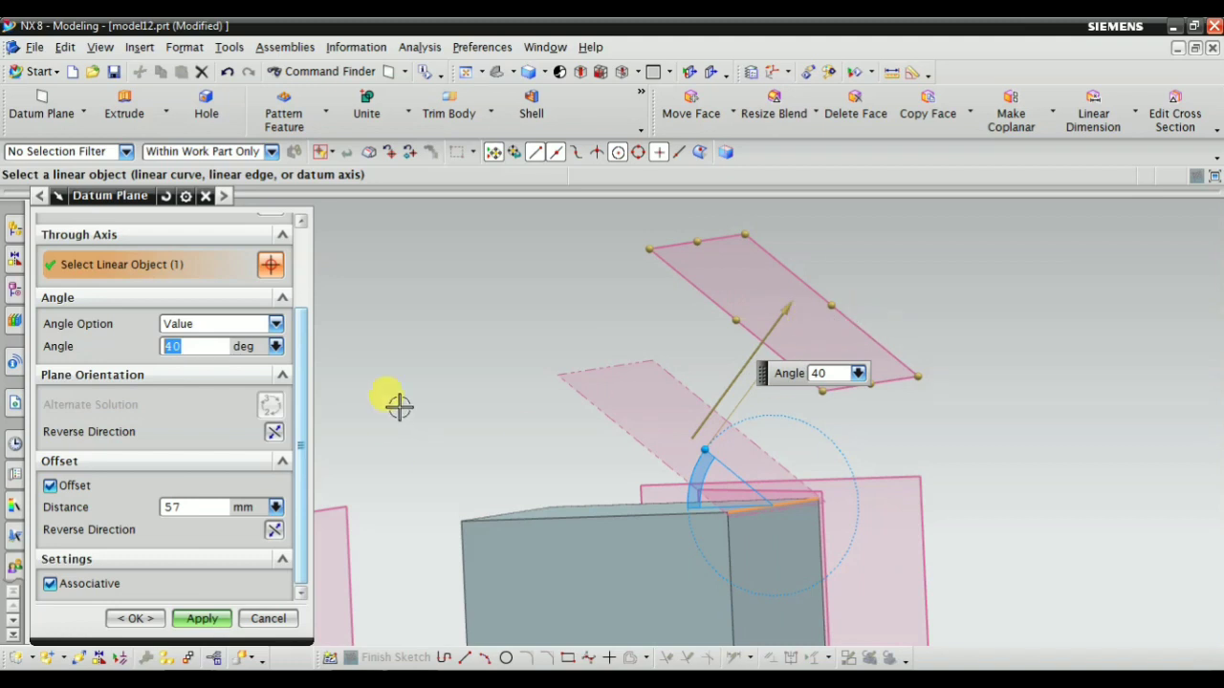
left_click(204, 618)
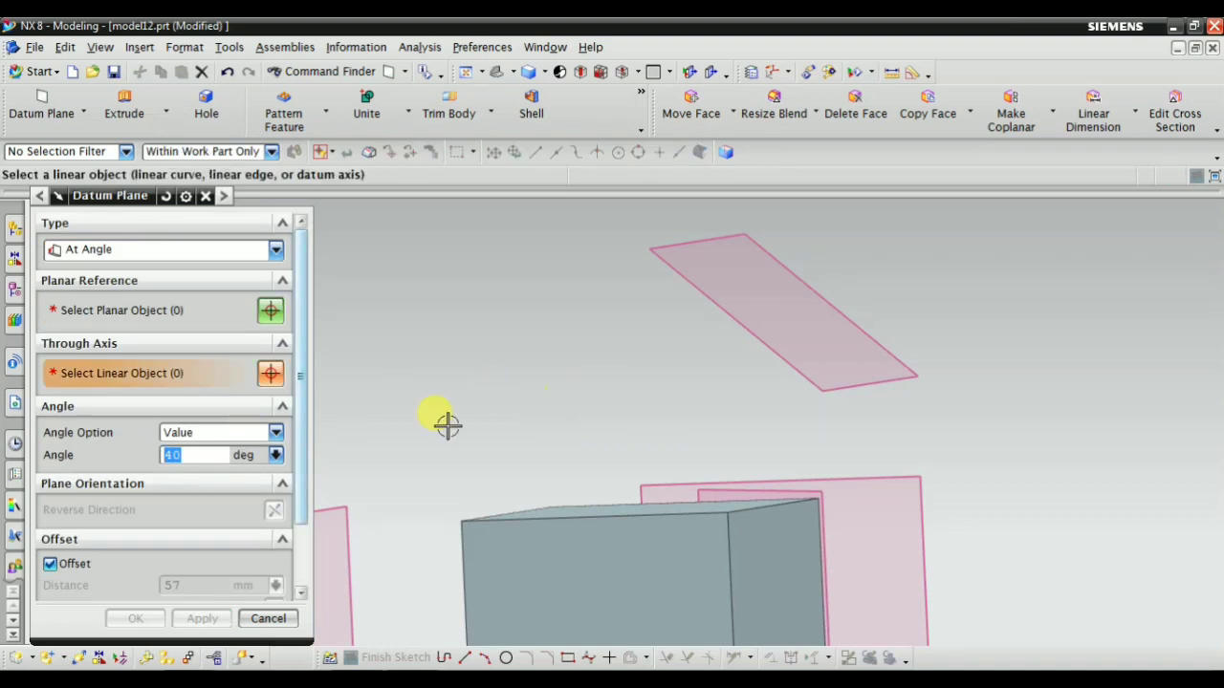
Switch the datum plane type to Bisector and select the block's side face toward the cylinders and the opposite face as the two planes
scroll(612, 397, "down", 4)
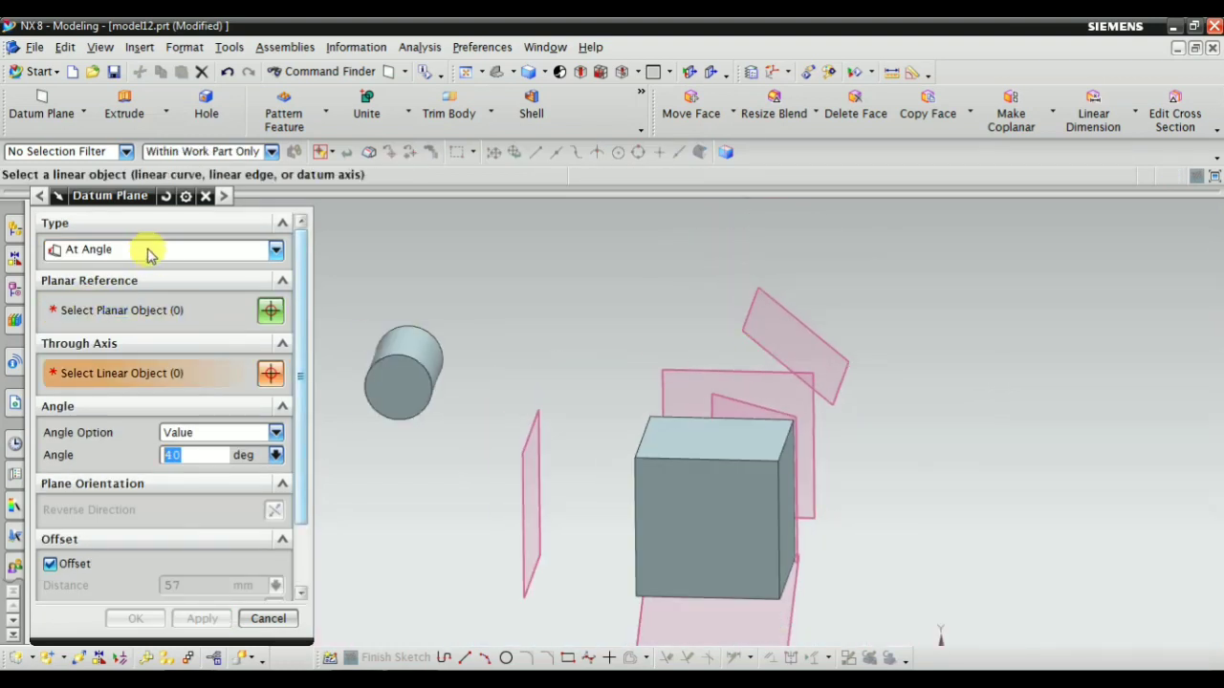
left_click(148, 253)
left_click(132, 327)
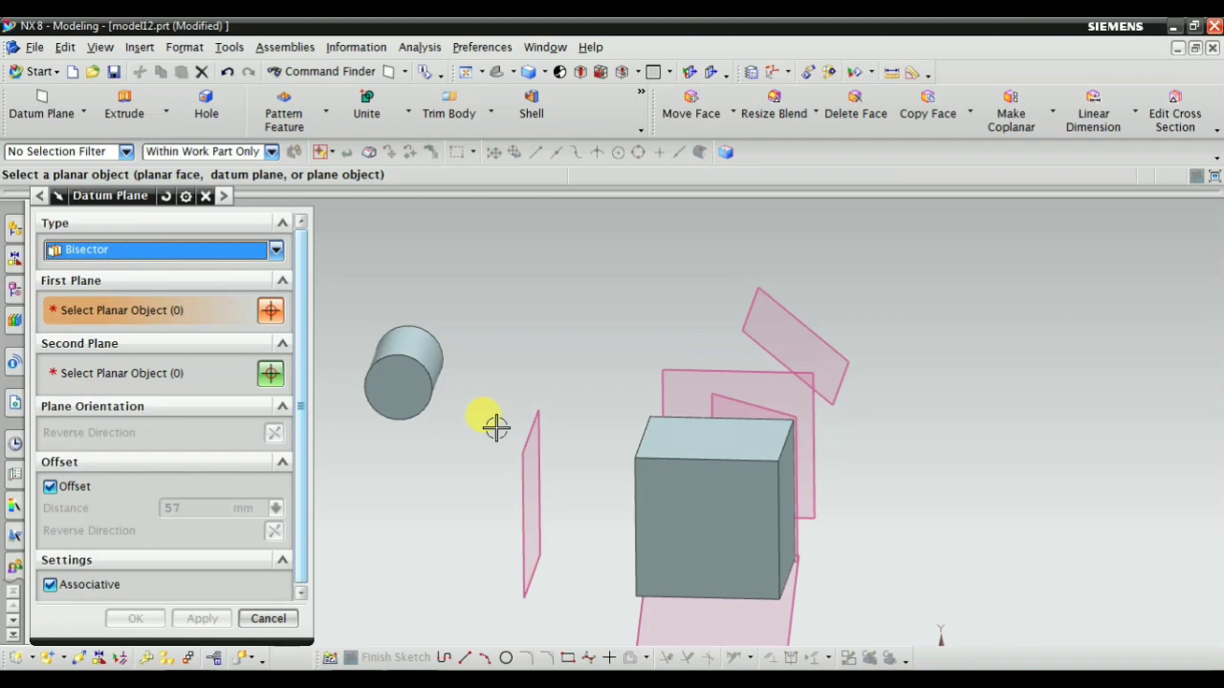
scroll(772, 513, "up", 2)
mouse_move(773, 513)
middle_mouse_down()
mouse_move(743, 513)
mouse_move(737, 527)
mouse_move(786, 523)
mouse_move(776, 512)
middle_mouse_up()
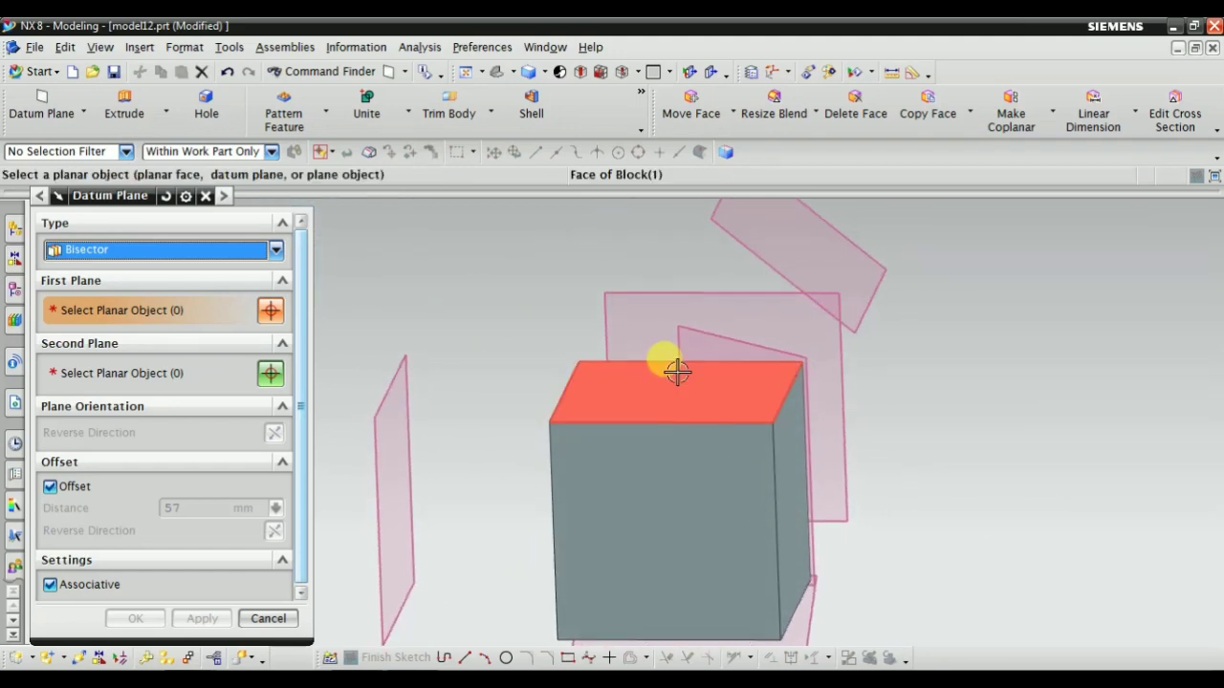
middle_click_drag(677, 372, 680, 473)
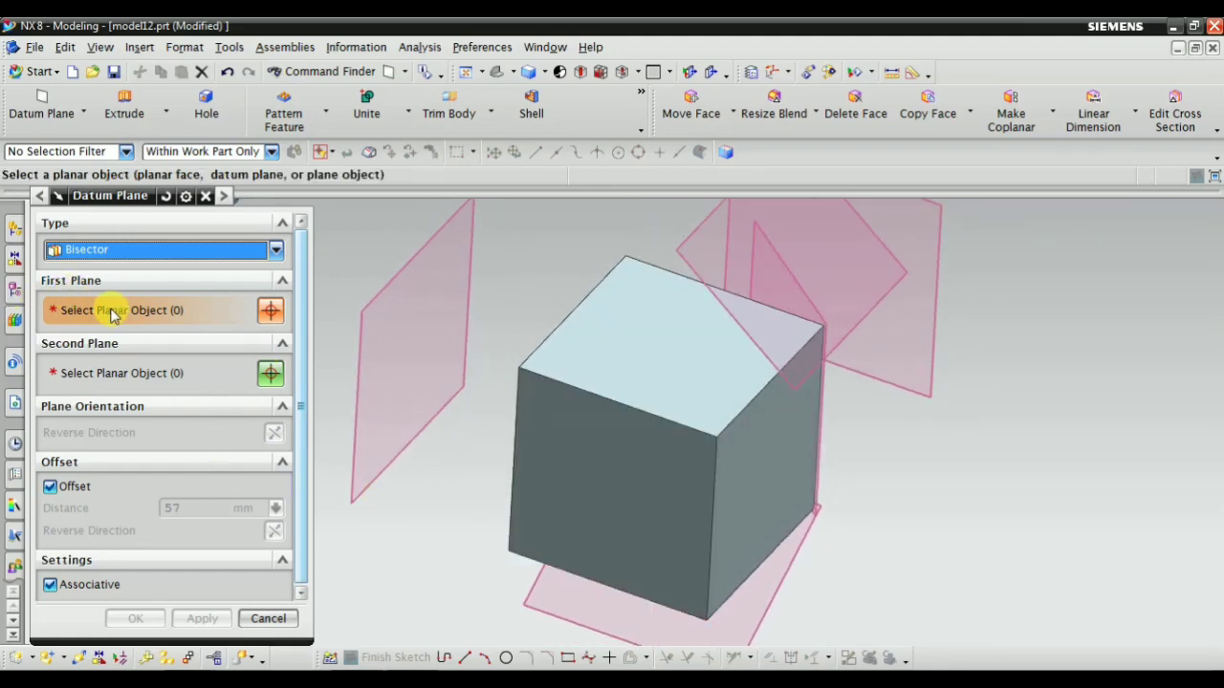
middle_click_drag(498, 448, 583, 379)
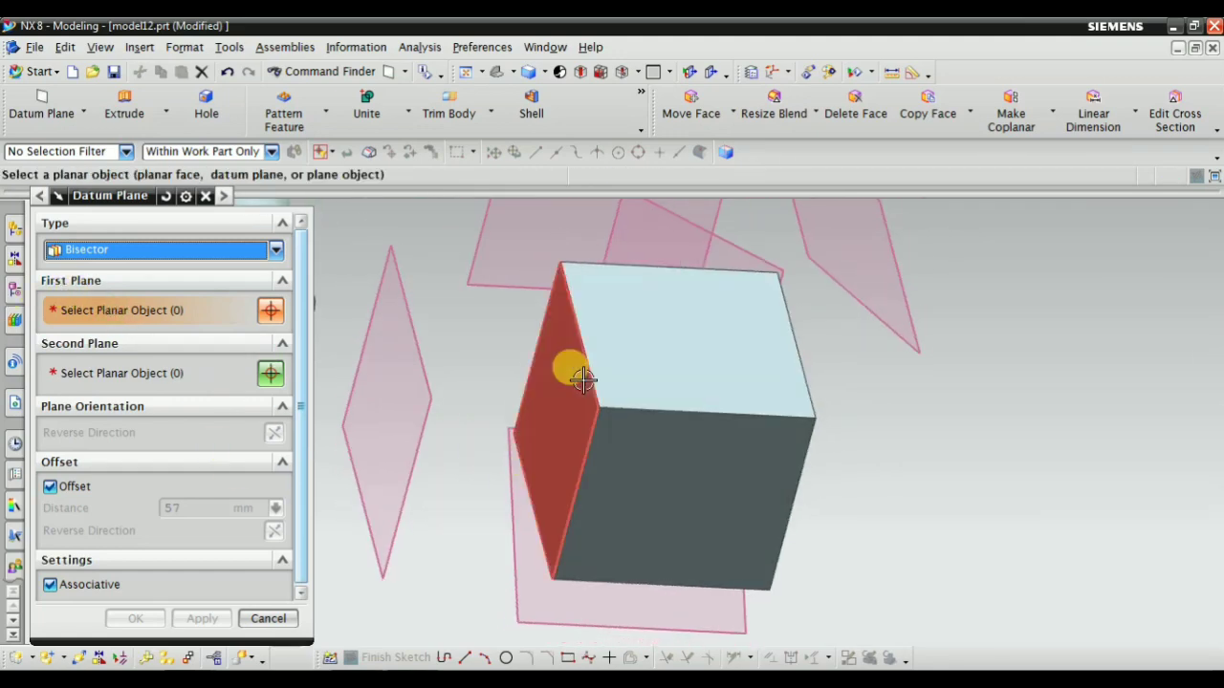
left_click(583, 380)
middle_click_drag(858, 506, 617, 492)
left_click(681, 578)
Turn off the offset and create the bisector datum plane midway between the block's two opposite side faces
middle_click_drag(710, 472, 669, 355)
left_click(50, 487)
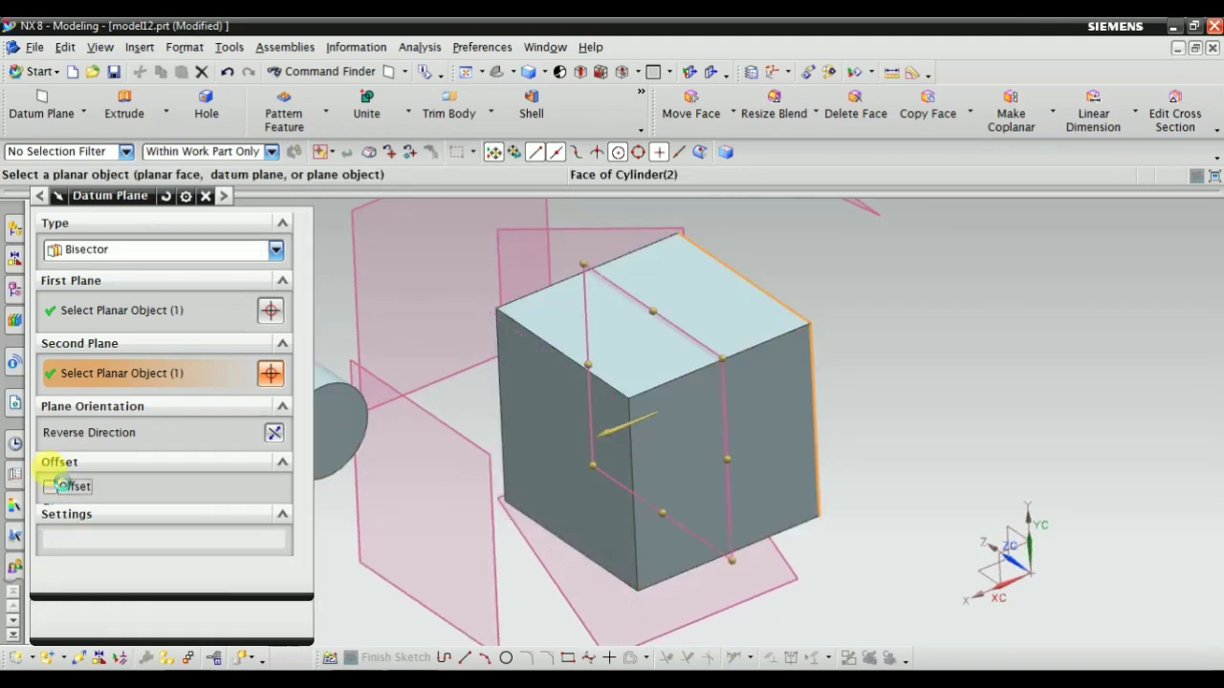
middle_click_drag(566, 483, 594, 479)
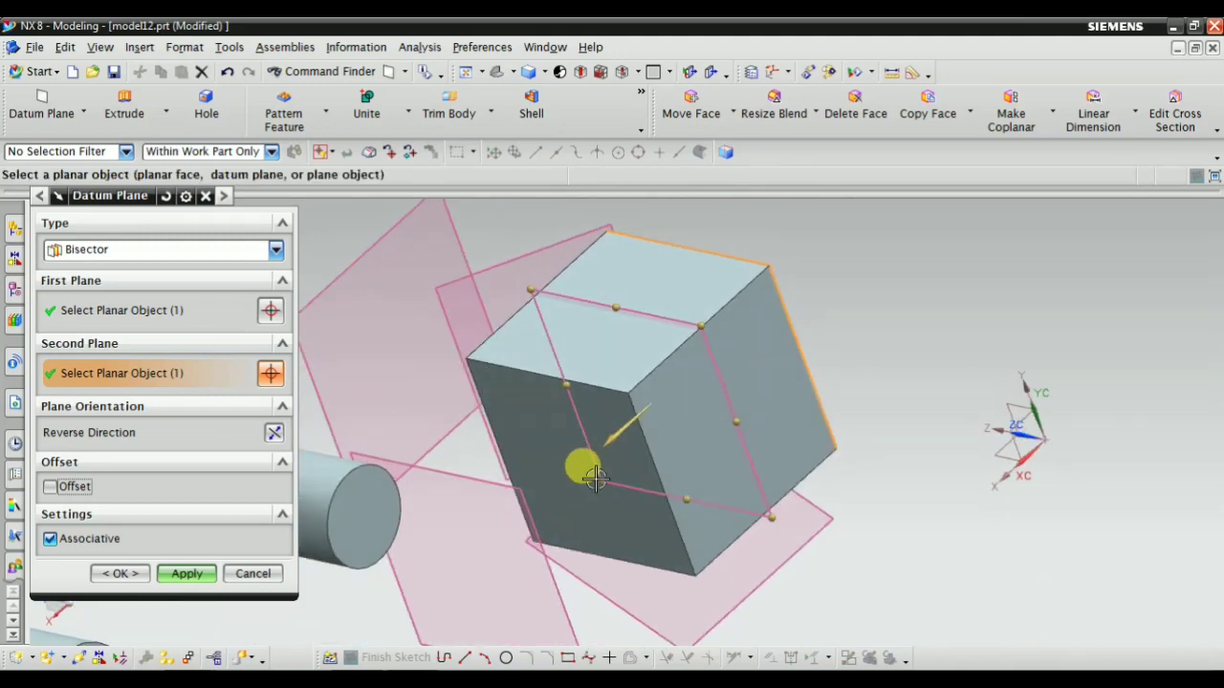
left_click(189, 580)
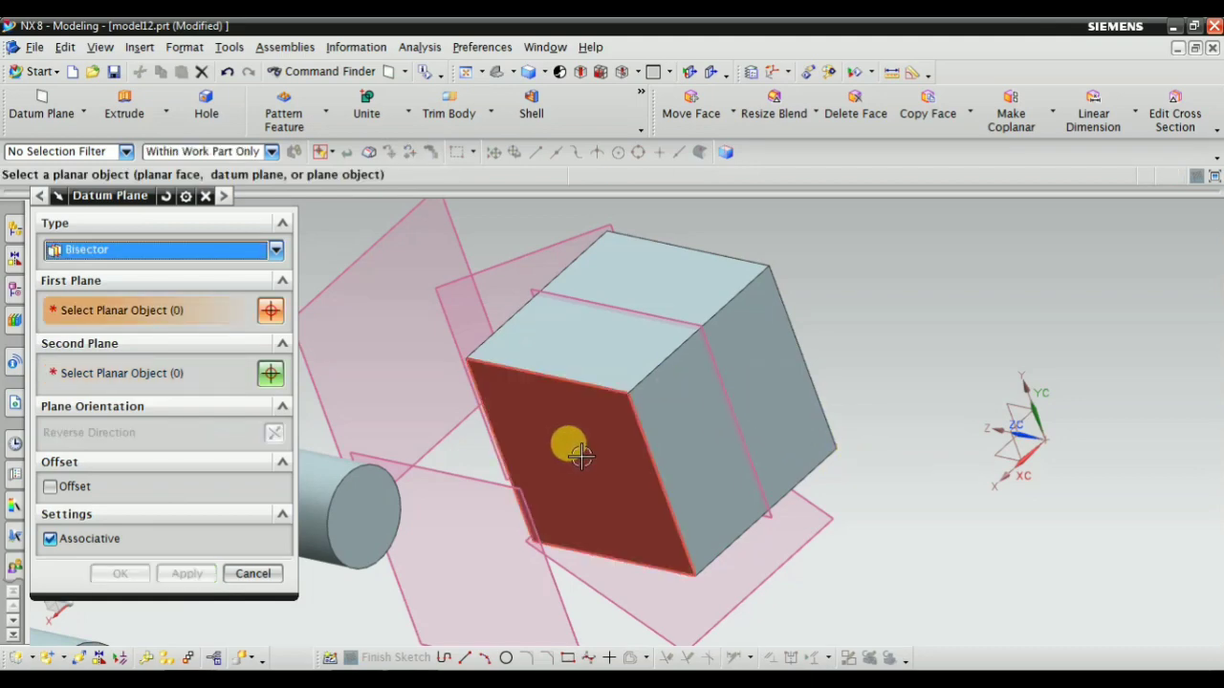
Try a bisector datum plane between two adjacent side faces of the block
middle_click_drag(781, 344, 751, 319)
middle_click_drag(689, 443, 719, 386)
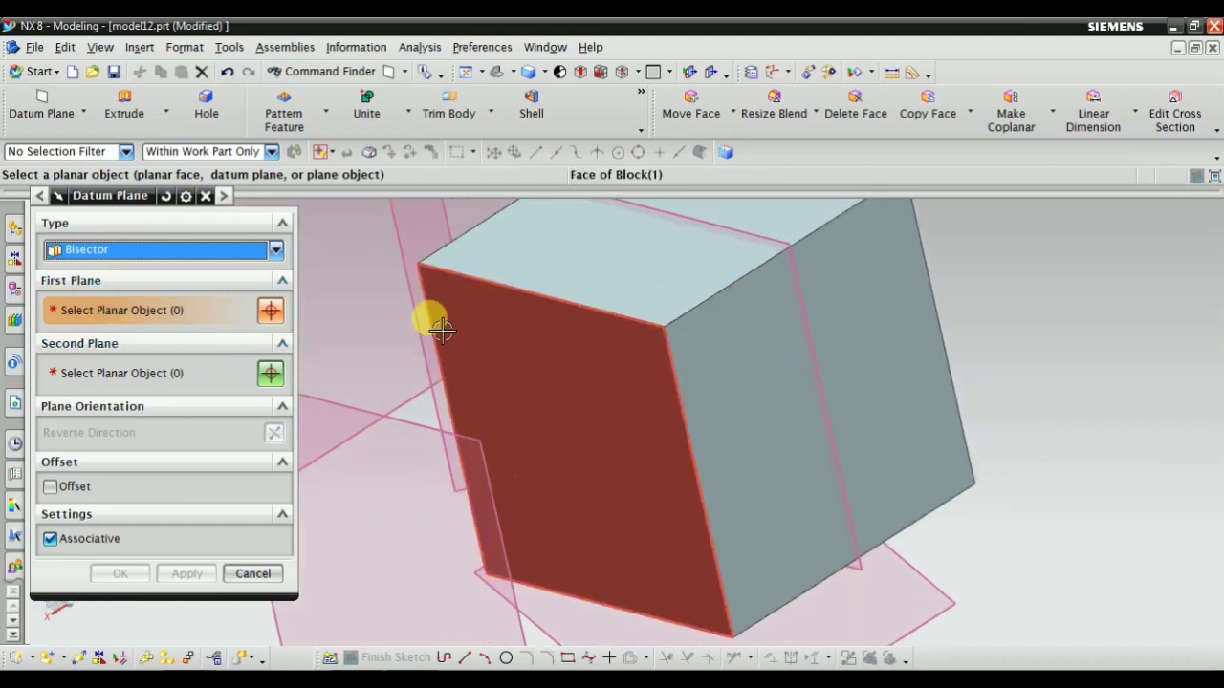
left_click(573, 432)
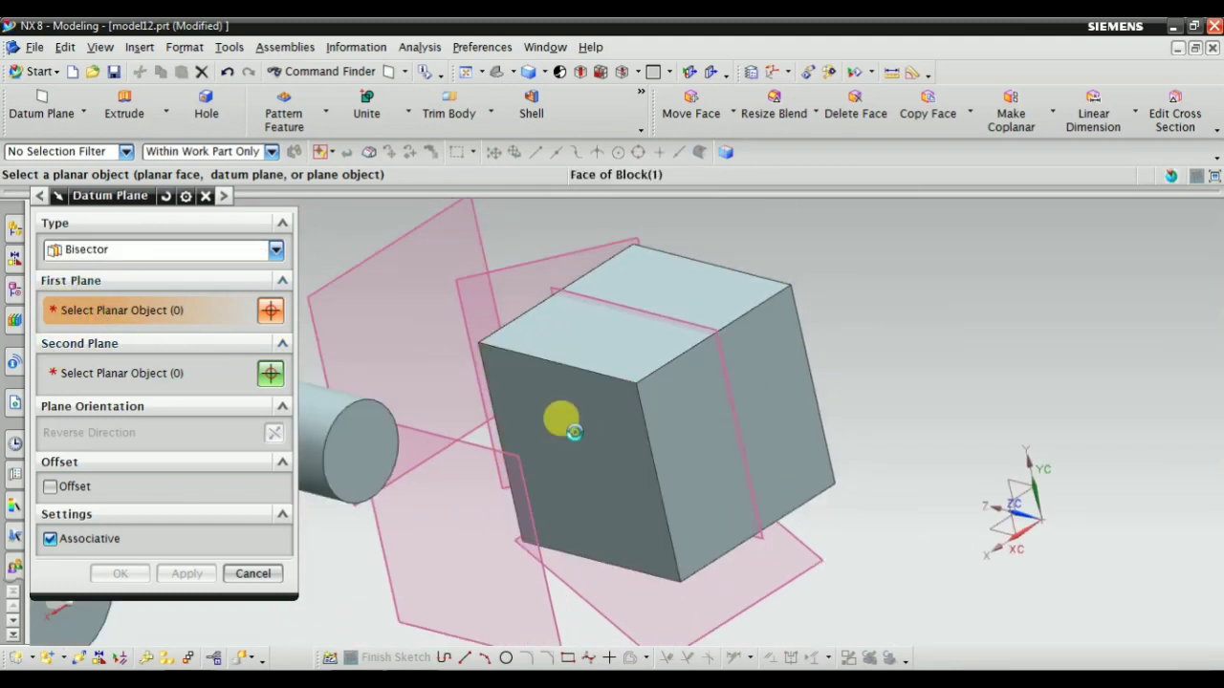
left_click(689, 391)
middle_click_drag(600, 521, 671, 473)
left_click(76, 309)
left_click(186, 368)
middle_click_drag(679, 429, 739, 479)
scroll(737, 435, "up", 3)
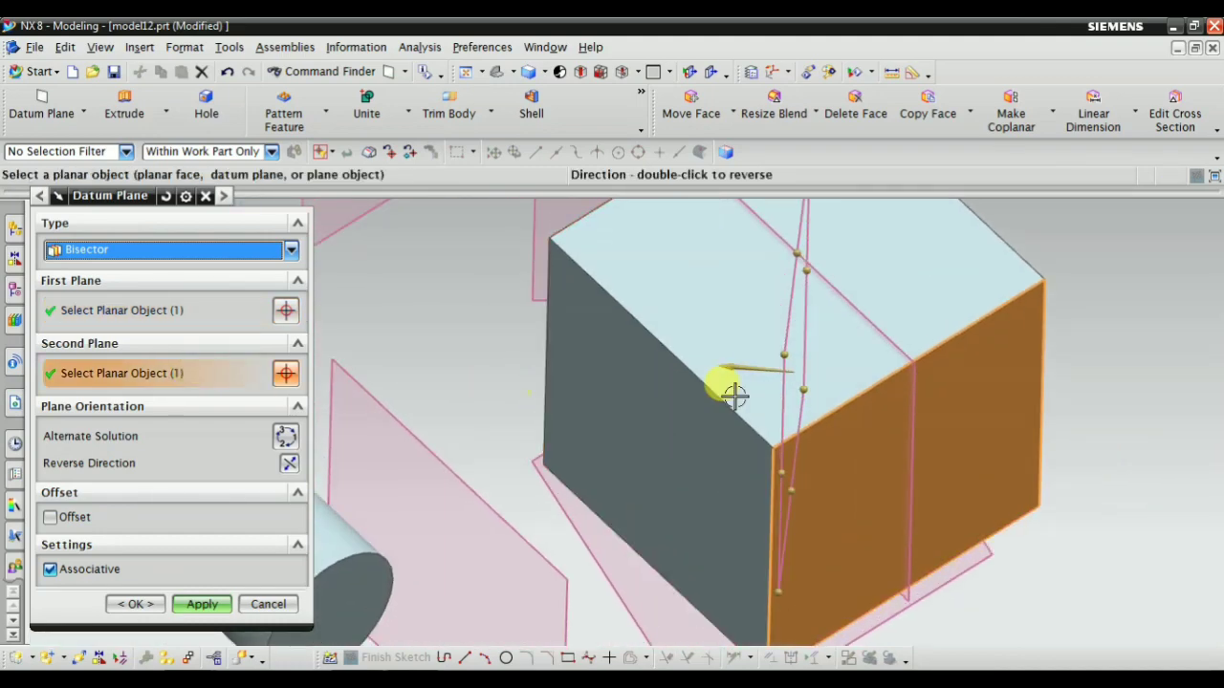
middle_click_drag(894, 387, 908, 325)
middle_click_drag(718, 367, 751, 411)
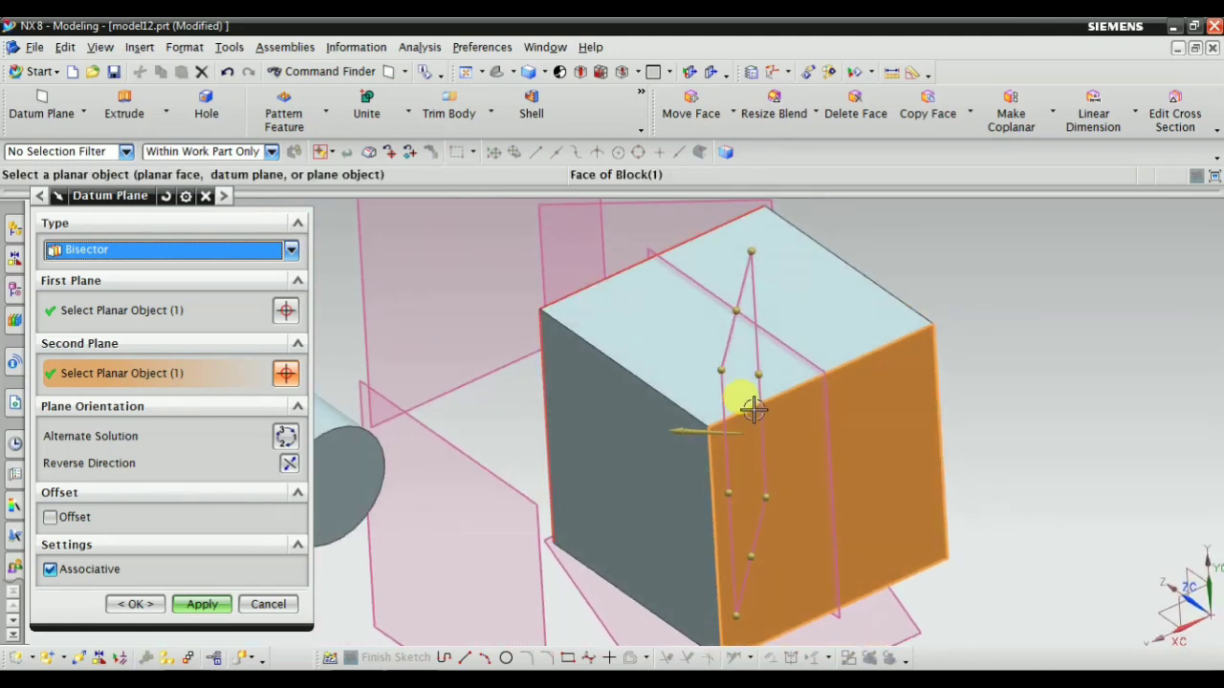
scroll(727, 410, "down", 4)
scroll(612, 382, "down", 1)
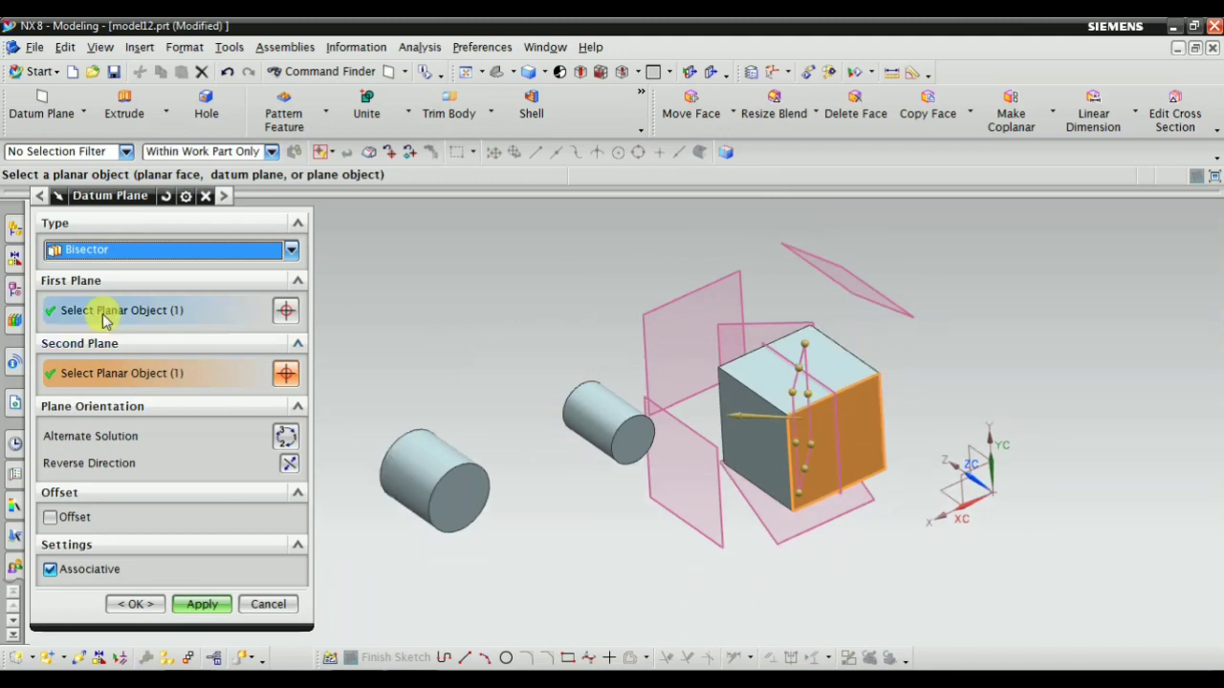
Switch the type to Curves and Points and select the arc center and circular edge of the larger cylinder's end face
left_click(102, 249)
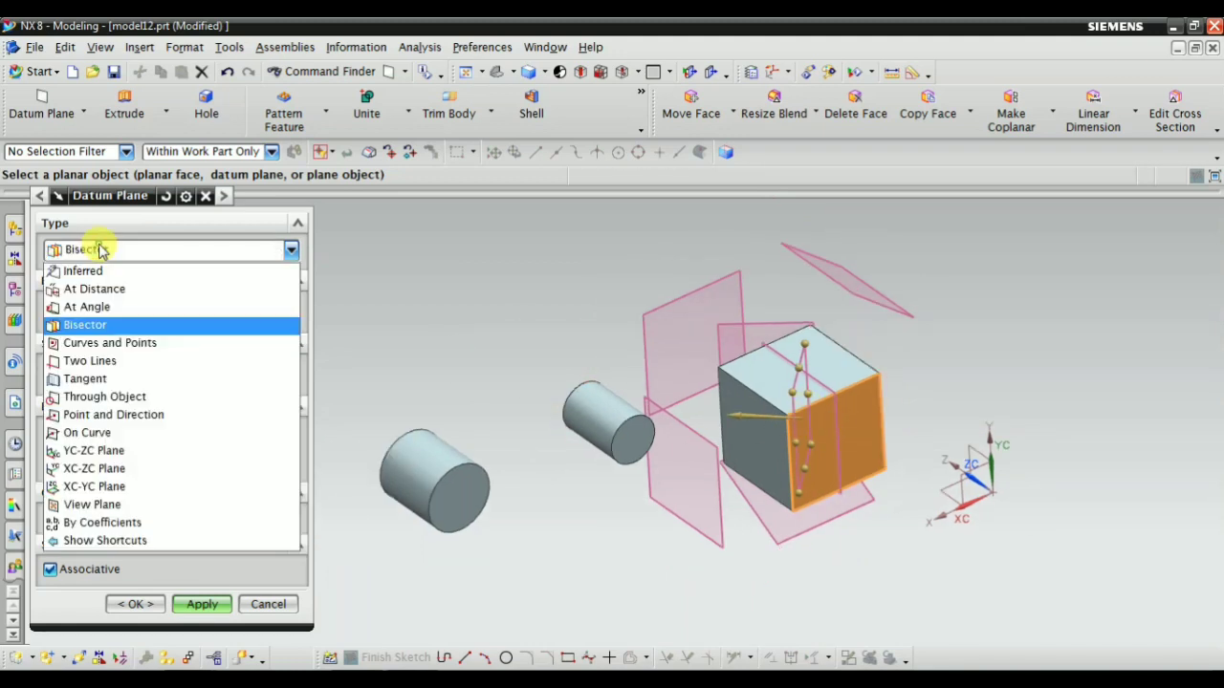
left_click(107, 347)
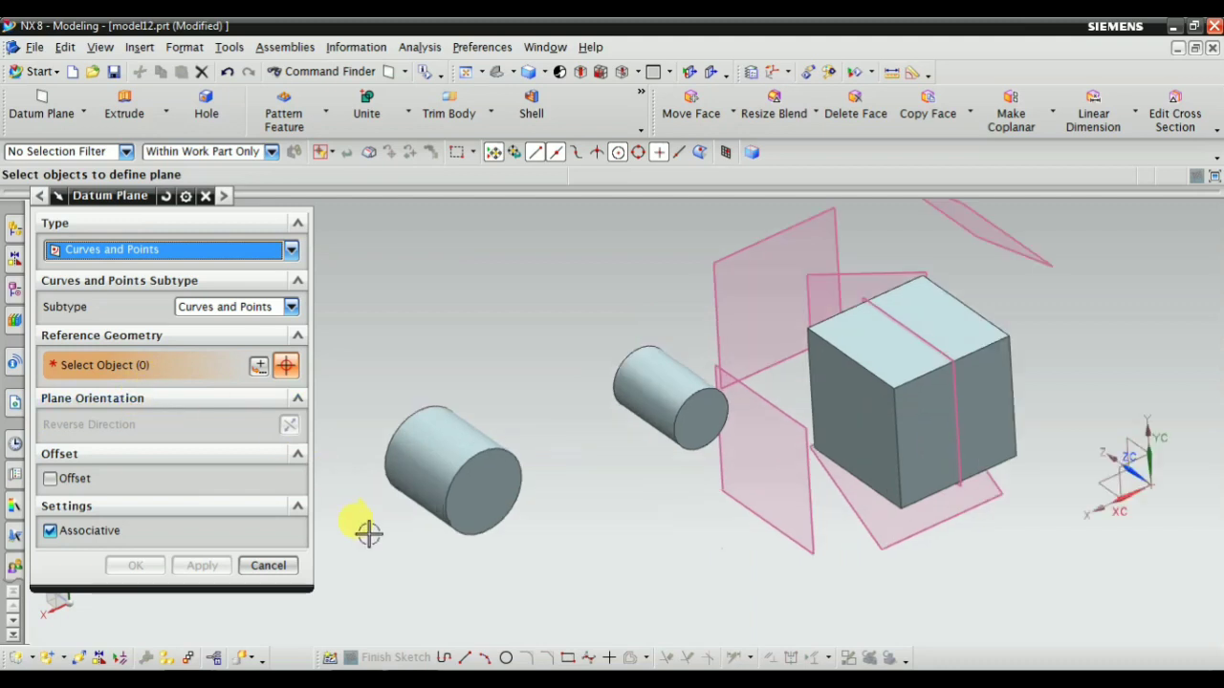
scroll(358, 535, "up", 3)
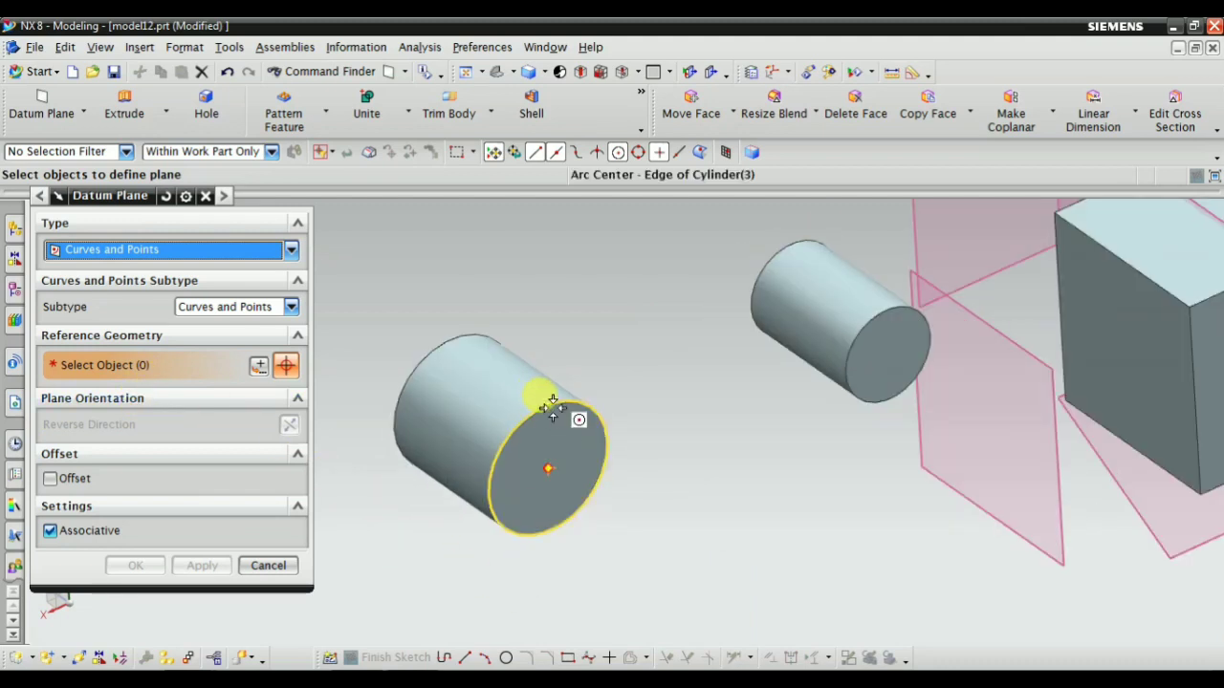
left_click(548, 406)
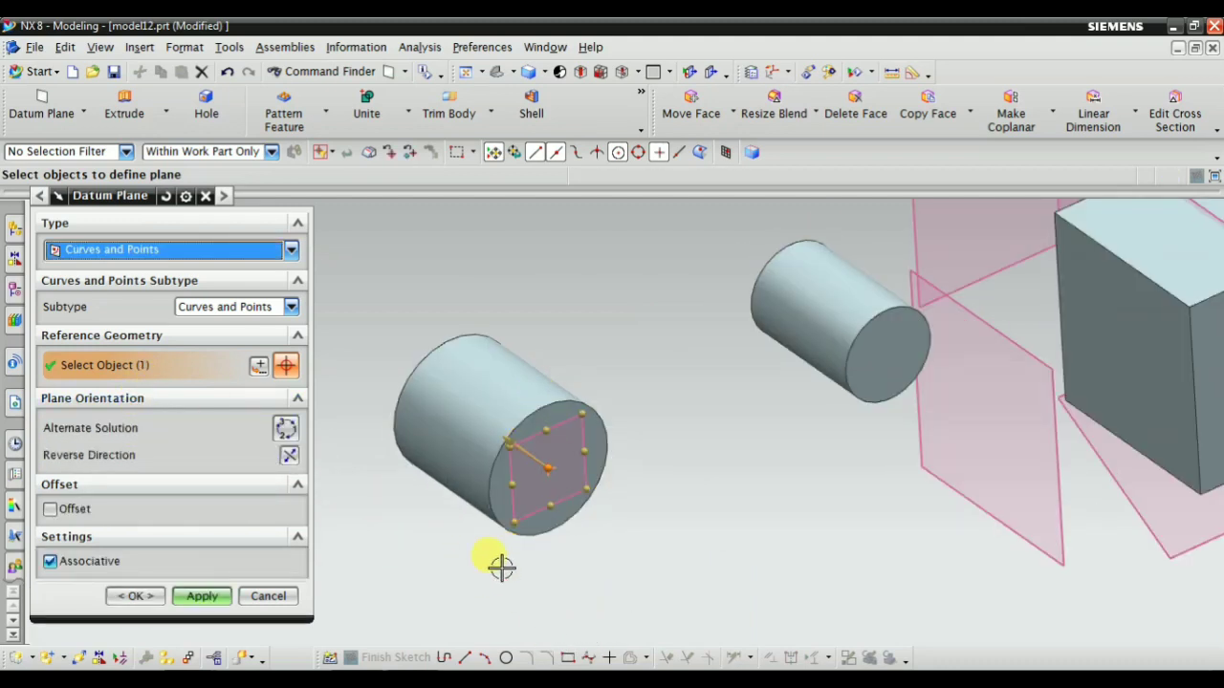
left_click(539, 457)
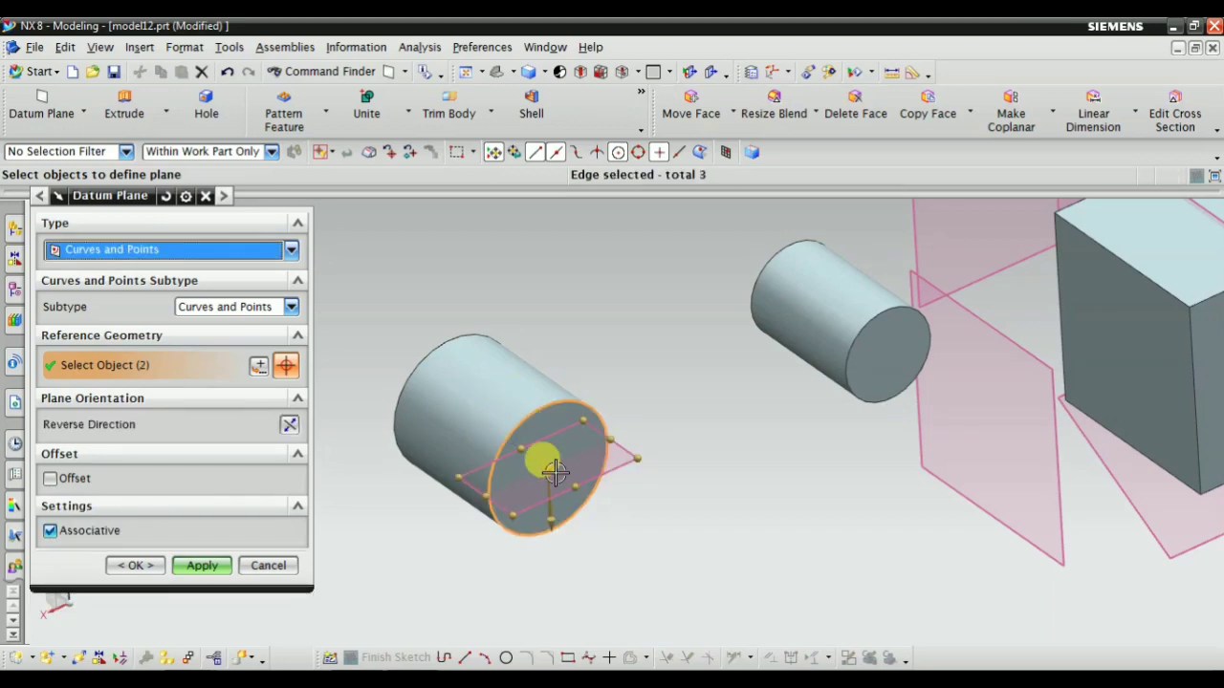
Check the previewed plane across the larger cylinder's end face from several angles and create it
middle_click_drag(418, 530, 445, 396)
scroll(465, 429, "up", 4)
scroll(725, 544, "up", 2)
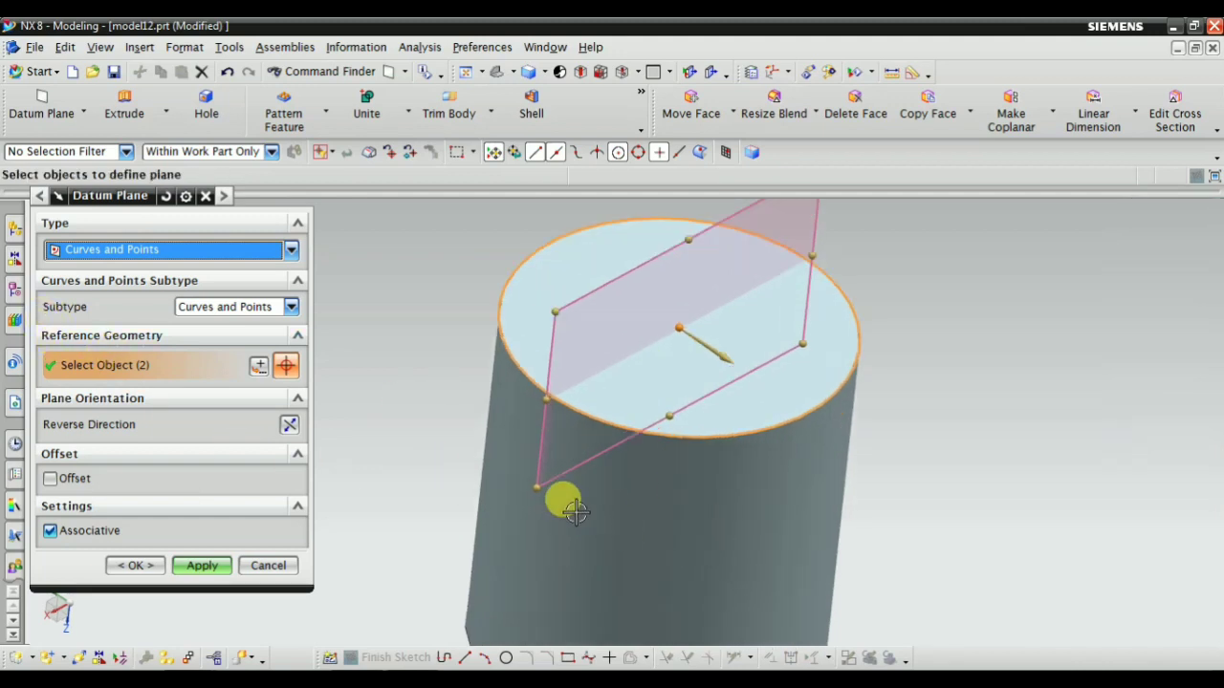
scroll(582, 440, "down", 1)
scroll(663, 421, "up", 1)
scroll(747, 439, "down", 2)
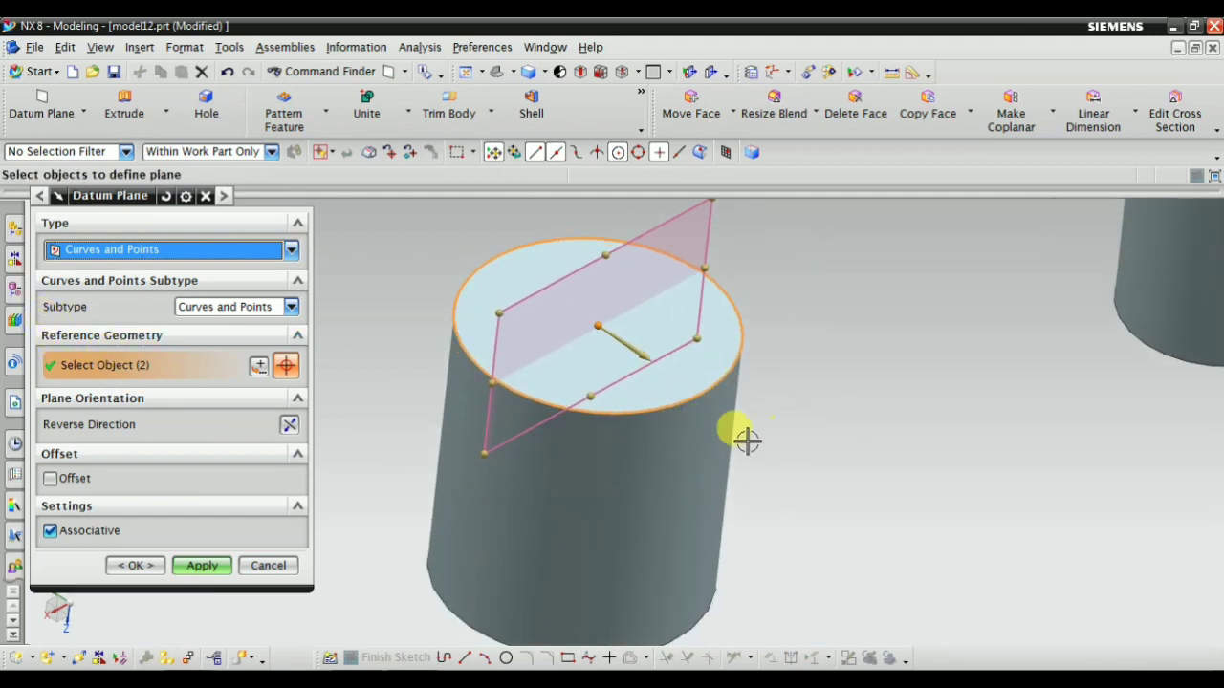
scroll(730, 473, "down", 2)
middle_click_drag(729, 473, 693, 435)
scroll(586, 407, "up", 1)
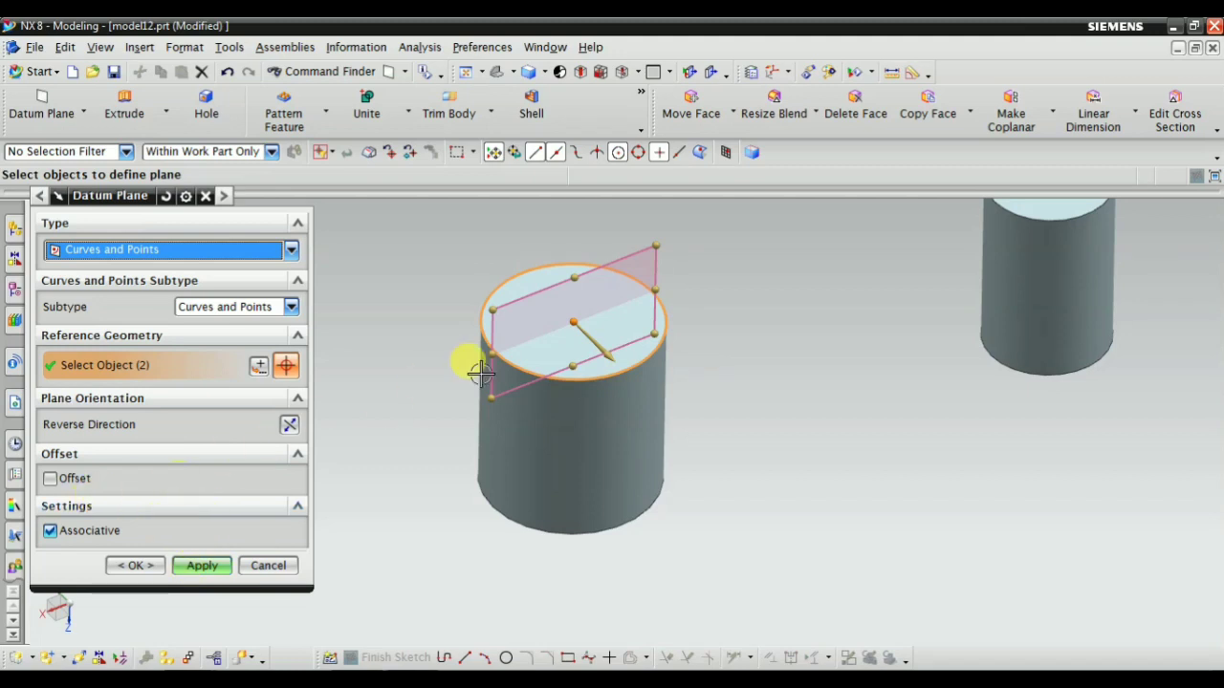
left_click(215, 568)
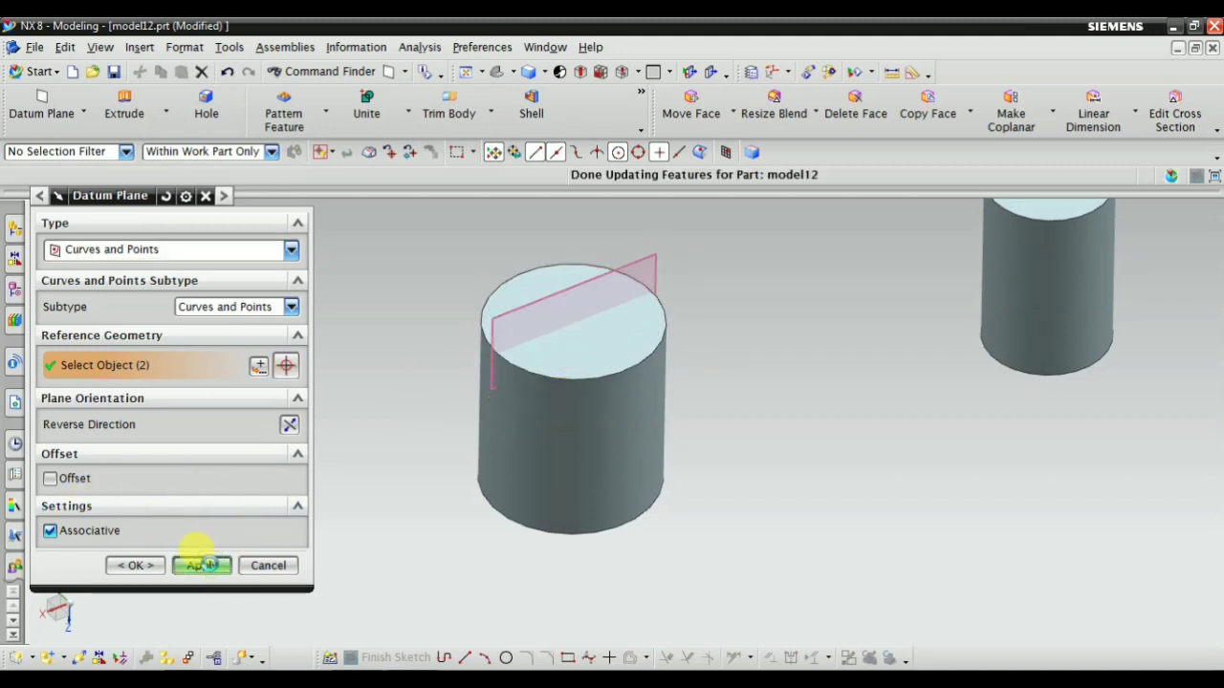
Select the midpoint of the block's top edge nearest the cylinders and the adjoining top edge as reference geometry
scroll(483, 463, "down", 6)
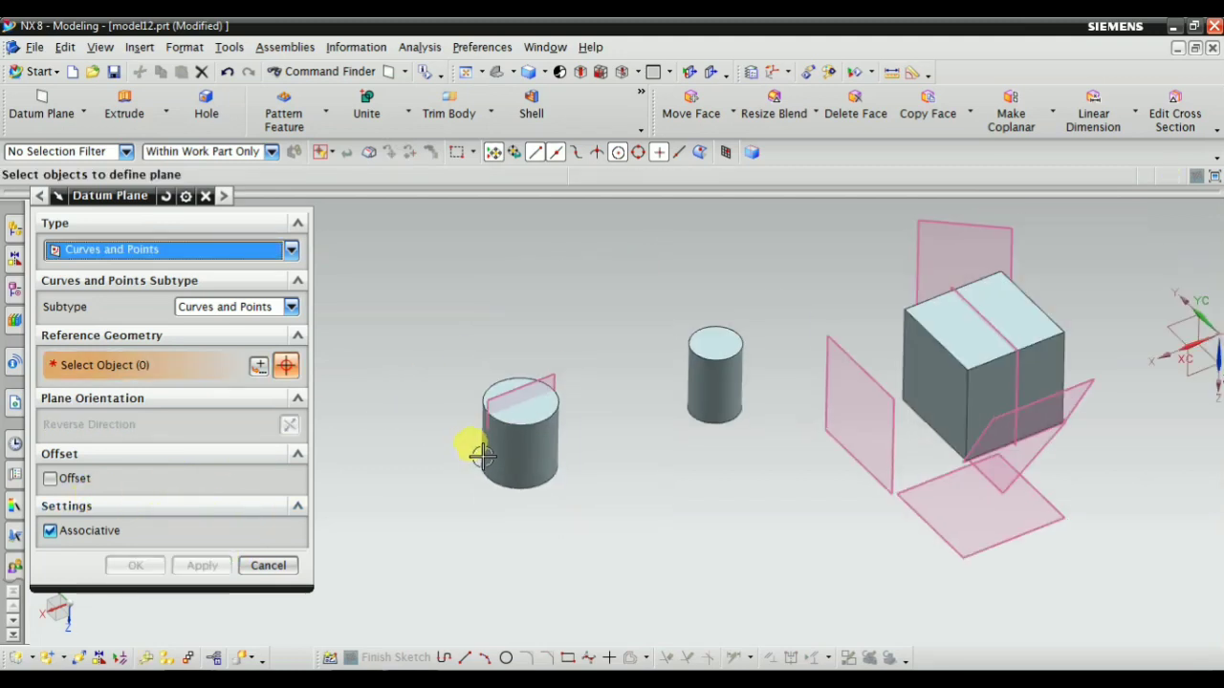
scroll(688, 398, "up", 2)
scroll(859, 403, "up", 3)
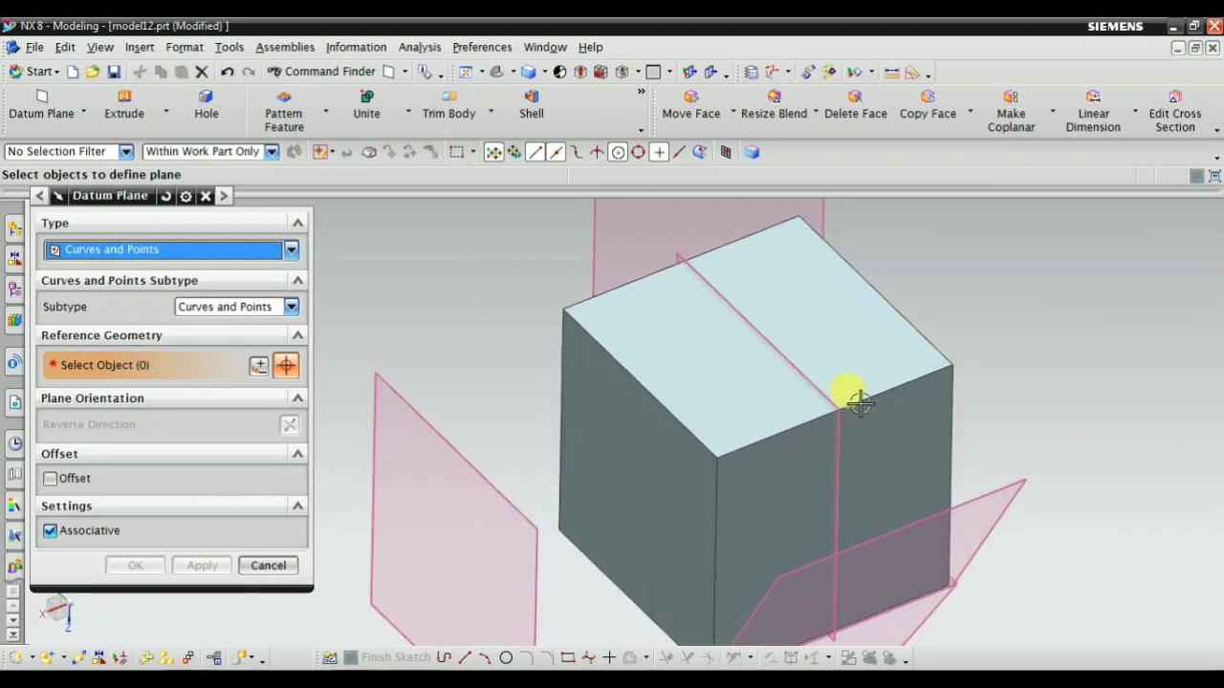
left_click(639, 381)
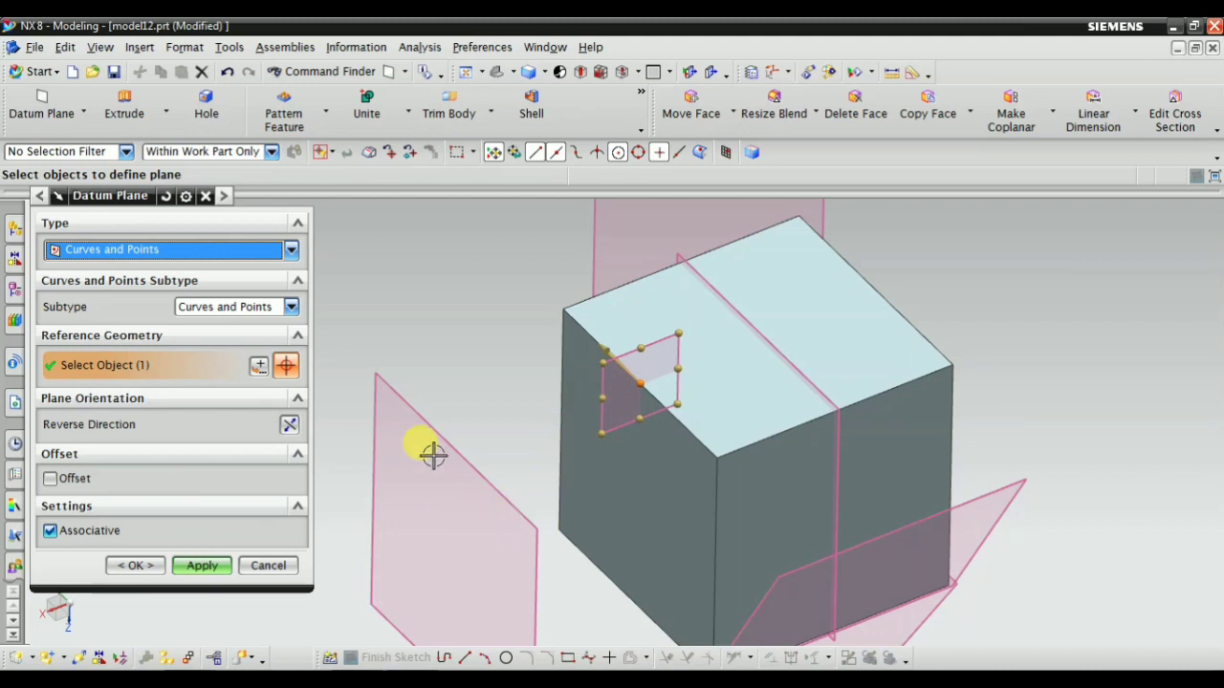
scroll(614, 383, "up", 3)
scroll(670, 406, "down", 3)
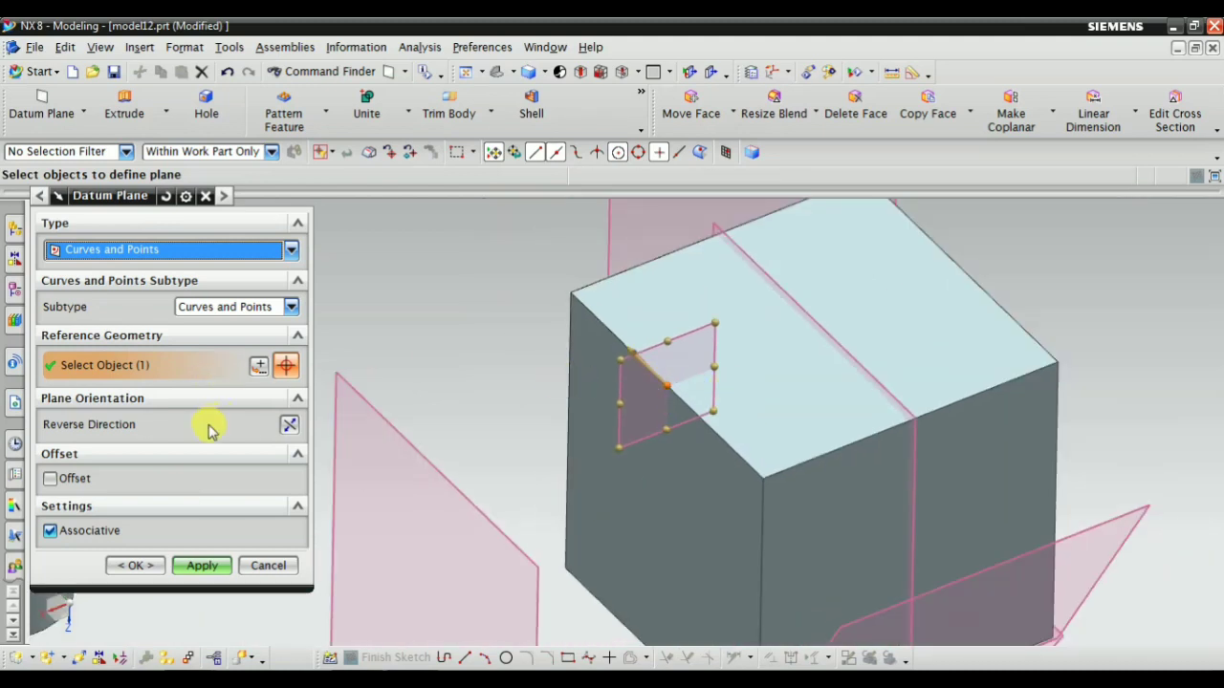
left_click(824, 452)
Cycle through the alternate solutions for the plane at the block's top edge midpoint and reverse its direction
middle_click_drag(582, 456, 573, 382)
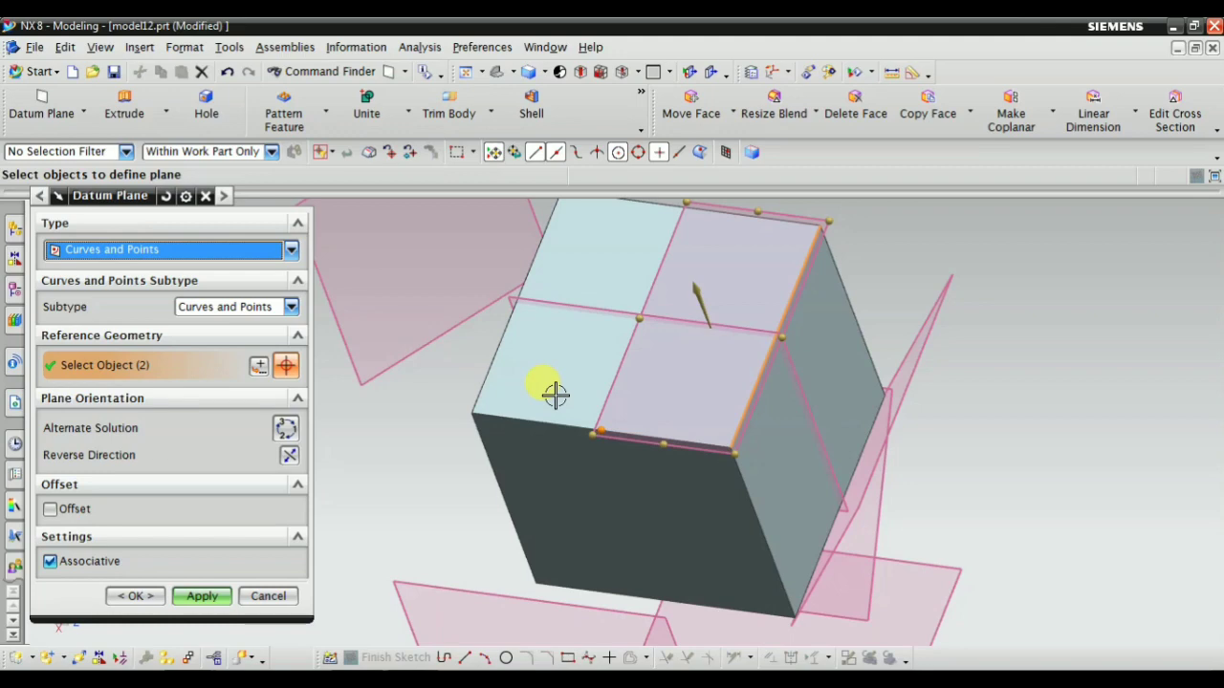
middle_click_drag(555, 394, 549, 445)
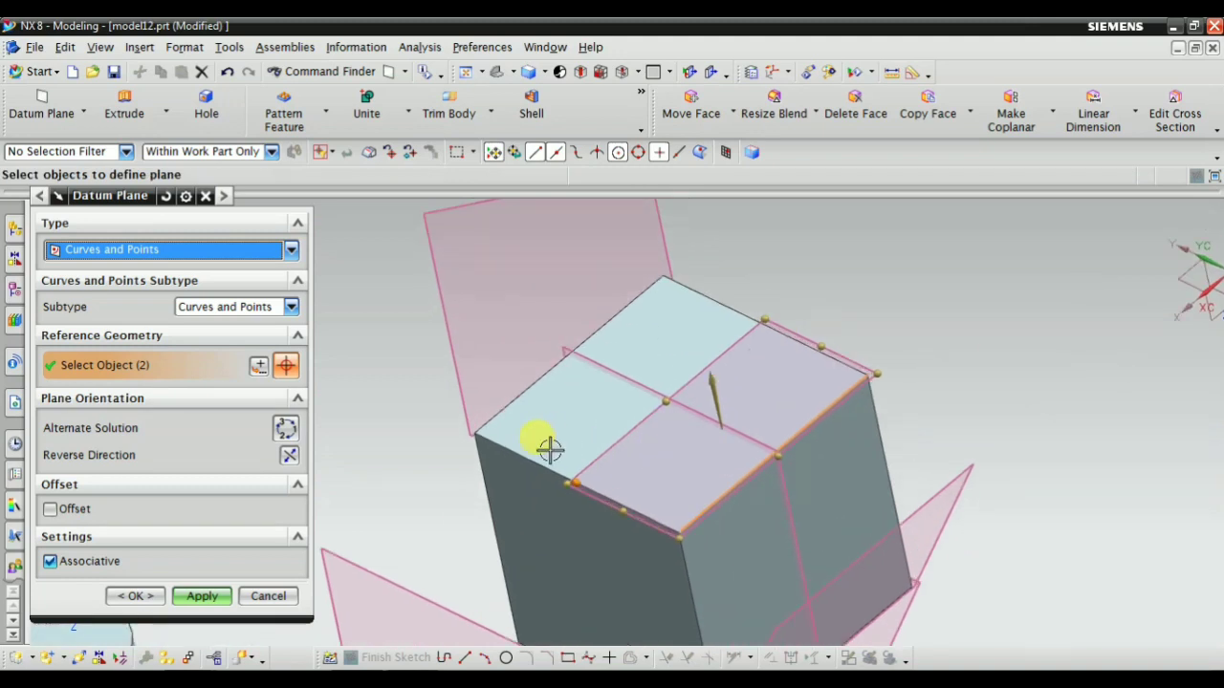
left_click(286, 427)
left_click(286, 428)
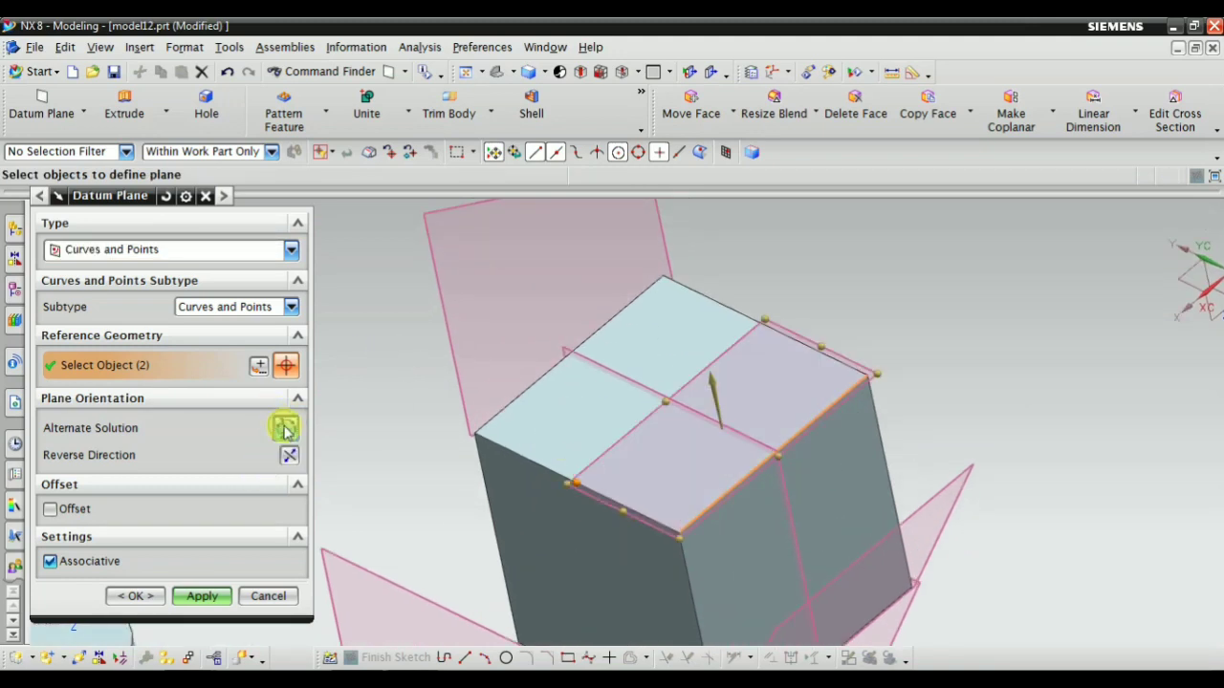
left_click(286, 427)
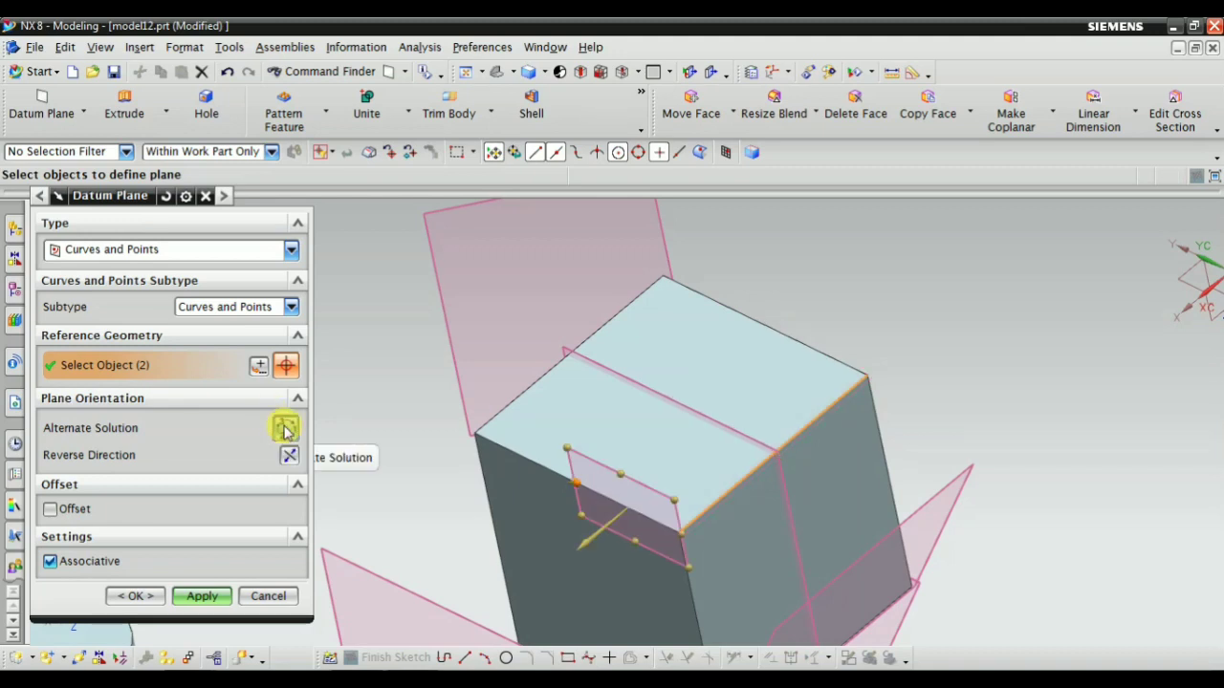
left_click(286, 428)
left_click(285, 428)
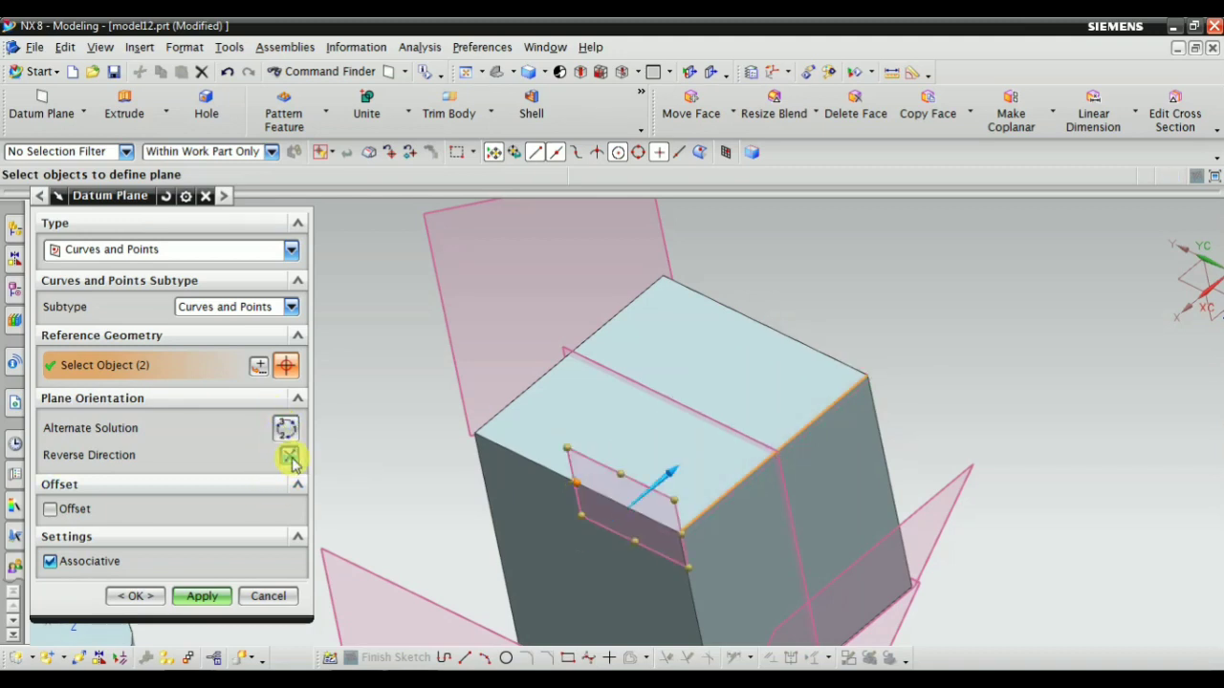
scroll(484, 378, "down", 2)
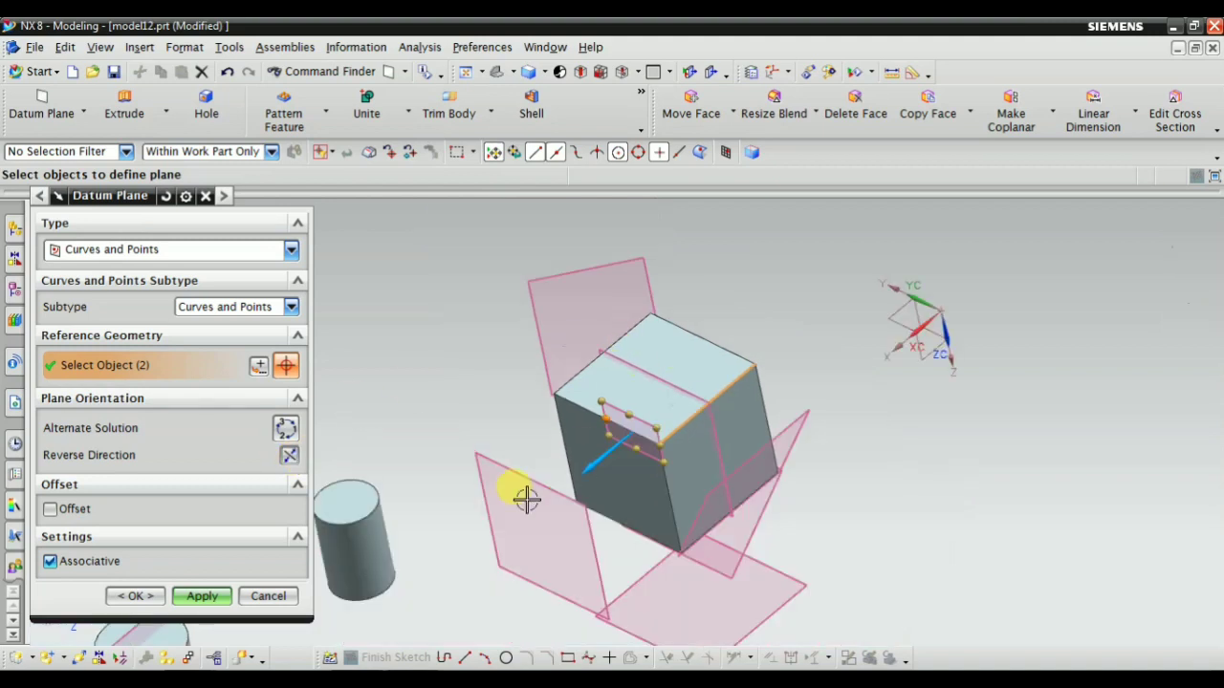
Switch the subtype to One Point and try a plane at the block's nearest top corner
left_click(218, 306)
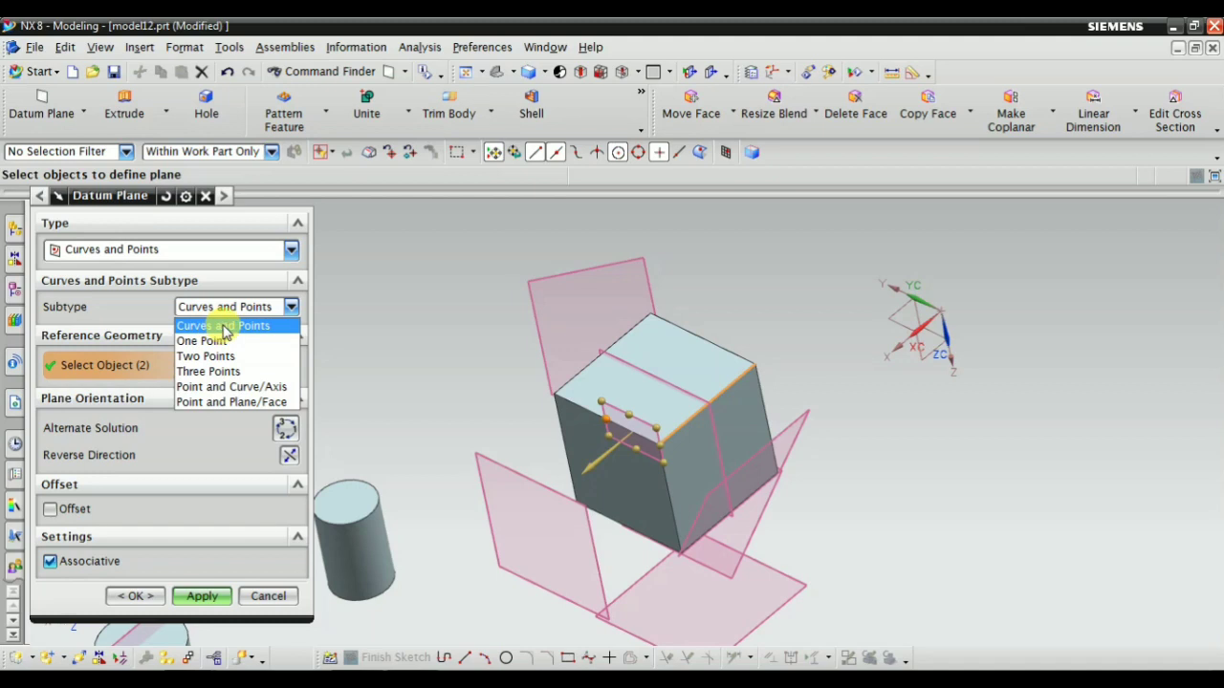
left_click(220, 340)
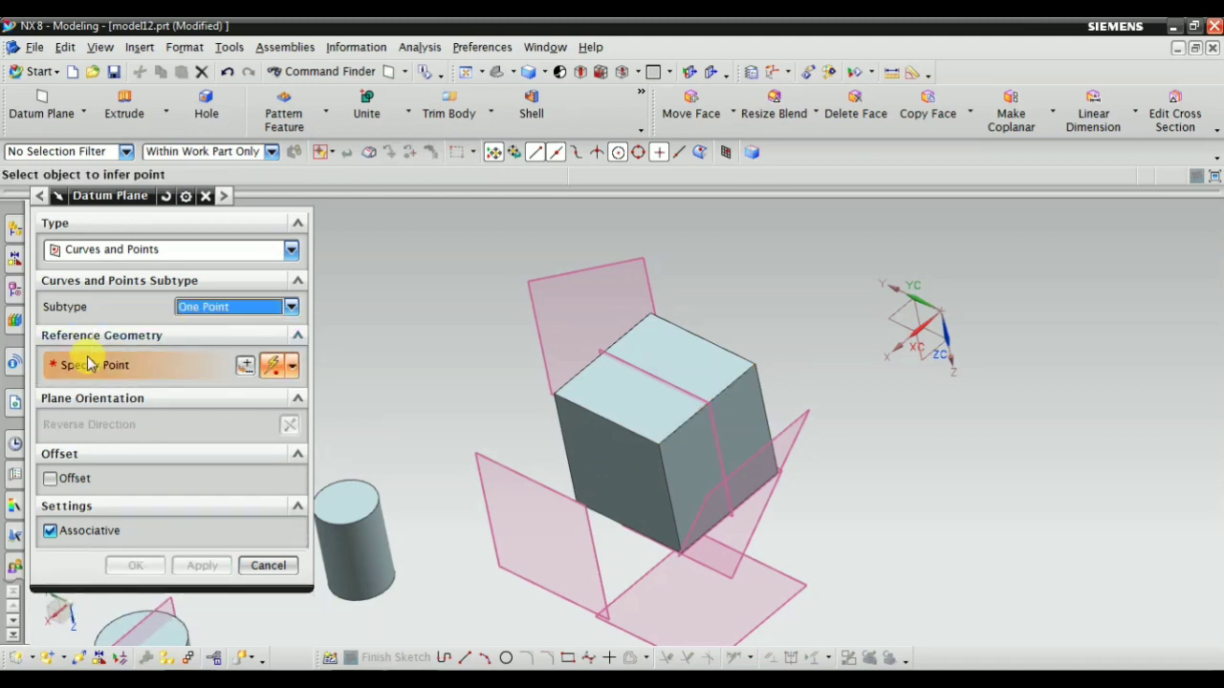
scroll(580, 453, "up", 2)
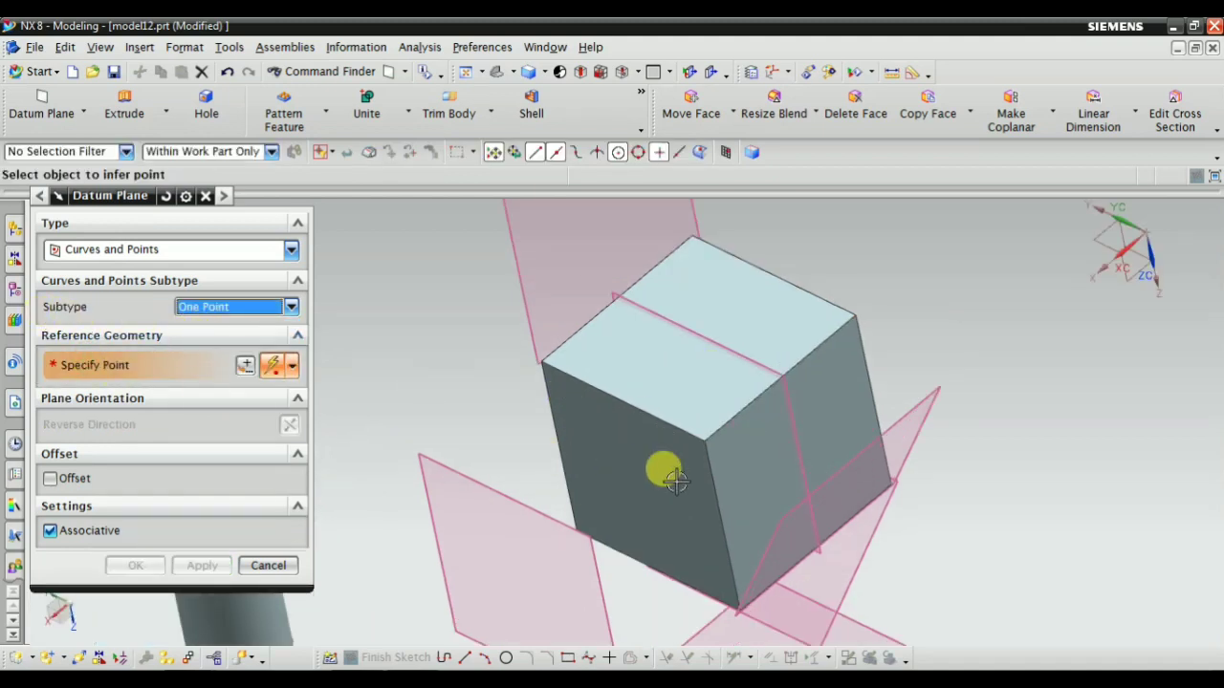
scroll(679, 459, "up", 2)
left_click(687, 421)
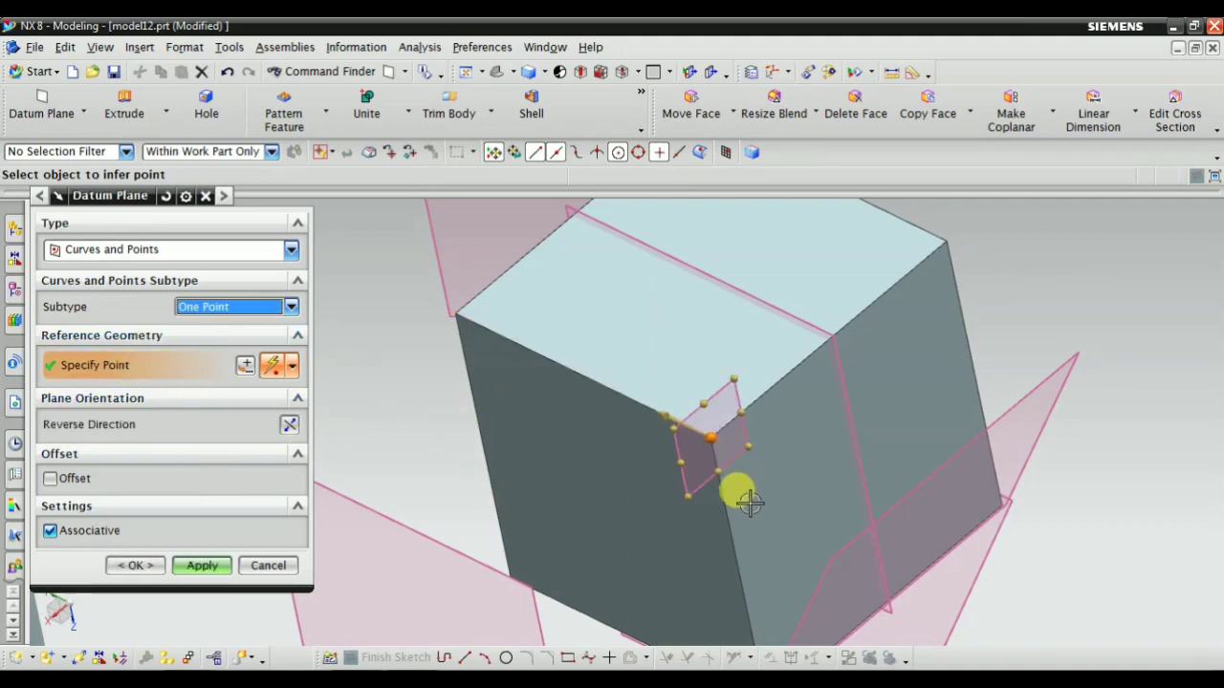
middle_click_drag(611, 394, 541, 415)
scroll(568, 369, "down", 2)
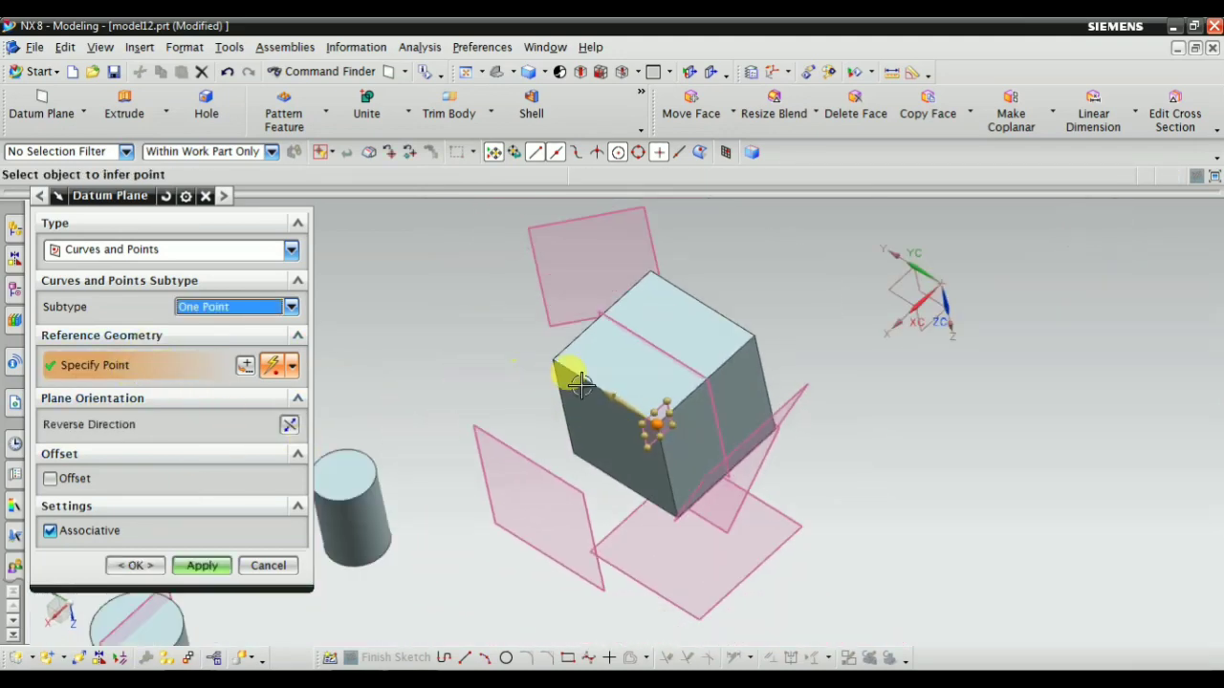
Move the One Point plane's reference to the adjacent top corner on the side face away from the cylinders
scroll(735, 447, "up", 2)
left_click(706, 439)
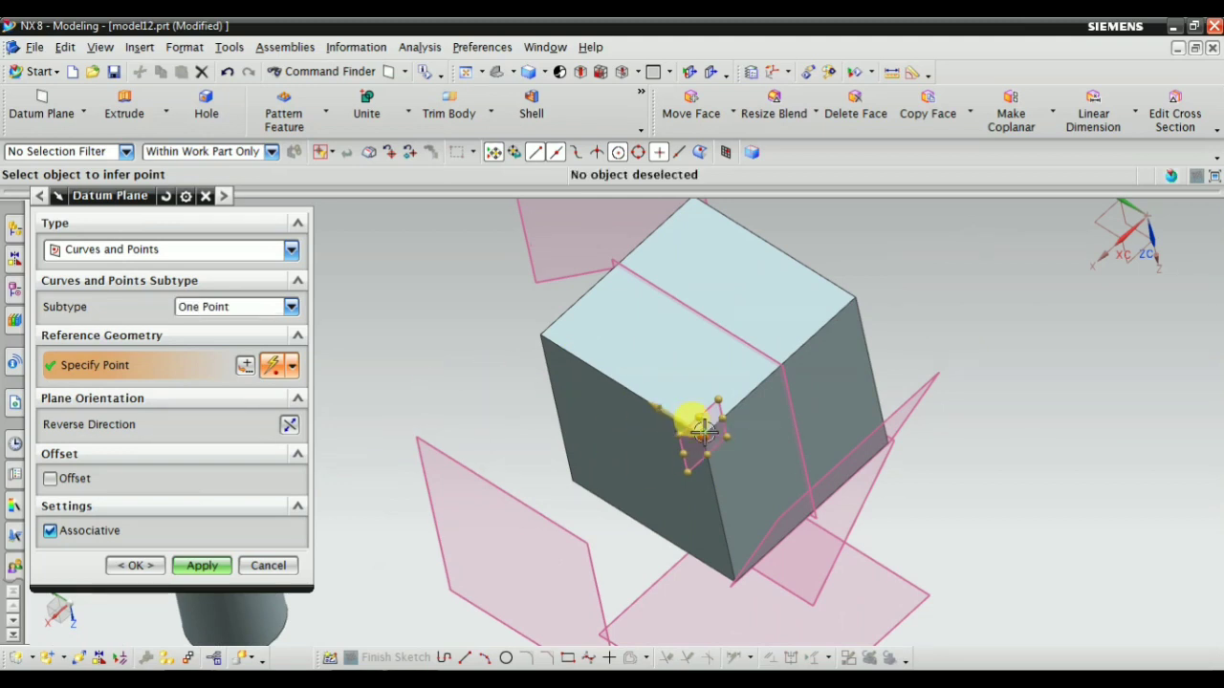
left_click(849, 294)
middle_click_drag(724, 405, 733, 391)
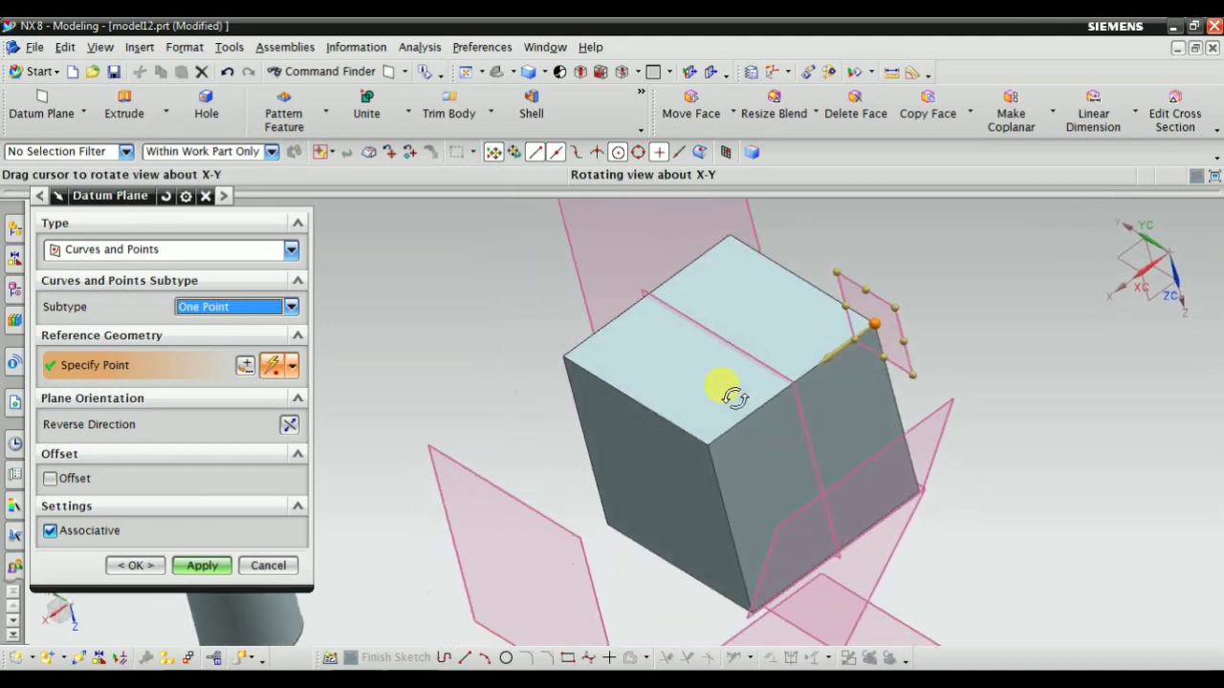
scroll(902, 284, "up", 2)
scroll(970, 351, "down", 2)
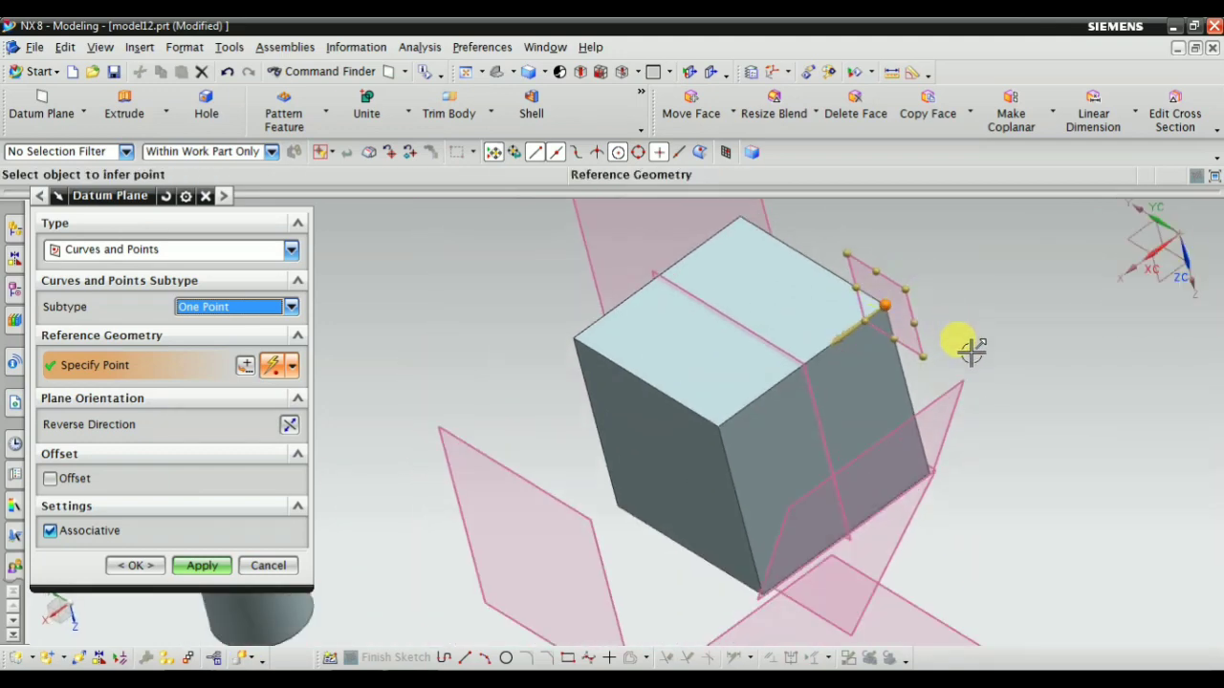
Try the Two Points subtype using two diagonally opposite corners of the block's top face
left_click(220, 306)
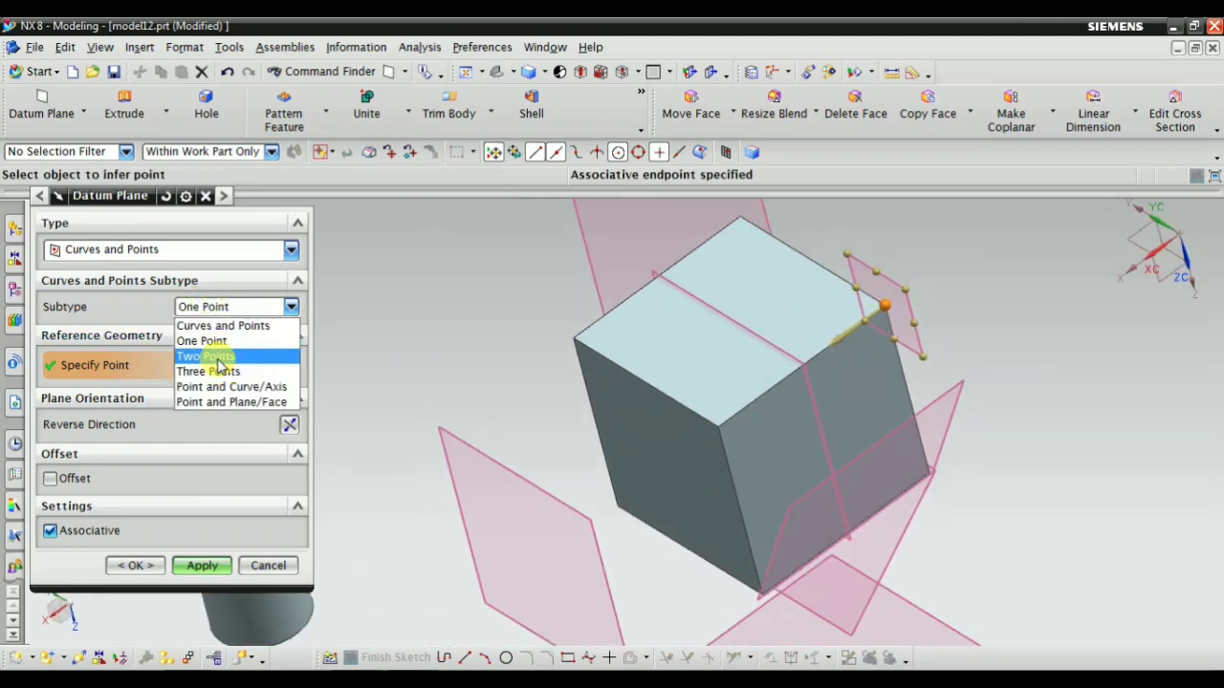
left_click(209, 356)
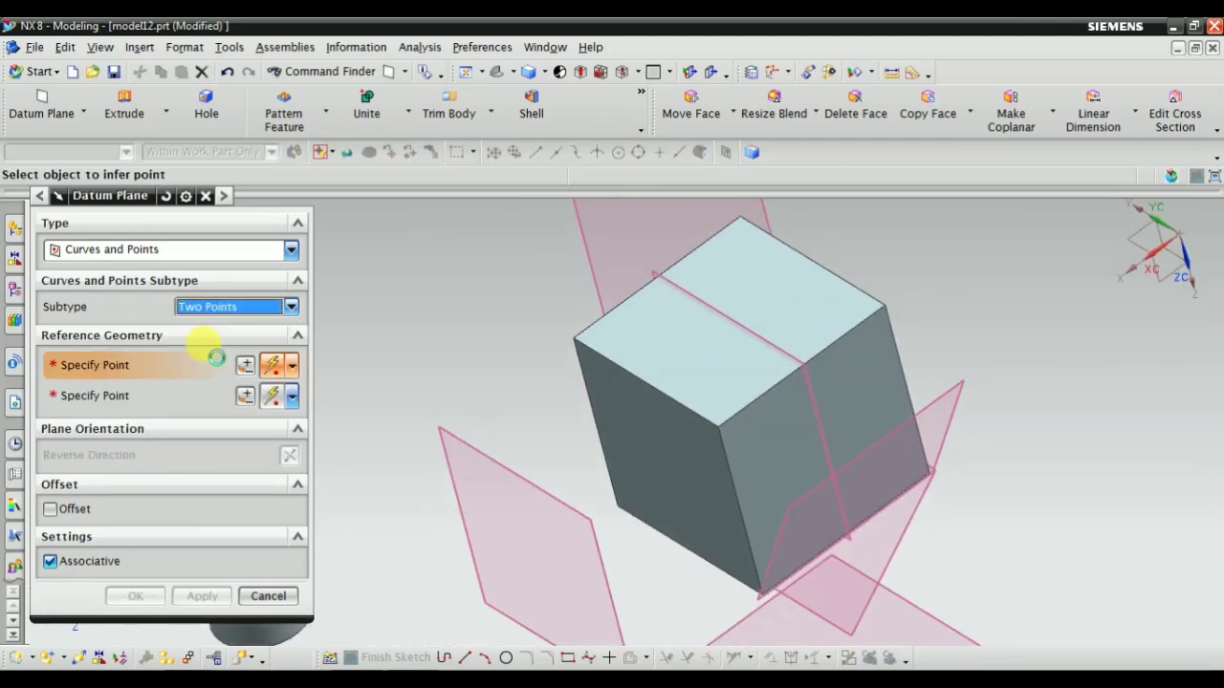
left_click(575, 336)
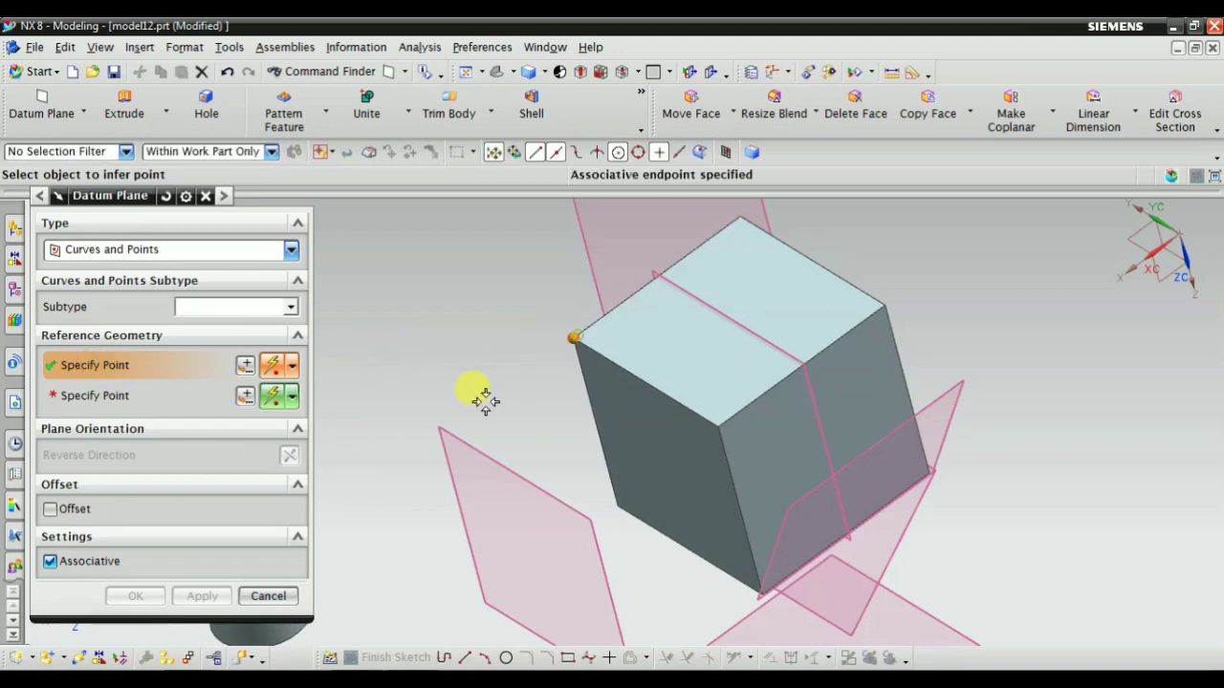
left_click(880, 305)
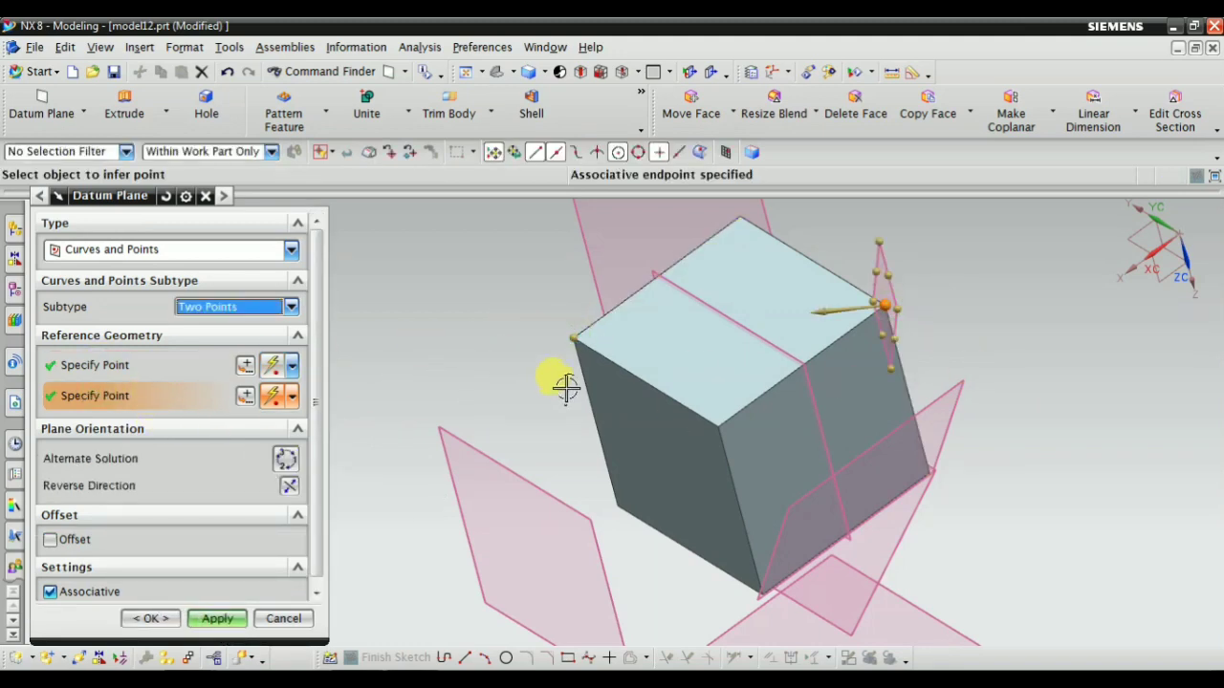
middle_click_drag(566, 387, 585, 393)
scroll(683, 419, "down", 2)
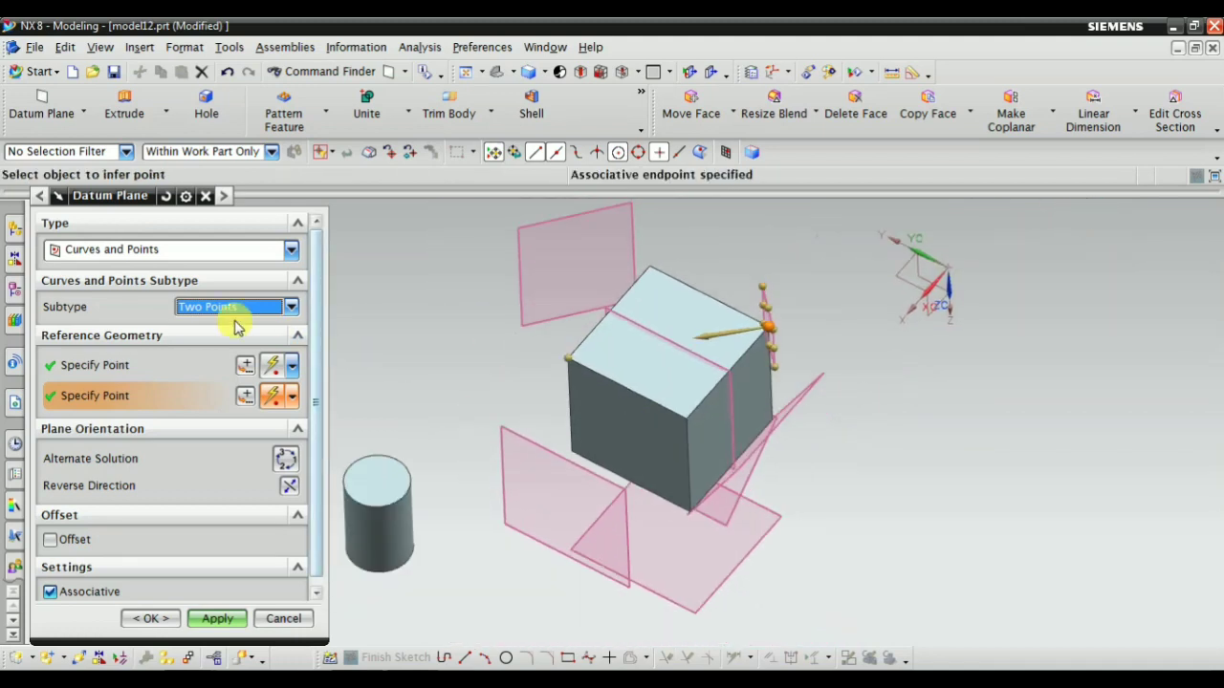
Switch the subtype to Three Points and specify both top corners of the block's side face nearest the cylinders
left_click(199, 307)
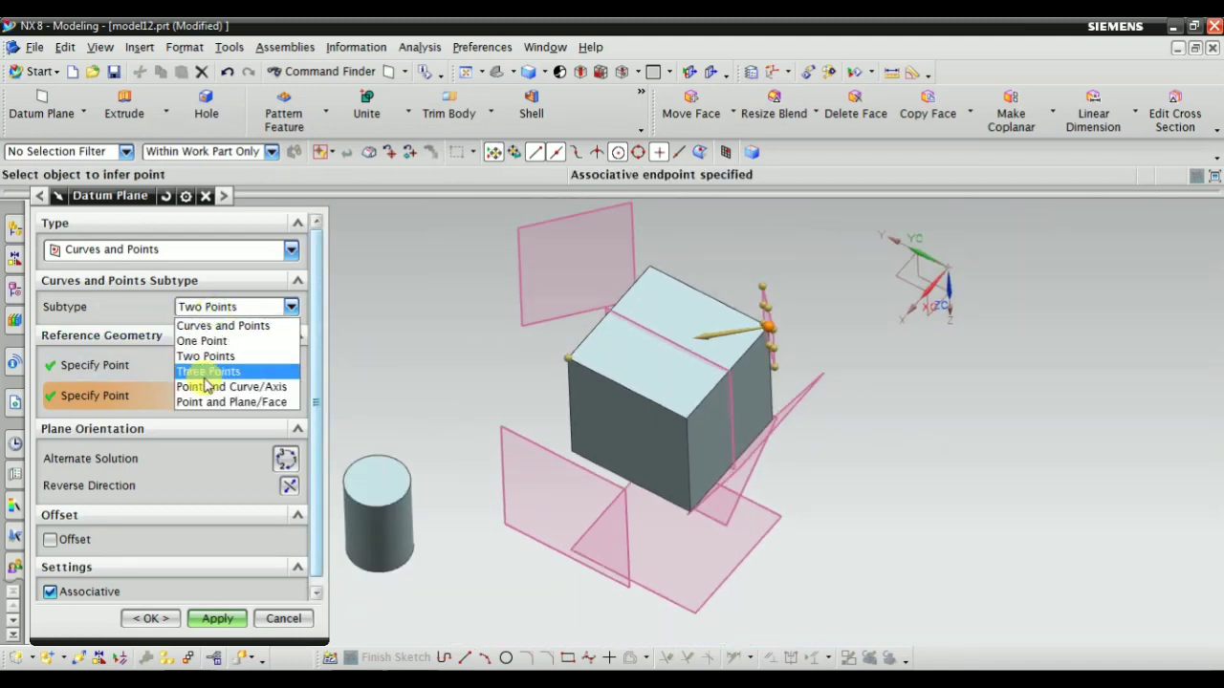
left_click(208, 373)
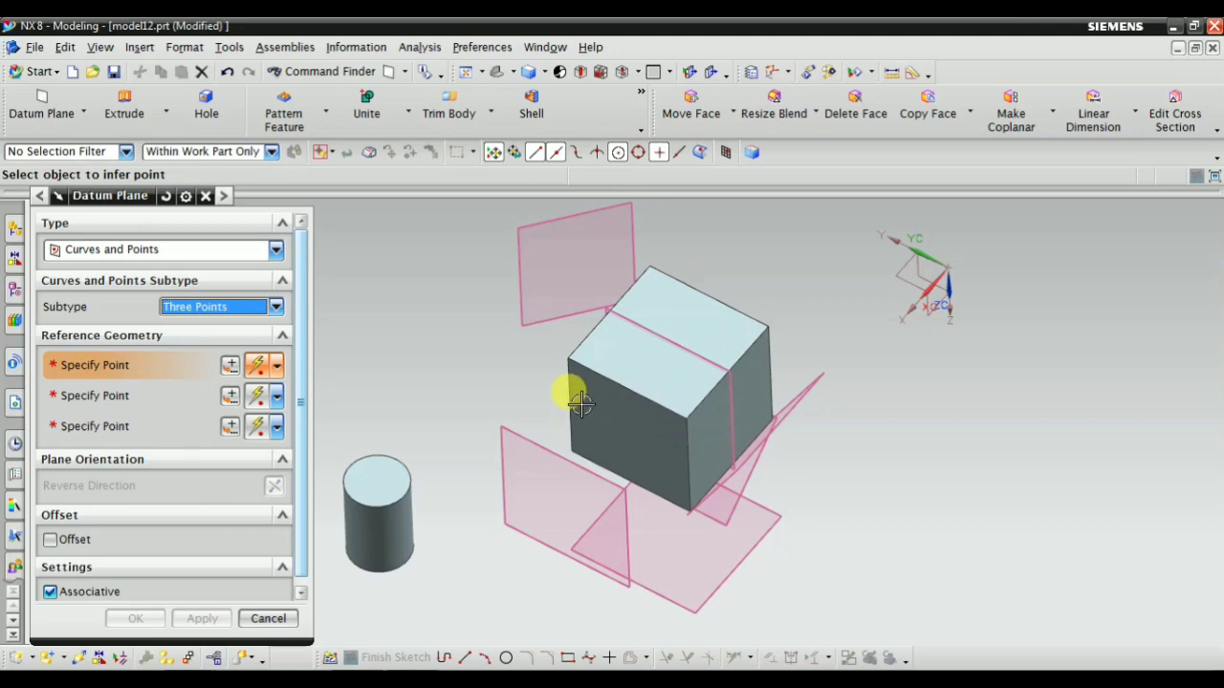
mouse_move(566, 391)
middle_mouse_down()
mouse_move(564, 376)
mouse_move(565, 393)
middle_mouse_up()
scroll(608, 326, "up", 3)
scroll(561, 380, "down", 2)
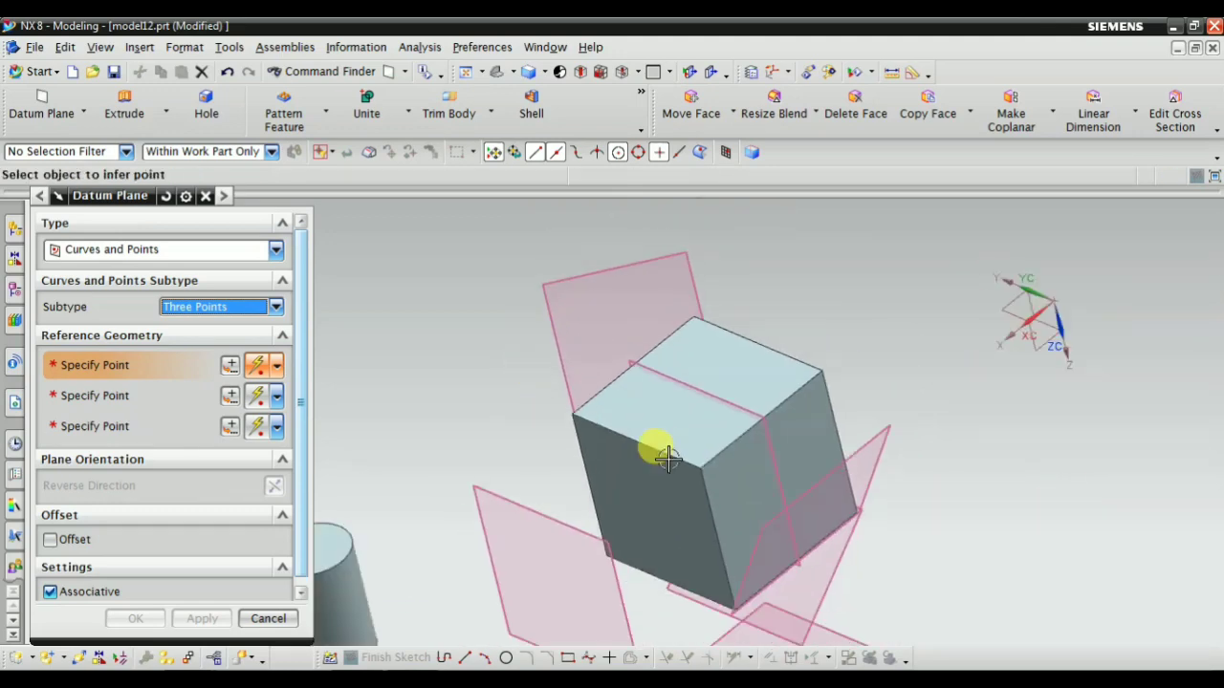
scroll(670, 459, "up", 1)
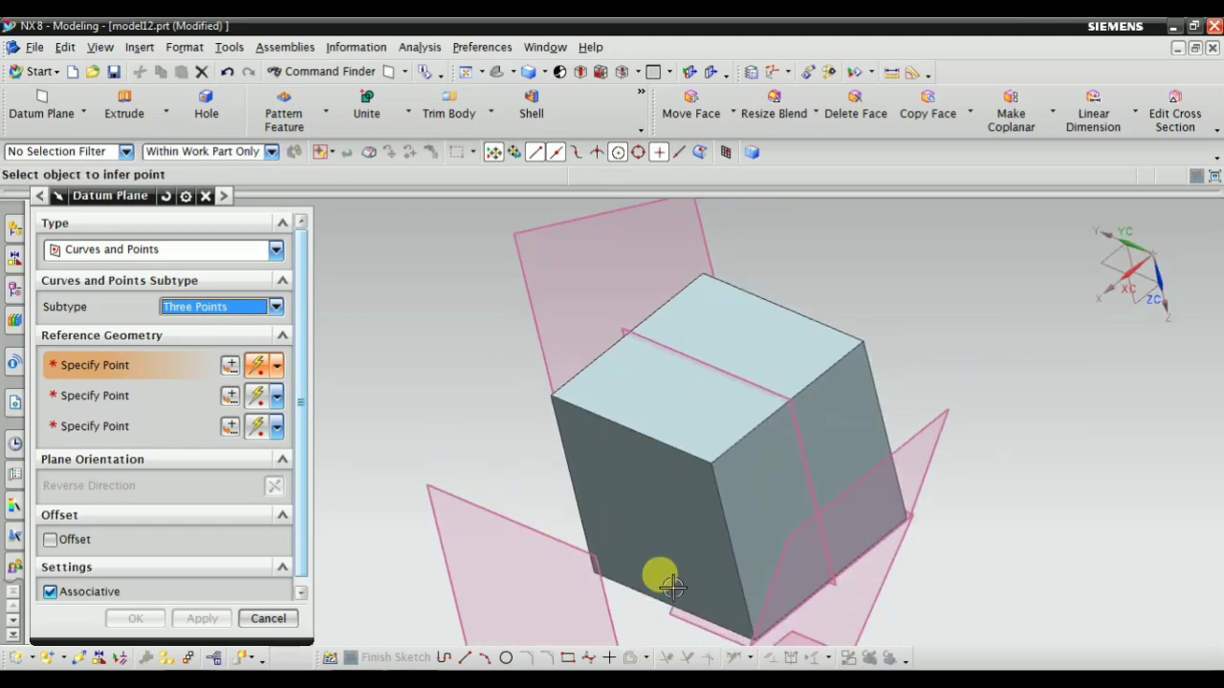
middle_click_drag(426, 437, 545, 452)
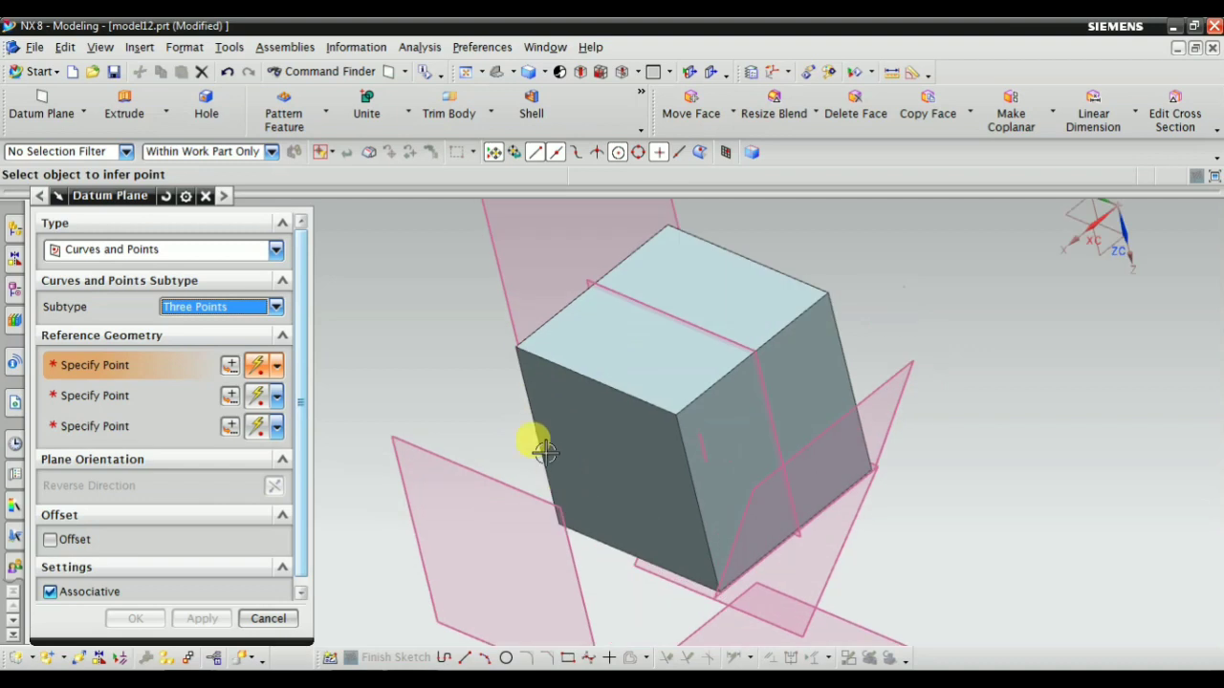
left_click(516, 347)
left_click(674, 412)
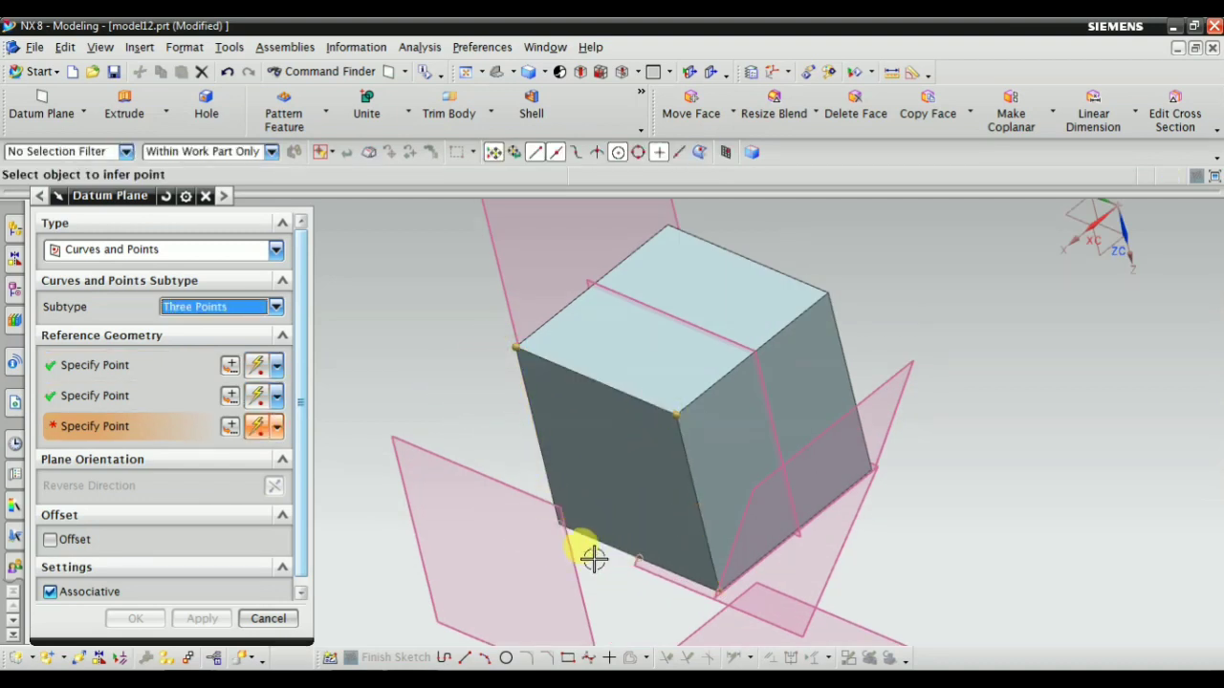
Specify the midpoint of the block's nearest vertical edge as the third point of the plane
scroll(558, 477, "down", 2)
scroll(712, 328, "up", 2)
scroll(739, 347, "down", 1)
scroll(651, 539, "up", 1)
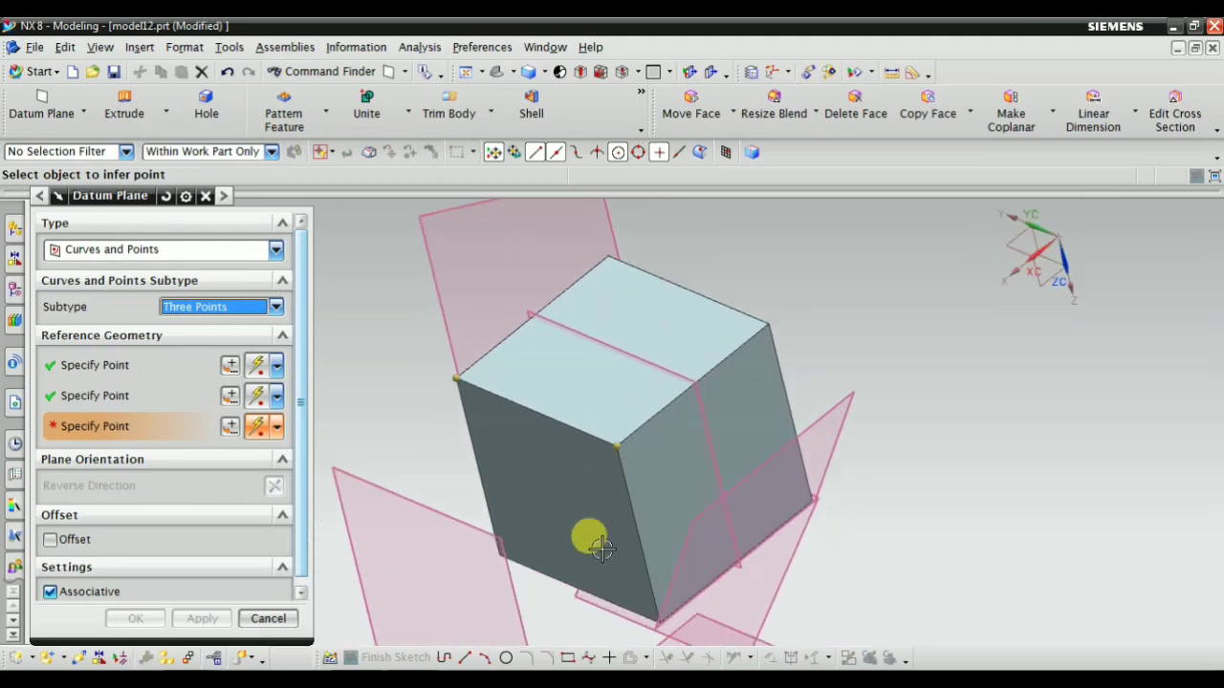
left_click(639, 537)
middle_click_drag(506, 532, 618, 431)
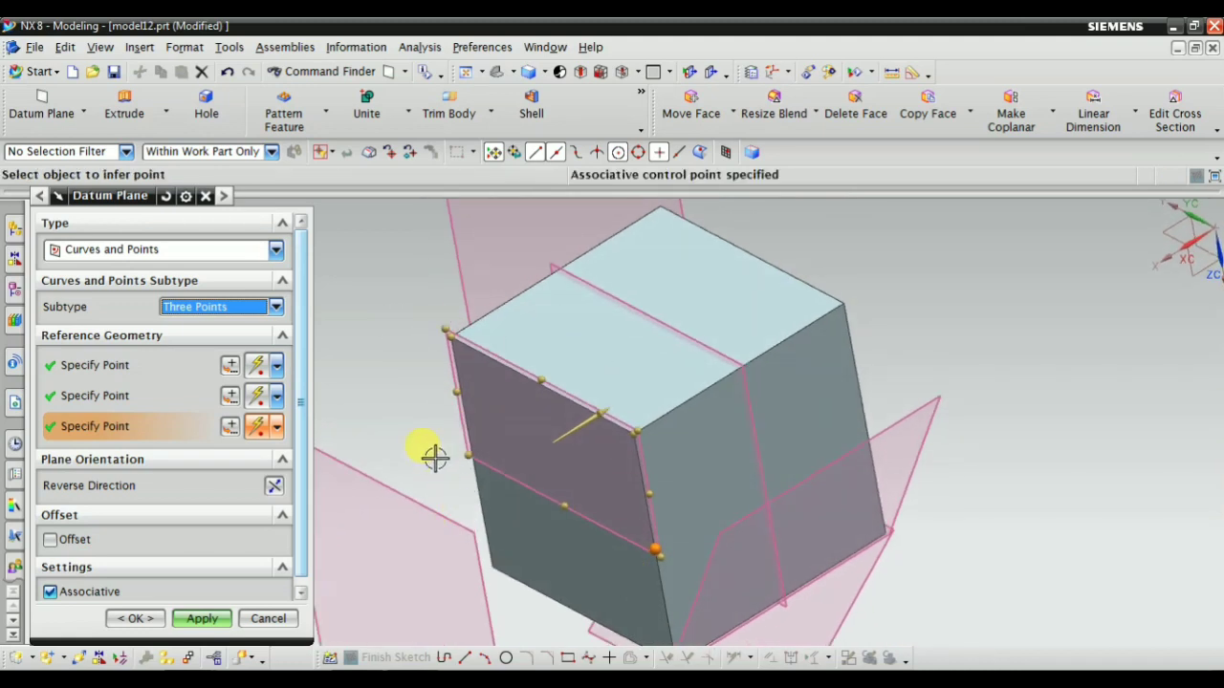
Create the three-point datum plane on the block's side face and leave the Datum Plane command
scroll(585, 428, "down", 2)
scroll(583, 425, "up", 2)
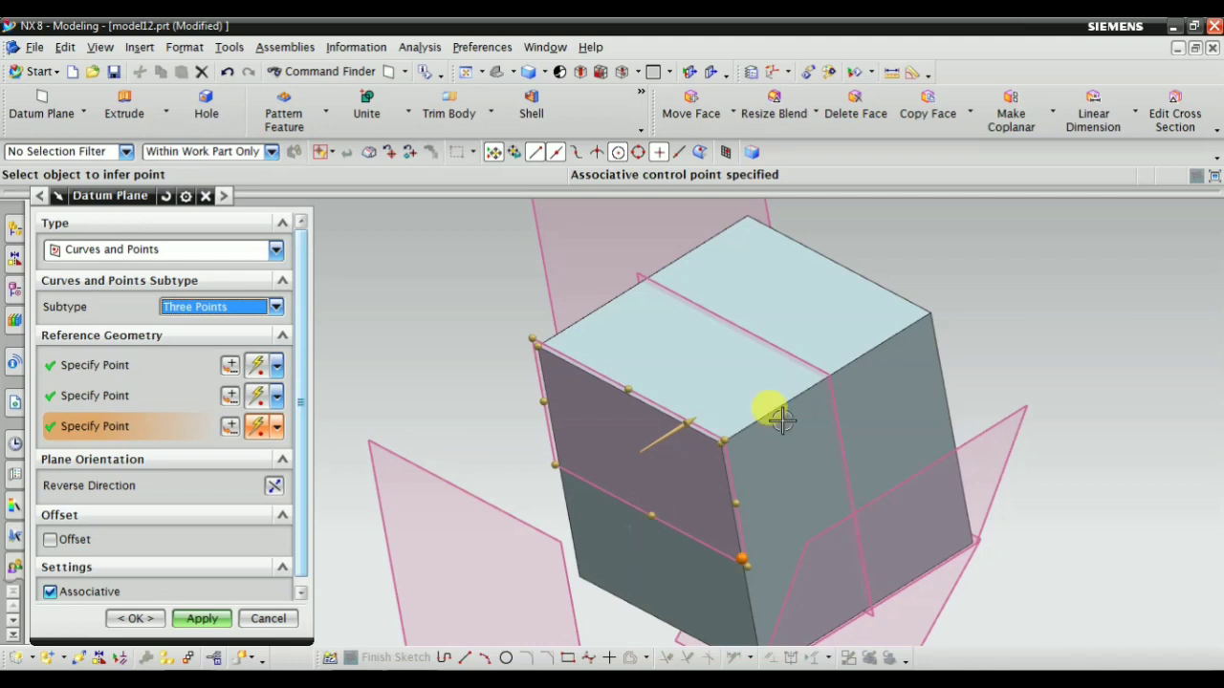
scroll(781, 419, "down", 5)
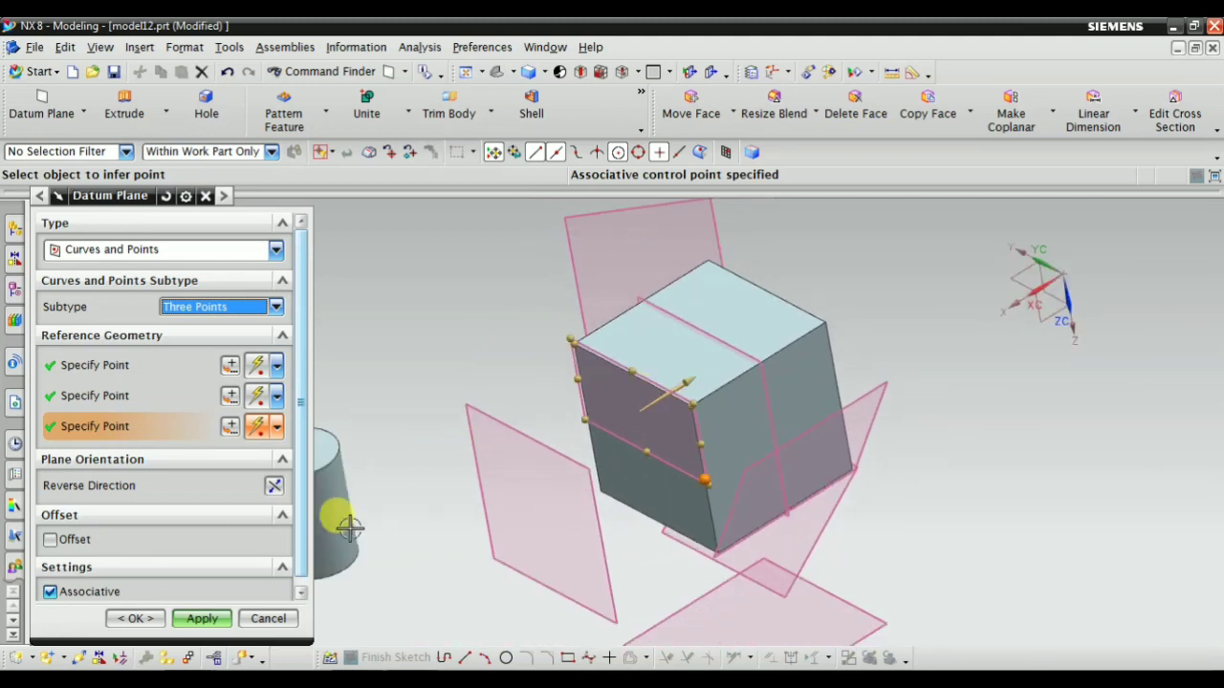
scroll(598, 533, "up", 2)
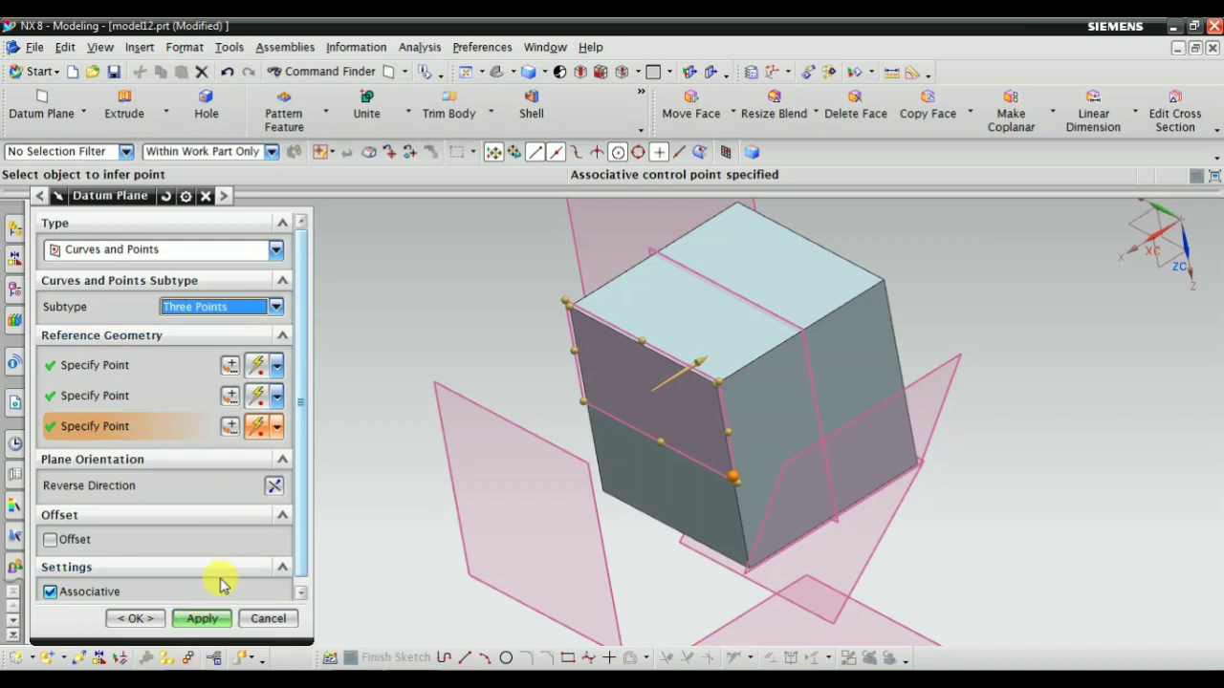
left_click(196, 619)
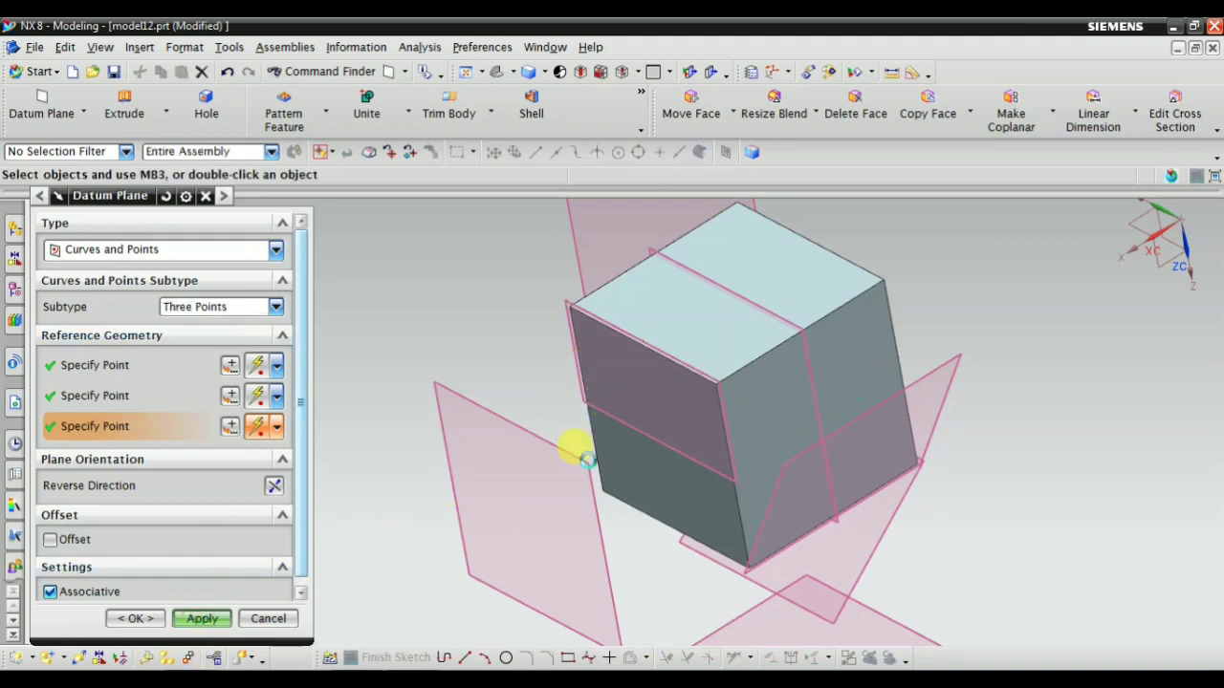
scroll(776, 384, "down", 2)
scroll(633, 471, "down", 2)
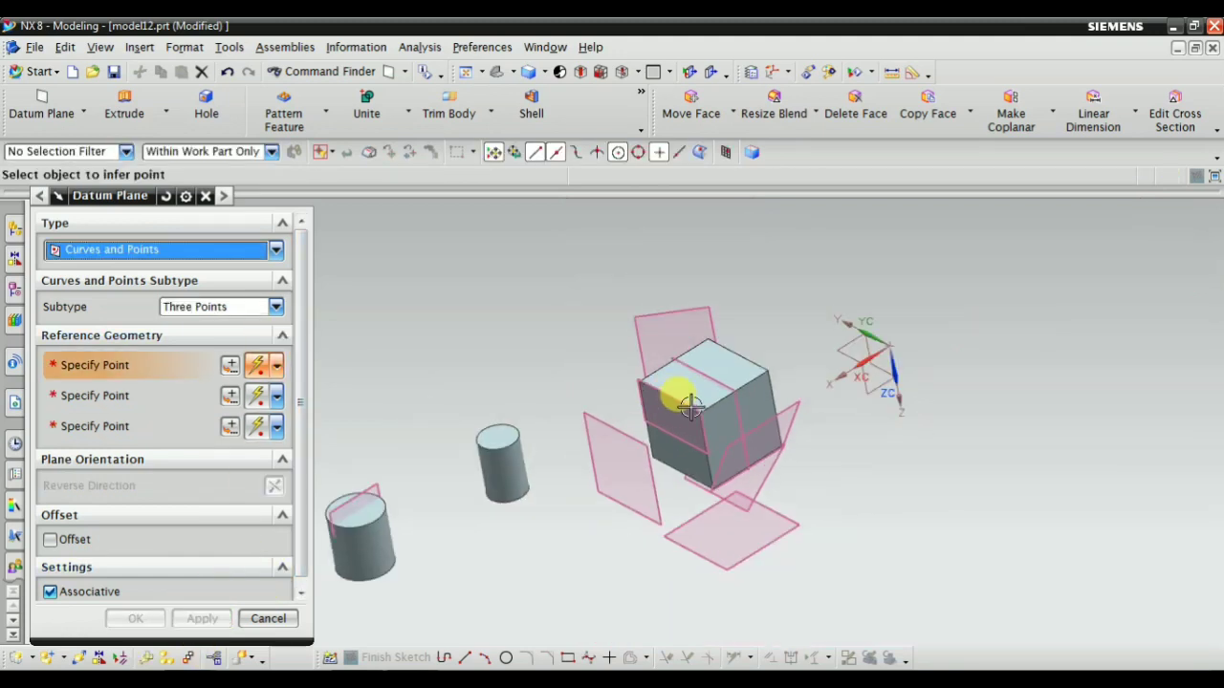
middle_click_drag(690, 406, 793, 437)
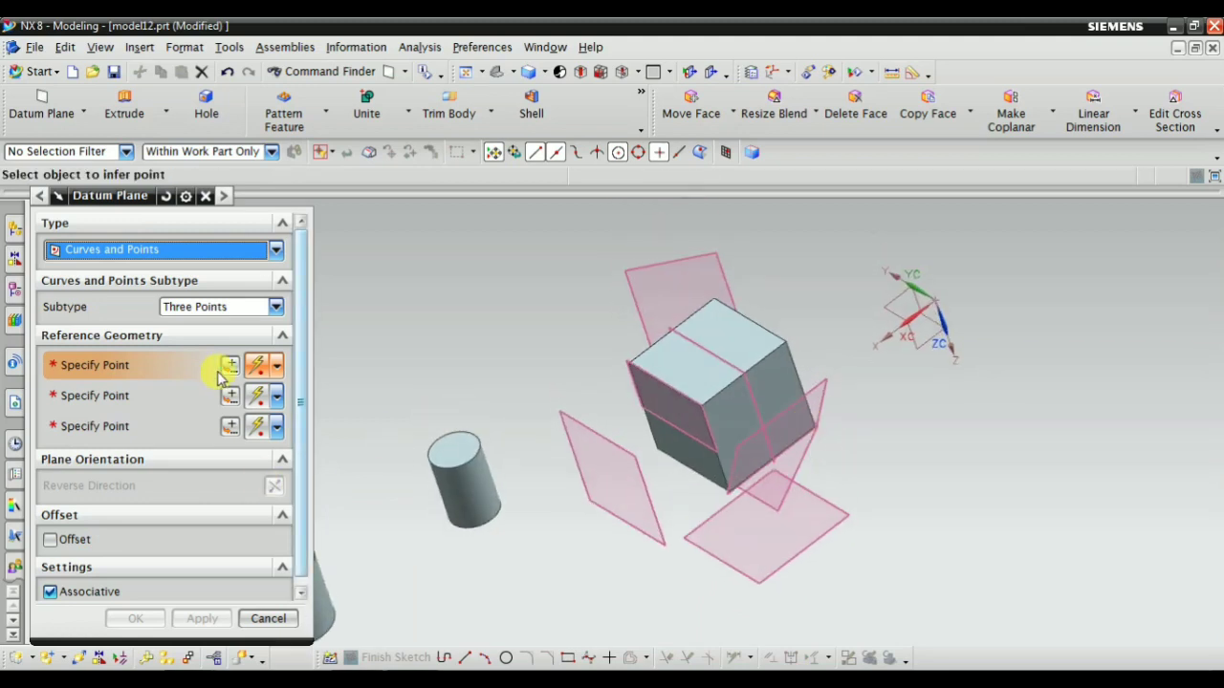
left_click(244, 620)
Delete all the datum planes, Datum Plane (5) through Datum Plane (12), from the model history
left_click(13, 289)
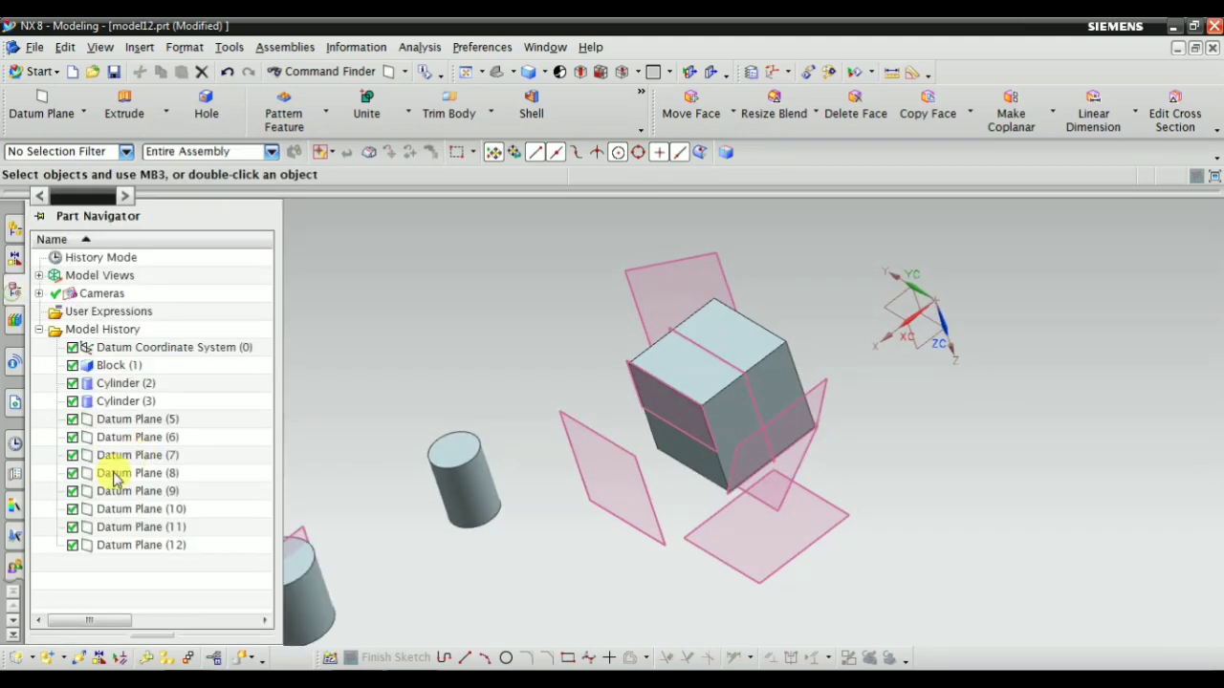
left_click(131, 419)
left_click(124, 544, "shift")
right_click(124, 544)
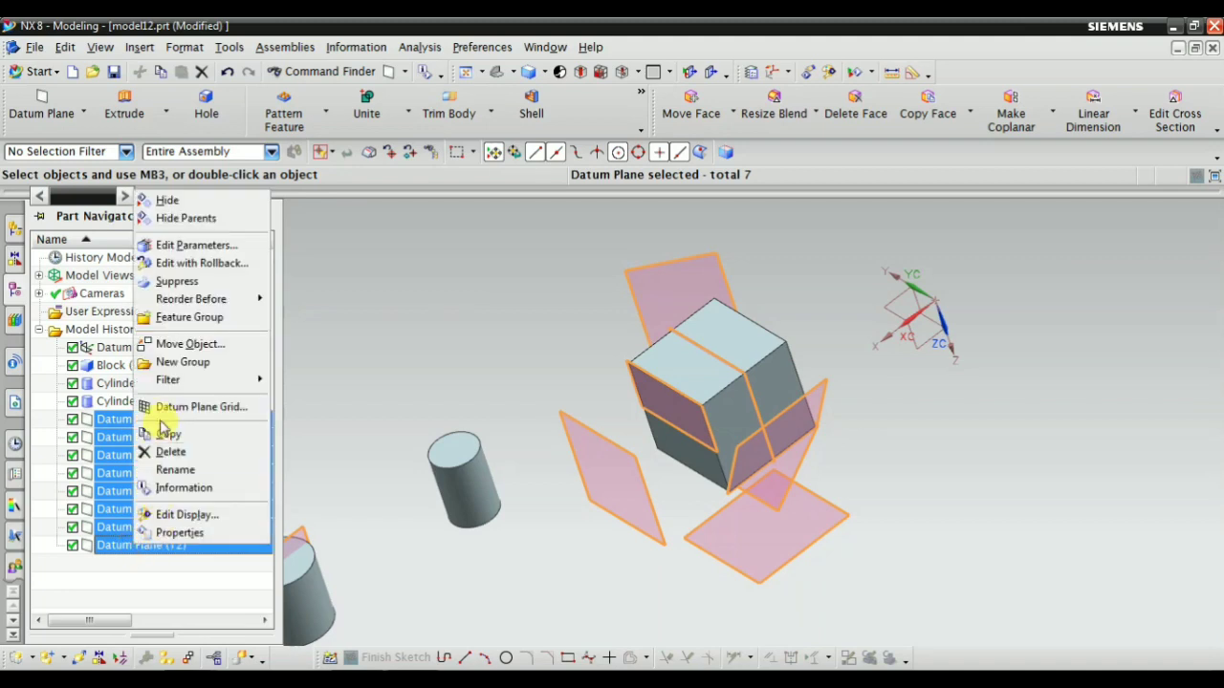
left_click(161, 453)
Start another Curves and Points datum plane with the Three Points subtype and specify the block's top corner nearest the cylinders as the first point
middle_click_drag(533, 284, 531, 351)
right_click(373, 266)
mouse_move(449, 456)
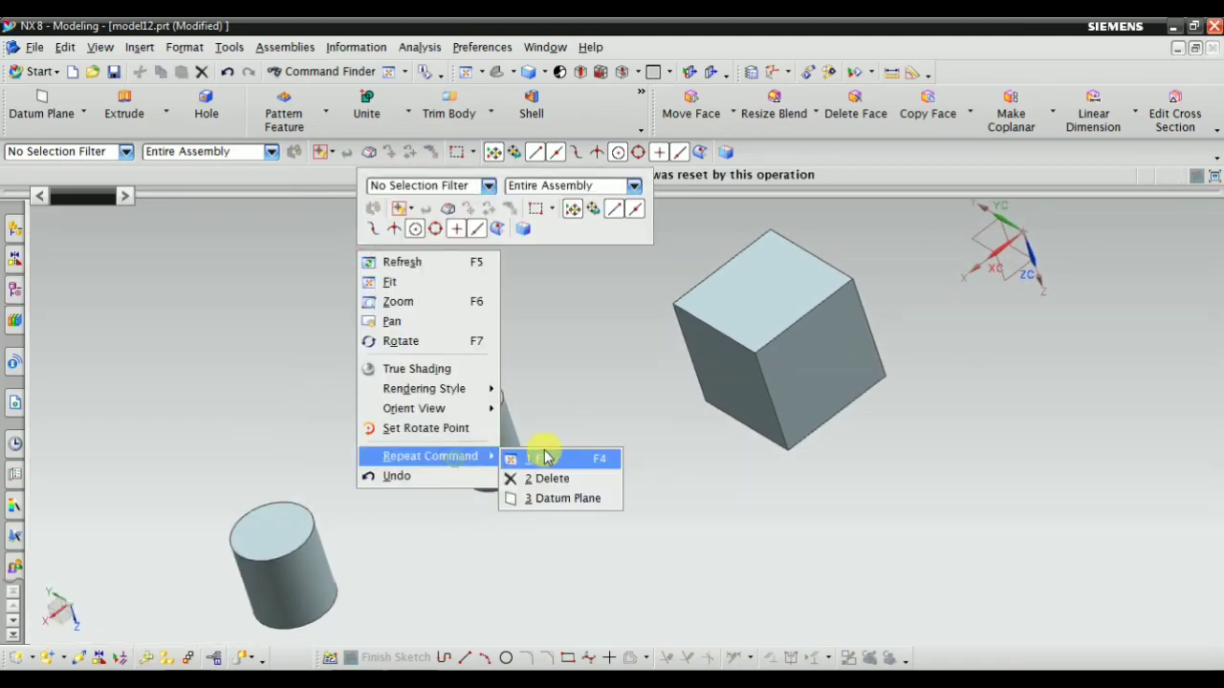
left_click(551, 488)
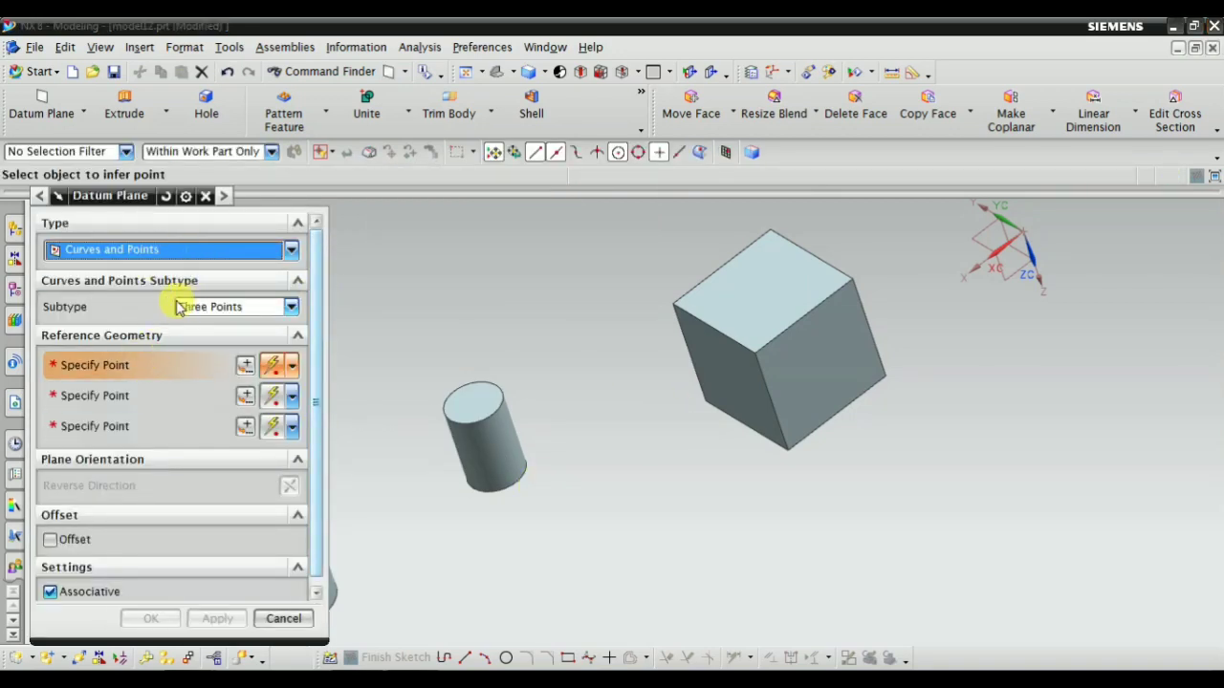
left_click(120, 249)
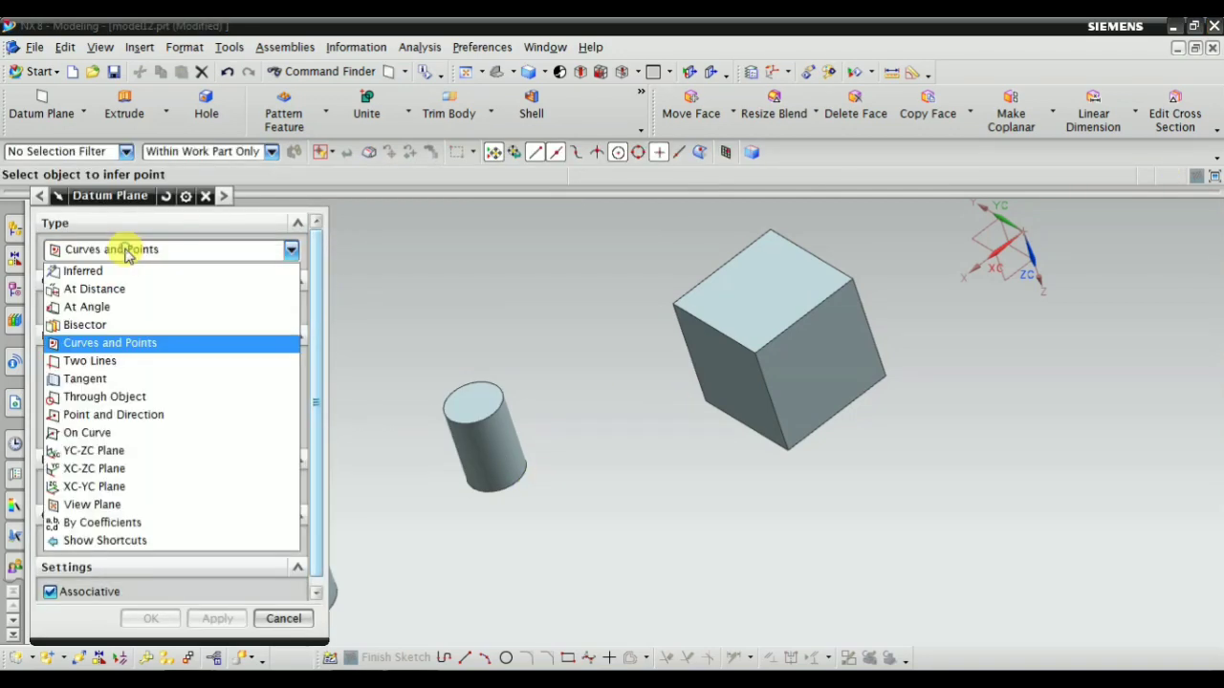
left_click(109, 344)
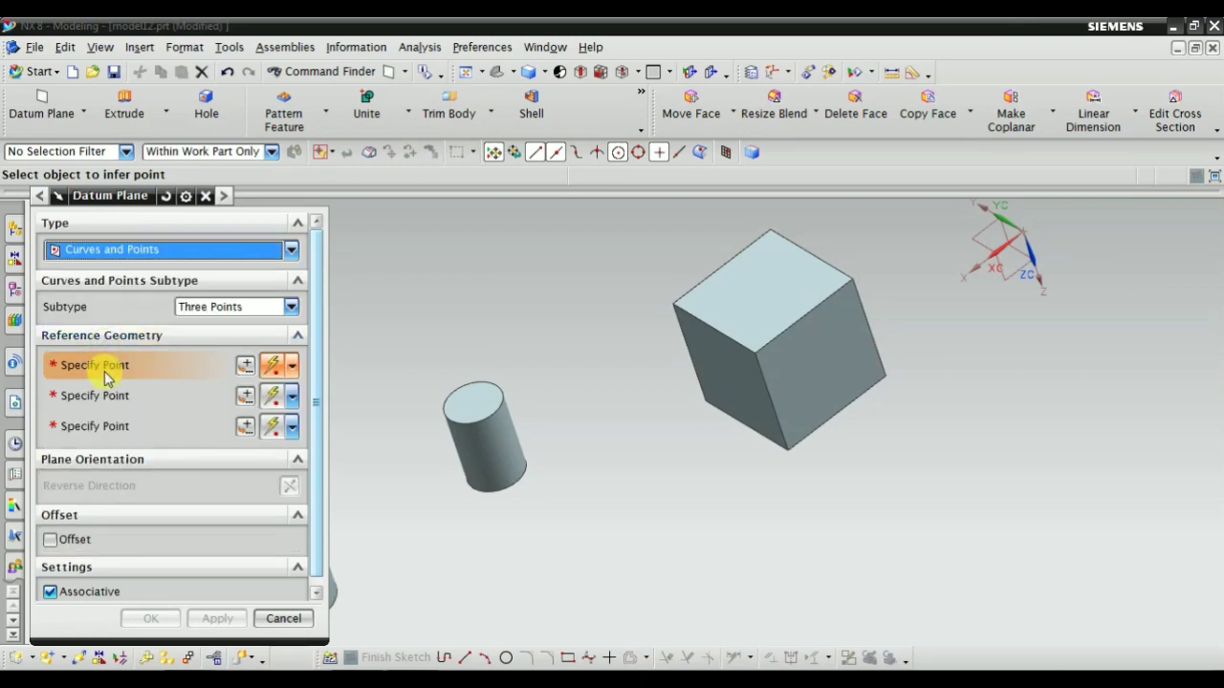
scroll(657, 493, "down", 1)
scroll(689, 323, "up", 2)
scroll(640, 364, "up", 4)
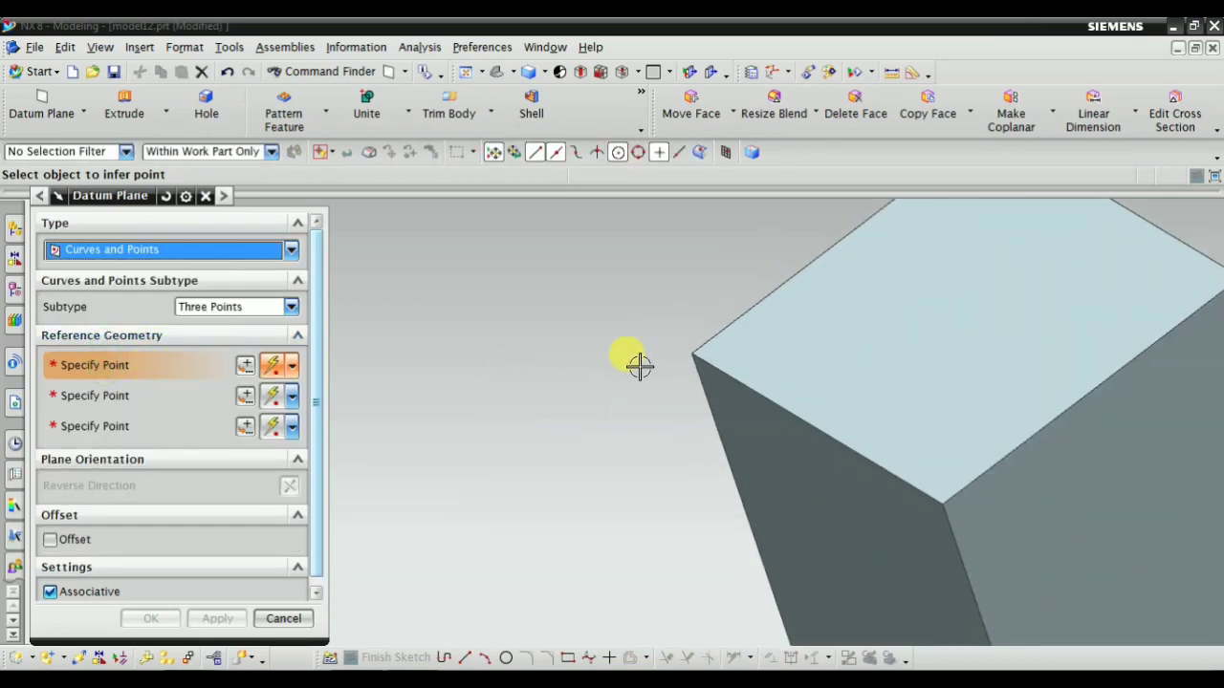
scroll(676, 364, "down", 3)
scroll(582, 316, "up", 1)
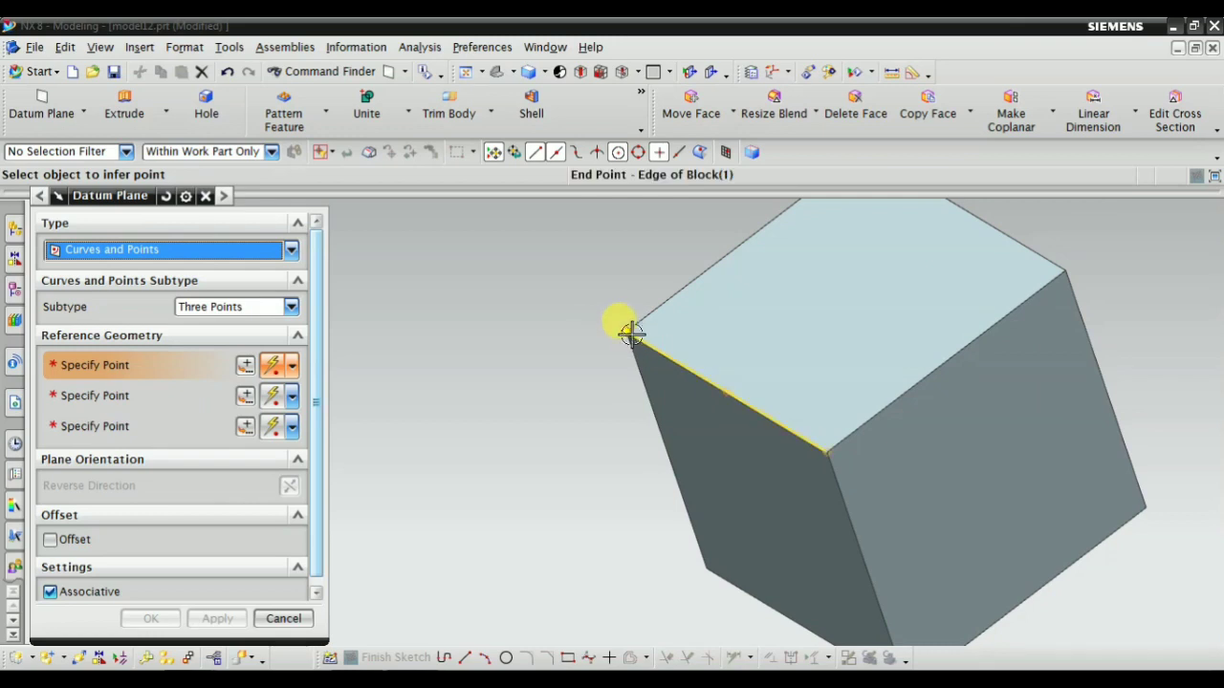
left_click(618, 333)
Specify the lower end of the block's nearest vertical edge and the top corner farthest from the cylinders as the second and third points
scroll(689, 583, "down", 2)
scroll(733, 533, "up", 3)
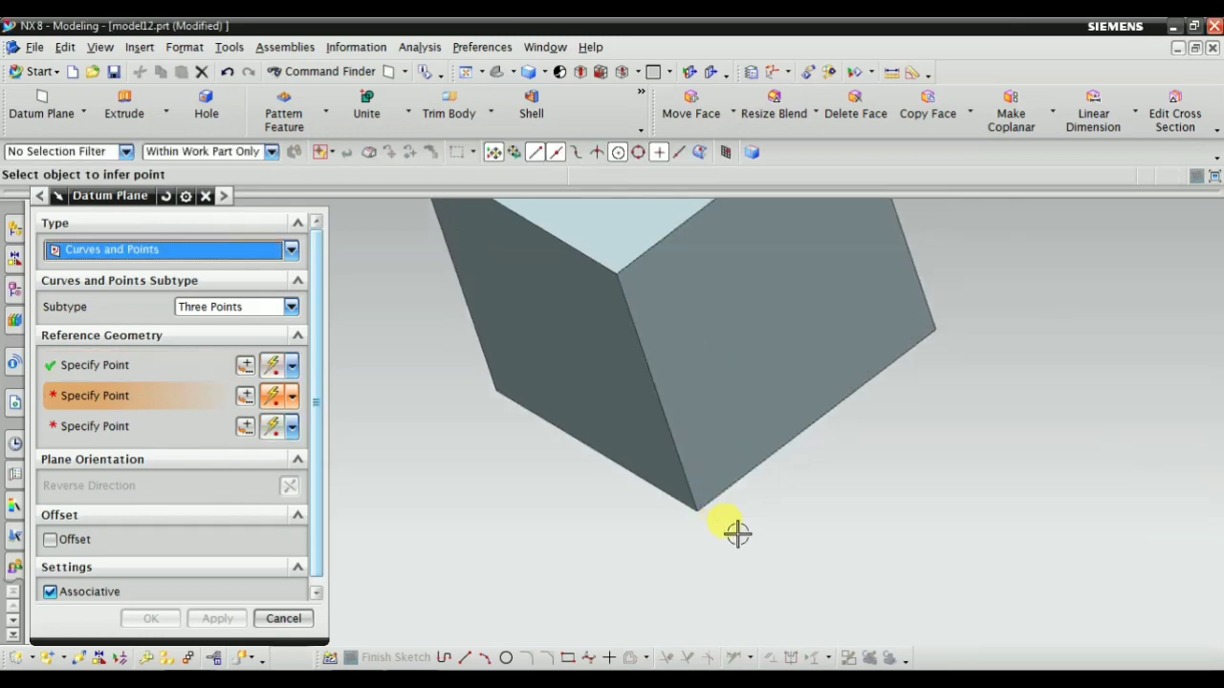
left_click(695, 508)
scroll(813, 309, "down", 2)
scroll(743, 328, "up", 3)
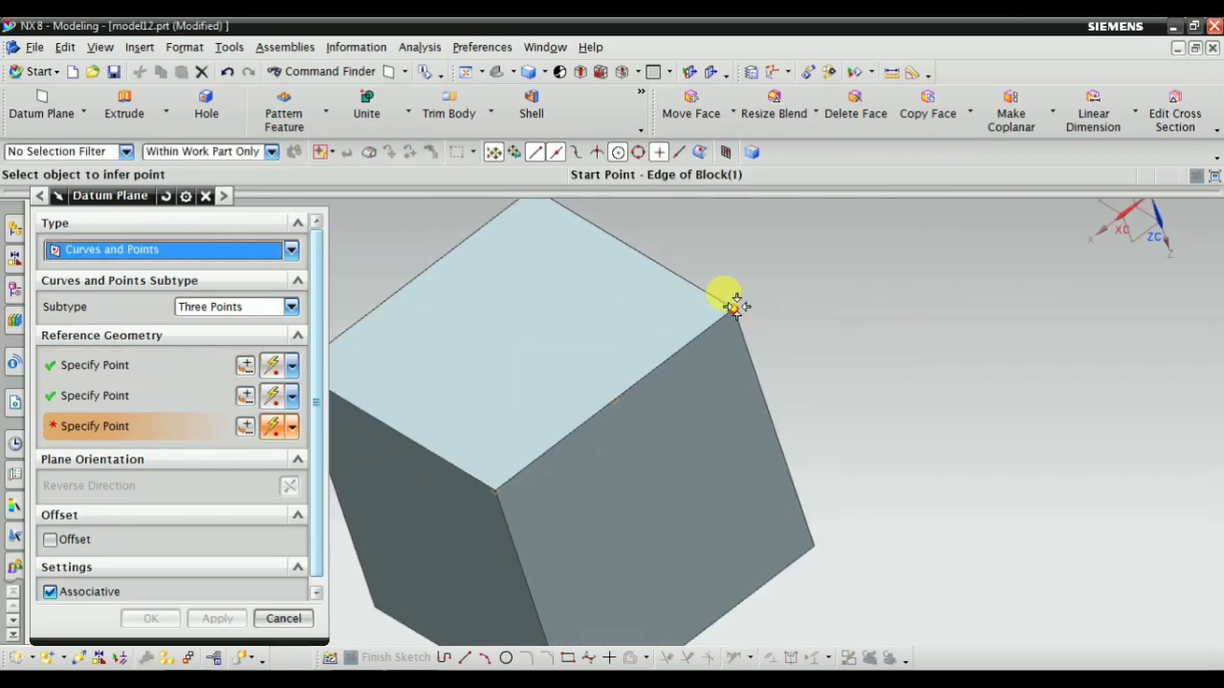
left_click(732, 306)
Stretch the previewed three-point plane to a height of 250
scroll(793, 418, "down", 2)
mouse_move(792, 418)
middle_mouse_down()
mouse_move(874, 383)
mouse_move(882, 417)
mouse_move(825, 497)
mouse_move(861, 465)
mouse_move(856, 398)
mouse_move(811, 405)
mouse_move(768, 440)
mouse_move(803, 418)
mouse_move(761, 438)
mouse_move(737, 431)
mouse_move(771, 427)
middle_mouse_up()
scroll(656, 368, "up", 3)
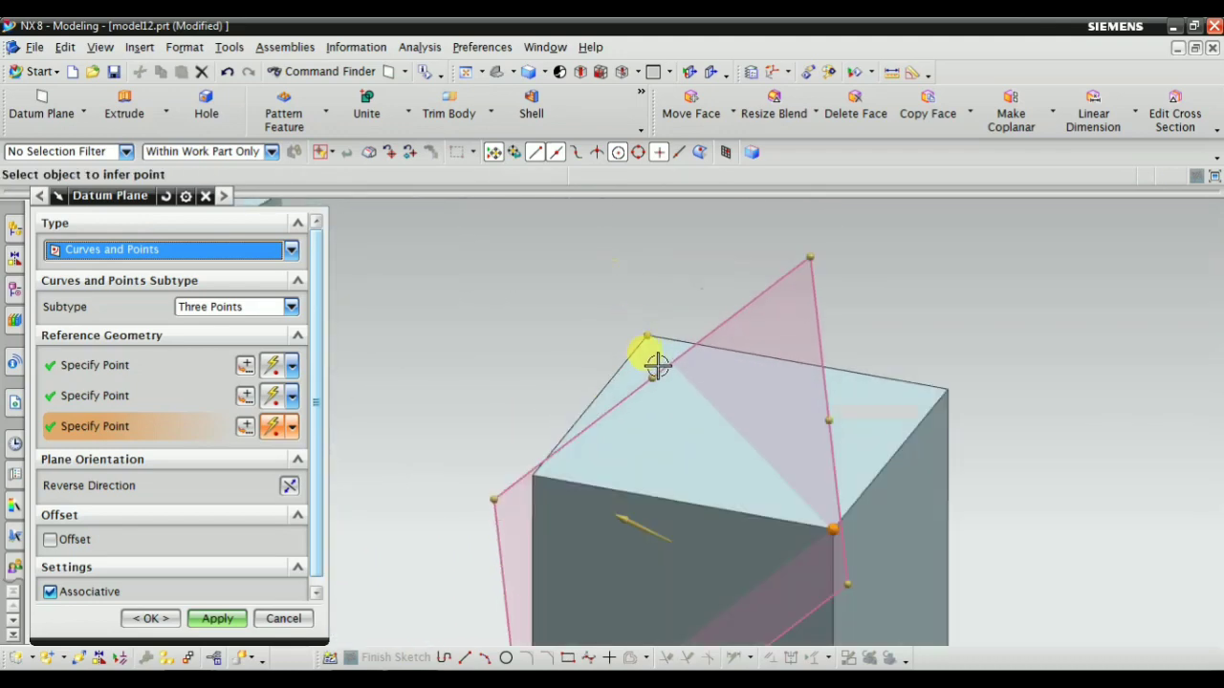
left_click_drag(656, 373, 644, 244)
scroll(640, 324, "down", 3)
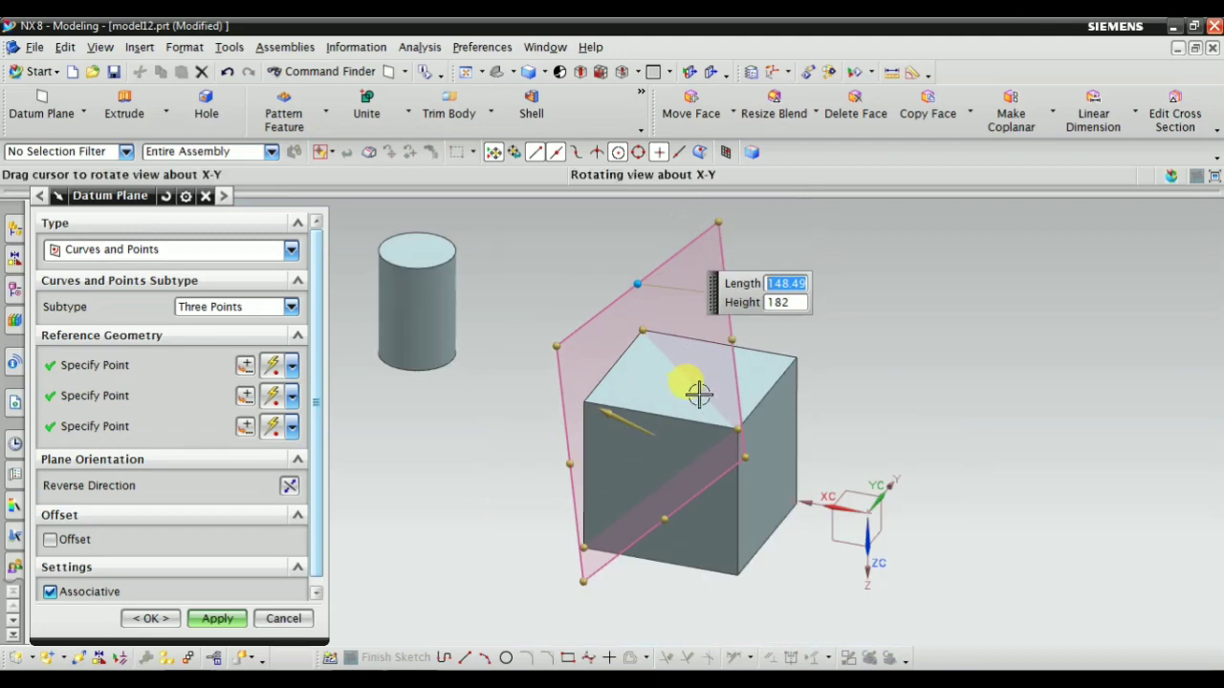
middle_click_drag(697, 393, 743, 382)
left_click_drag(759, 404, 864, 456)
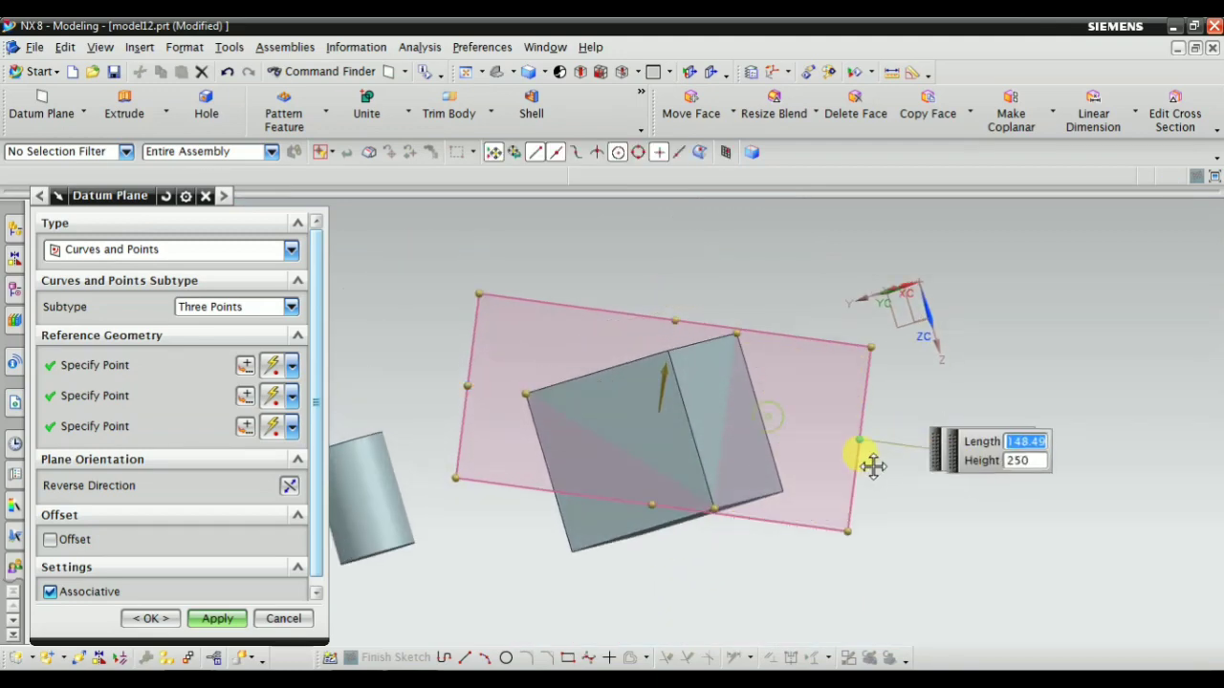
Stretch the previewed plane to a length of 295 and inspect how it cuts diagonally through the block
left_click_drag(654, 525, 606, 618)
middle_click_drag(639, 399, 660, 277)
left_click_drag(660, 278, 706, 207)
middle_click_drag(705, 207, 598, 389)
middle_click_drag(550, 383, 596, 385)
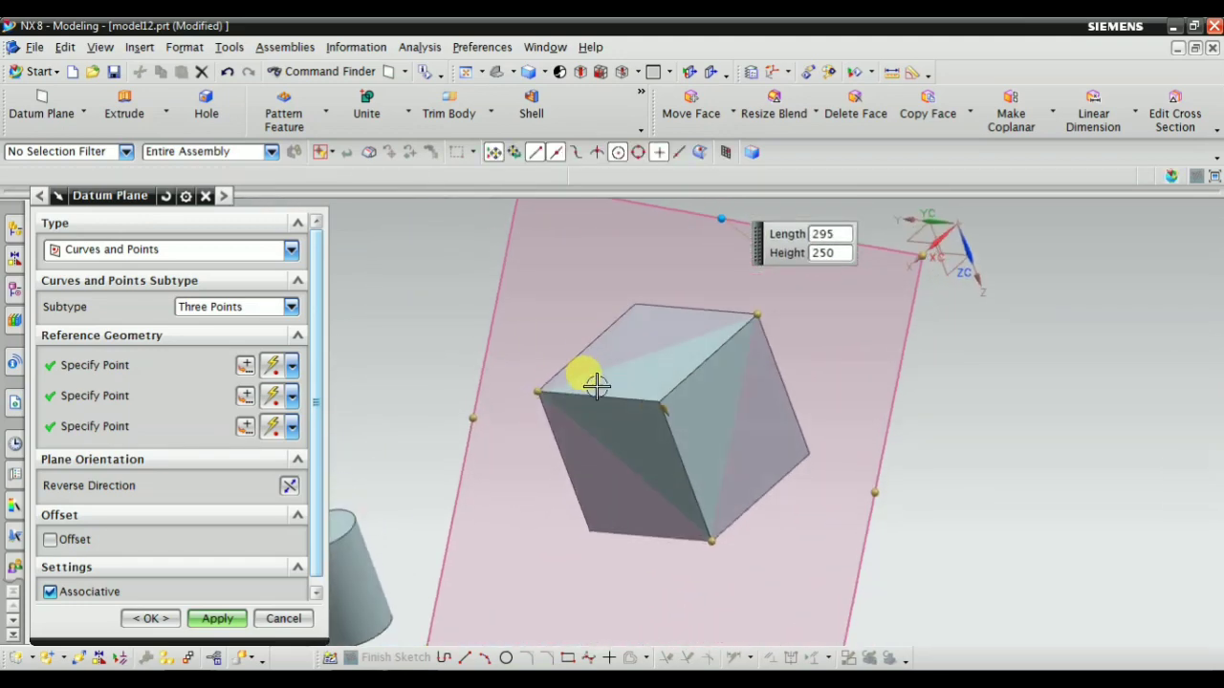
scroll(595, 385, "down", 3)
scroll(580, 358, "up", 1)
Try the Point and Curve/Axis subtype using the block's top corner nearest the cylinders and the centerline of the nearer cylinder
left_click(206, 311)
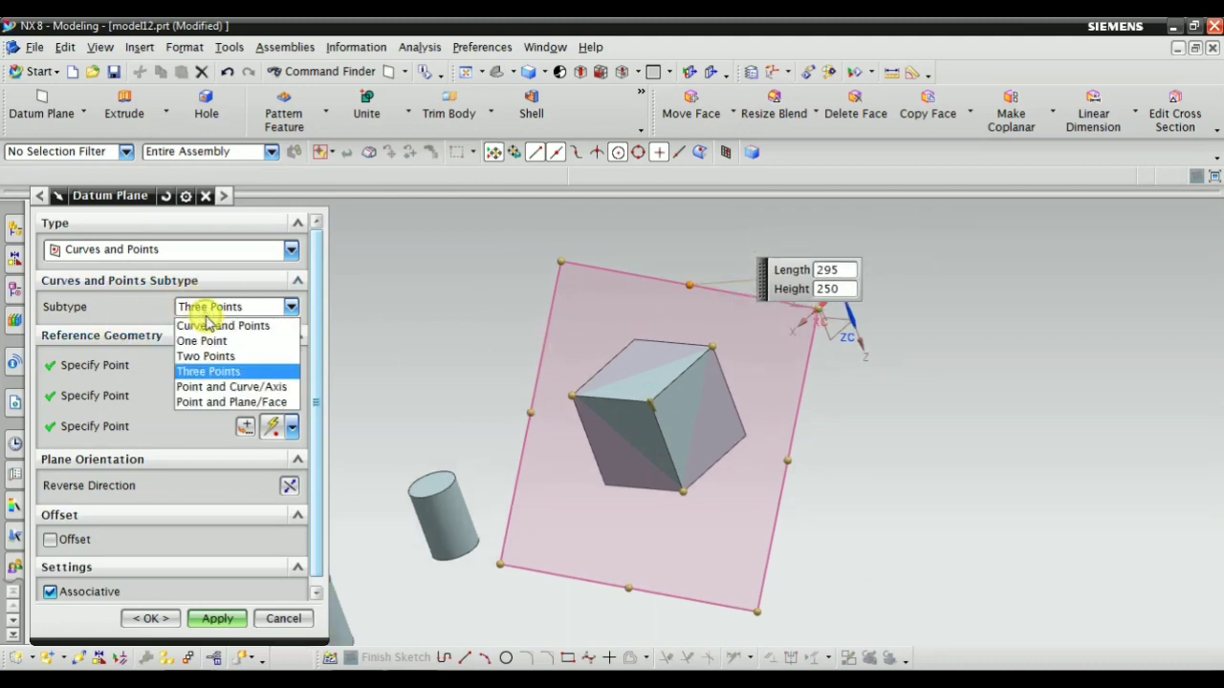
left_click(201, 387)
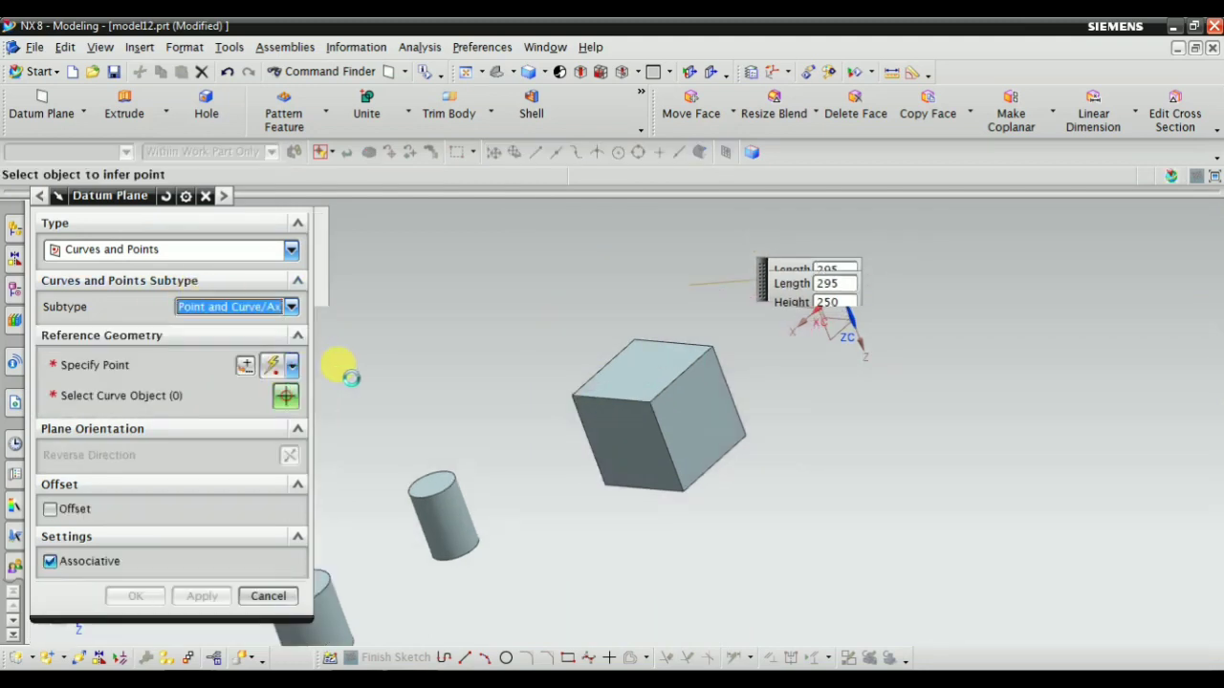
middle_click_drag(525, 486, 615, 500)
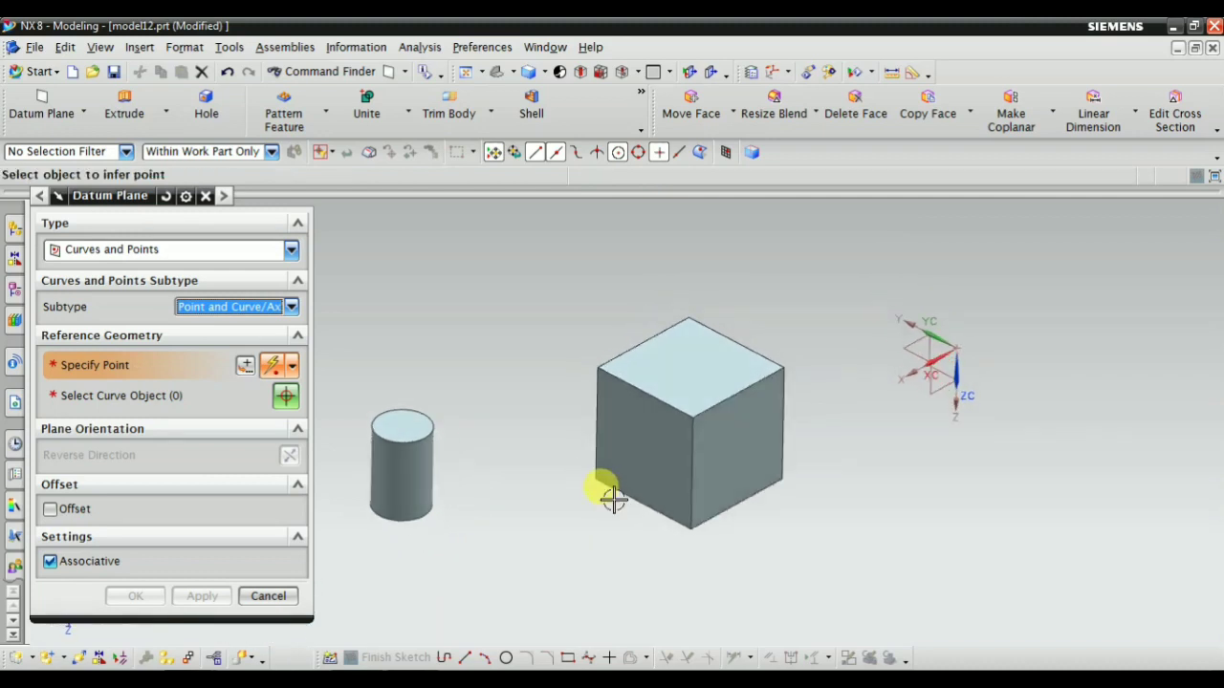
scroll(615, 500, "down", 1)
scroll(406, 484, "up", 1)
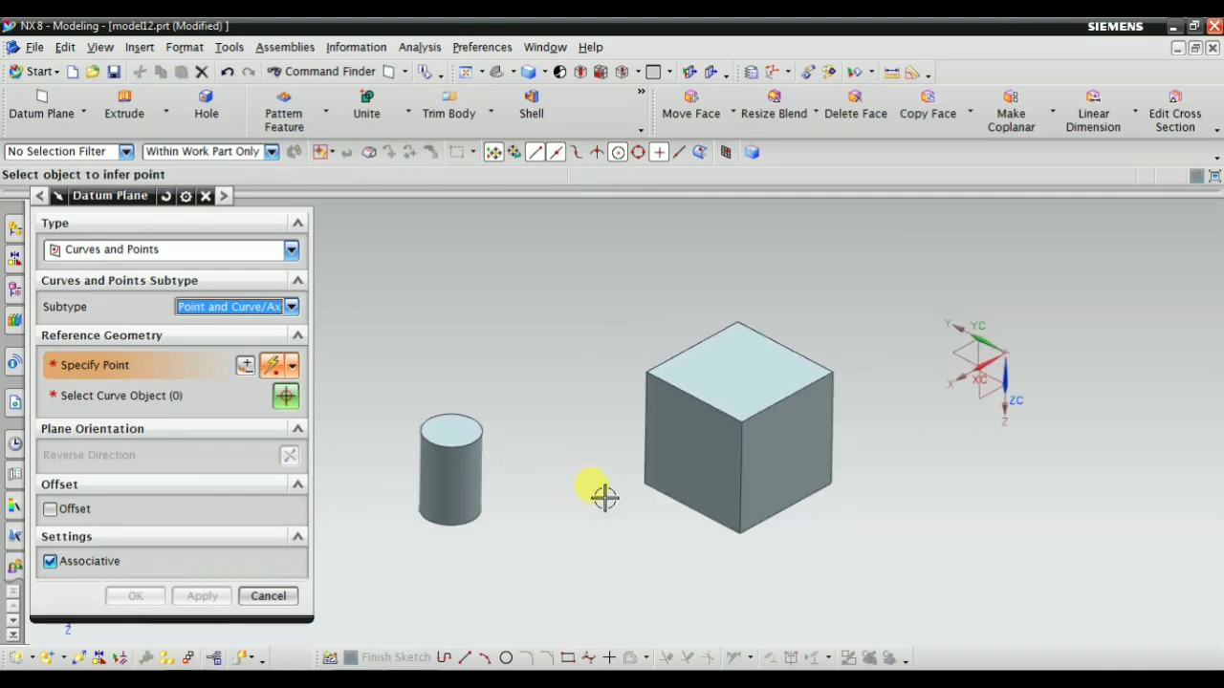
left_click(637, 366)
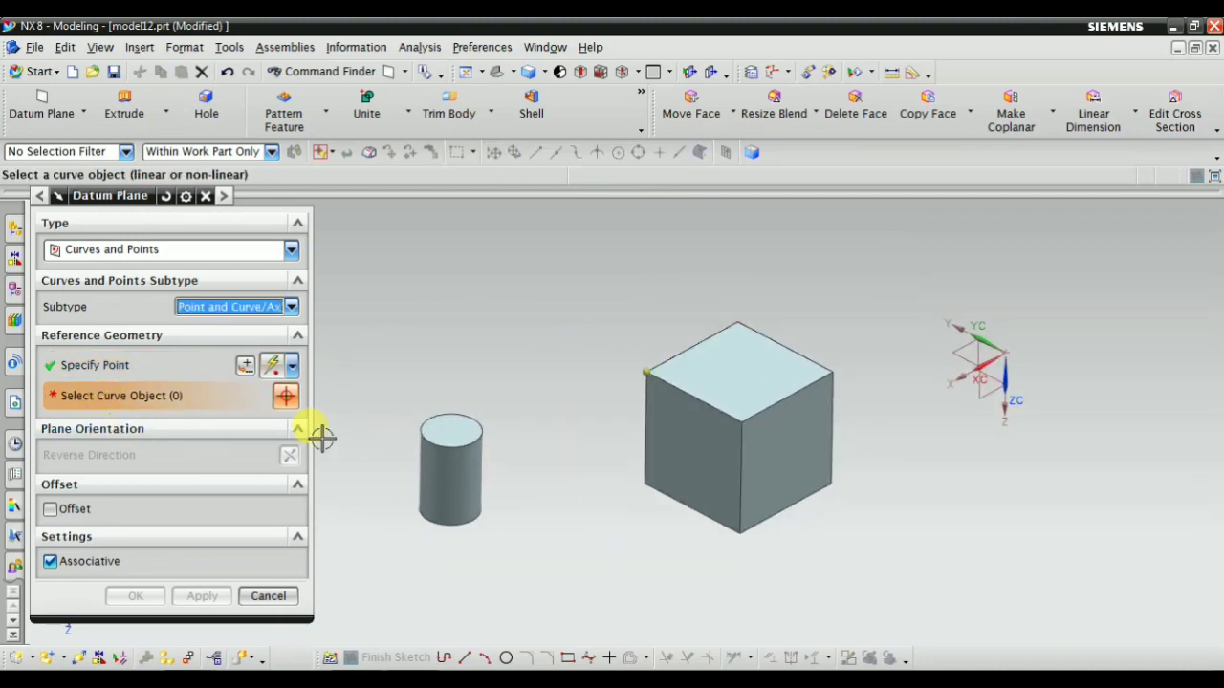
scroll(440, 478, "up", 4)
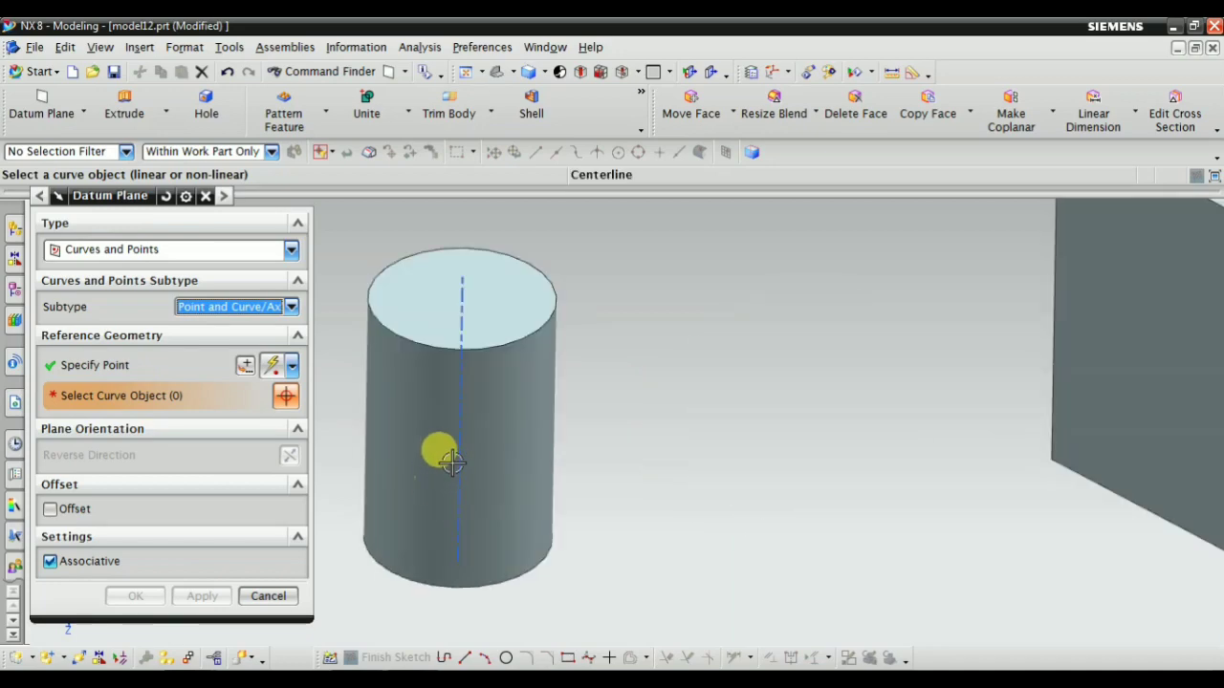
left_click(455, 457)
scroll(479, 473, "down", 3)
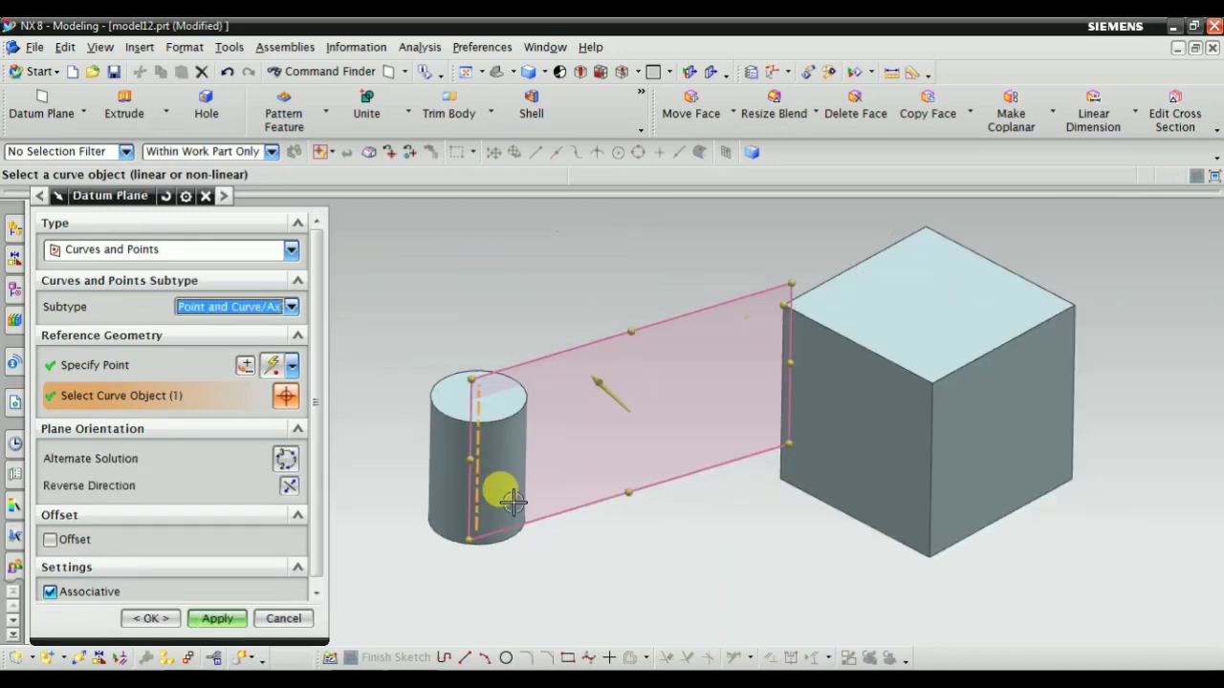
middle_click_drag(491, 487, 637, 496)
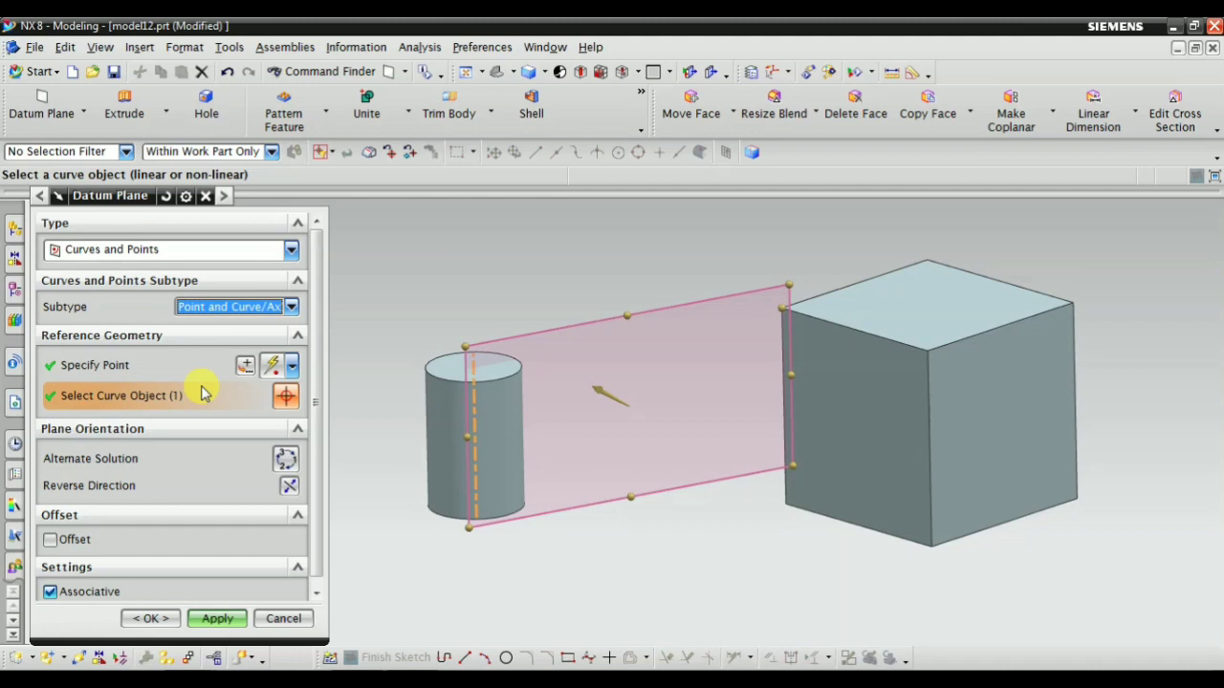
Switch the plane type to Two Lines and select the block's nearest vertical edge as the first line
left_click(143, 245)
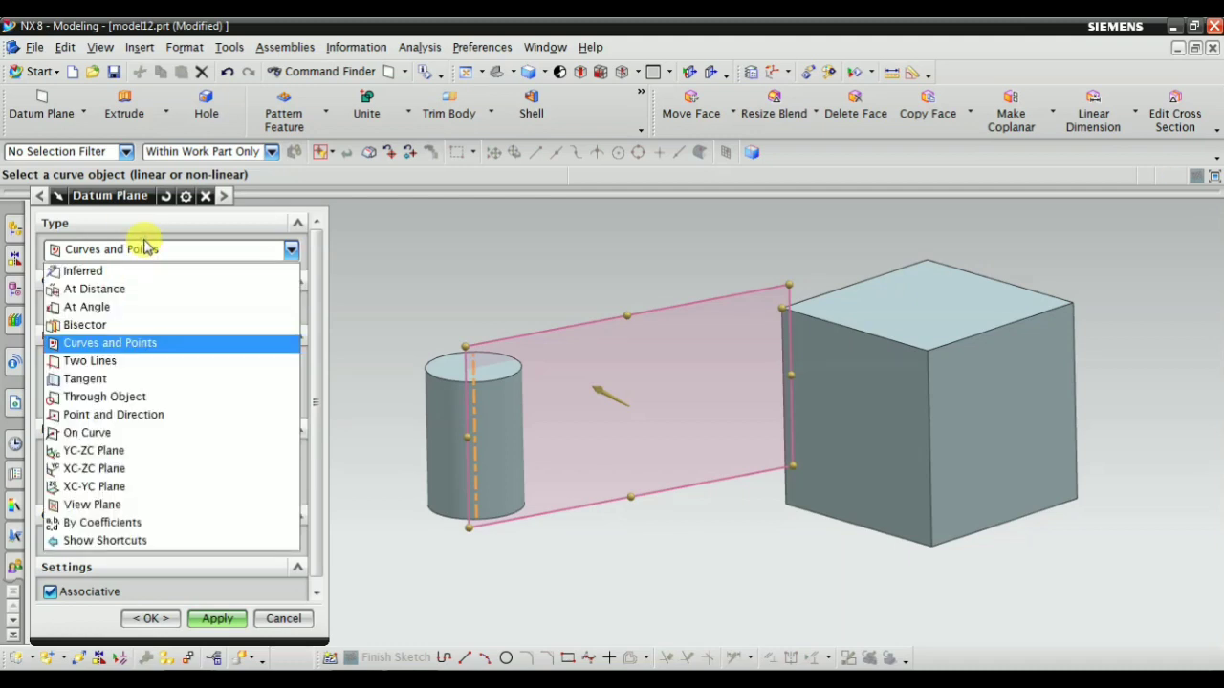
left_click(110, 361)
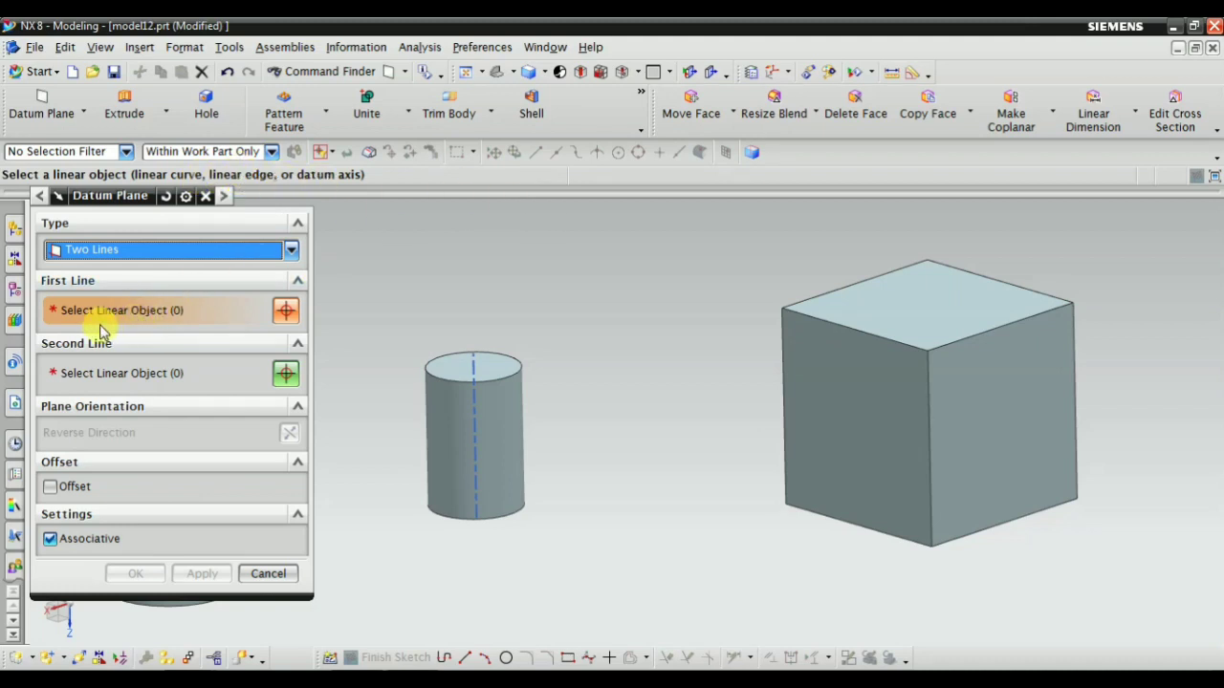
scroll(492, 427, "down", 3)
scroll(744, 387, "up", 3)
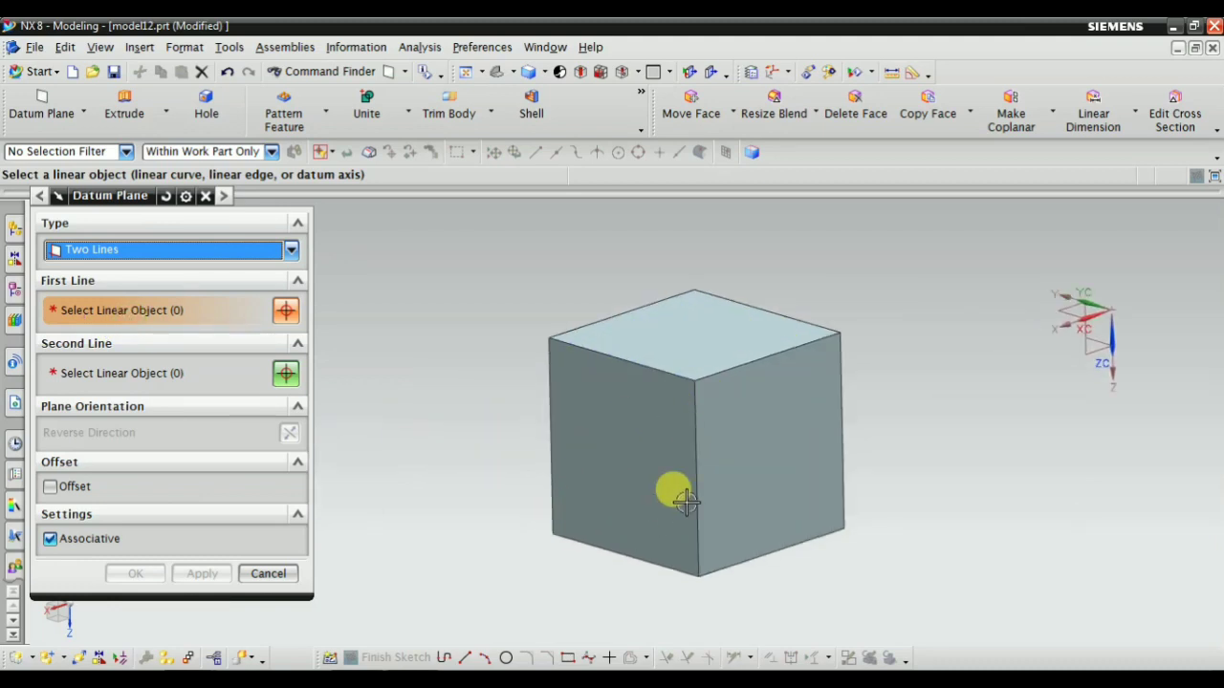
left_click(699, 416)
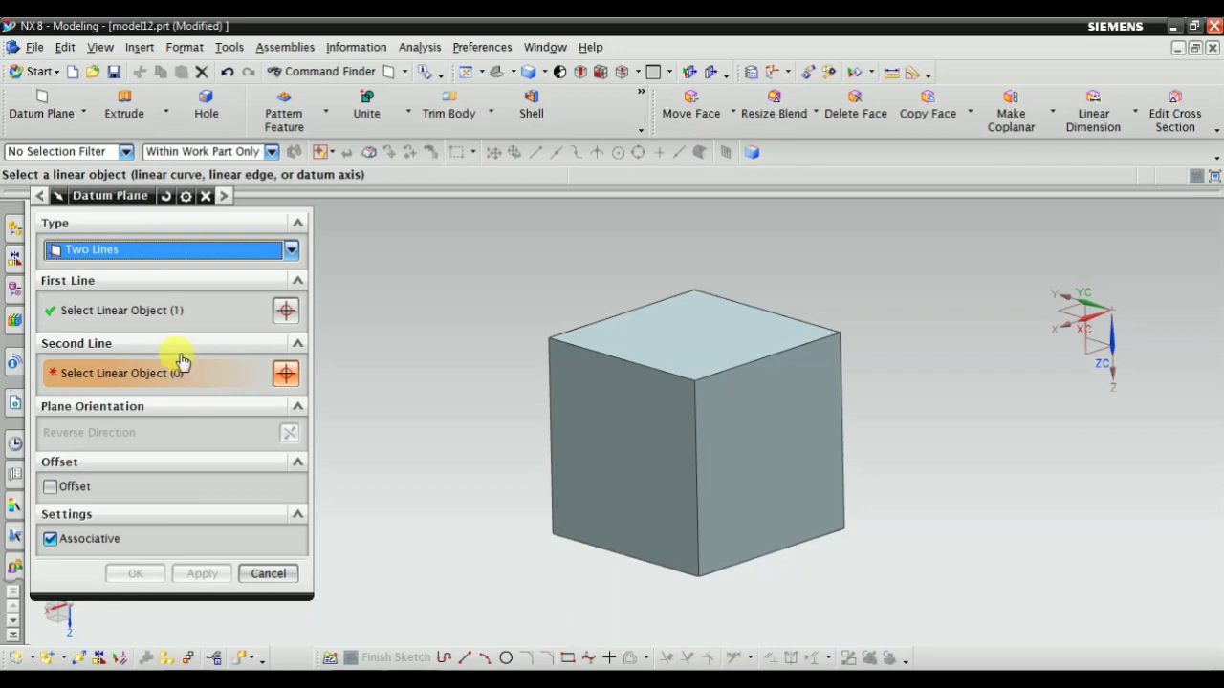
Select the opposite vertical edge of the side face away from the cylinders as the second line and create the plane
left_click(148, 311)
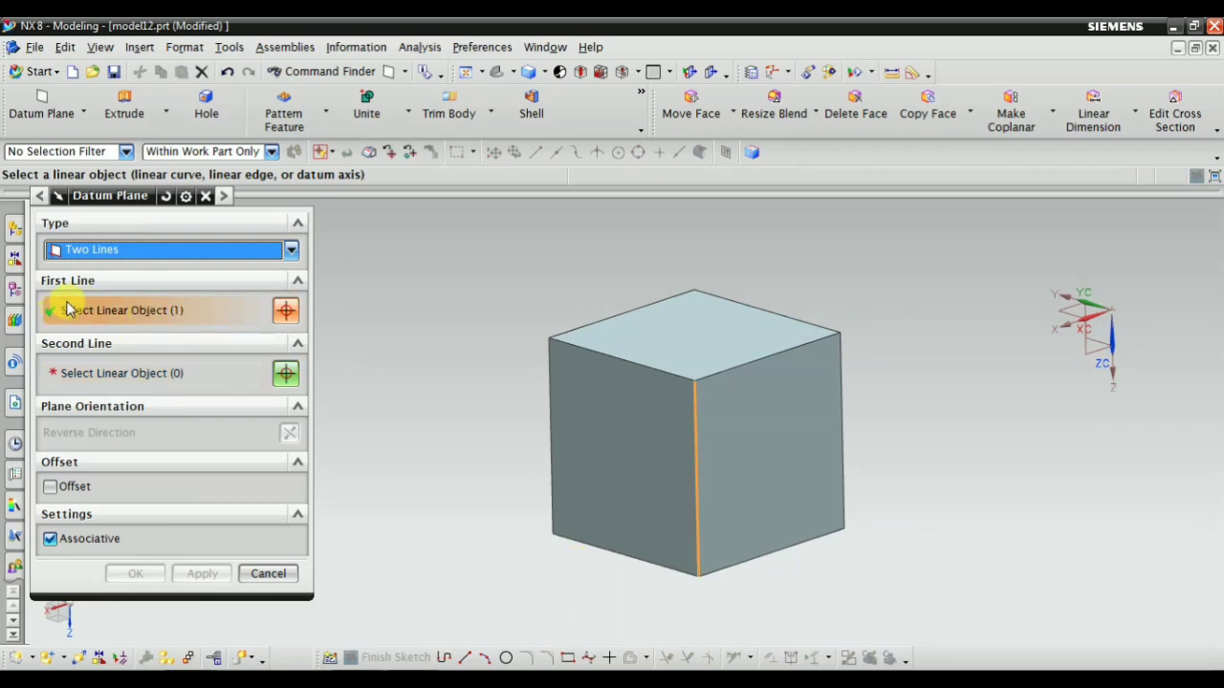
left_click(110, 376)
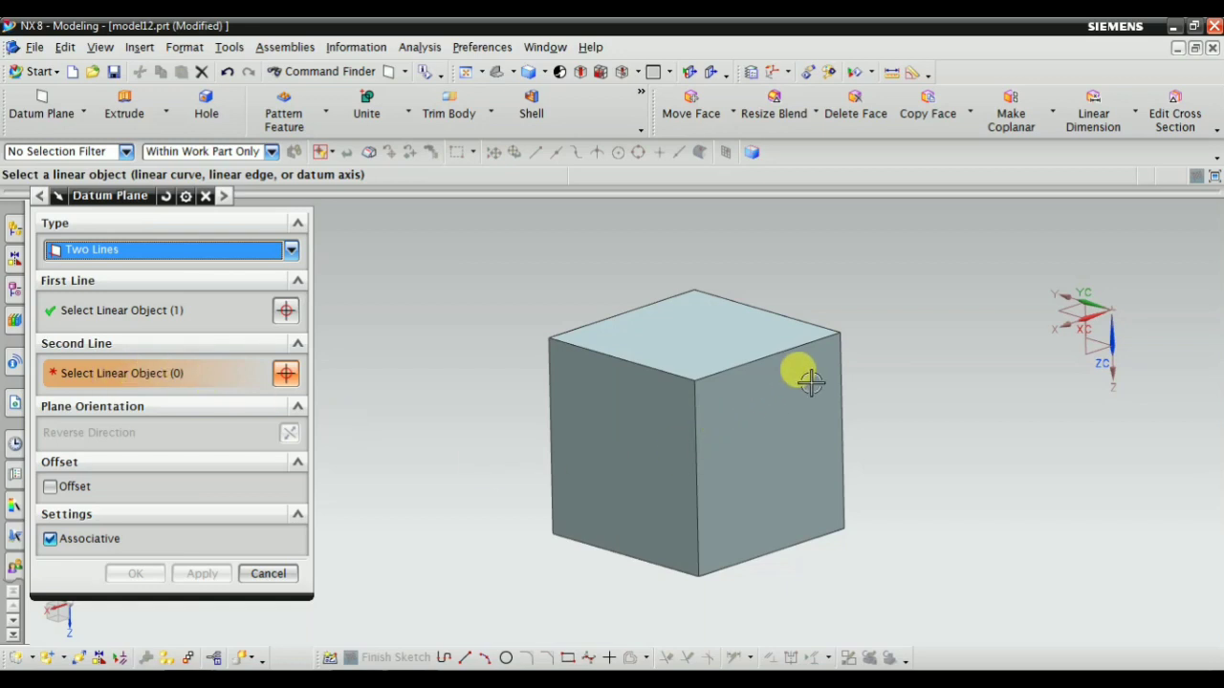
left_click(846, 389)
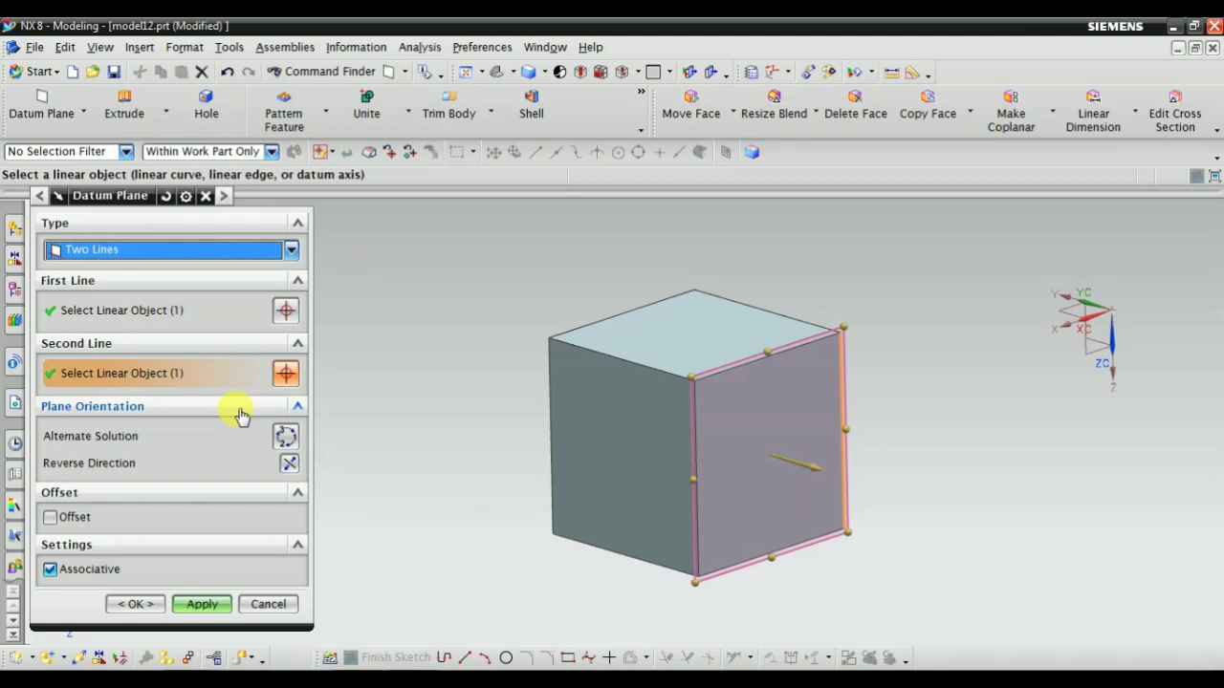
left_click(202, 605)
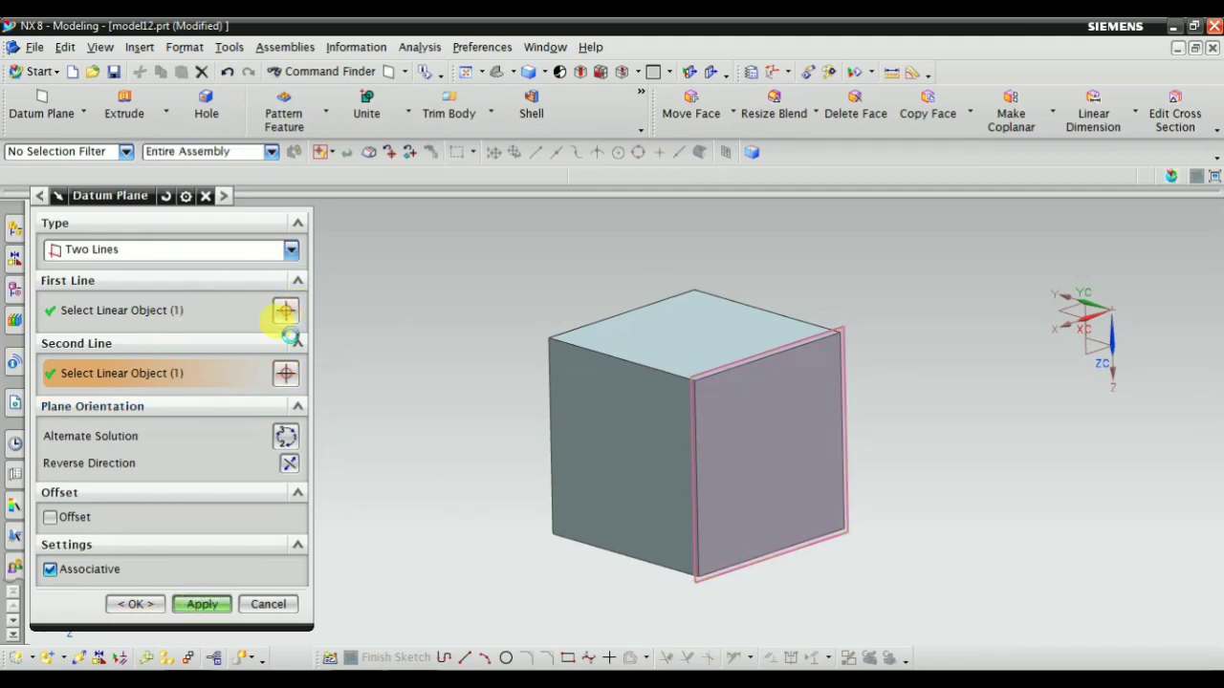
Select two diagonally opposite parallel edges of the block as the first and second lines of another plane
scroll(693, 440, "up", 2)
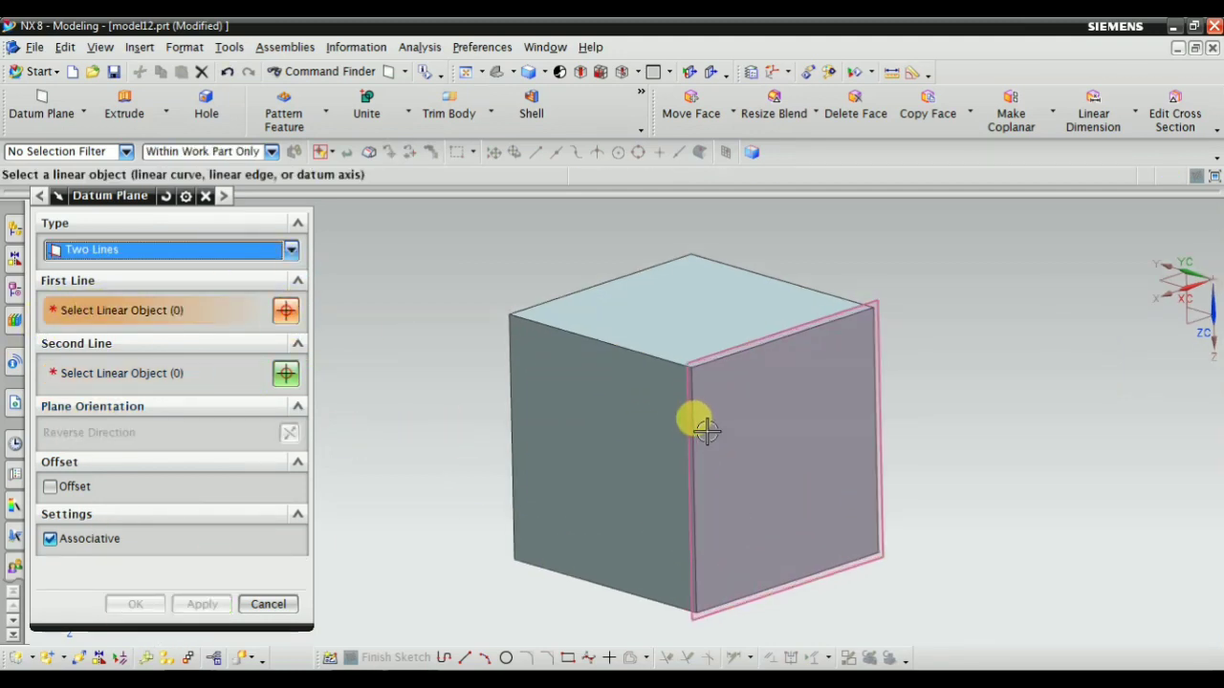
left_click(623, 385)
middle_click_drag(472, 451, 536, 432)
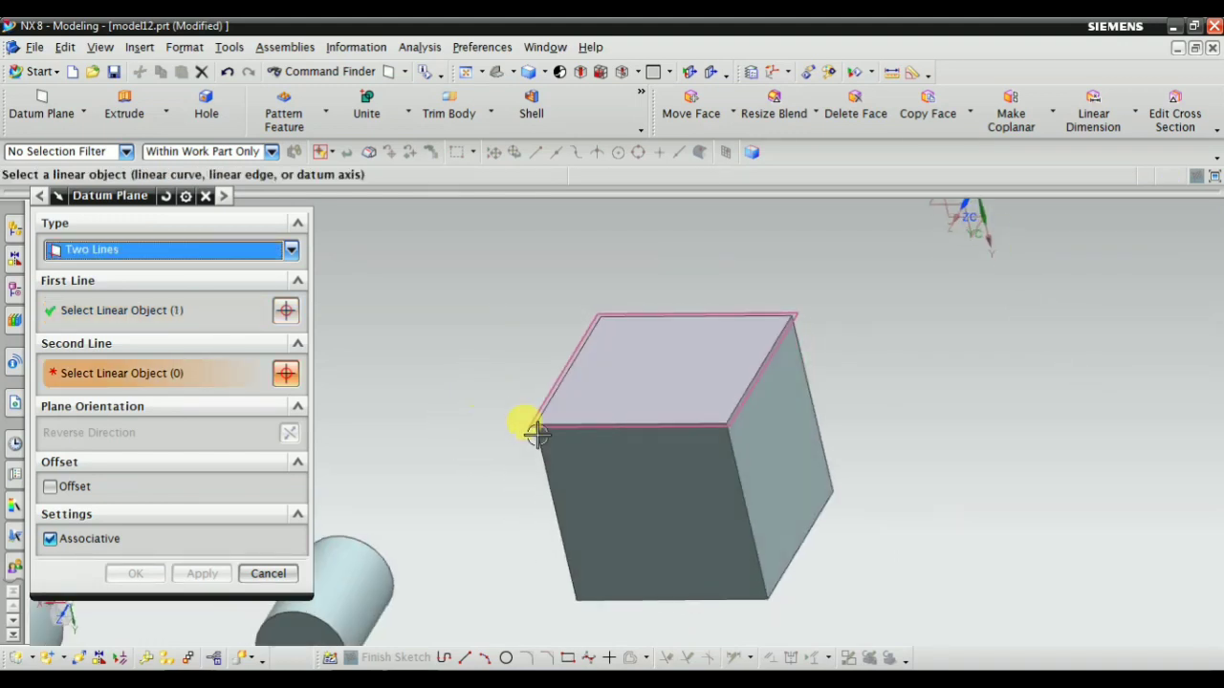
left_click(732, 464)
middle_click_drag(573, 478, 664, 465)
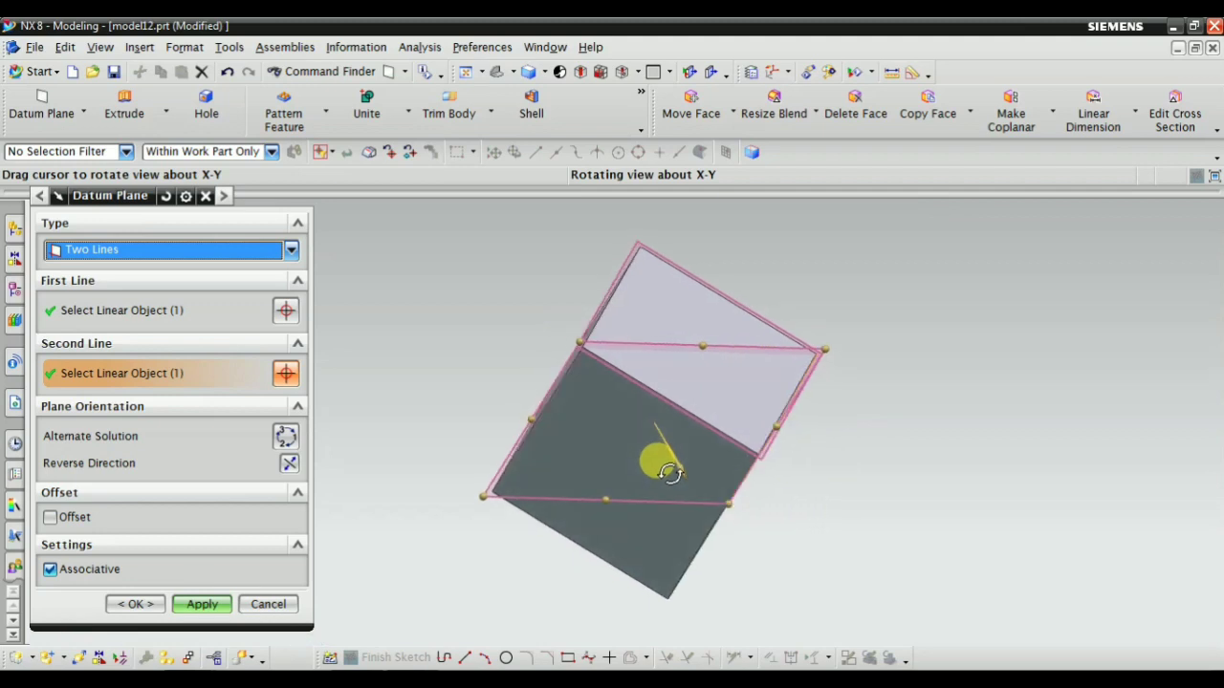
Review the selected first and second lines and switch the previewed plane to its alternate solution
left_click(57, 310)
middle_click_drag(525, 418, 822, 399)
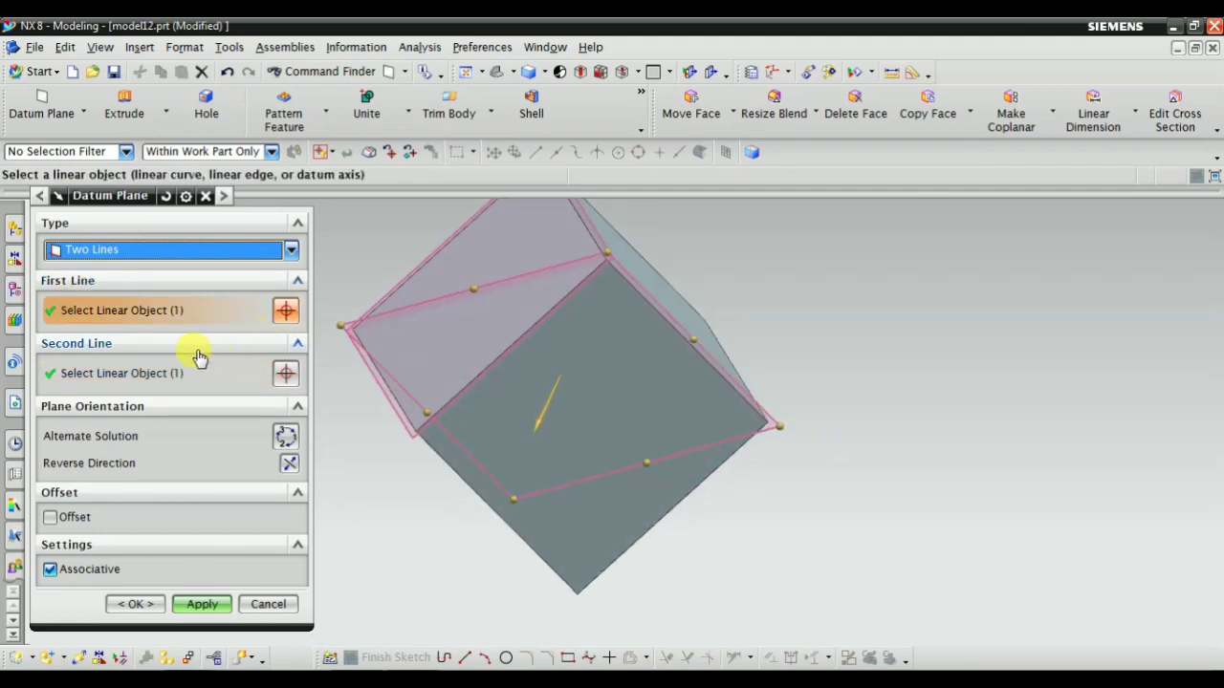
left_click(77, 373)
middle_click_drag(682, 465, 790, 353)
left_click(285, 436)
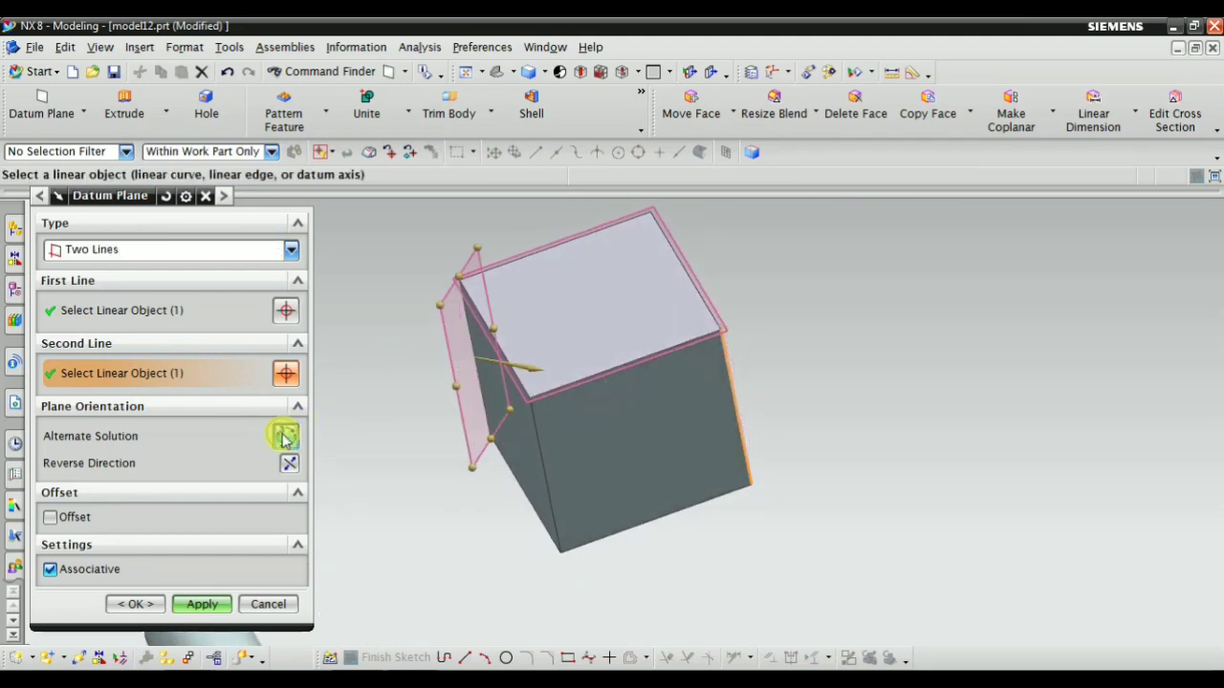
Review the selected first and second lines and switch the previewed plane to the alternate solution through the second line
middle_click_drag(474, 458, 535, 437)
left_click(111, 321)
left_click(571, 487)
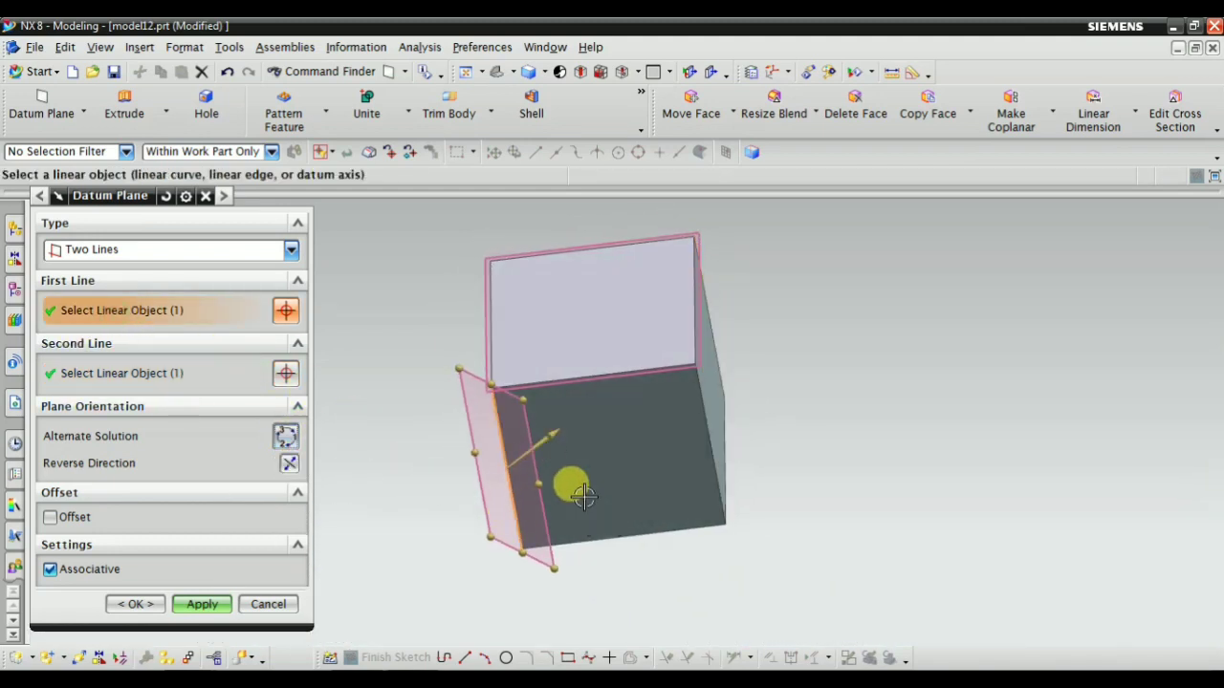
left_click(109, 374)
left_click(595, 444)
mouse_move(607, 454)
middle_mouse_down()
mouse_move(585, 458)
mouse_move(601, 475)
mouse_move(618, 441)
middle_mouse_up()
left_click(287, 437)
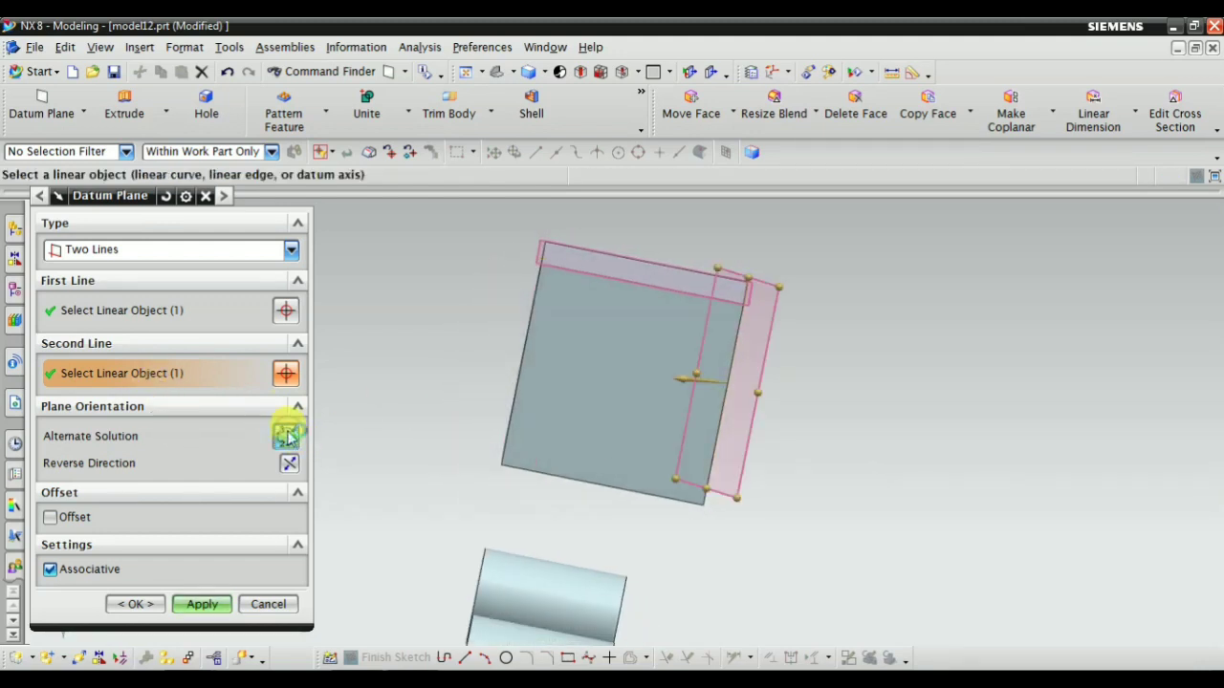
Examine how the previewed plane lies relative to the selected first and second lines of the block
mouse_move(813, 421)
middle_mouse_down()
mouse_move(784, 454)
mouse_move(779, 483)
mouse_move(790, 425)
middle_mouse_up()
left_click(111, 322)
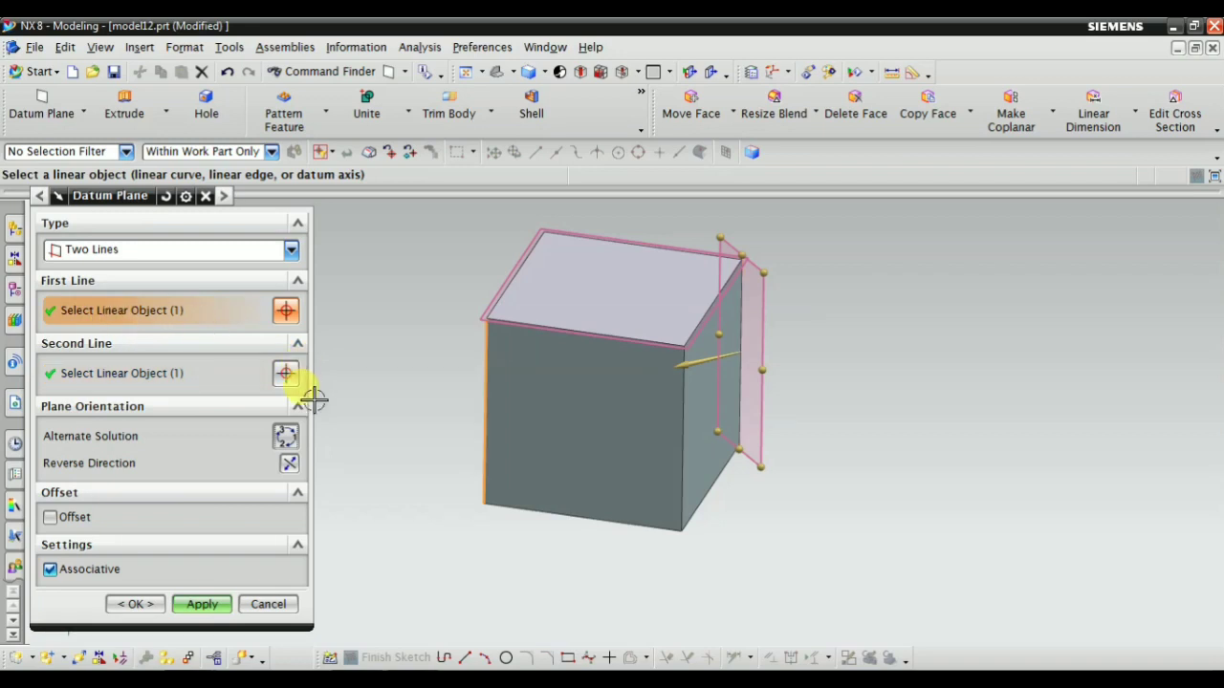
scroll(315, 399, "up", 2)
scroll(518, 438, "down", 3)
scroll(527, 382, "up", 2)
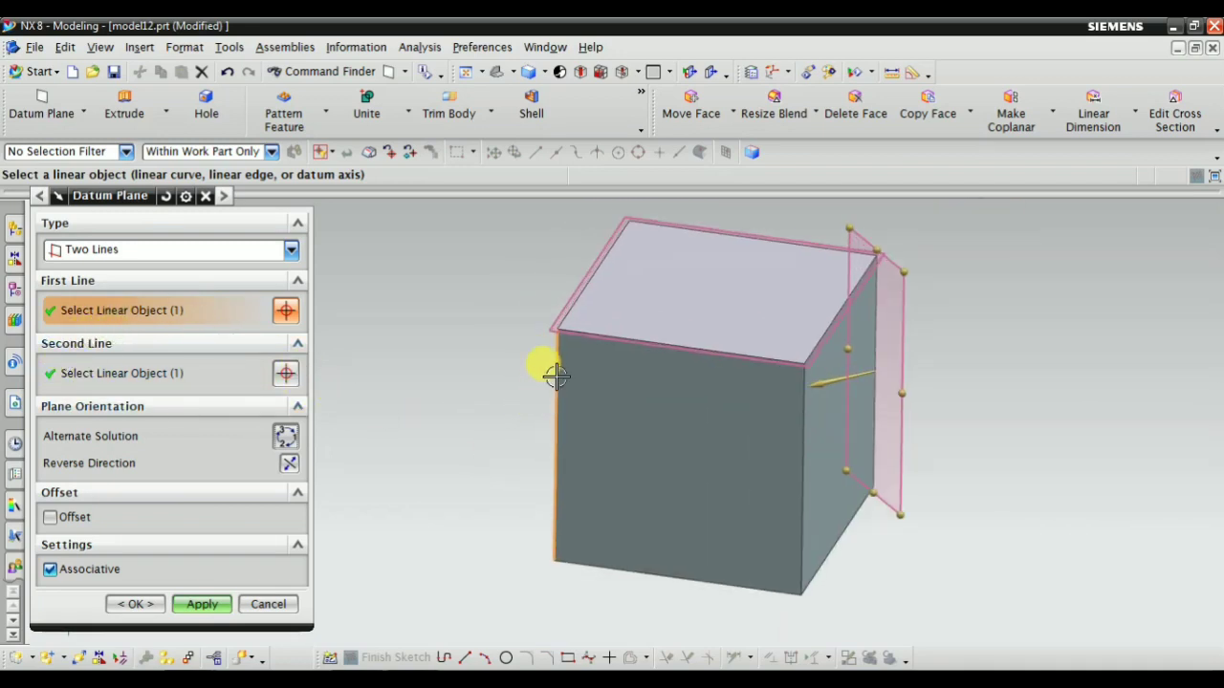
scroll(527, 467, "down", 1)
middle_click_drag(525, 461, 494, 495)
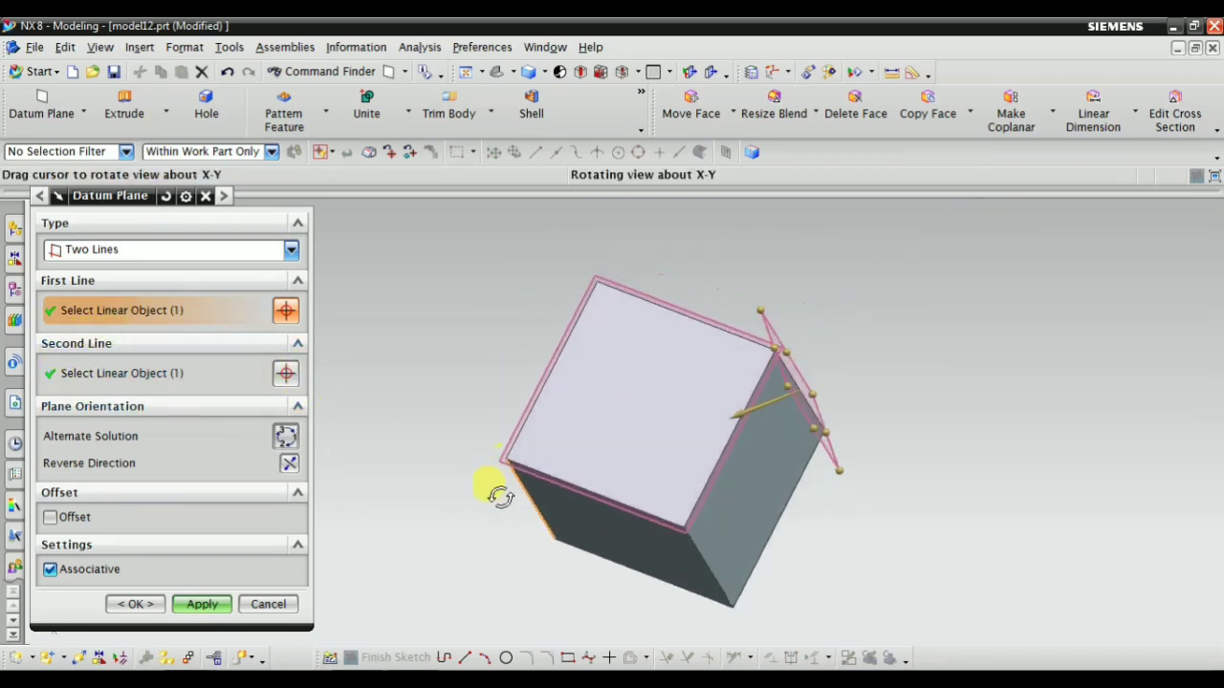
left_click(121, 373)
middle_click_drag(803, 427, 851, 383)
left_click(191, 373)
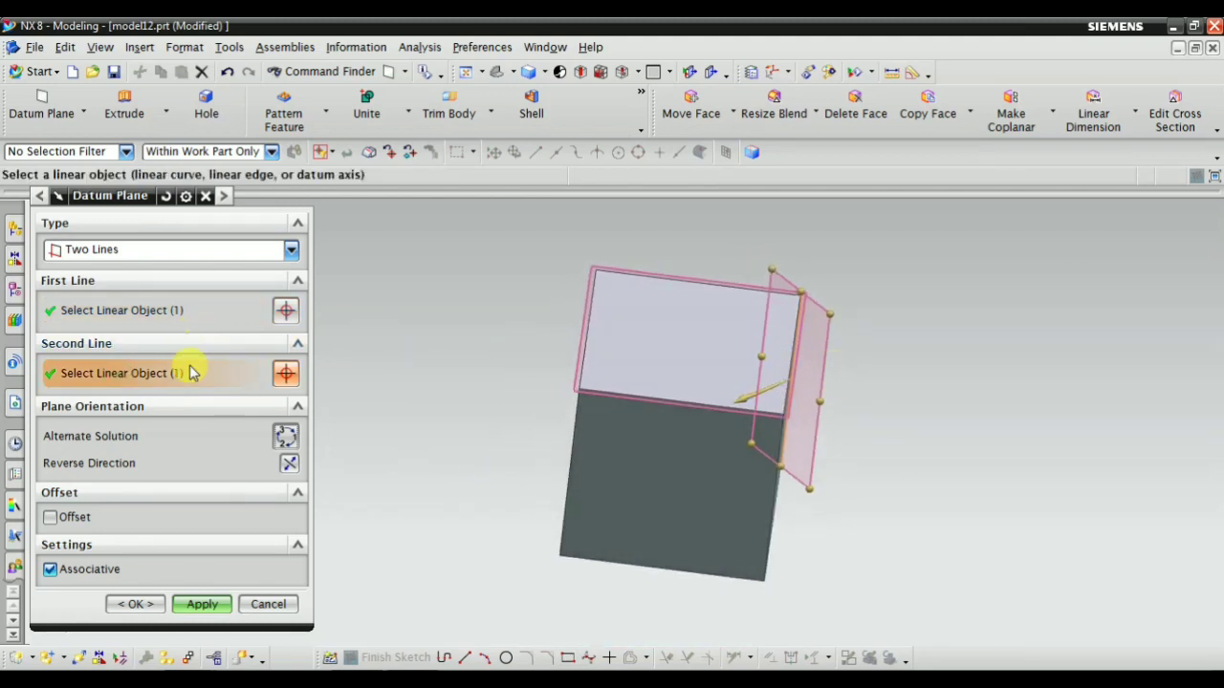
Cycle the previewed plane through the diagonal solution containing both lines to the solution through the first line
left_click(286, 436)
middle_click_drag(532, 484, 531, 442)
middle_click_drag(322, 426, 450, 483)
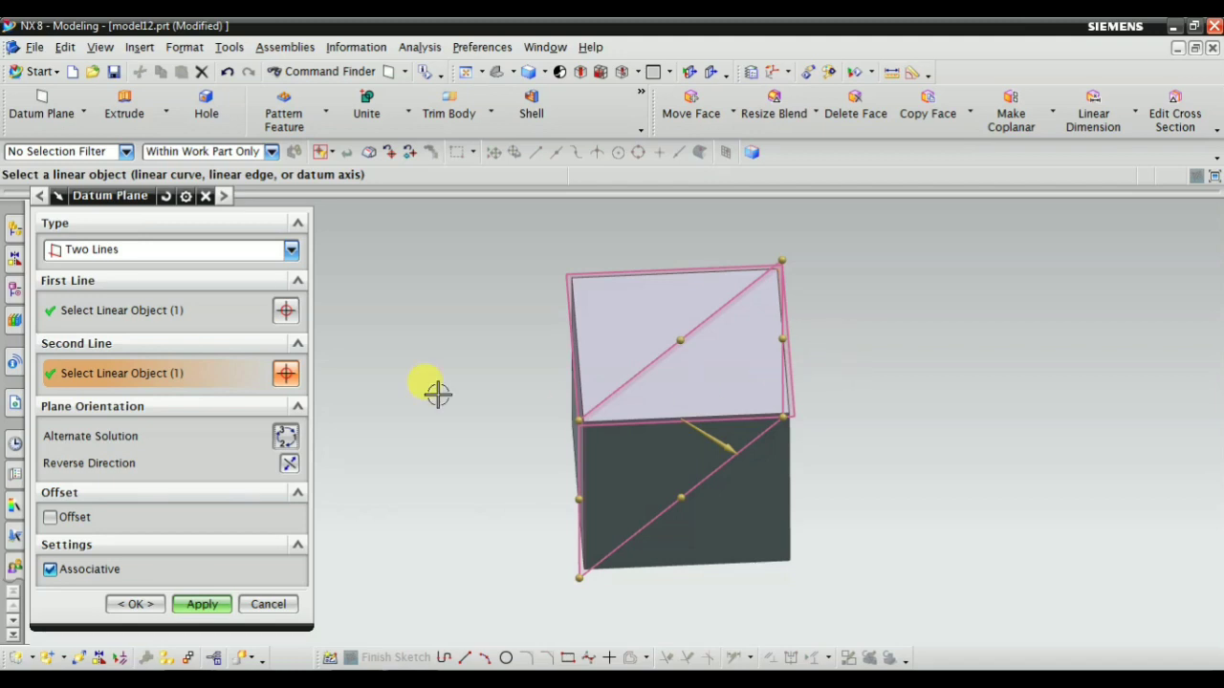
left_click(285, 436)
middle_click_drag(489, 467, 402, 437)
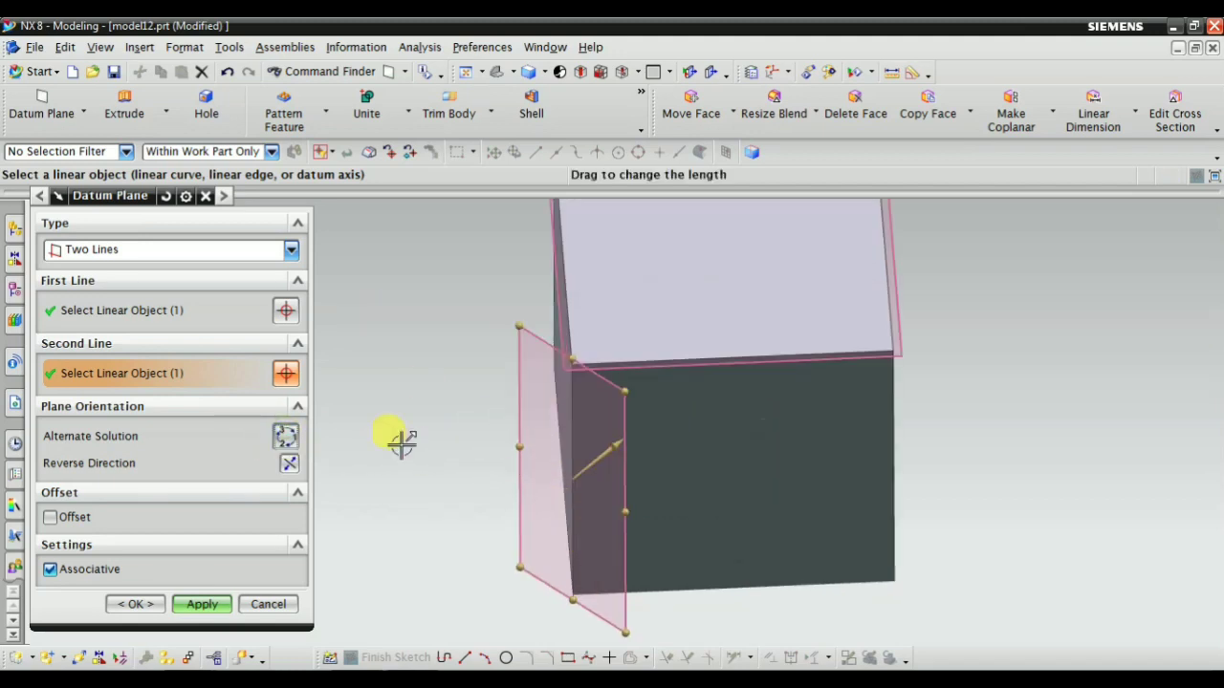
Check the first line, switch the preview to the solution through the second line, and check that line as well
left_click(87, 310)
middle_click_drag(505, 443, 468, 437)
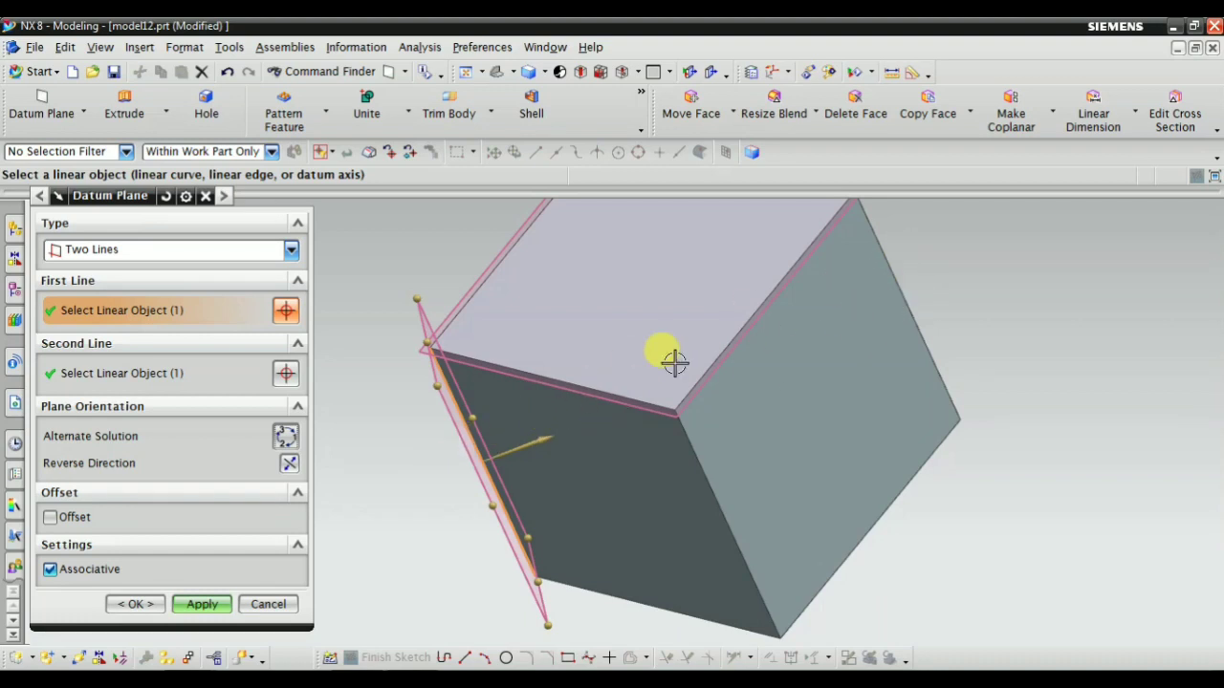
middle_click_drag(885, 380, 913, 396)
scroll(609, 530, "down", 2)
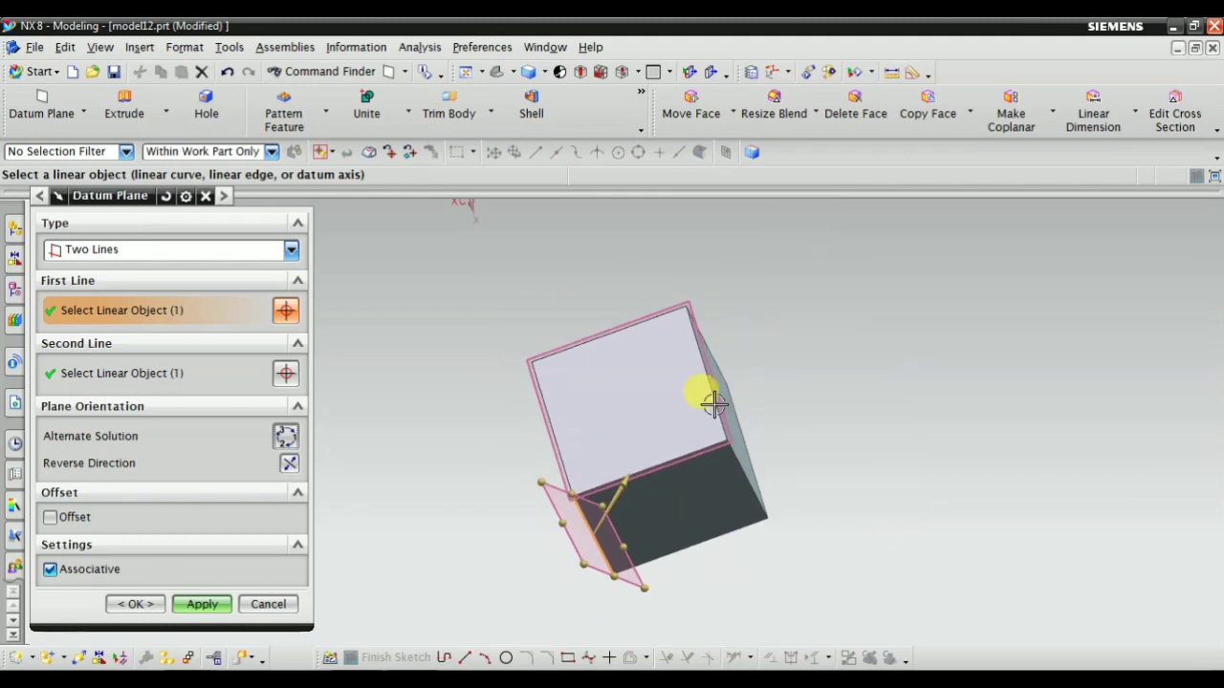
left_click(285, 436)
middle_click_drag(505, 406, 478, 392)
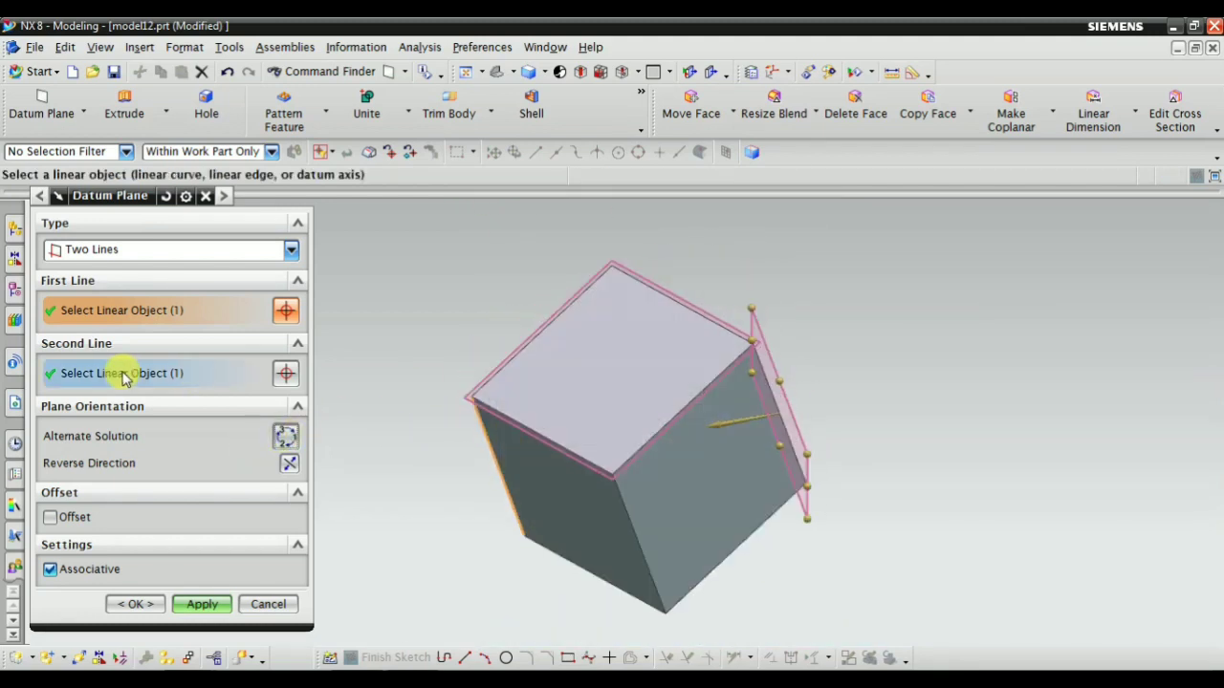
left_click(120, 373)
scroll(738, 427, "up", 2)
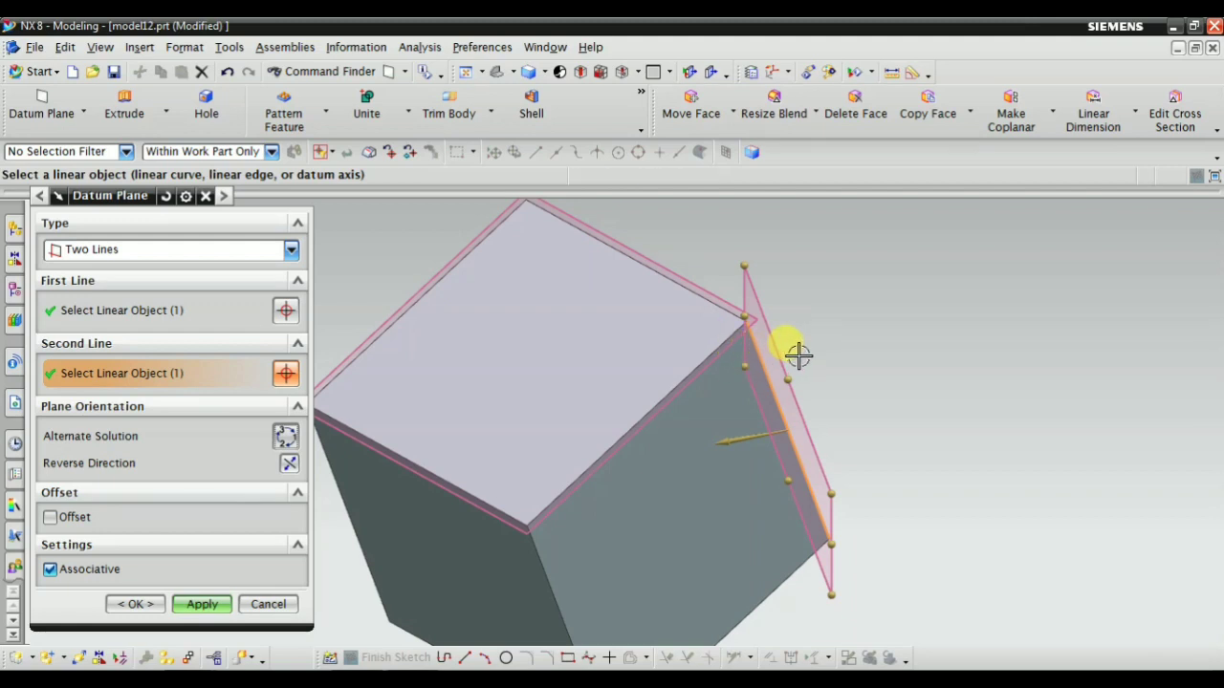
scroll(906, 350, "down", 3)
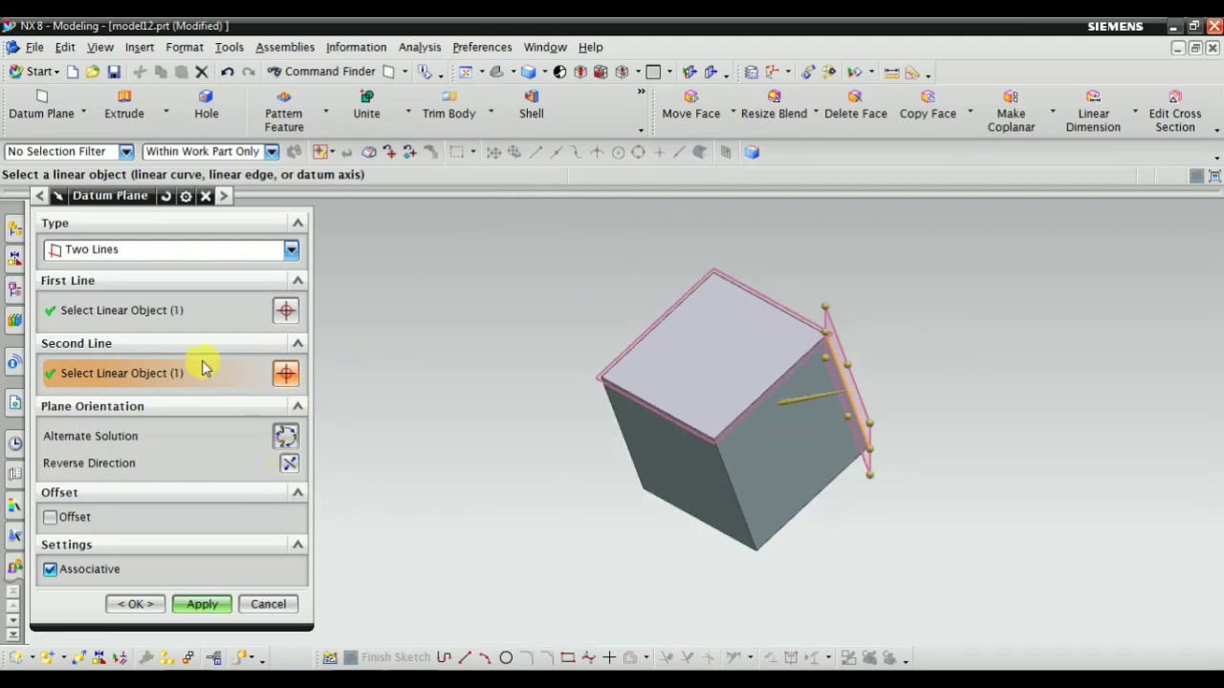
Preview the two-line plane with the offset option at 57 mm and turn the offset off again
left_click(50, 517)
scroll(623, 437, "up", 3)
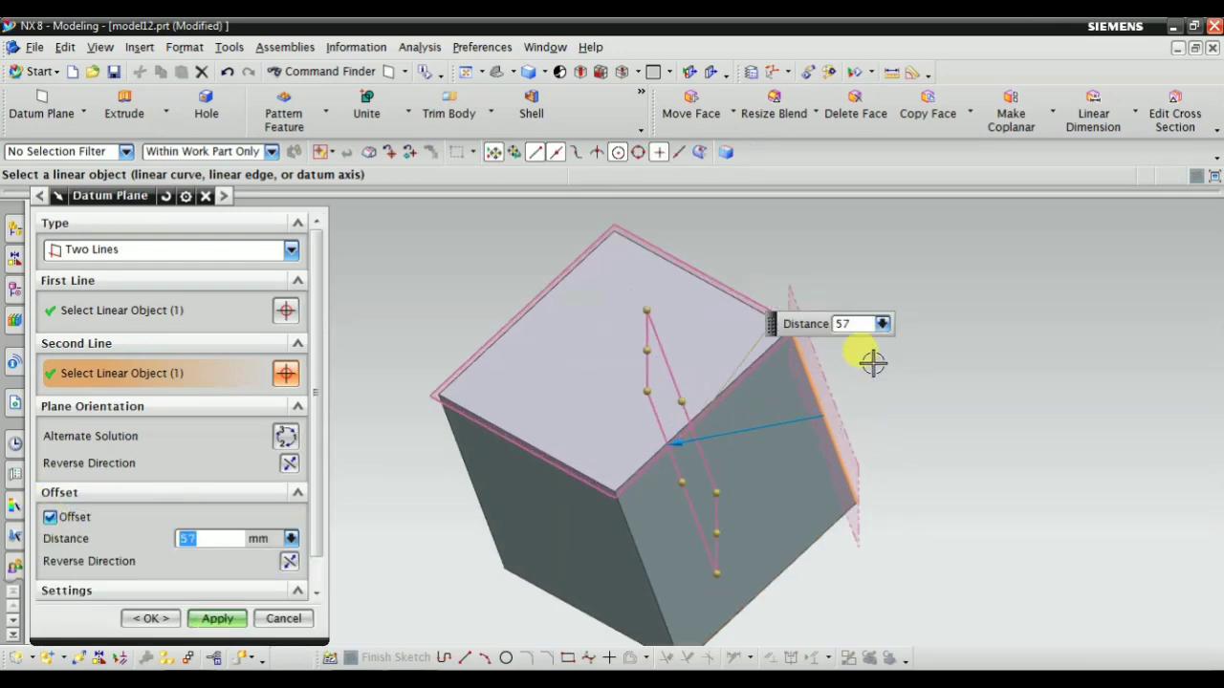
scroll(52, 507, "down", 1)
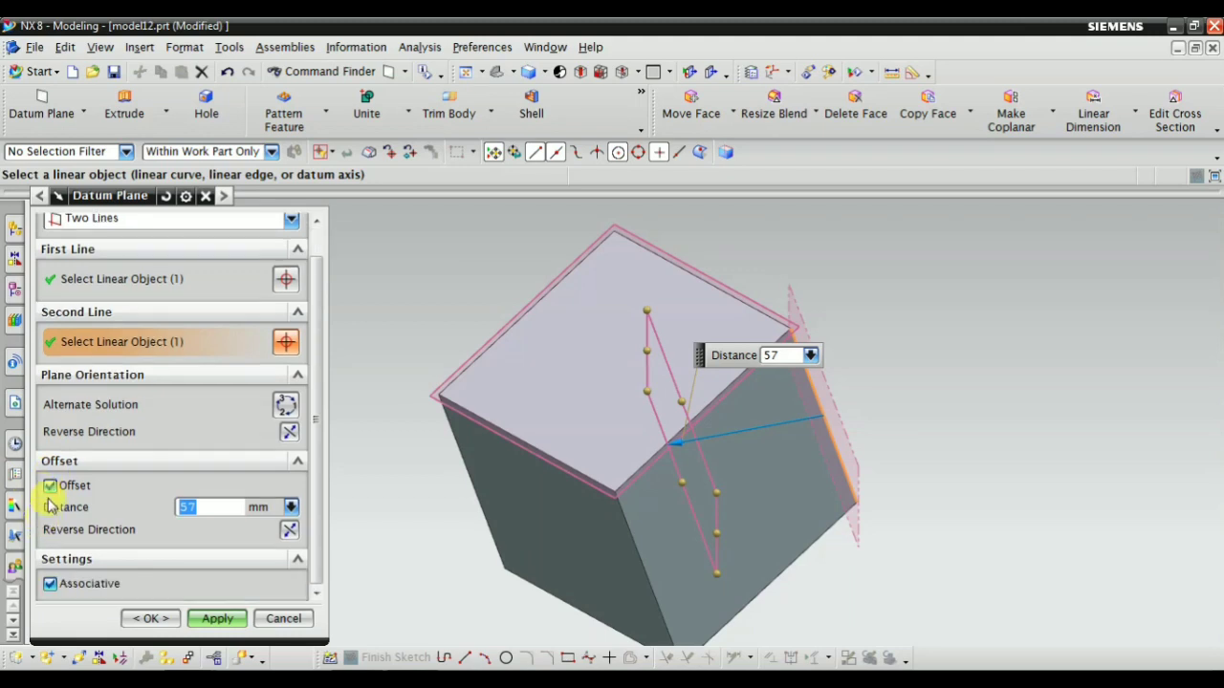
left_click(49, 487)
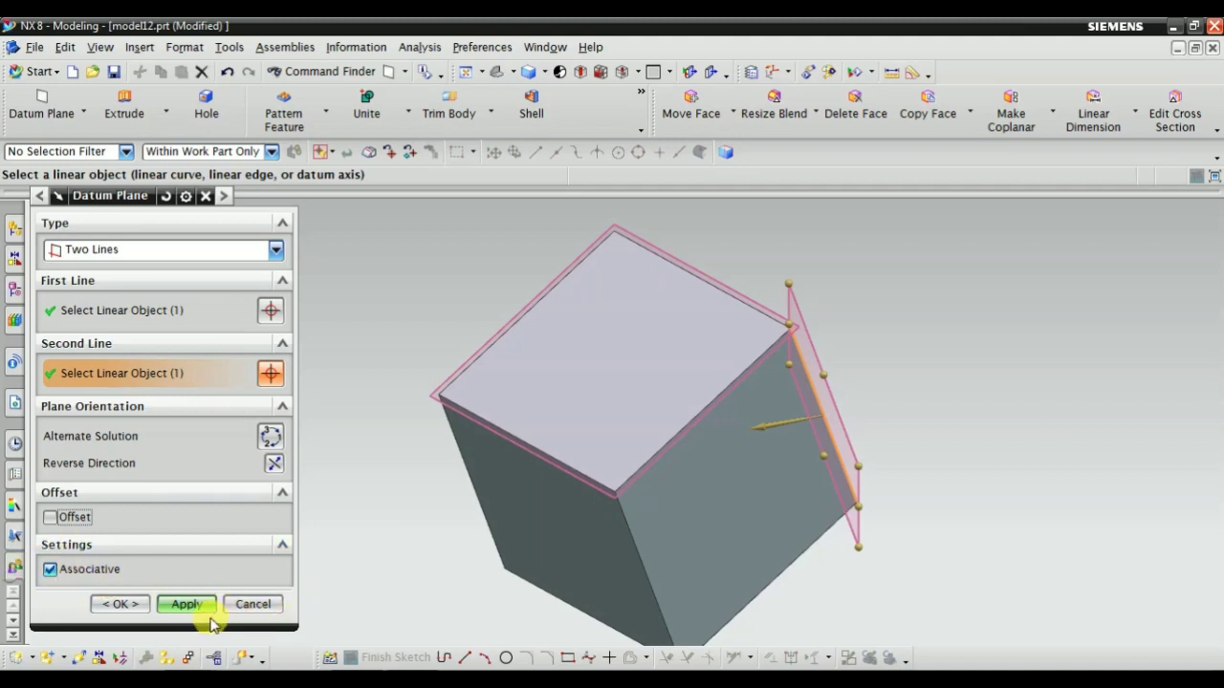
Create the two-line plane through the block's edge and switch the plane type to Tangent
left_click(172, 606)
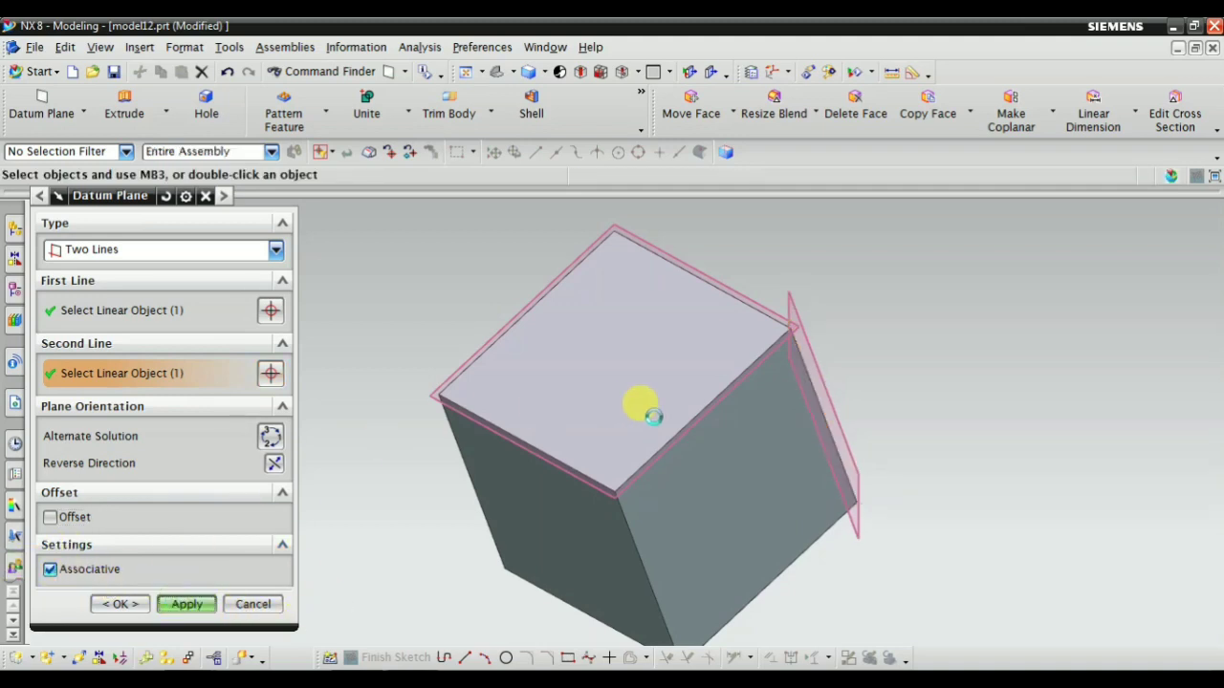
left_click(96, 249)
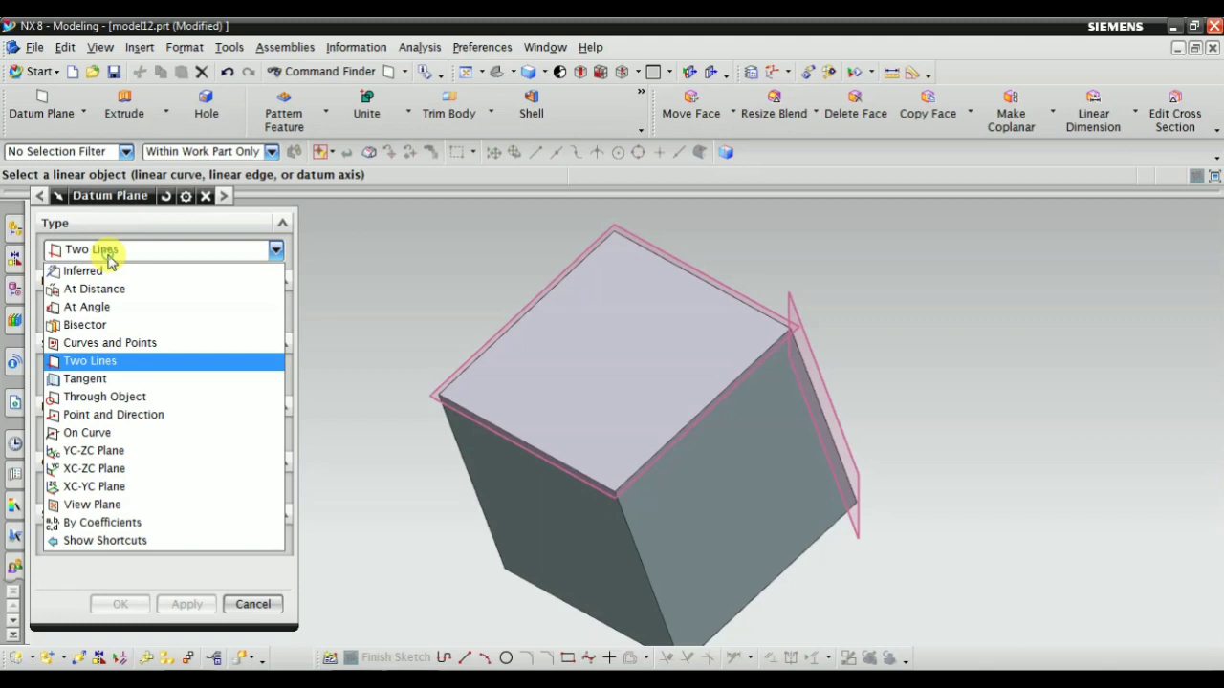
left_click(96, 380)
Select the smaller cylinder's curved face as the reference geometry of the tangent plane
scroll(470, 372, "down", 3)
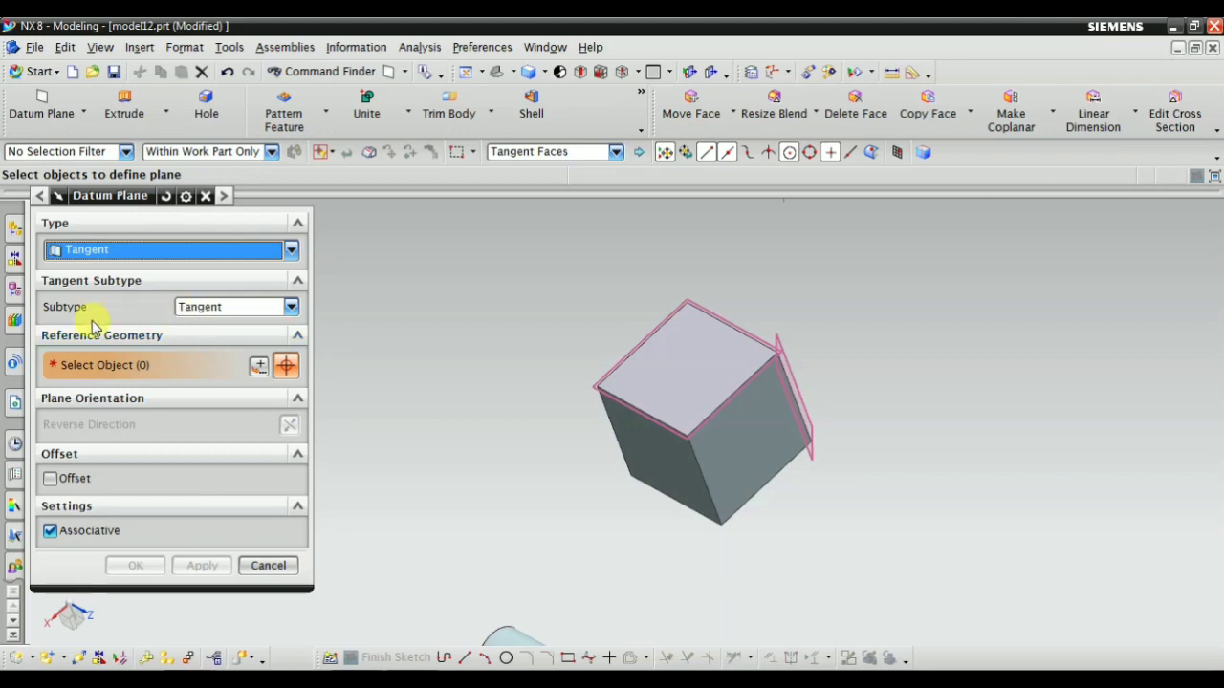
scroll(612, 346, "down", 4)
scroll(513, 607, "up", 2)
middle_click_drag(563, 506, 741, 454)
scroll(815, 437, "down", 5)
scroll(662, 499, "up", 4)
middle_click_drag(806, 490, 849, 462)
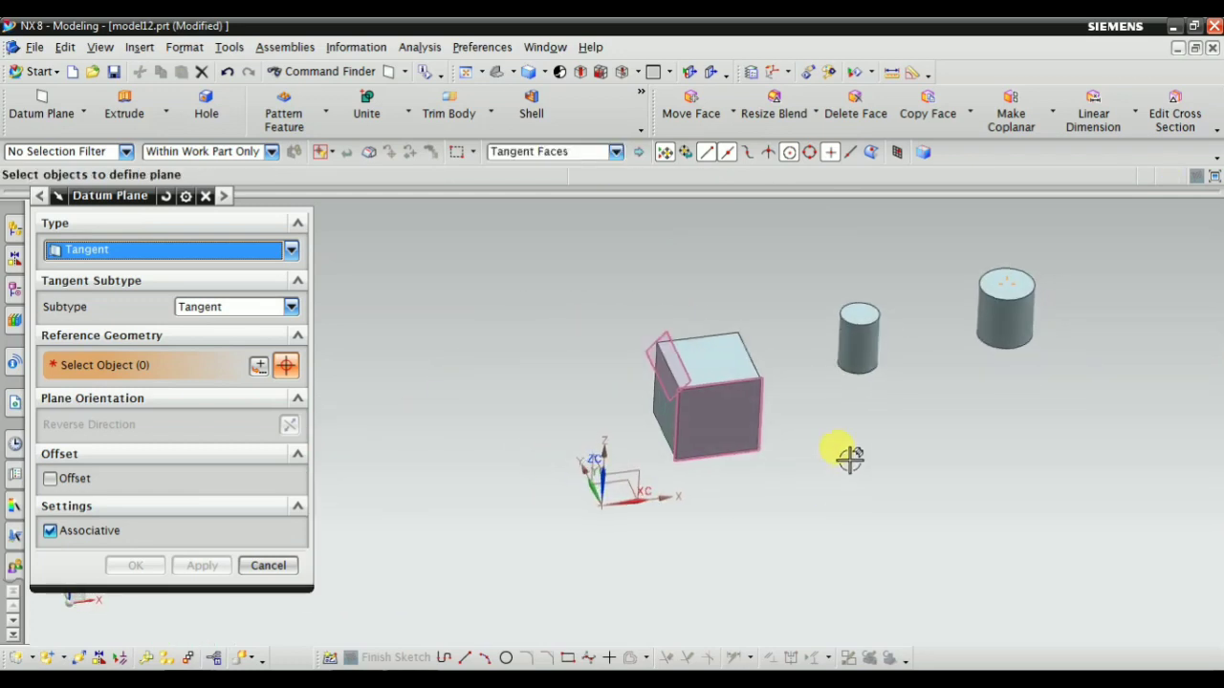
scroll(1010, 239, "up", 3)
middle_click_drag(814, 515, 787, 514)
scroll(574, 470, "down", 3)
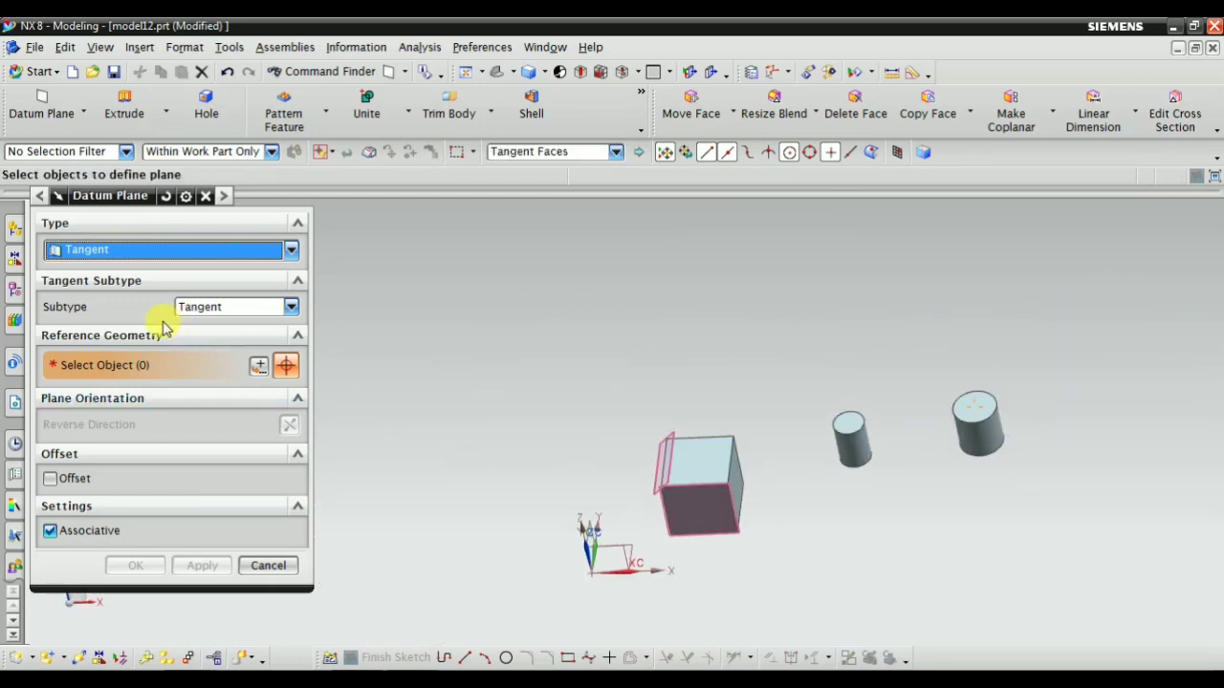
middle_click_drag(734, 550, 813, 507)
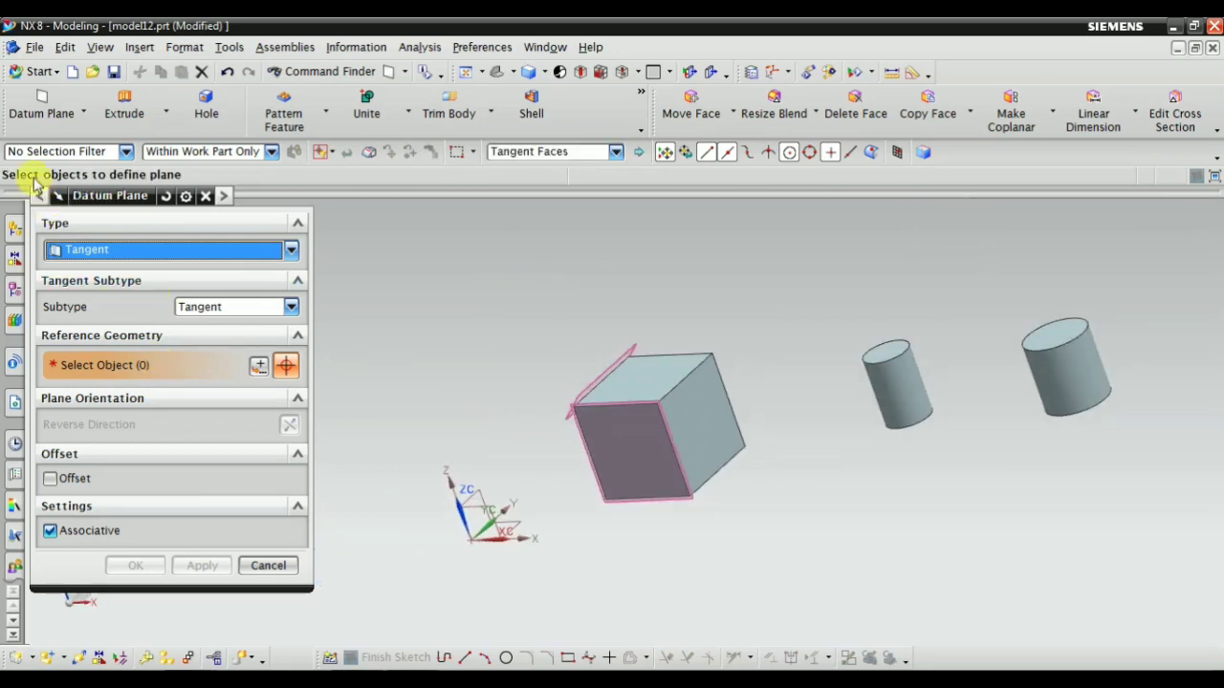
scroll(813, 418, "down", 5)
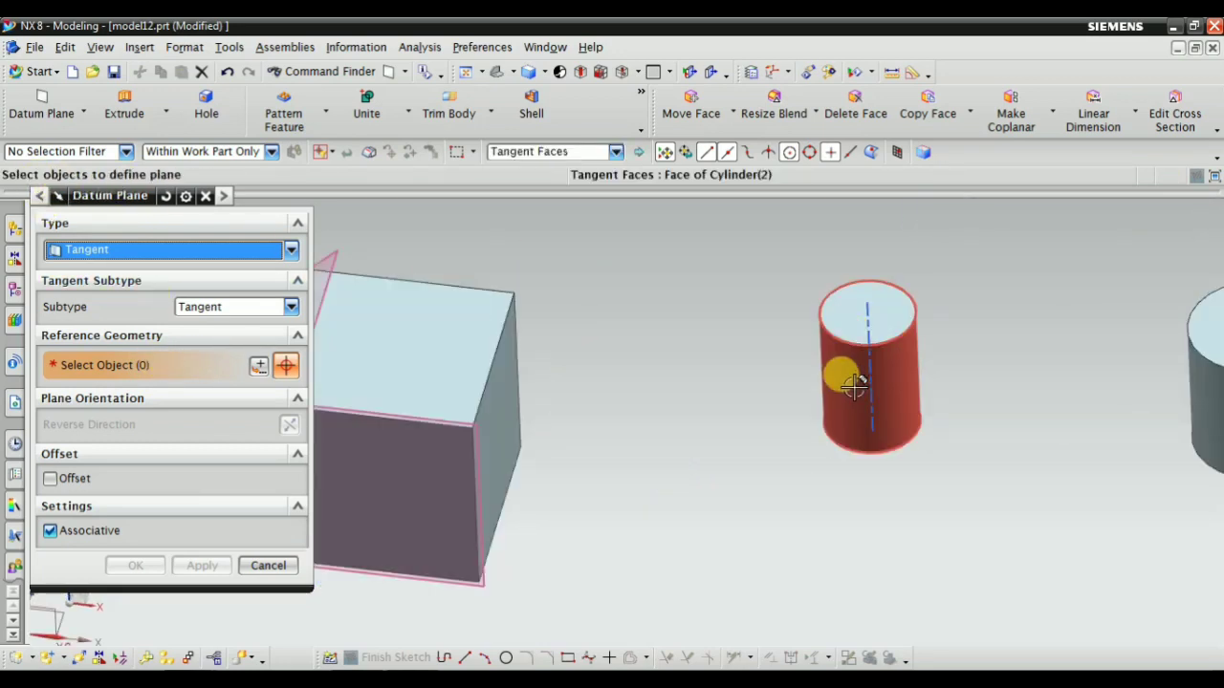
left_click(847, 361)
scroll(820, 521, "up", 3)
middle_click_drag(850, 494, 782, 418)
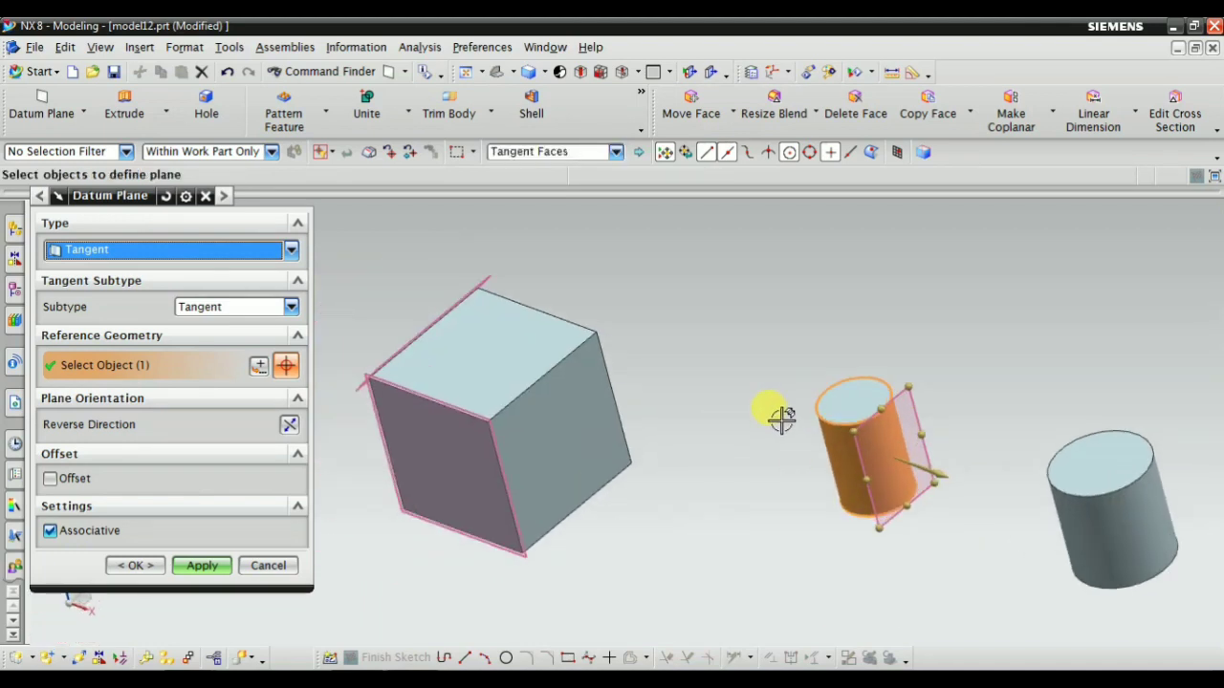
Keep the Tangent subtype and add the larger cylinder's curved face as the second reference, inspecting the plane's contact with both
left_click(212, 314)
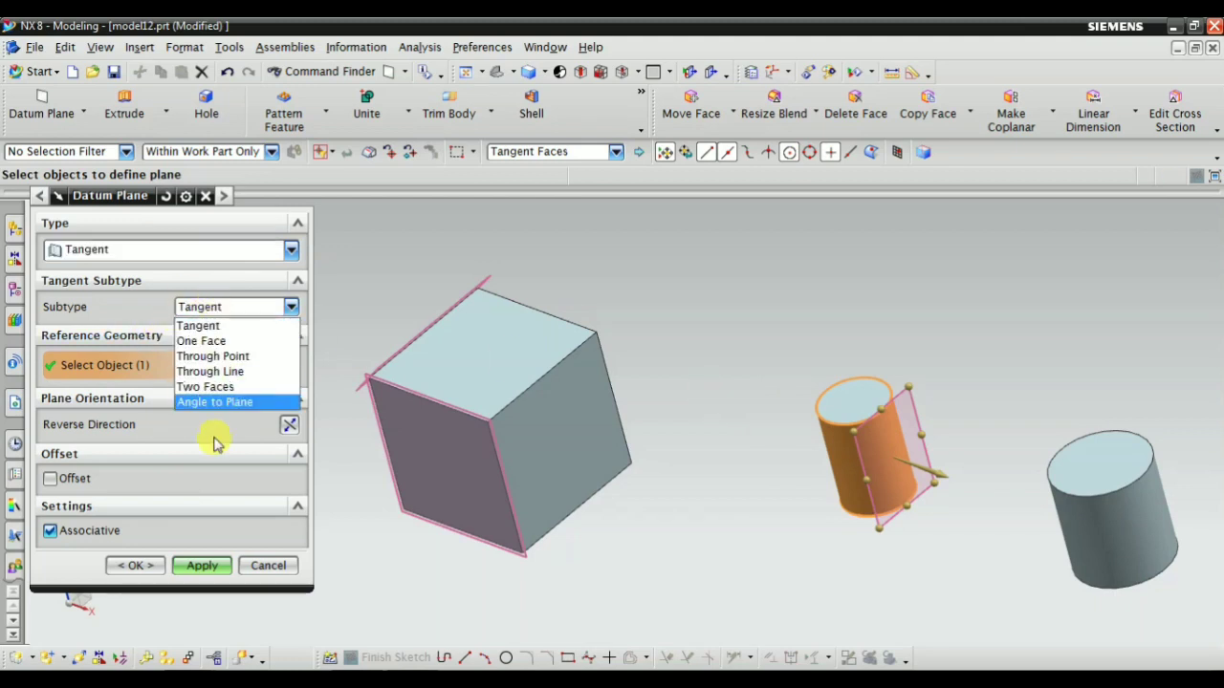
left_click(205, 323)
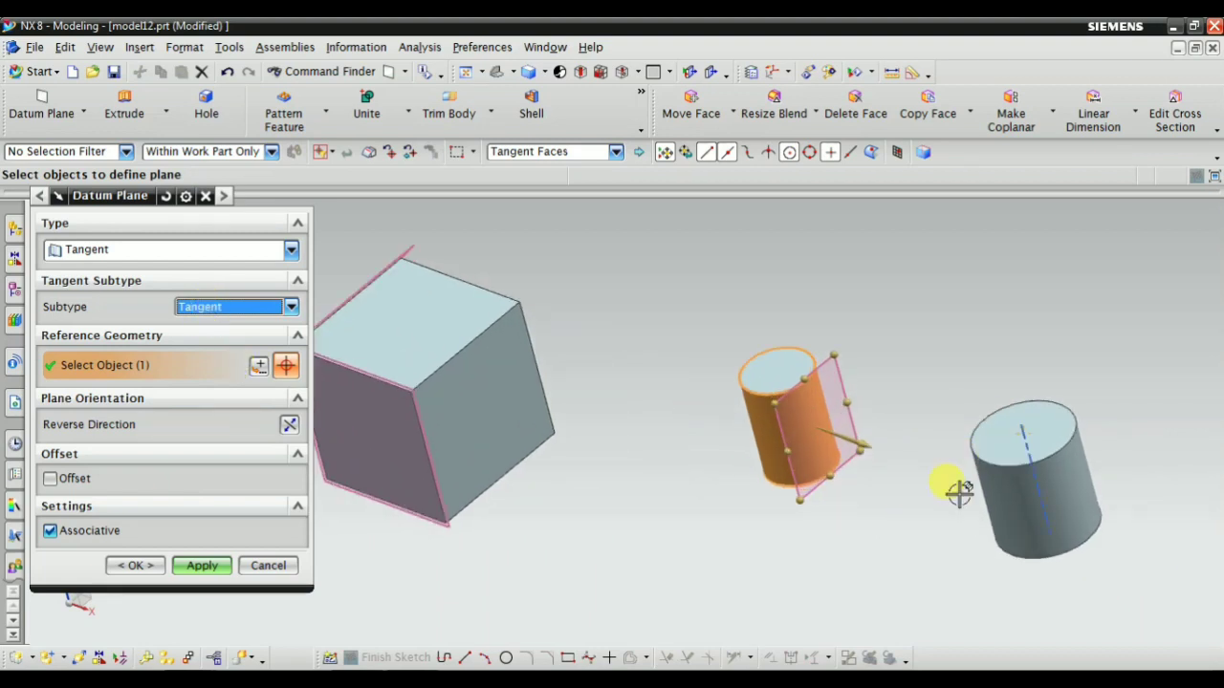
left_click(1071, 507)
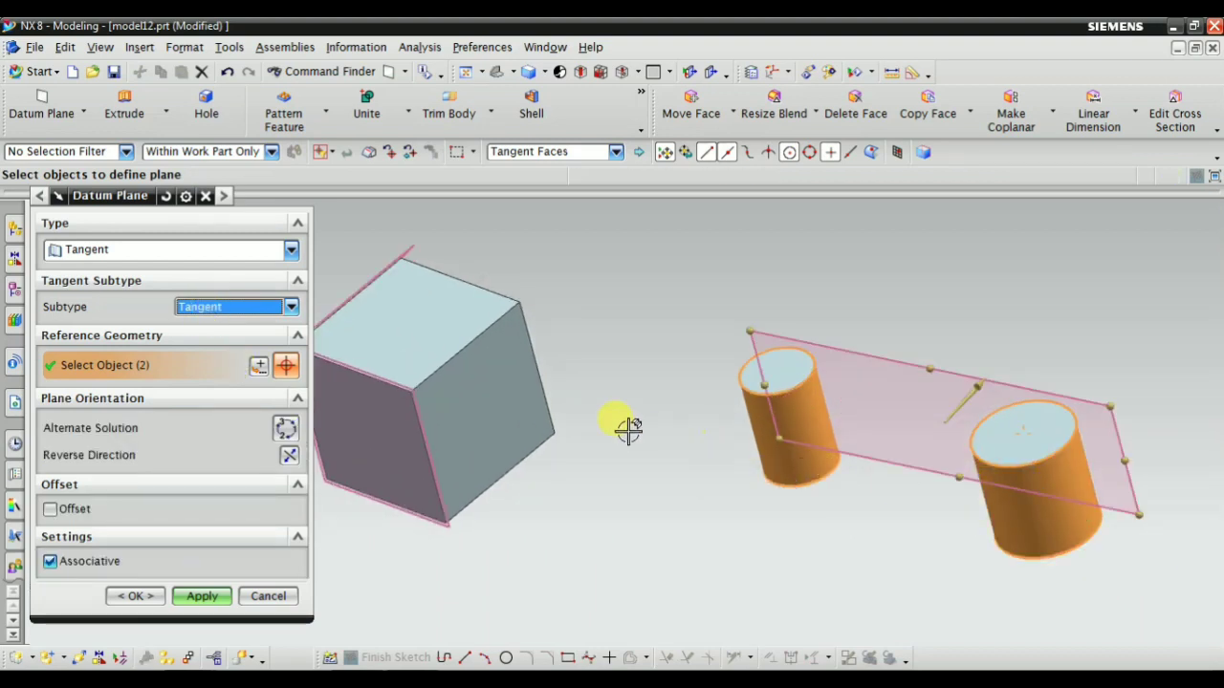
middle_click_drag(628, 430, 612, 393)
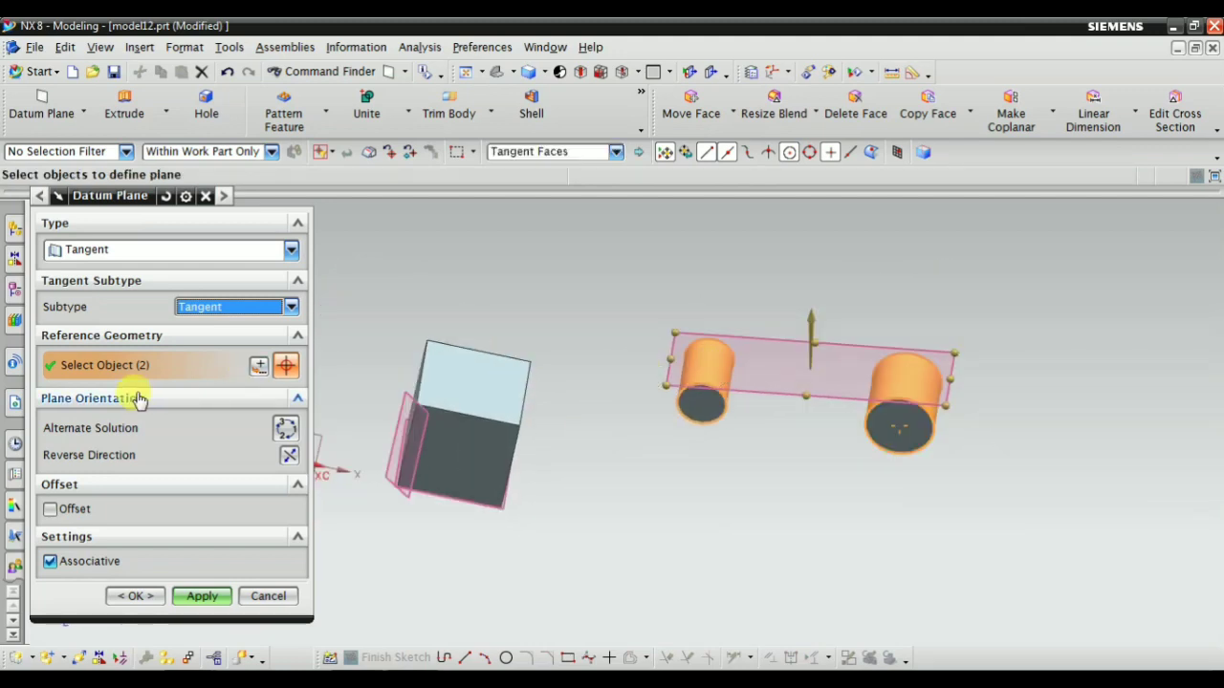
middle_click_drag(688, 454, 759, 358)
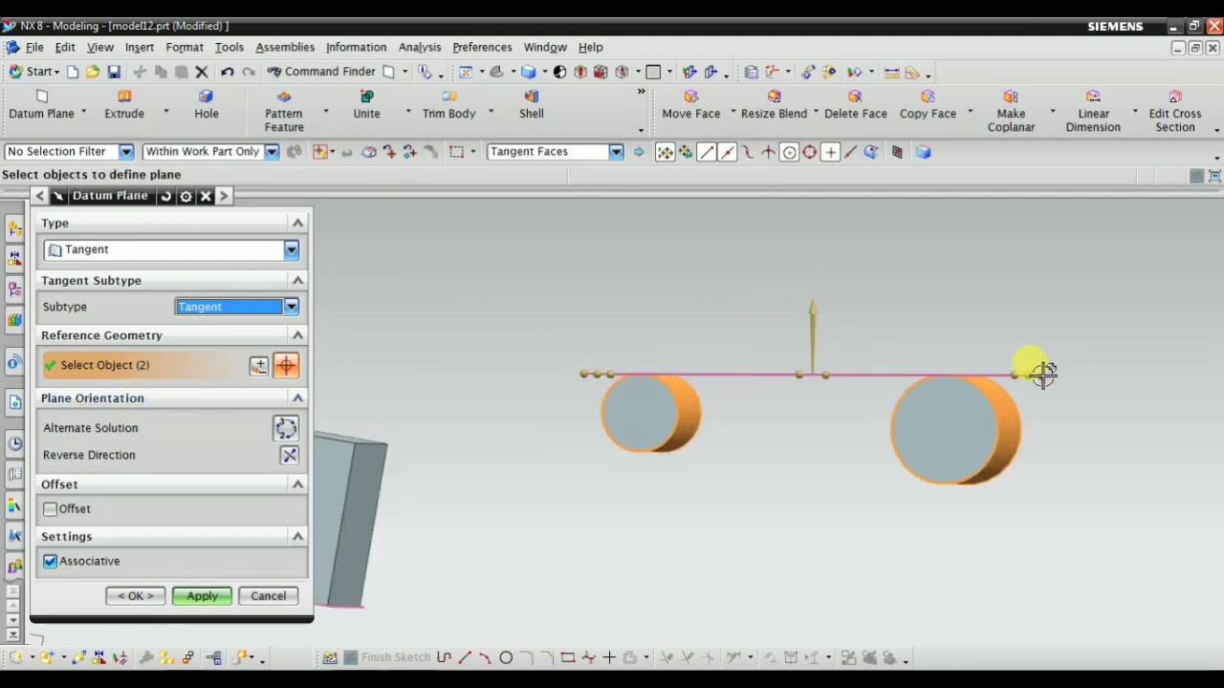
mouse_move(764, 436)
middle_mouse_down()
mouse_move(814, 503)
mouse_move(790, 450)
mouse_move(755, 432)
middle_mouse_up()
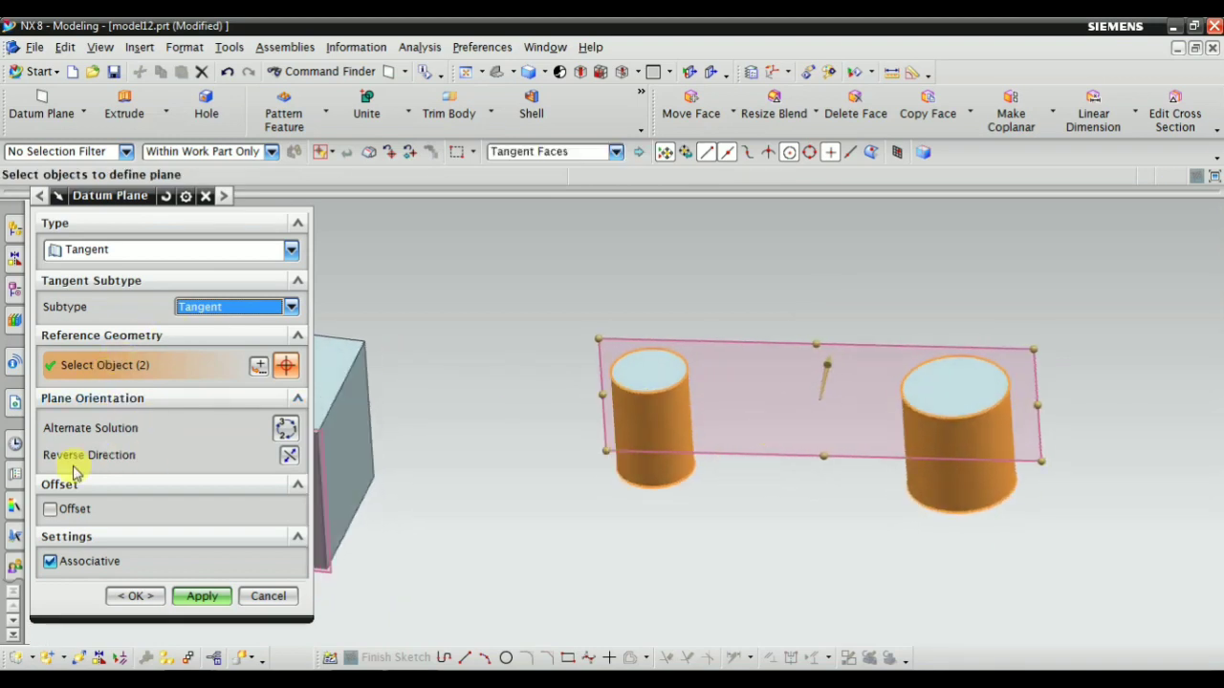
Cycle the tangent plane's alternate solutions to the one crossing between the two cylinders and reverse its direction
left_click(285, 429)
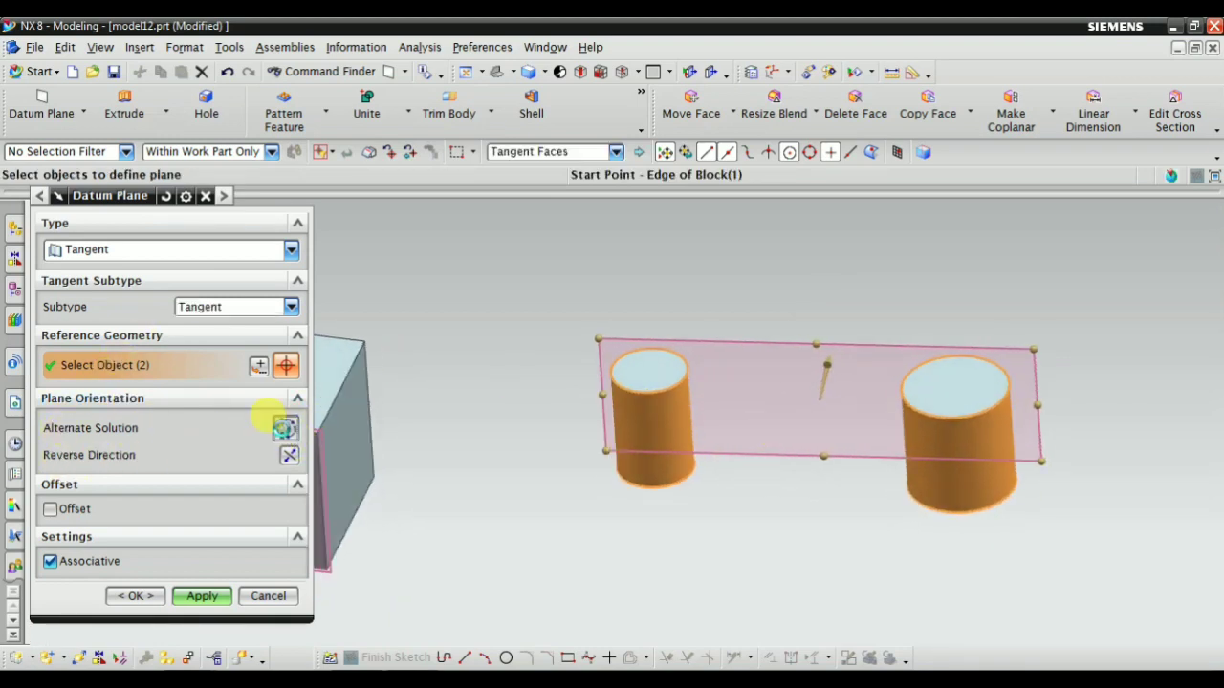
middle_click_drag(634, 530, 626, 564)
middle_click_drag(746, 449, 518, 457)
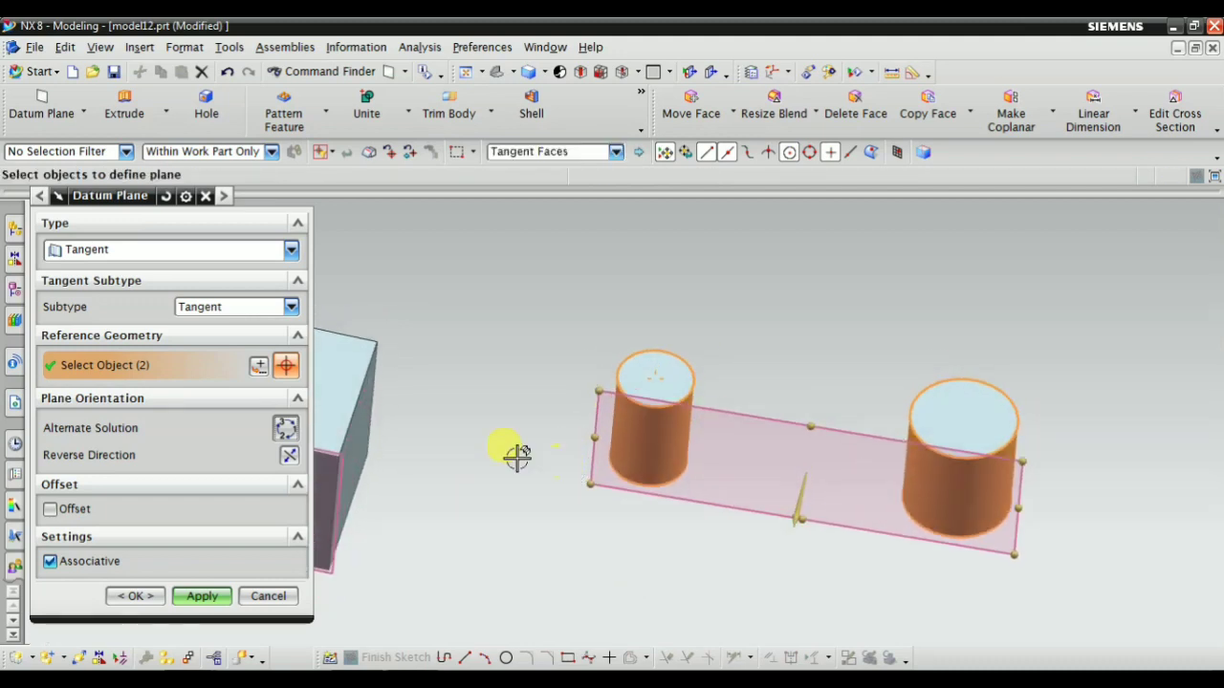
left_click(283, 435)
middle_click_drag(581, 432, 590, 437)
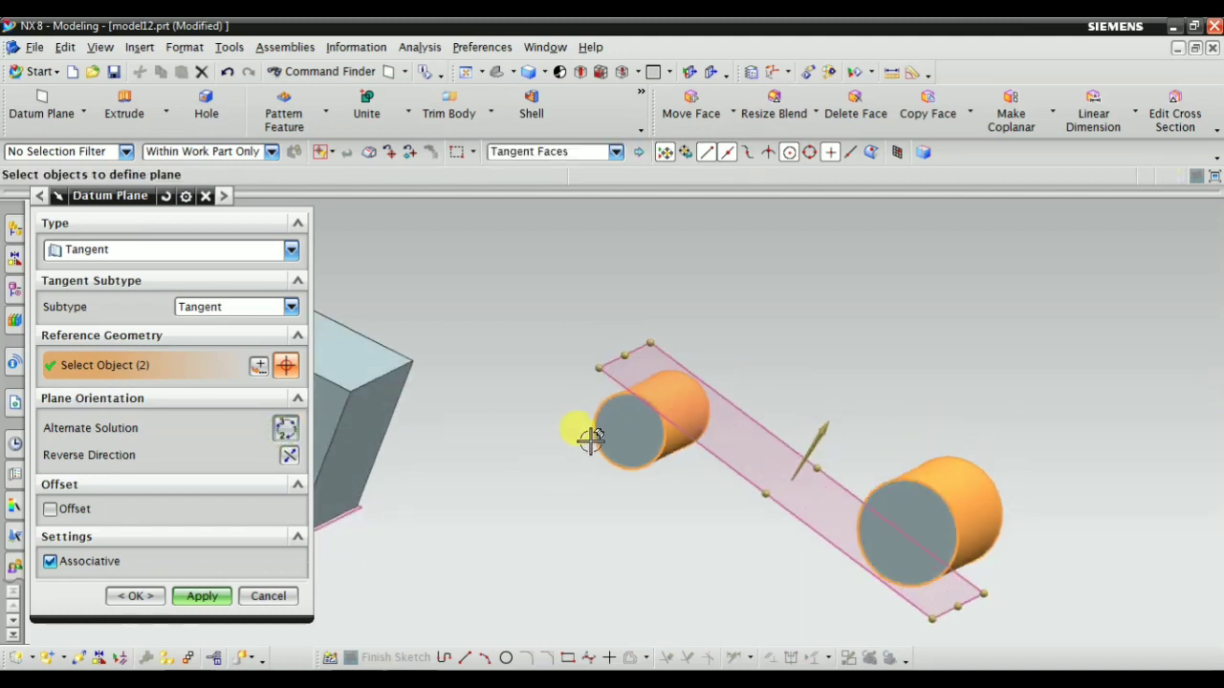
middle_click_drag(771, 465, 778, 424)
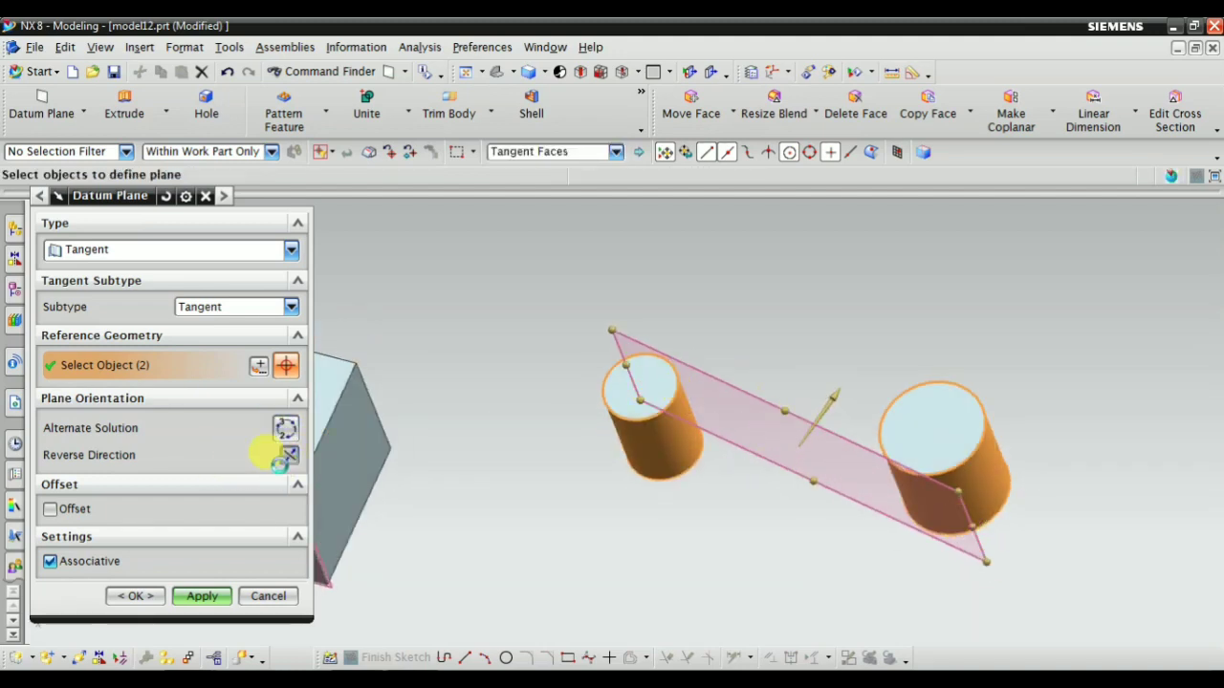
Switch the tangent subtype to One Face and select the smaller cylinder's curved face as the reference
left_click(210, 310)
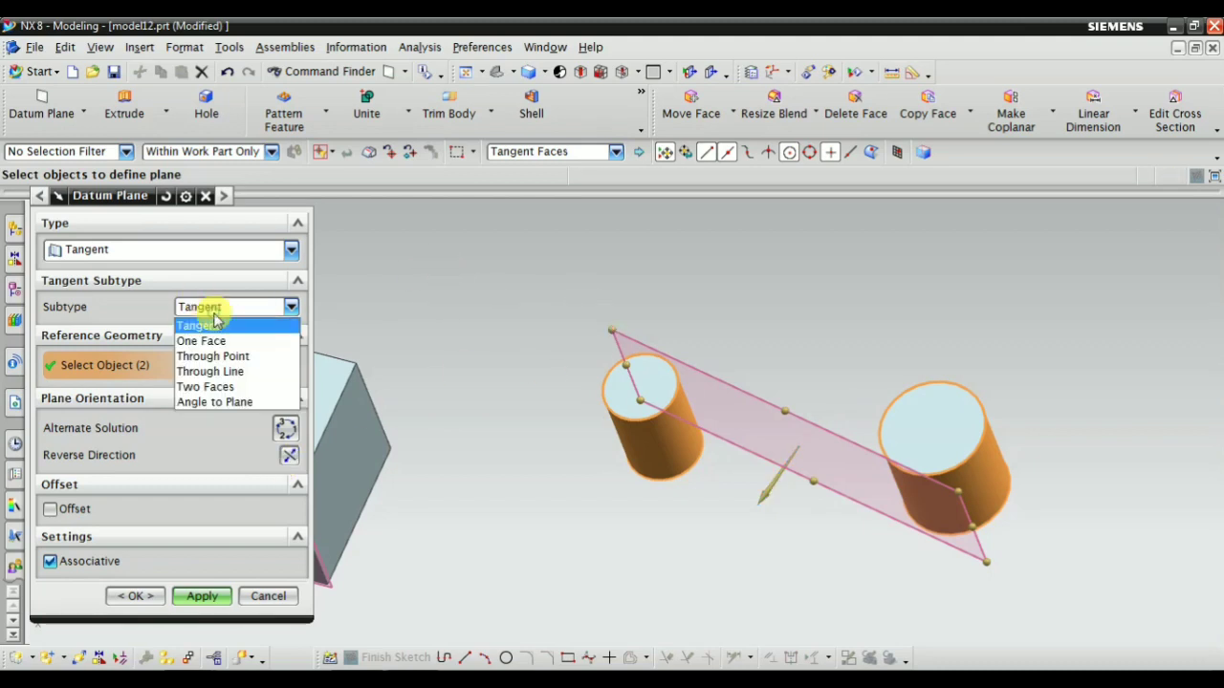
left_click(212, 342)
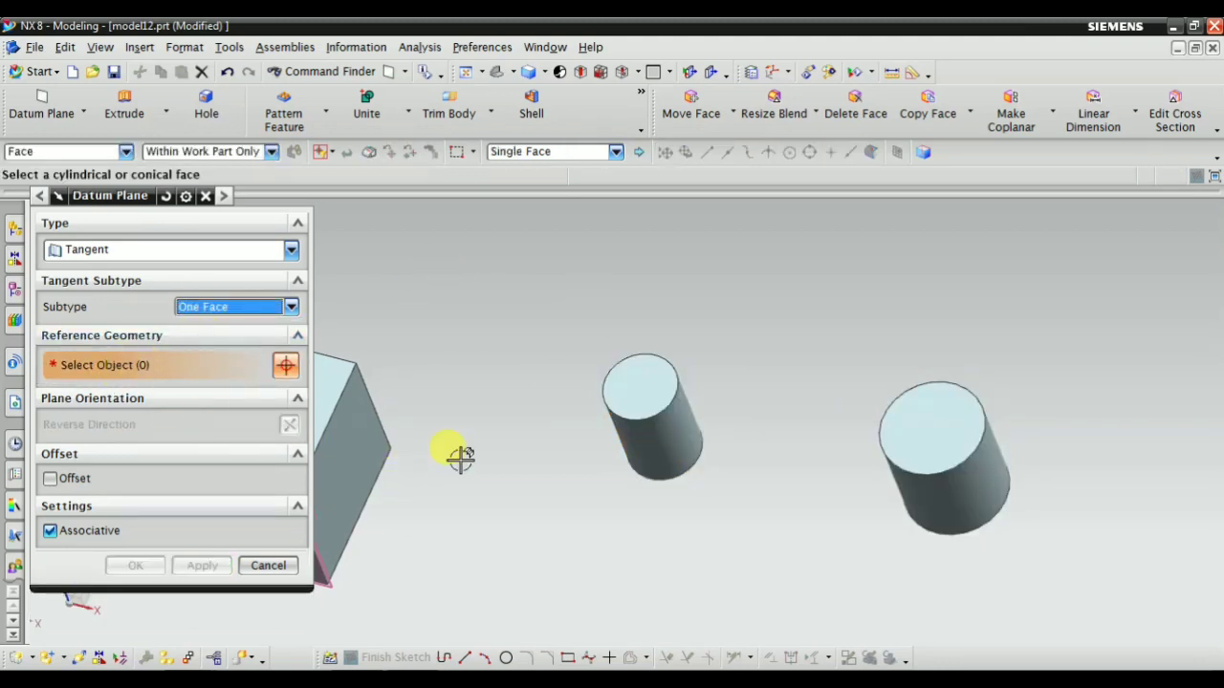
middle_click_drag(460, 457, 634, 412)
left_click(659, 406)
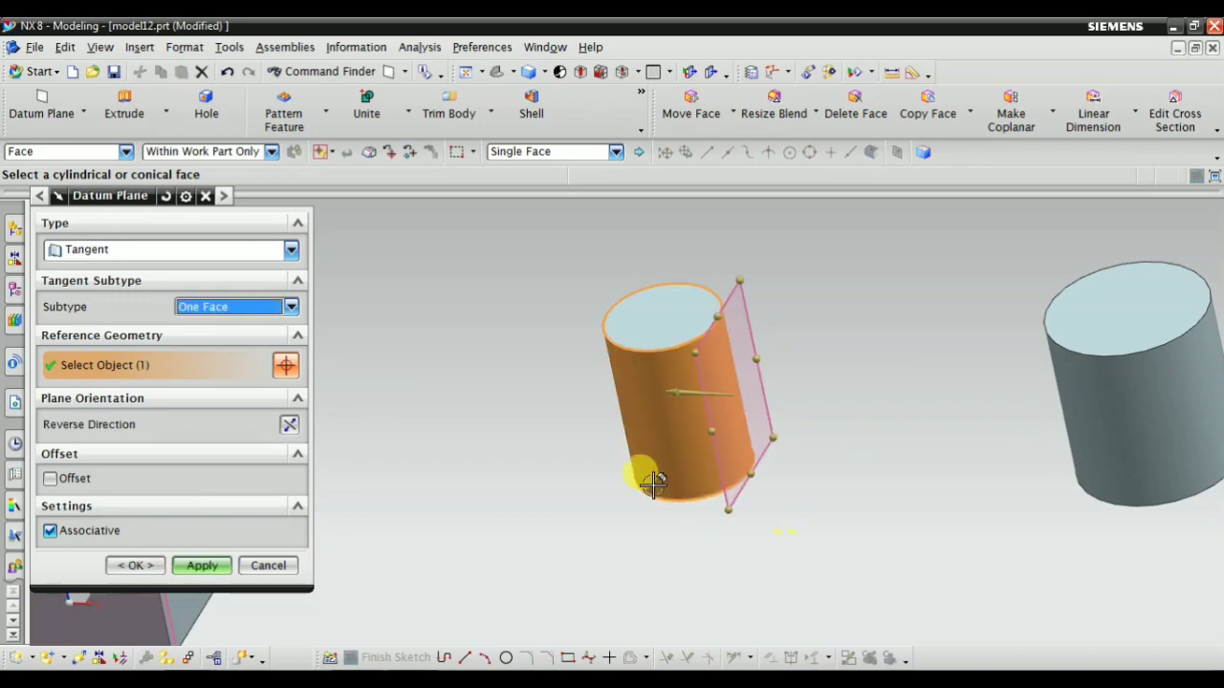
Check the one-face tangent plane on the smaller cylinder from several views and create it
scroll(613, 427, "down", 5)
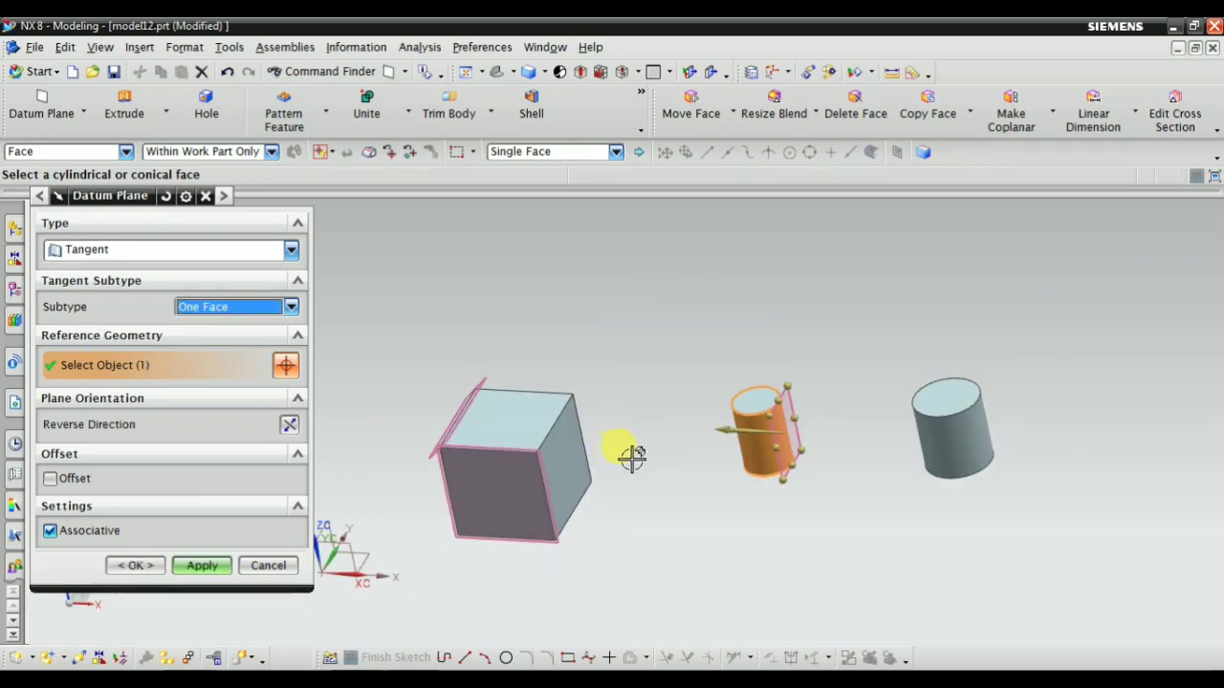
middle_click_drag(711, 522, 737, 541)
scroll(956, 521, "down", 3)
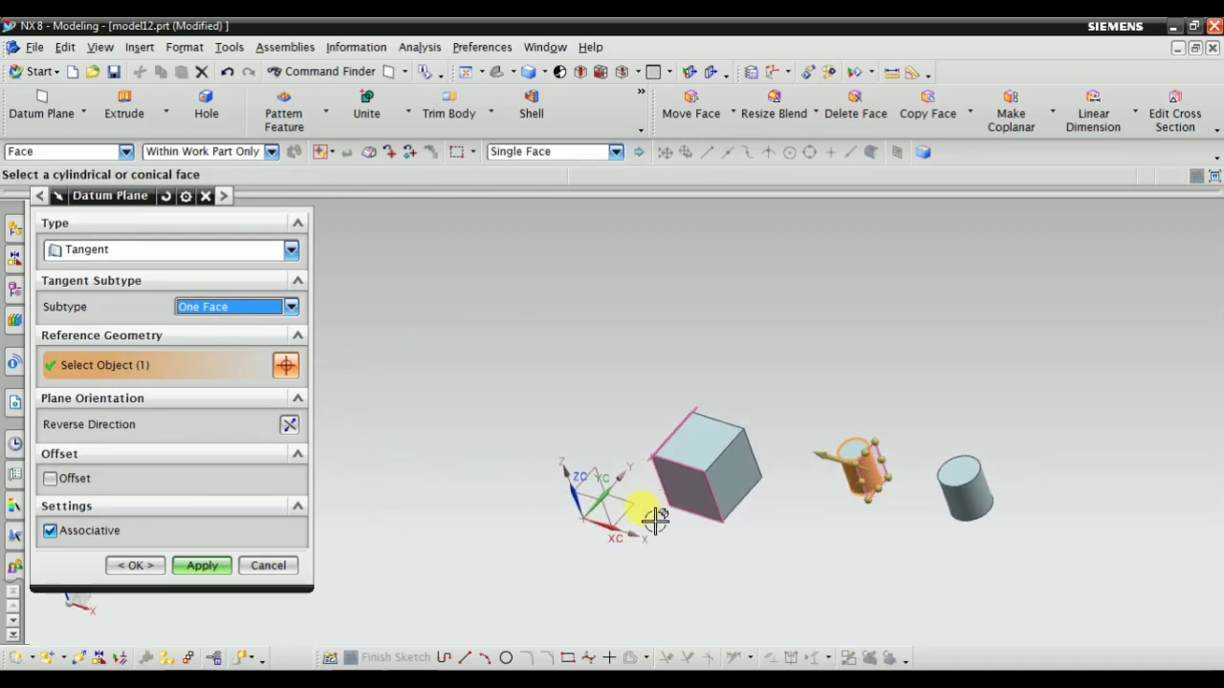
scroll(670, 522, "up", 2)
scroll(1031, 434, "up", 1)
scroll(1006, 432, "up", 1)
scroll(784, 533, "down", 2)
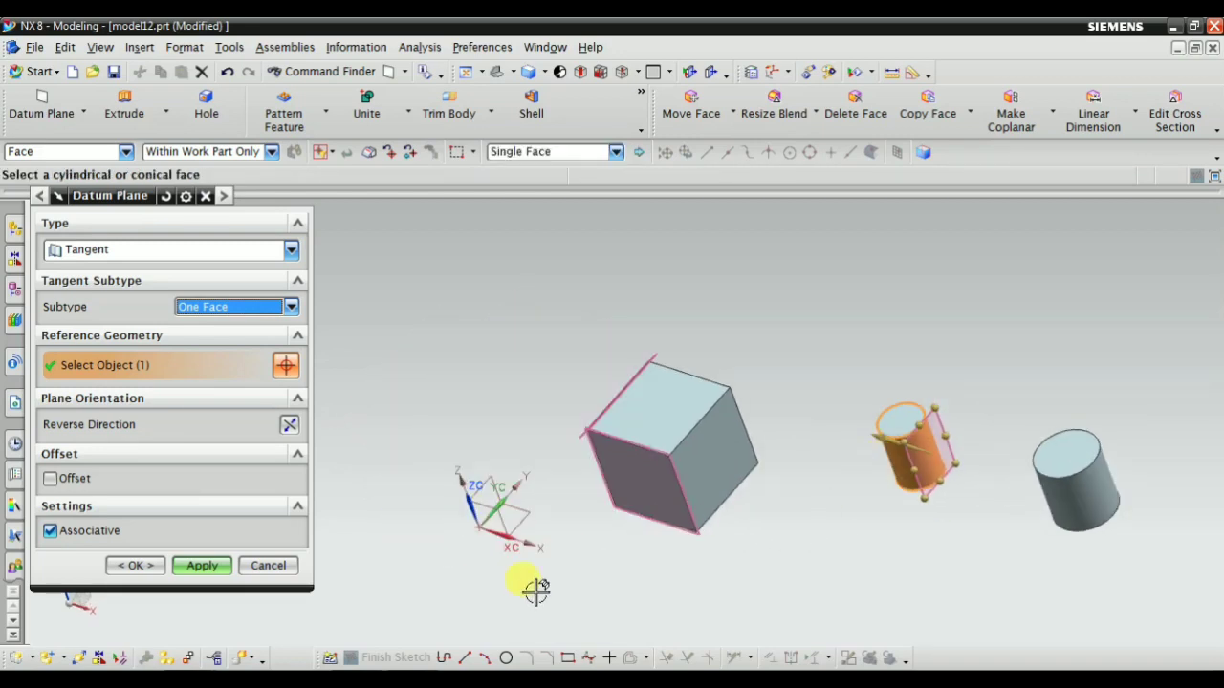
middle_click_drag(530, 534, 629, 409)
scroll(600, 440, "down", 2)
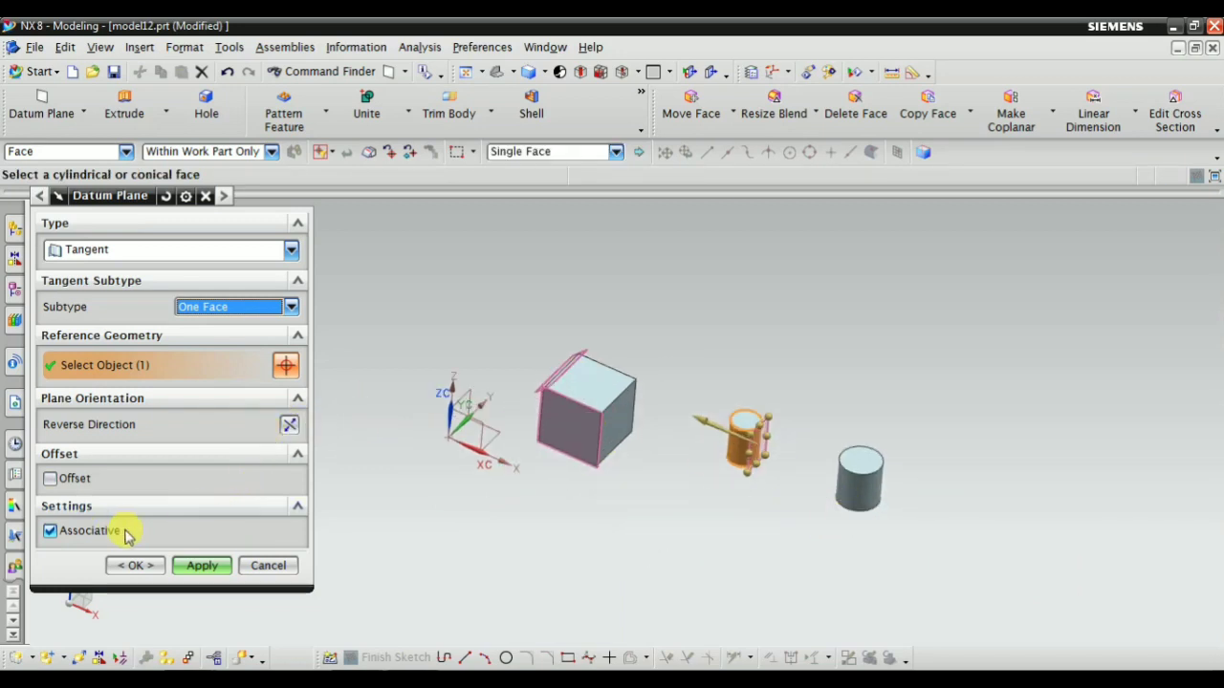
left_click(210, 565)
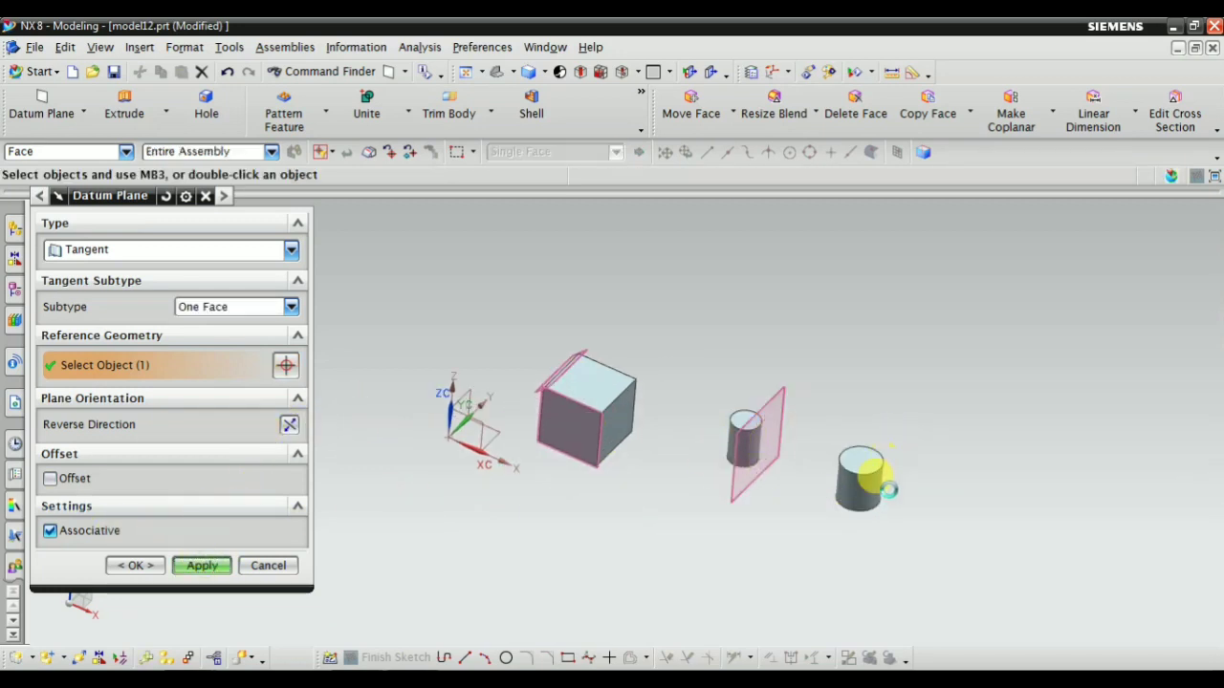
Create another One Face tangent plane on the larger cylinder's curved face
scroll(819, 500, "up", 5)
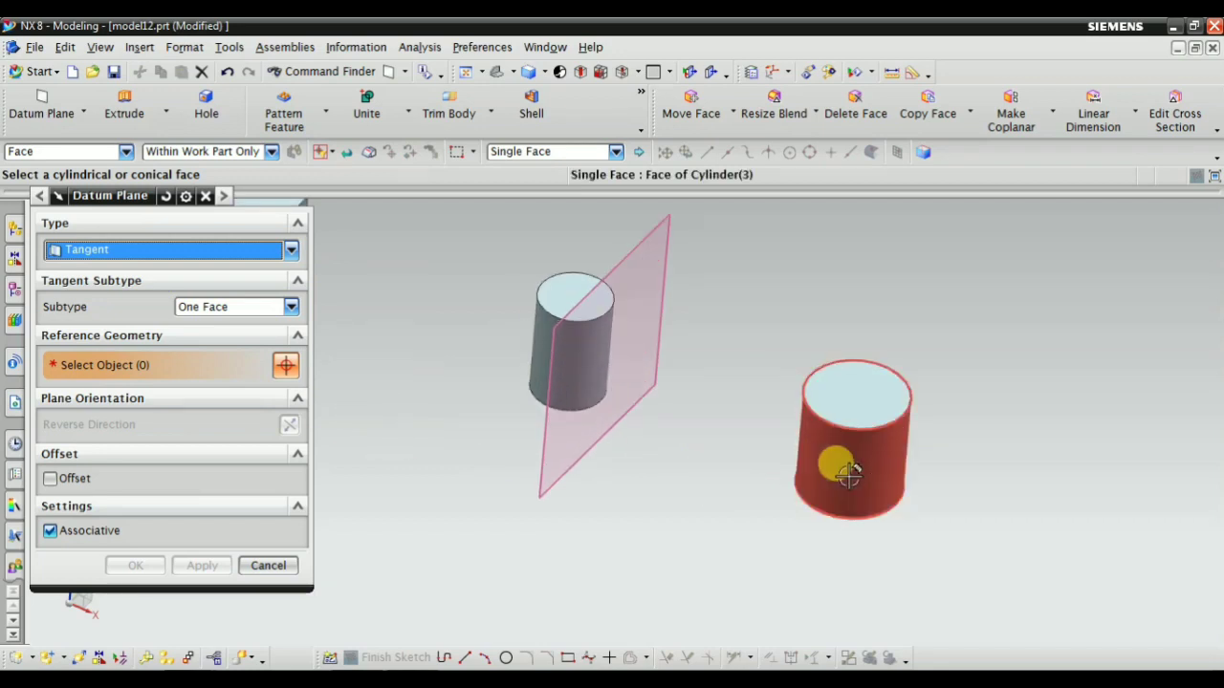
left_click(836, 467)
scroll(820, 494, "down", 4)
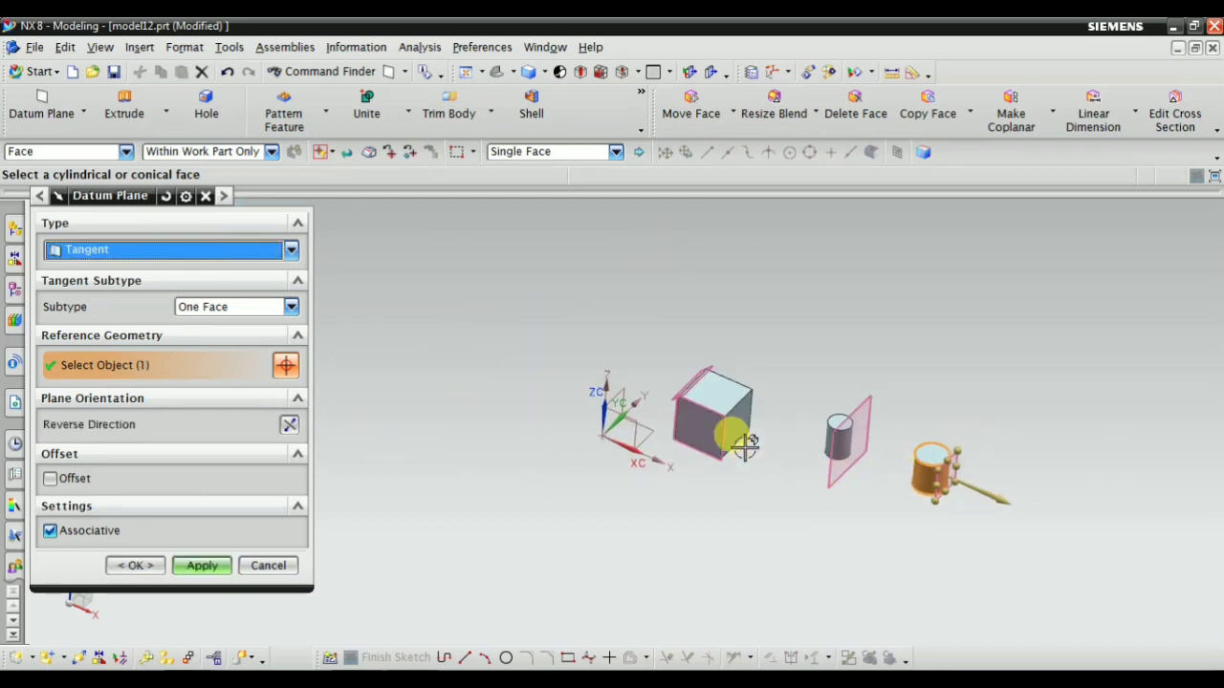
left_click(184, 566)
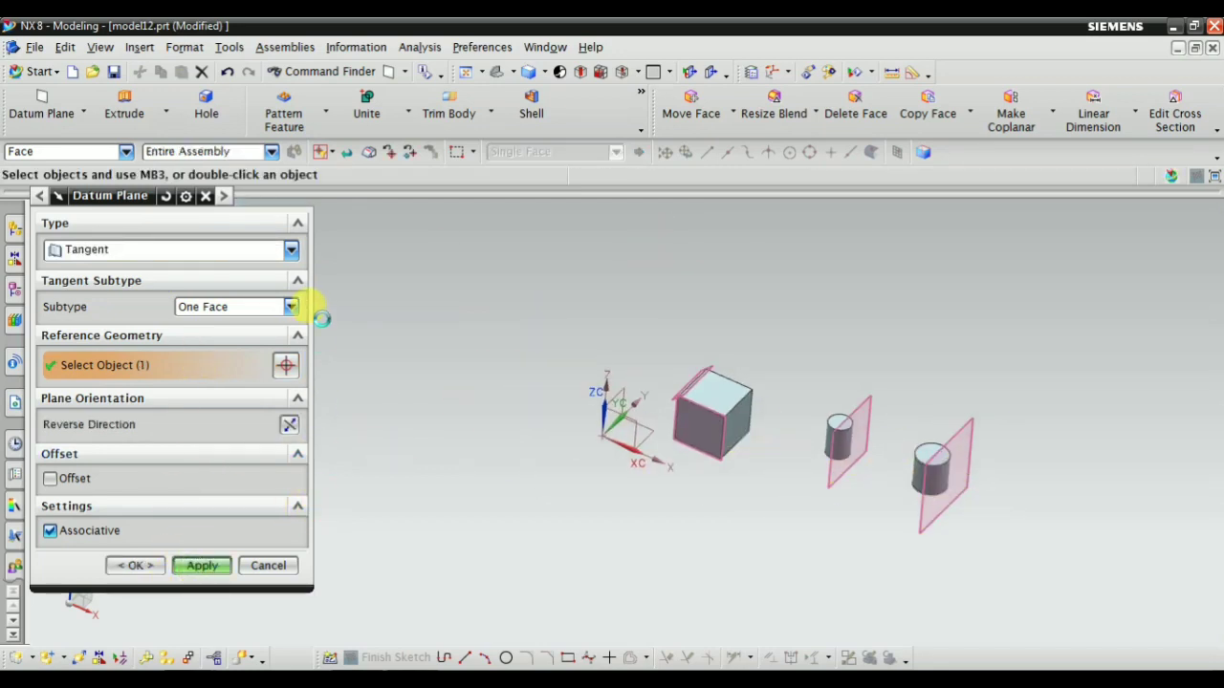
Set the tangent subtype to Through Point, select the smaller cylinder's curved face and activate the point specification
left_click(200, 307)
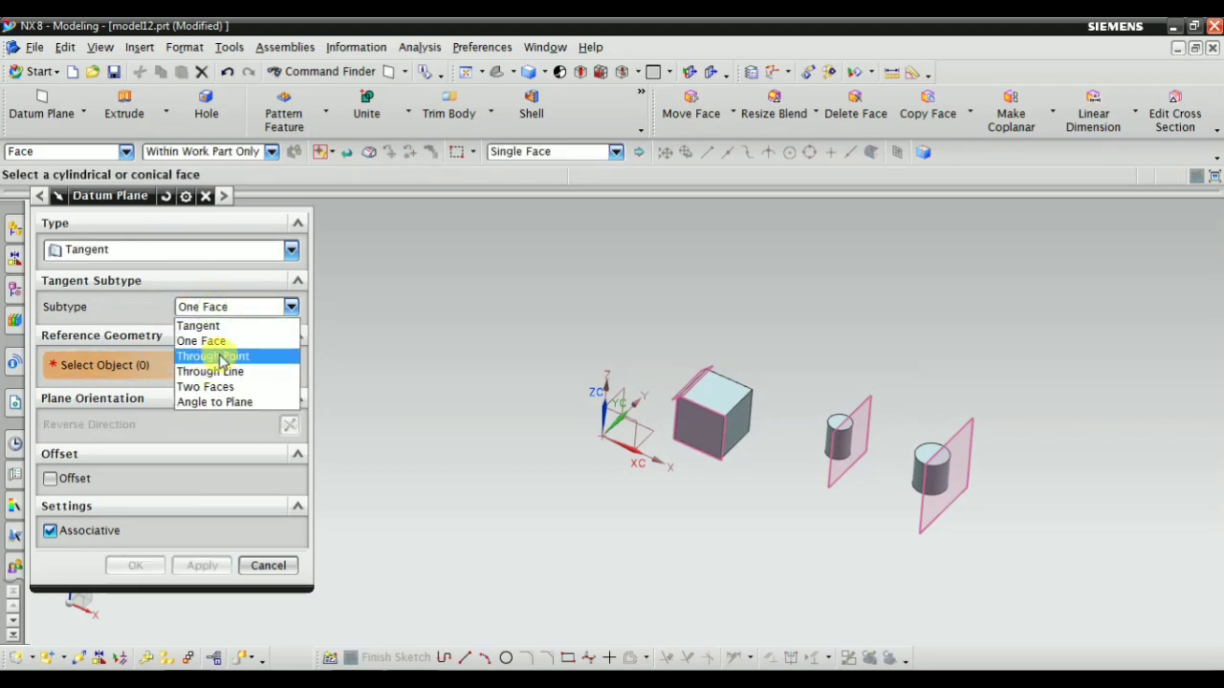
left_click(219, 356)
scroll(863, 391, "up", 2)
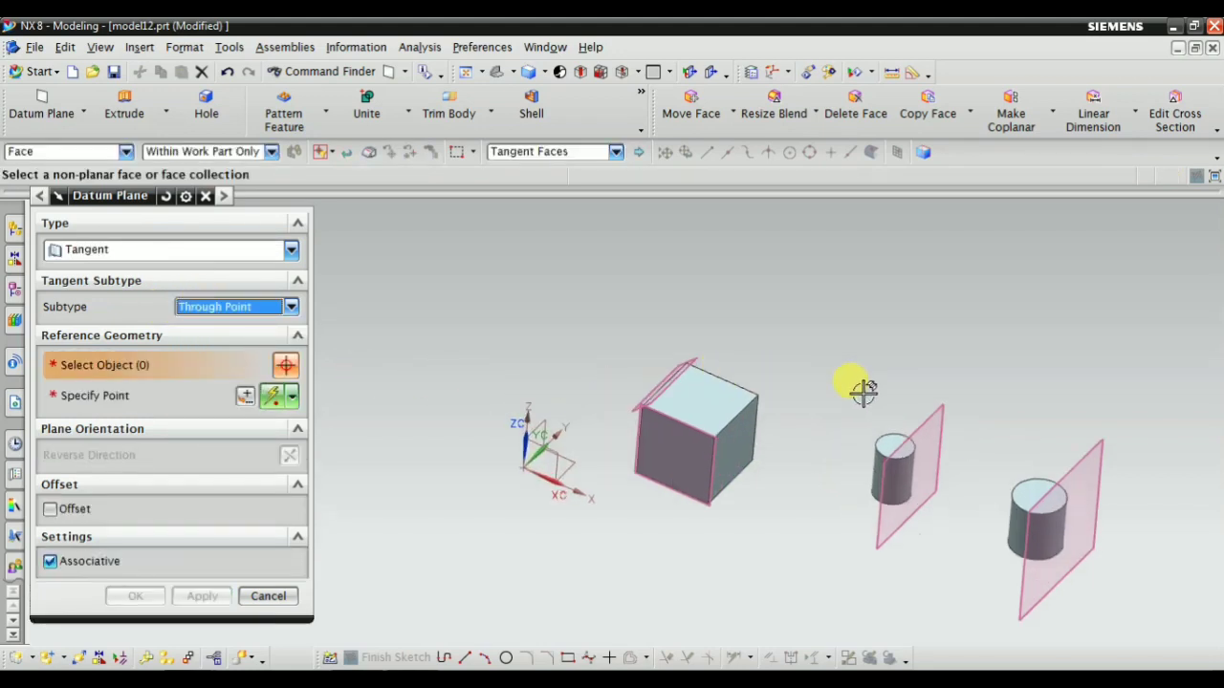
scroll(956, 581, "up", 2)
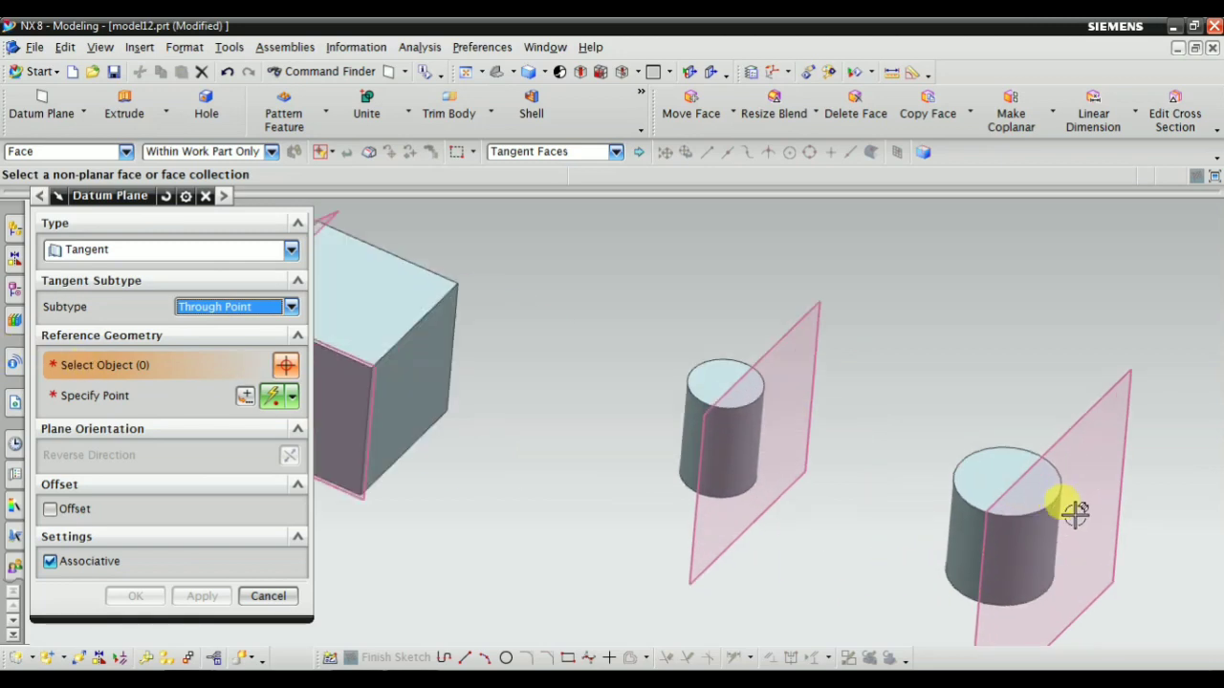
scroll(563, 422, "up", 2)
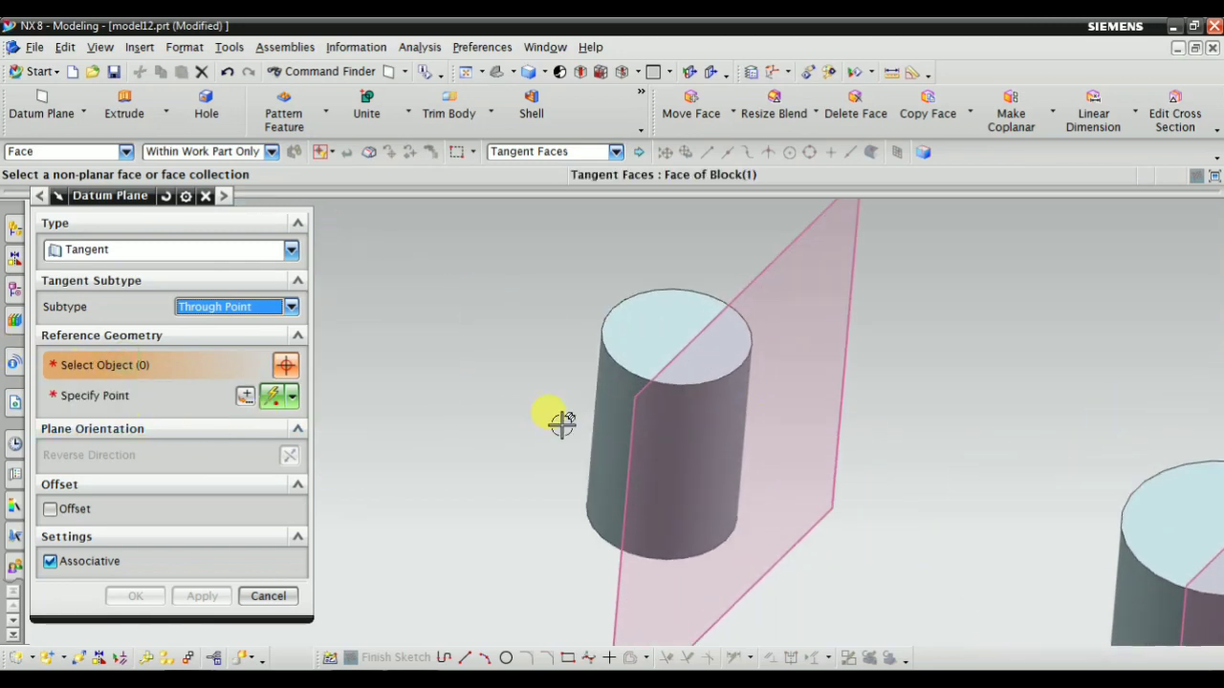
left_click(606, 382)
scroll(539, 446, "down", 3)
left_click(86, 402)
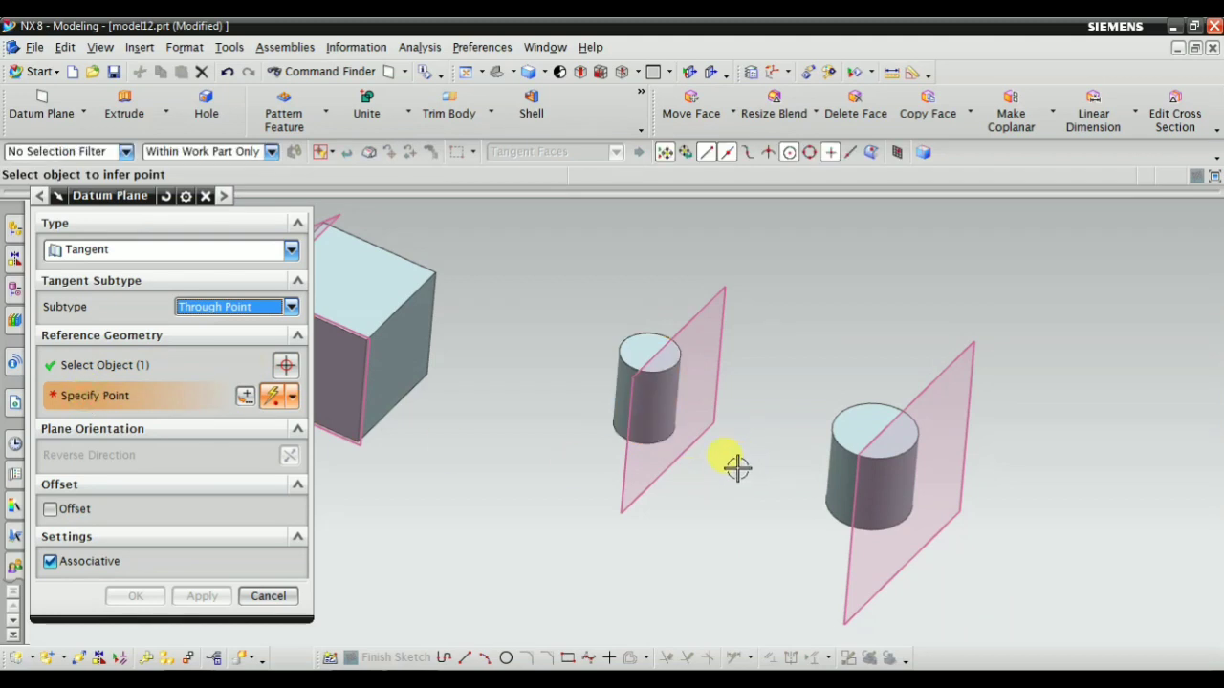
Try to use the center of the smaller cylinder's top edge as the plane's through point
scroll(602, 349, "up", 5)
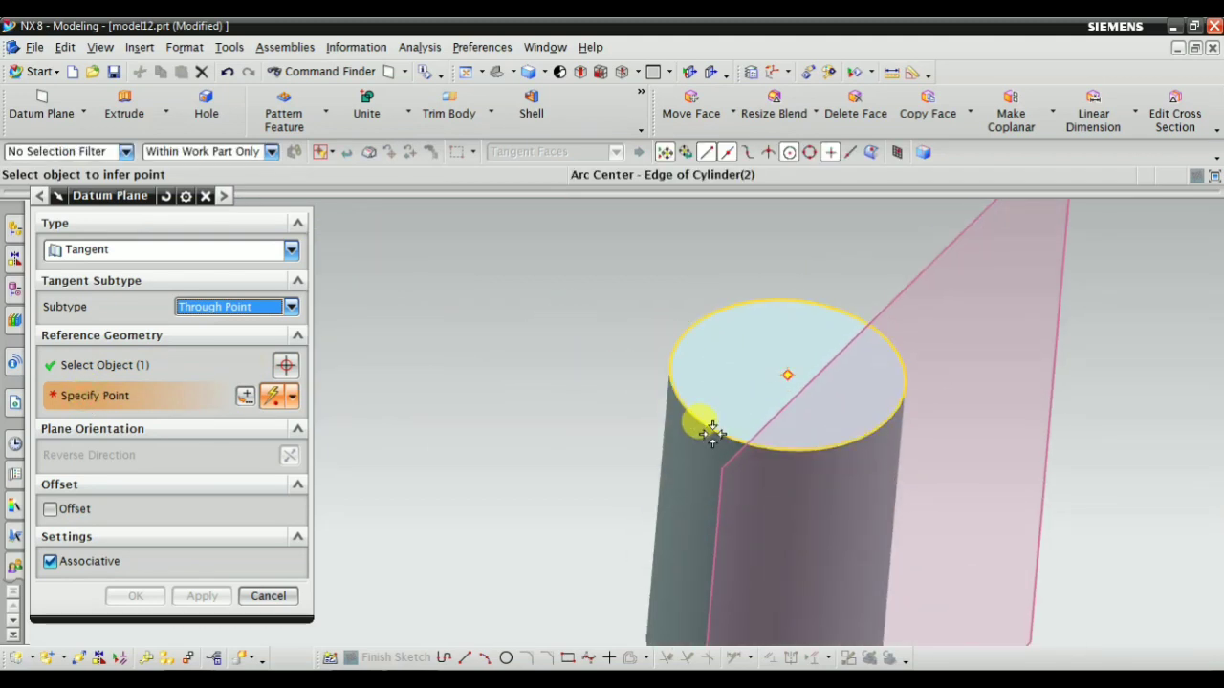
left_click(710, 435)
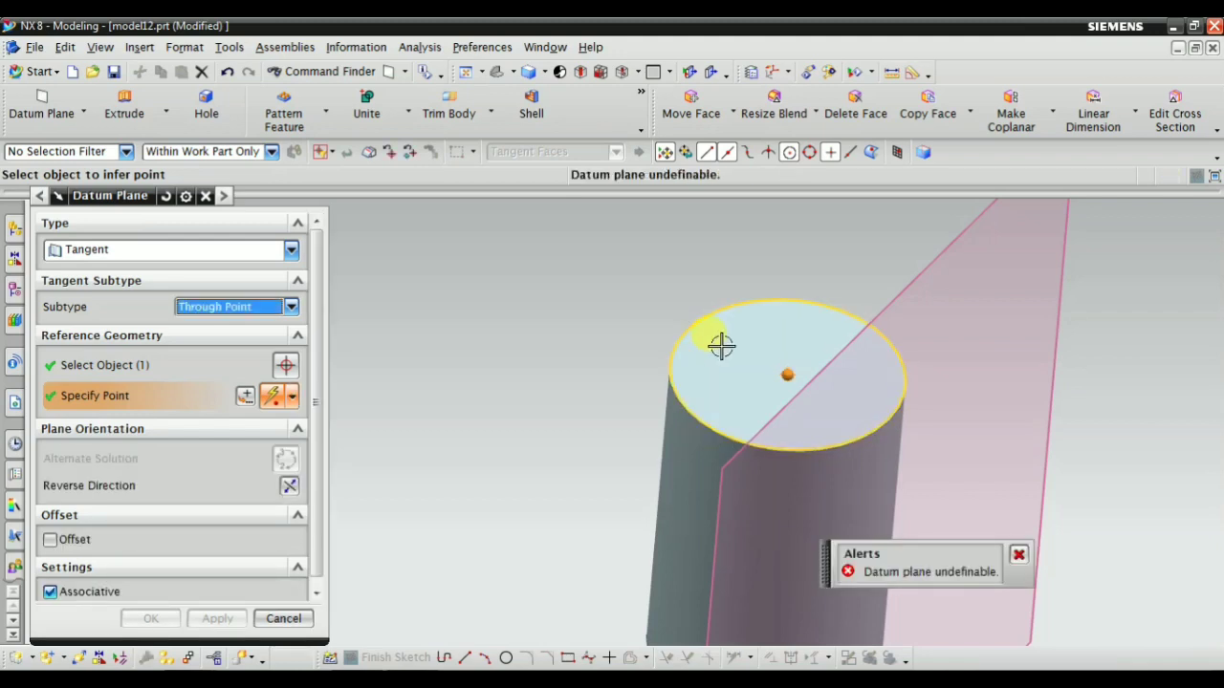
middle_click_drag(721, 345, 708, 409)
left_click(781, 300)
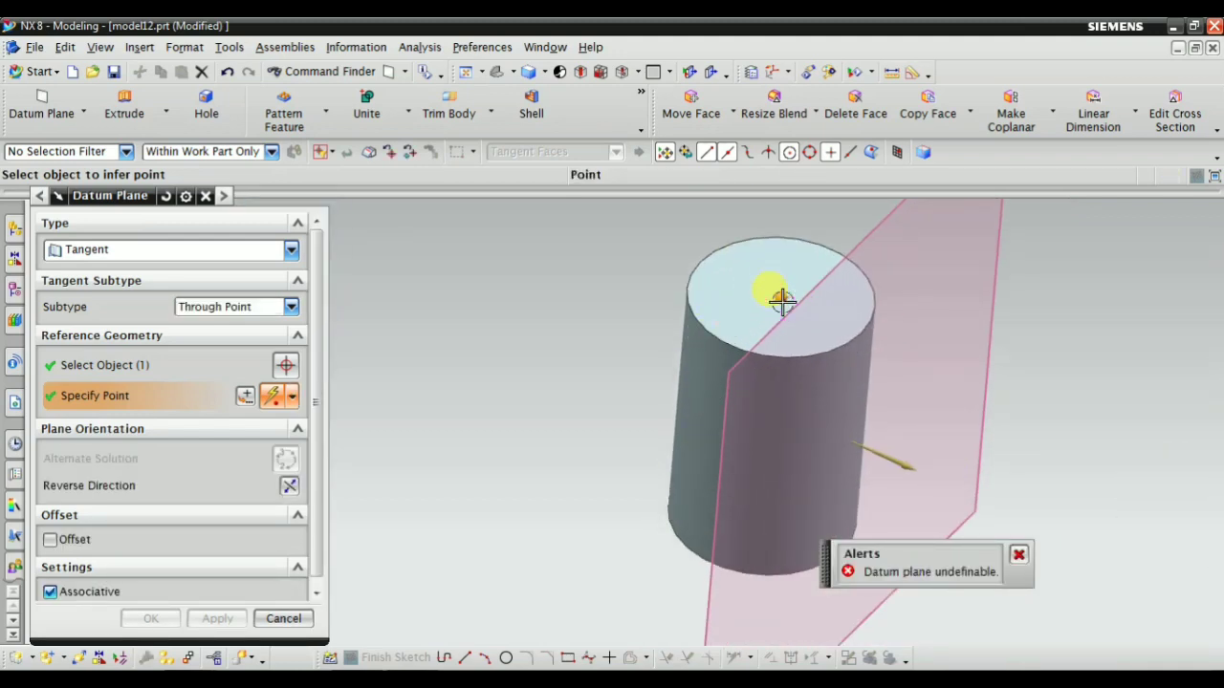
Specify the center of the larger cylinder's top edge as the tangent plane's through point
scroll(666, 304, "down", 4)
left_click(1015, 402)
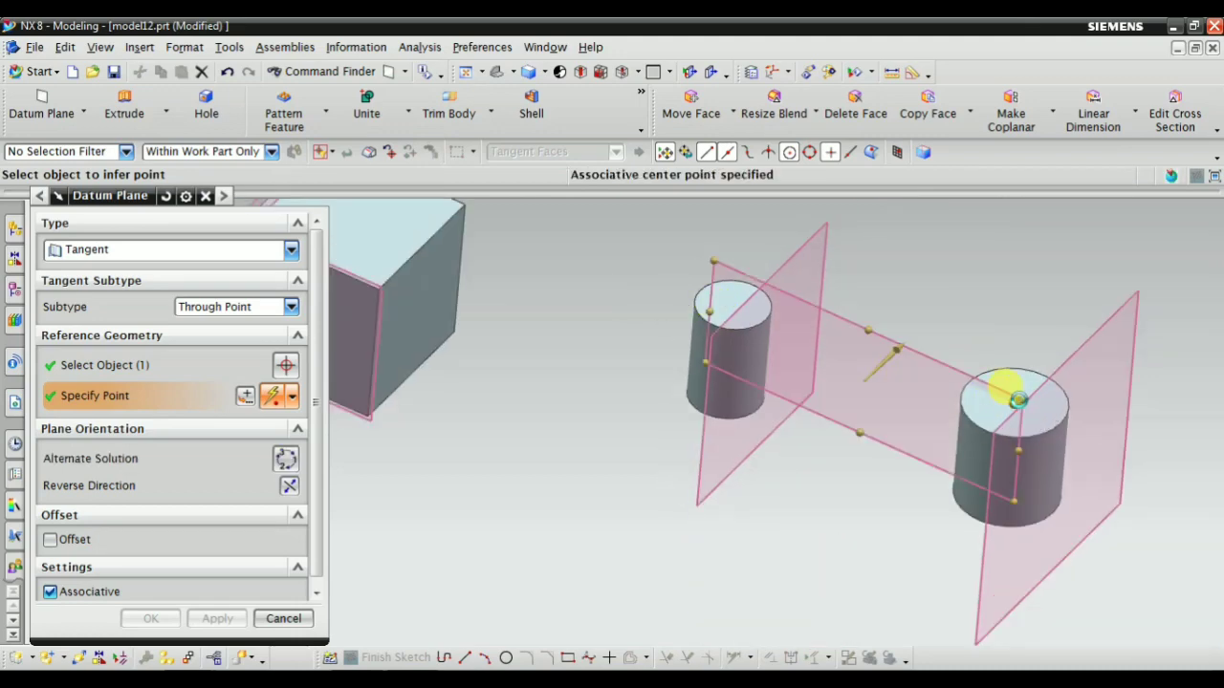
mouse_move(670, 396)
middle_mouse_down()
mouse_move(737, 376)
mouse_move(719, 411)
mouse_move(768, 355)
mouse_move(812, 423)
mouse_move(721, 307)
mouse_move(716, 459)
mouse_move(803, 398)
mouse_move(666, 387)
middle_mouse_up()
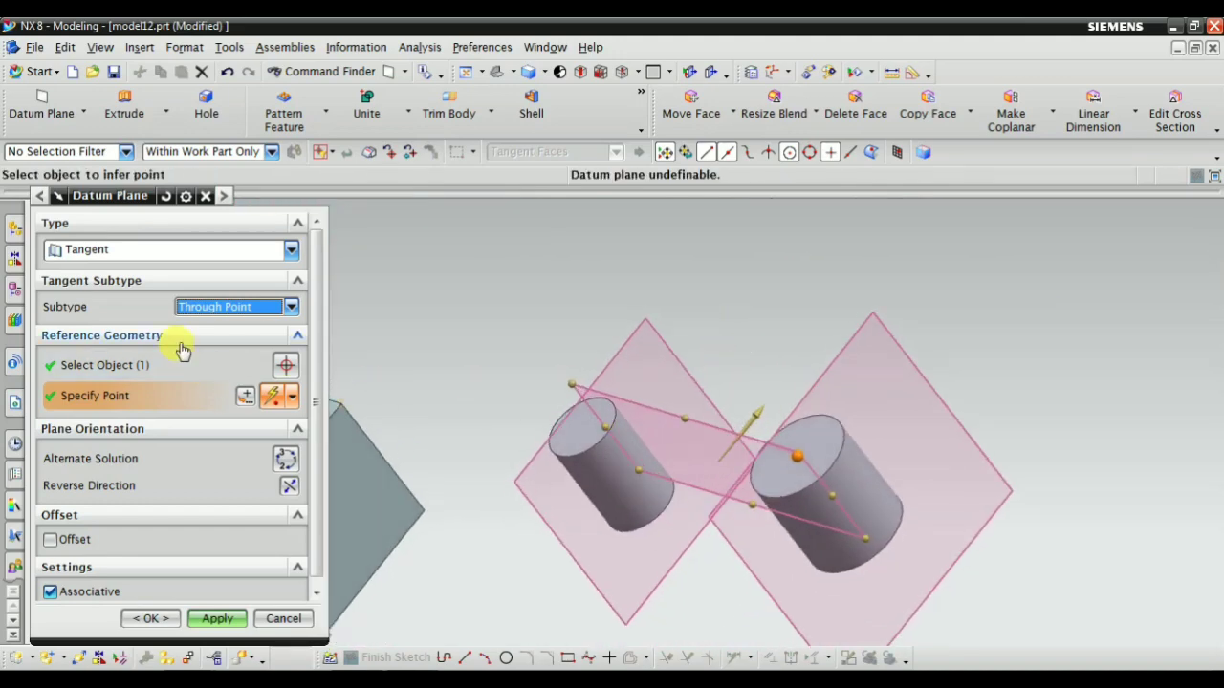
Examine how the previewed plane touches the smaller cylinder and runs through the larger cylinder's top center point
middle_click_drag(702, 331, 596, 374)
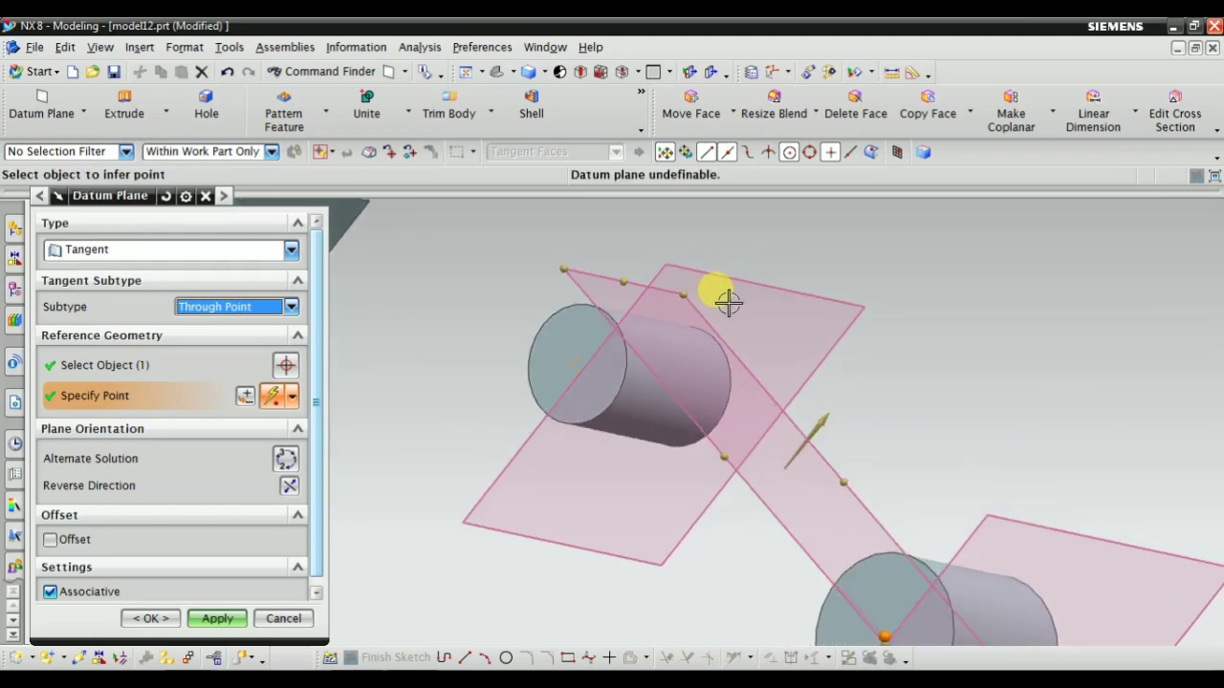
middle_click_drag(723, 525, 679, 370, "shift")
middle_click_drag(772, 436, 864, 264)
scroll(832, 361, "up", 3)
scroll(845, 360, "down", 1)
middle_click_drag(852, 466, 833, 403, "shift")
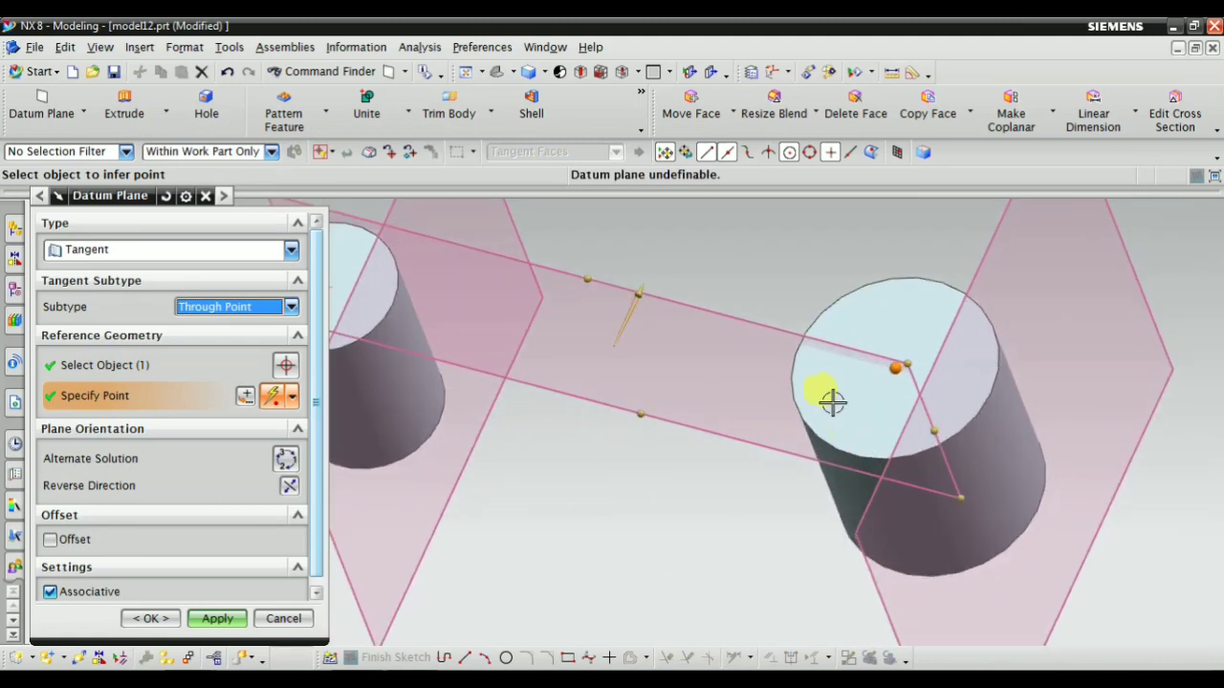
scroll(860, 369, "down", 2)
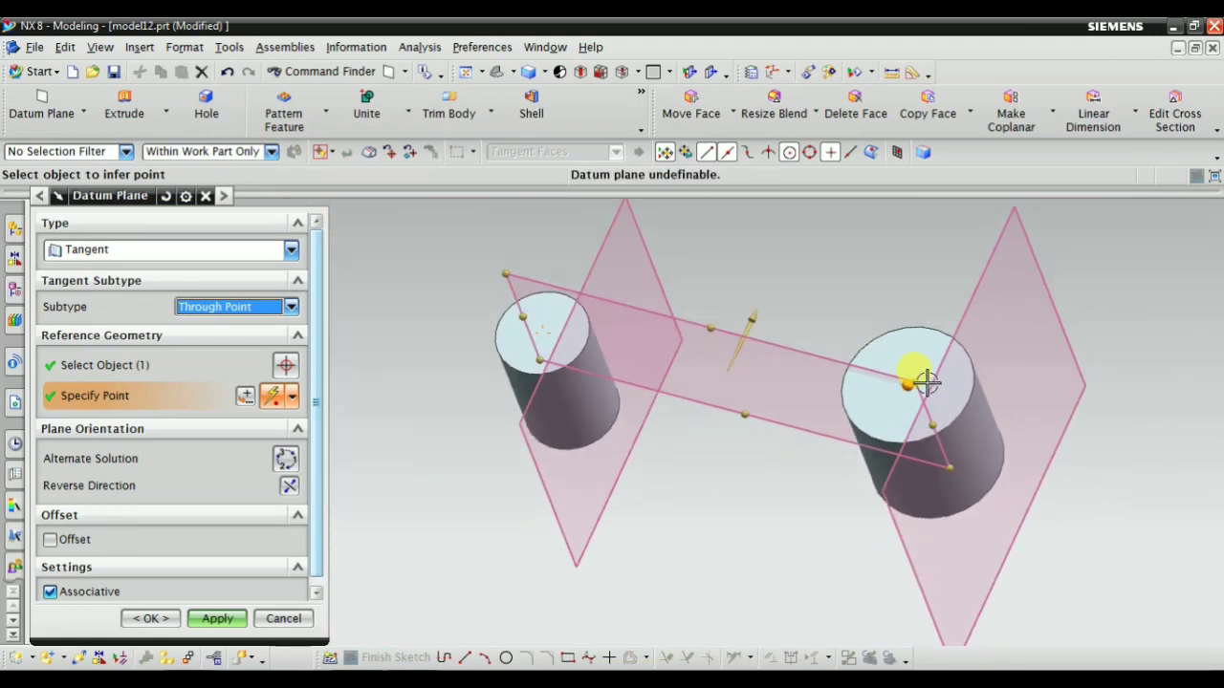
scroll(920, 417, "up", 2)
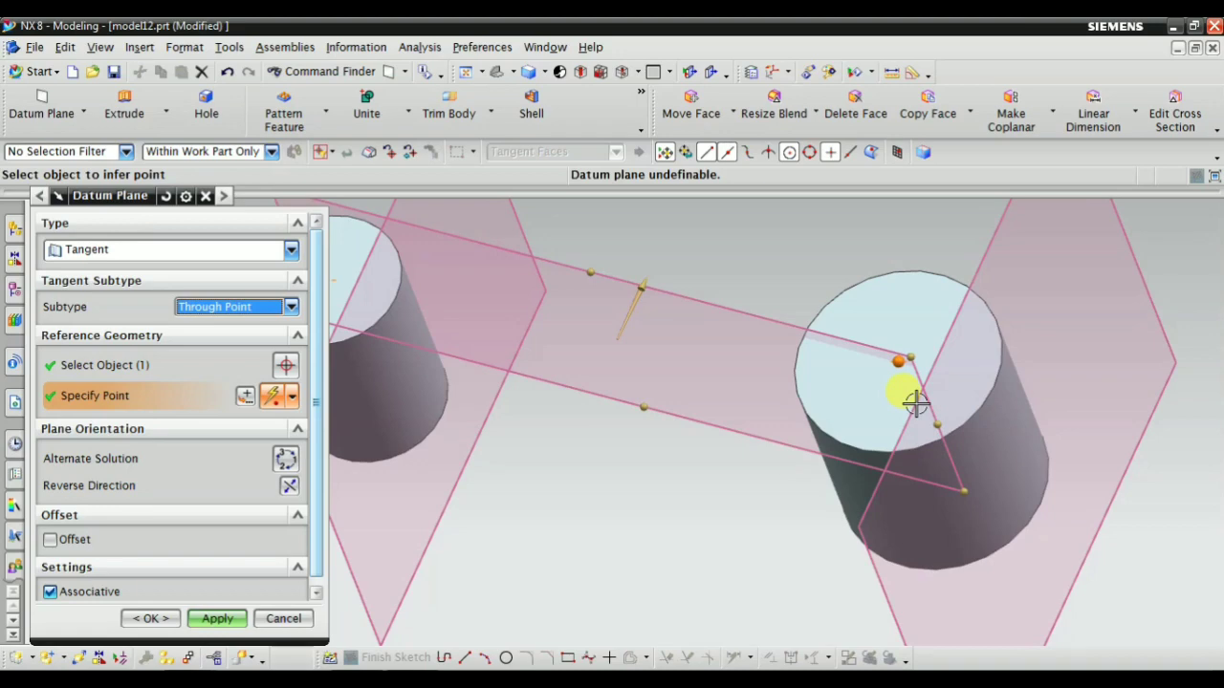
scroll(915, 400, "down", 3)
scroll(905, 361, "up", 3)
middle_click_drag(947, 374, 739, 273)
scroll(861, 395, "down", 3)
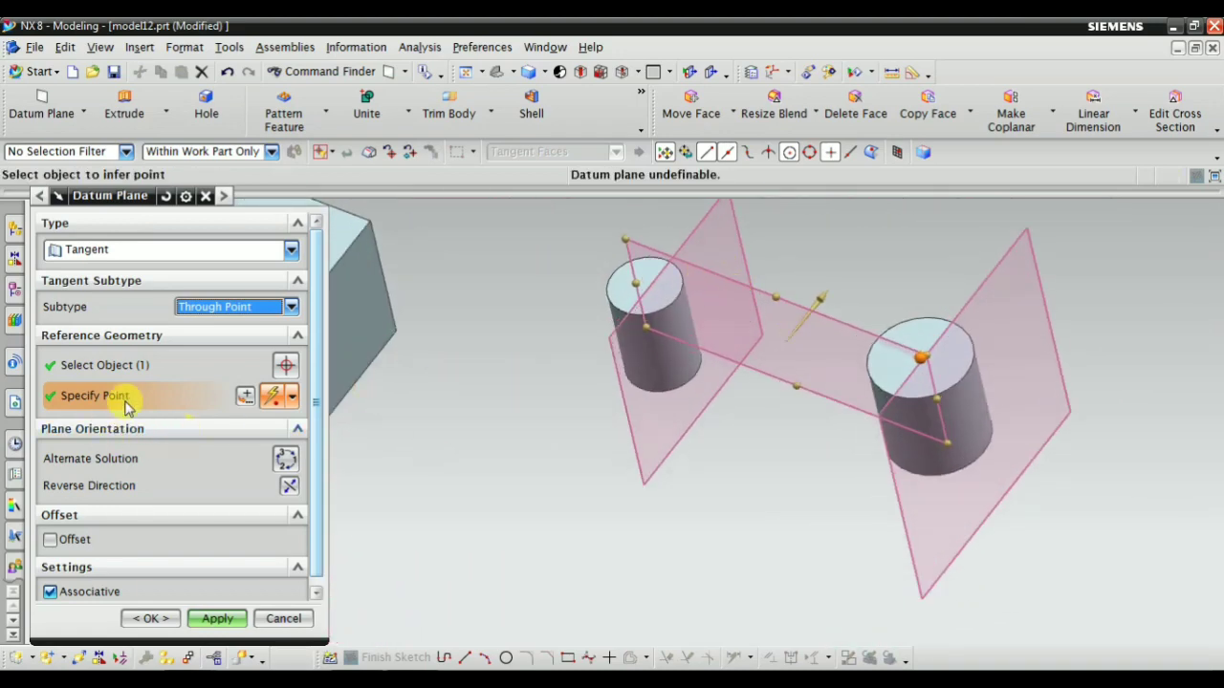
Return to the reference face selection and inspect the plane against the highlighted smaller cylinder and the specified center point
left_click(96, 364)
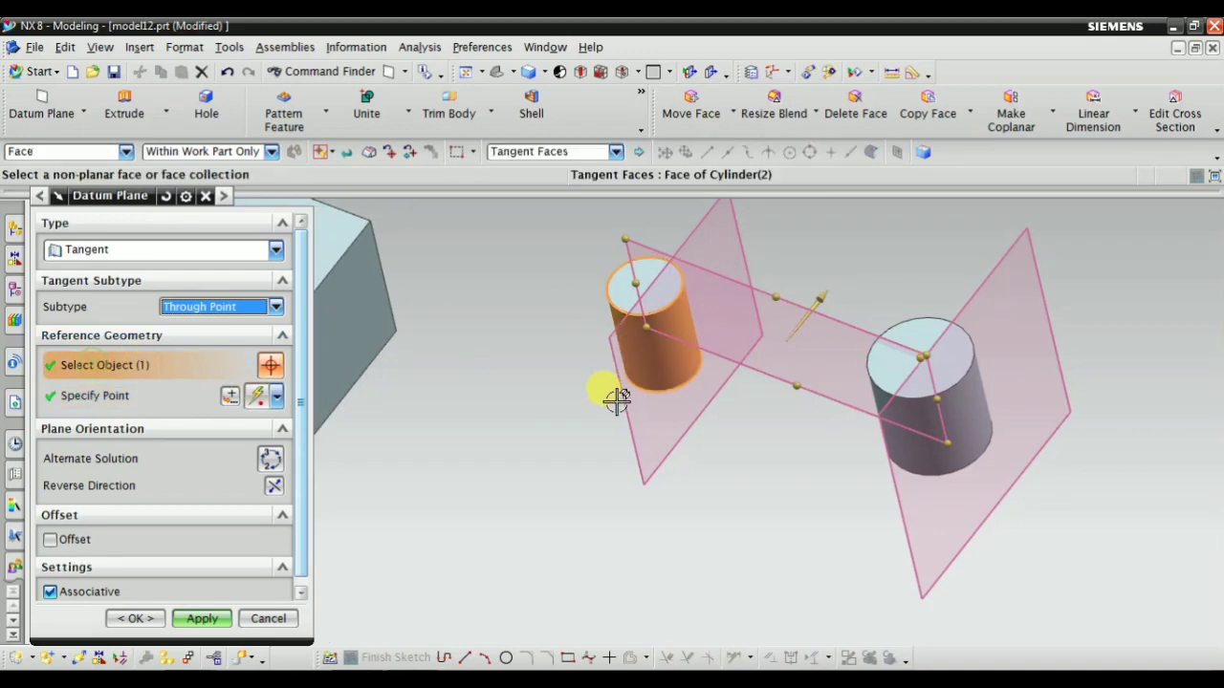
middle_click_drag(617, 400, 637, 315)
scroll(697, 287, "up", 3)
scroll(663, 396, "down", 3)
middle_click_drag(664, 396, 705, 281)
middle_click_drag(773, 410, 888, 555)
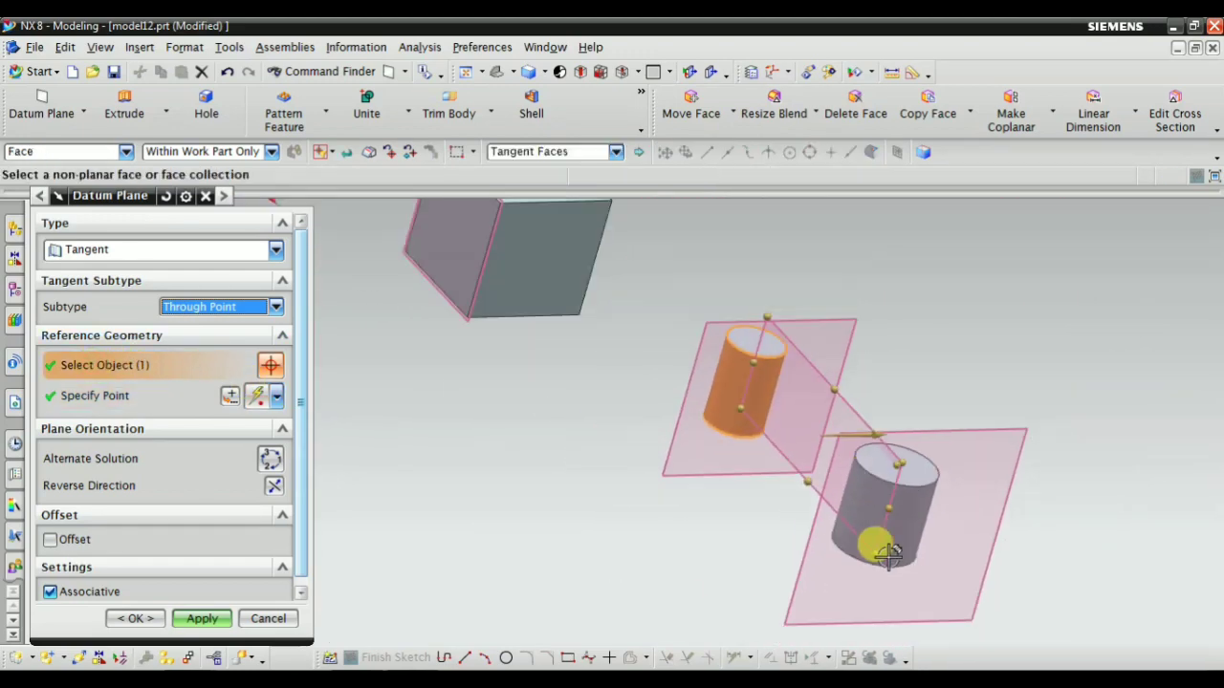
scroll(889, 554, "up", 4)
middle_click_drag(854, 494, 924, 555)
scroll(924, 554, "up", 1)
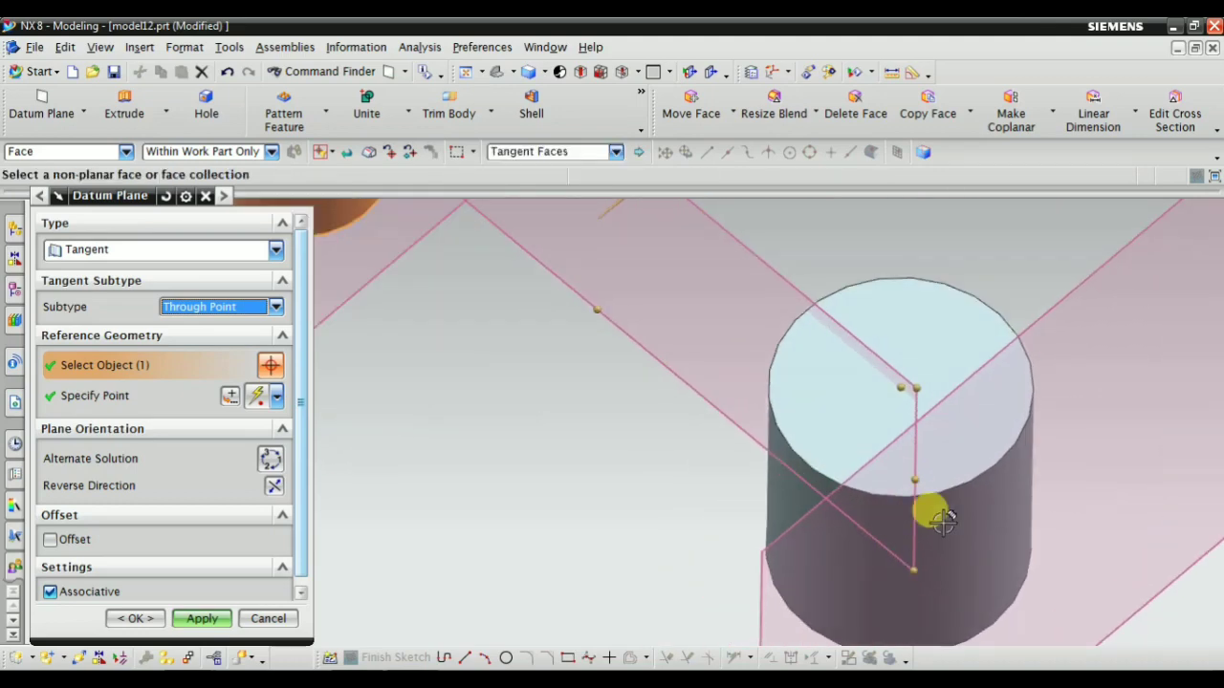
scroll(918, 465, "down", 3)
scroll(715, 564, "down", 3)
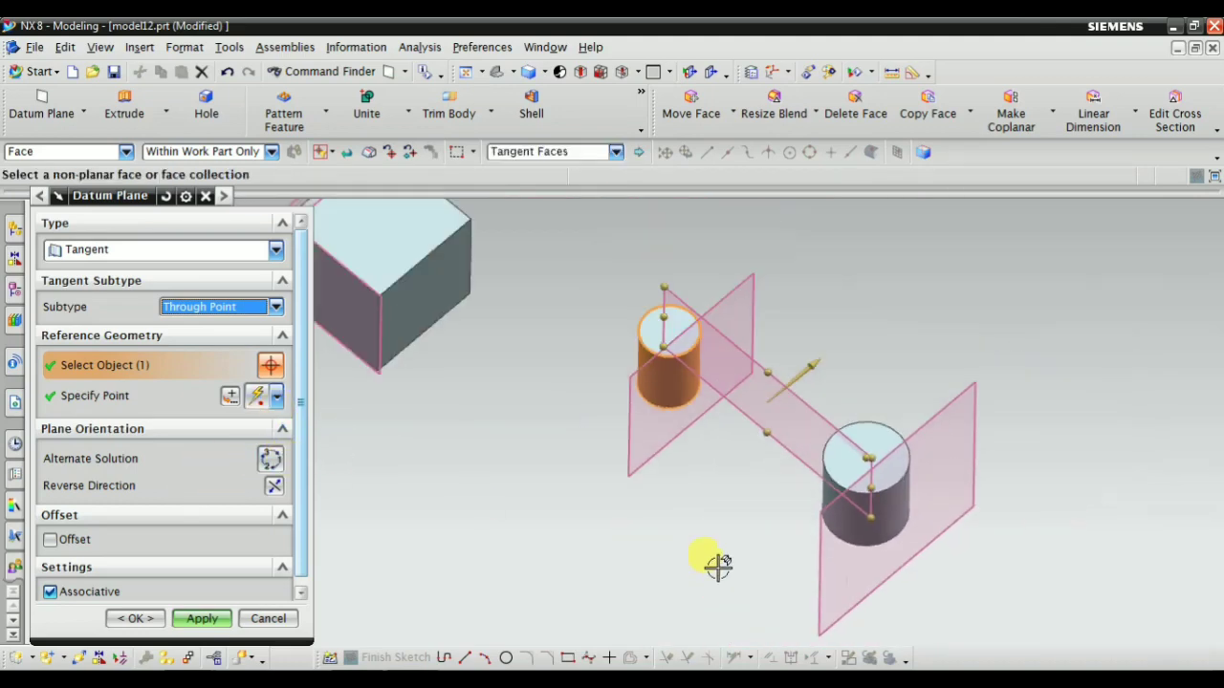
Cycle the alternate solutions twice to the small plane against the smaller cylinder's side, inspecting its contact with the face
left_click(268, 464)
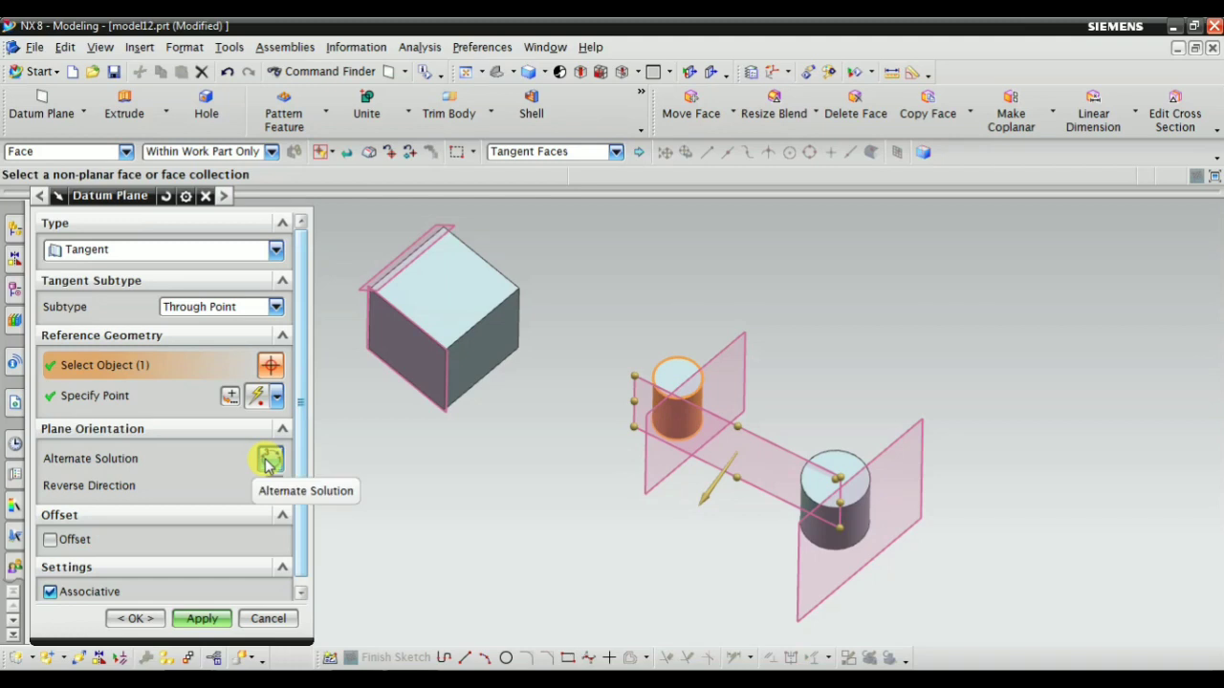
scroll(698, 359, "up", 3)
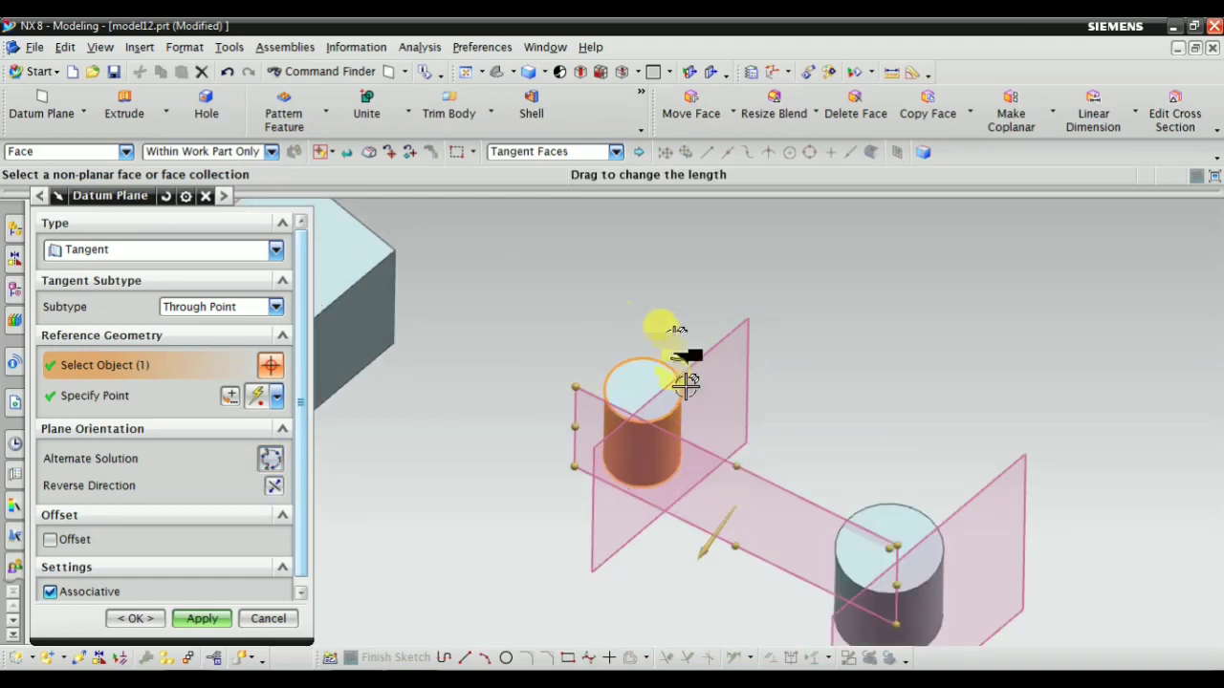
left_click(272, 461)
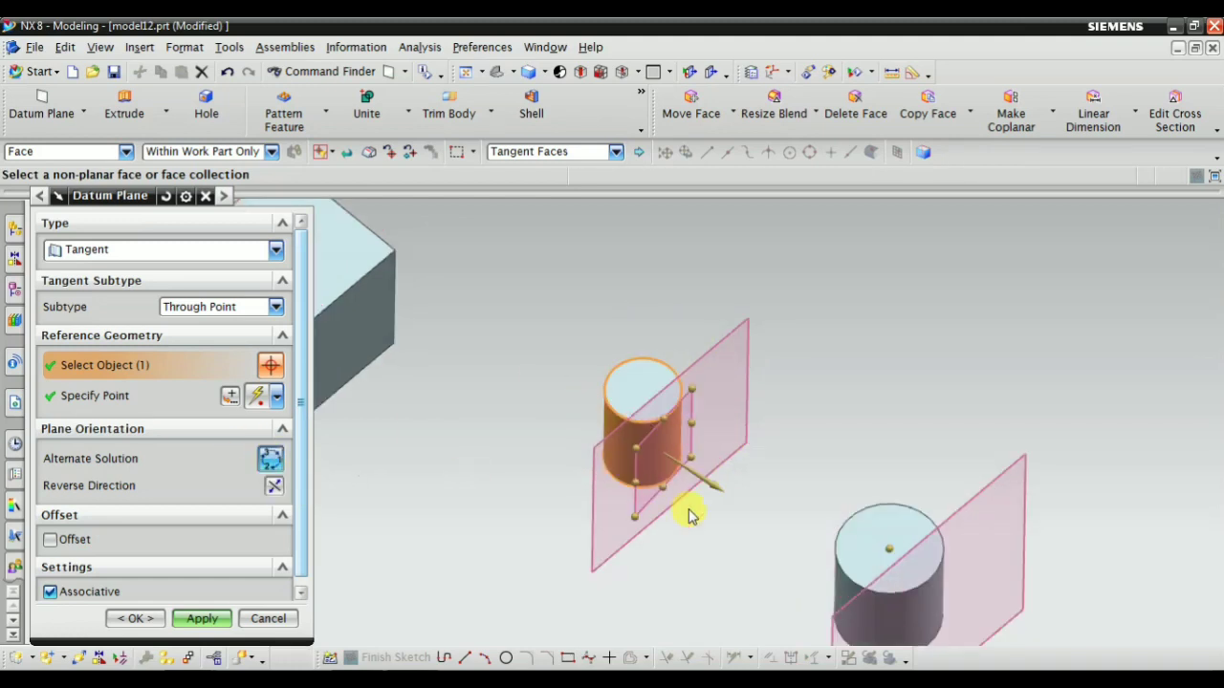
middle_click_drag(693, 516, 540, 490)
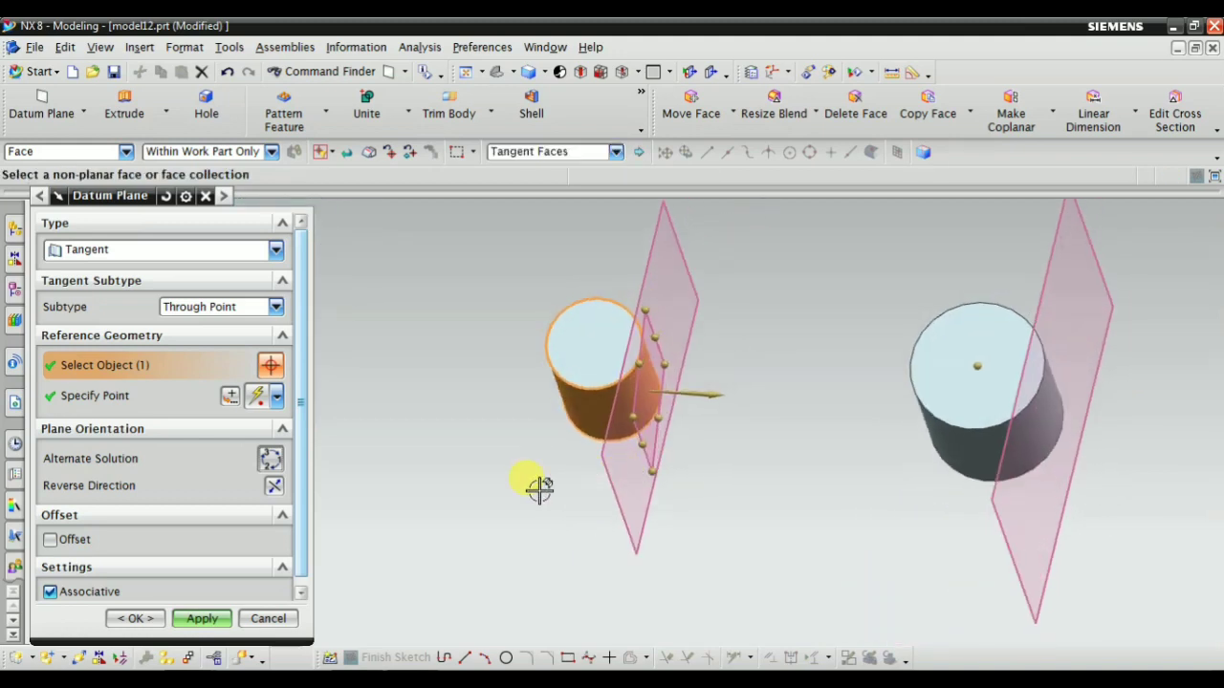
scroll(478, 469, "down", 2)
scroll(567, 411, "up", 4)
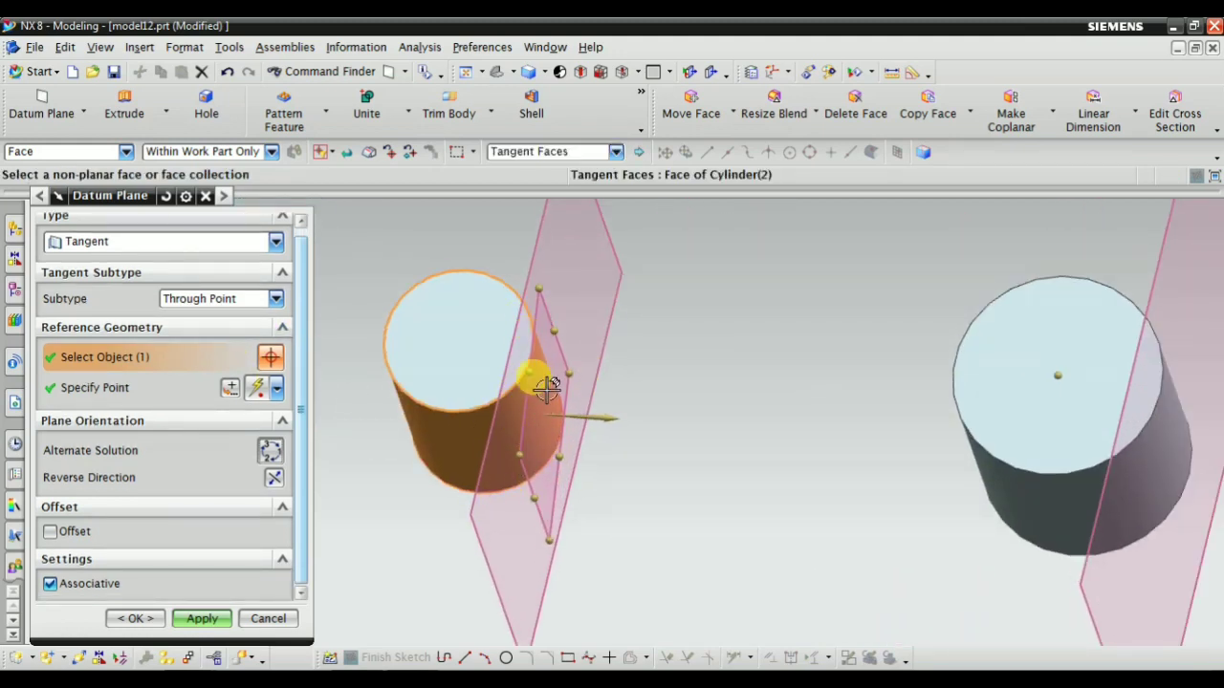
Activate the through point specification and inspect the previewed plane on the smaller cylinder against the larger cylinder's center point
scroll(561, 450, "down", 2)
scroll(685, 488, "up", 2)
middle_click_drag(690, 501, 779, 430)
scroll(892, 283, "up", 1)
left_click(158, 384)
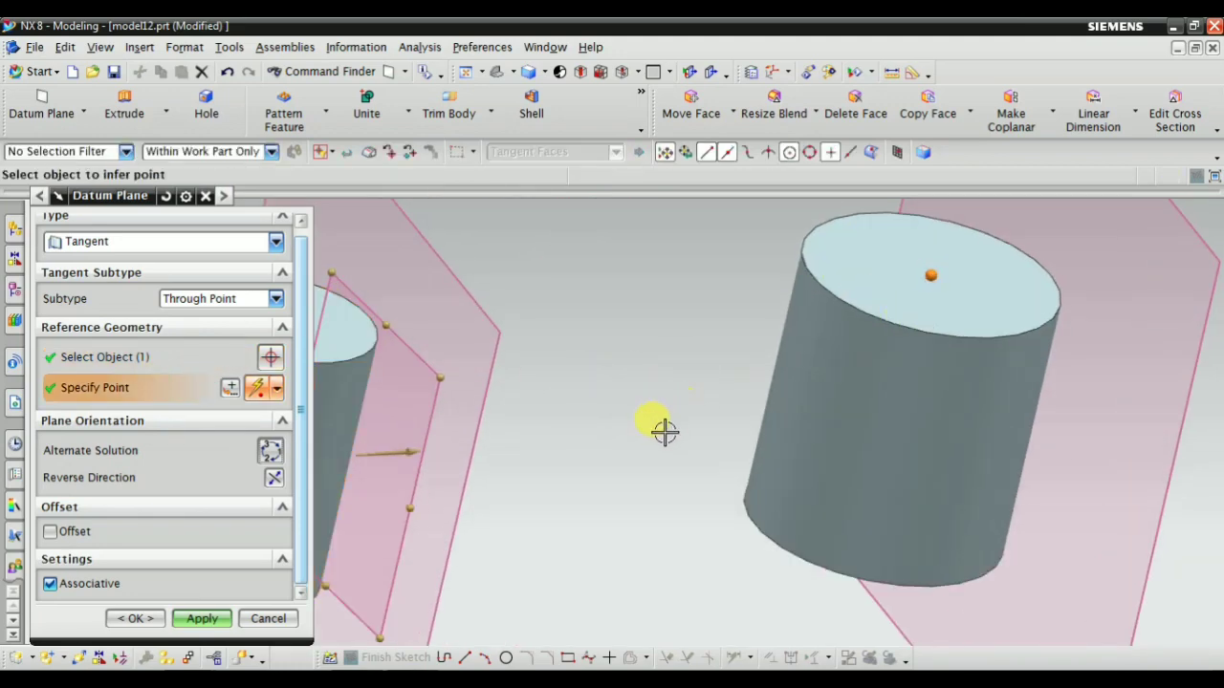
middle_click_drag(664, 431, 716, 280)
scroll(704, 415, "down", 2)
scroll(883, 328, "up", 1)
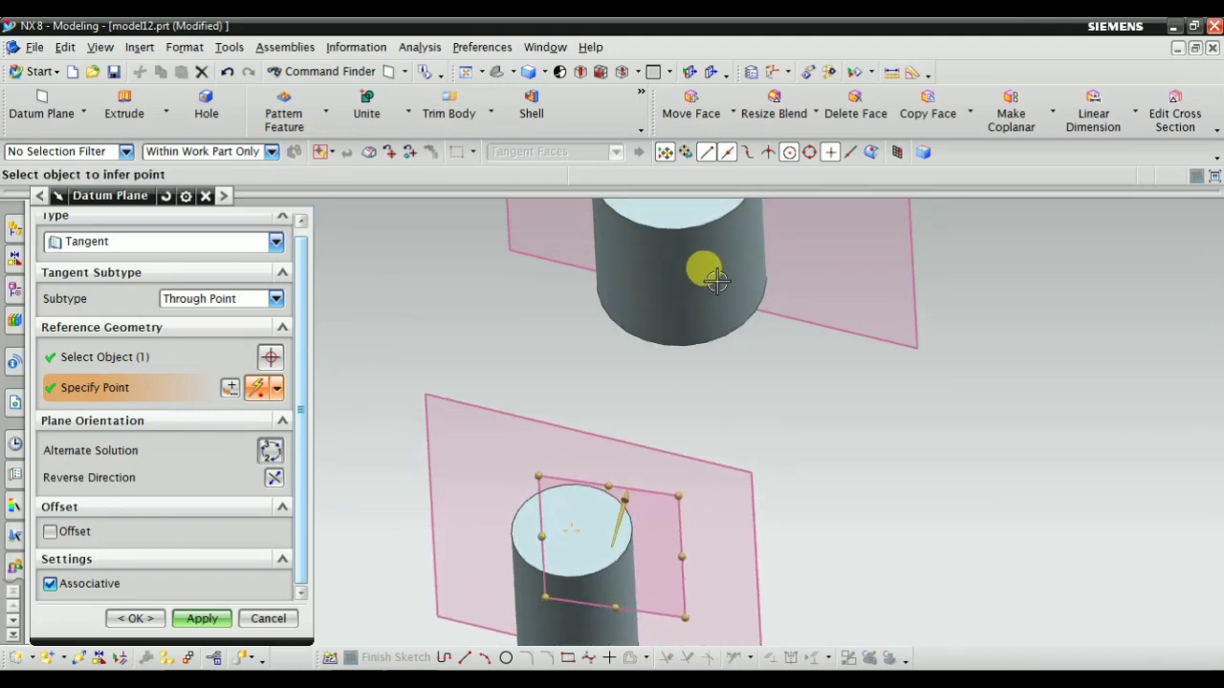
Switch the tangent subtype to Through Line, select the smaller cylinder's side as tangent face and activate the linear object selection
left_click(237, 303)
left_click(219, 363)
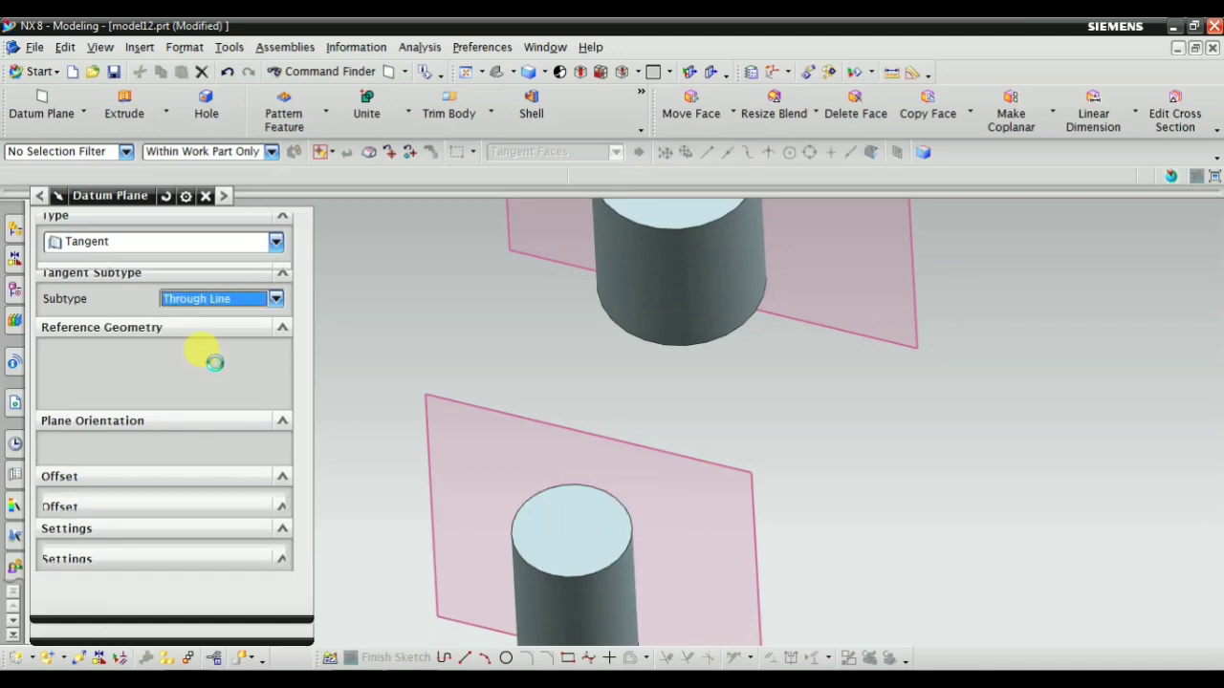
scroll(787, 363, "down", 2)
scroll(832, 492, "up", 2)
middle_click_drag(832, 492, 737, 437)
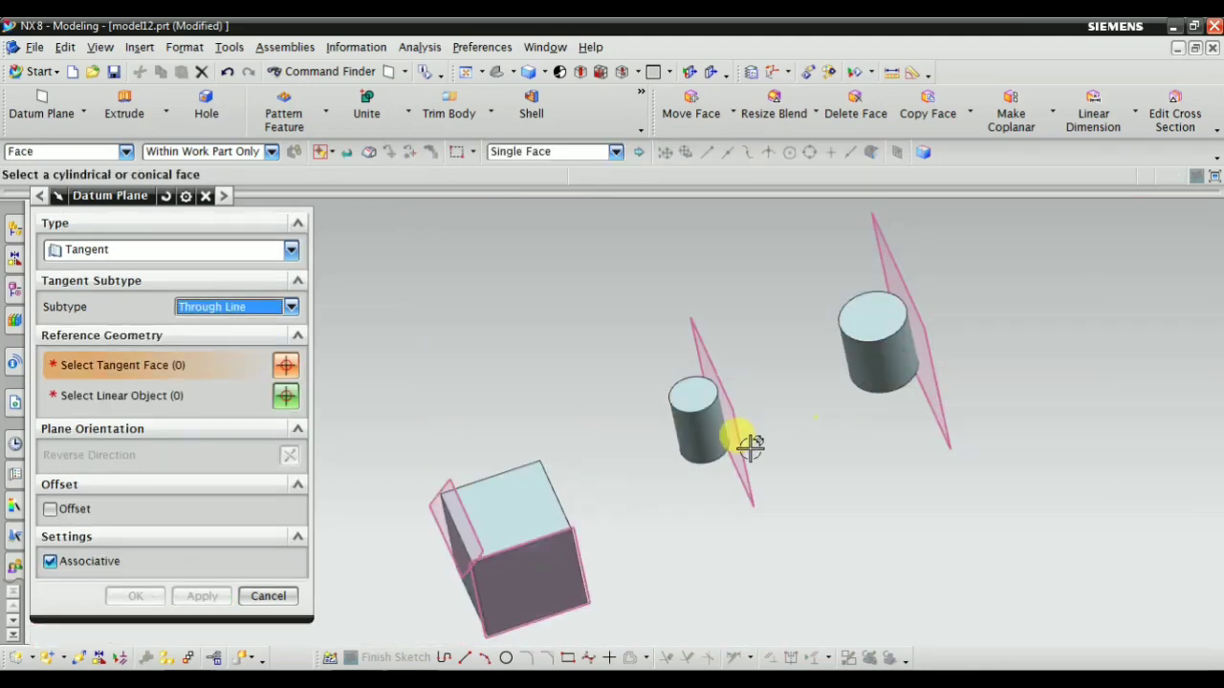
scroll(704, 463, "up", 3)
left_click(687, 394)
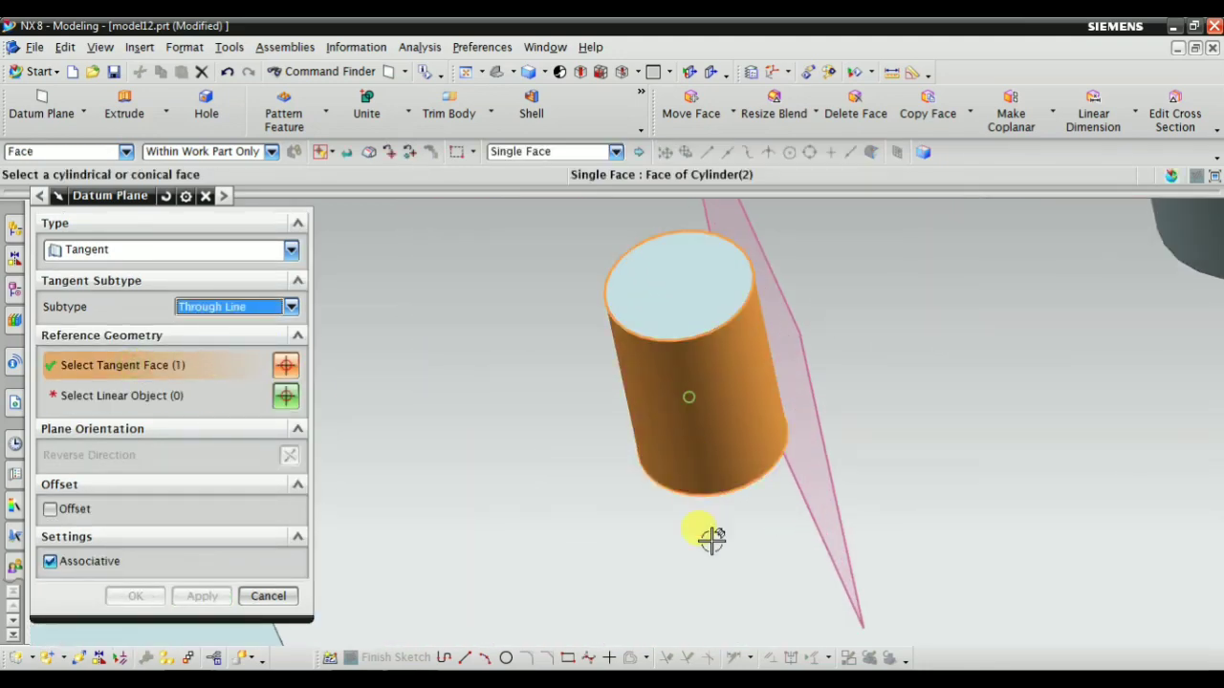
left_click(135, 396)
Try to use the block's top edge on the side facing the cylinders as the linear object
scroll(567, 483, "down", 2)
mouse_move(666, 407)
middle_mouse_down()
mouse_move(667, 481)
mouse_move(644, 412)
mouse_move(653, 449)
mouse_move(667, 429)
middle_mouse_up()
scroll(563, 341, "up", 3)
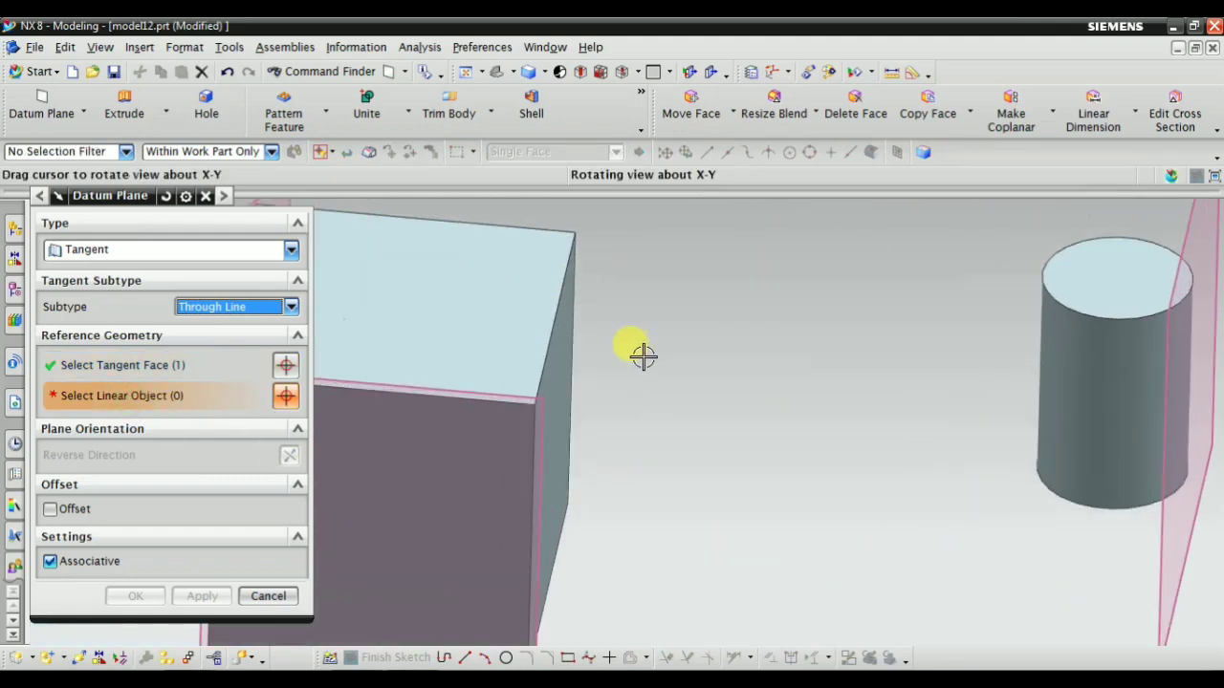
middle_click_drag(643, 356, 564, 344)
scroll(557, 338, "down", 3)
scroll(431, 333, "up", 3)
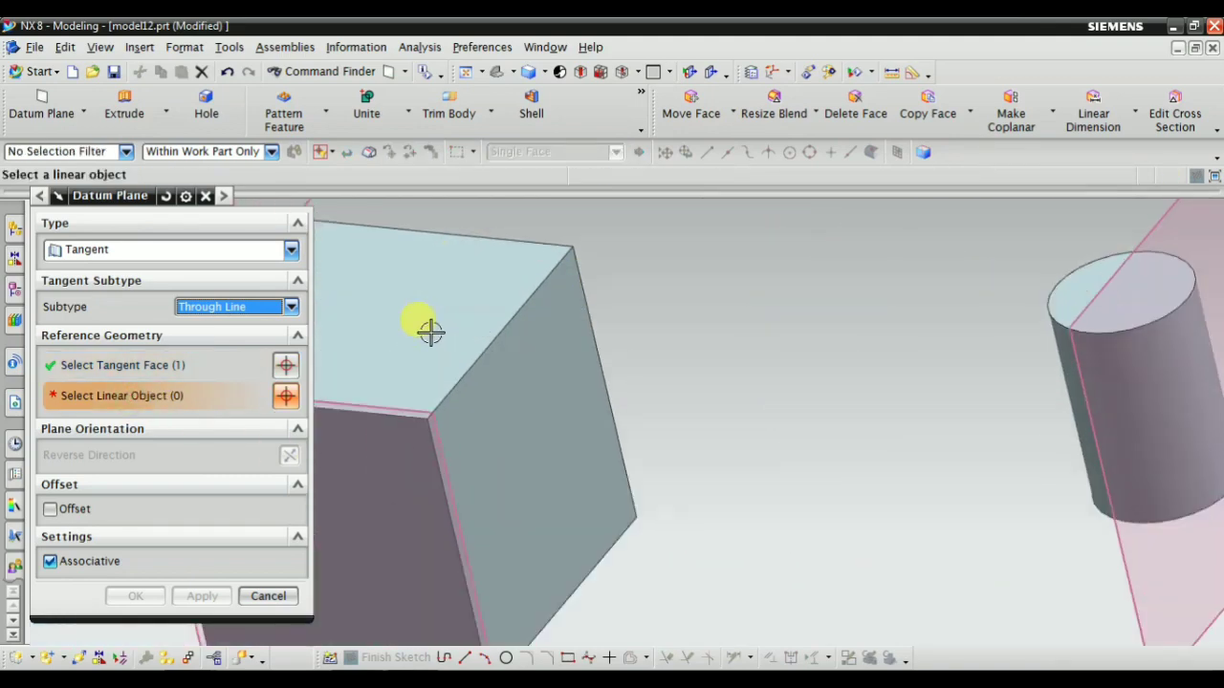
left_click(489, 341)
scroll(813, 342, "down", 3)
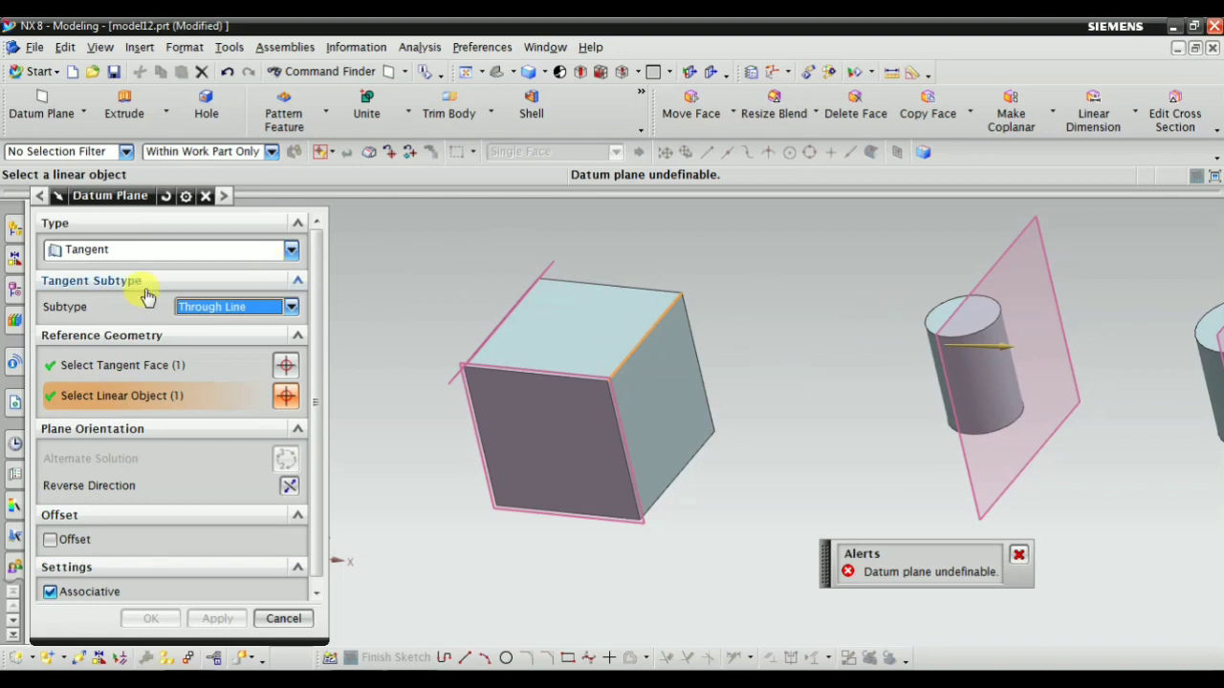
Examine the smaller cylinder's axis and the selected block top edge to compare their directions
scroll(371, 430, "down", 1)
scroll(724, 350, "up", 1)
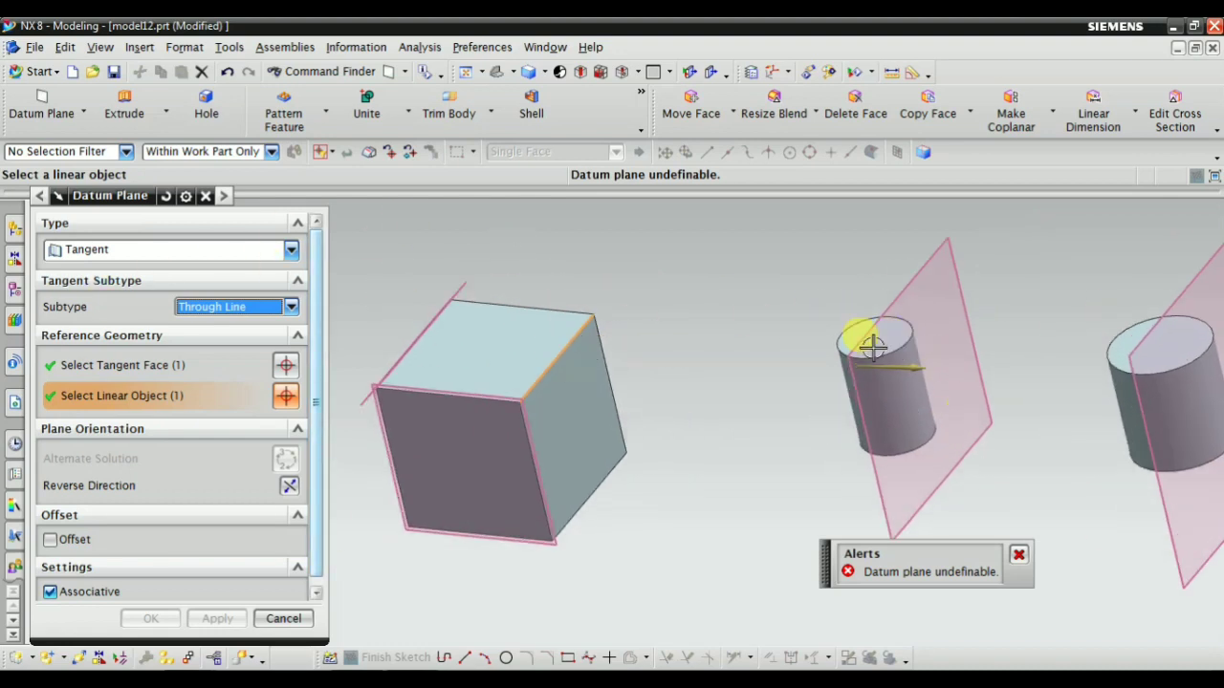
scroll(873, 346, "up", 2)
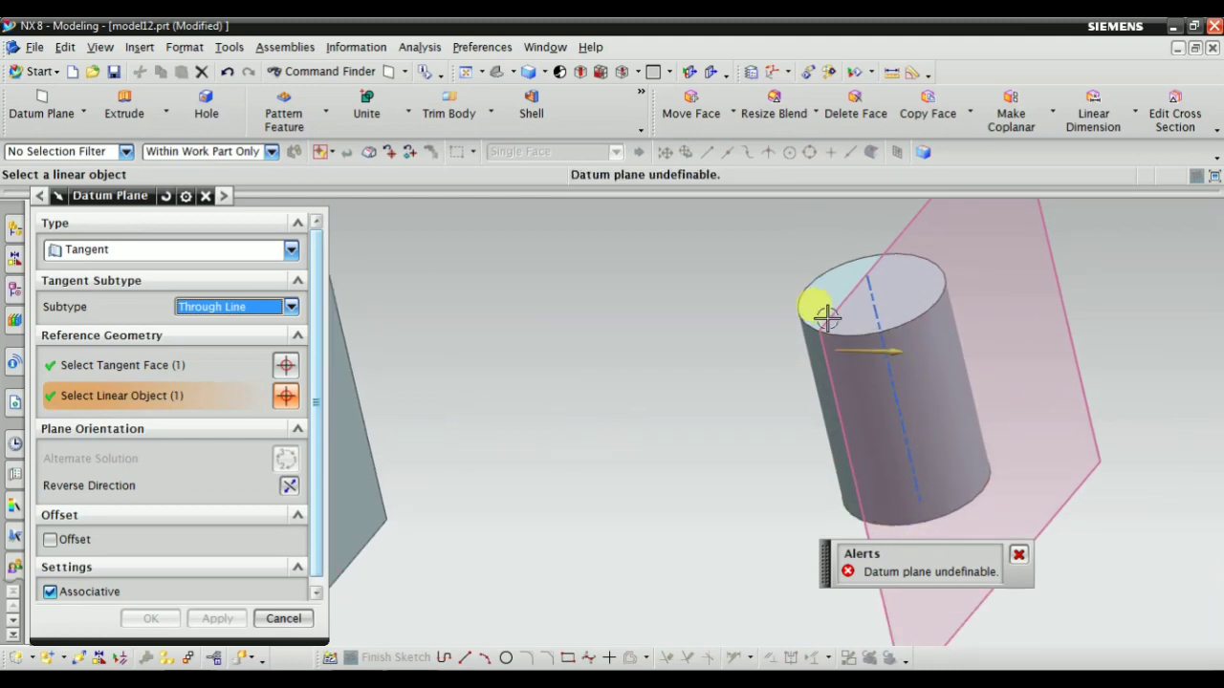
scroll(980, 398, "down", 2)
scroll(533, 383, "up", 1)
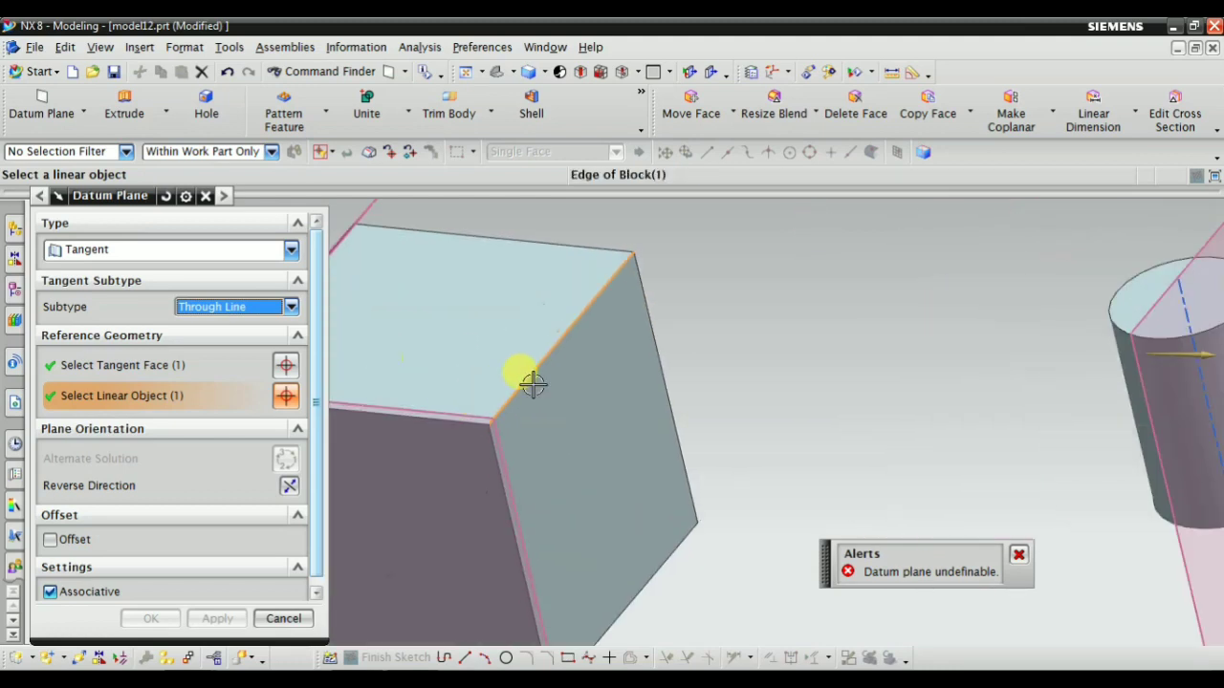
scroll(507, 387, "up", 1)
scroll(698, 363, "down", 1)
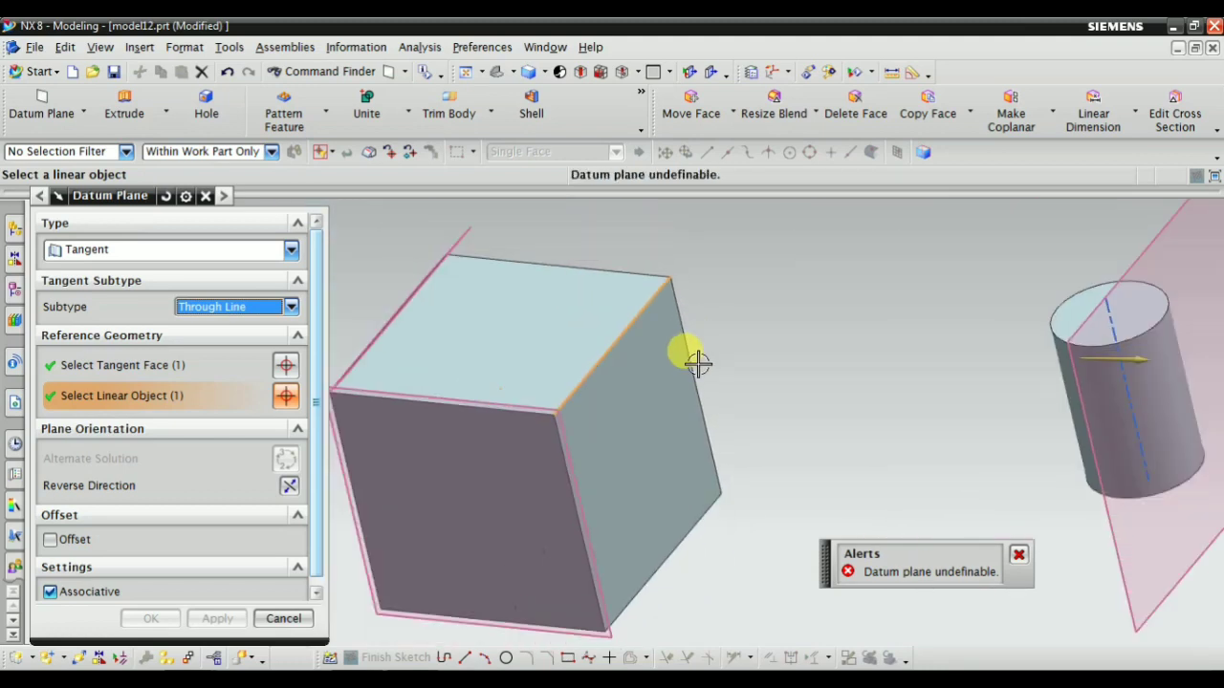
Replace the selected top edge with the block's rear vertical edge facing the cylinders as the linear object
left_click(608, 351, "shift")
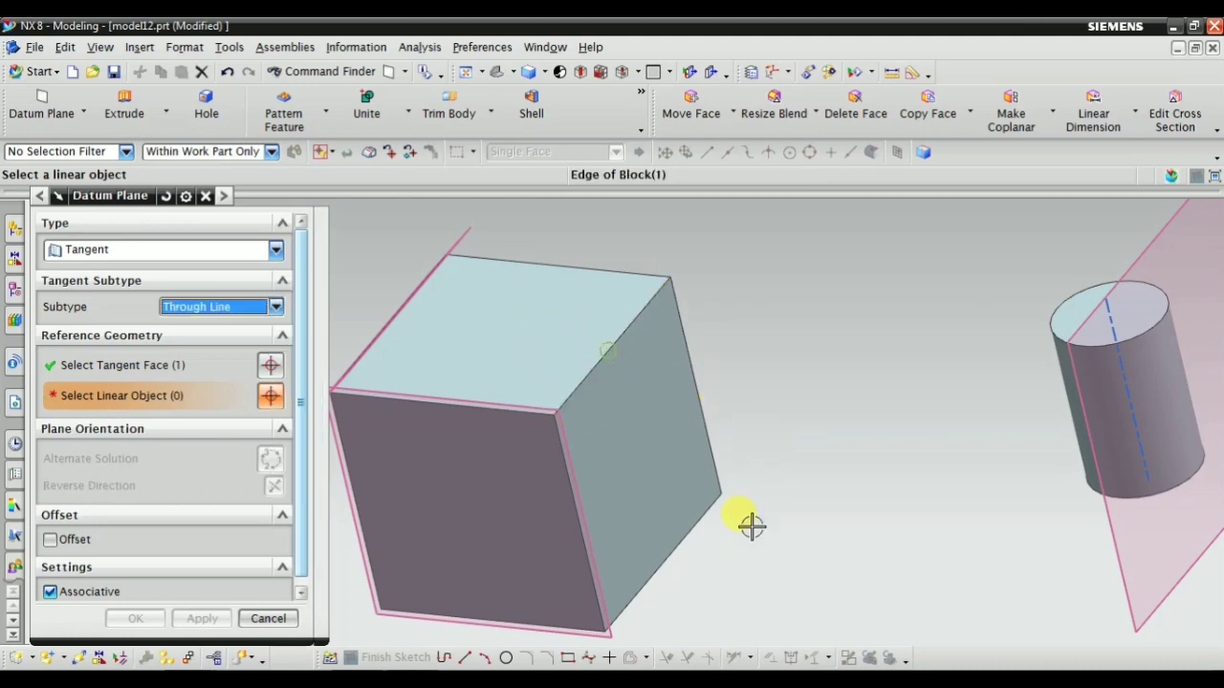
left_click(678, 323)
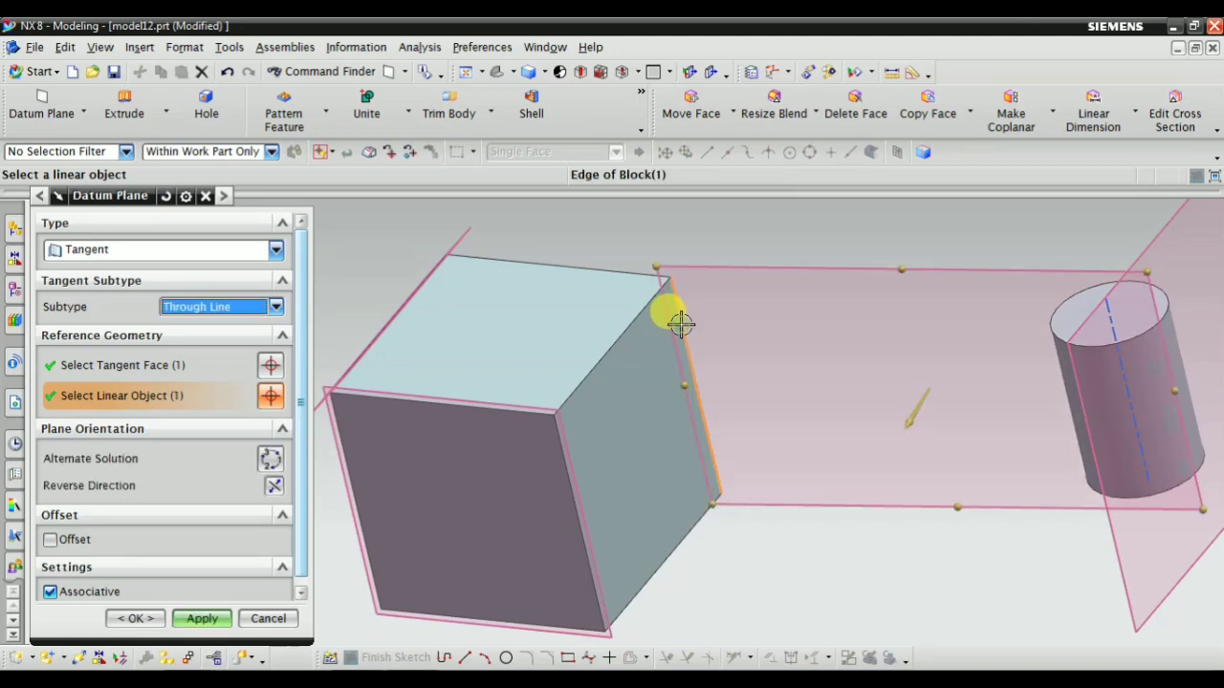
middle_click_drag(670, 315, 811, 413)
Review the tangent face and linear object selections and inspect the previewed plane between the block edge and the smaller cylinder
left_click(106, 365)
scroll(773, 390, "up", 2)
scroll(773, 390, "down", 2)
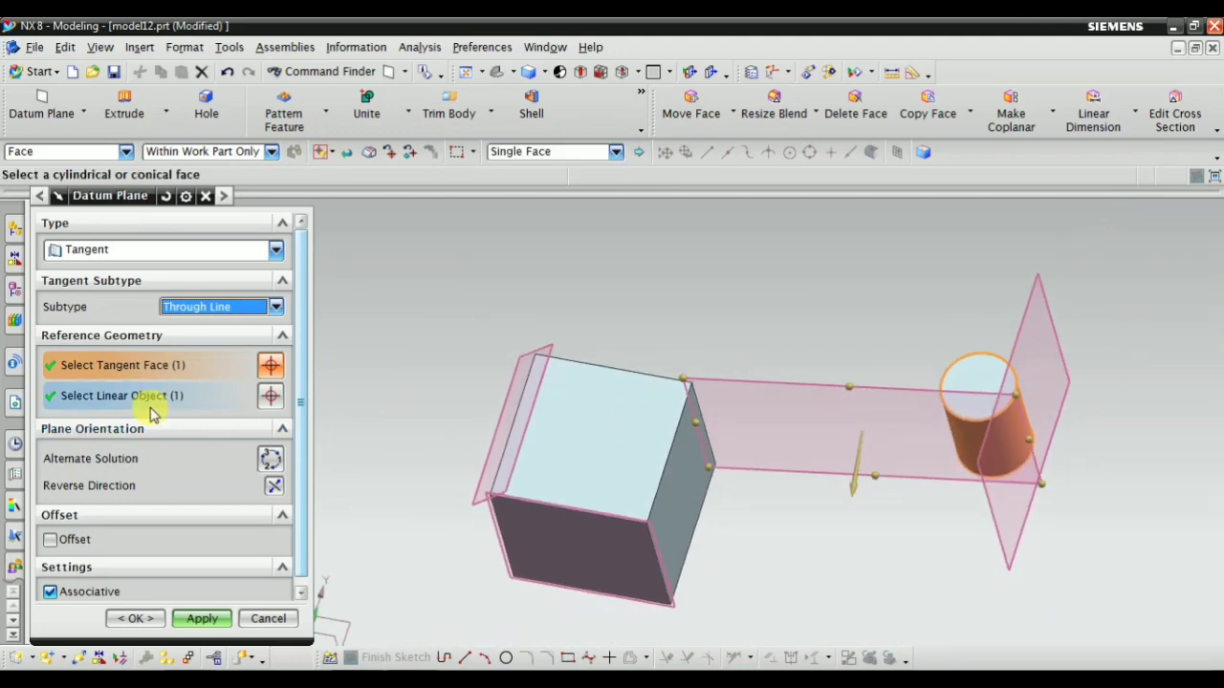
left_click(143, 396)
middle_click_drag(770, 482, 937, 299)
scroll(809, 334, "up", 2)
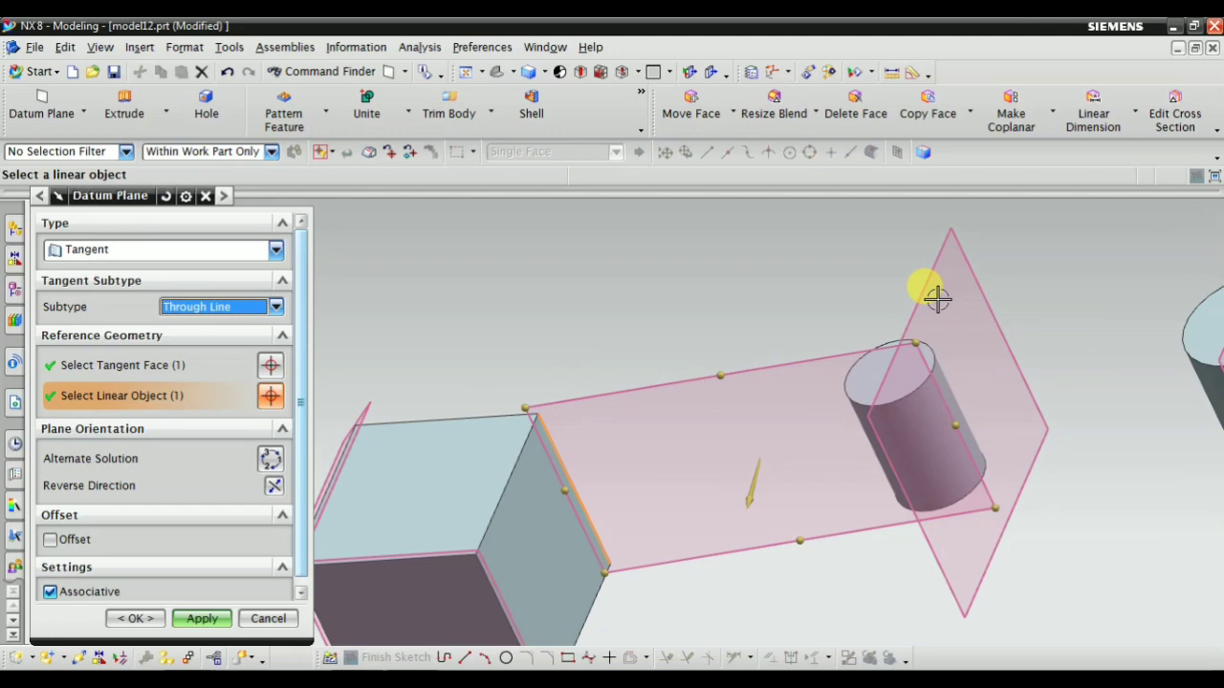
Cycle the alternate solutions three times to the plane touching the cylinder's opposite side and apply the Through Line datum plane
left_click(269, 459)
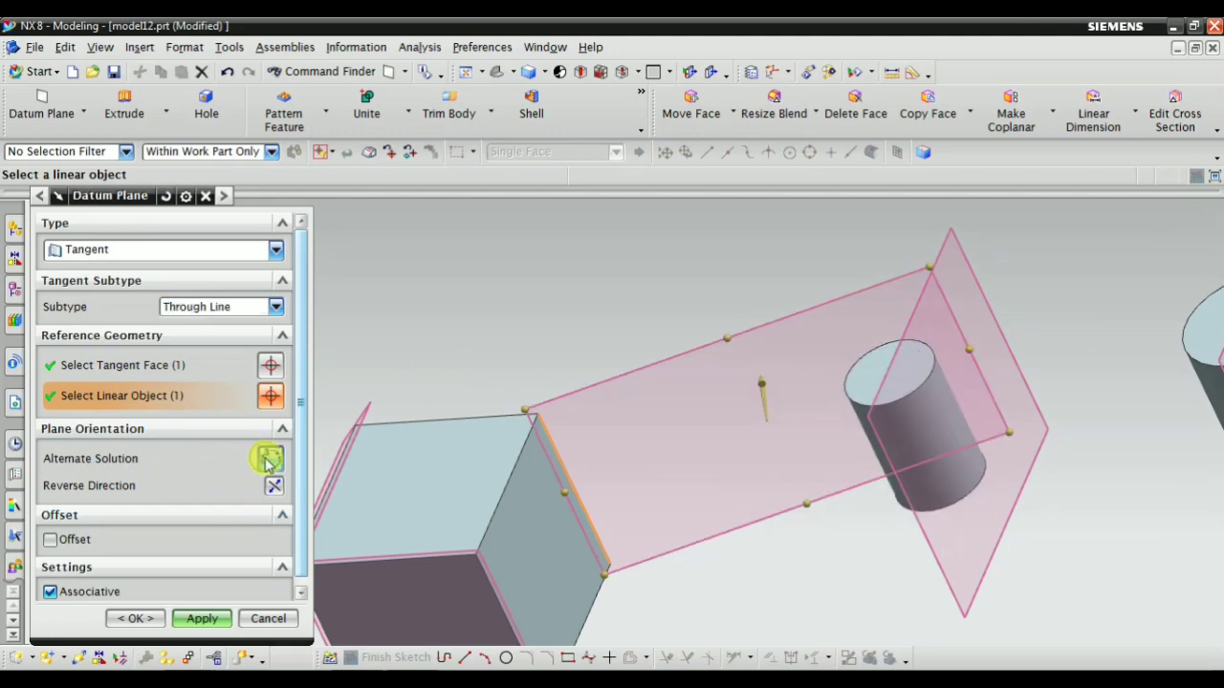
middle_click_drag(754, 400, 770, 425)
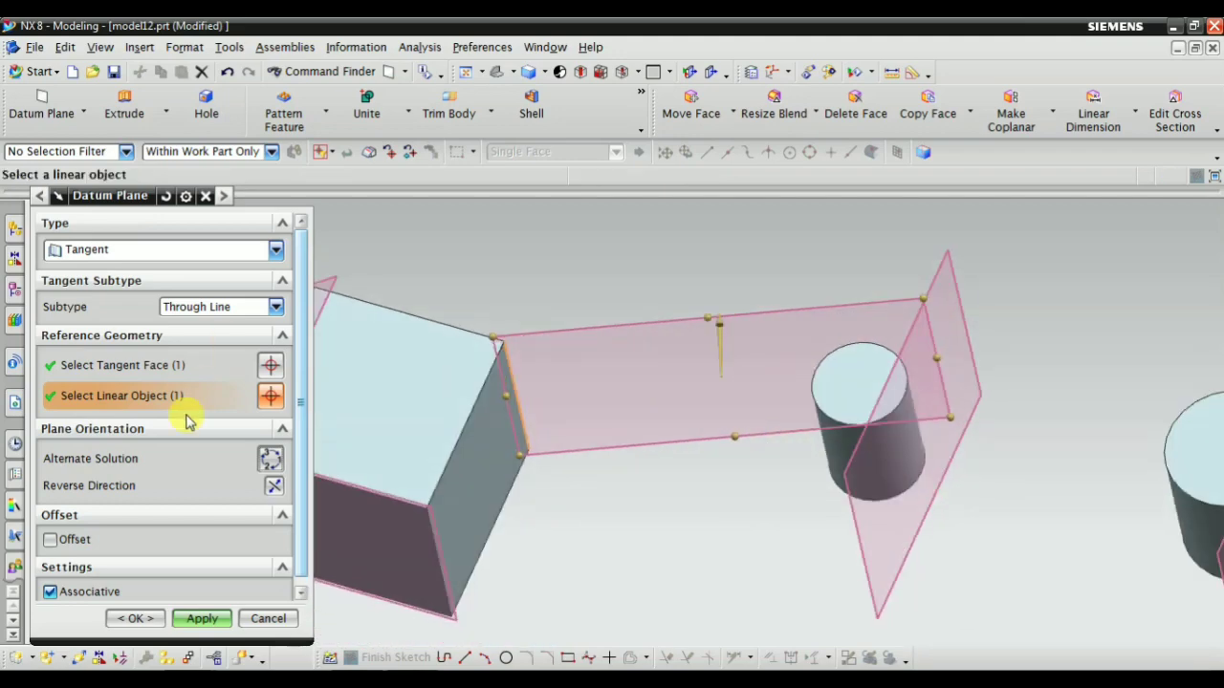
left_click(271, 461)
middle_click_drag(580, 496, 214, 483)
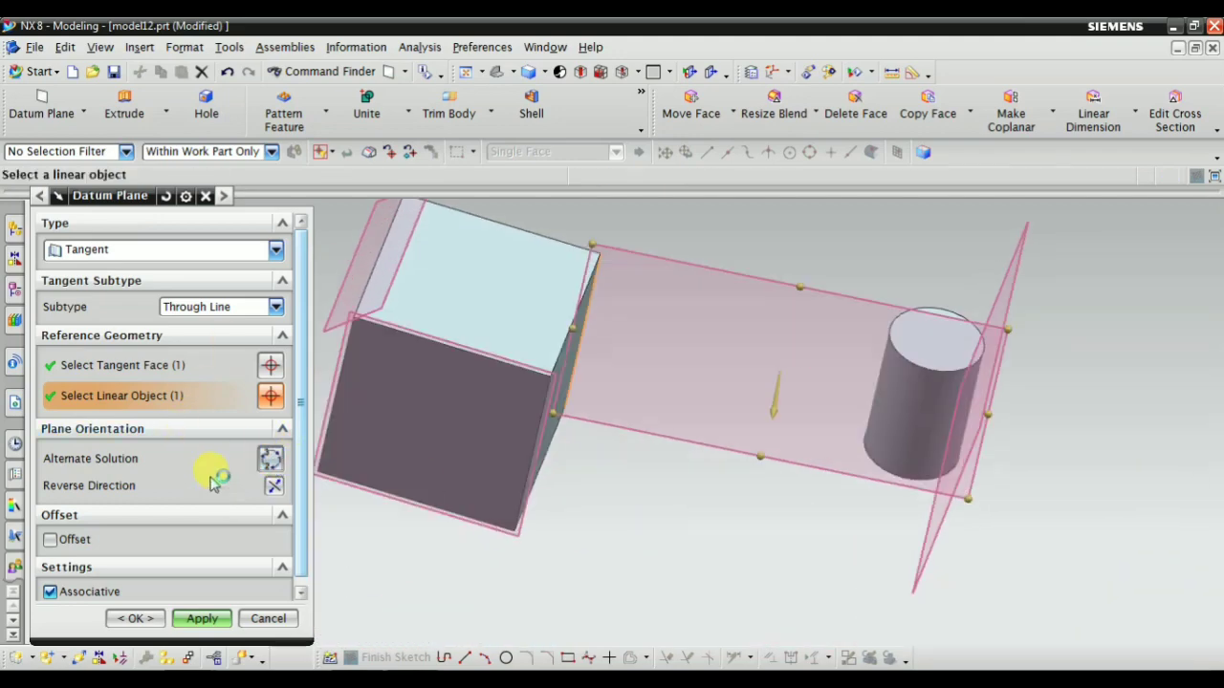
left_click(268, 458)
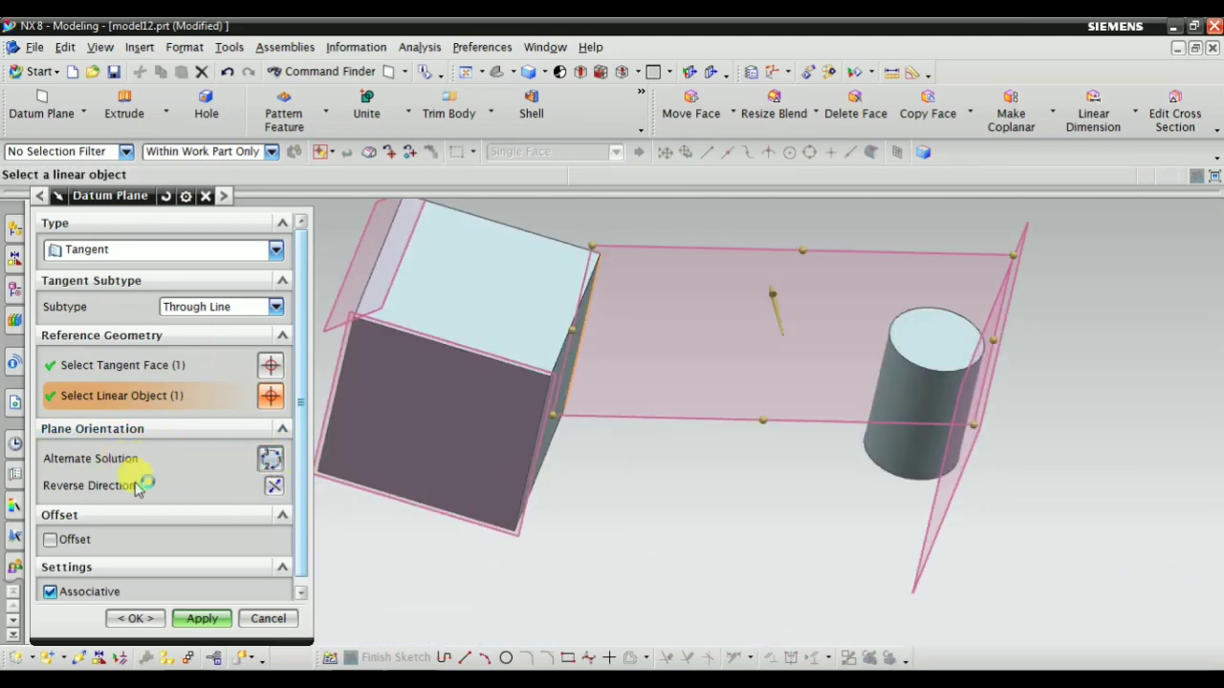
left_click(183, 620)
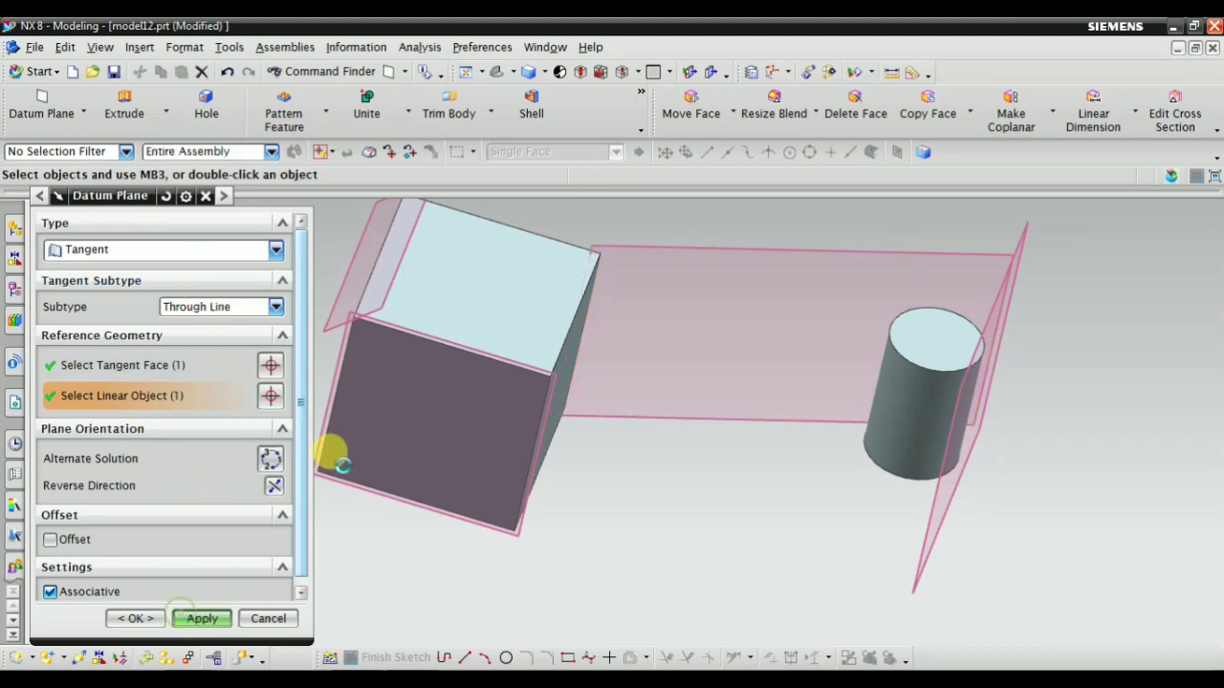
Switch the tangent subtype to Two Faces and select the smaller cylinder's side as the first face
left_click(218, 307)
left_click(212, 386)
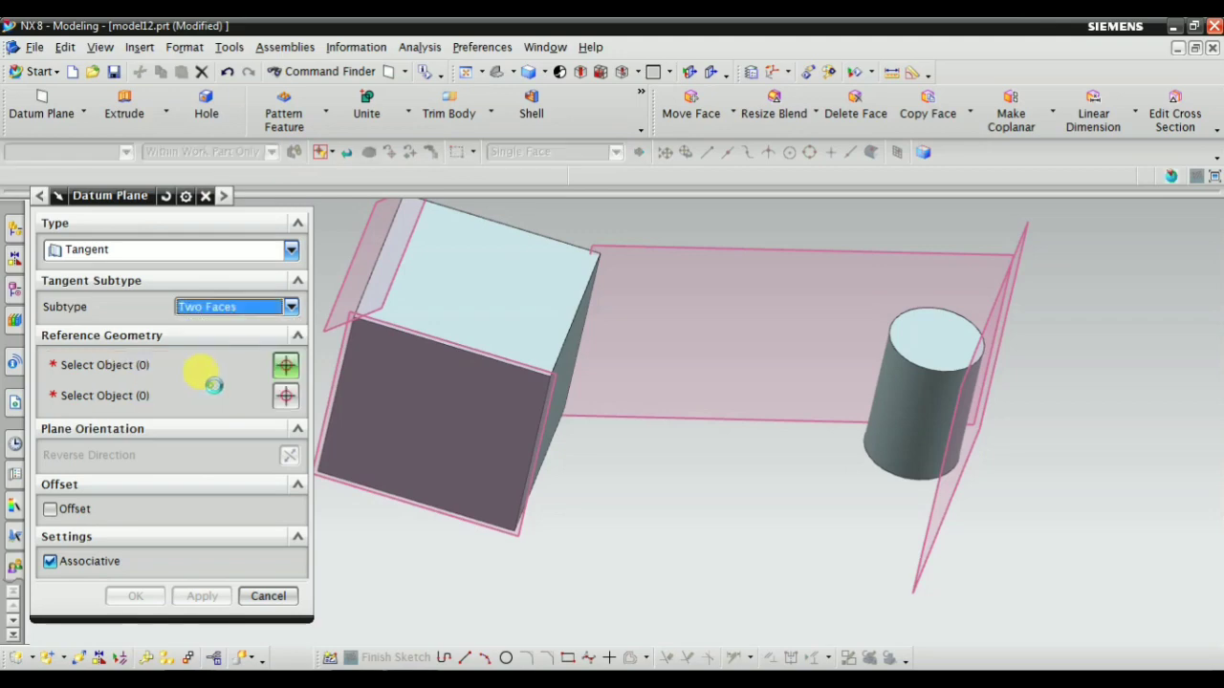
scroll(291, 436, "down", 1)
mouse_move(561, 492)
middle_mouse_down()
mouse_move(530, 459)
mouse_move(542, 476)
middle_mouse_up()
scroll(669, 415, "up", 3)
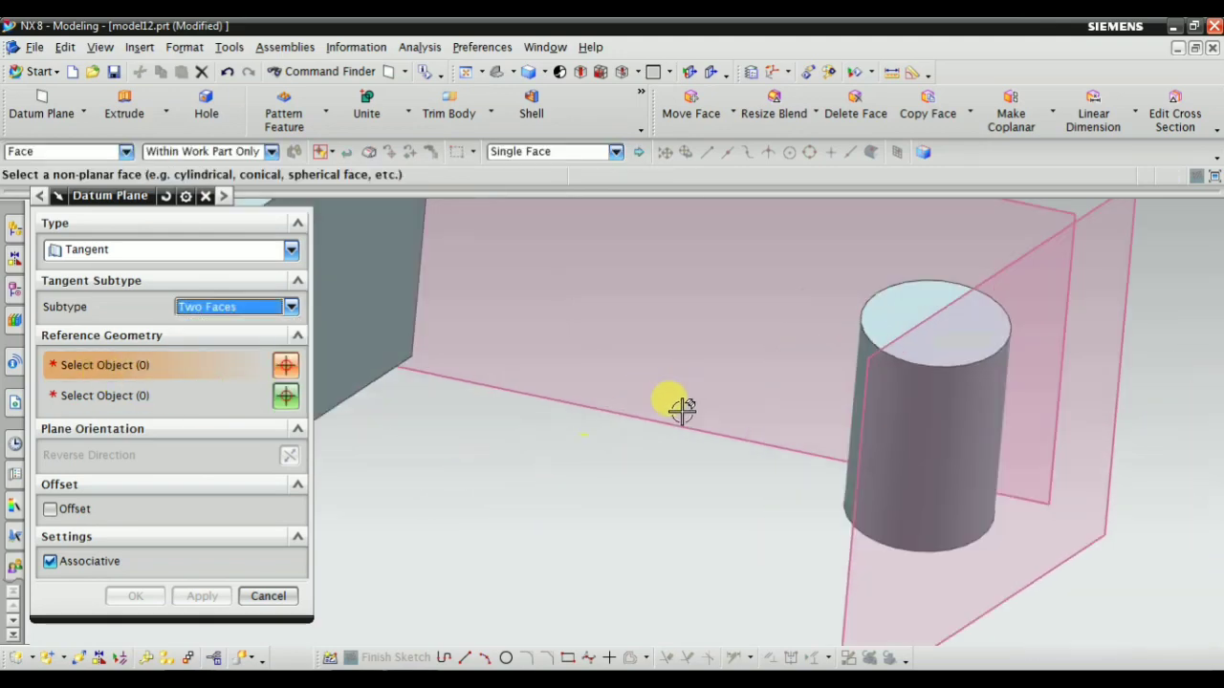
left_click(918, 401)
scroll(622, 378, "down", 3)
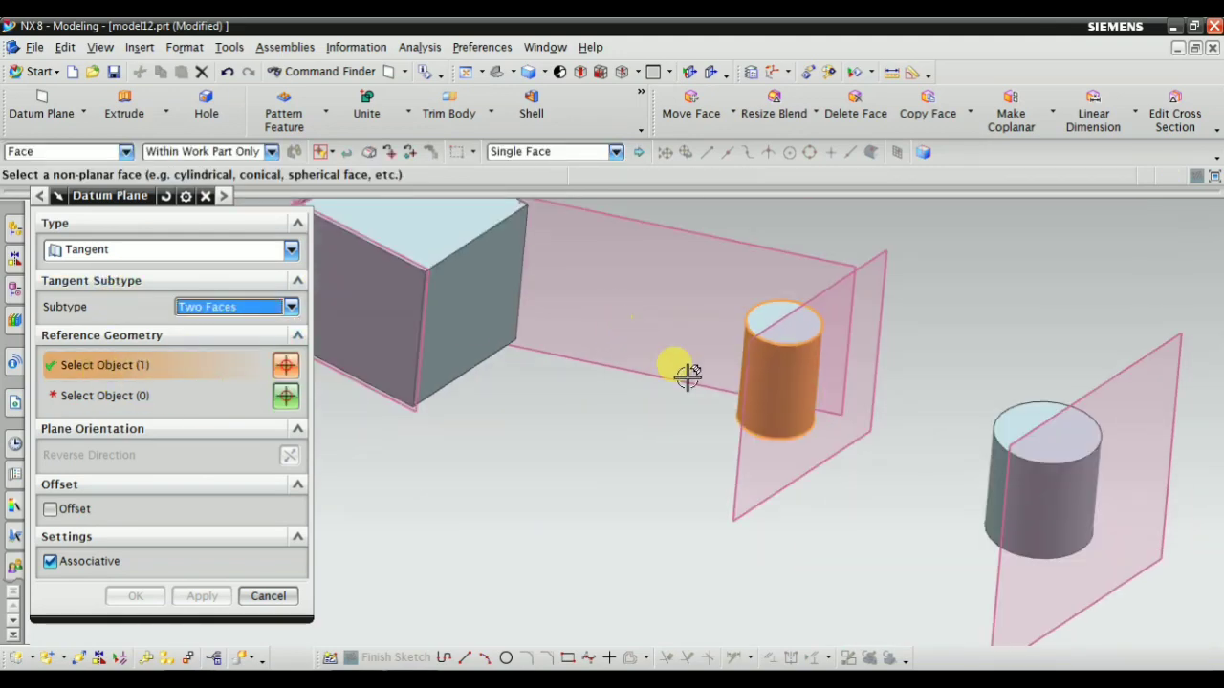
Select the larger cylinder's side as the second tangent face
scroll(926, 402, "up", 1)
left_click(136, 396)
scroll(783, 416, "down", 2)
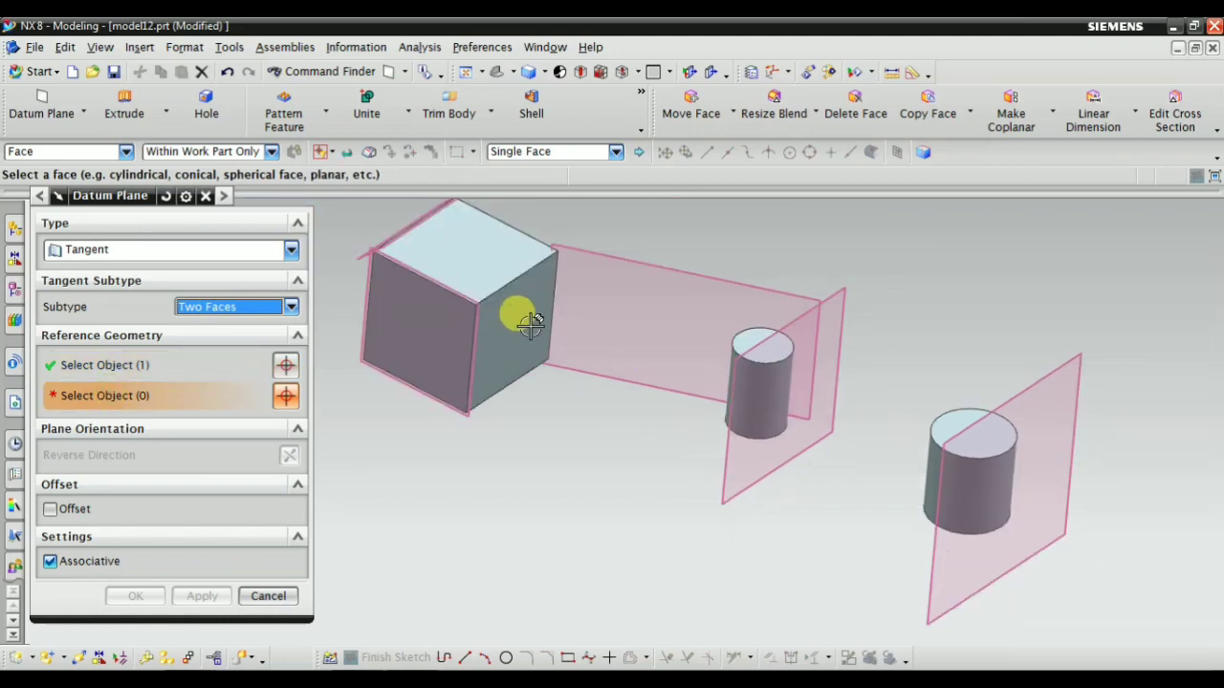
left_click(969, 478)
middle_click_drag(901, 583, 705, 450)
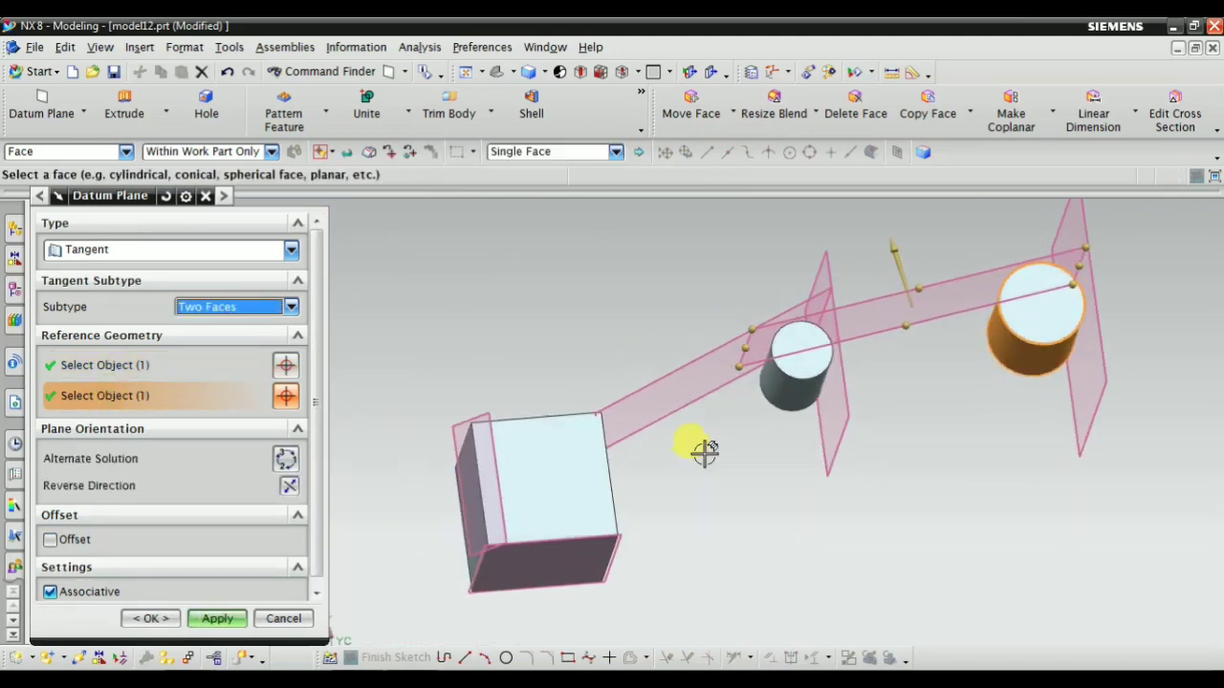
Cycle the alternate solutions to the plane crossing between opposite sides of the two cylinders and apply the Two Faces datum plane
left_click(283, 461)
left_click(283, 461)
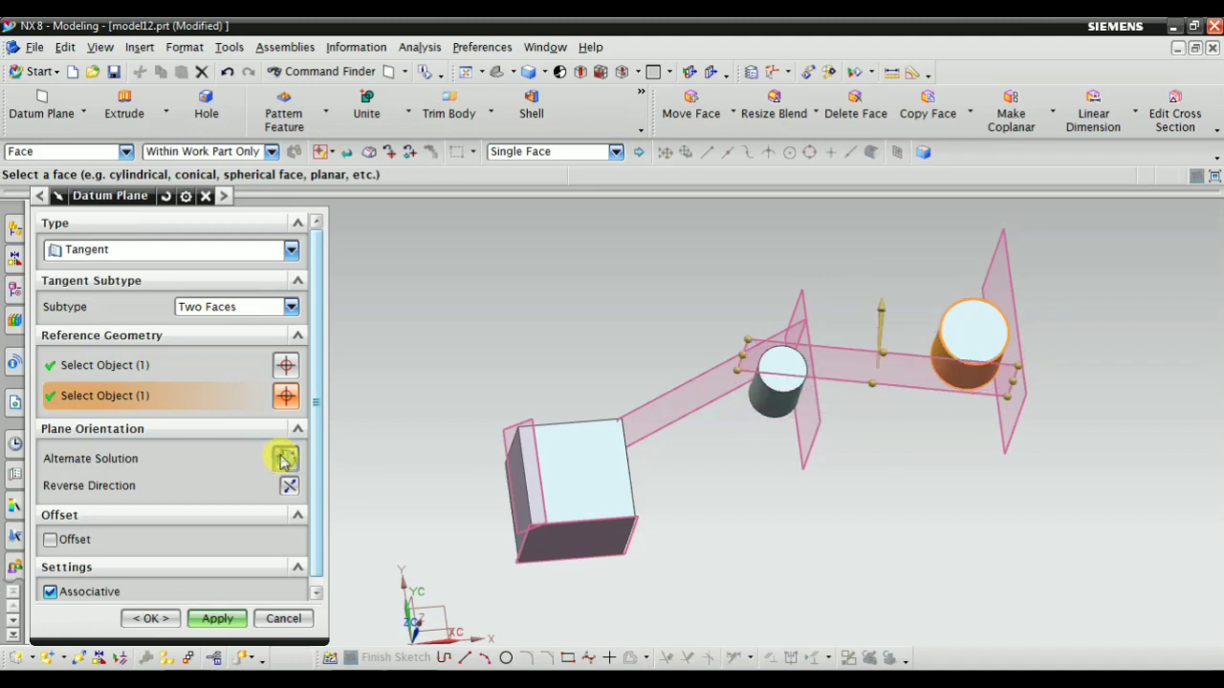
left_click(283, 461)
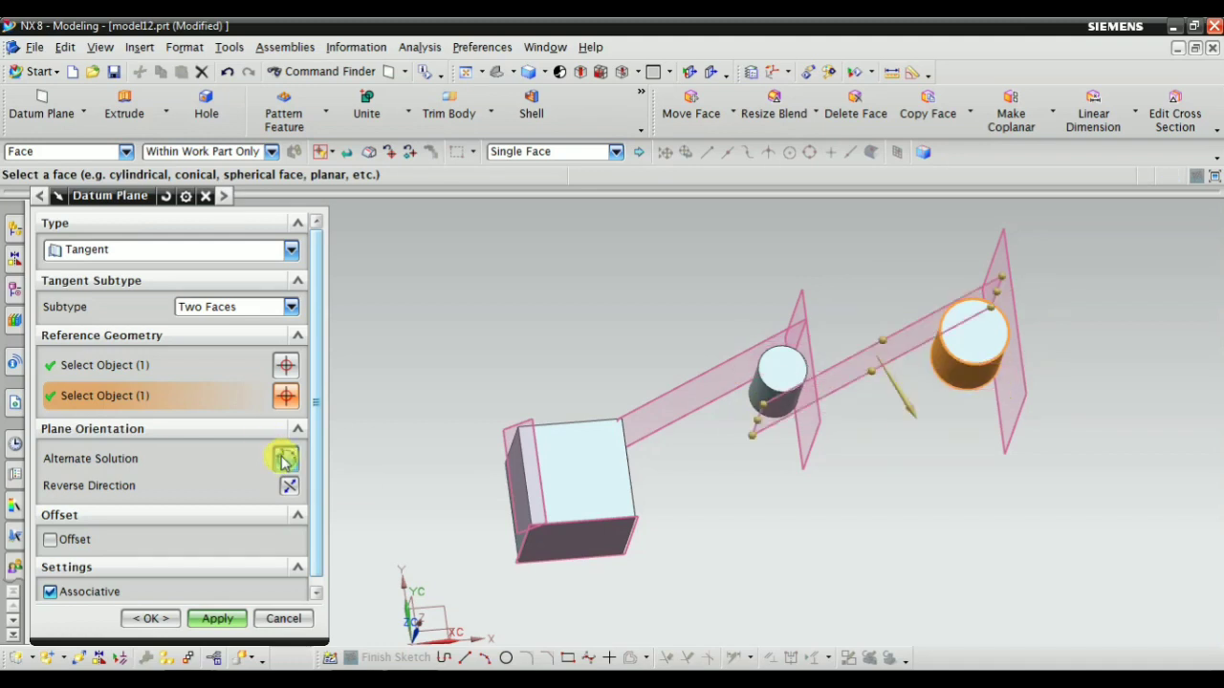
left_click(216, 616)
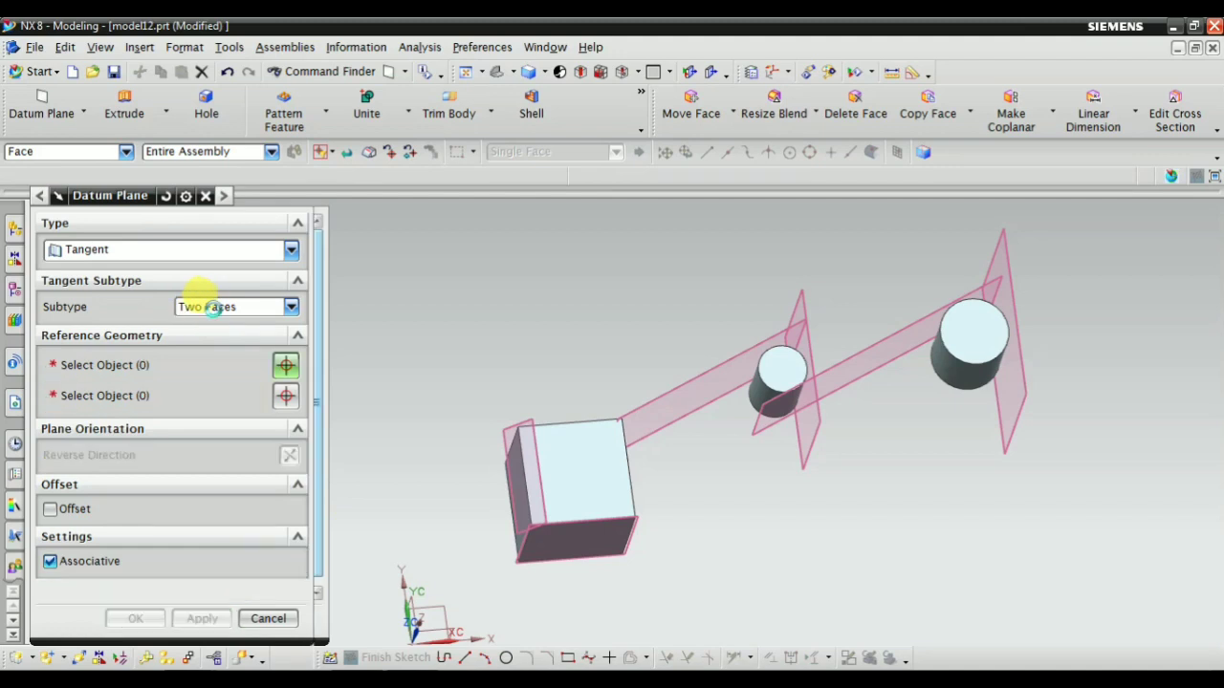
Switch the tangent subtype to Angle to Plane and select the smaller cylinder's side as the tangent face
left_click(205, 307)
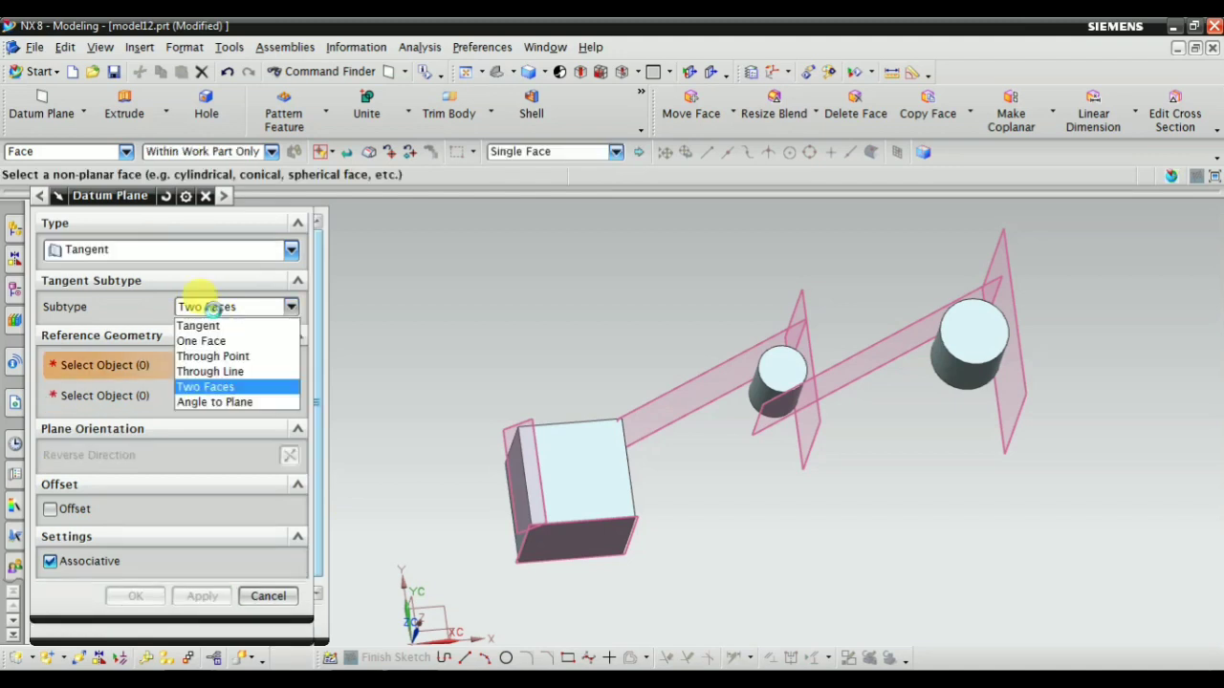
left_click(211, 402)
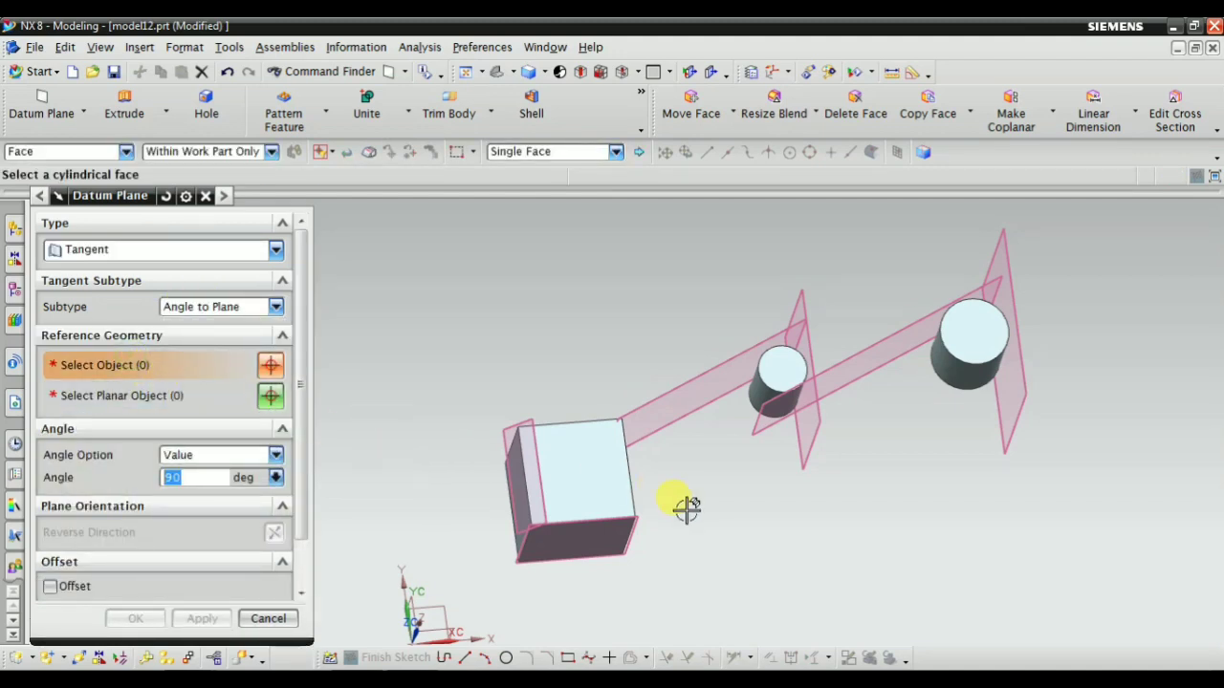
middle_click_drag(687, 508, 724, 347)
left_click(735, 363)
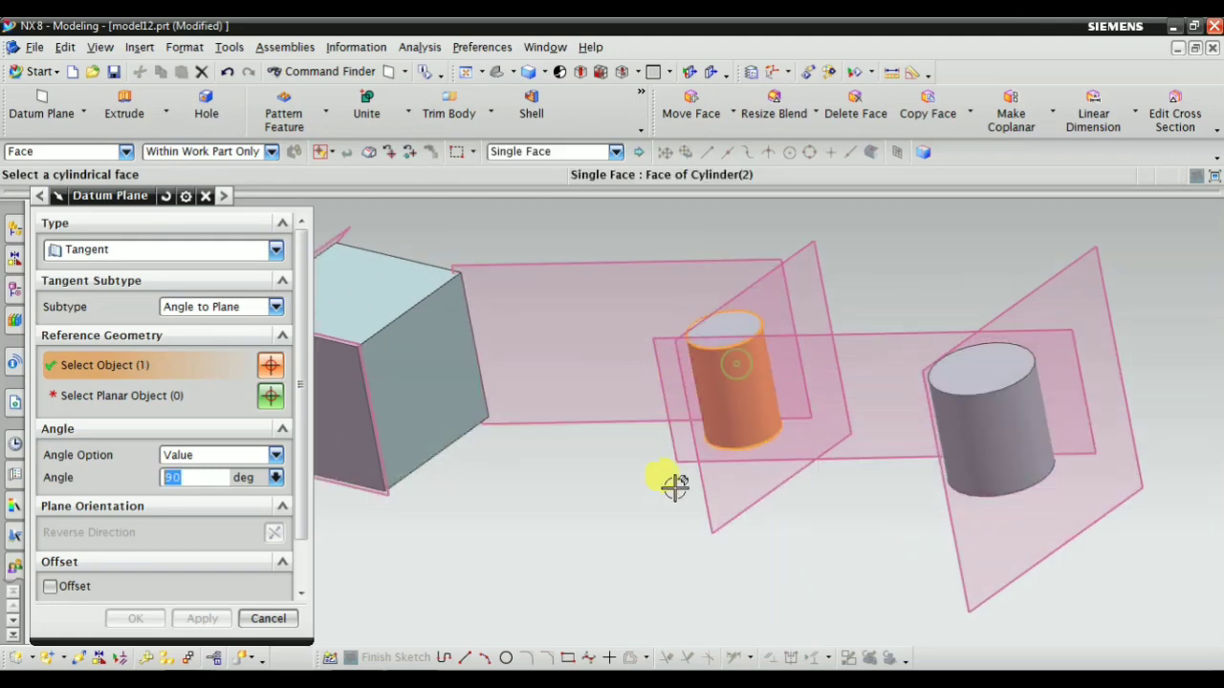
Select the block's side face toward the cylinders as the planar object and set the plane's angle to 45 degrees
left_click(136, 400)
scroll(415, 449, "down", 2)
scroll(415, 449, "up", 2)
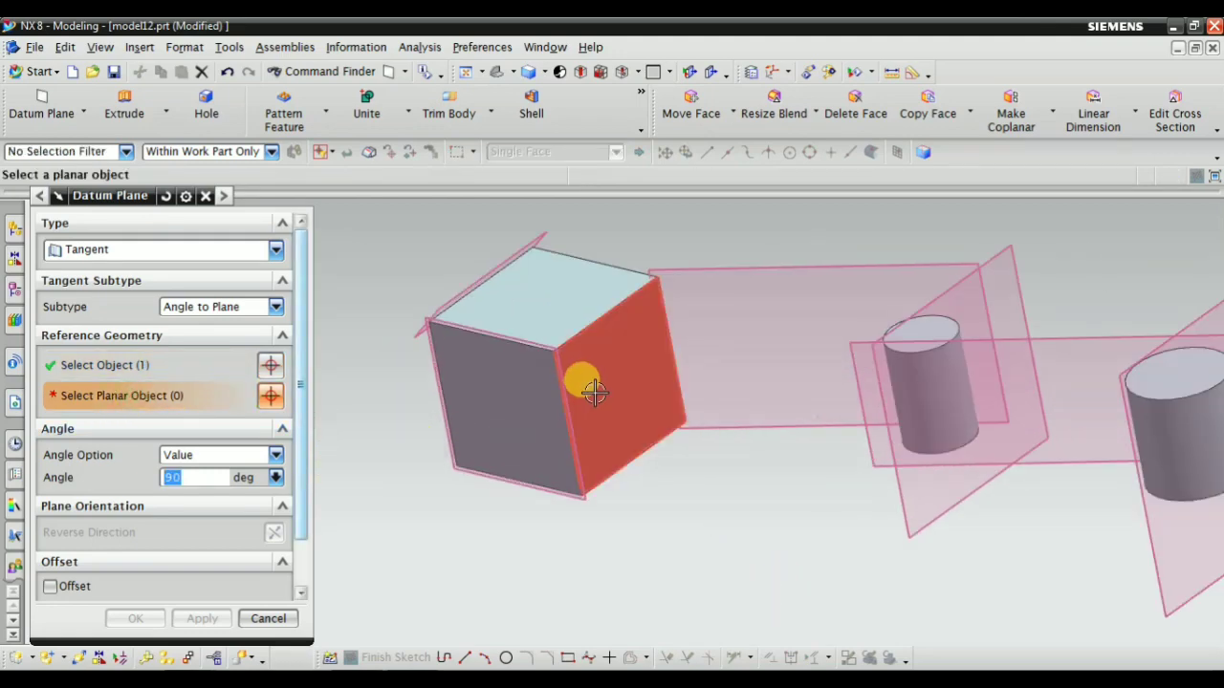
left_click(597, 393)
middle_click_drag(618, 468, 662, 476)
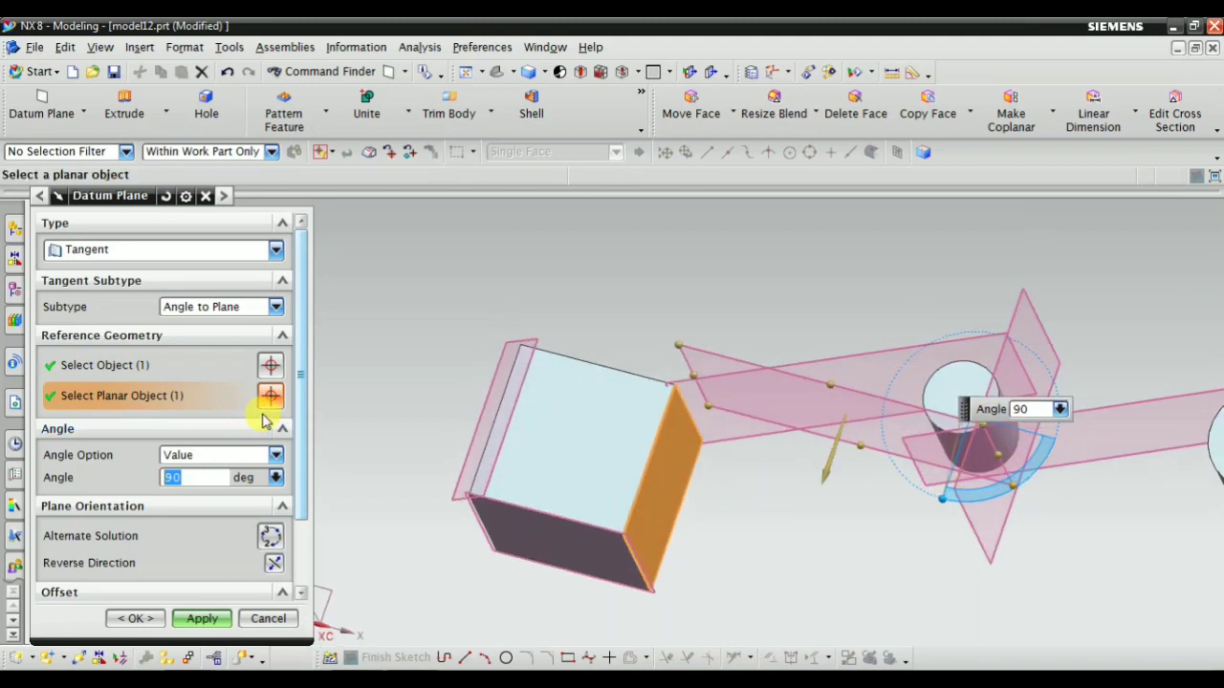
key("Return")
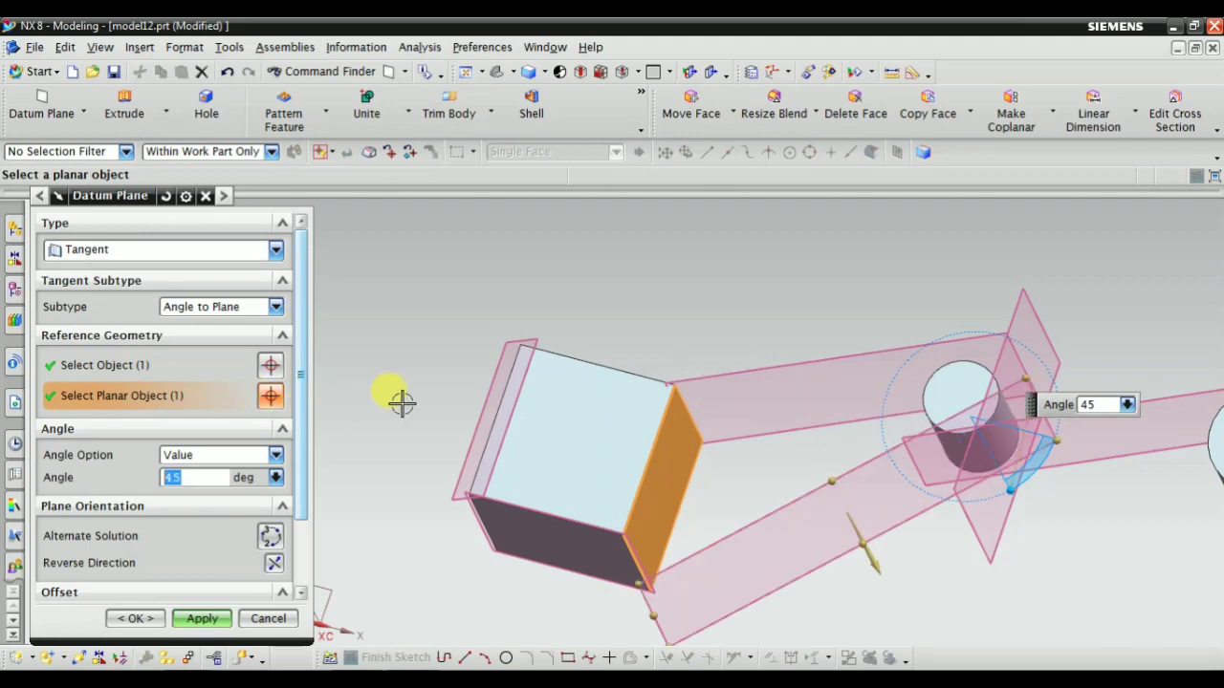
Examine the 45-degree tangent plane against its two references, the smaller cylinder's side and the block's side face, from several viewpoints
left_click(98, 364)
middle_click_drag(478, 479, 602, 444)
scroll(607, 444, "up", 1)
scroll(550, 446, "down", 2)
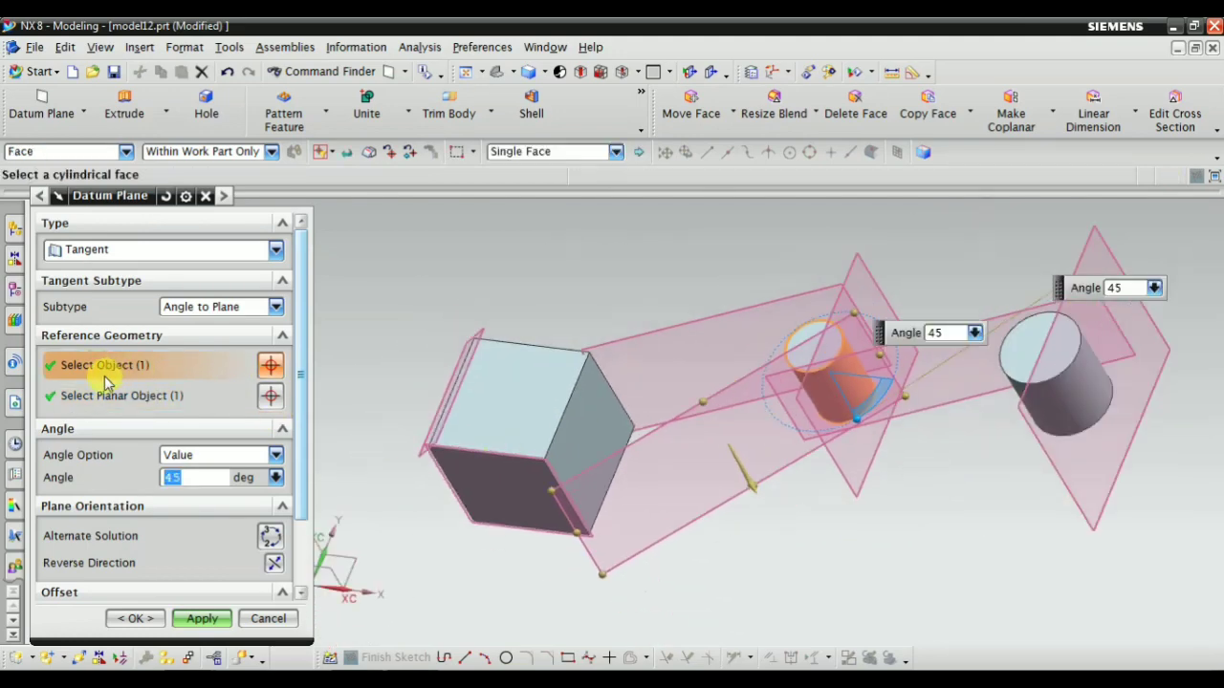
left_click(94, 398)
middle_click_drag(695, 405, 894, 382)
scroll(887, 440, "up", 1)
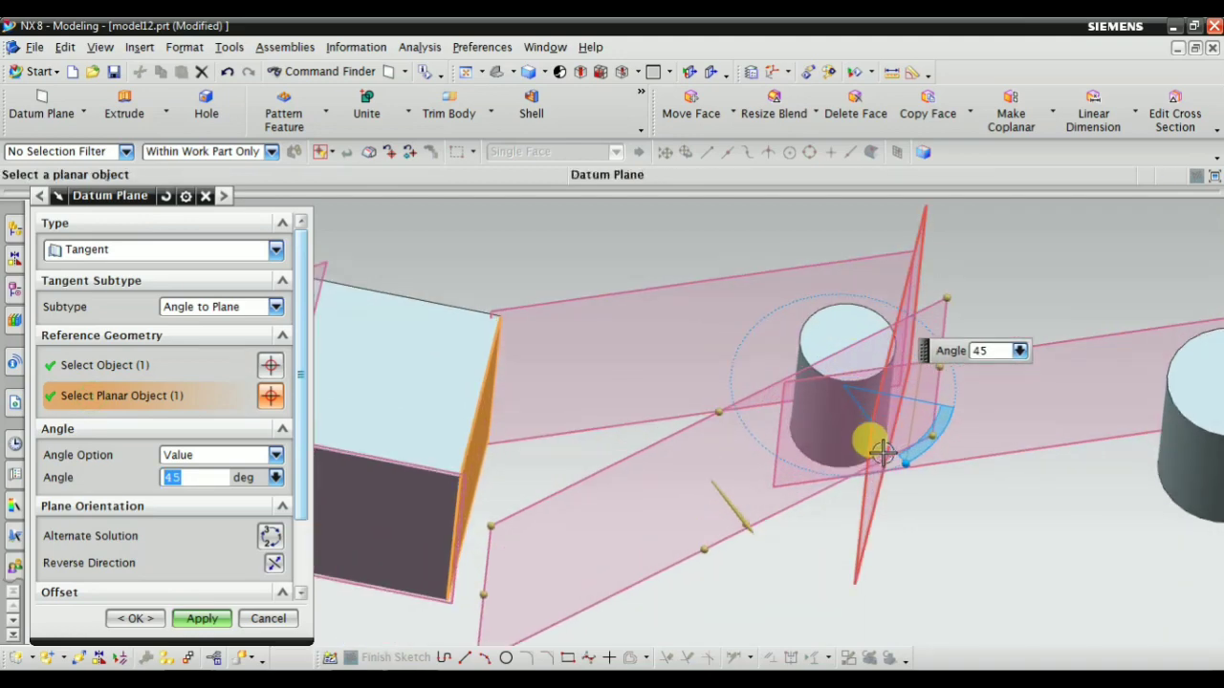
scroll(626, 432, "down", 2)
scroll(626, 435, "up", 1)
mouse_move(657, 468)
middle_mouse_down()
mouse_move(648, 500)
mouse_move(658, 476)
middle_mouse_up()
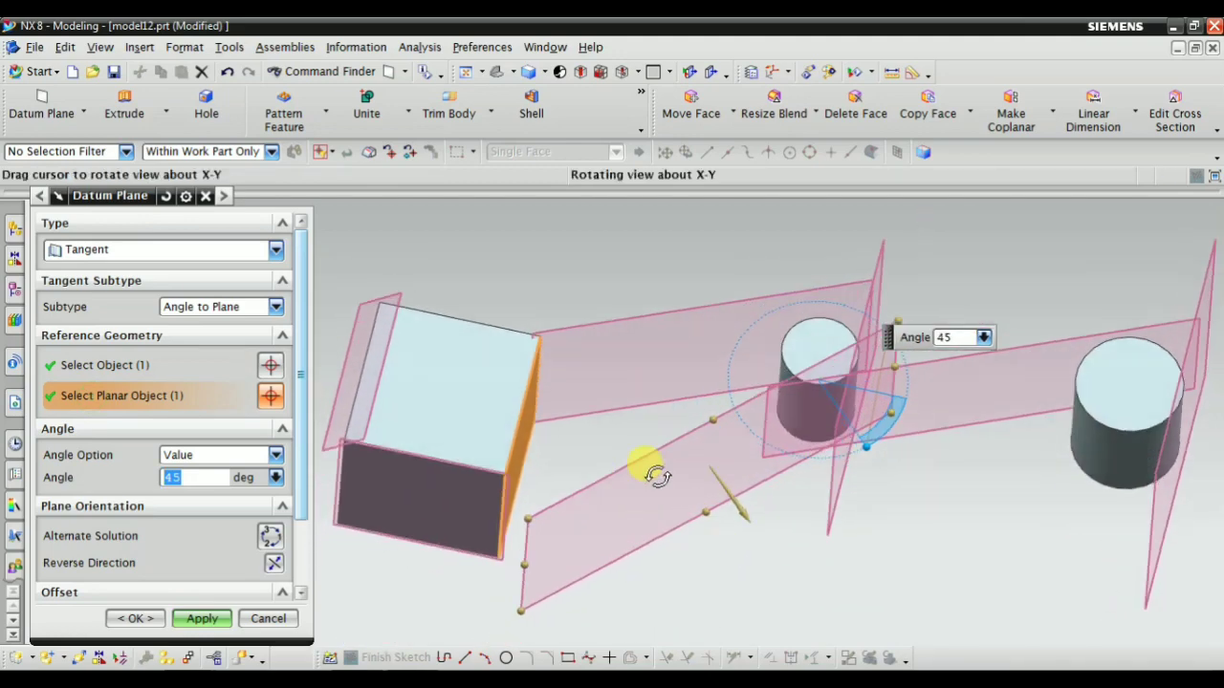
mouse_move(552, 415)
middle_mouse_down()
mouse_move(538, 437)
mouse_move(561, 424)
middle_mouse_up()
scroll(880, 485, "up", 1)
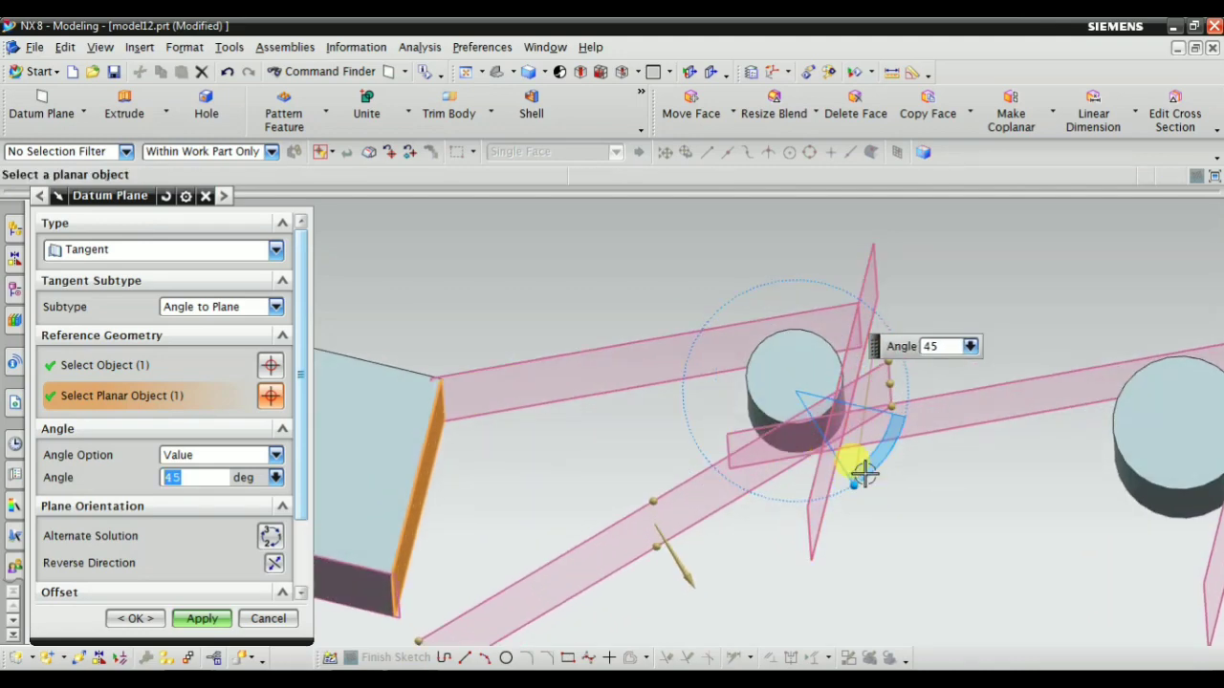
scroll(863, 472, "down", 1)
Set the tangent plane's angle to 90 degrees from the block's side face and inspect its orientation
left_click_drag(902, 475, 797, 507)
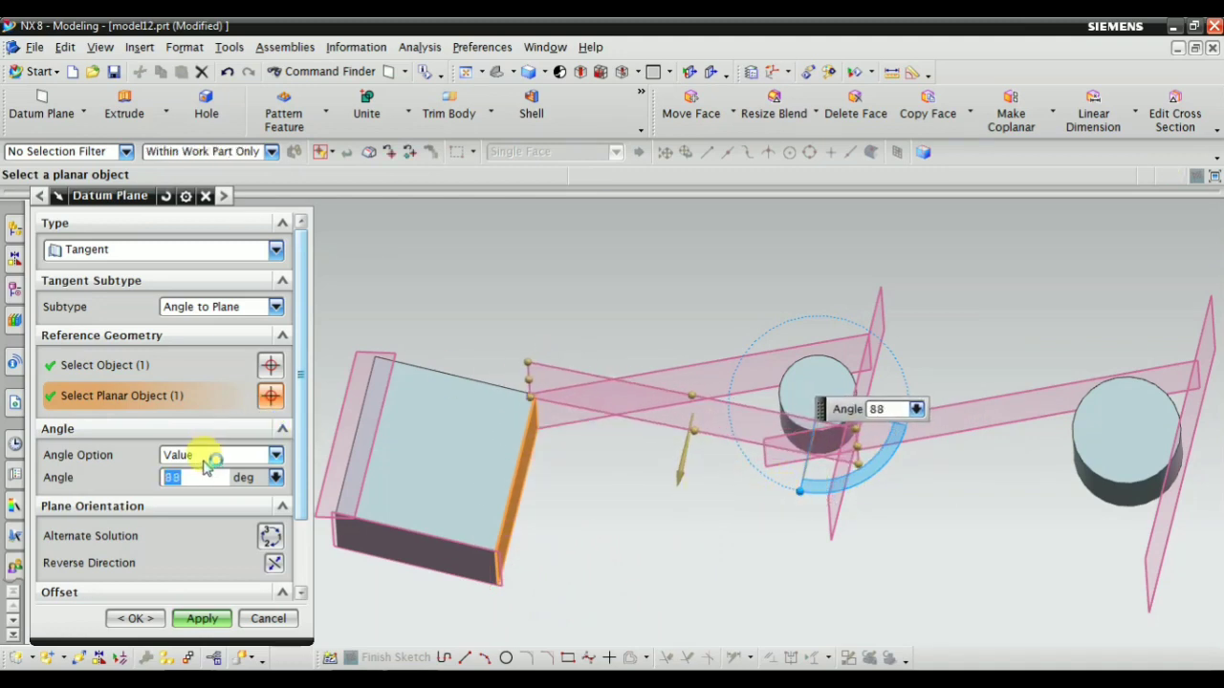
key("Return")
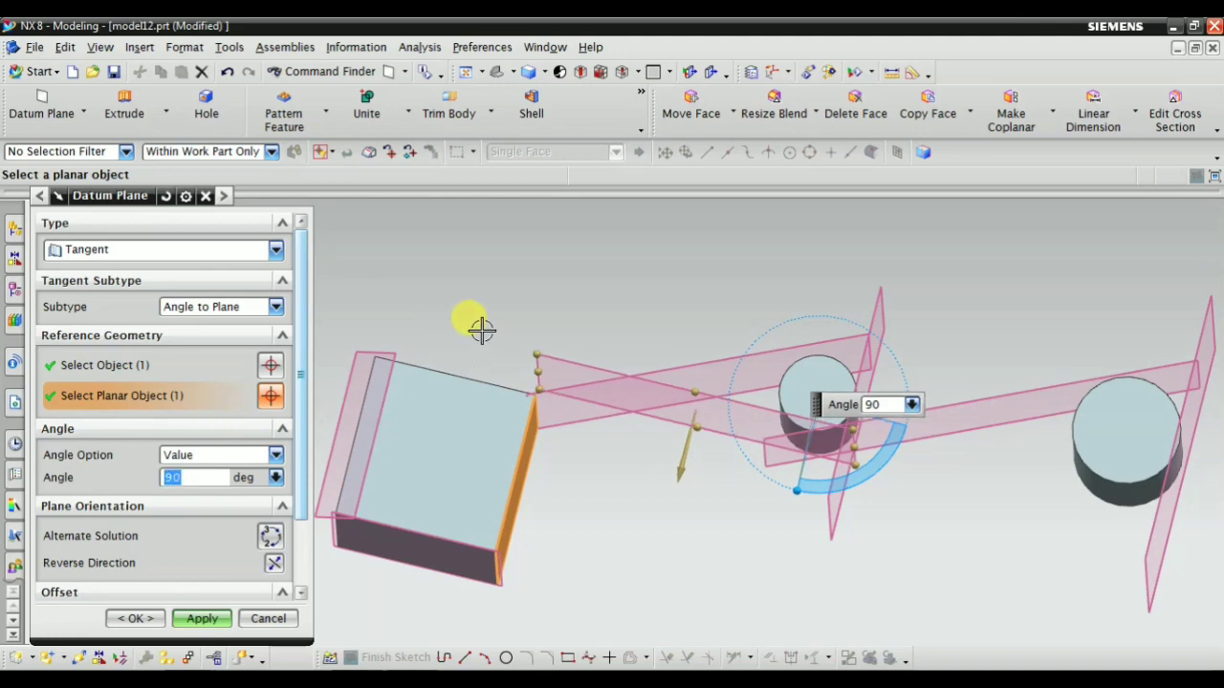
middle_click_drag(481, 329, 560, 405)
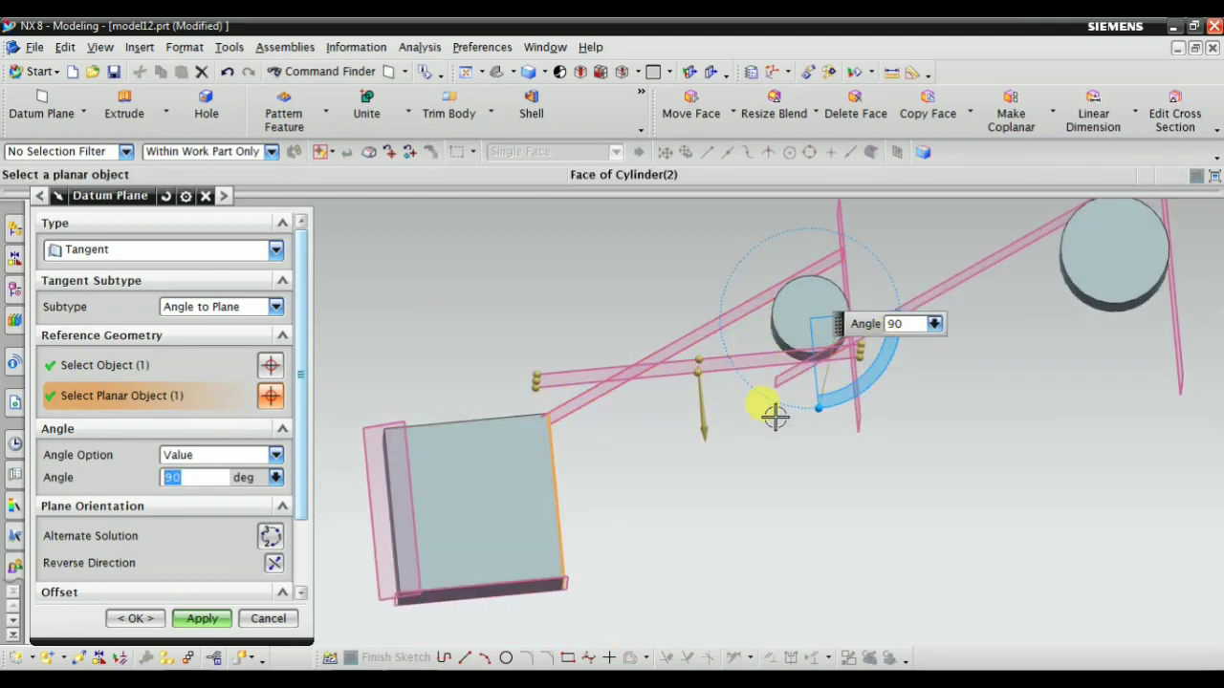
middle_click_drag(775, 416, 683, 354)
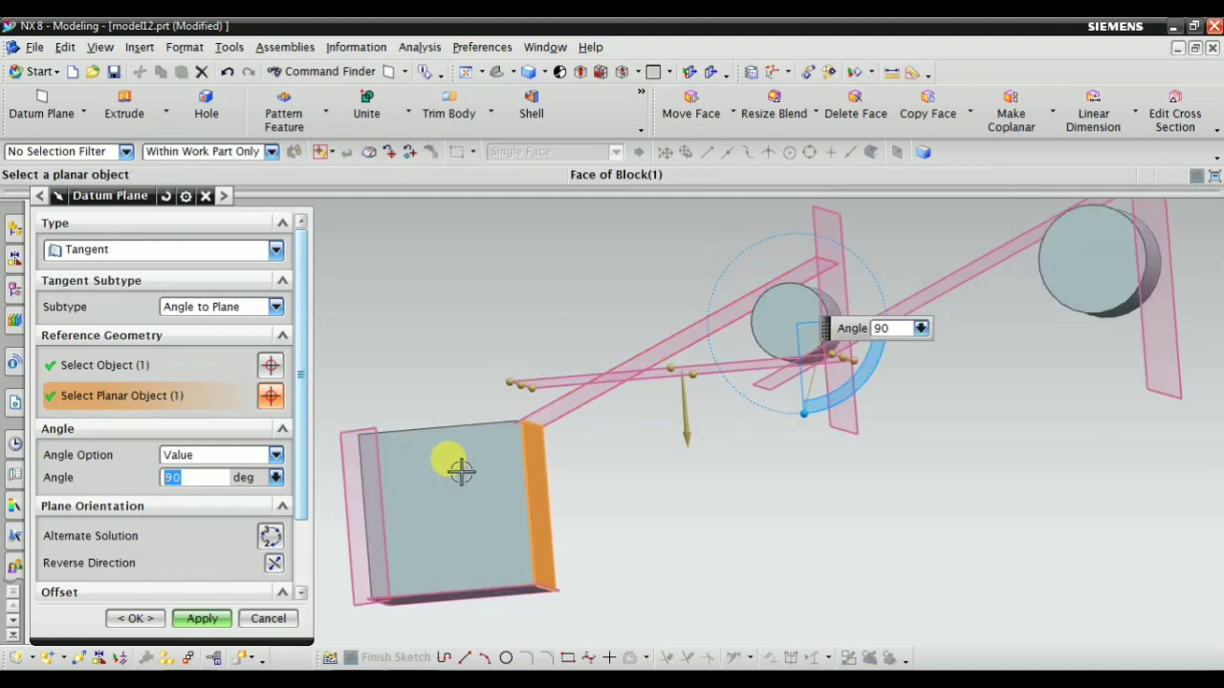
Change the tangent plane's angle to the block's side face to 50 degrees
left_click_drag(788, 414, 869, 402)
middle_click_drag(868, 403, 713, 484)
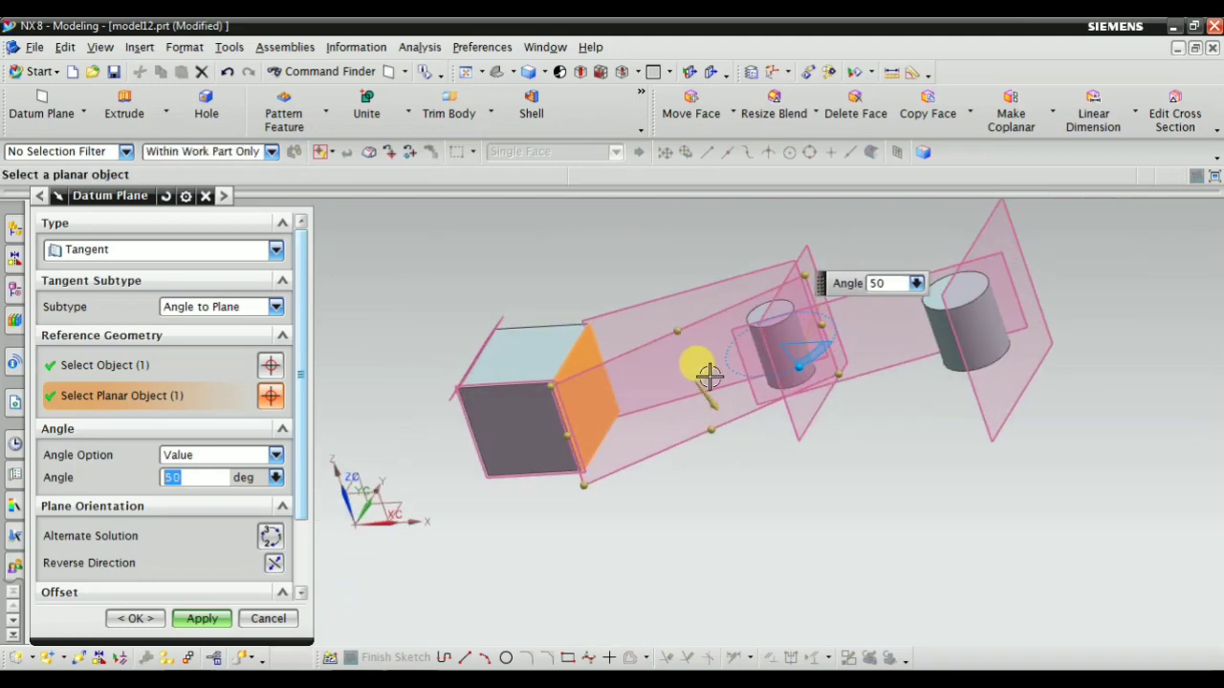
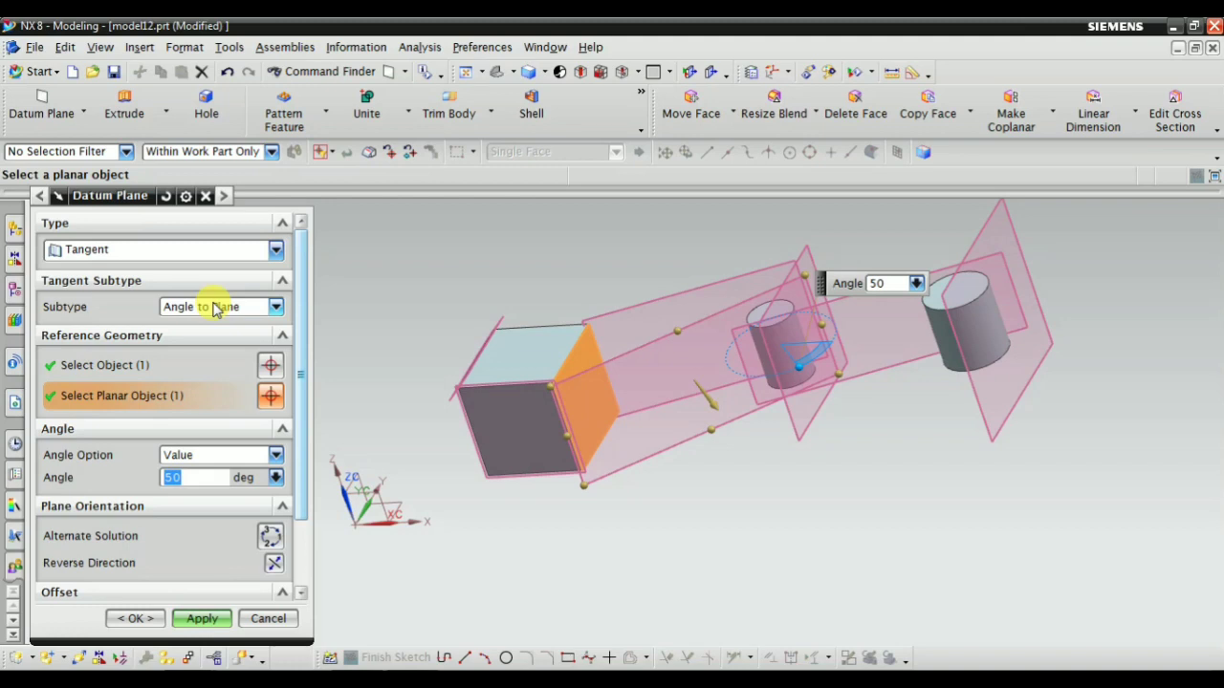
Create the tangent datum plane at 50 degrees to the block's side face
left_click(216, 307)
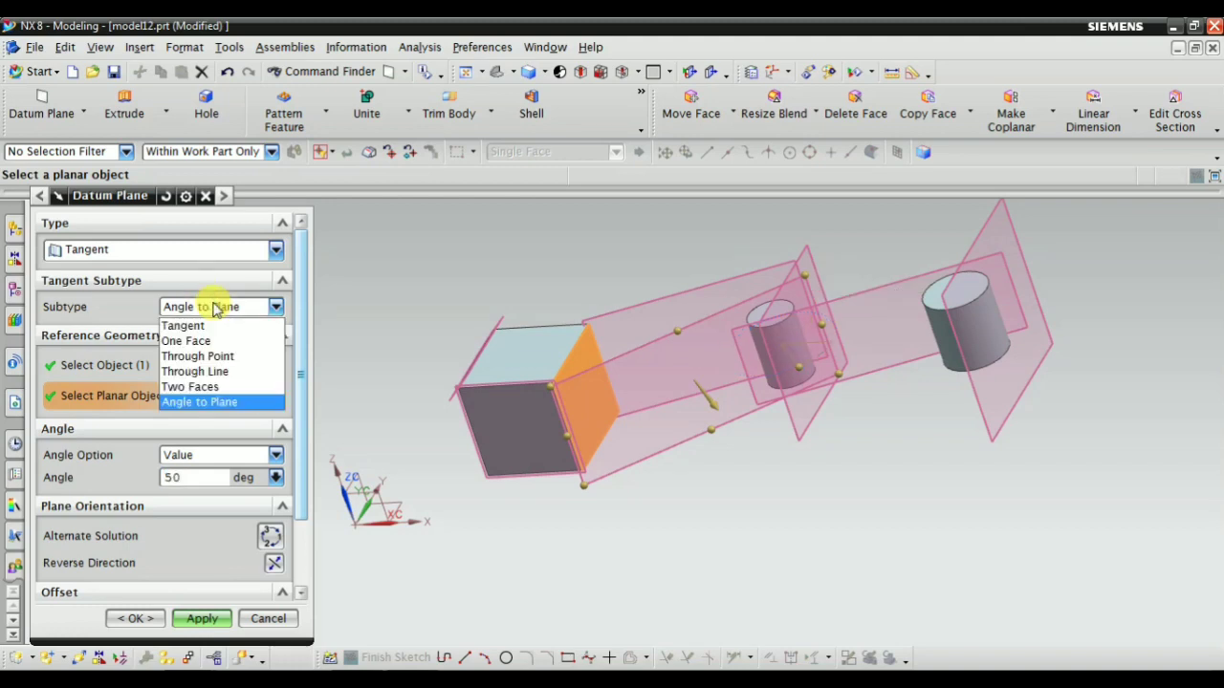
left_click(217, 307)
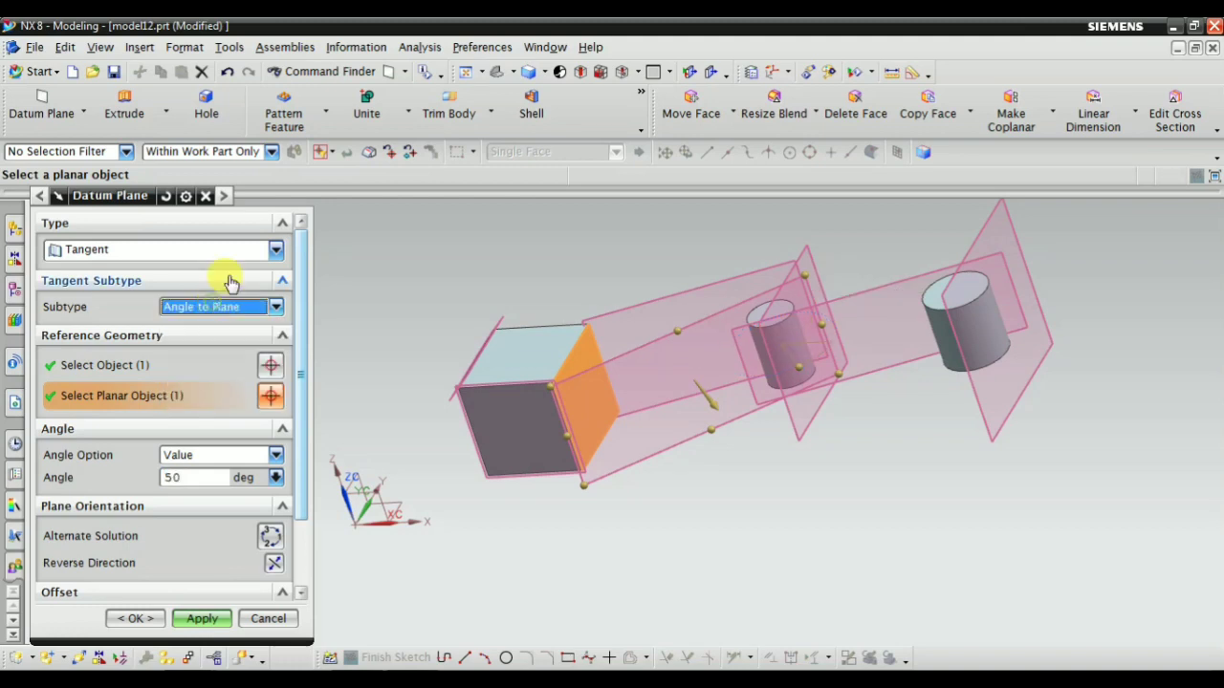
left_click(201, 618)
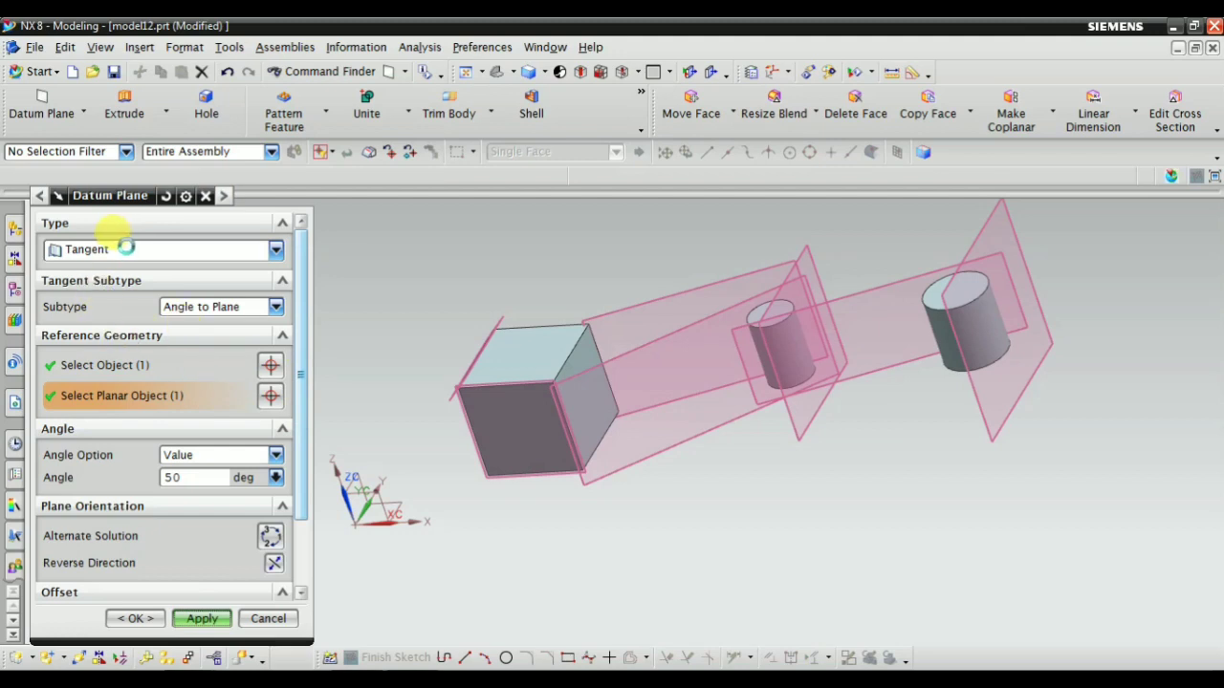
Switch the datum plane type to Through Object and preview the plane on two different faces of the block
left_click(164, 249)
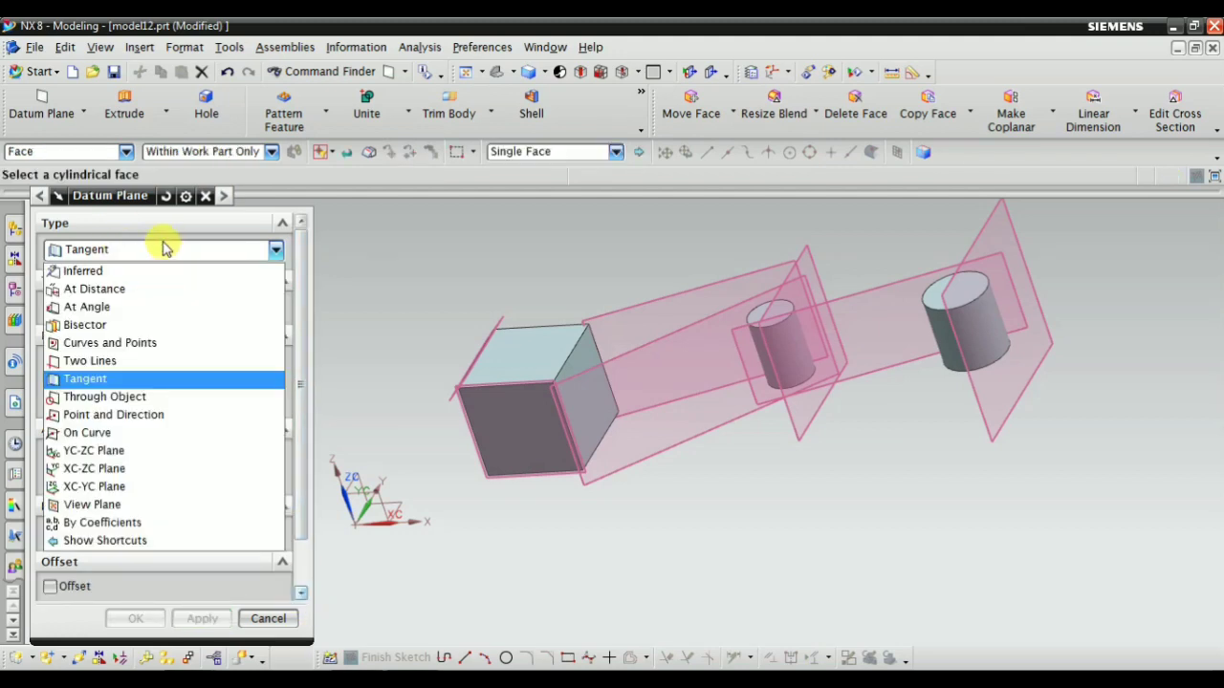
left_click(134, 398)
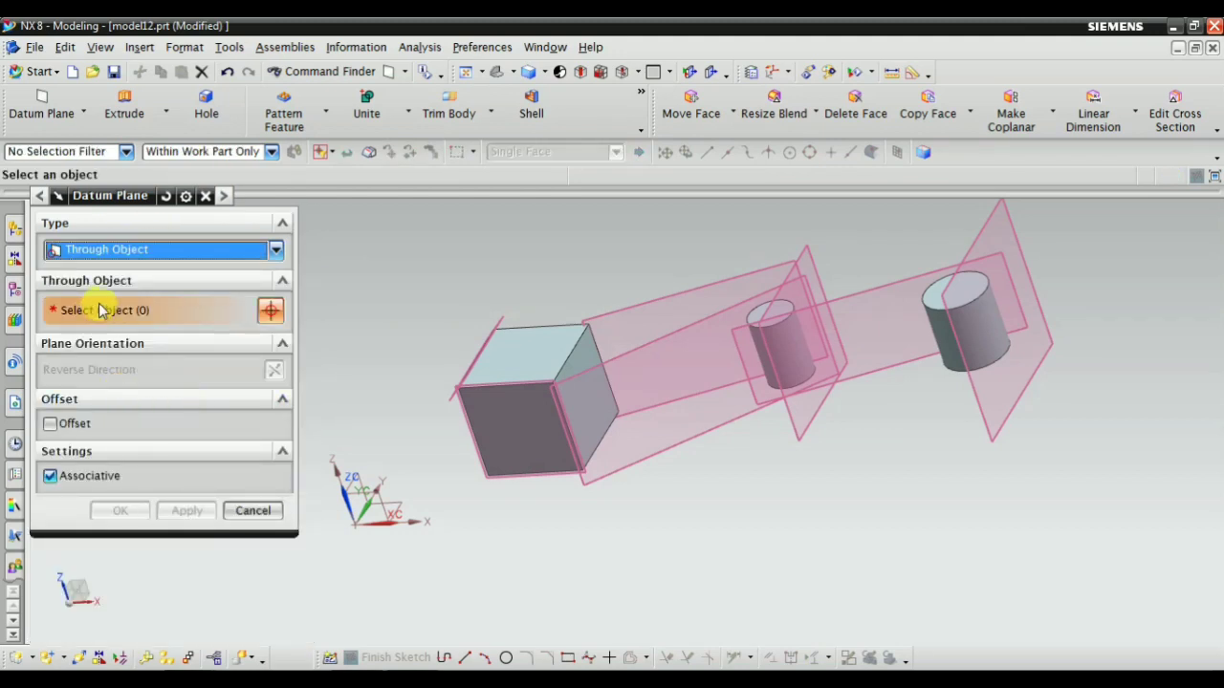
scroll(431, 443, "up", 3)
scroll(644, 301, "up", 3)
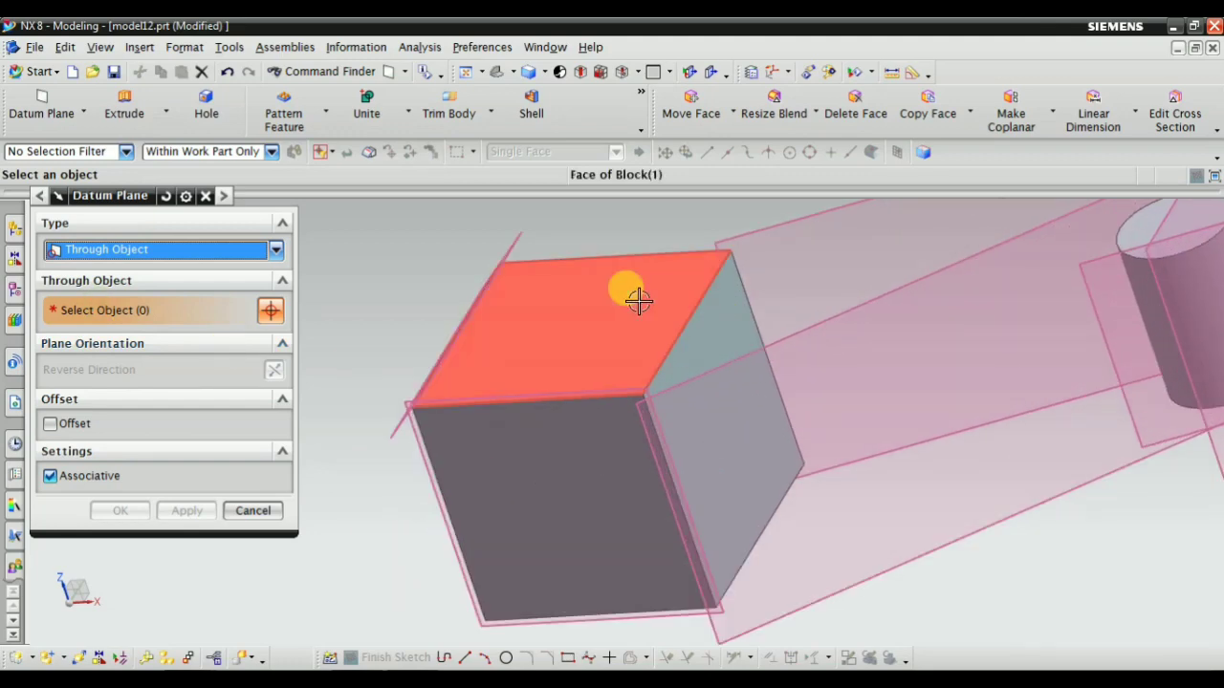
middle_click_drag(639, 300, 724, 382)
left_click(824, 459)
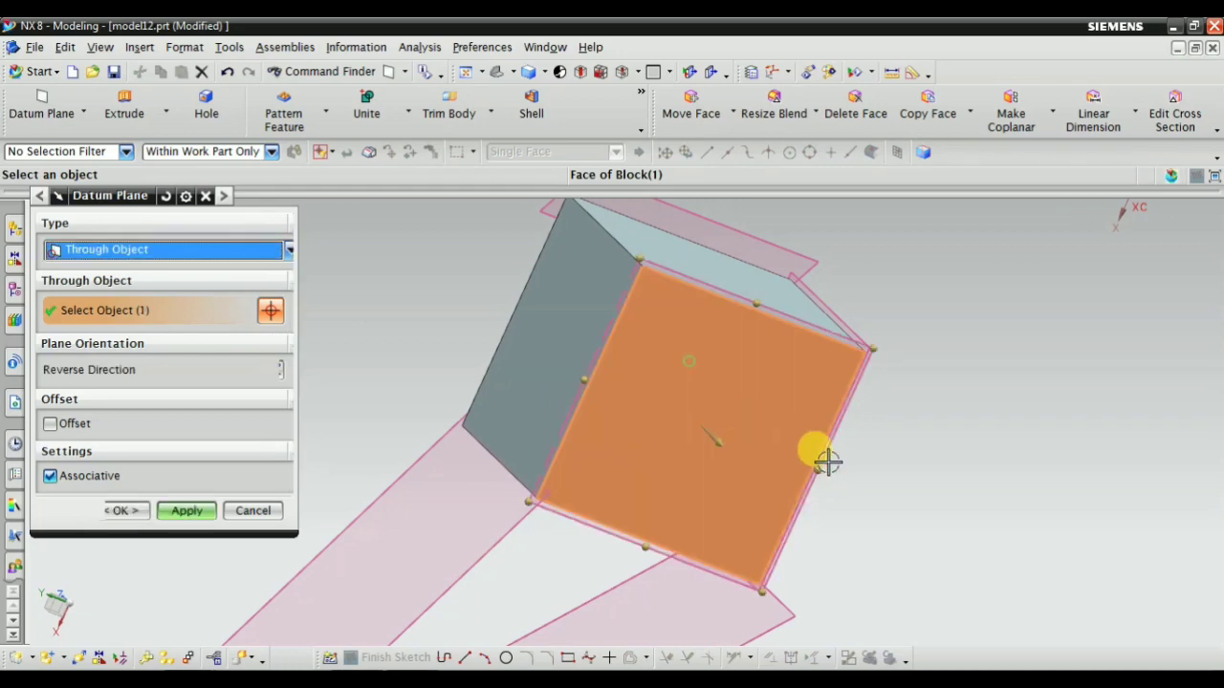
middle_click_drag(827, 462, 776, 290)
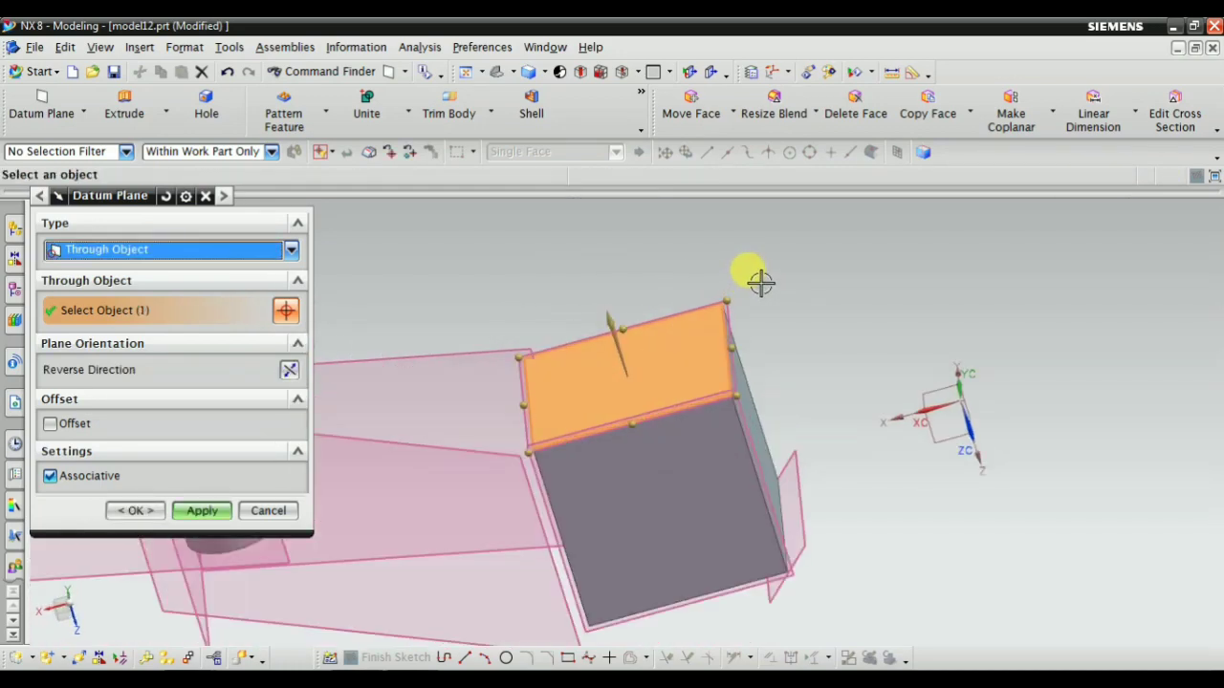
left_click(692, 467)
middle_click_drag(800, 507, 719, 462)
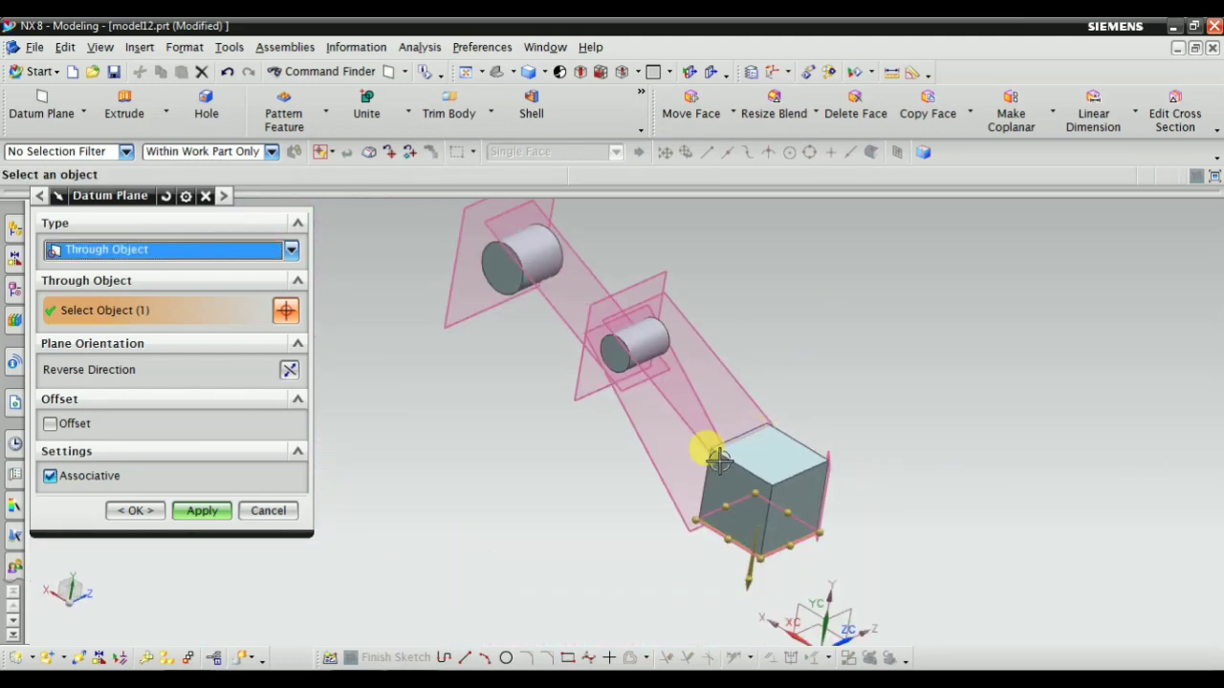
Select the larger cylinder's curved side face as the through object and inspect the plane along its axis
scroll(535, 247, "up", 5)
left_click(521, 232)
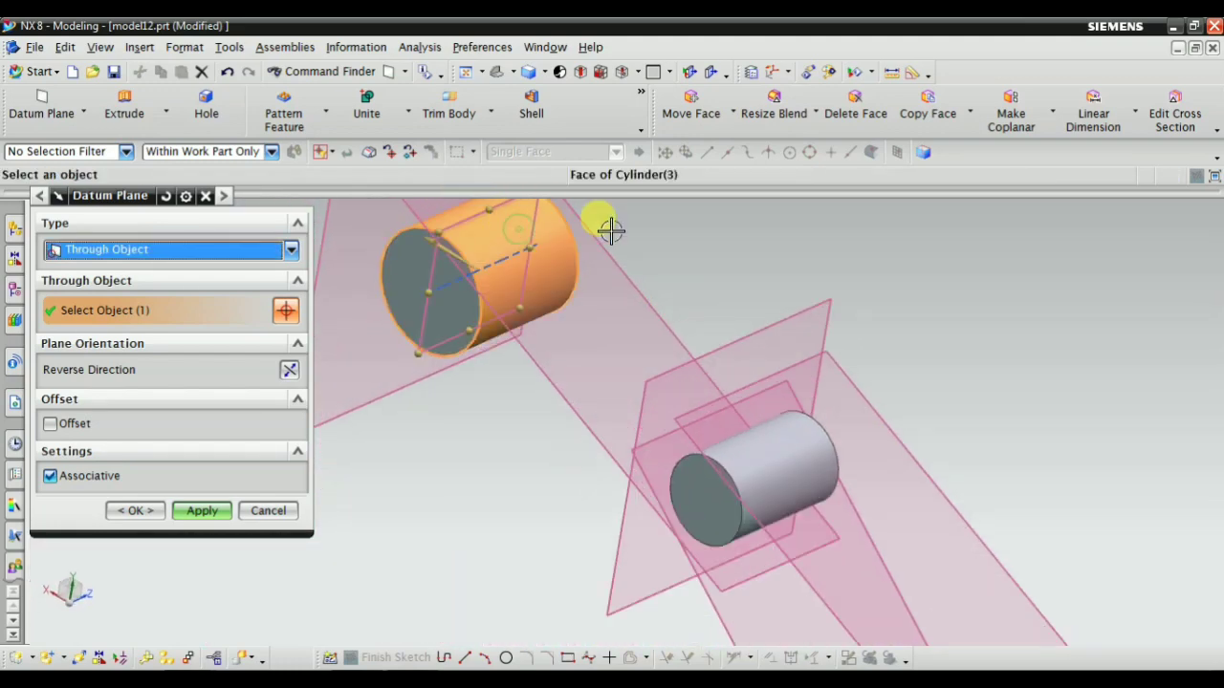
middle_click_drag(606, 226, 613, 373)
scroll(613, 373, "down", 2)
scroll(464, 359, "up", 6)
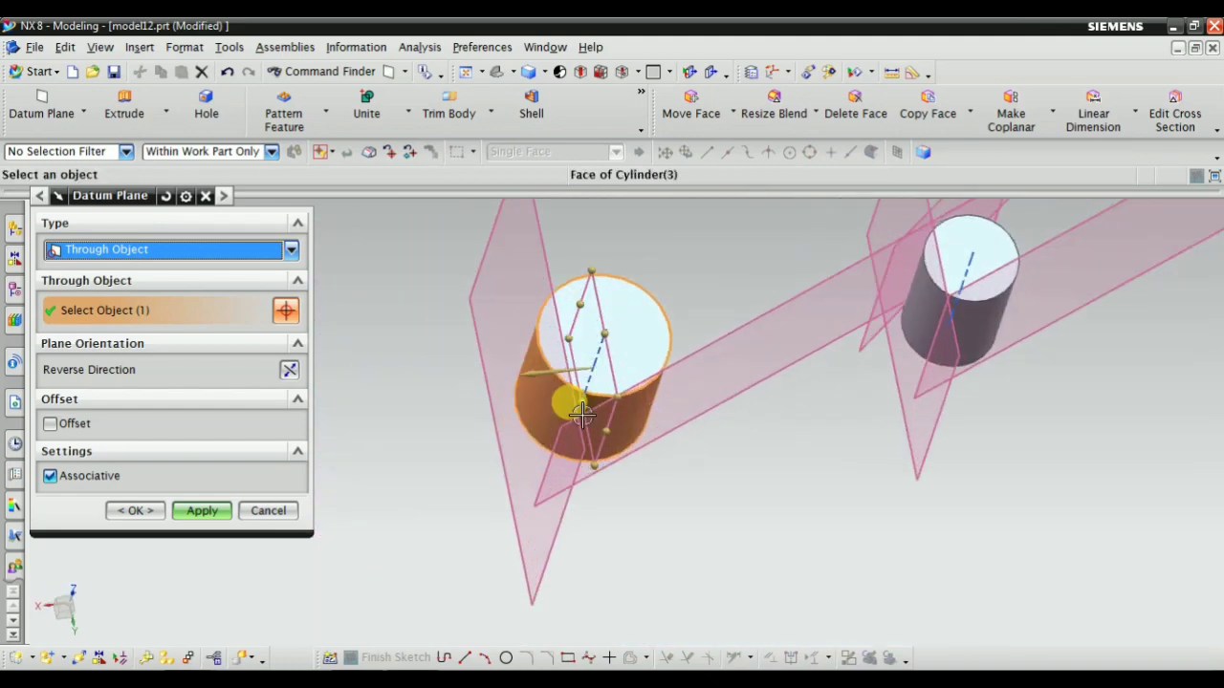
scroll(758, 406, "down", 2)
scroll(660, 431, "up", 2)
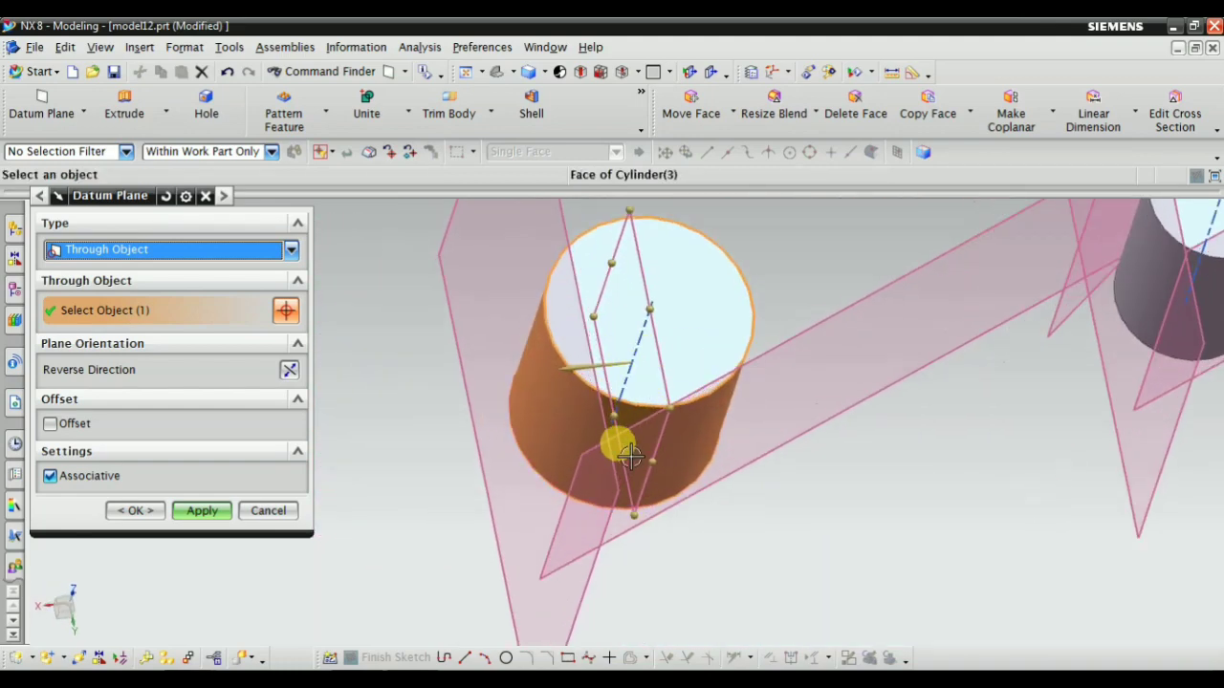
Replace the selected curved face with the larger cylinder's flat top face and inspect the previewed plane
left_click(546, 388, "shift")
left_click(697, 274)
scroll(689, 409, "down", 1)
middle_click_drag(722, 444, 383, 346)
scroll(703, 416, "down", 5)
scroll(665, 308, "up", 5)
scroll(732, 372, "down", 3)
Change the datum plane type to Point and Direction and specify the centre of the larger cylinder's top face as the through point
left_click(156, 254)
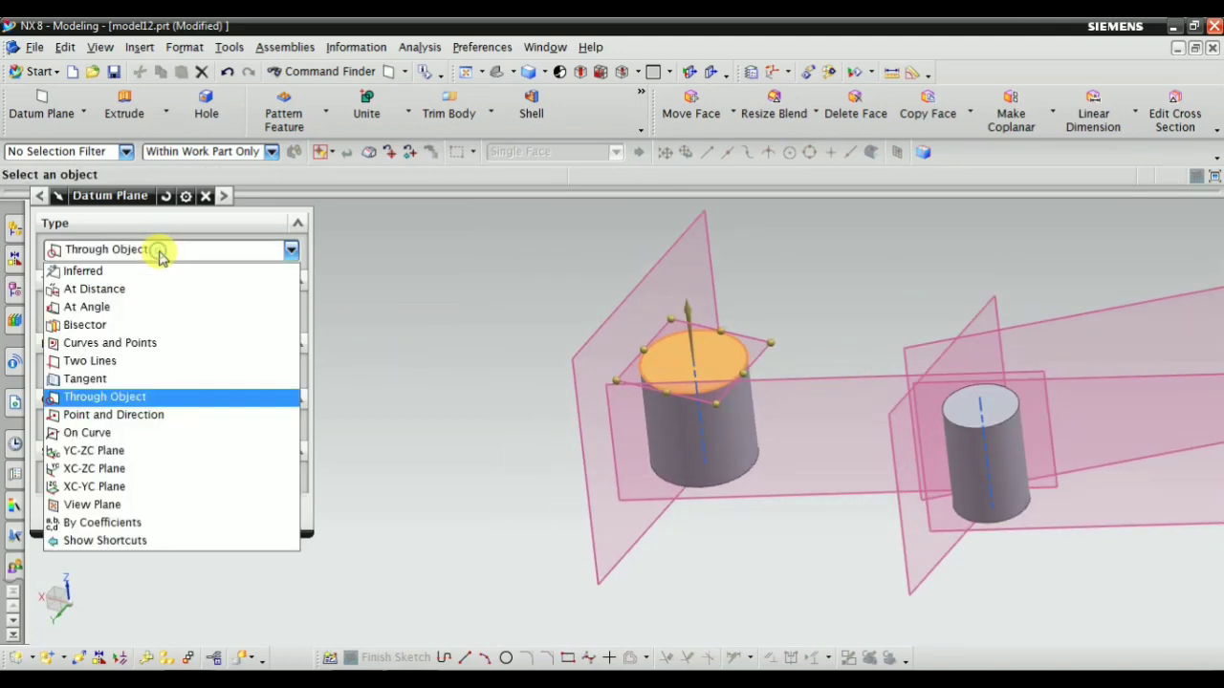
left_click(149, 426)
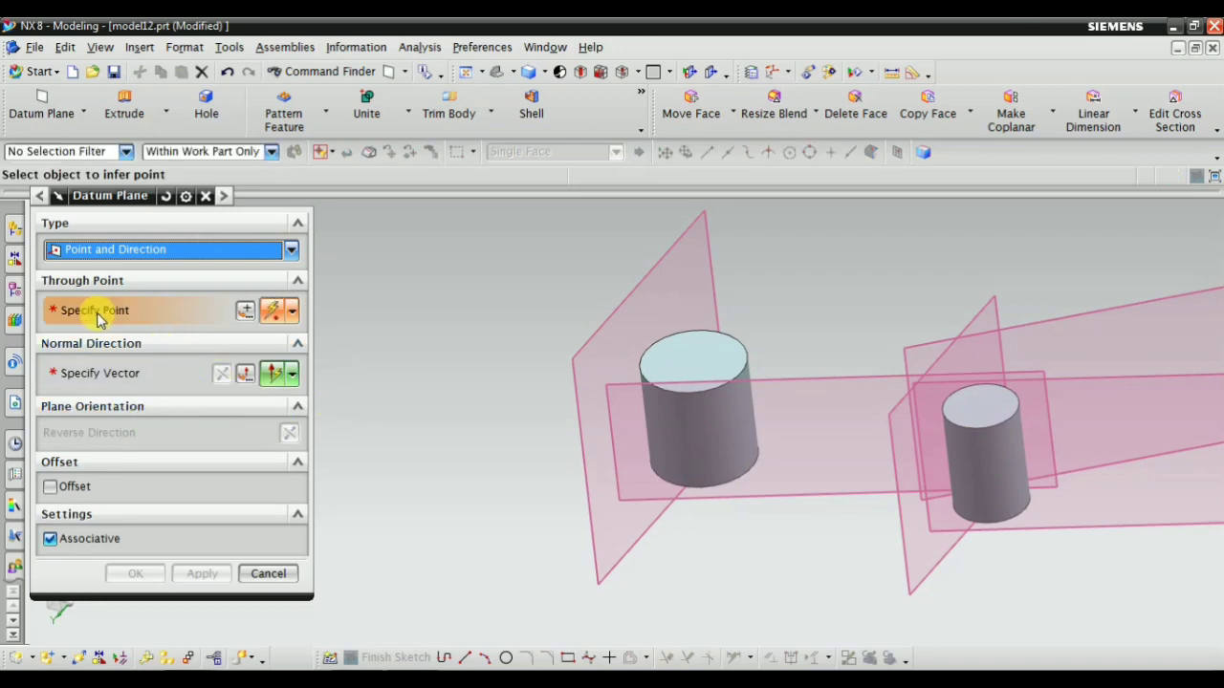
scroll(699, 334, "up", 3)
left_click(776, 346)
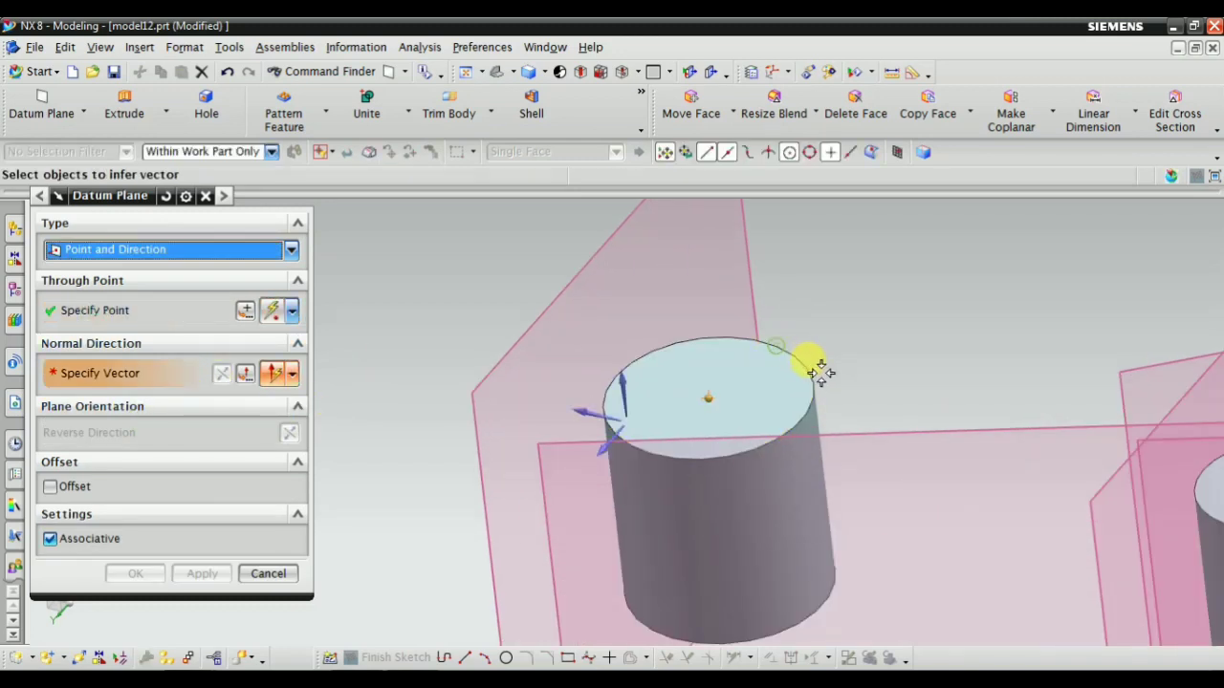
middle_click_drag(820, 363, 662, 406)
left_click(114, 310)
scroll(734, 407, "up", 3)
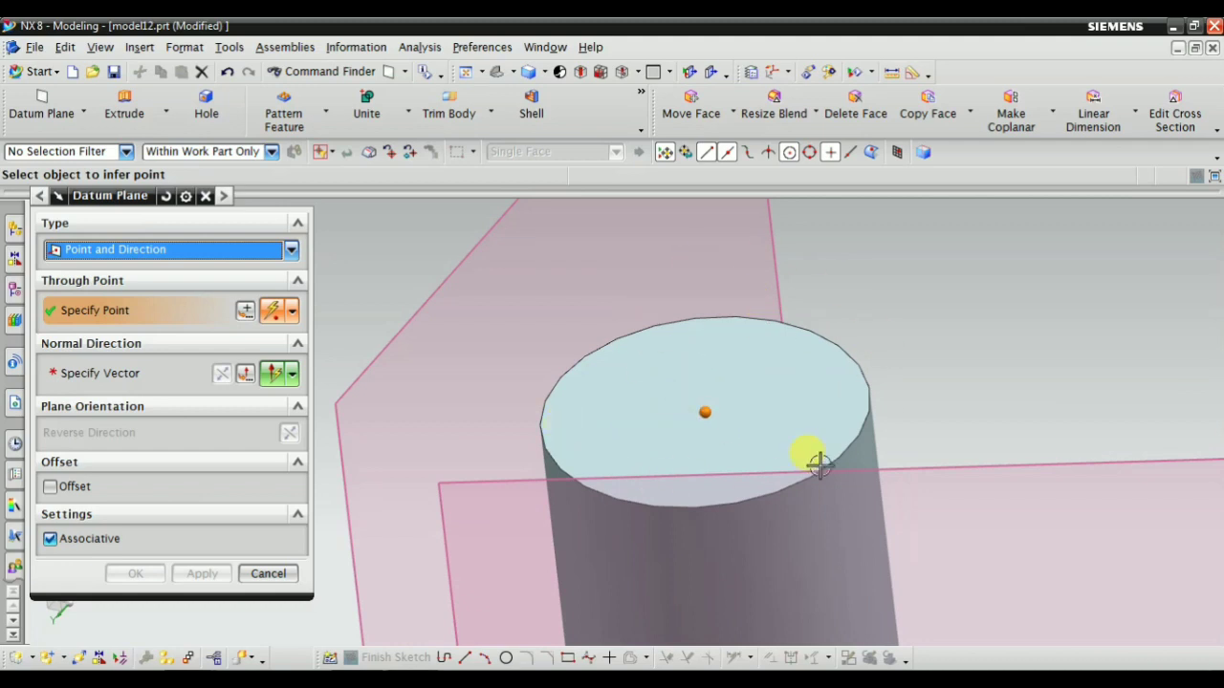
scroll(772, 355, "down", 3)
scroll(736, 394, "up", 2)
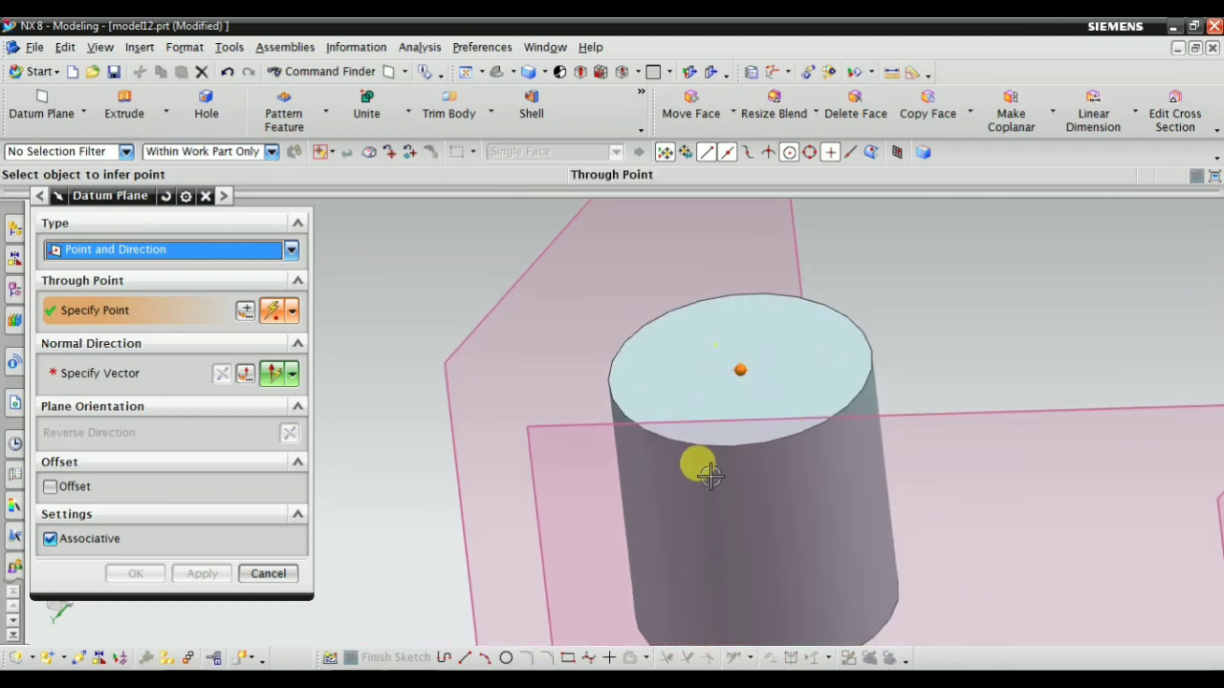
Specify the plane's normal vector perpendicular to the larger cylinder's top face
left_click(105, 373)
scroll(492, 315, "down", 3)
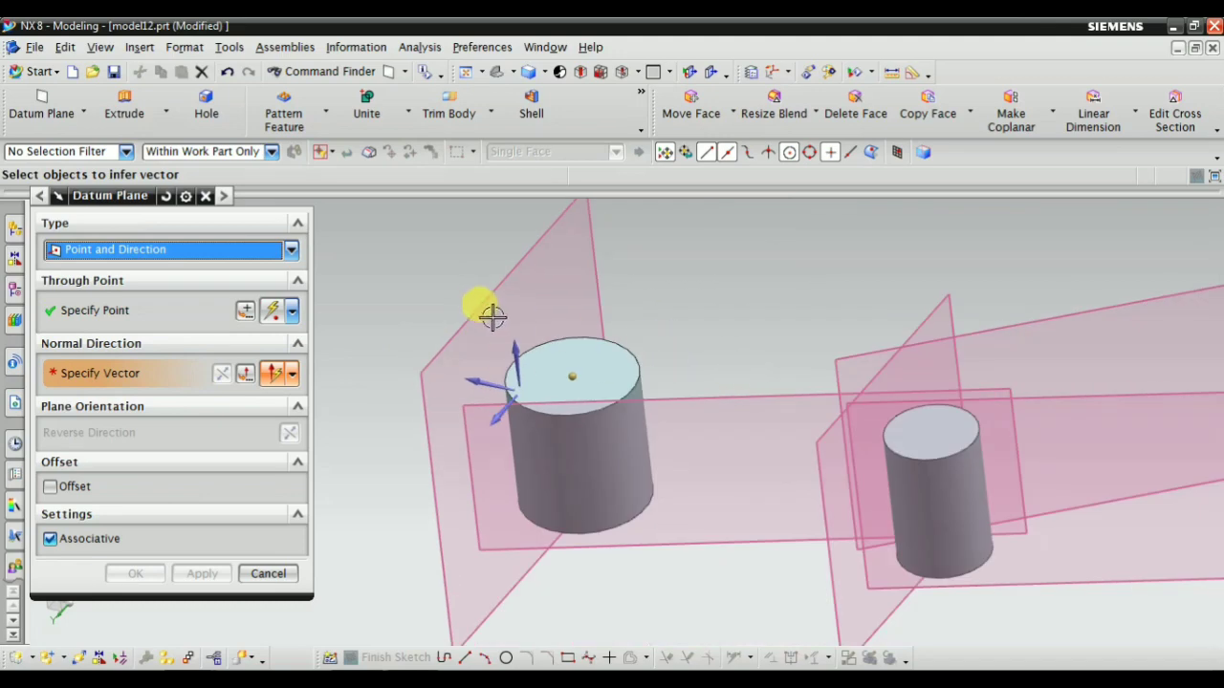
scroll(528, 356, "up", 3)
left_click(697, 369)
middle_click_drag(697, 369, 655, 436)
scroll(727, 279, "up", 2)
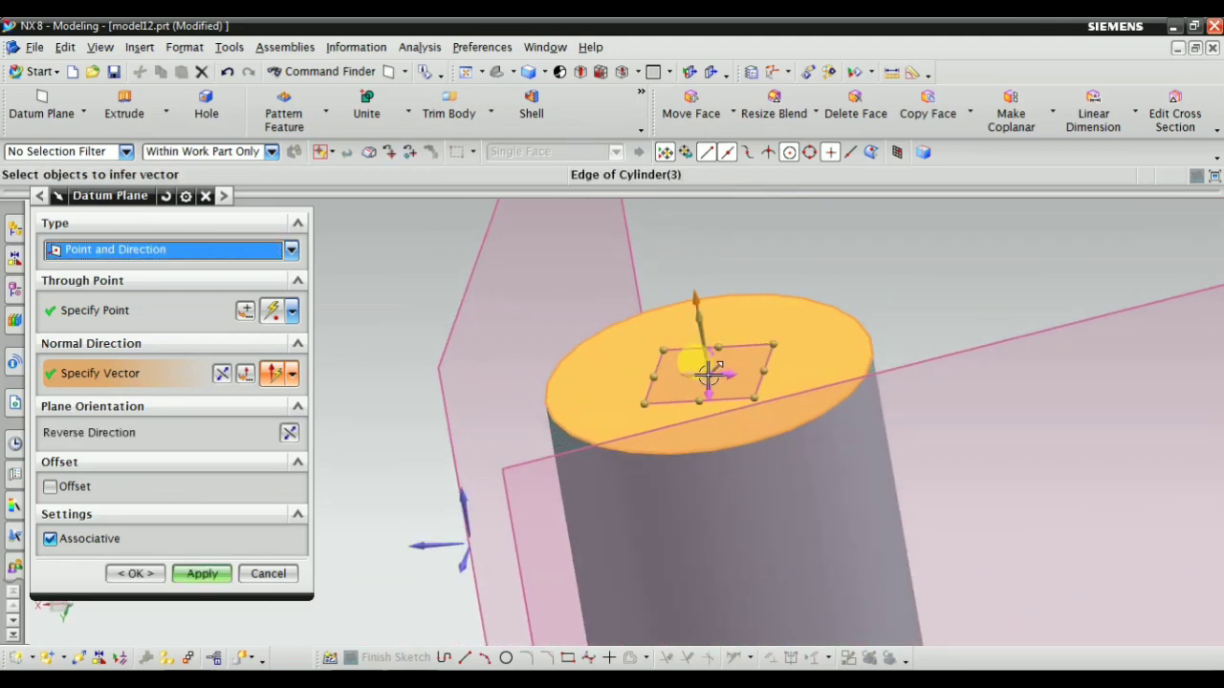
Move the plane's through point a short distance above the larger cylinder's top face and create the plane
left_click_drag(709, 374, 672, 251)
scroll(679, 394, "down", 2)
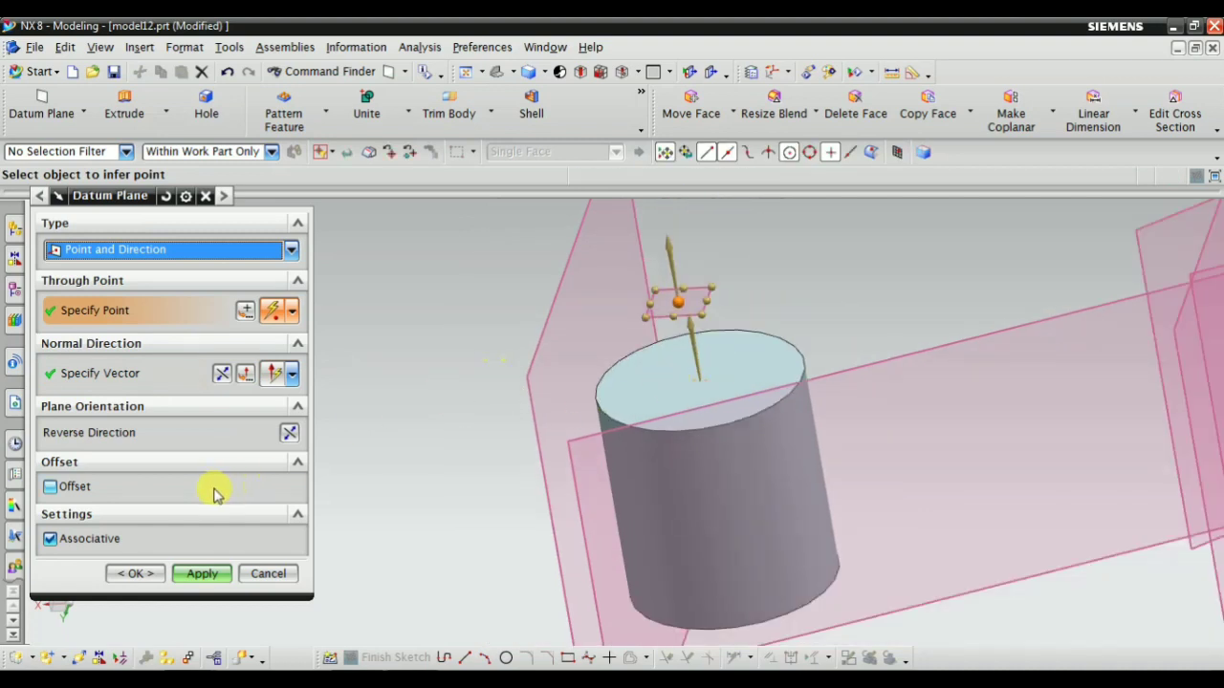
left_click(201, 574)
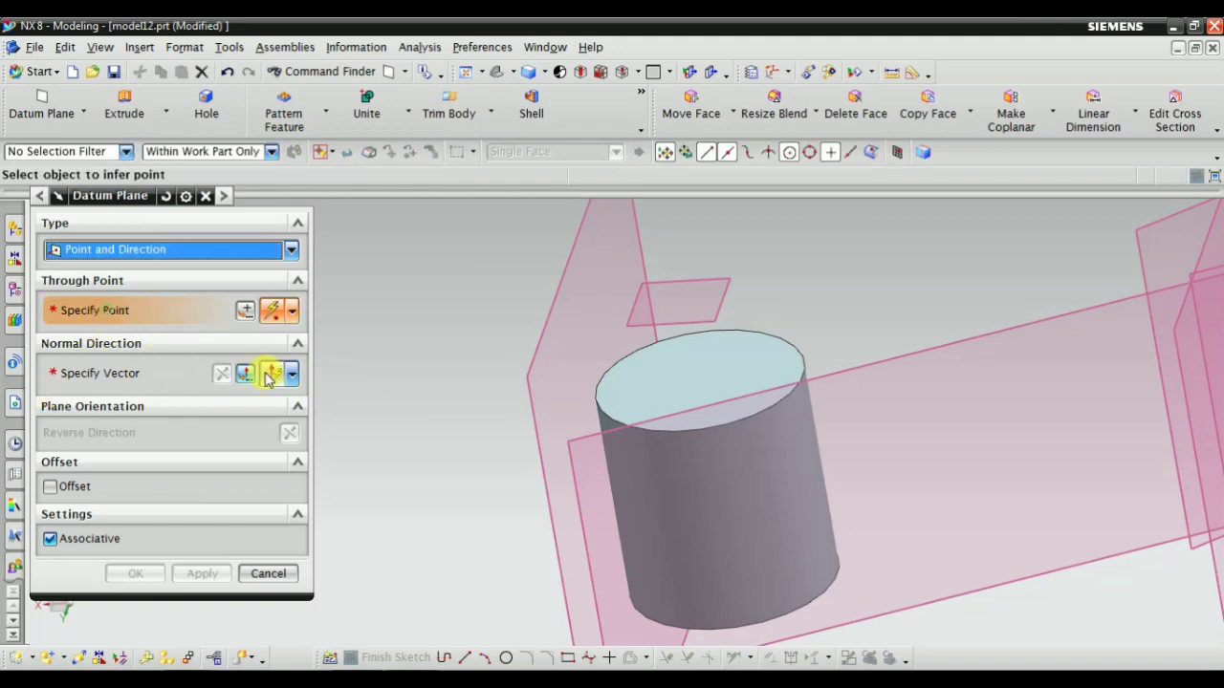
Specify the centre of the smaller cylinder's top face as the through point of another Point and Direction plane
scroll(449, 408, "down", 3)
scroll(841, 394, "down", 2)
scroll(937, 379, "up", 4)
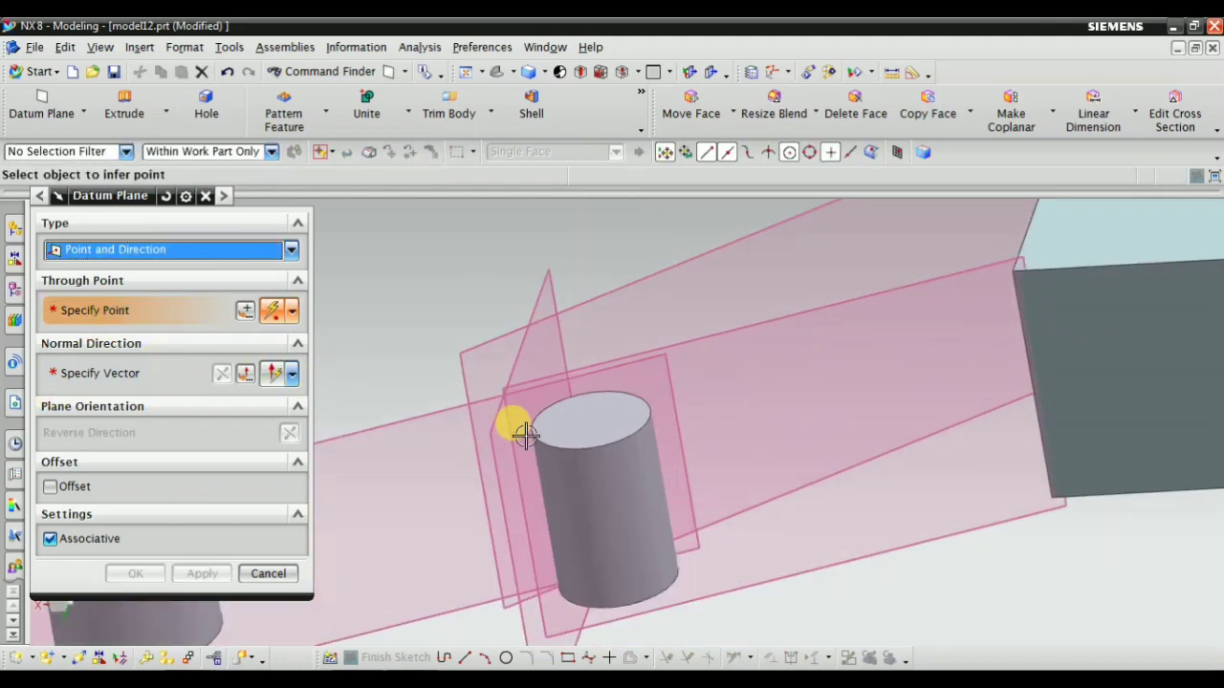
scroll(525, 435, "up", 4)
left_click(724, 424)
scroll(866, 429, "down", 4)
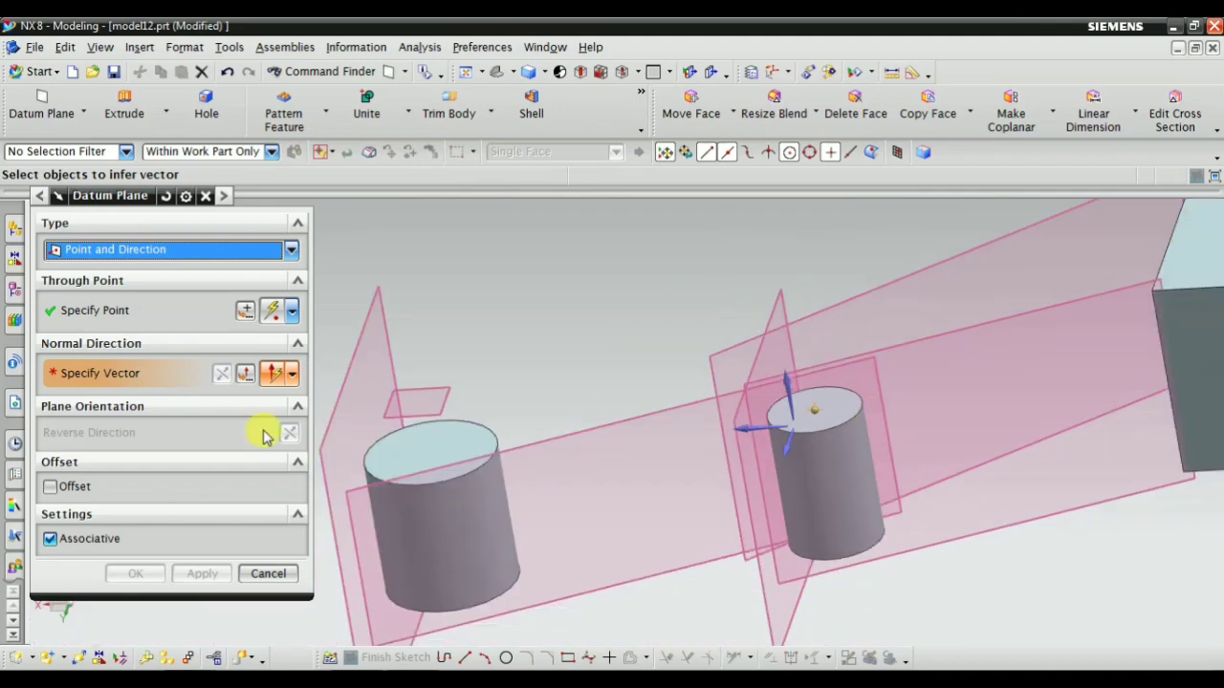
Use the block's front face as the normal direction, create the plane through the smaller cylinder's top centre and finish the command
scroll(579, 413, "down", 3)
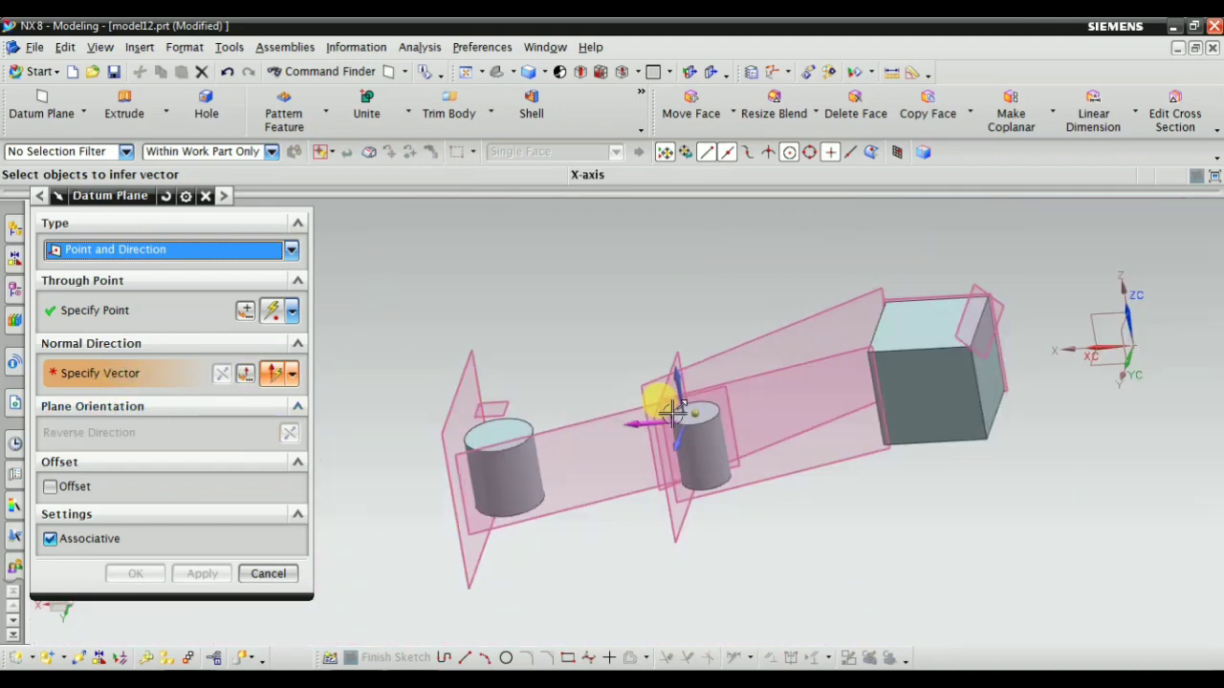
left_click(918, 390)
middle_click_drag(770, 438, 819, 525)
scroll(729, 545, "up", 3)
scroll(836, 437, "down", 1)
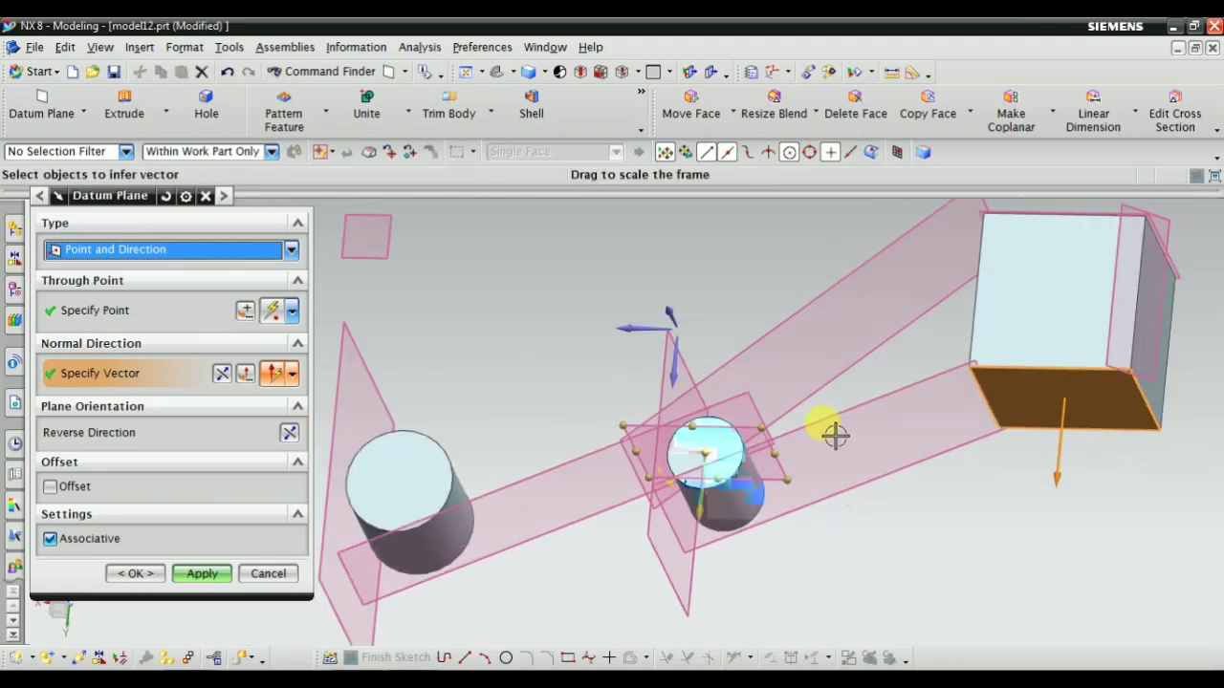
middle_click_drag(836, 437, 865, 478)
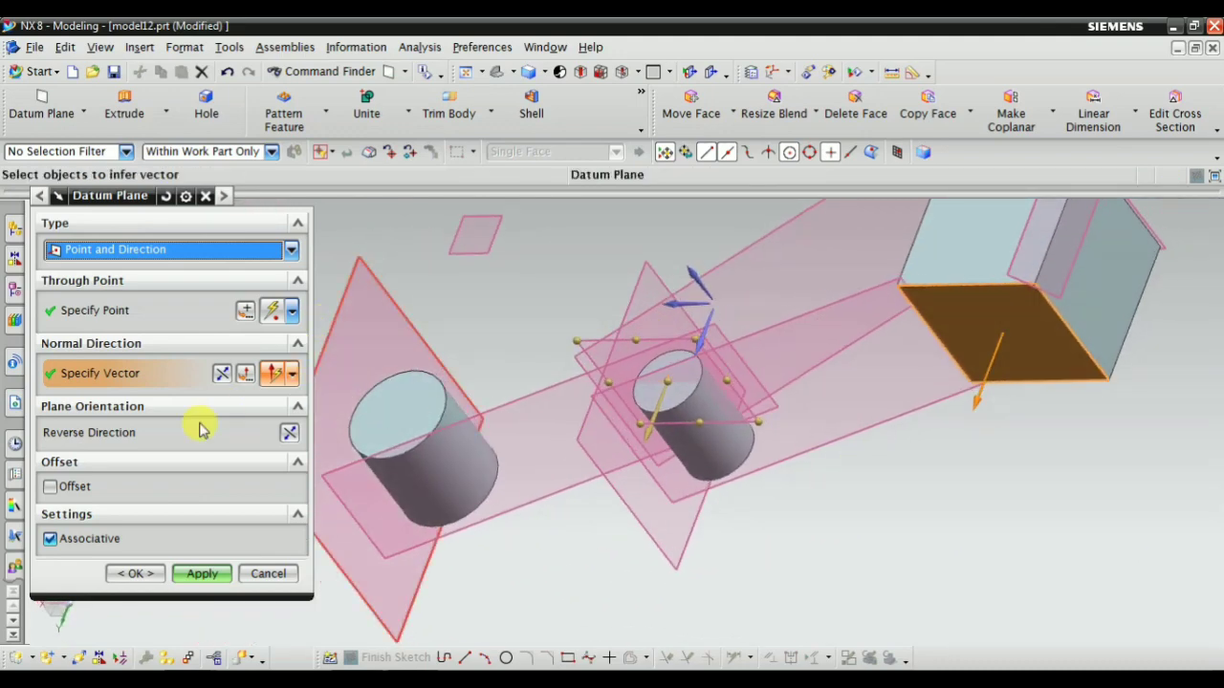
scroll(729, 347, "up", 2)
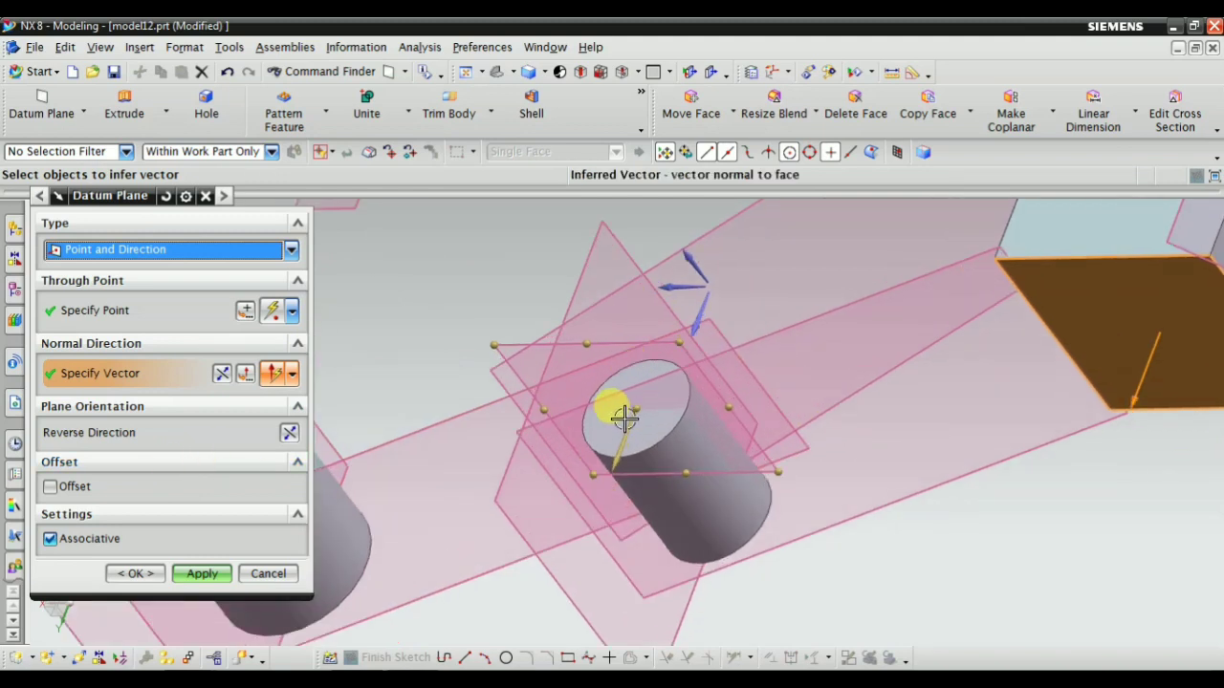
scroll(662, 416, "down", 1)
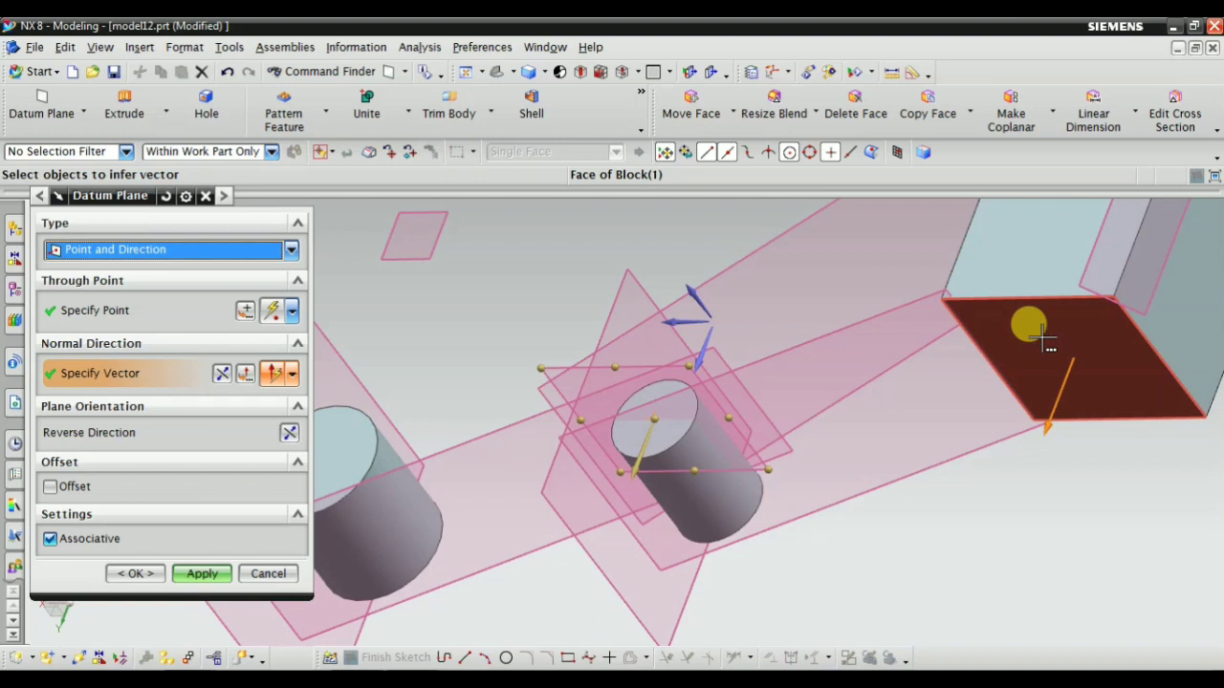
left_click(230, 574)
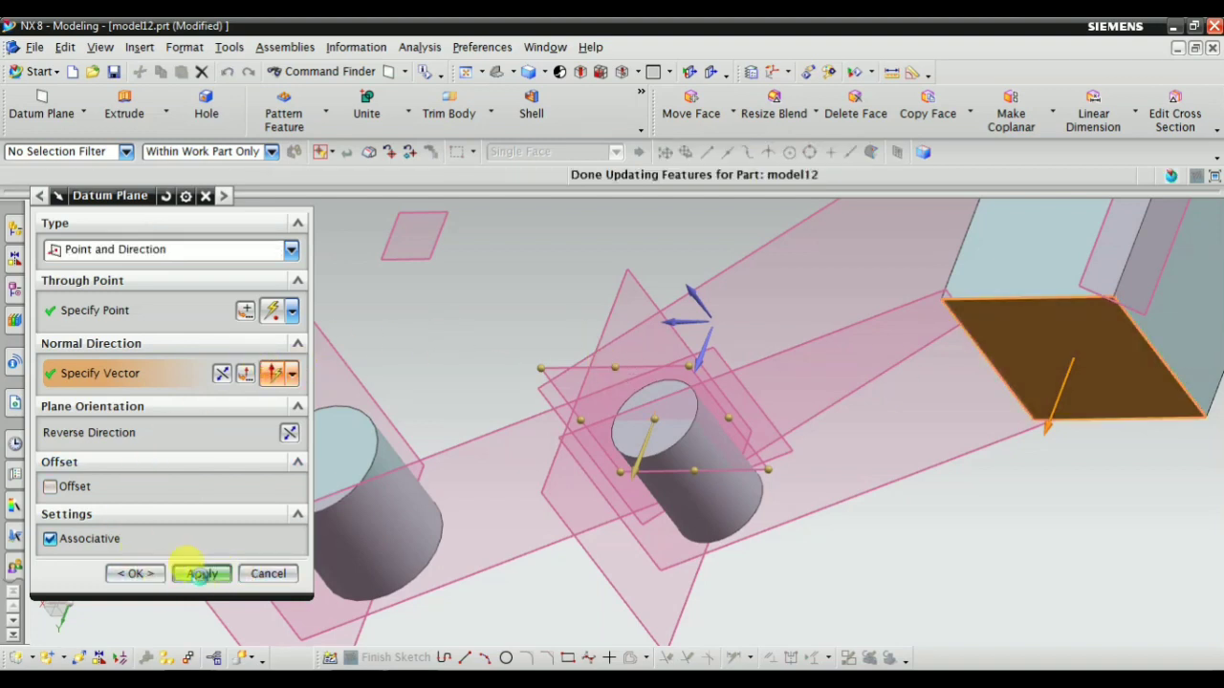
left_click(261, 576)
Delete Datum Planes 13 through 21 from the model history, keeping the block and both cylinders
scroll(739, 403, "down", 4)
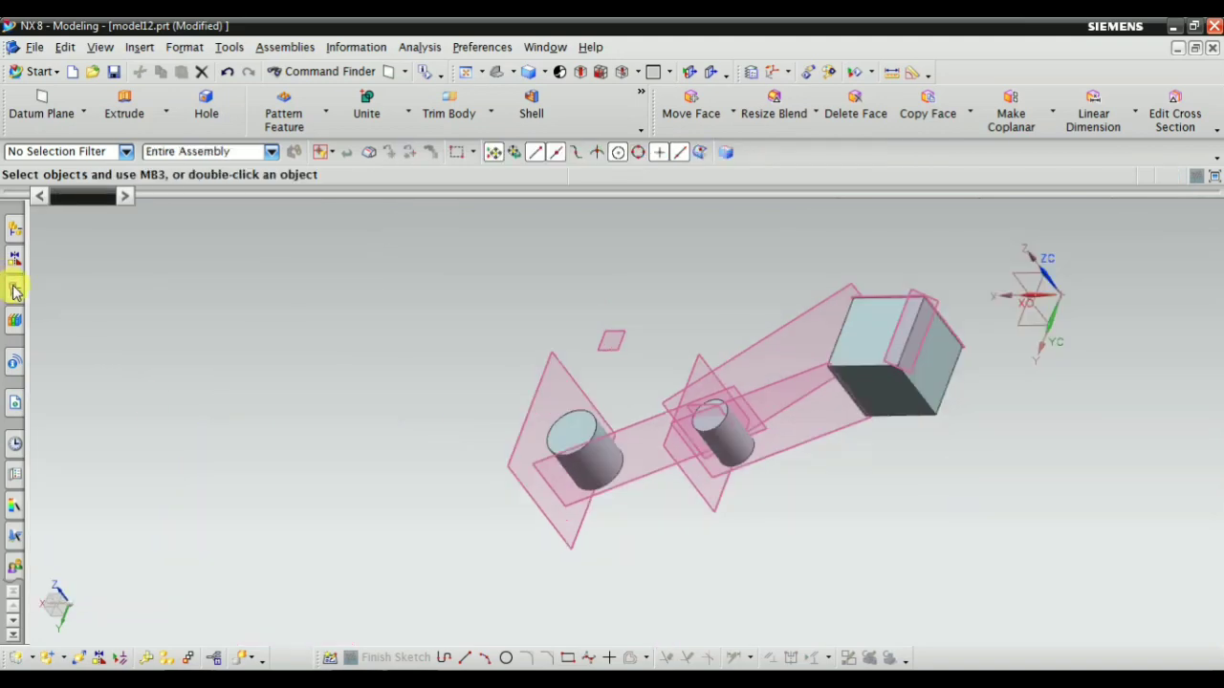
left_click(14, 292)
left_click(139, 420)
left_click(129, 564, "shift")
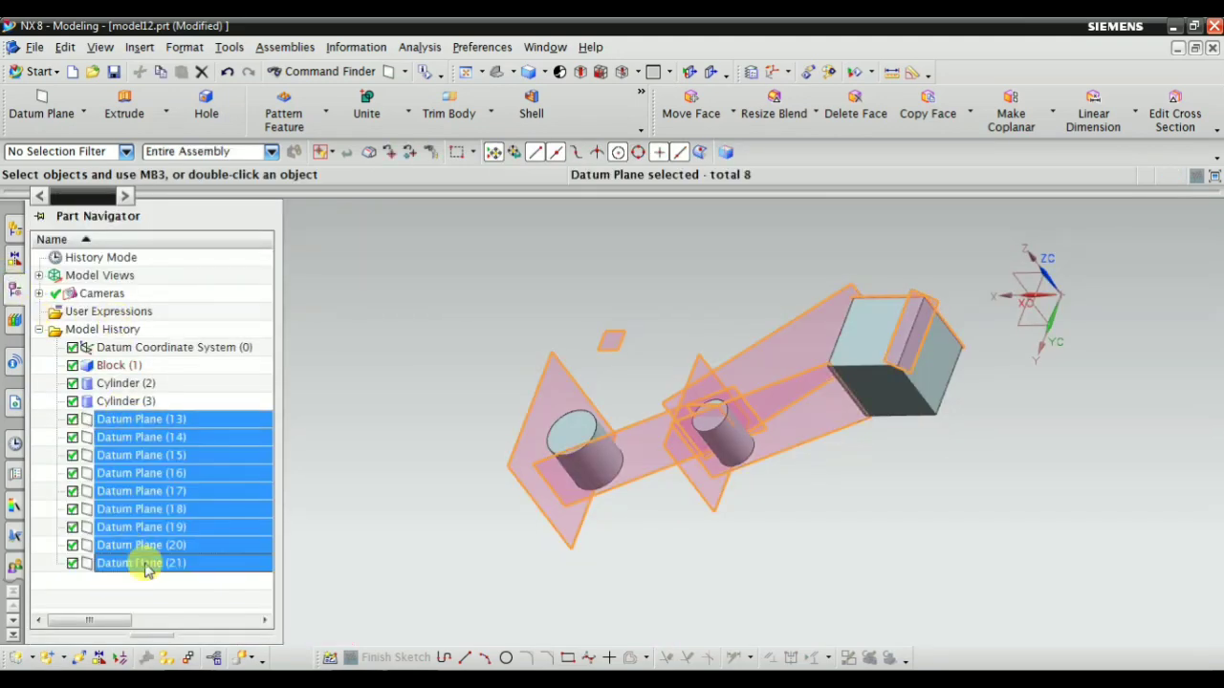
right_click(134, 564)
left_click(206, 468)
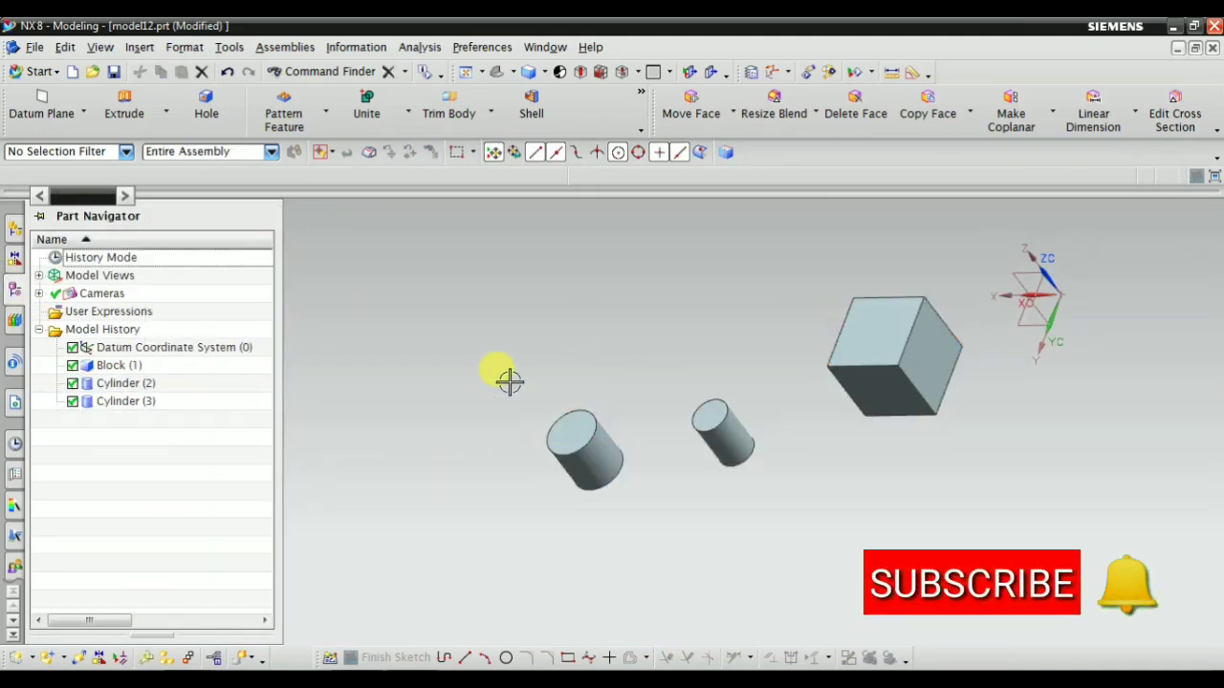
Start an On Curve datum plane using the larger cylinder's top circular edge as the curve
right_click(480, 329)
left_click(496, 343)
scroll(809, 428, "down", 2)
middle_click_drag(809, 428, 669, 584)
scroll(670, 584, "up", 1)
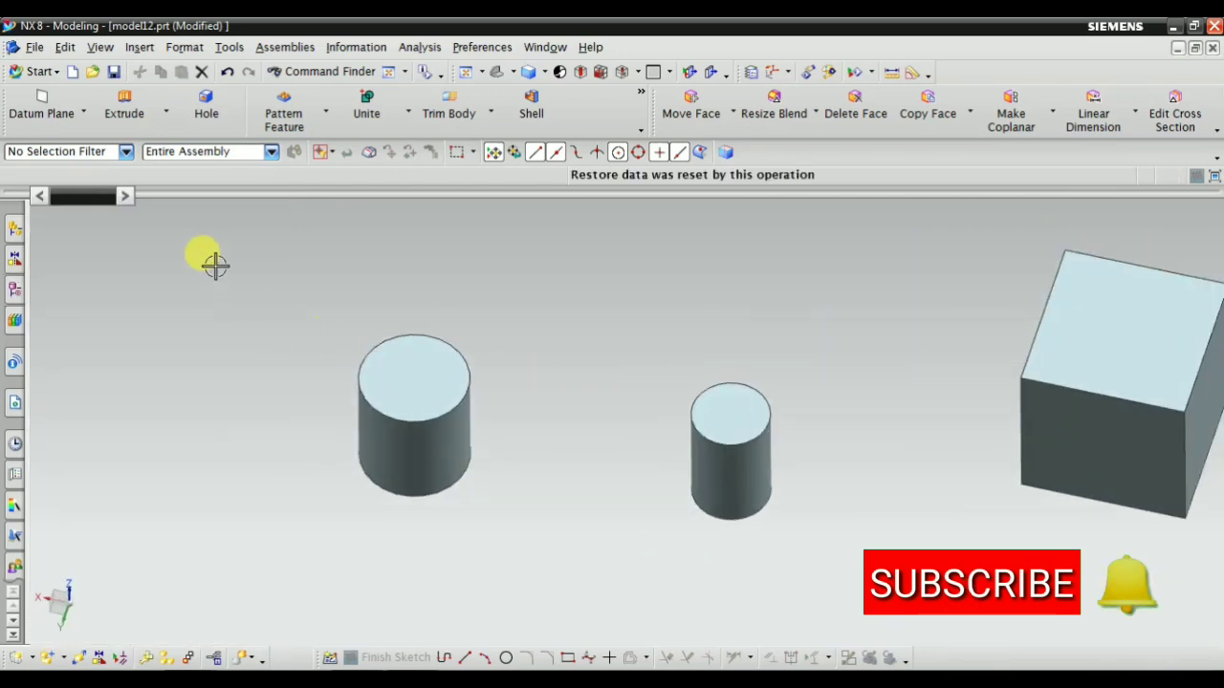
left_click(140, 50)
mouse_move(172, 157)
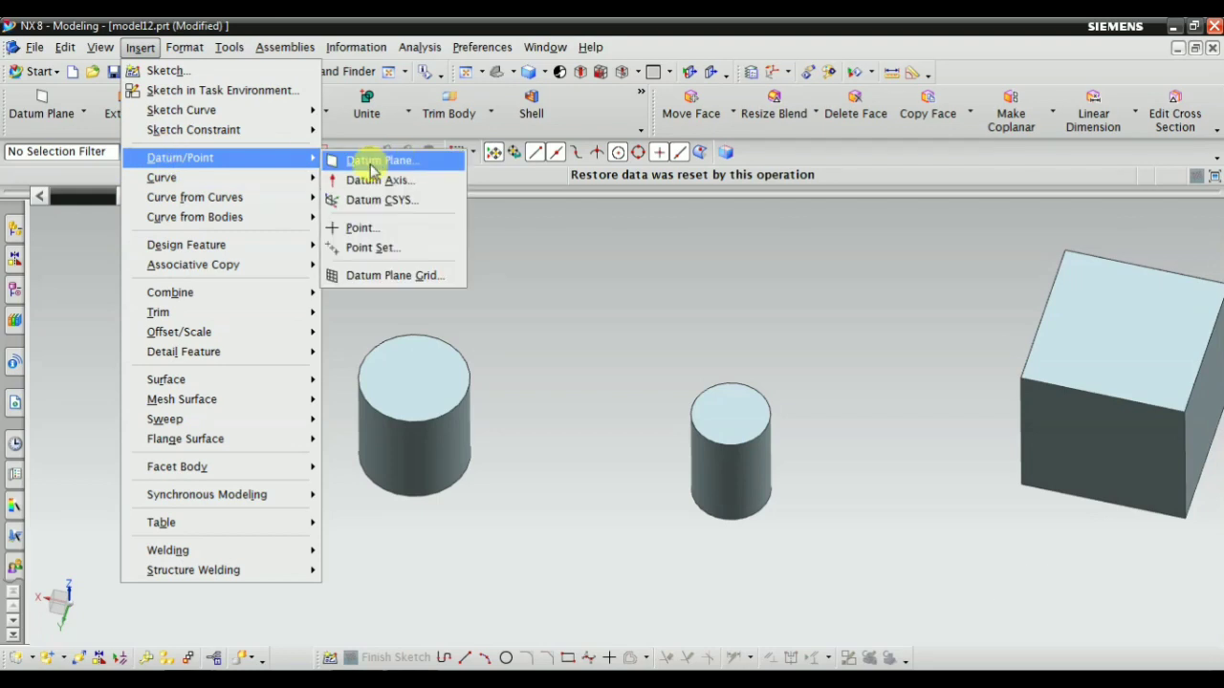
left_click(344, 161)
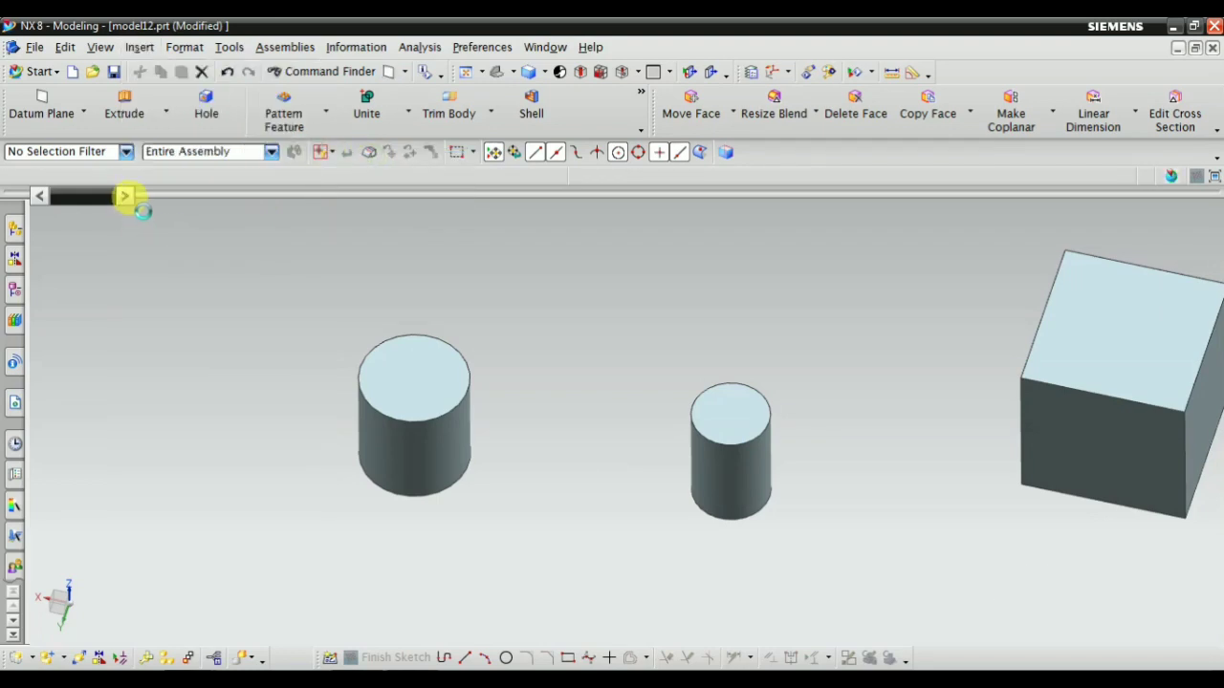
left_click(101, 248)
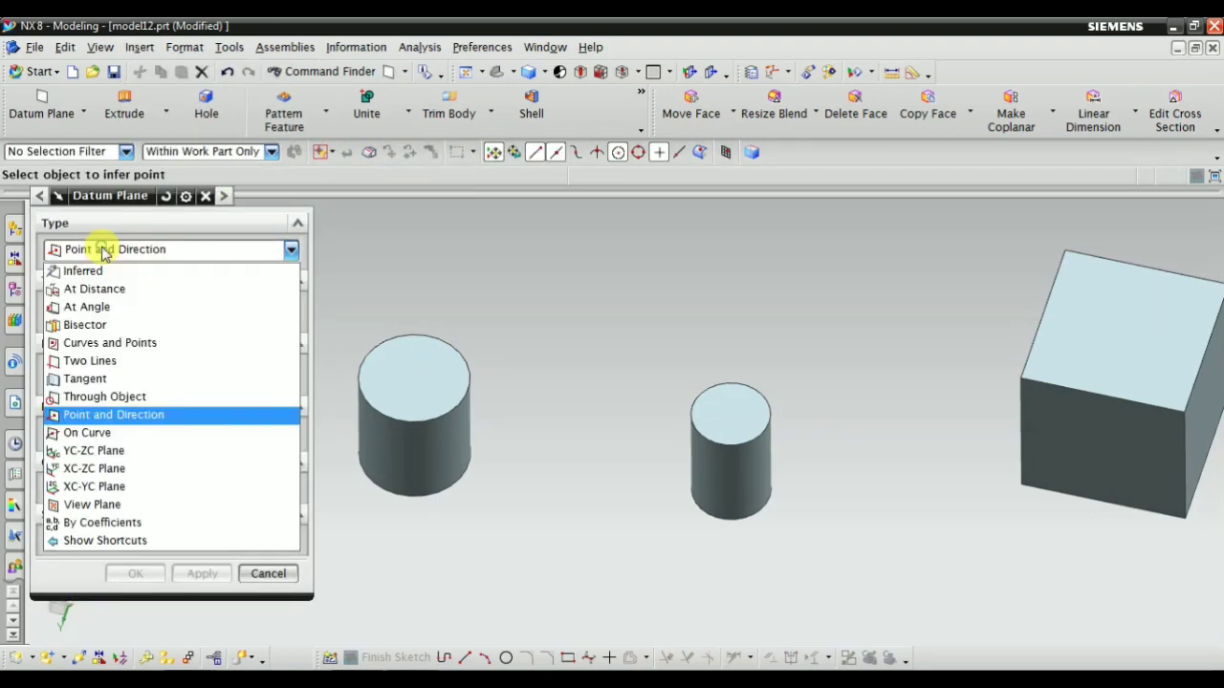
left_click(84, 435)
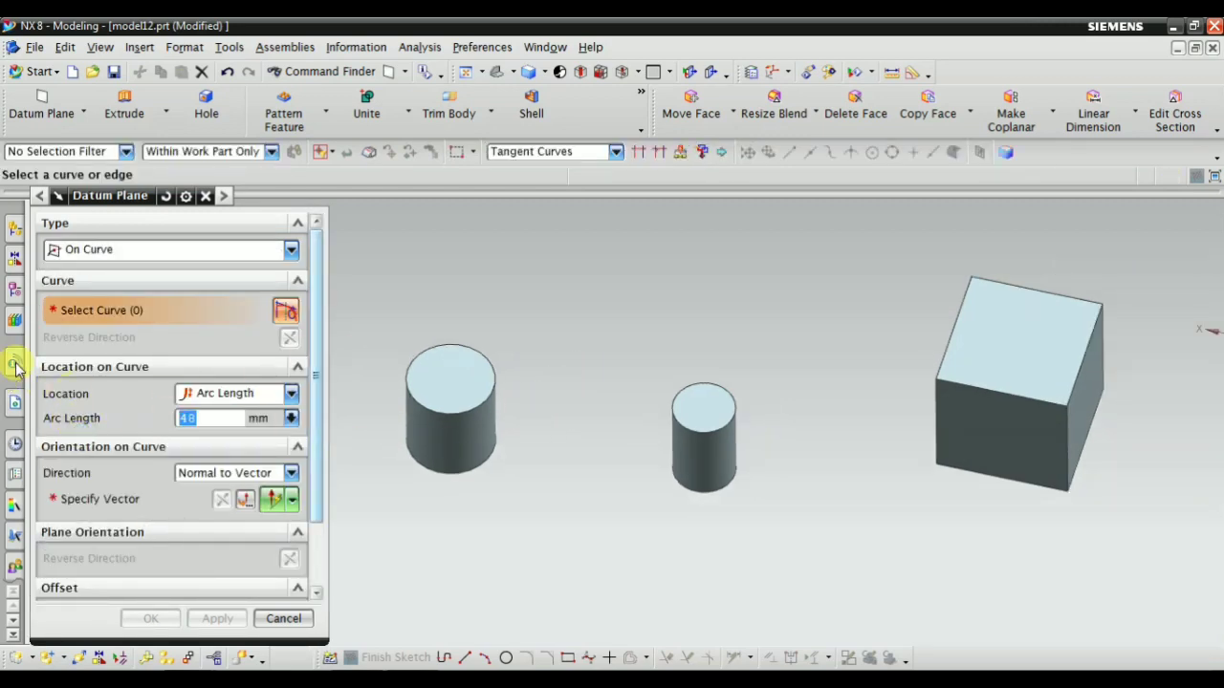
left_click(464, 421)
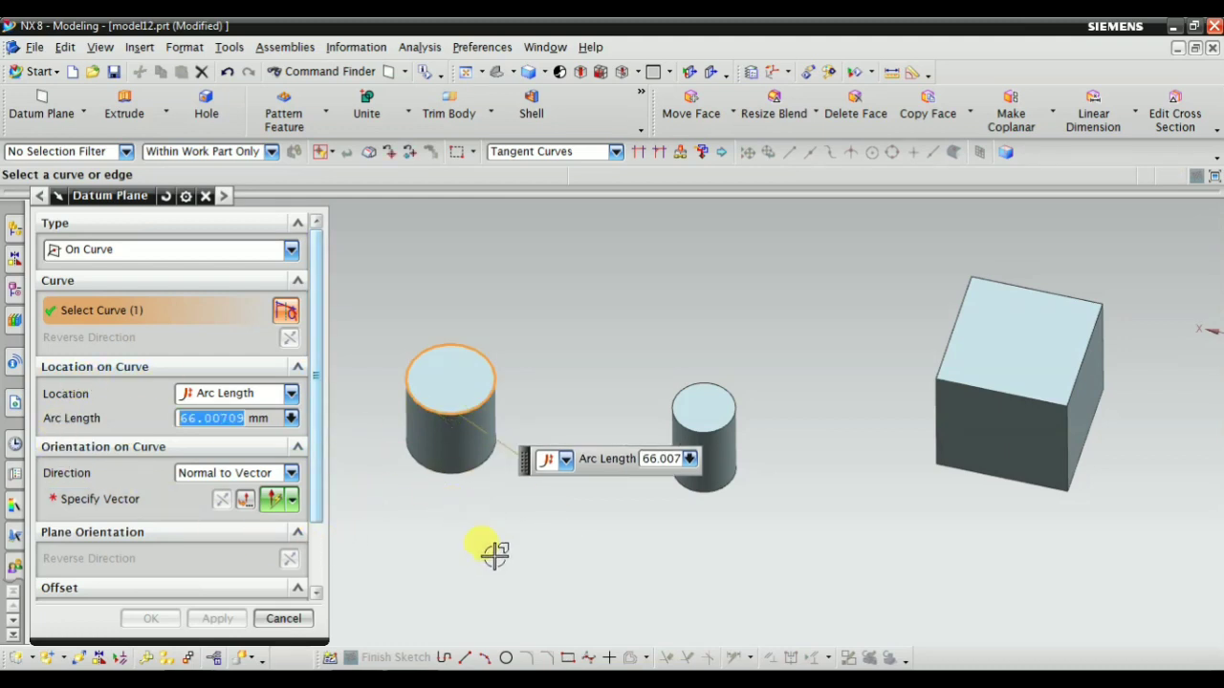
middle_click_drag(485, 538, 475, 518)
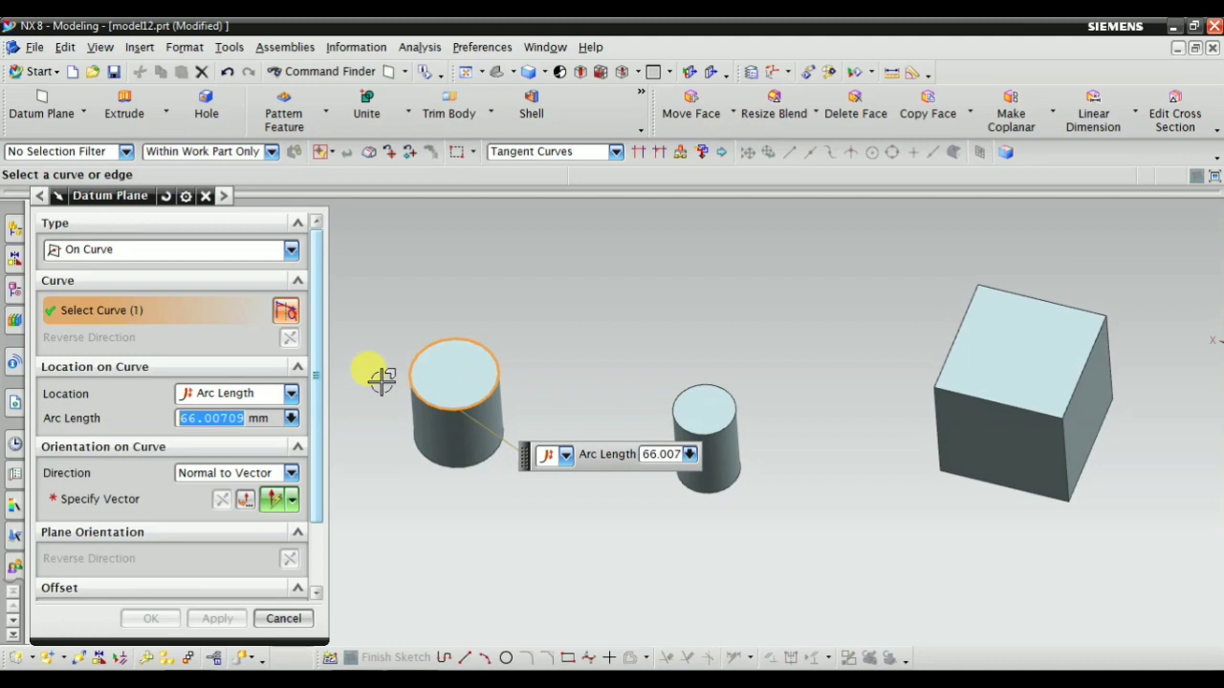
scroll(663, 418, "up", 2)
Try adding the smaller cylinder's top edge and the block's front top edge to the On Curve selection, deselecting each again
left_click(703, 435)
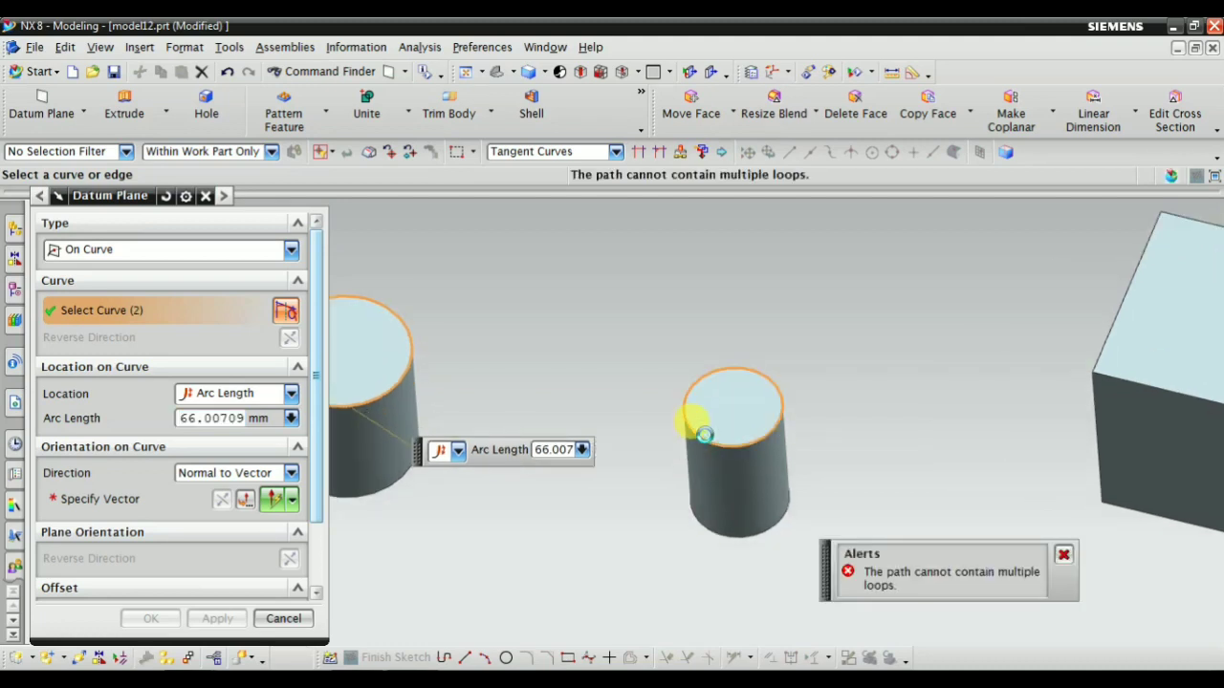
scroll(712, 433, "down", 1)
scroll(717, 436, "up", 1)
left_click(733, 445, "shift")
scroll(722, 444, "down", 3)
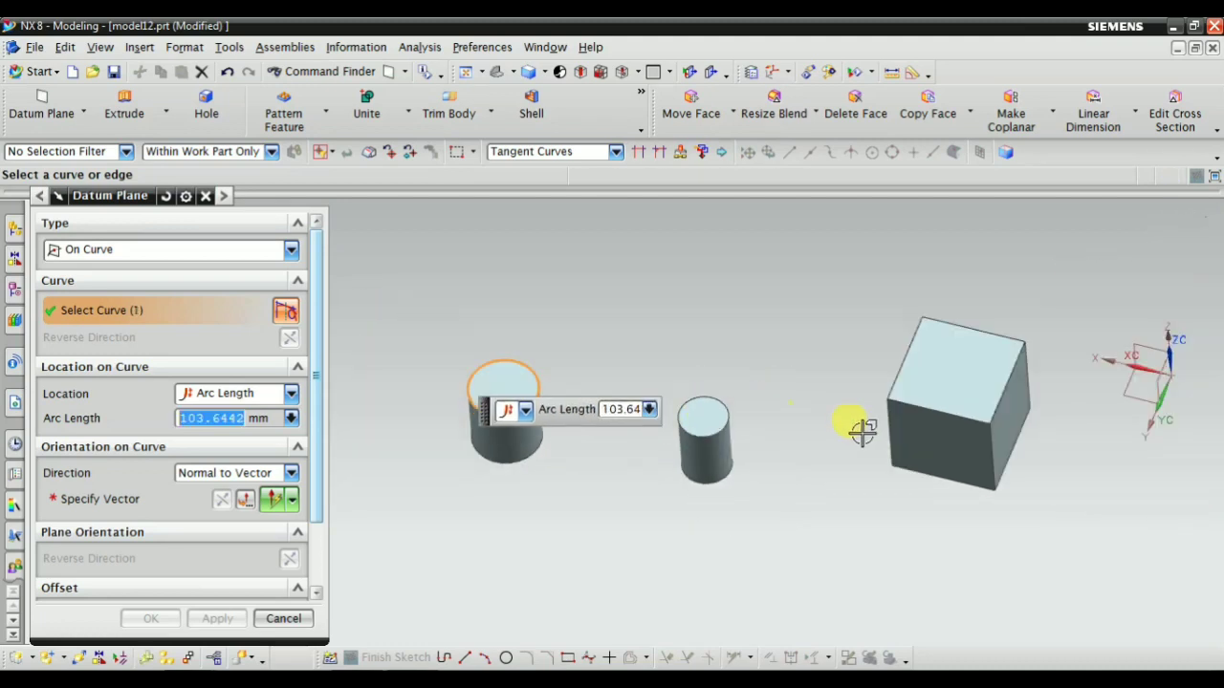
left_click(975, 440)
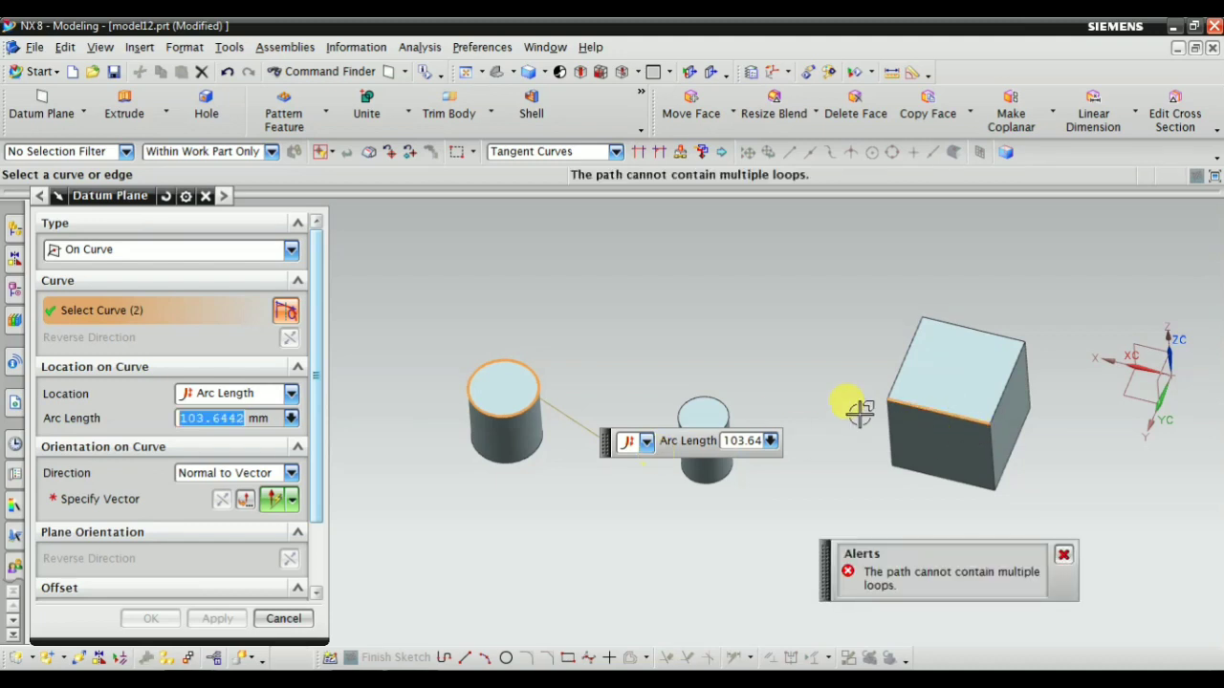
left_click(920, 408, "shift")
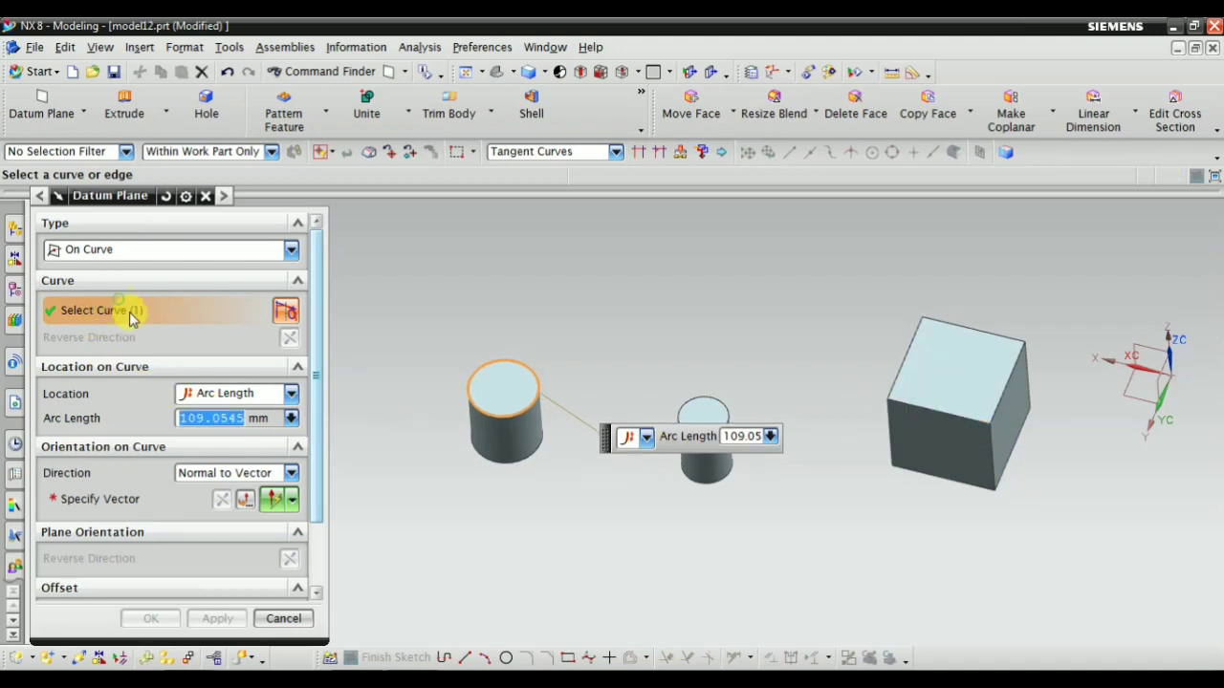
Try adding the larger cylinder's bottom edge to the On Curve selection, deselect it and cancel the datum plane
scroll(497, 459, "up", 2)
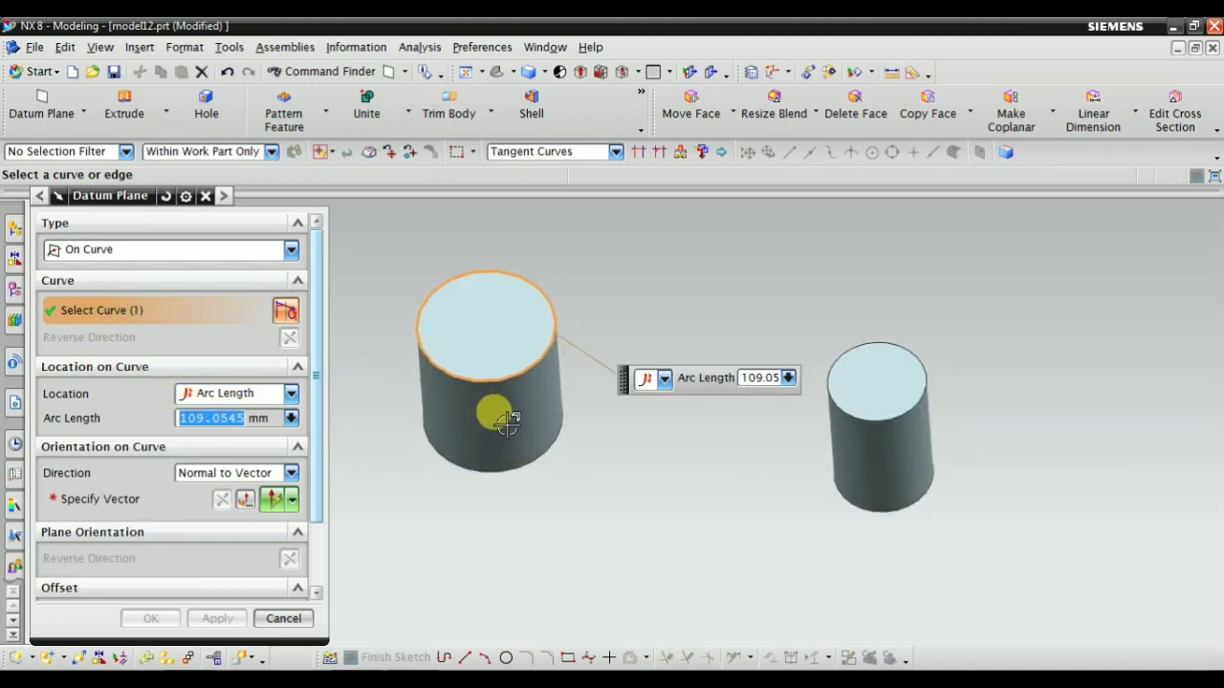
left_click(478, 466)
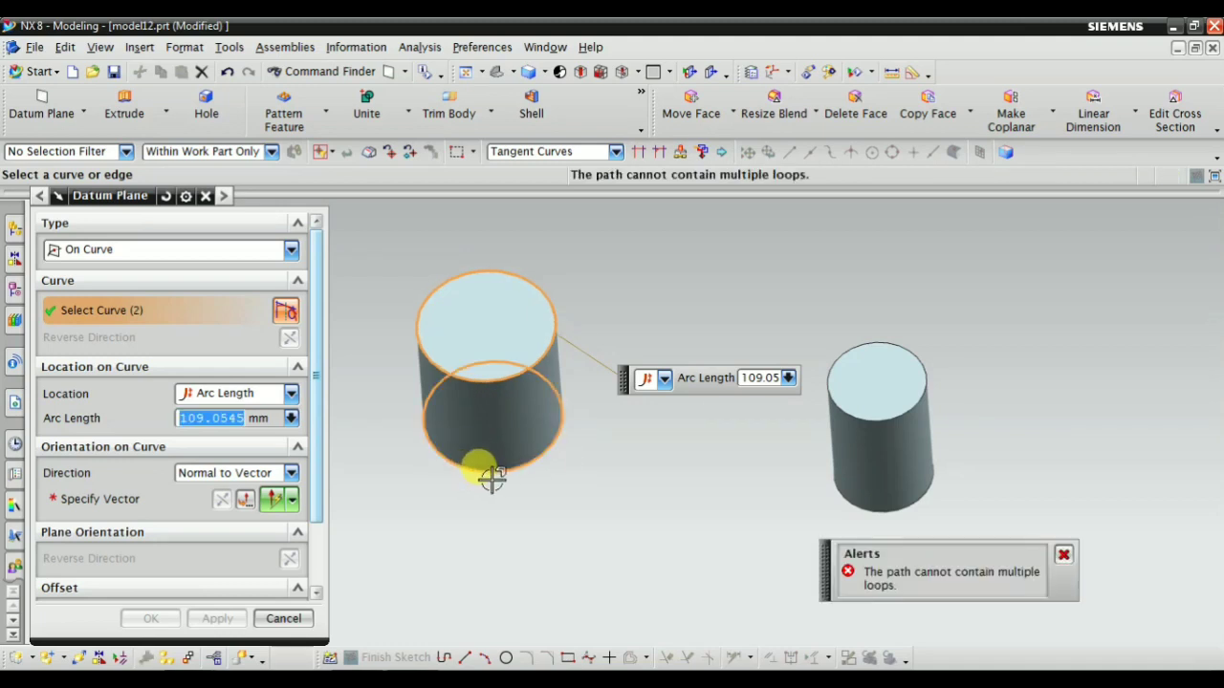
left_click(492, 478, "shift")
left_click(106, 250)
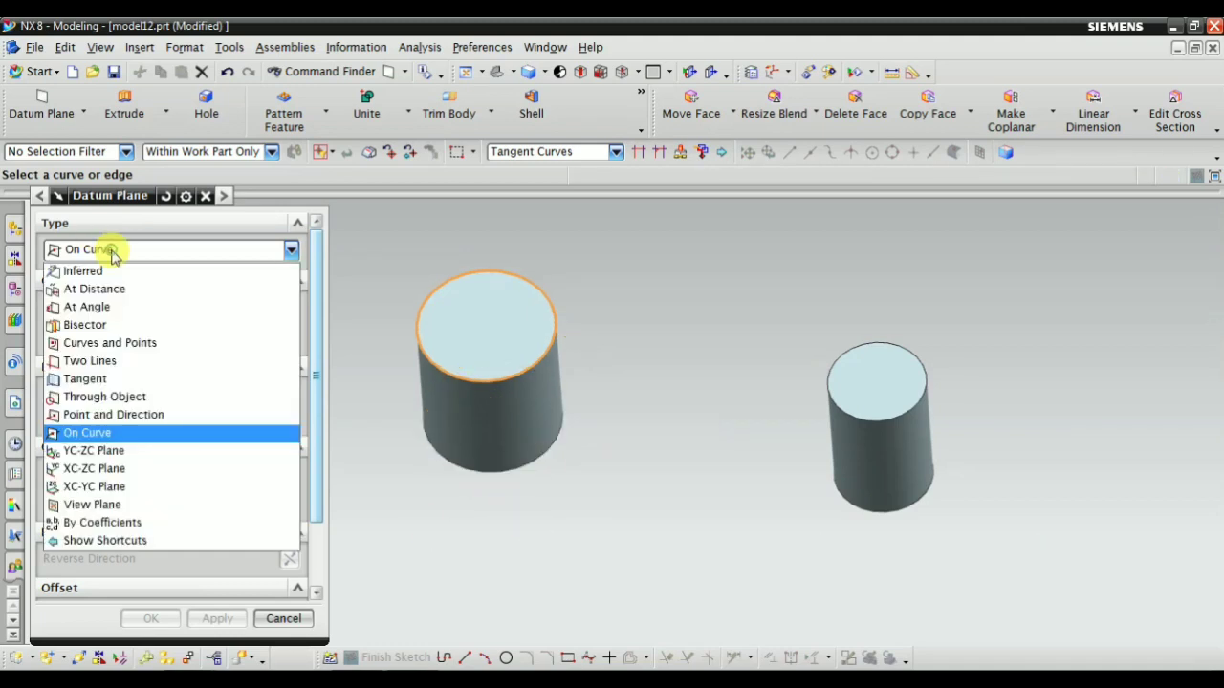
left_click(108, 250)
left_click(268, 612)
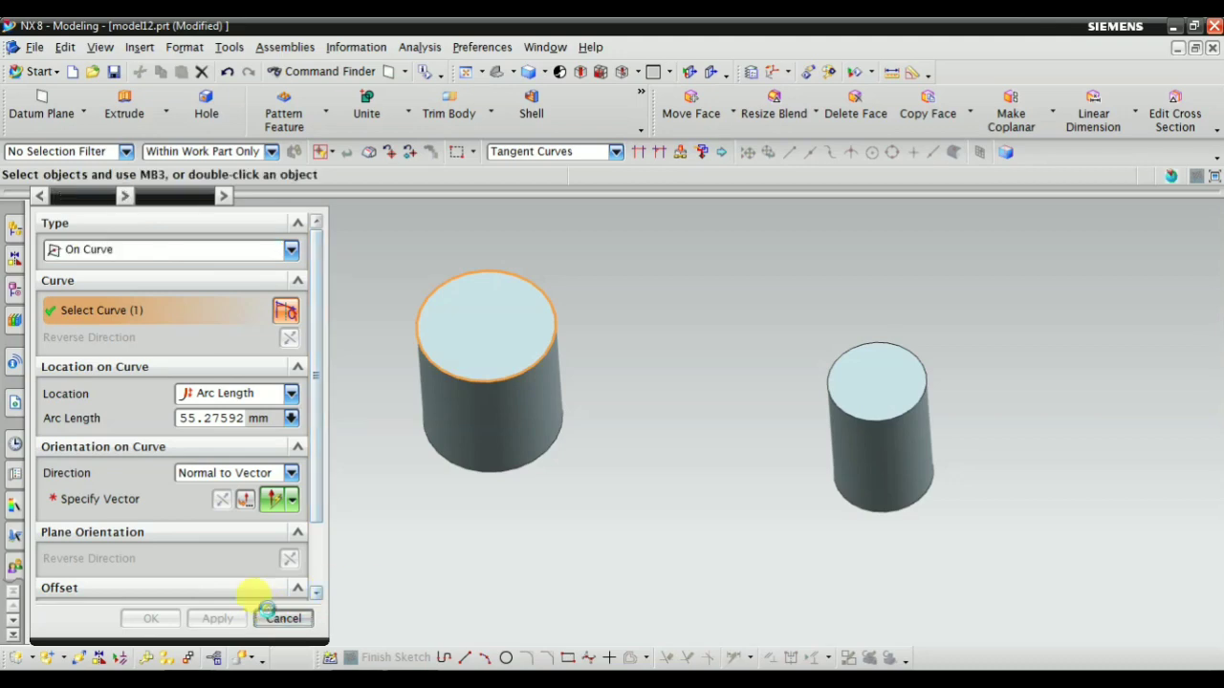
scroll(267, 351, "down", 5)
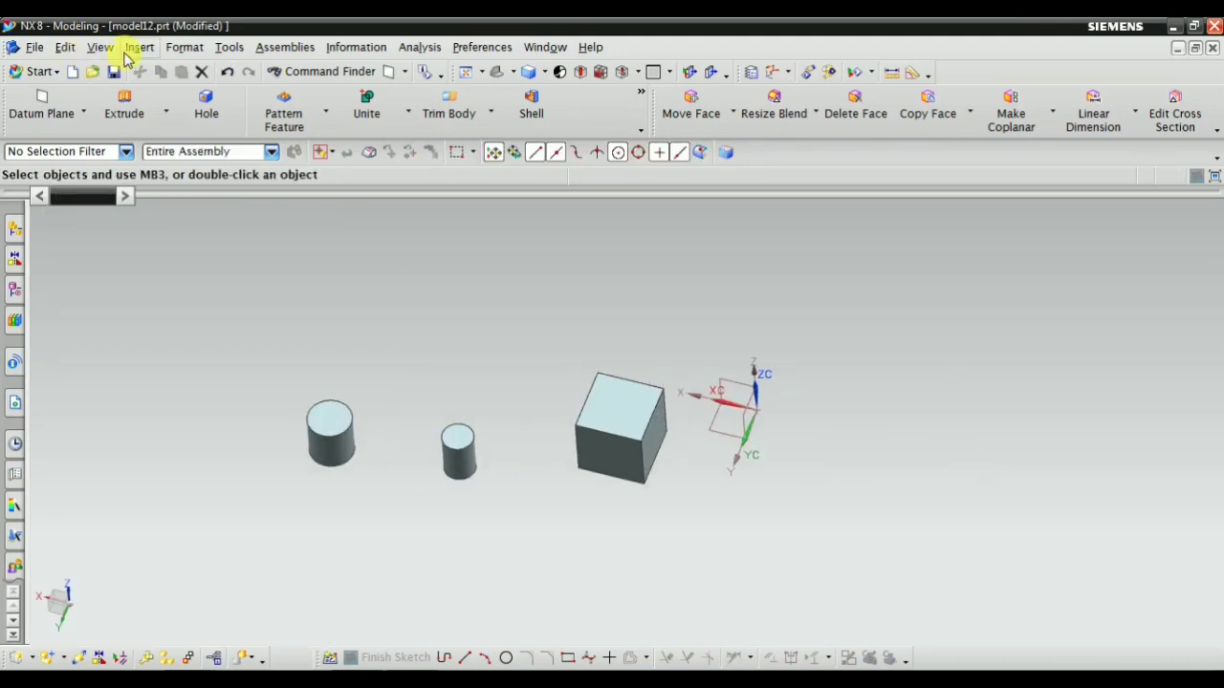
Create a task-environment sketch on the block's front face
left_click(139, 47)
left_click(167, 90)
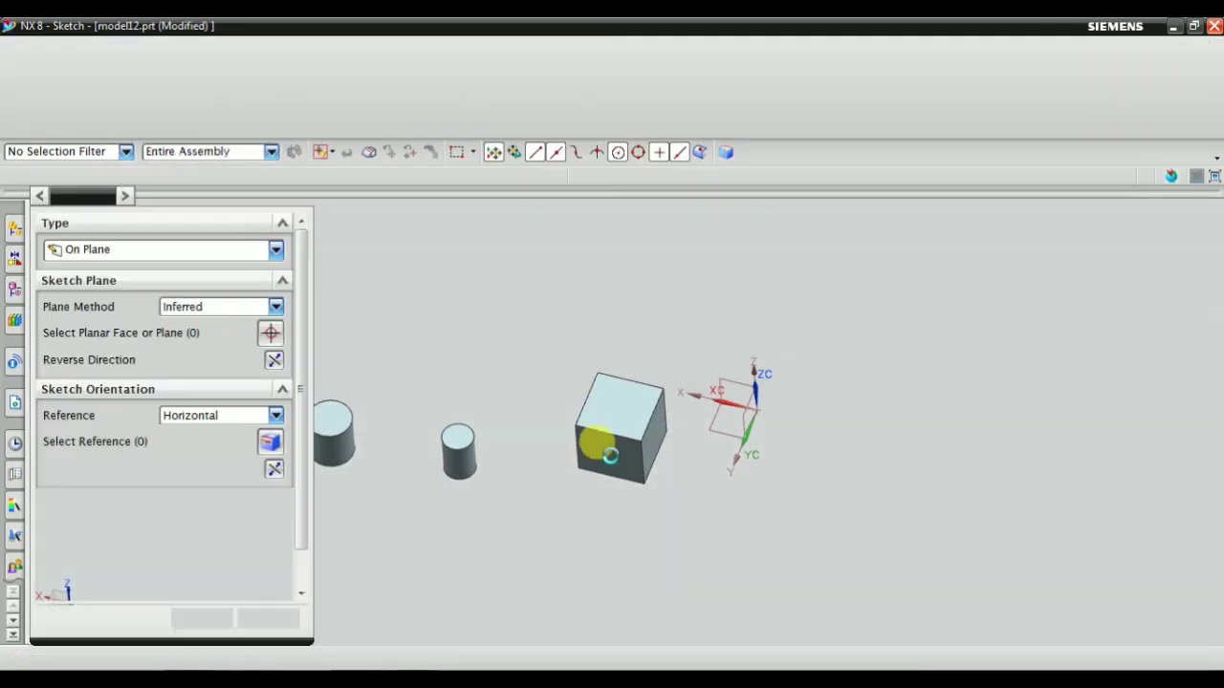
scroll(592, 447, "up", 4)
left_click(609, 488)
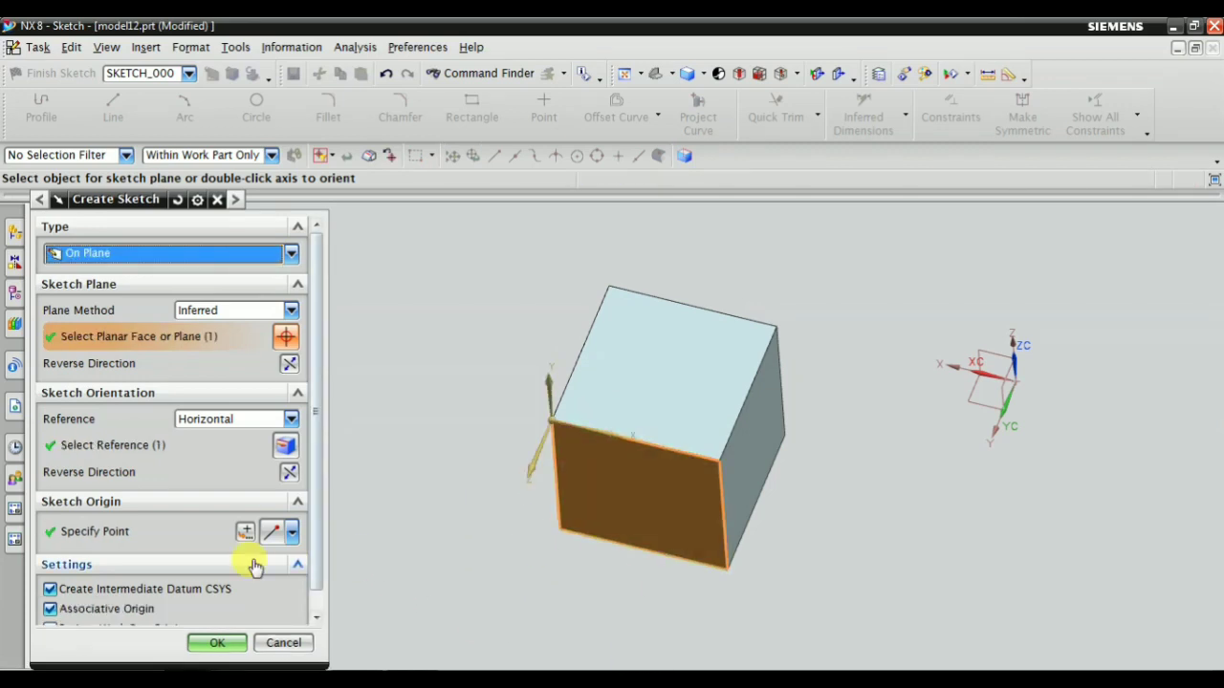
left_click(217, 643)
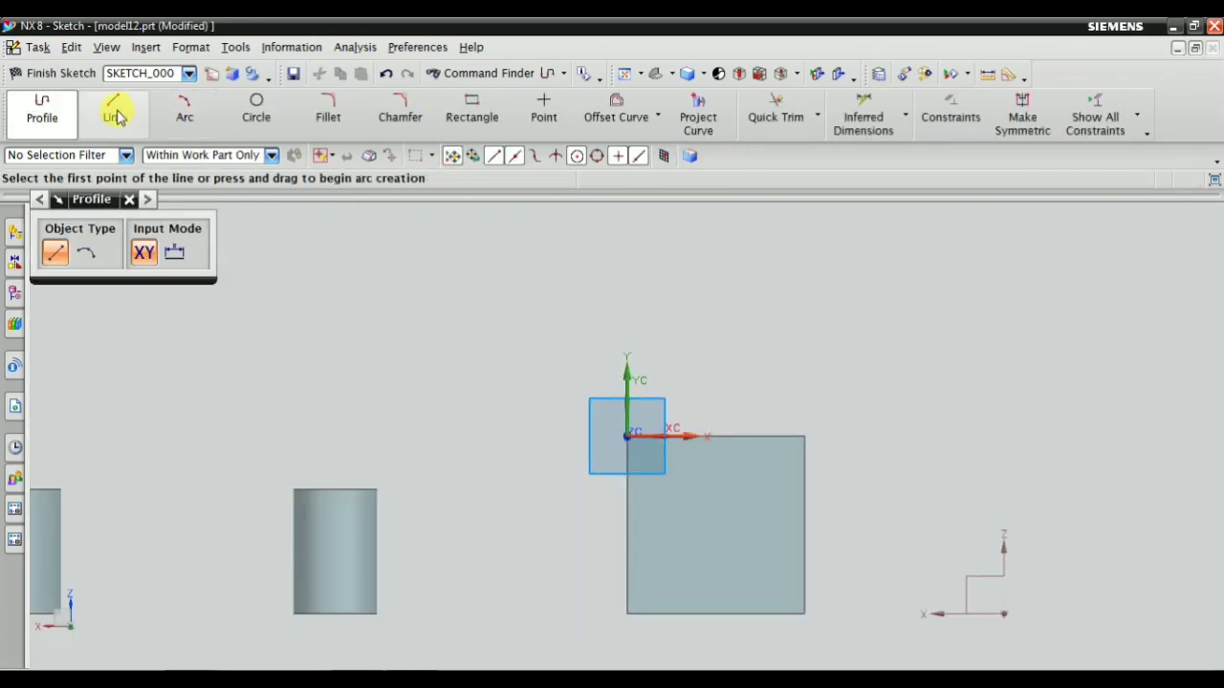
Start the Line tool and turn off Continuous Auto Dimensioning for the sketch
left_click(114, 113)
left_click(1136, 113)
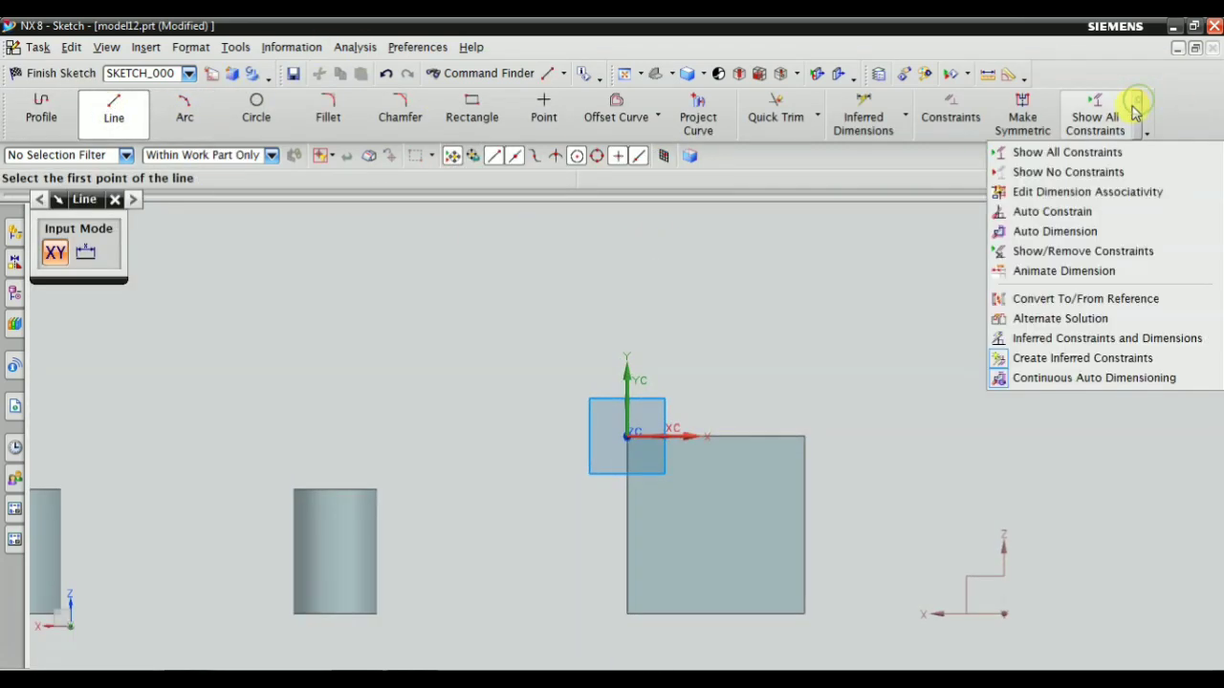
left_click(1090, 377)
scroll(678, 572, "up", 2)
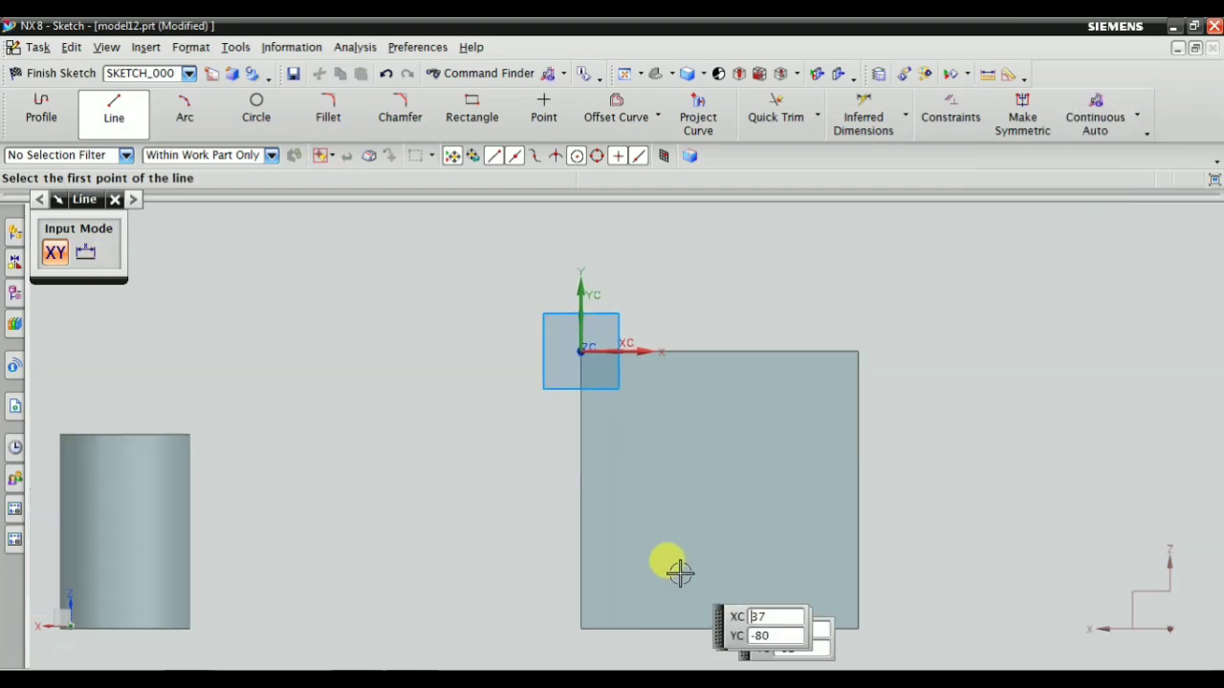
Draw a diagonal line rising from the lower left to the upper right of the block's front face and finish the sketch
left_click(677, 572)
scroll(817, 387, "up", 2)
left_click(821, 369)
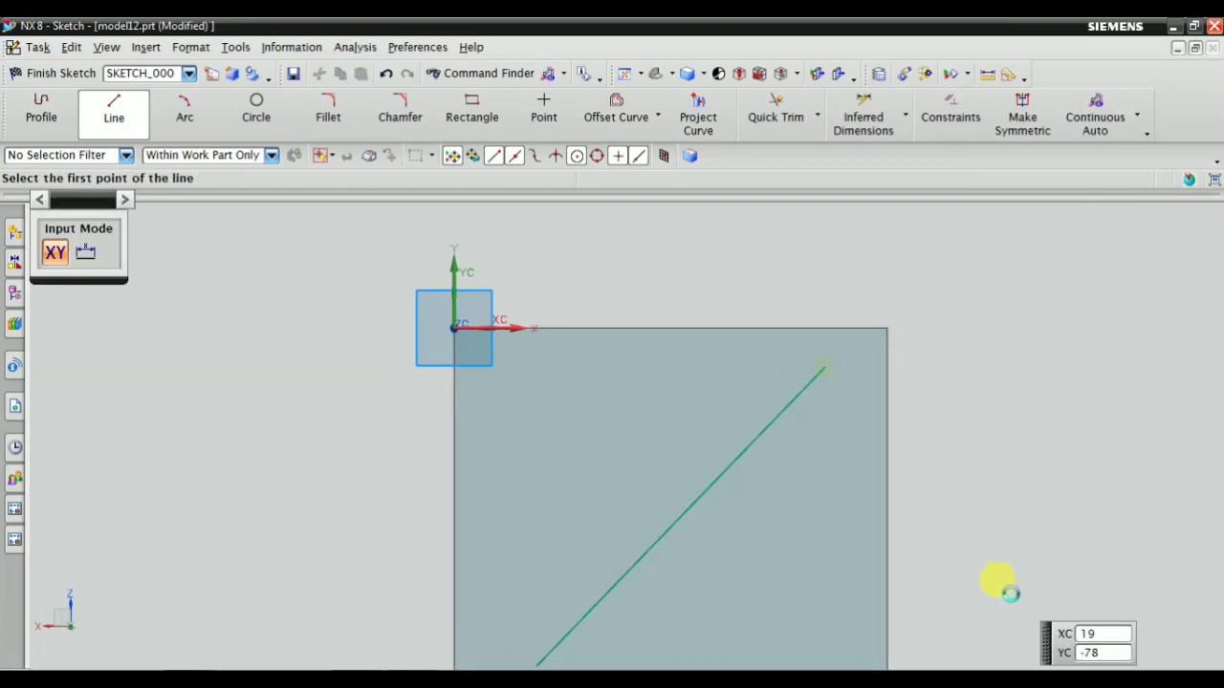
key("Escape")
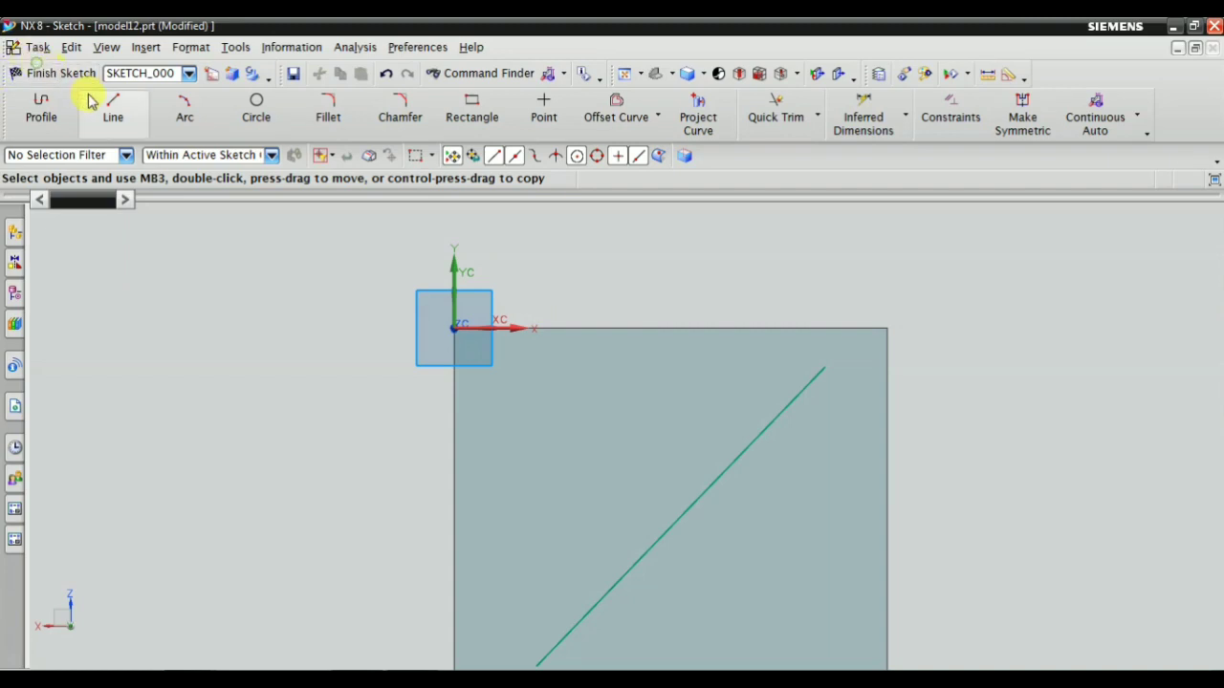
left_click(43, 74)
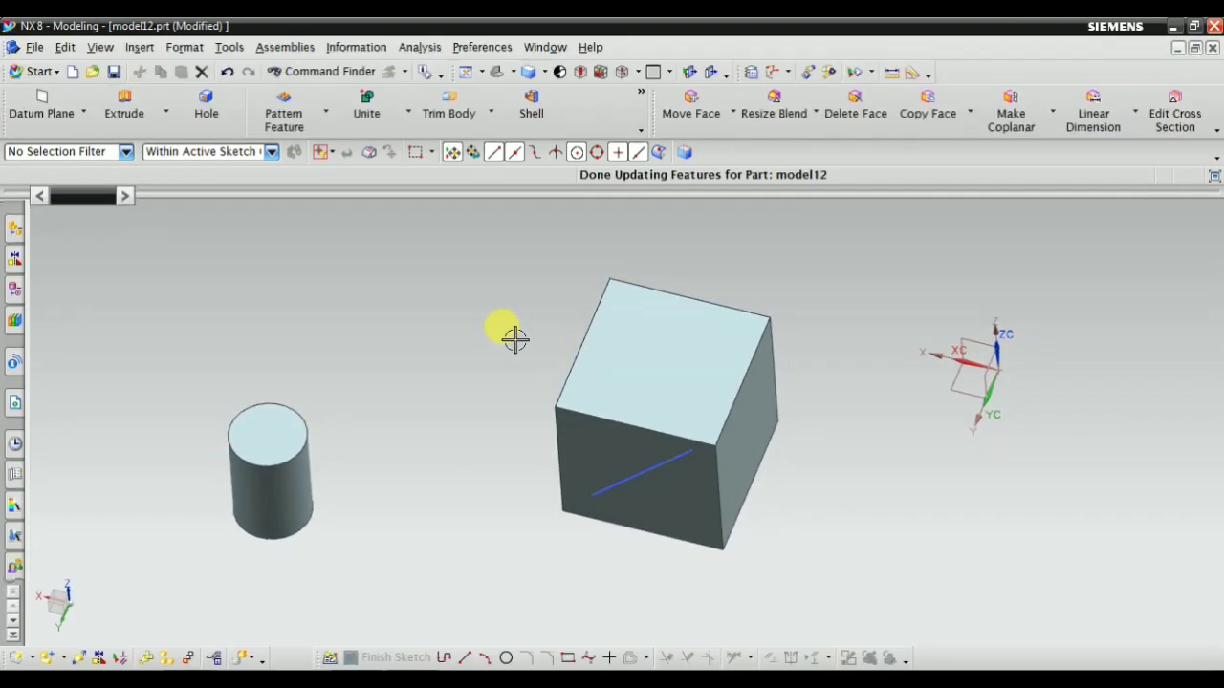
Start an On Curve datum plane and select the diagonal sketch line on the block's front face as its curve
right_click(259, 243)
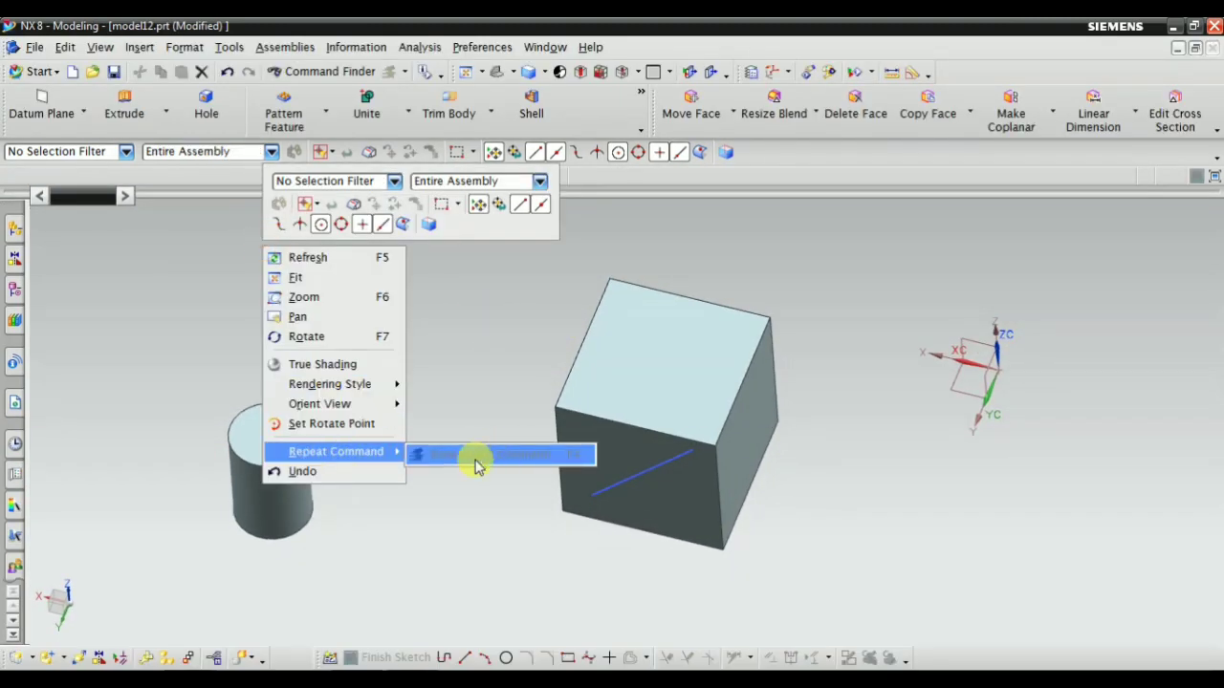
left_click(131, 287)
left_click(140, 47)
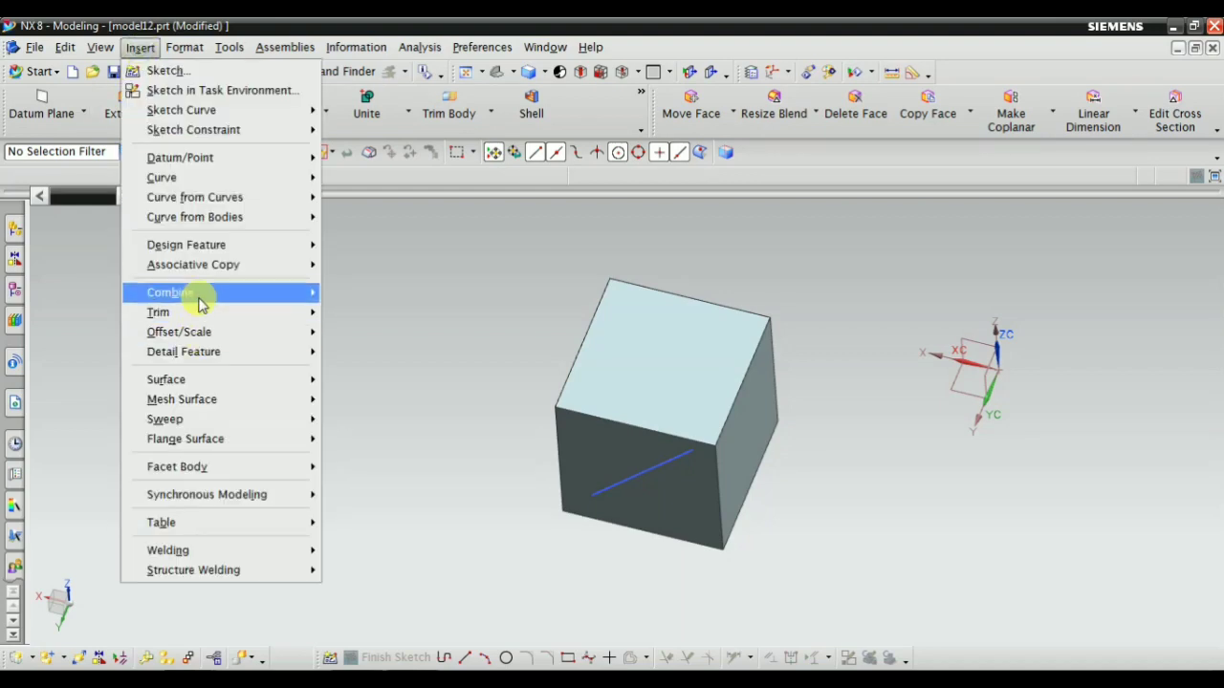
mouse_move(212, 160)
left_click(363, 163)
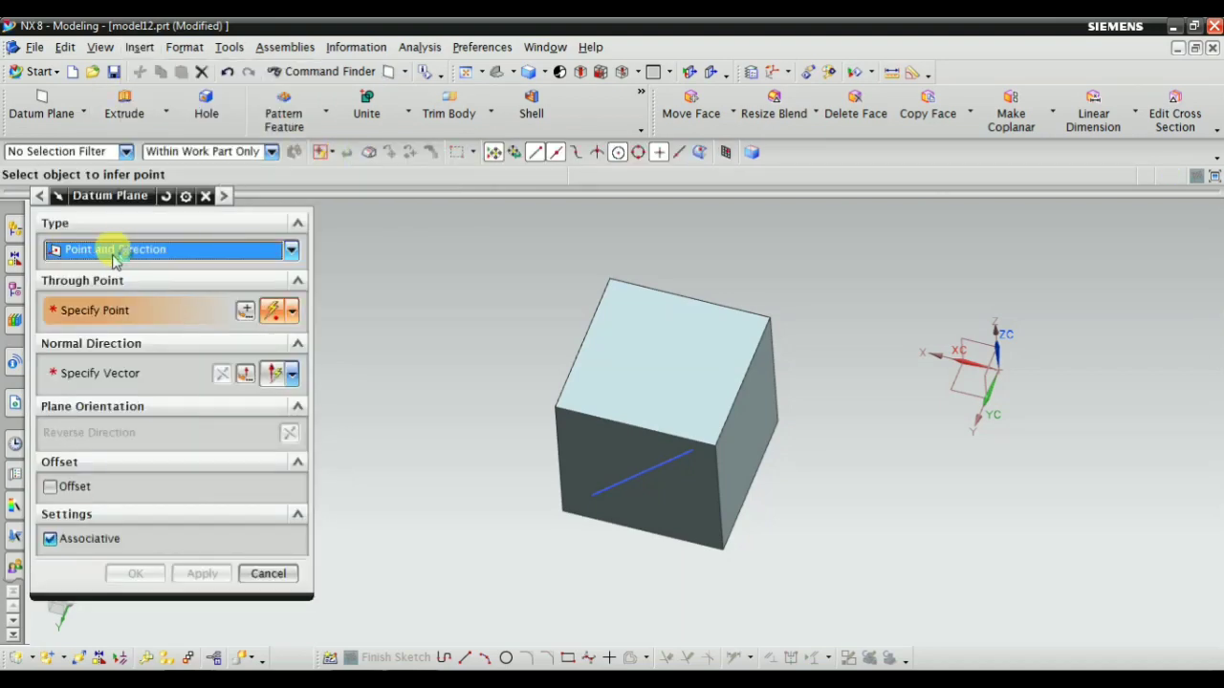
left_click(86, 248)
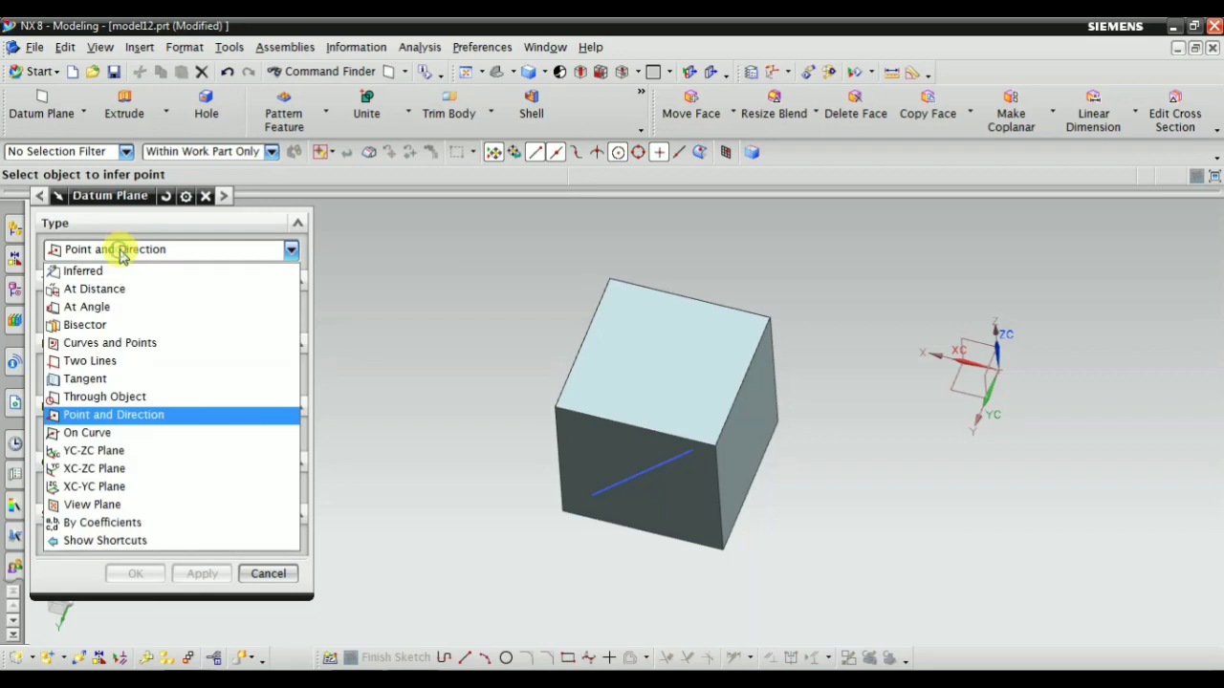
left_click(93, 432)
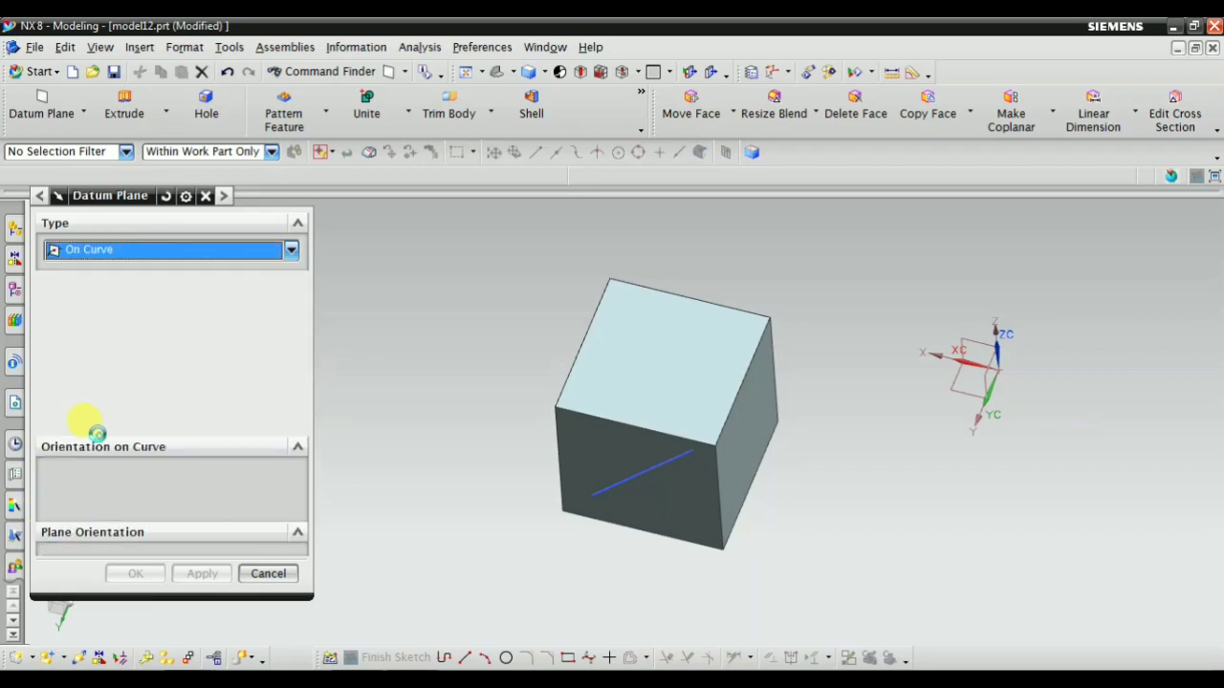
scroll(550, 487, "up", 3)
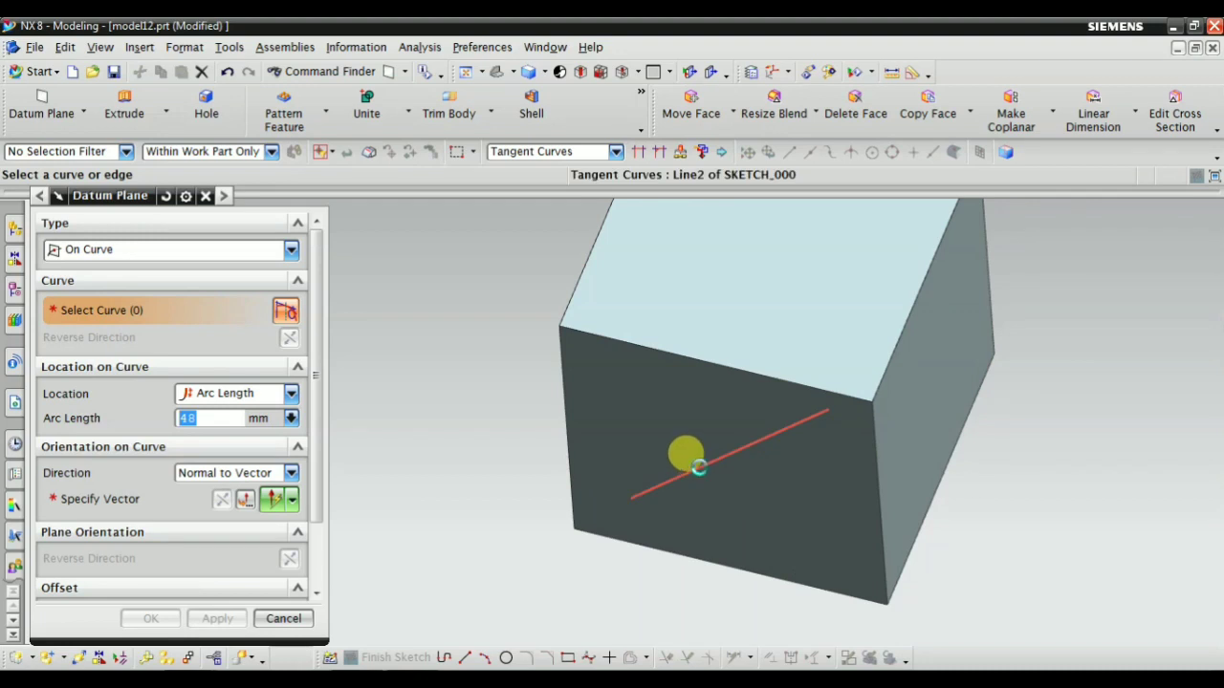
left_click(682, 461)
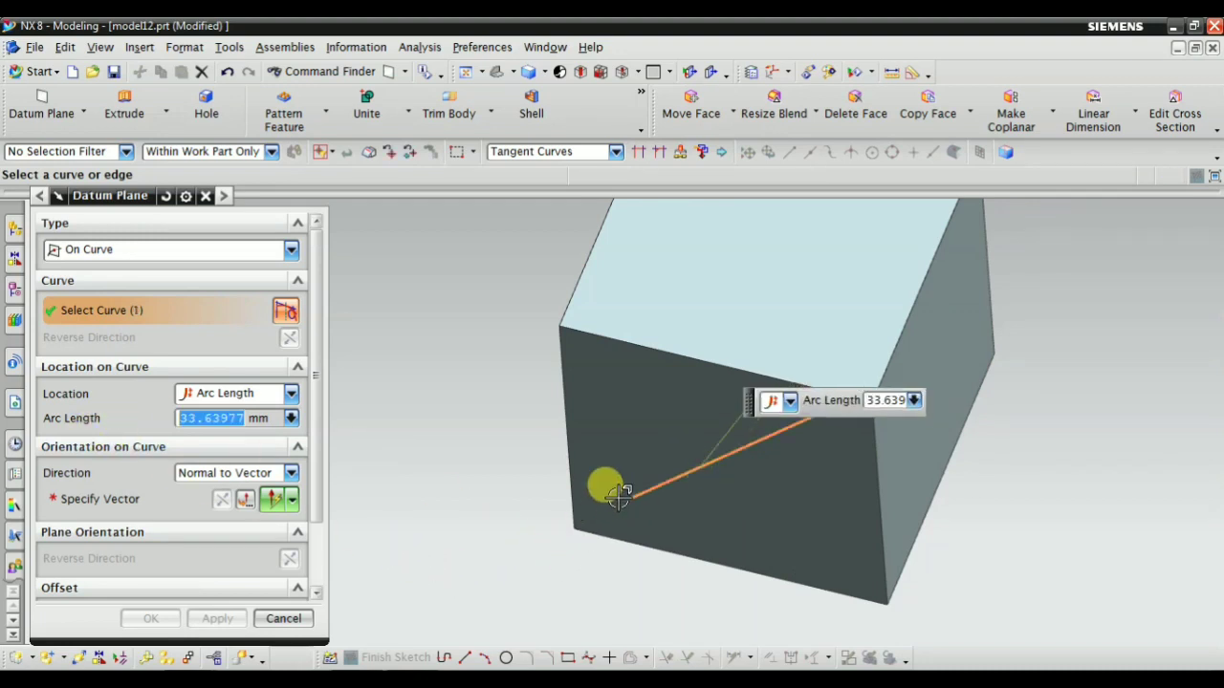
Try adding the block's front top edge to the On Curve selection, and deselect both the edge and the diagonal line
middle_click_drag(634, 494, 448, 463)
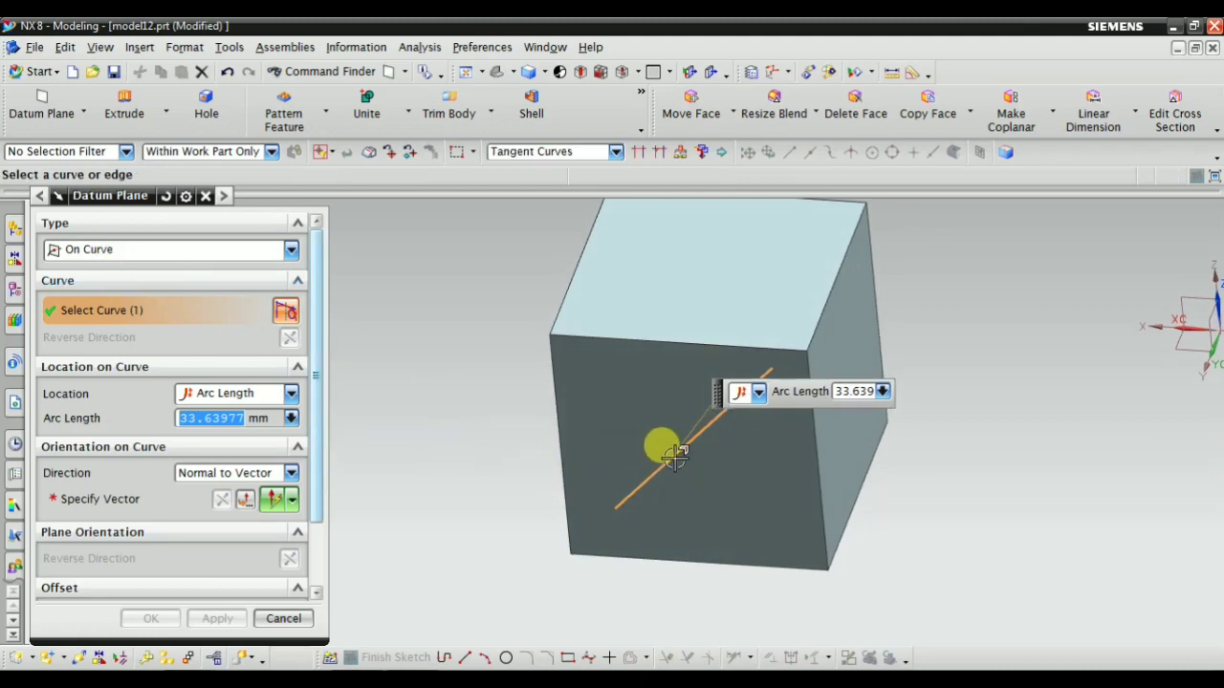
left_click(776, 351)
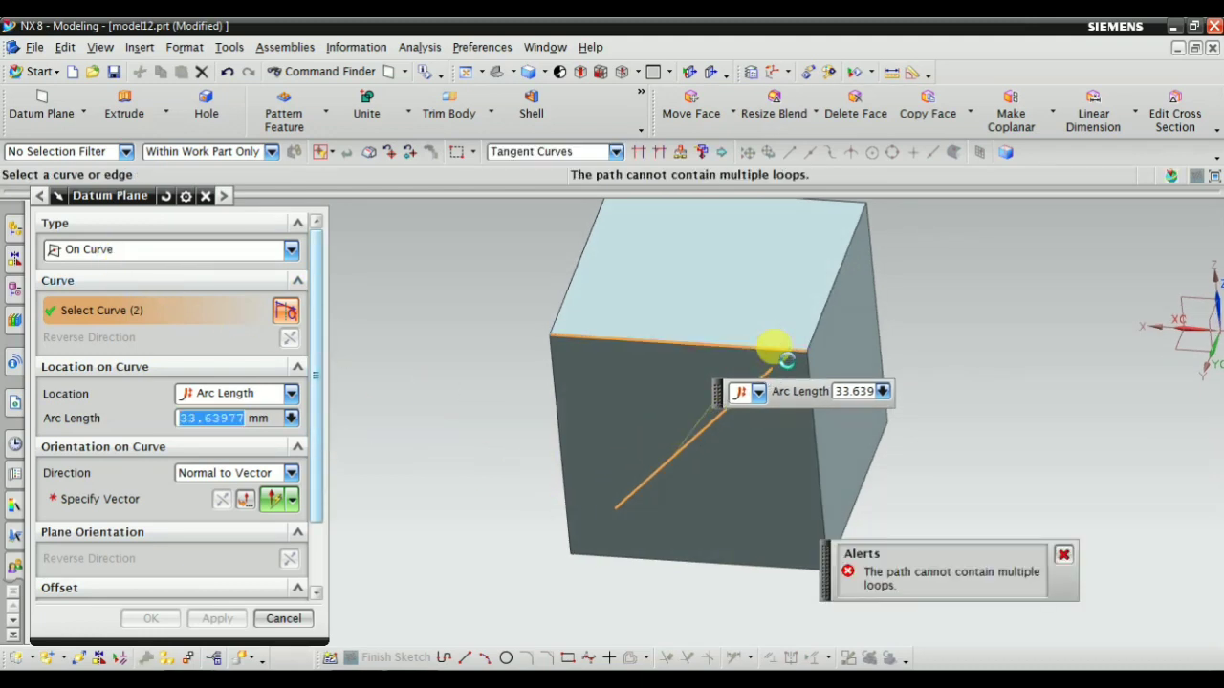
left_click(725, 344, "shift")
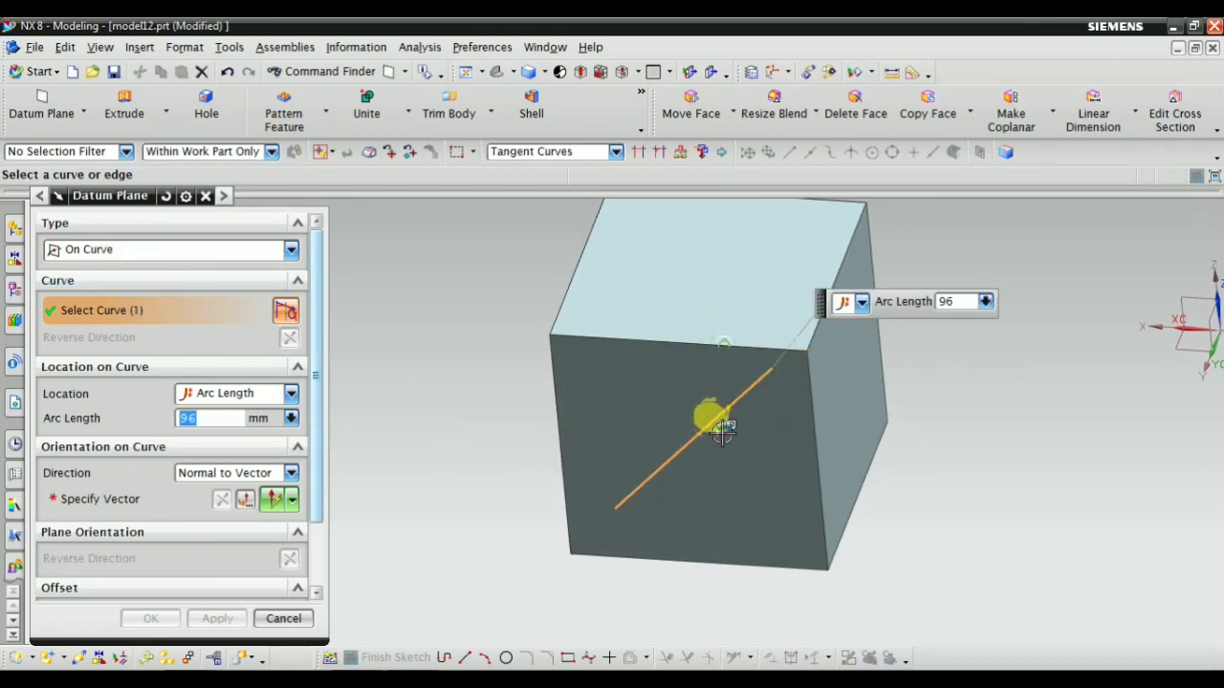
left_click(714, 420, "shift")
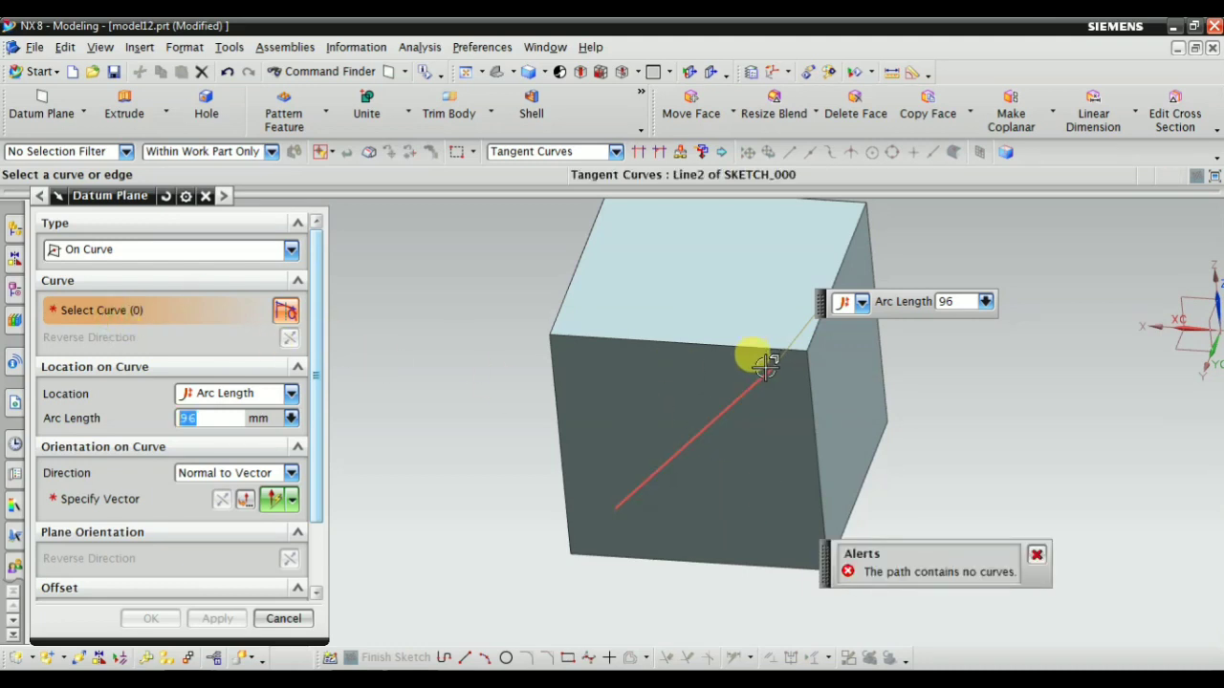
Reselect the diagonal line as the curve near its upper end and orient the plane normal to the block face carrying it
left_click(777, 421)
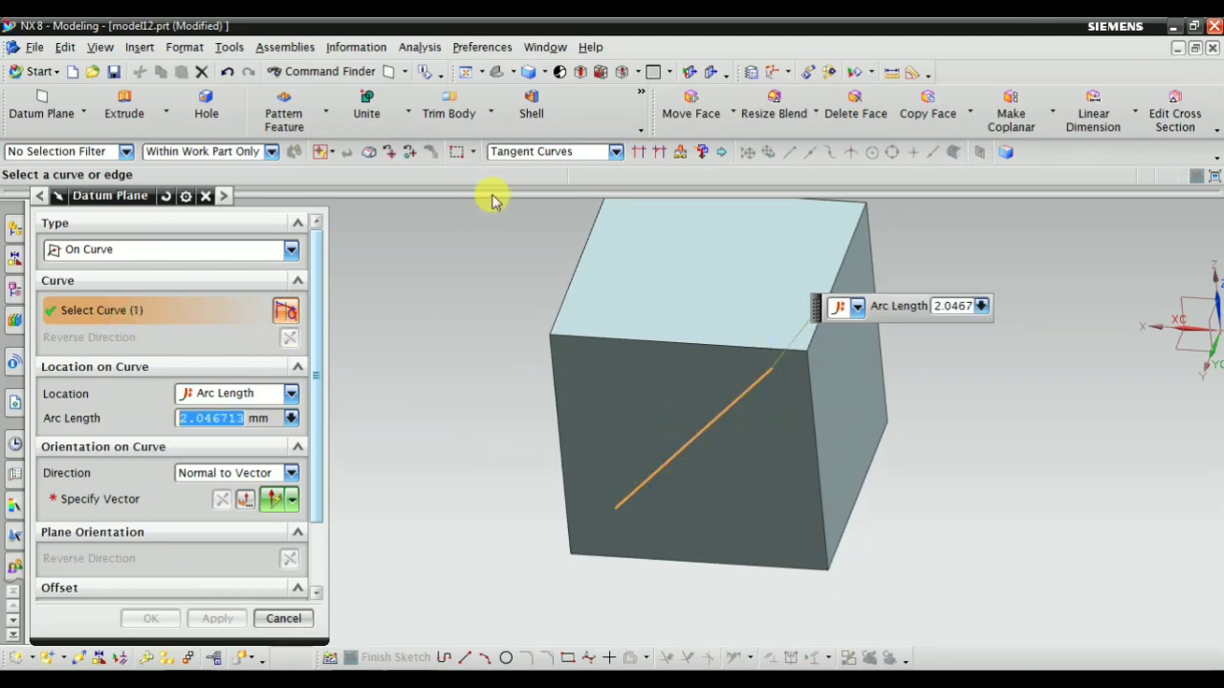
left_click(127, 504)
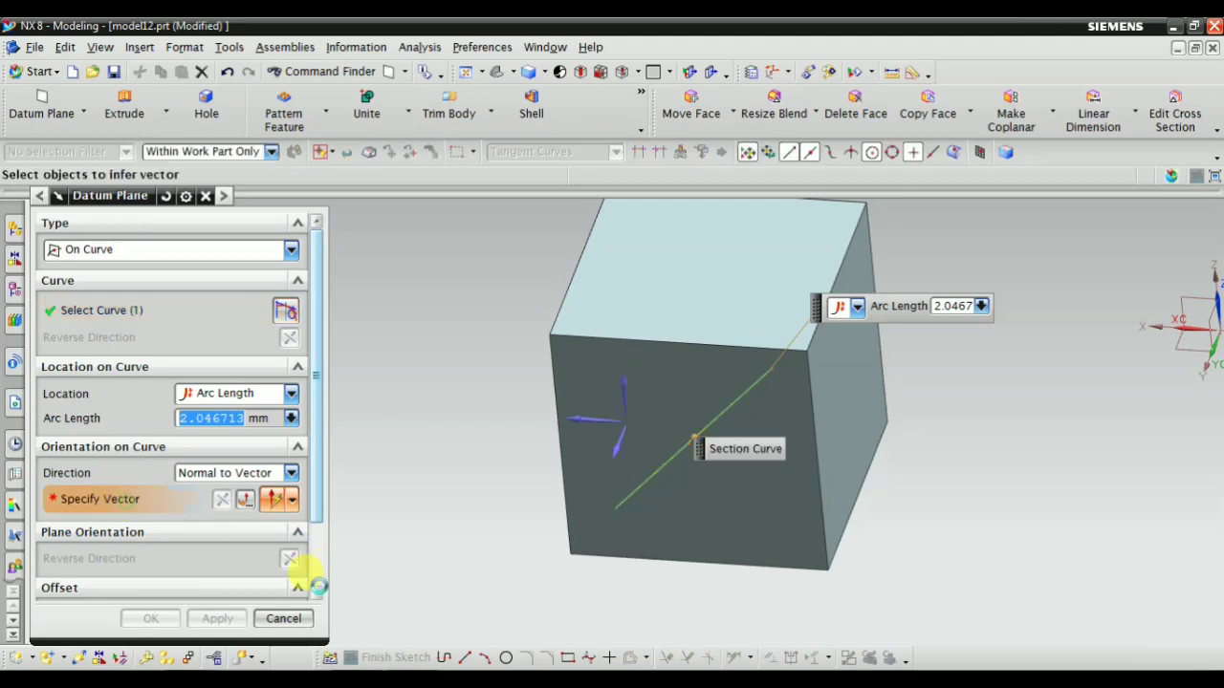
left_click(669, 350)
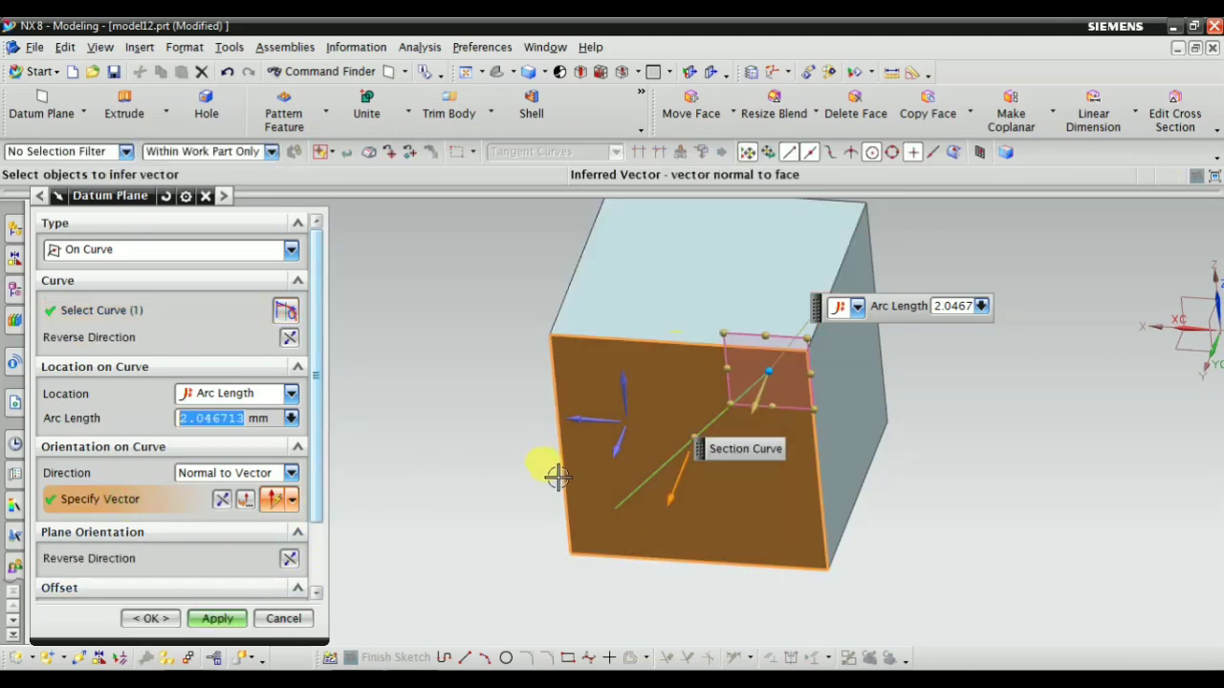
middle_click_drag(554, 475, 506, 361)
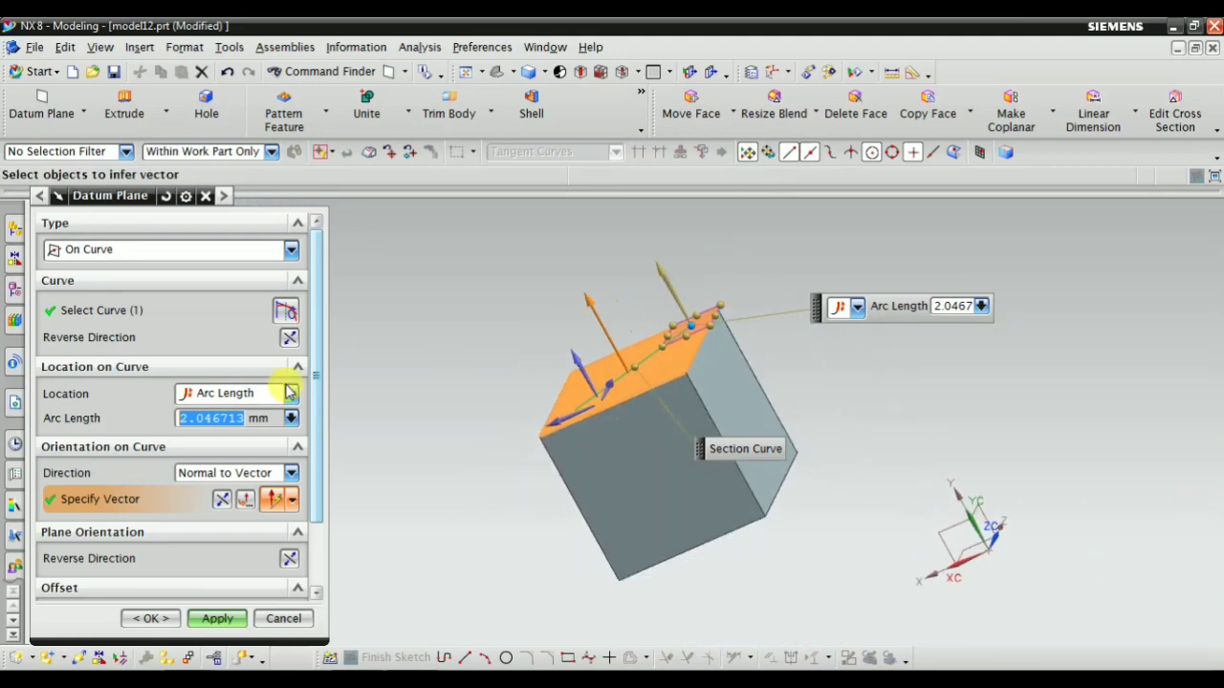
Review the curve and vector selections and examine the plane preview on the block face carrying the diagonal line
left_click(85, 308)
middle_click_drag(533, 455, 591, 446)
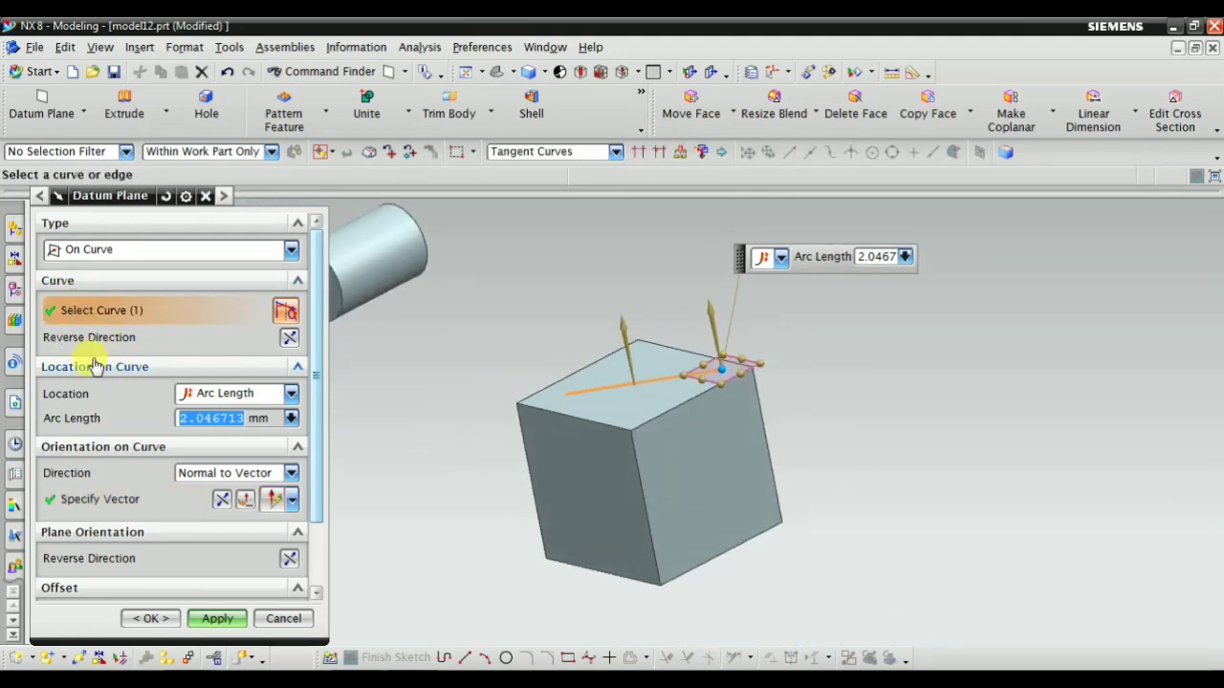
scroll(514, 356, "up", 3)
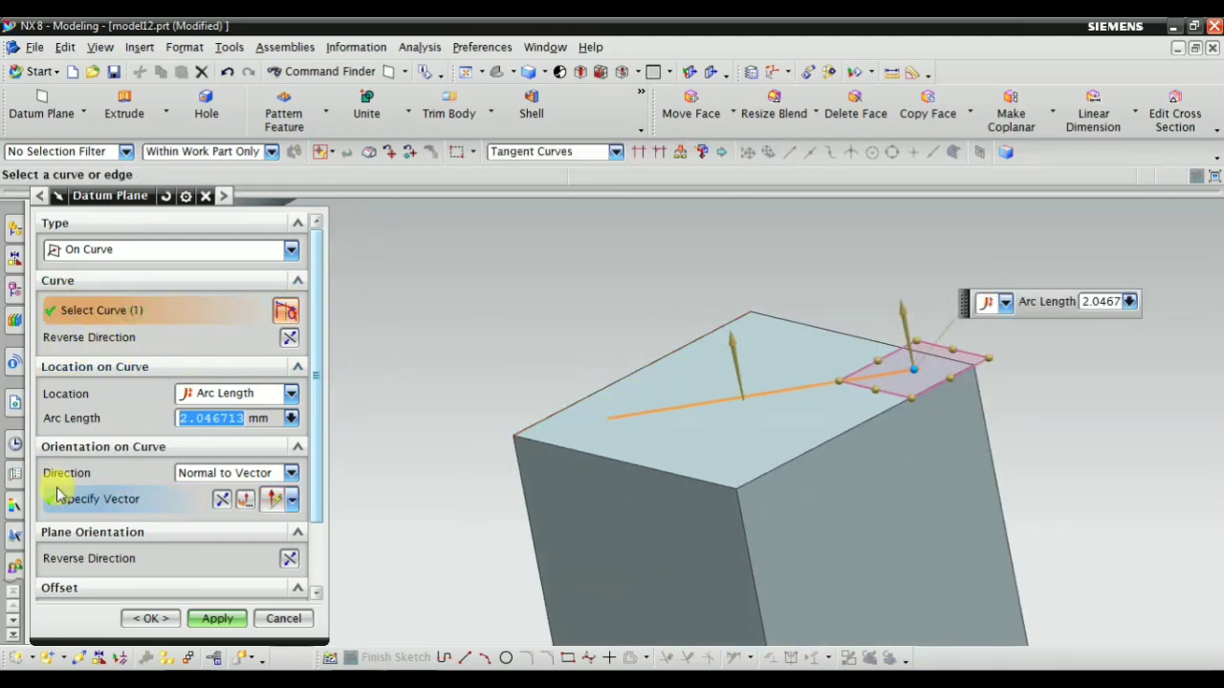
left_click(112, 503)
scroll(638, 545, "down", 1)
middle_click_drag(679, 639, 669, 535, "shift")
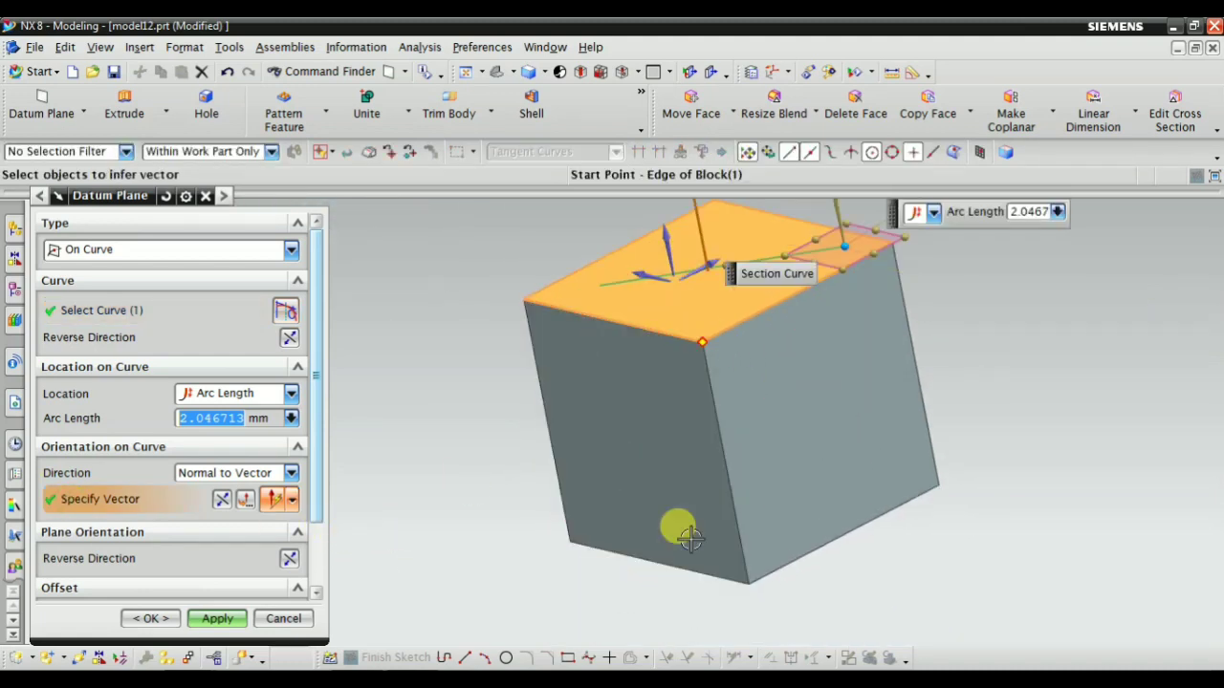
scroll(691, 534, "down", 2)
scroll(809, 358, "up", 3)
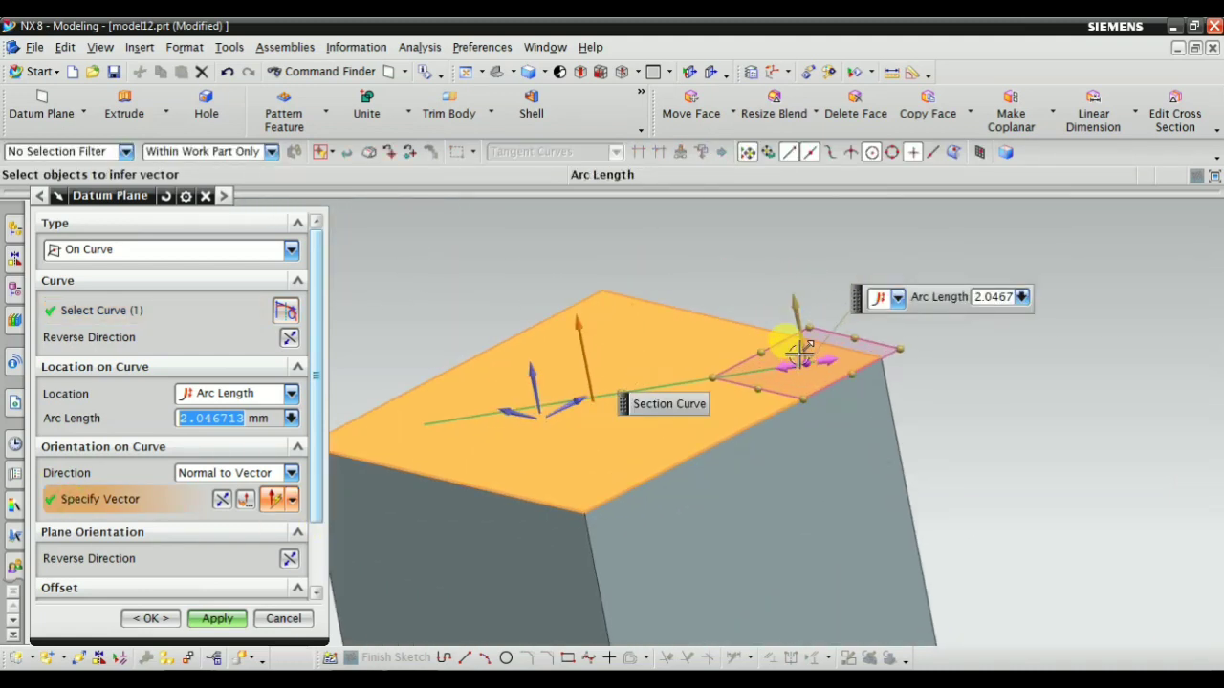
scroll(744, 450, "down", 1)
scroll(86, 585, "down", 2)
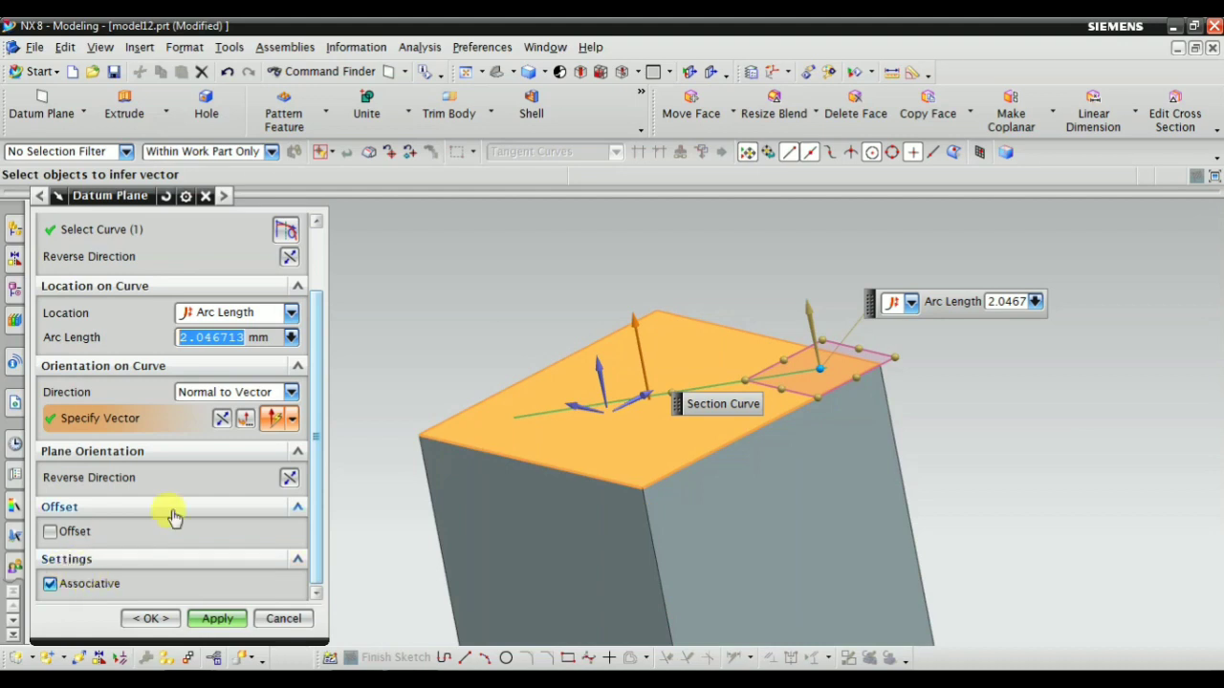
Set the arc length to 0 mm and replace the vector reference with the block's right side face
type("0")
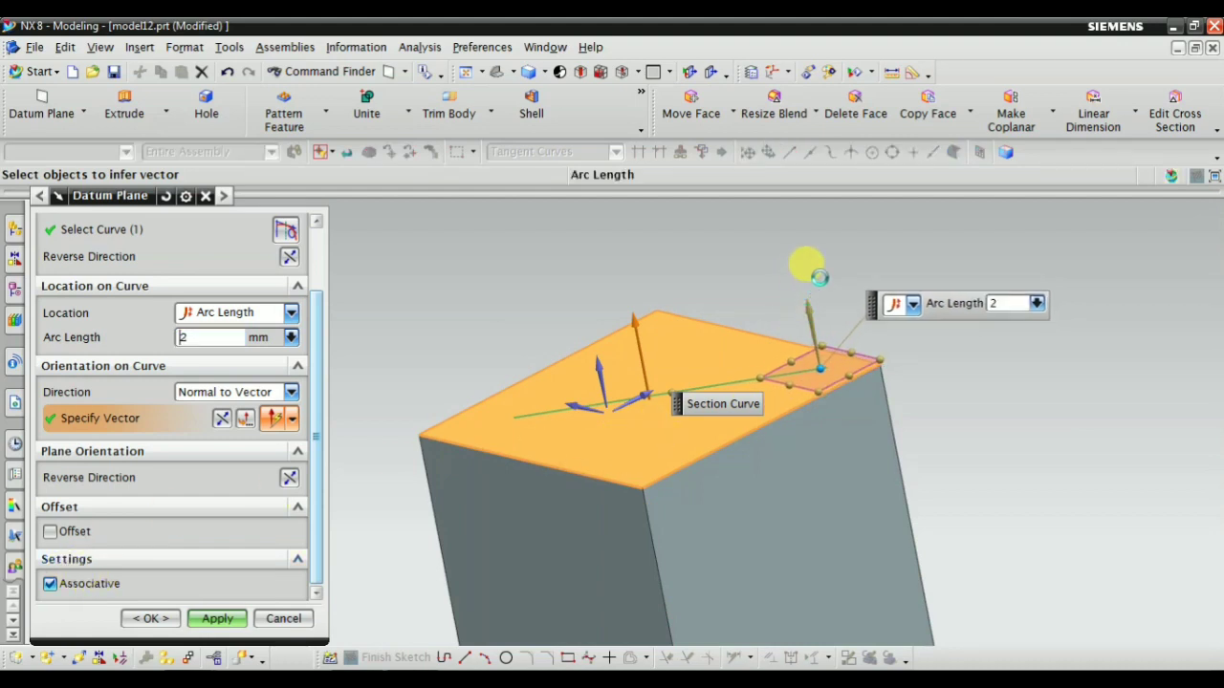
middle_click_drag(546, 430, 748, 400, "shift")
left_click(124, 427)
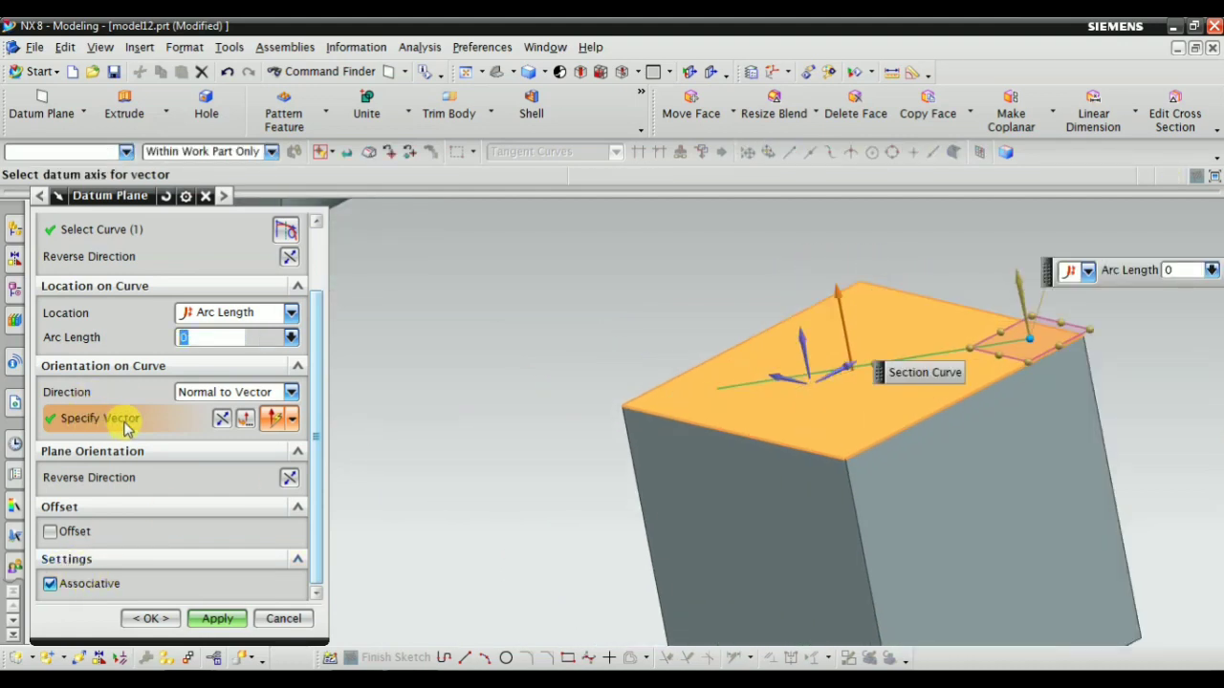
left_click(764, 399, "shift")
middle_click_drag(675, 491, 889, 293)
left_click(809, 361)
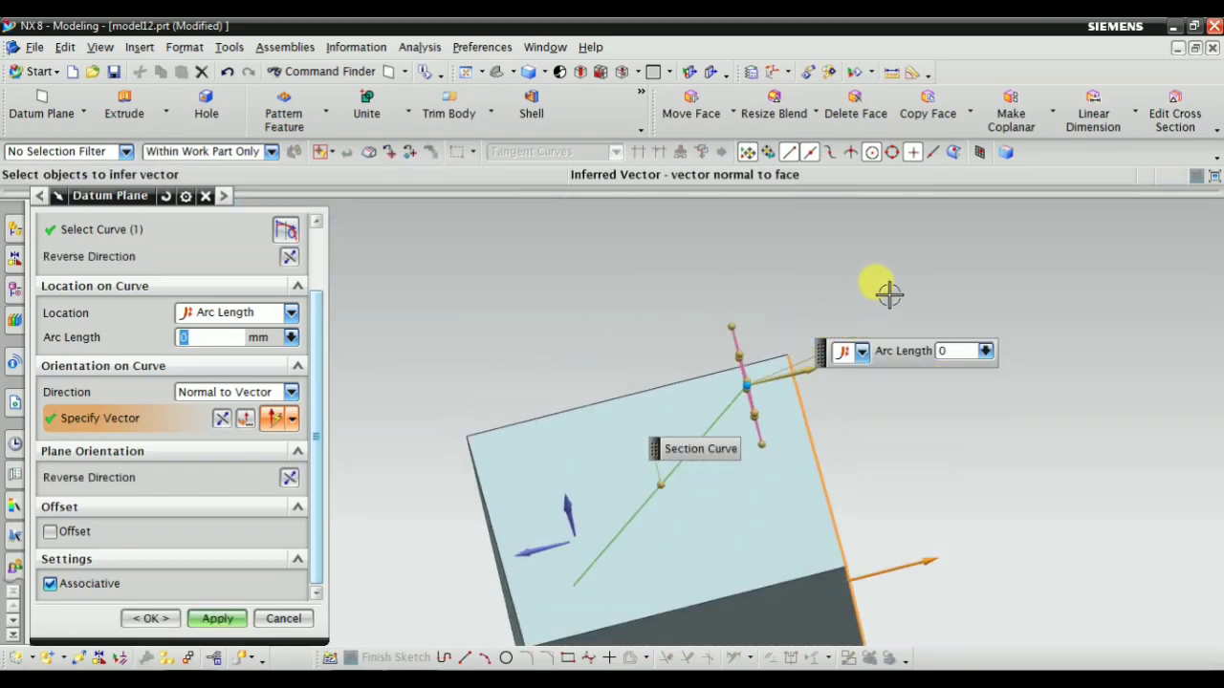
scroll(774, 437, "up", 5)
middle_click_drag(716, 364, 737, 396)
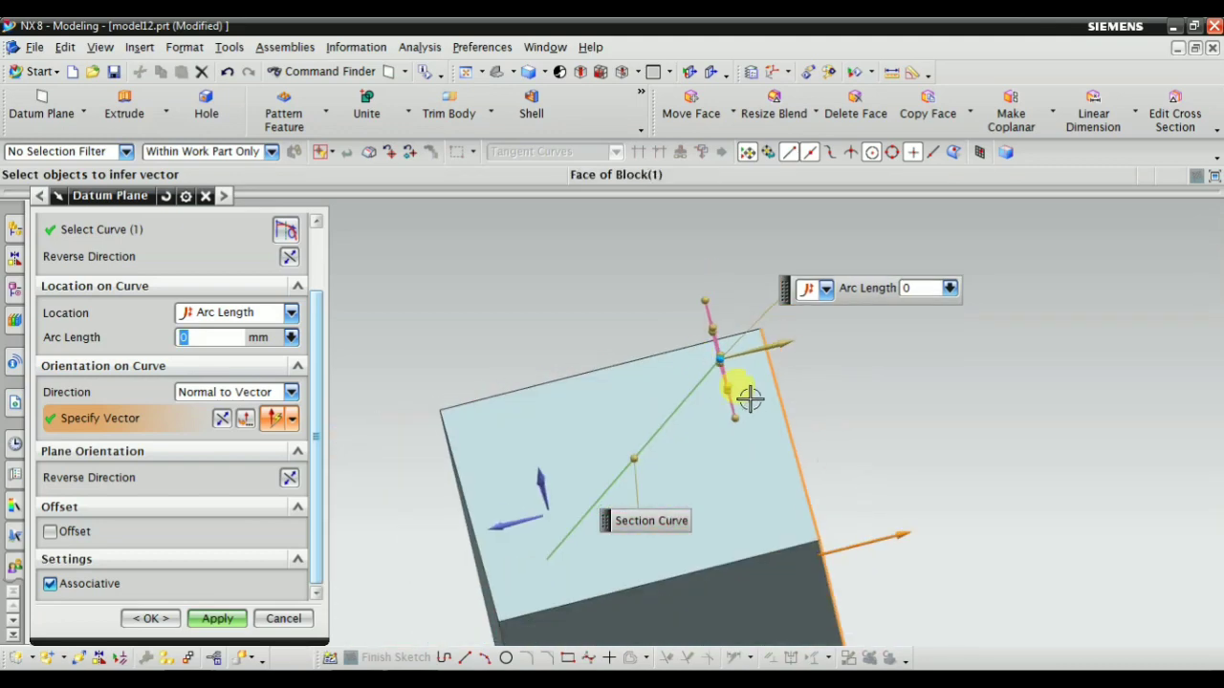
middle_click_drag(893, 450, 864, 446)
scroll(765, 402, "down", 3)
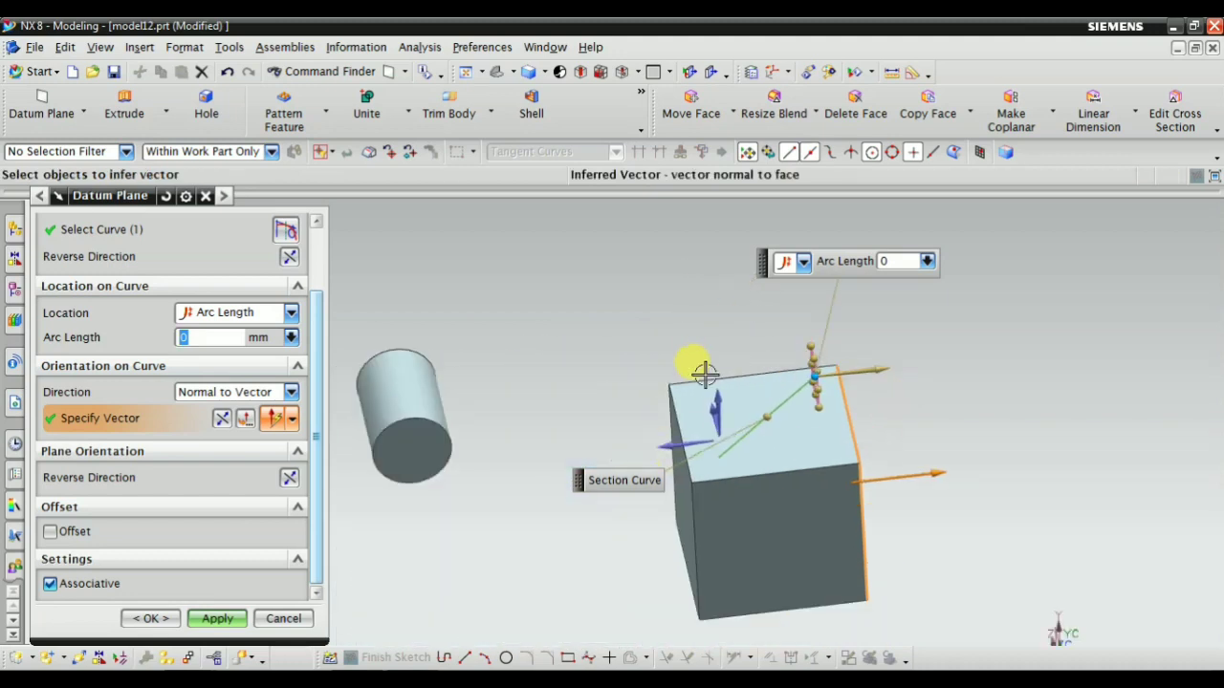
scroll(96, 344, "up", 2)
Deselect the diagonal line and reselect it near its middle, placing the plane at about 45.6 mm arc length
left_click(93, 314)
scroll(755, 402, "up", 3)
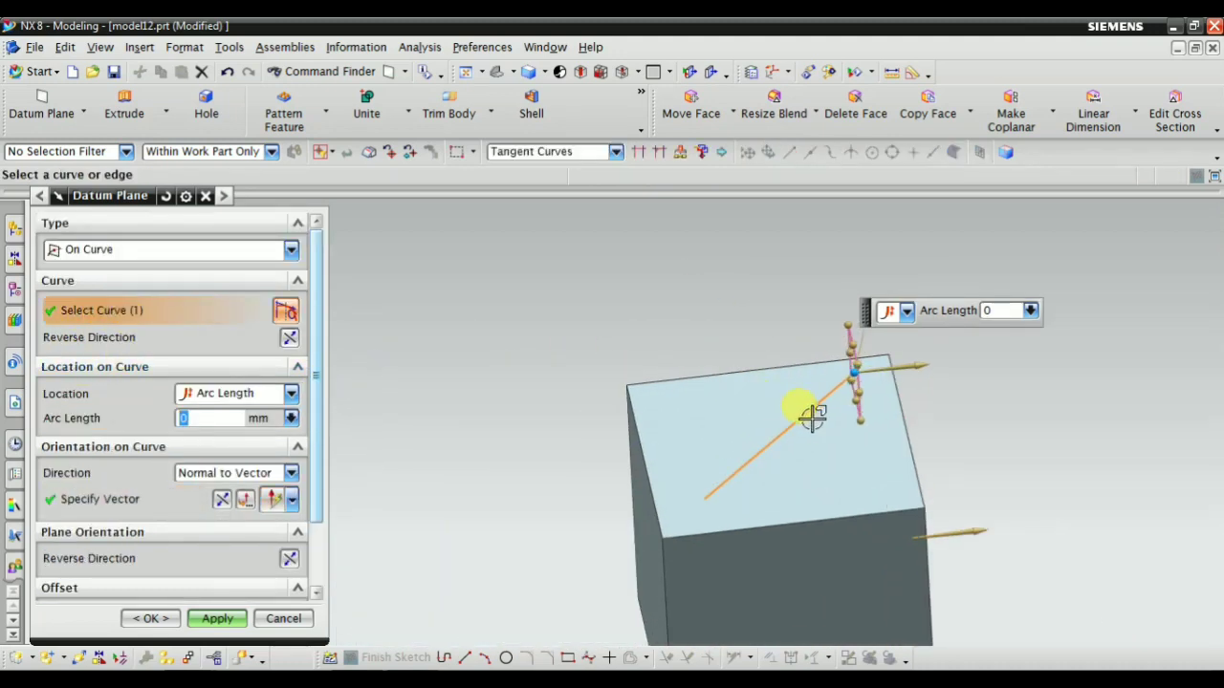
left_click(797, 411, "shift")
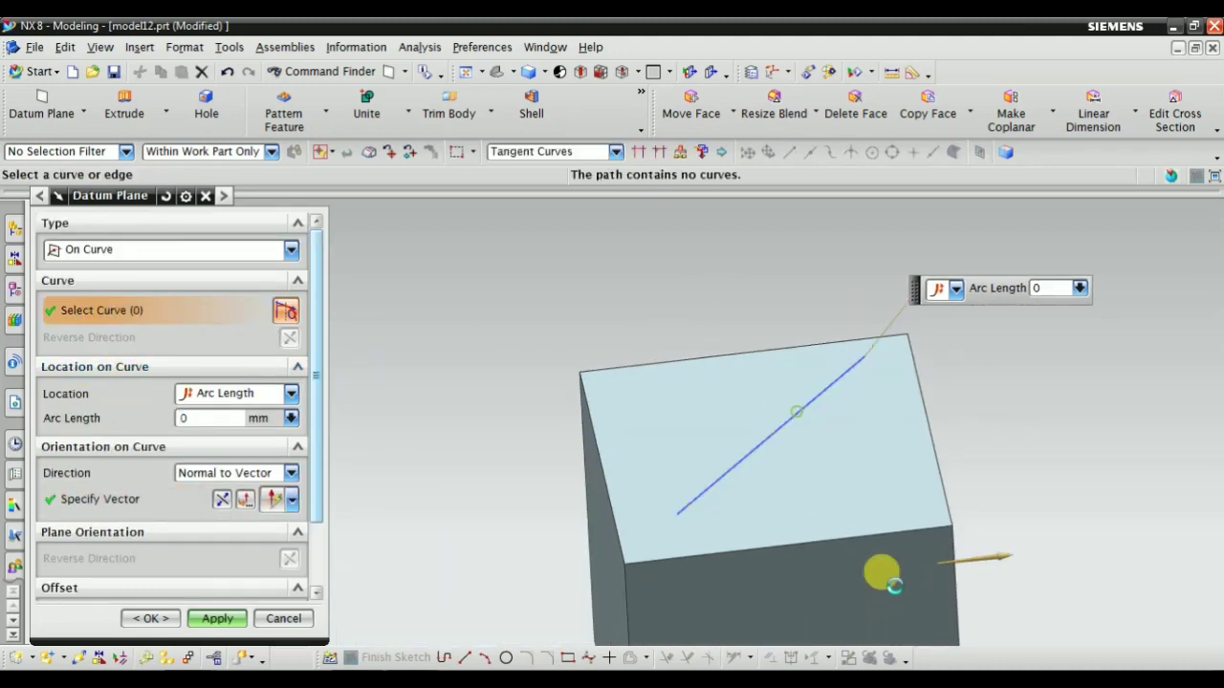
left_click(774, 428)
Examine the On Curve plane preview at the middle of the diagonal line from several viewing angles
middle_click_drag(669, 539, 644, 557)
scroll(715, 491, "down", 3)
scroll(716, 489, "up", 4)
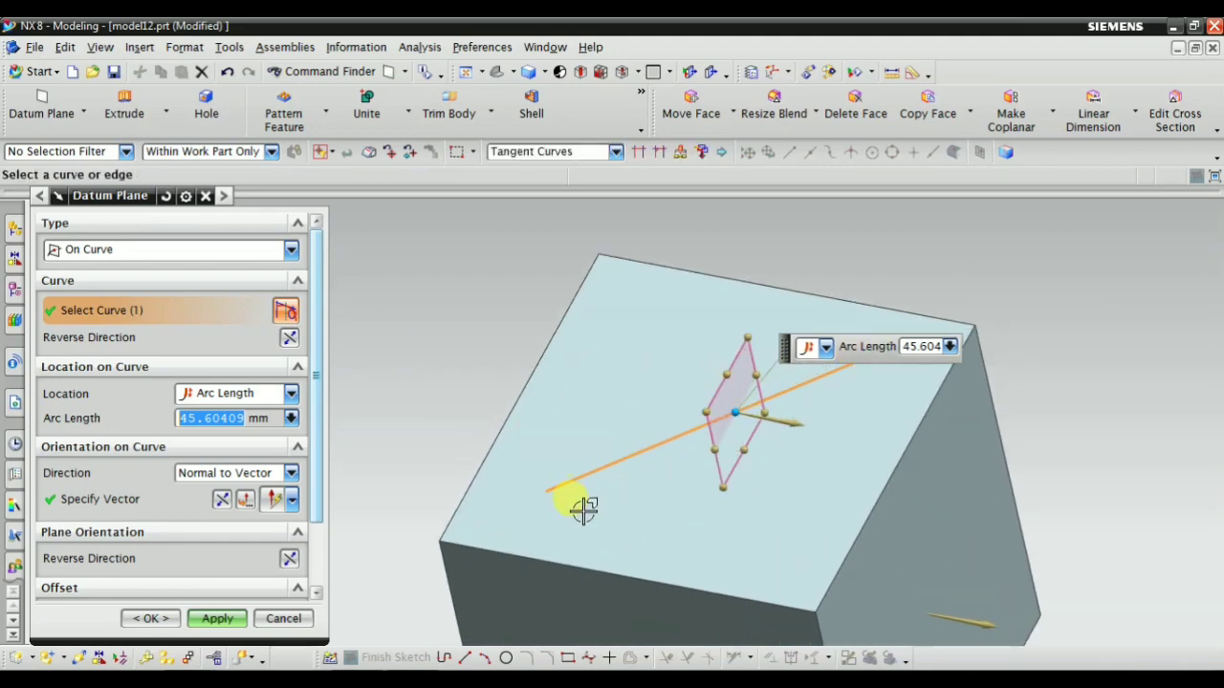
middle_click_drag(583, 509, 790, 379)
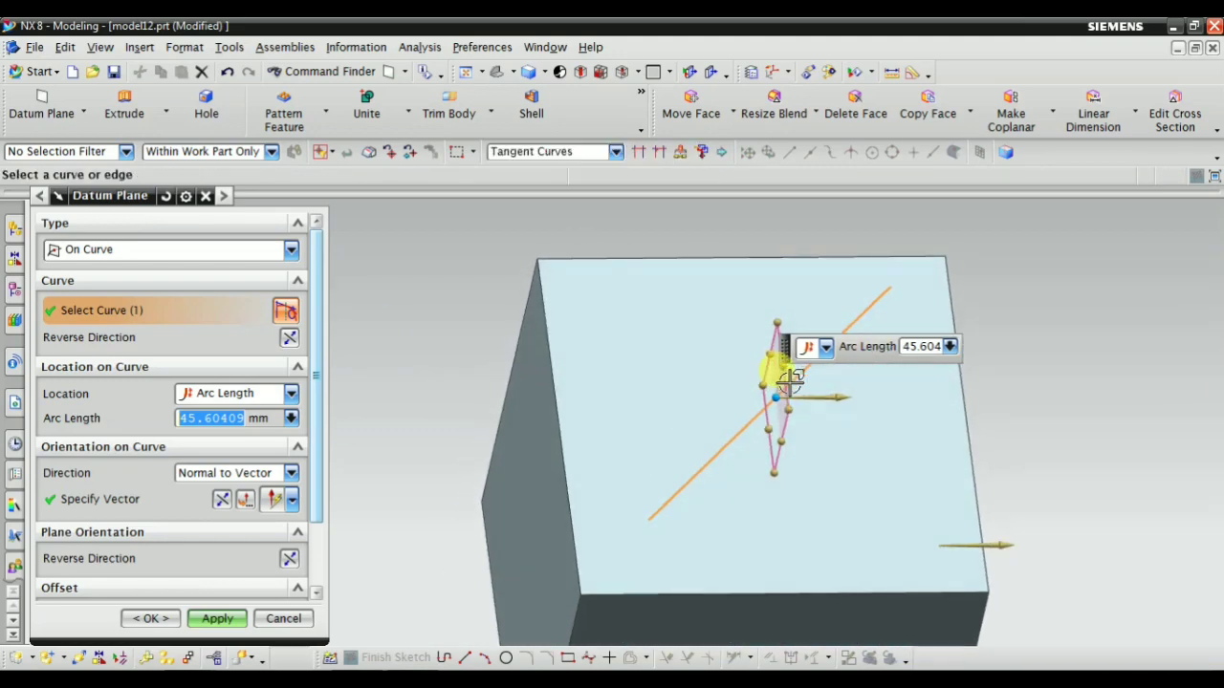
scroll(792, 379, "up", 2)
scroll(712, 459, "up", 1)
middle_click_drag(711, 456, 681, 421)
scroll(729, 377, "down", 3)
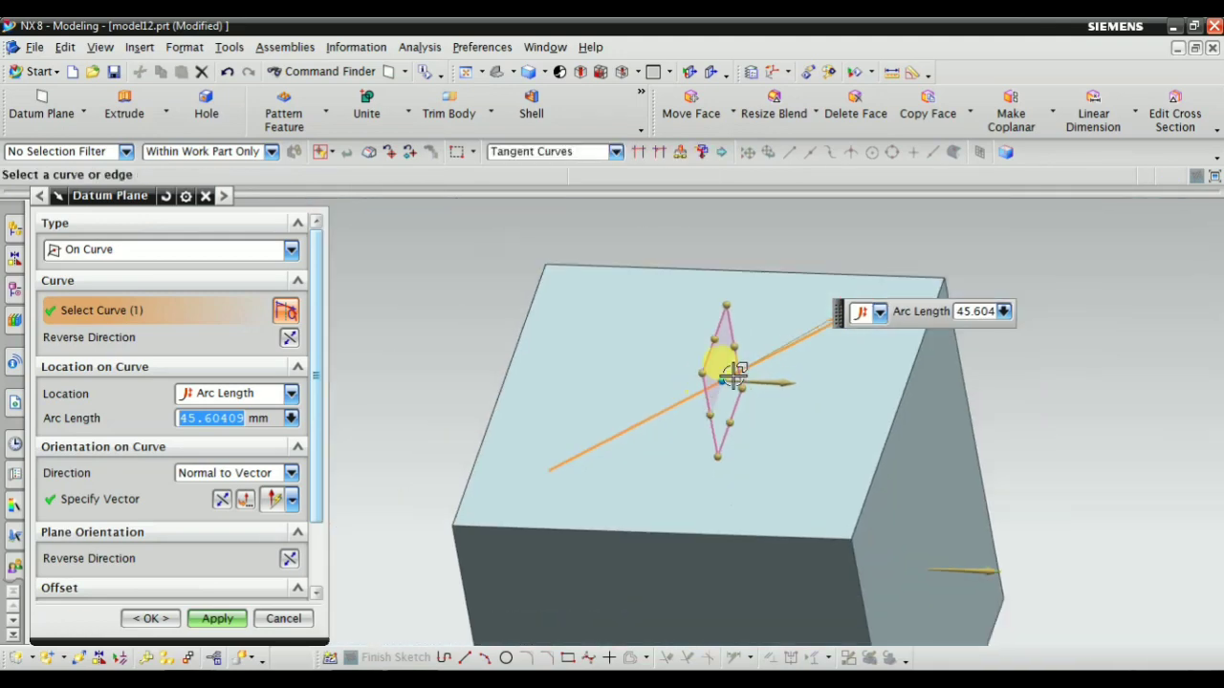
scroll(734, 376, "up", 1)
scroll(666, 384, "down", 2)
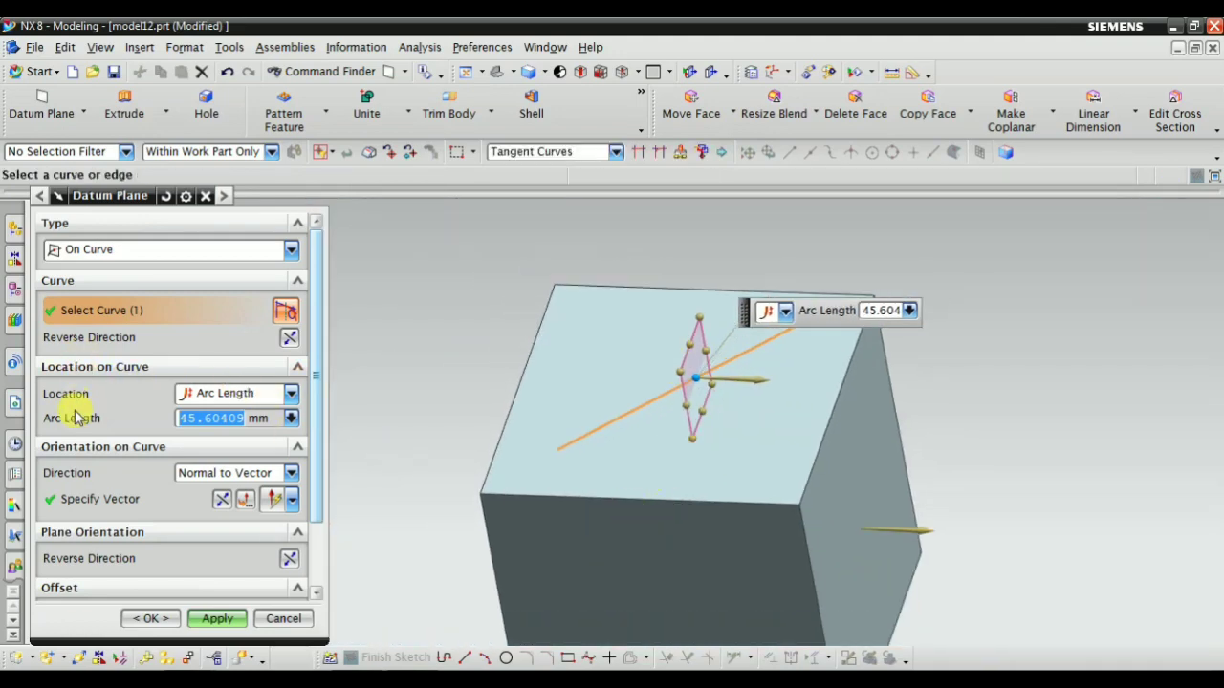
Replace the plane's vector reference, the right side face, with the block face adjoining the diagonal line's lower end
left_click(113, 499)
scroll(730, 561, "down", 1)
scroll(859, 463, "down", 1)
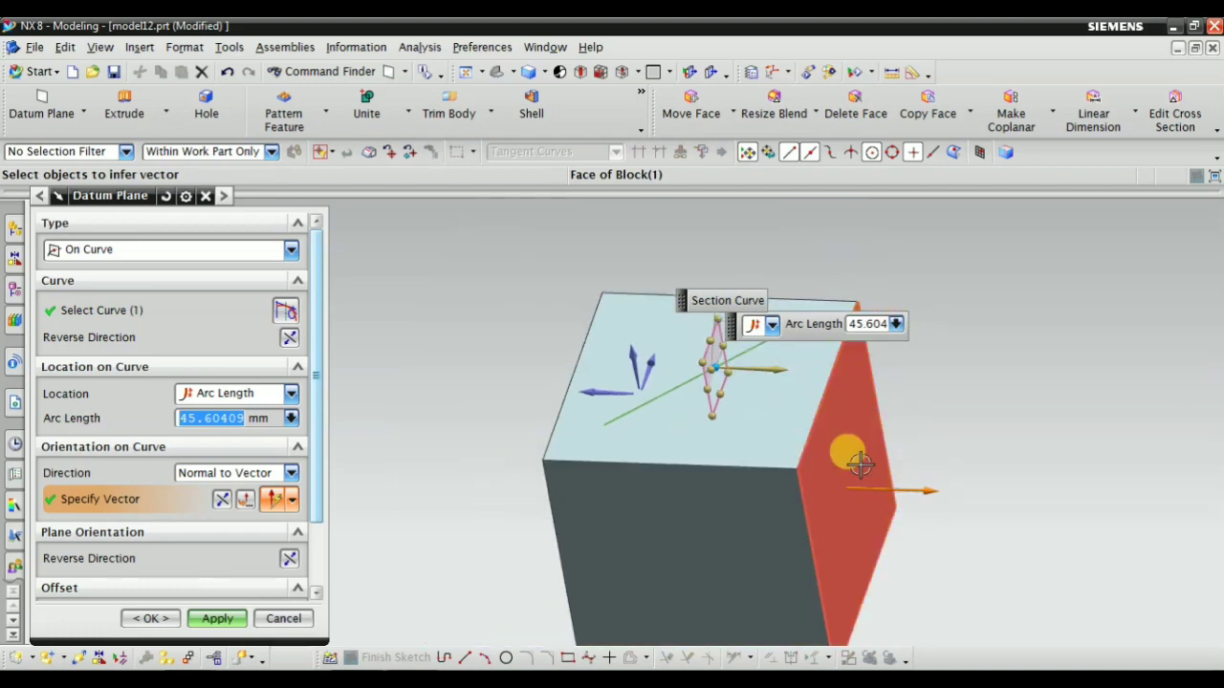
left_click(848, 448, "shift")
scroll(694, 565, "down", 1)
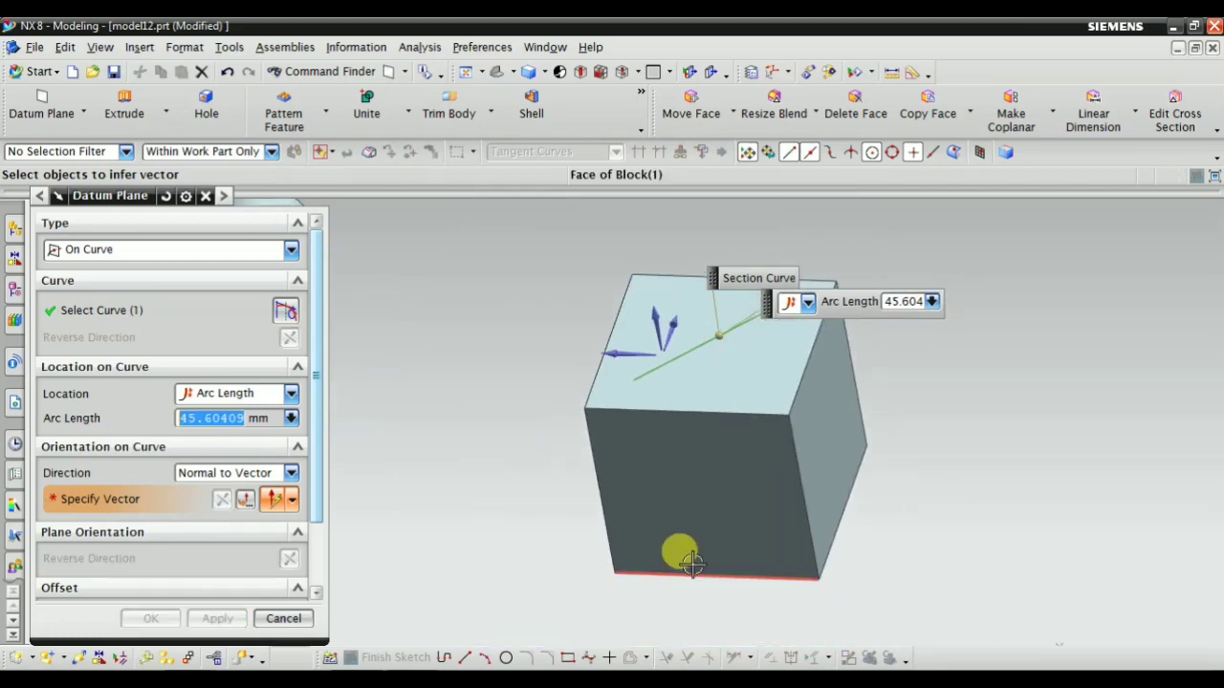
left_click(698, 502)
middle_click_drag(491, 459, 629, 240)
scroll(751, 376, "up", 2)
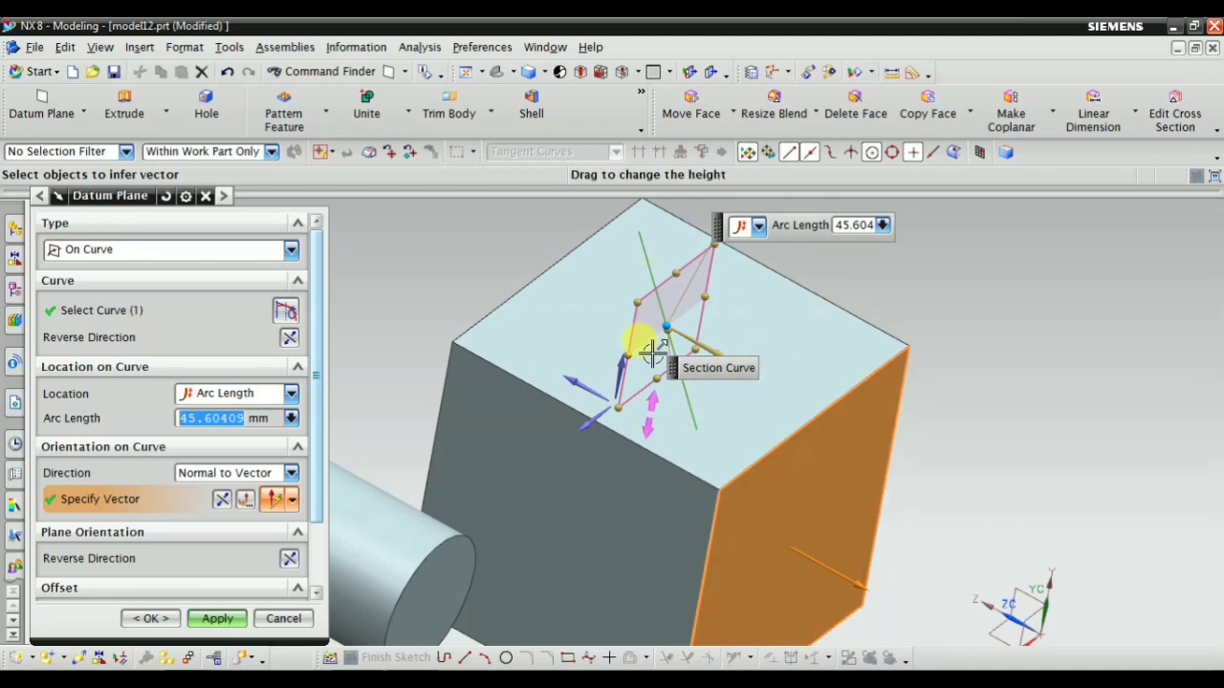
middle_click_drag(659, 413, 787, 453)
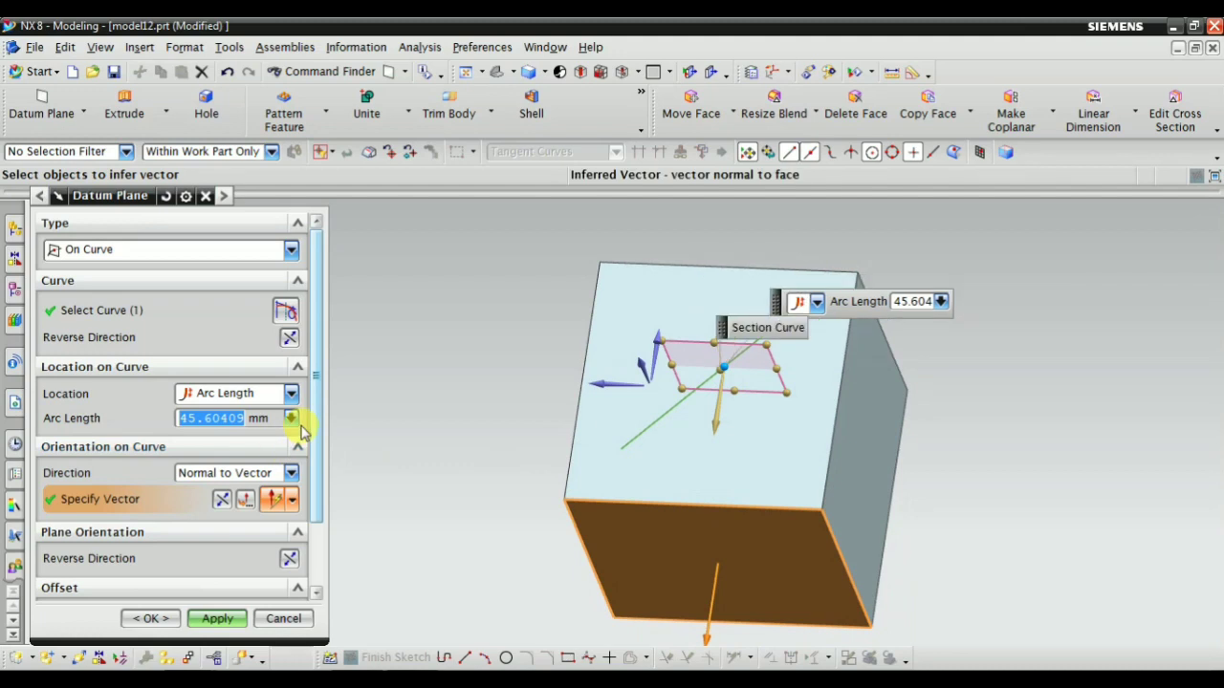
Switch the datum plane type to YC-ZC Plane and view its preview at the work coordinate system
left_click(131, 250)
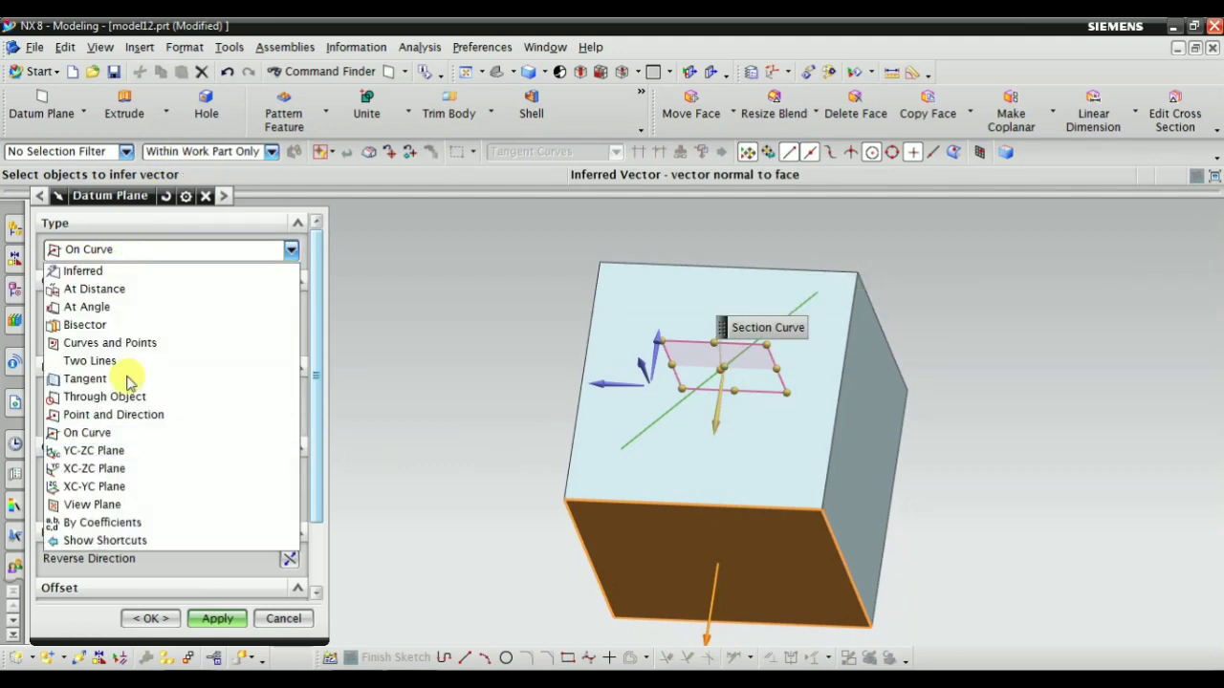
left_click(119, 457)
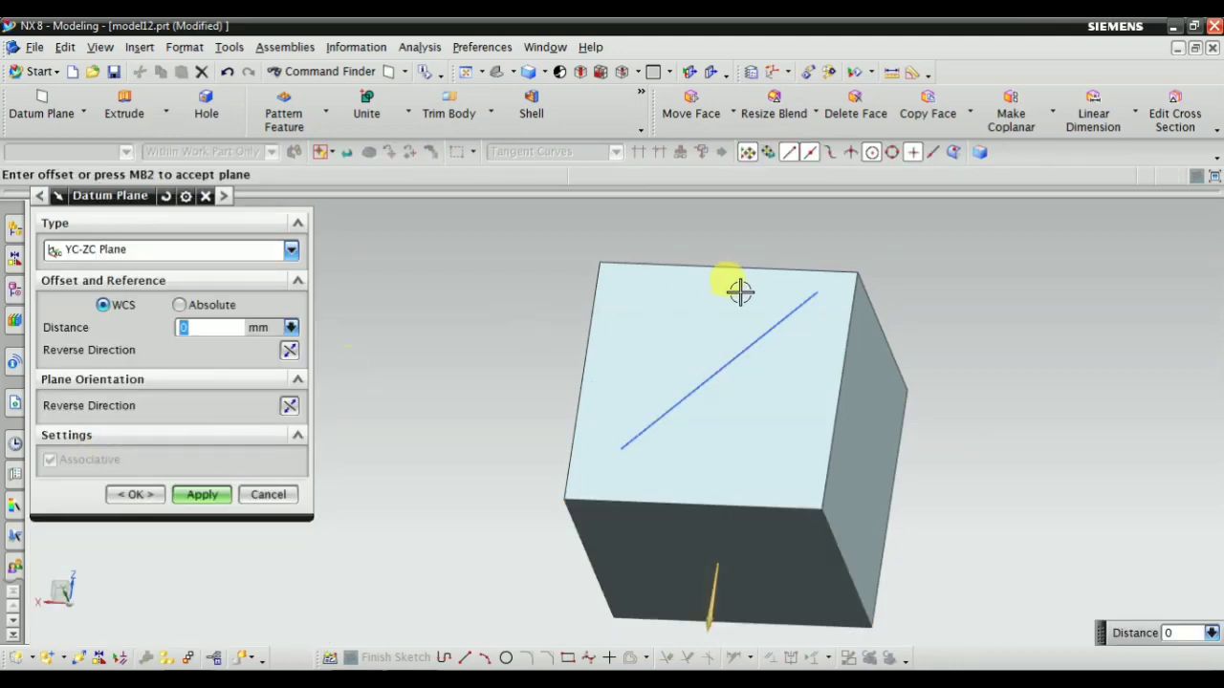
scroll(741, 292, "down", 3)
middle_click_drag(563, 489, 670, 421)
scroll(661, 424, "down", 3)
scroll(572, 405, "up", 4)
middle_click_drag(560, 393, 591, 396)
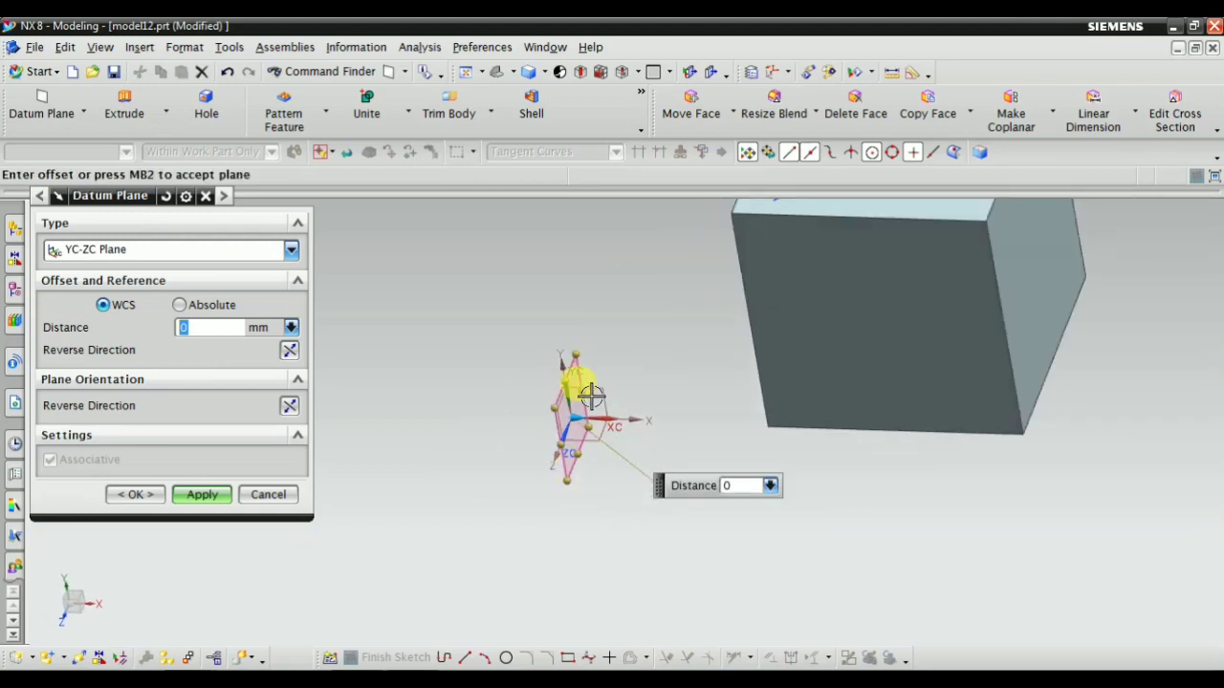
scroll(589, 410, "up", 3)
scroll(535, 490, "up", 1)
scroll(603, 468, "down", 2)
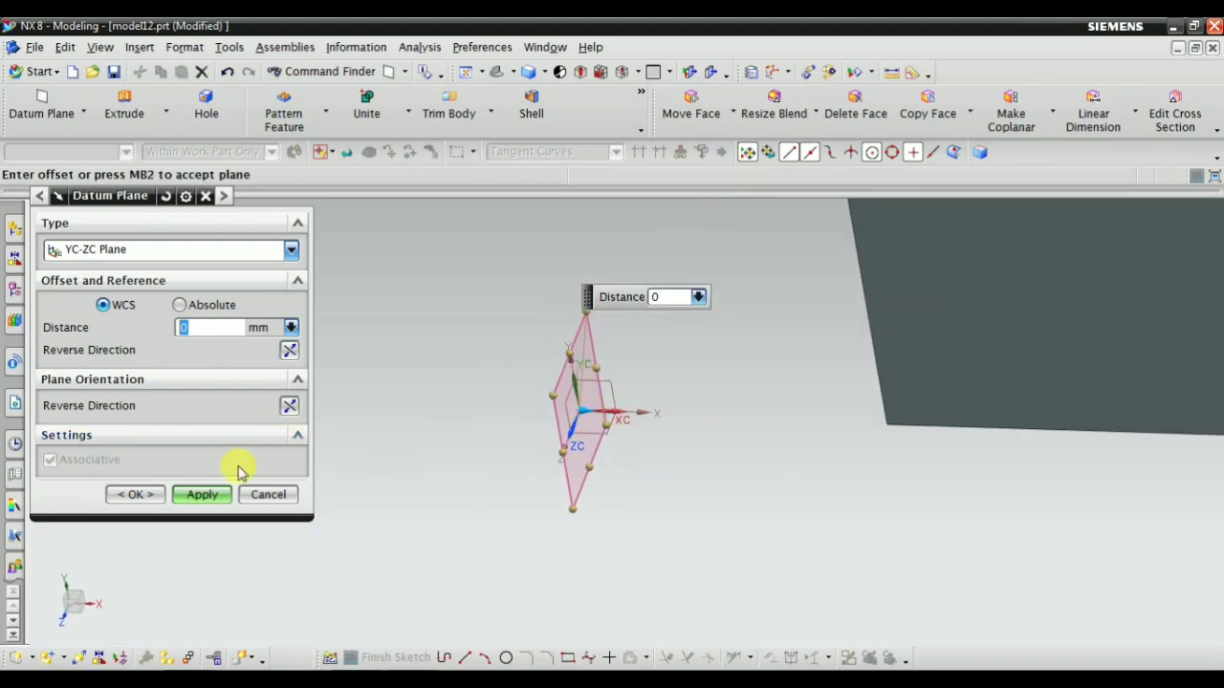
scroll(606, 457, "up", 2)
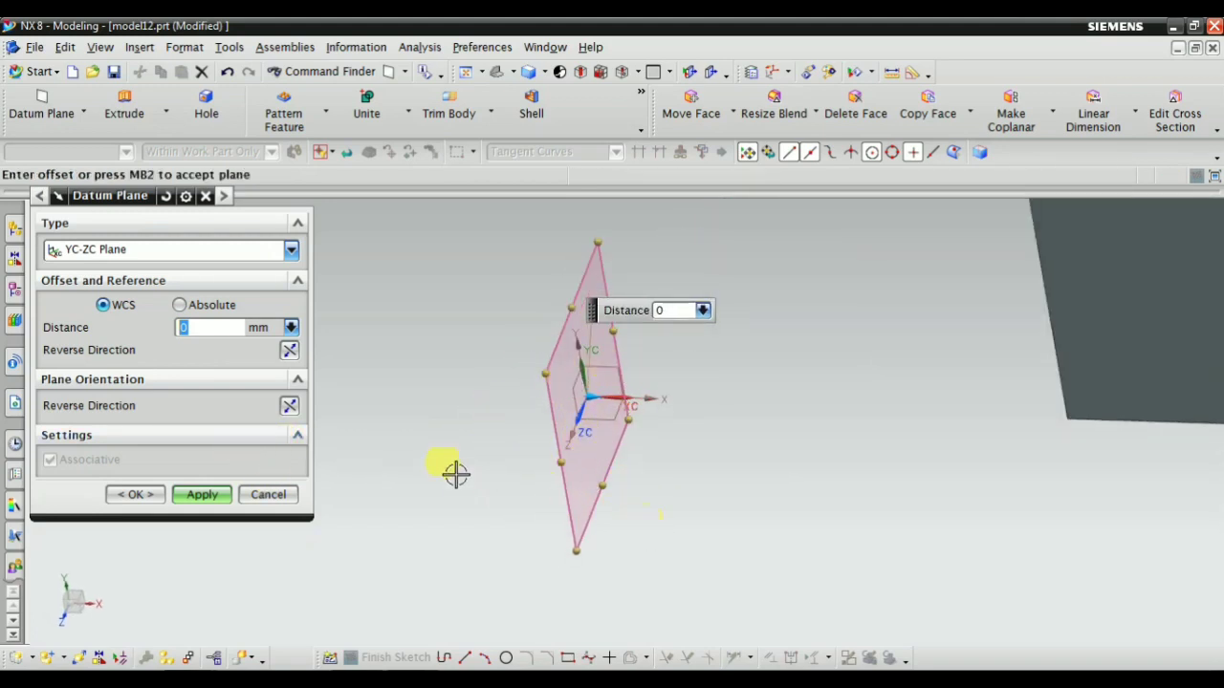
Set the YC-ZC plane's distance from the WCS to 45 mm and create the plane
scroll(593, 487, "down", 2)
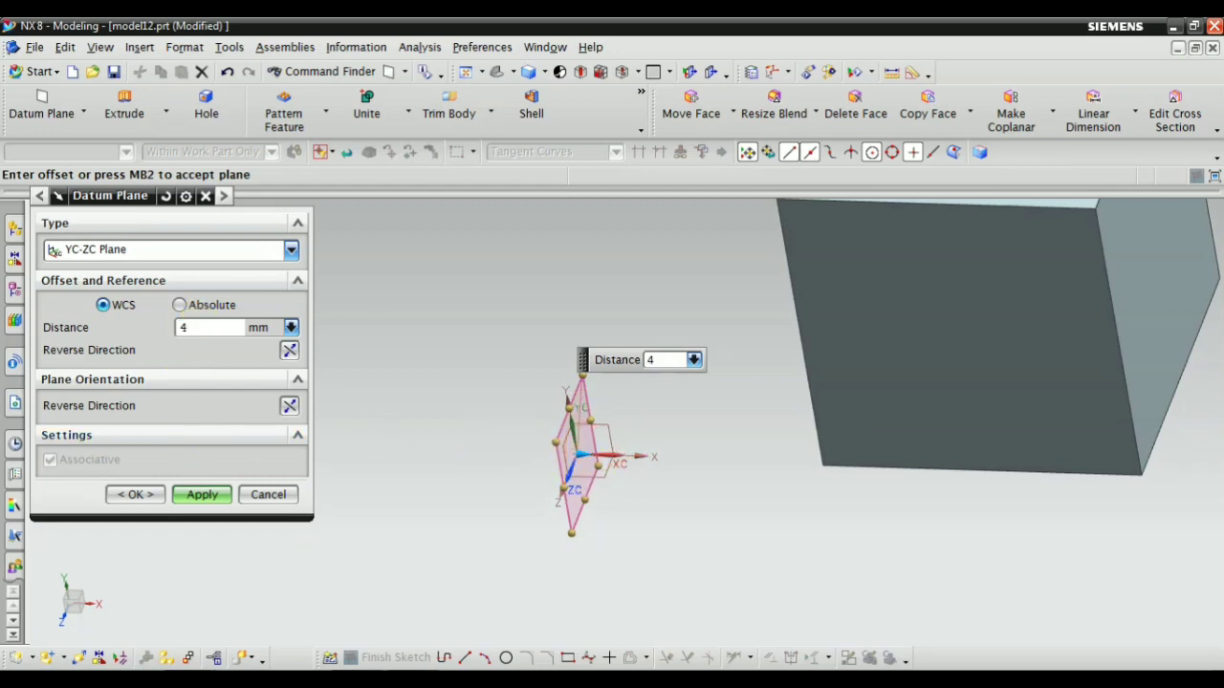
key("Return")
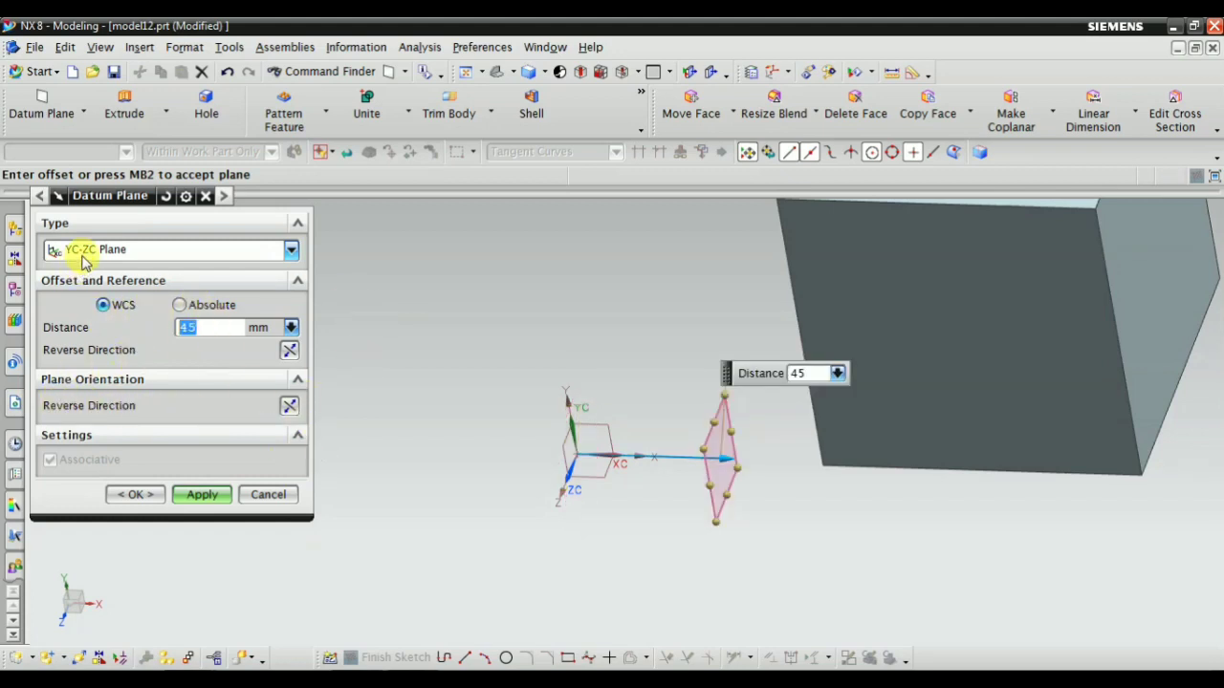
scroll(521, 479, "up", 3)
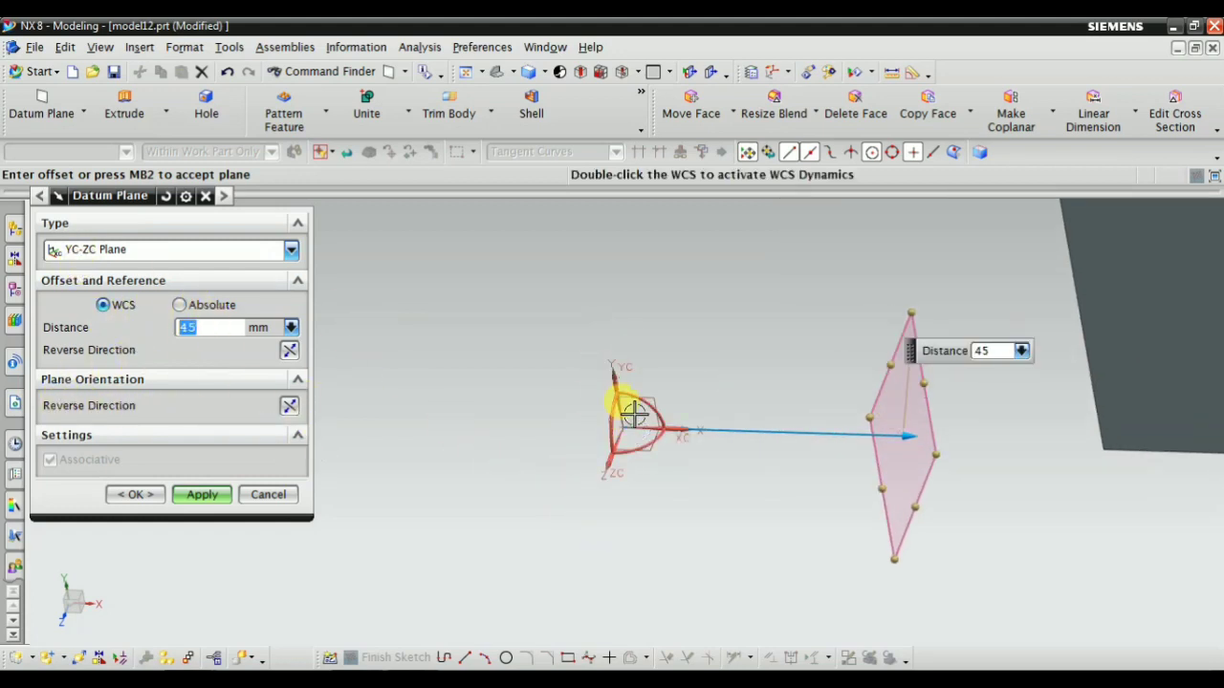
scroll(583, 488, "down", 2)
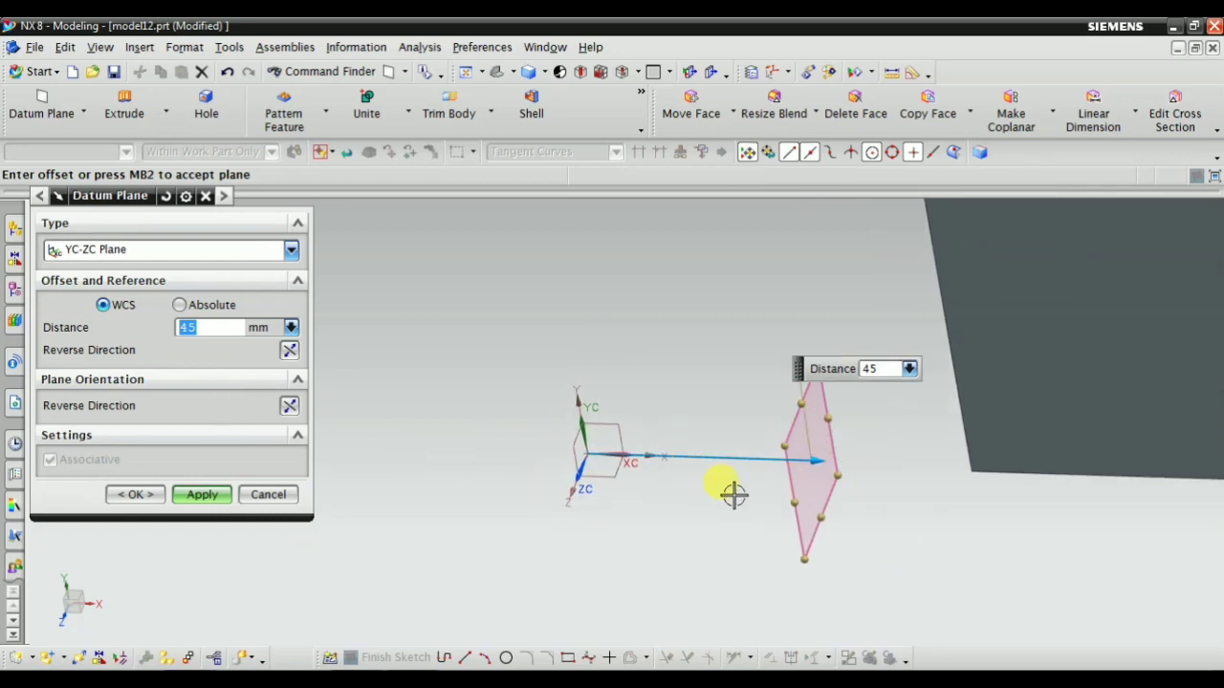
left_click(201, 497)
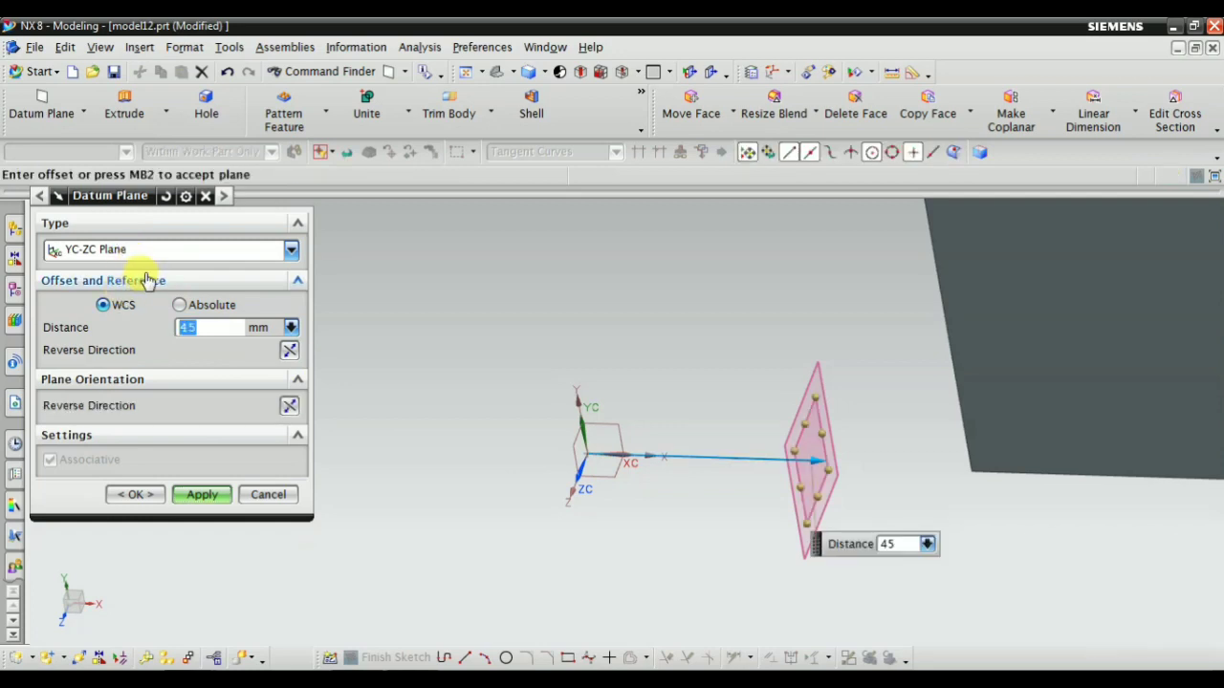
Switch the datum plane type to XC-ZC Plane and move its preview about 13 mm from the WCS along YC
left_click(158, 250)
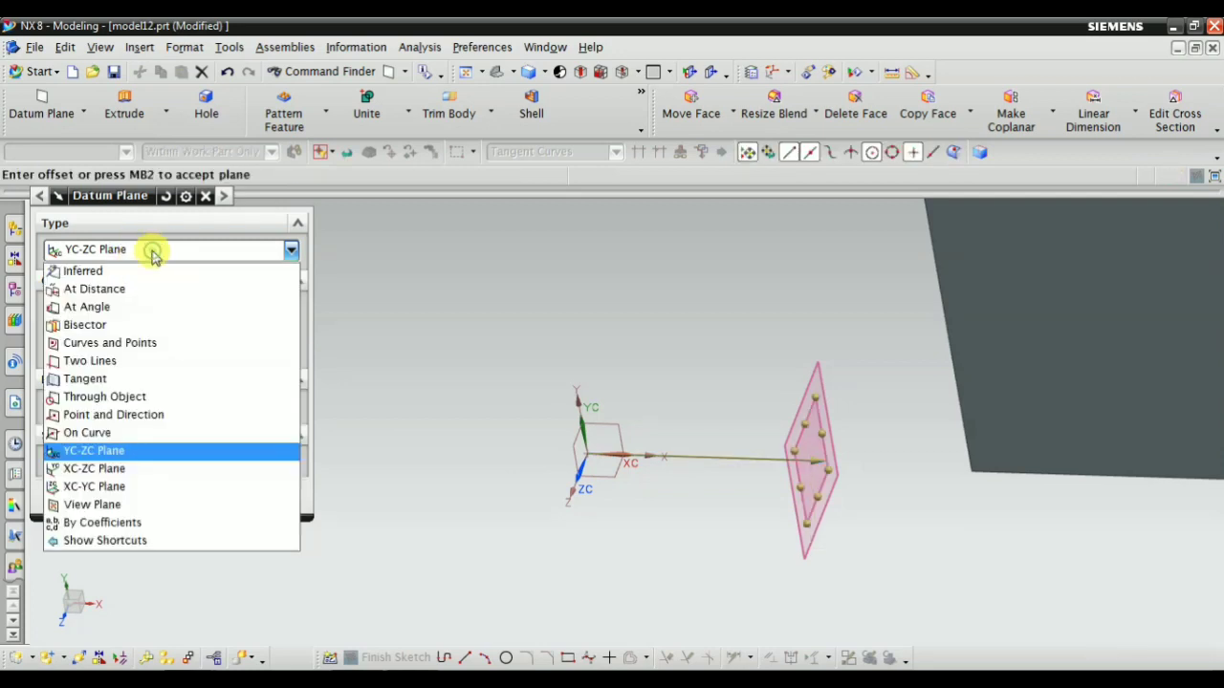
left_click(96, 468)
scroll(569, 478, "up", 2)
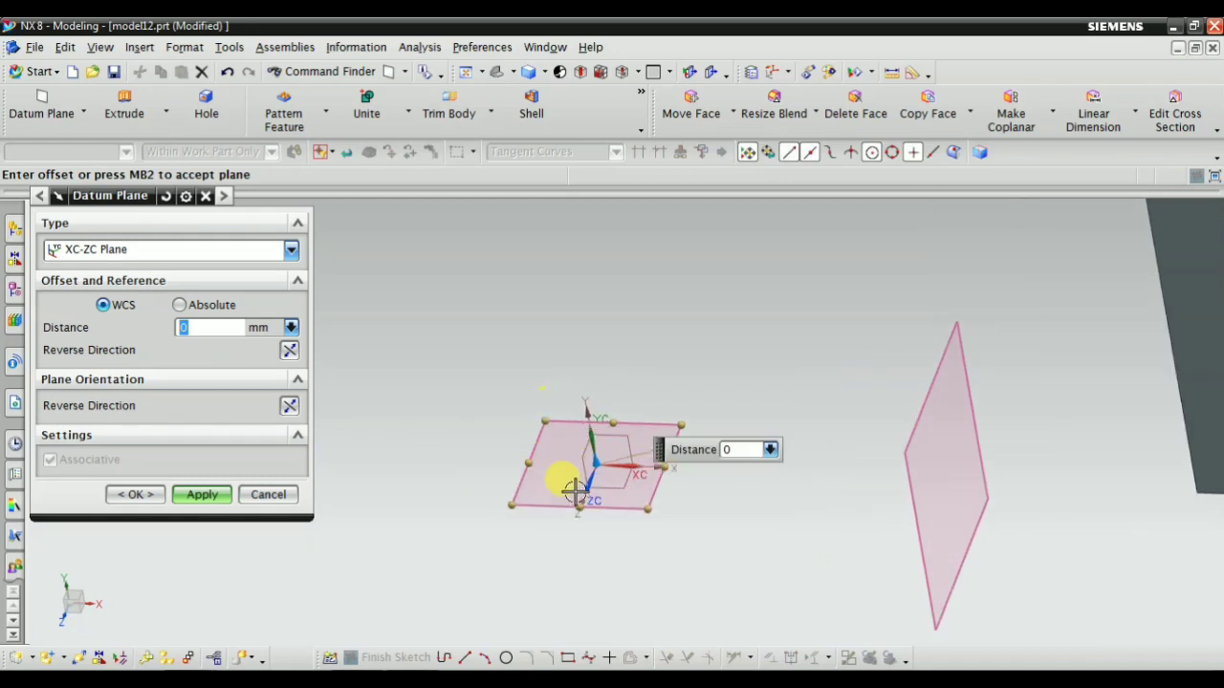
scroll(490, 487, "down", 1)
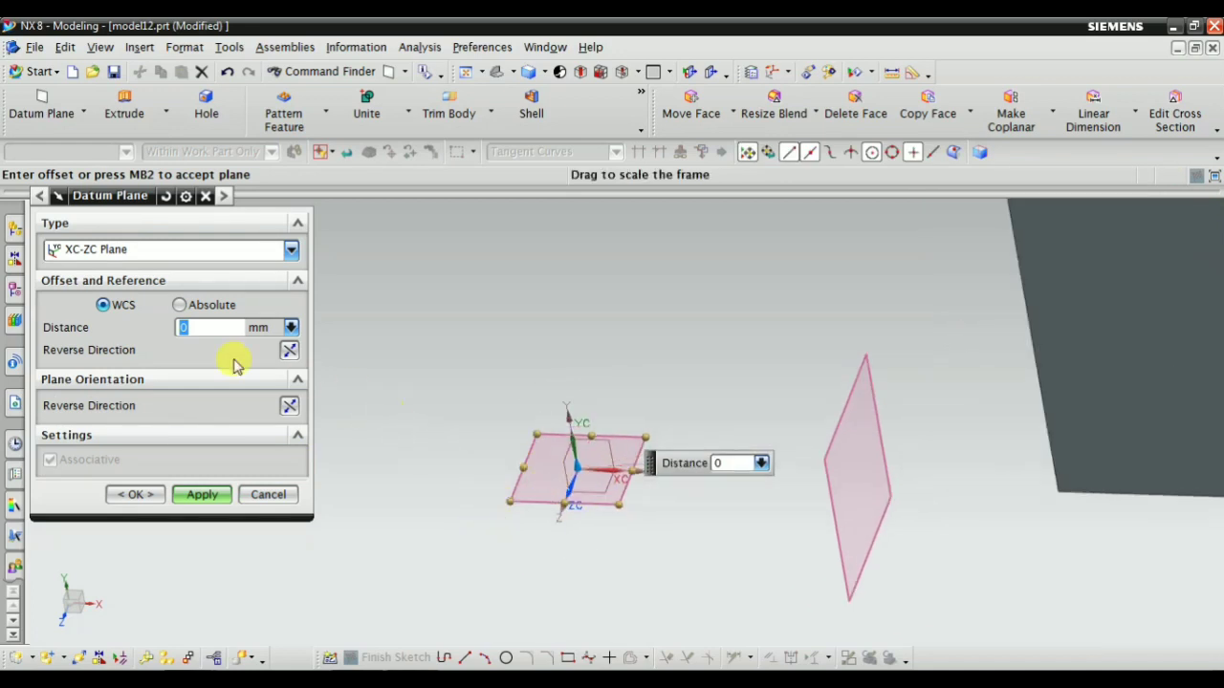
mouse_move(479, 480)
middle_mouse_down()
mouse_move(456, 465)
mouse_move(475, 481)
middle_mouse_up()
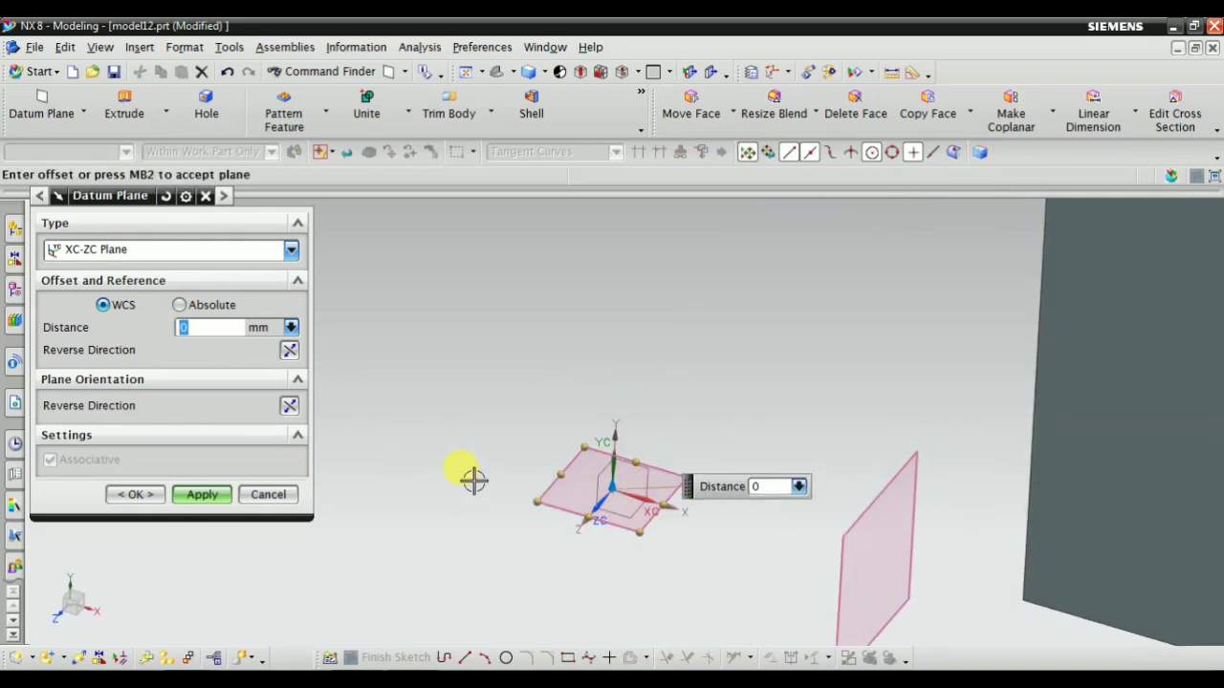
scroll(598, 504, "up", 2)
left_click_drag(626, 470, 634, 350)
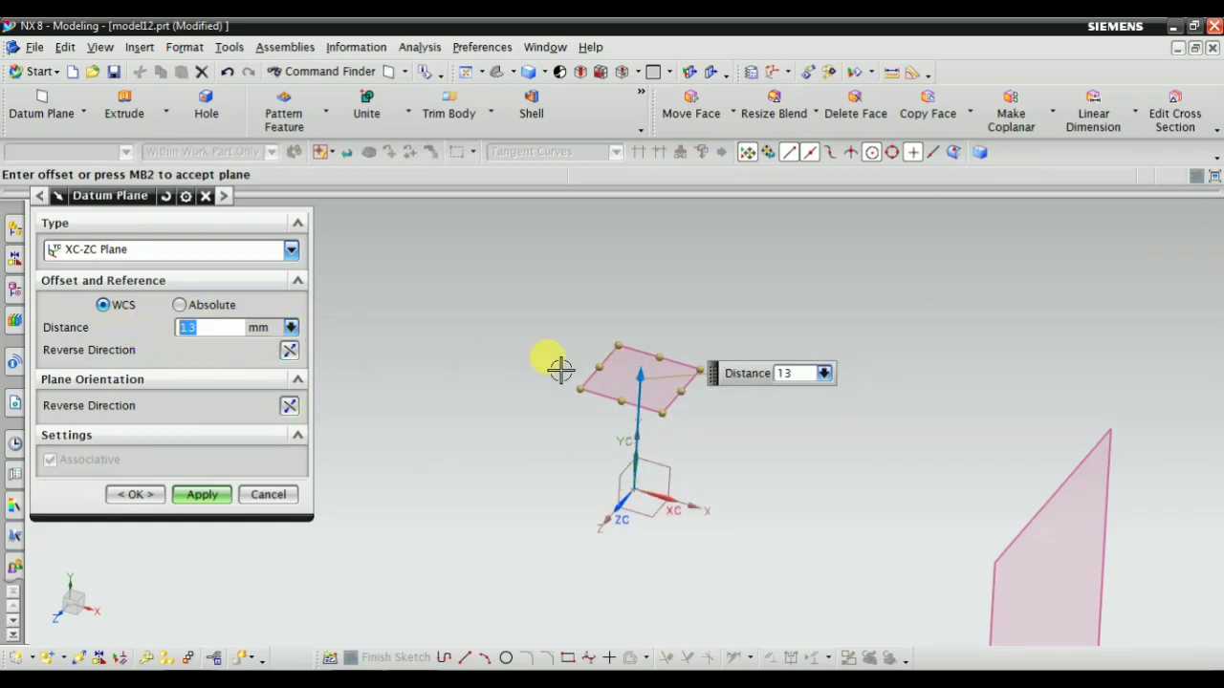
scroll(648, 381, "up", 2)
scroll(769, 435, "down", 1)
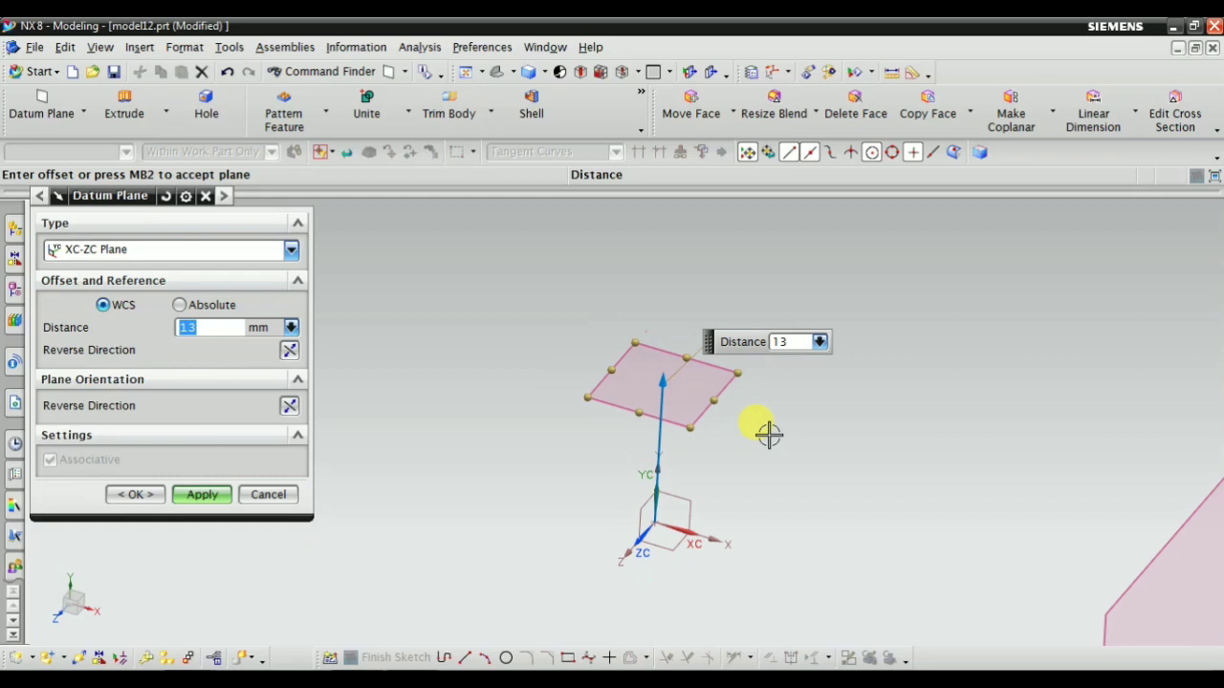
Create an XC-YC datum plane at a distance of 33 mm from the WCS
left_click(107, 251)
left_click(114, 488)
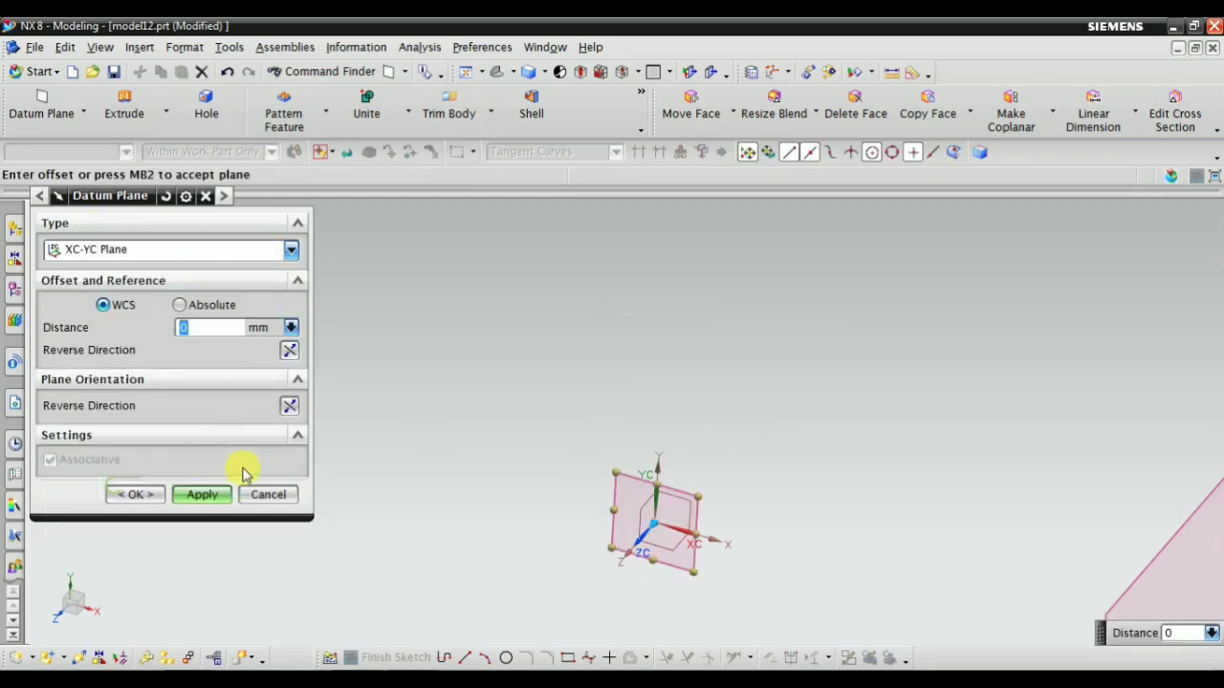
middle_click_drag(656, 596, 459, 322)
right_click(460, 324)
left_click(498, 425)
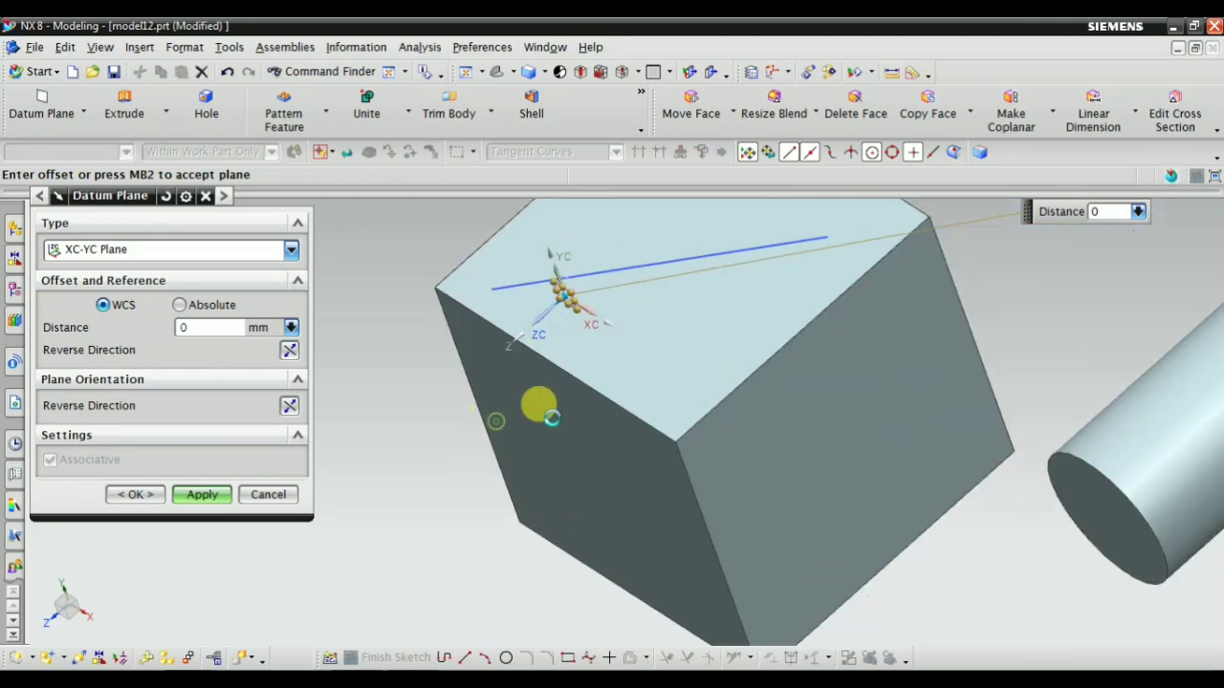
middle_click_drag(699, 456, 377, 437)
scroll(385, 460, "up", 10)
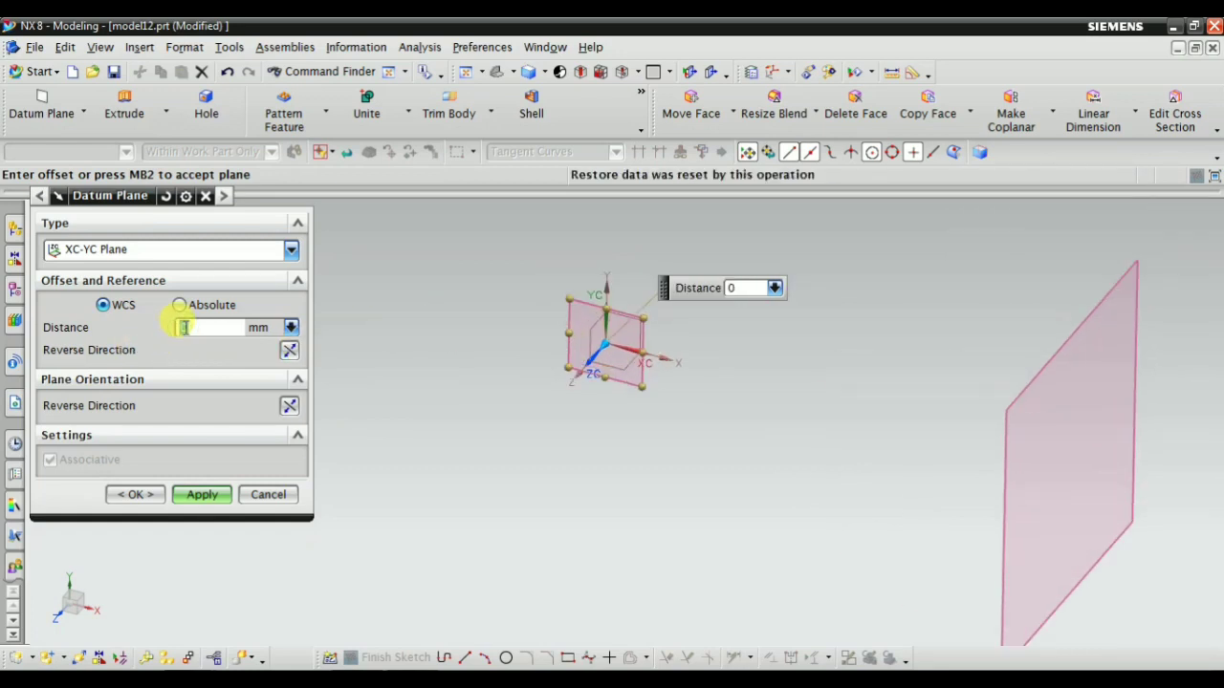
key("Return")
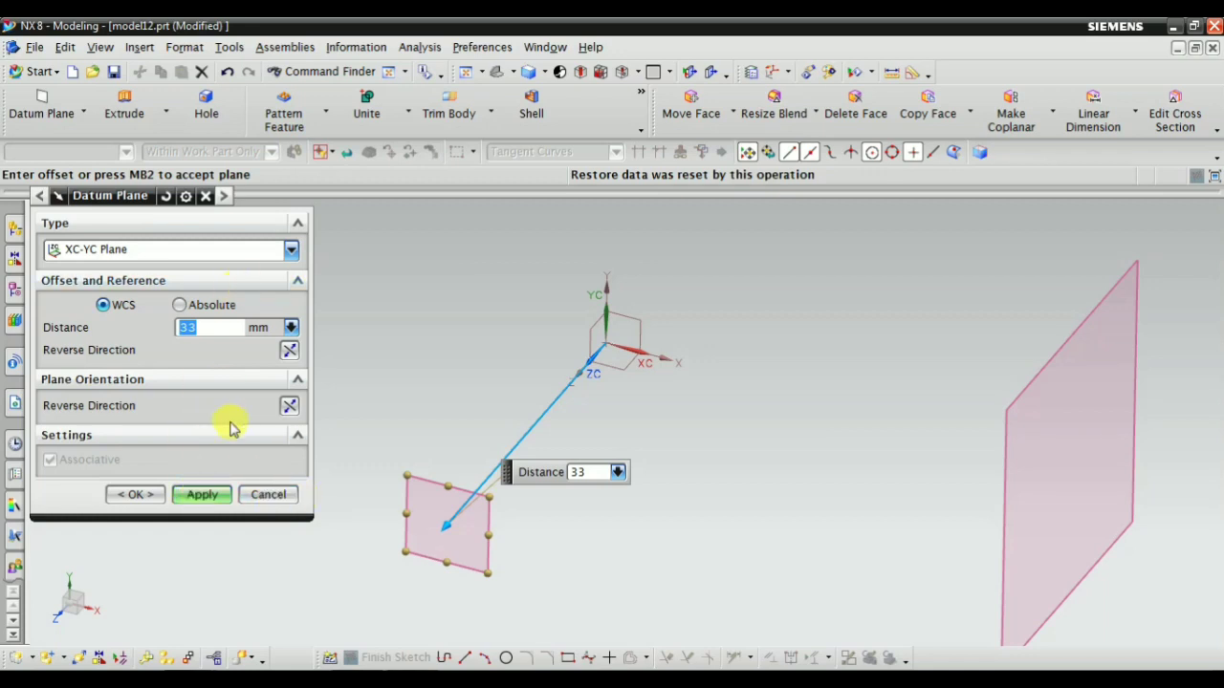
left_click(205, 496)
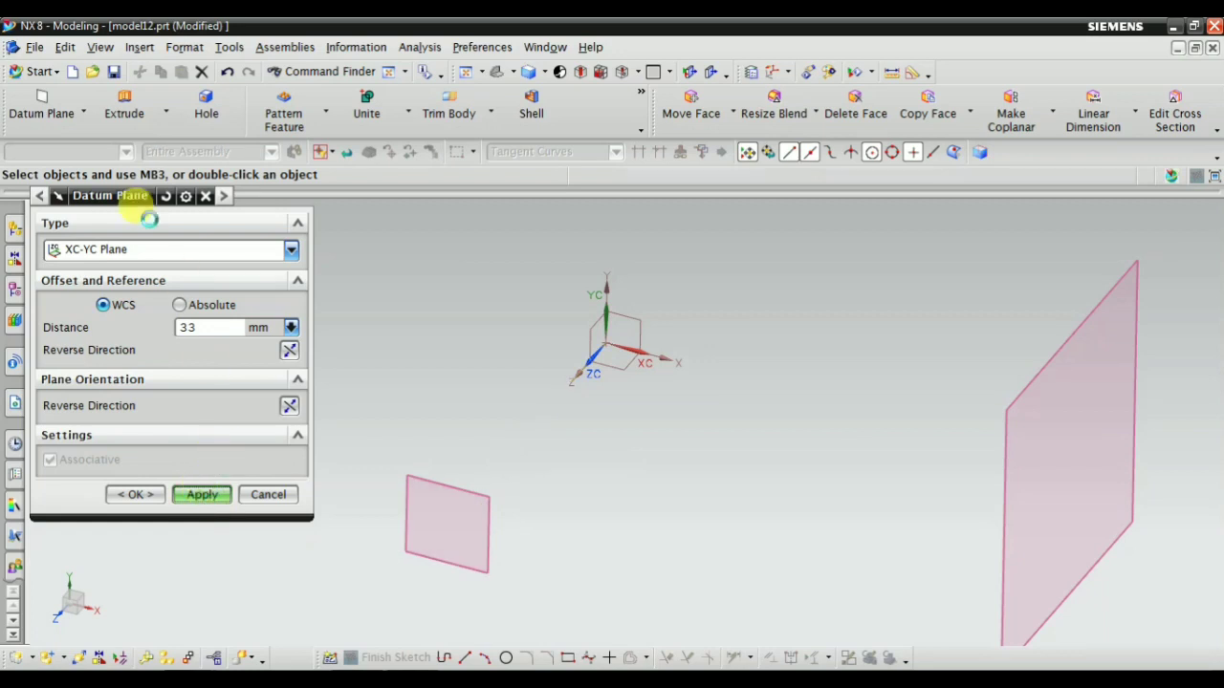
Create a View Plane datum plane at the WCS after rotating the model to a tilted orientation
left_click(132, 249)
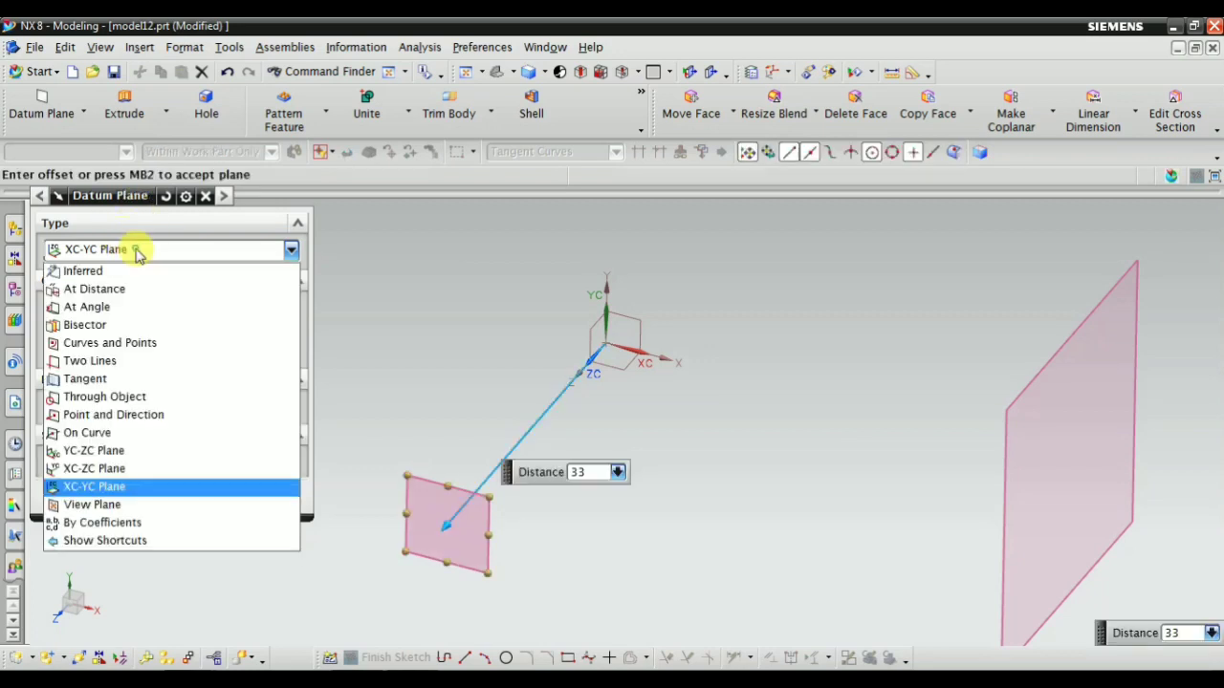
left_click(126, 504)
scroll(453, 366, "down", 1)
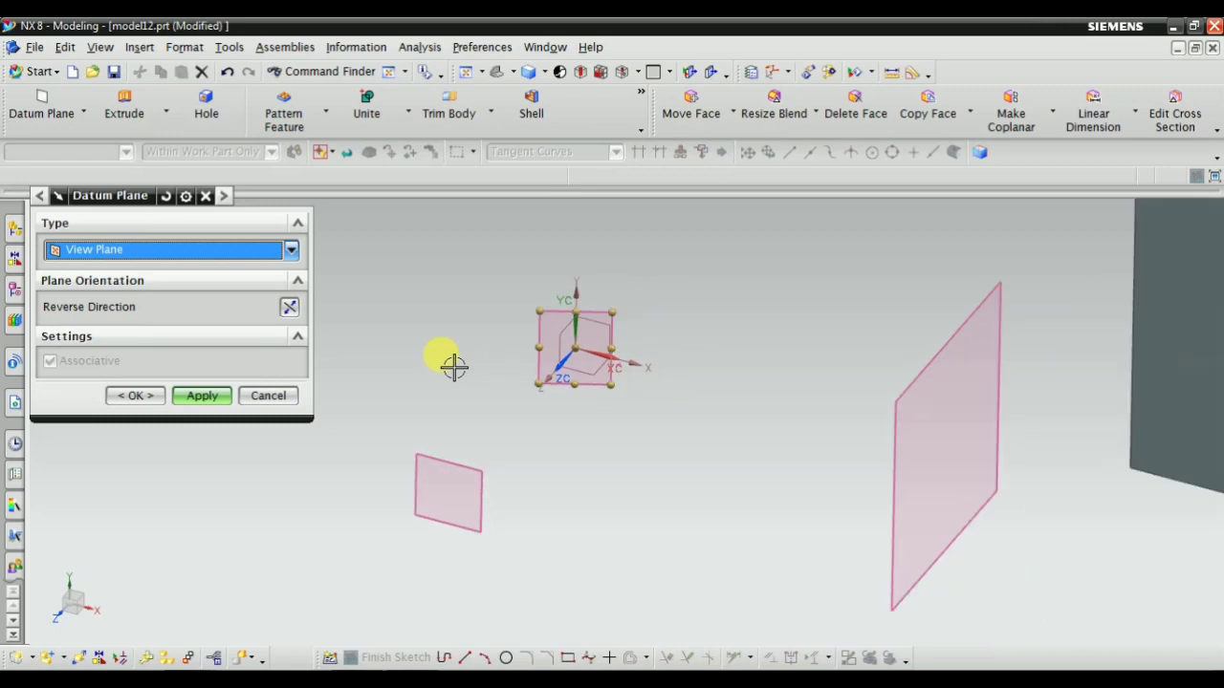
scroll(561, 354, "down", 1)
scroll(737, 369, "down", 1)
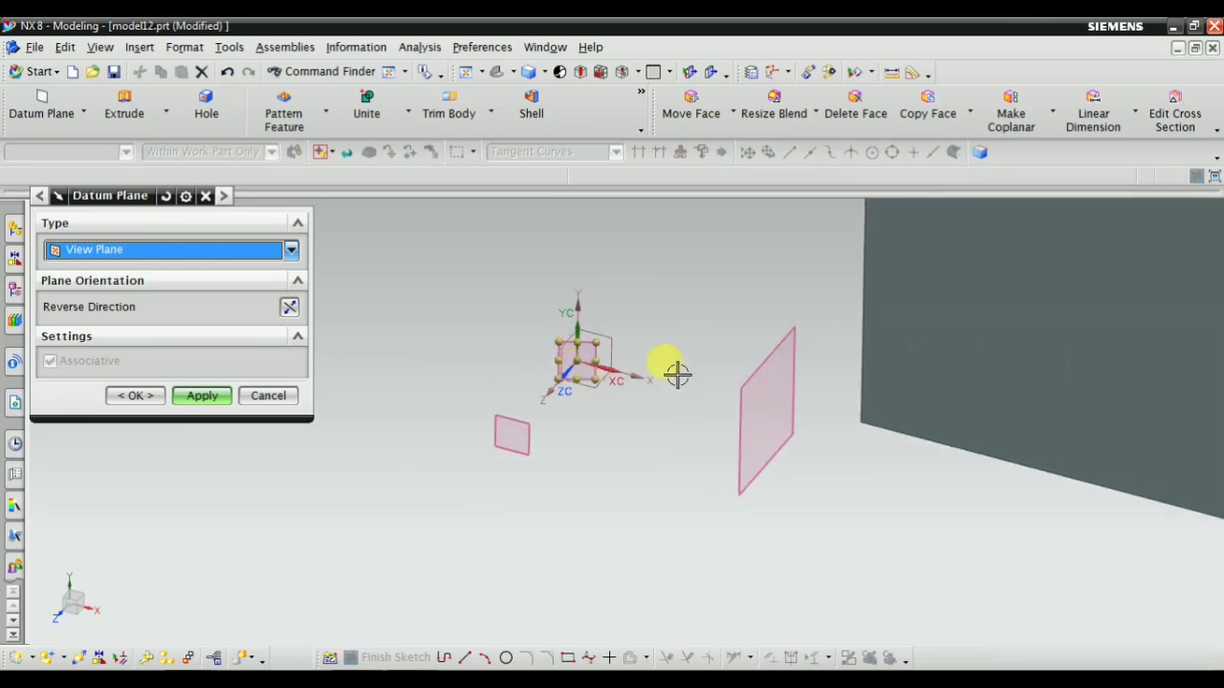
scroll(665, 357, "up", 1)
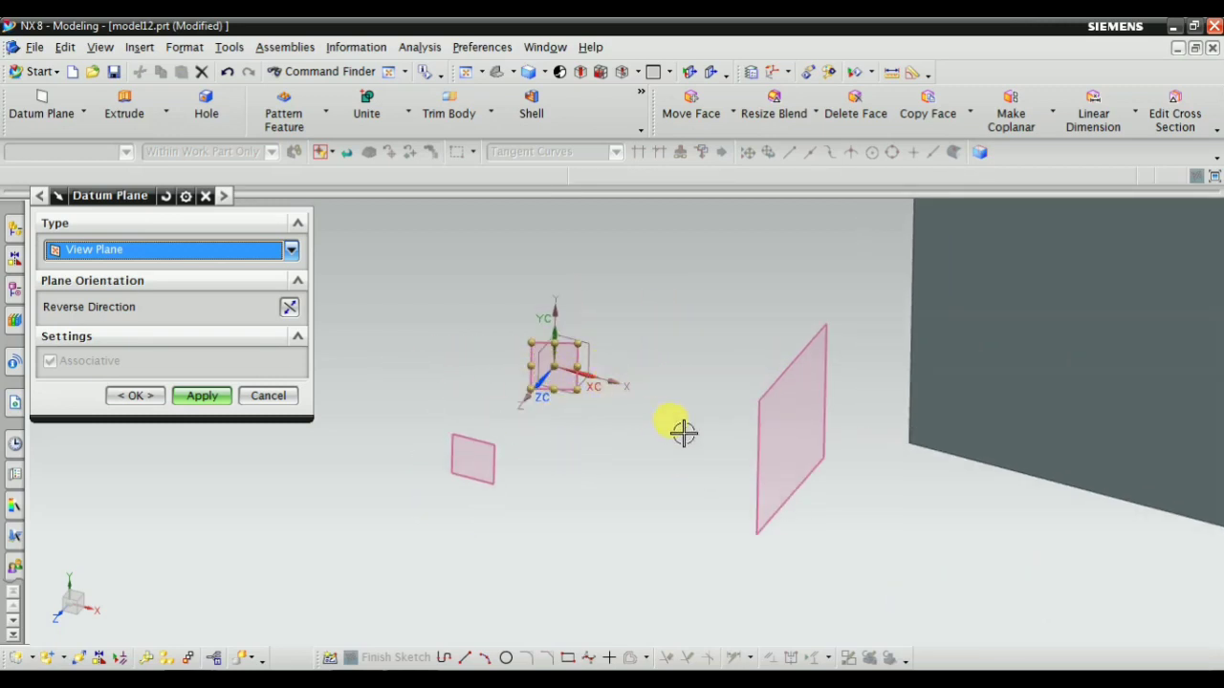
left_click(720, 377)
middle_click_drag(725, 432, 544, 439)
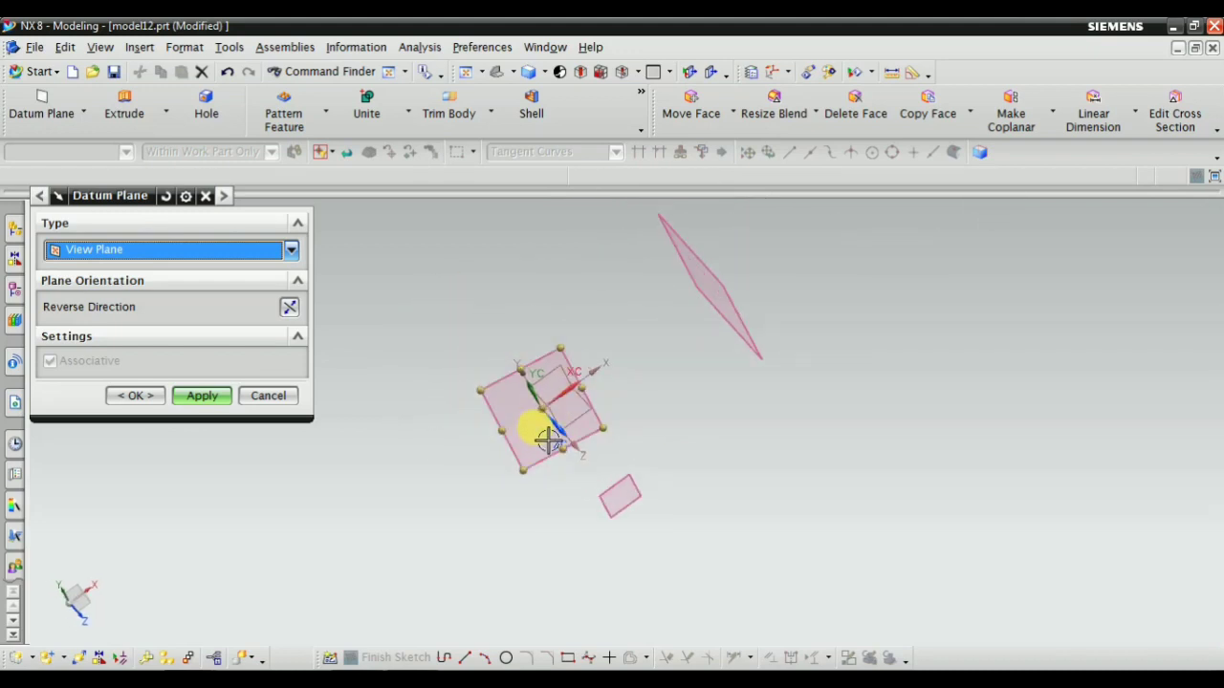
scroll(513, 437, "up", 2)
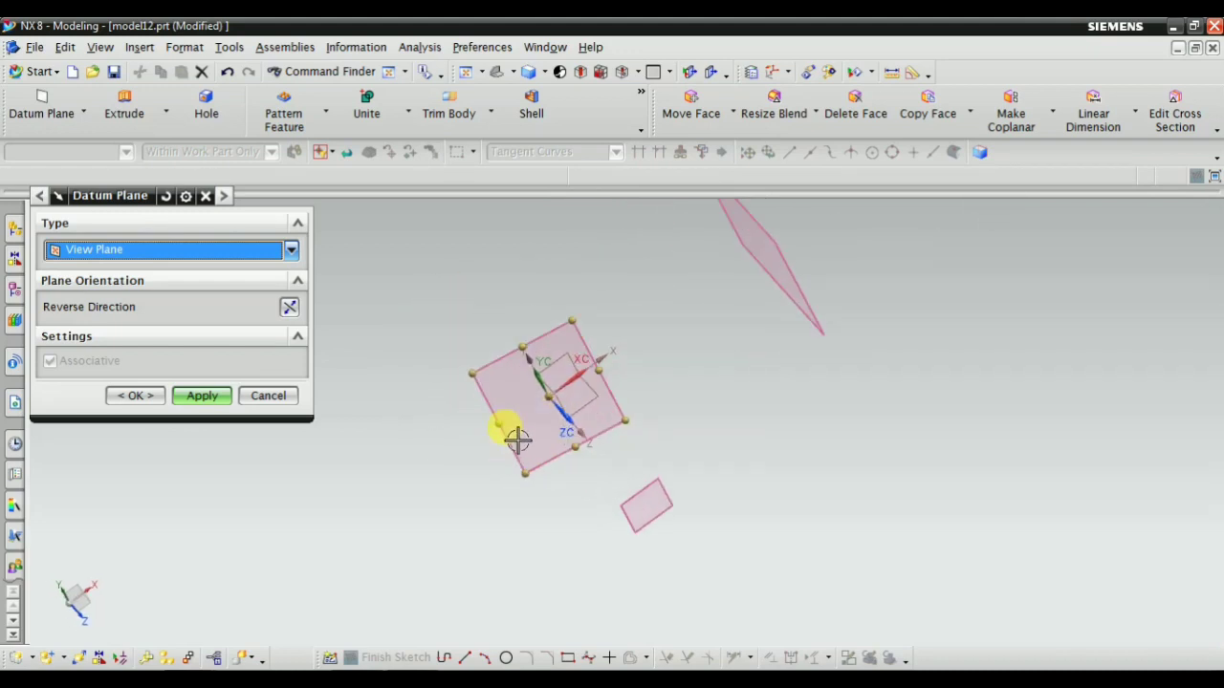
left_click(200, 395)
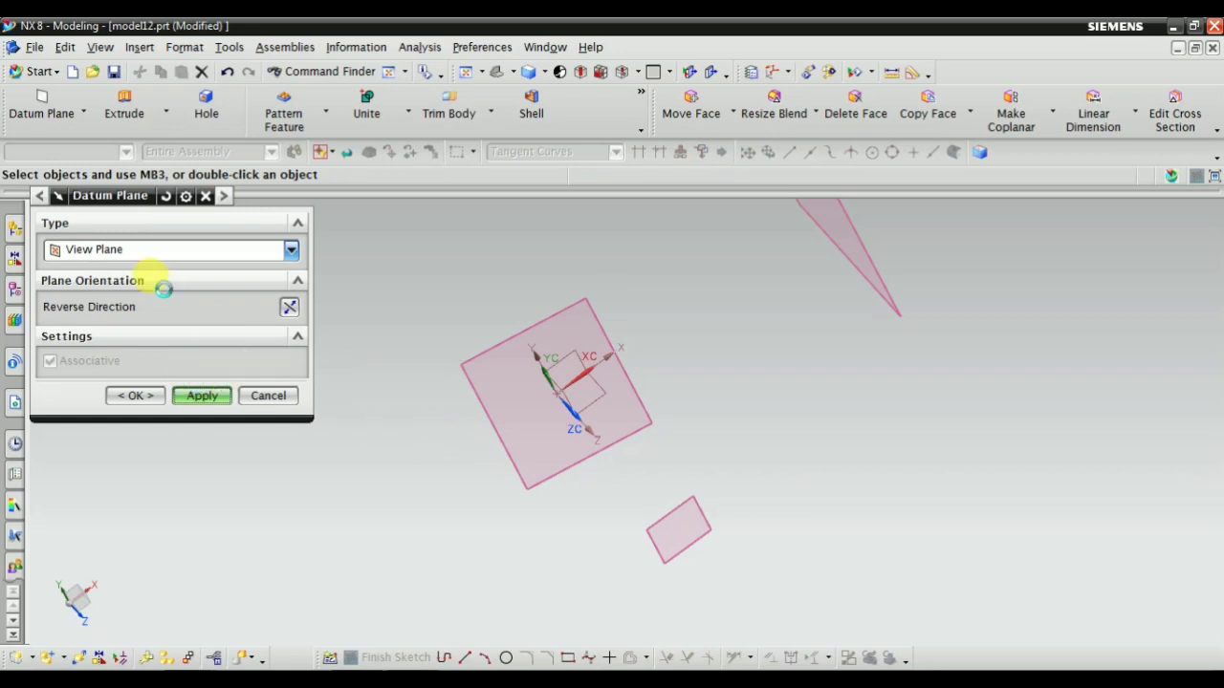
Switch the datum plane type to By Coefficients and orient the view to show the WCS axes
left_click(158, 253)
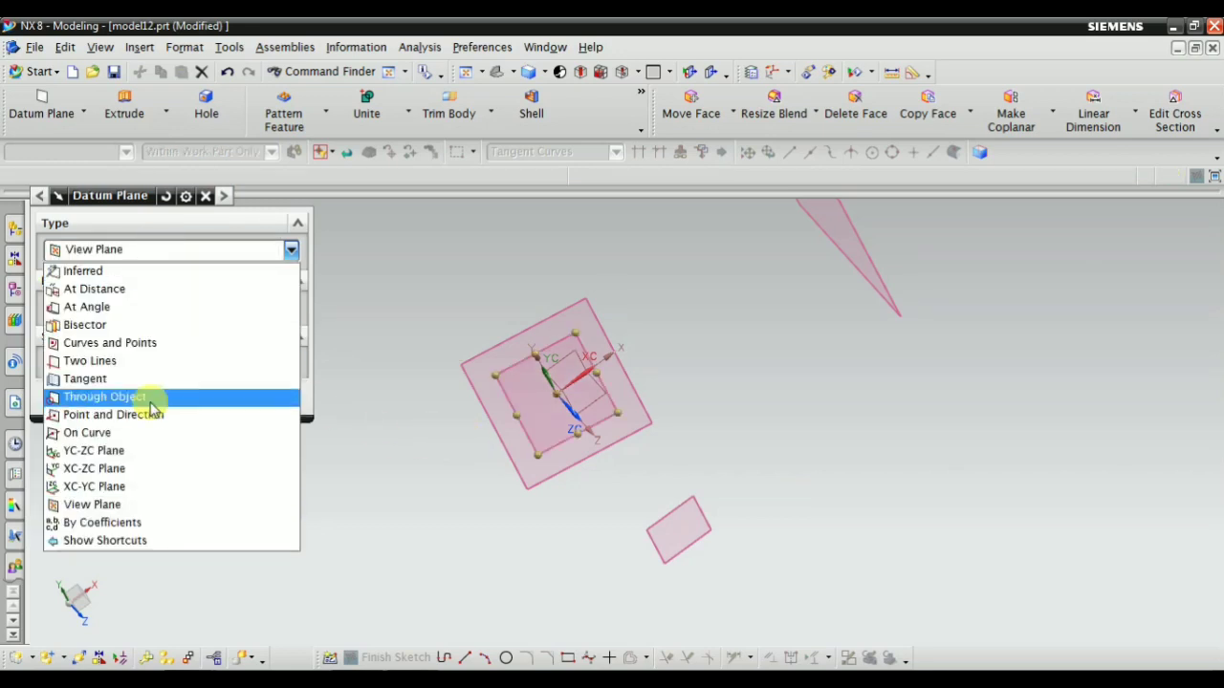
left_click(153, 523)
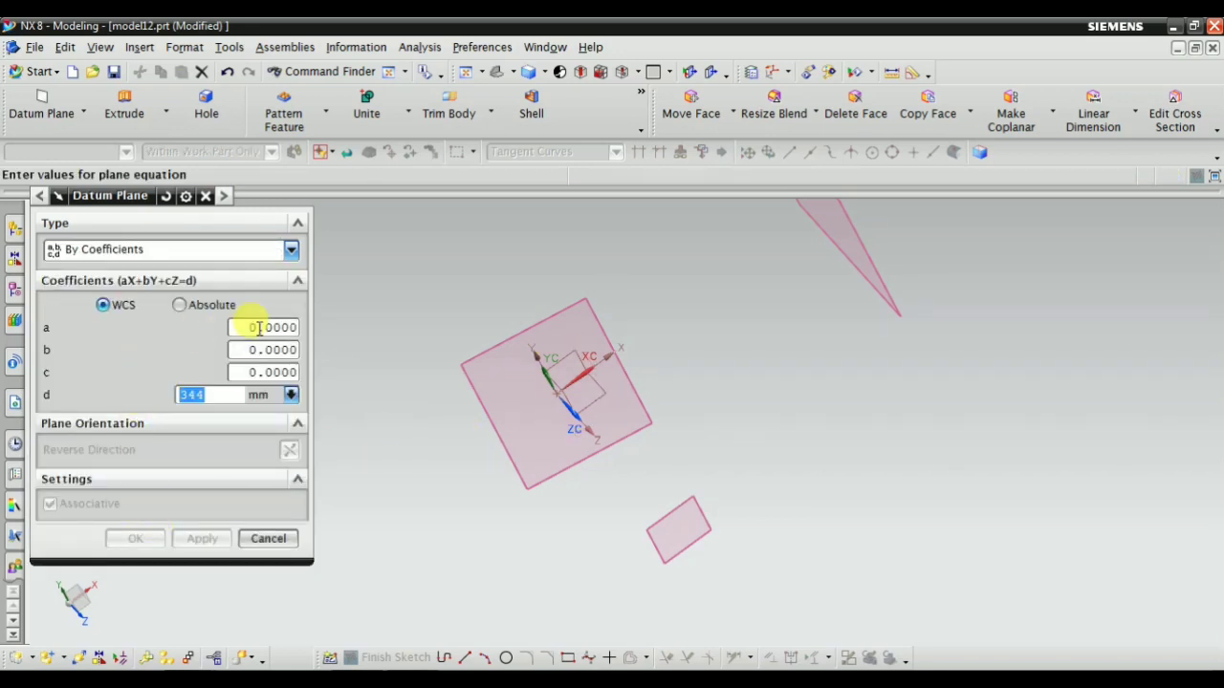
middle_click_drag(702, 358, 528, 390)
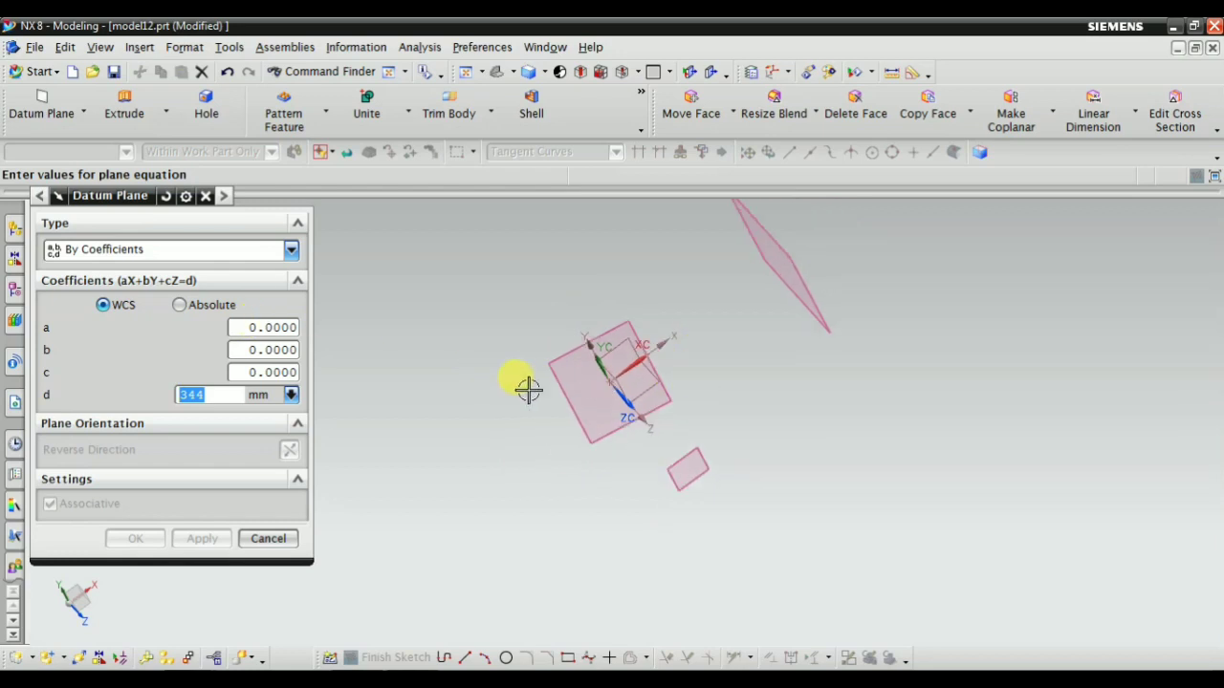
middle_click_drag(644, 363, 613, 391)
scroll(615, 393, "down", 3)
scroll(627, 396, "up", 2)
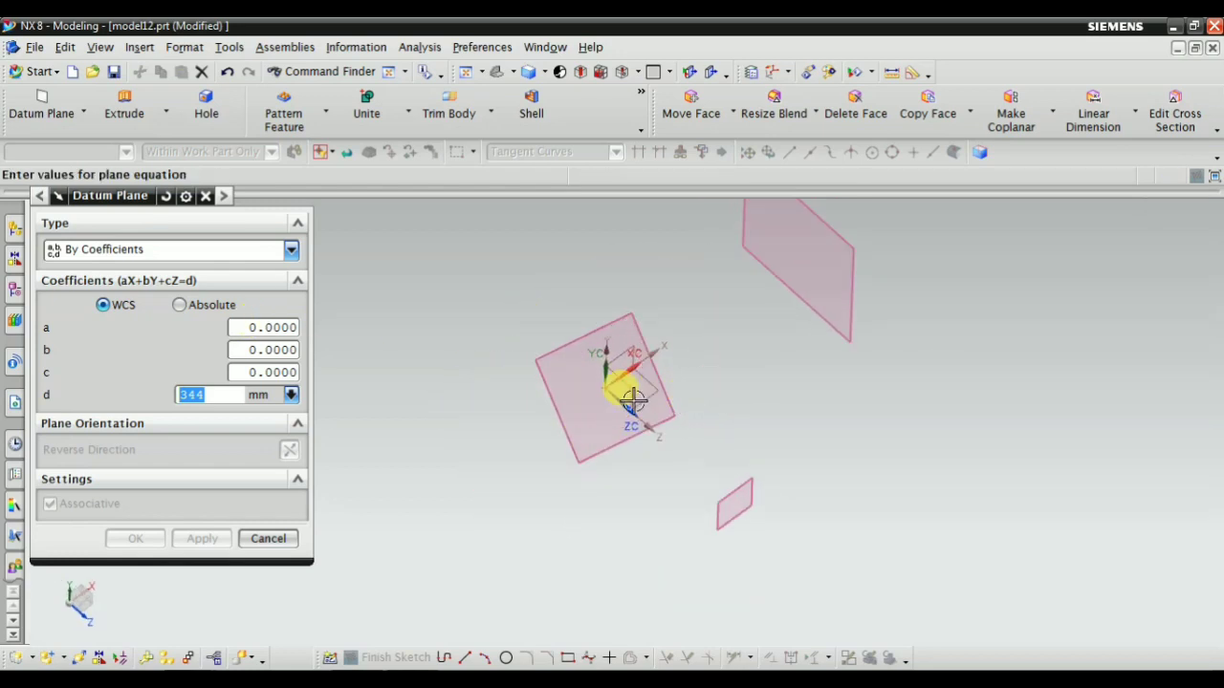
Set the plane equation coefficients to a 35, b 35, c 40 and d 0 mm, relative to the WCS
left_click(251, 327)
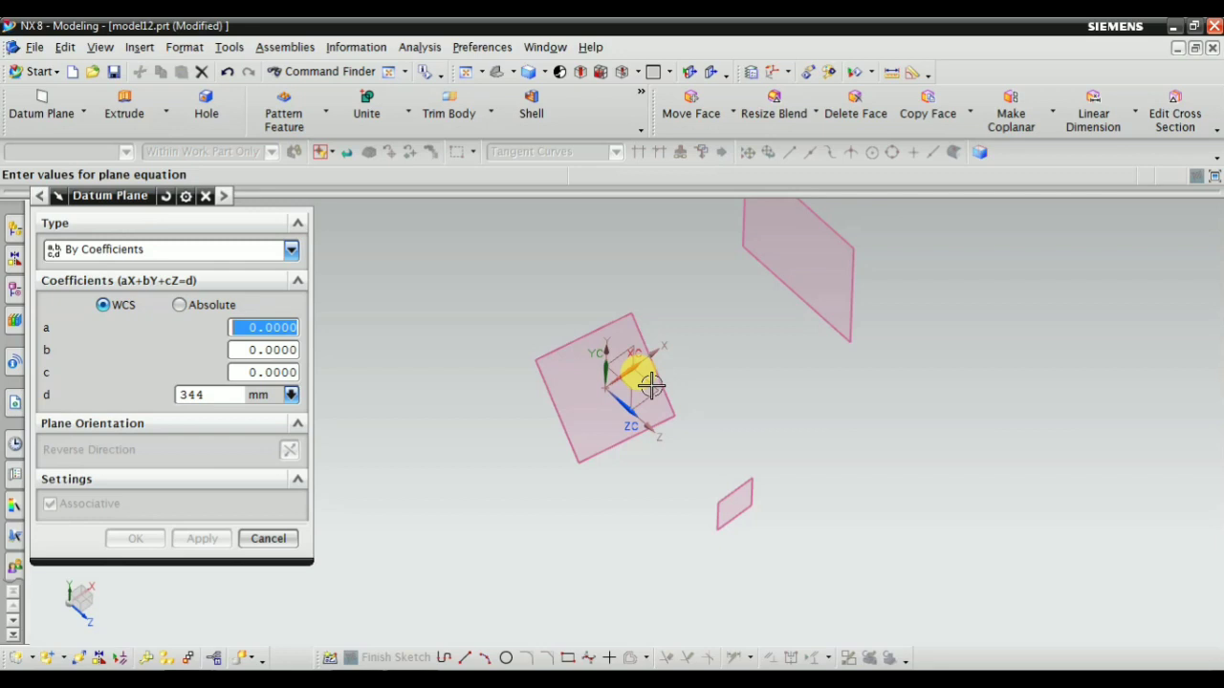
scroll(372, 328, "up", 1)
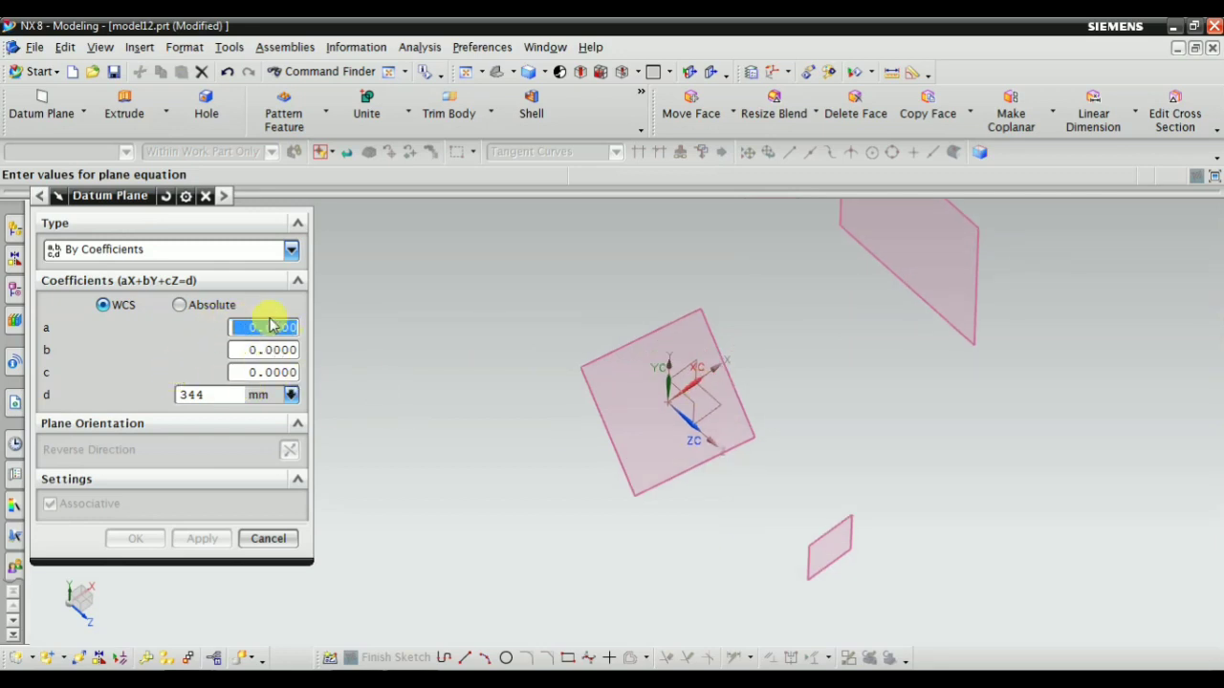
type("3")
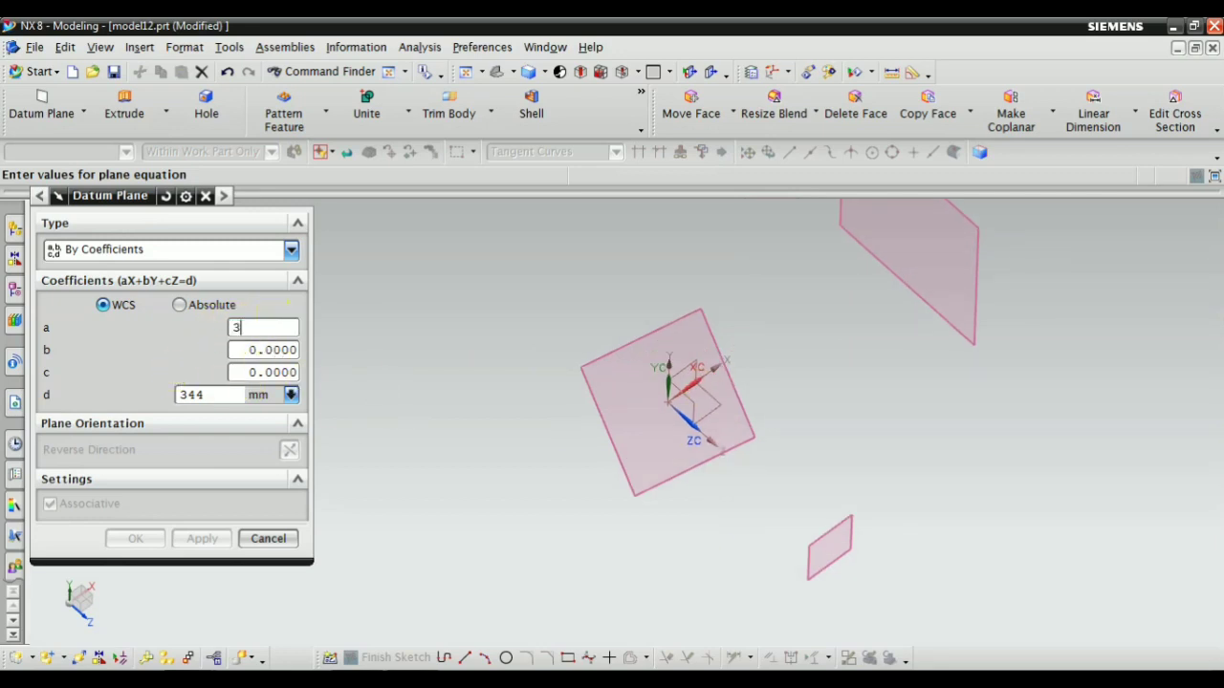
type("5")
key("Tab")
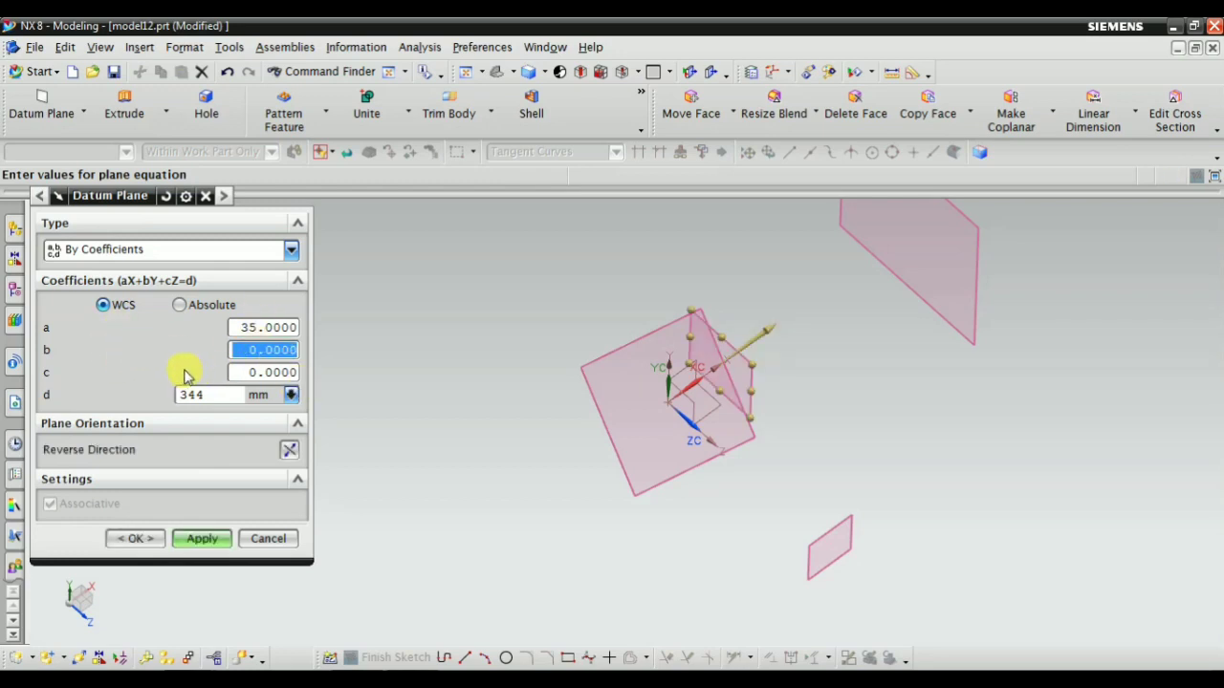
type("35")
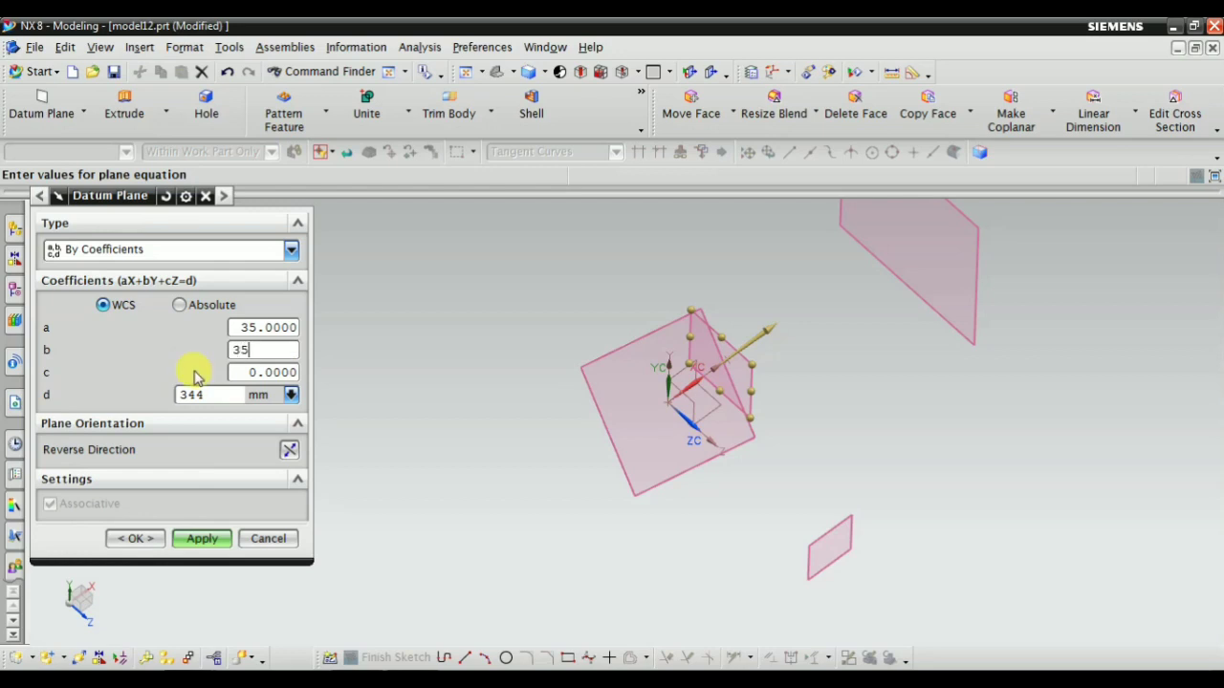
key("Tab")
type("4")
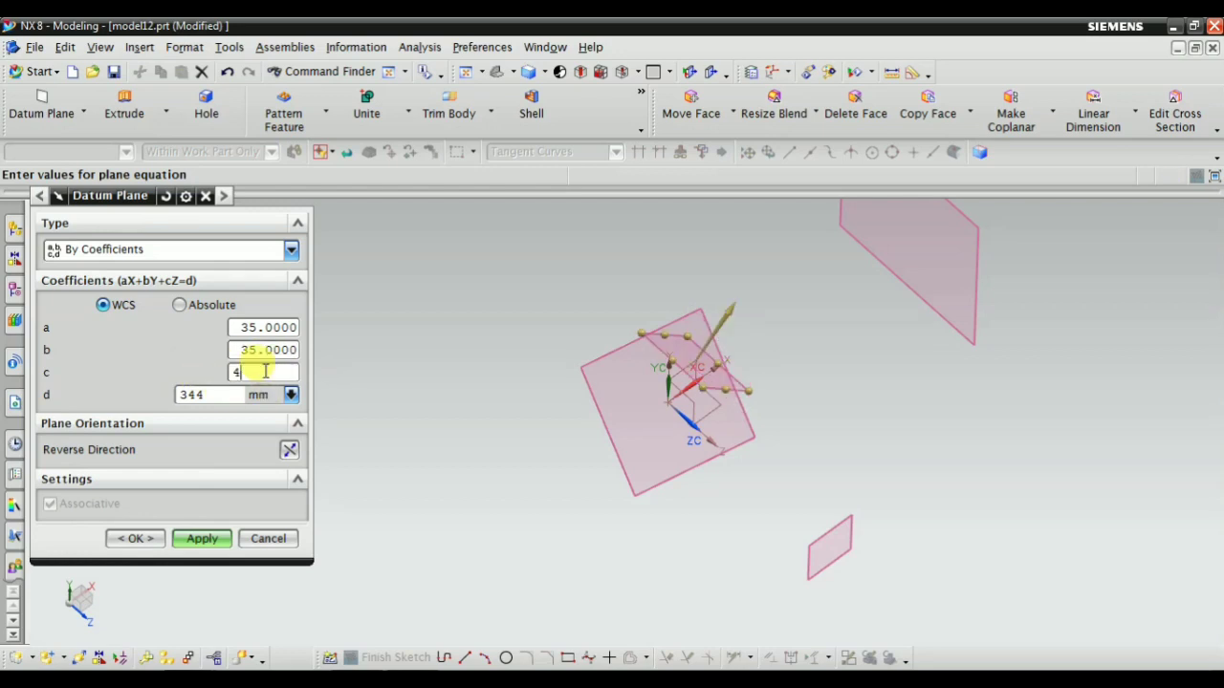
scroll(521, 504, "up", 2)
double_click(213, 394)
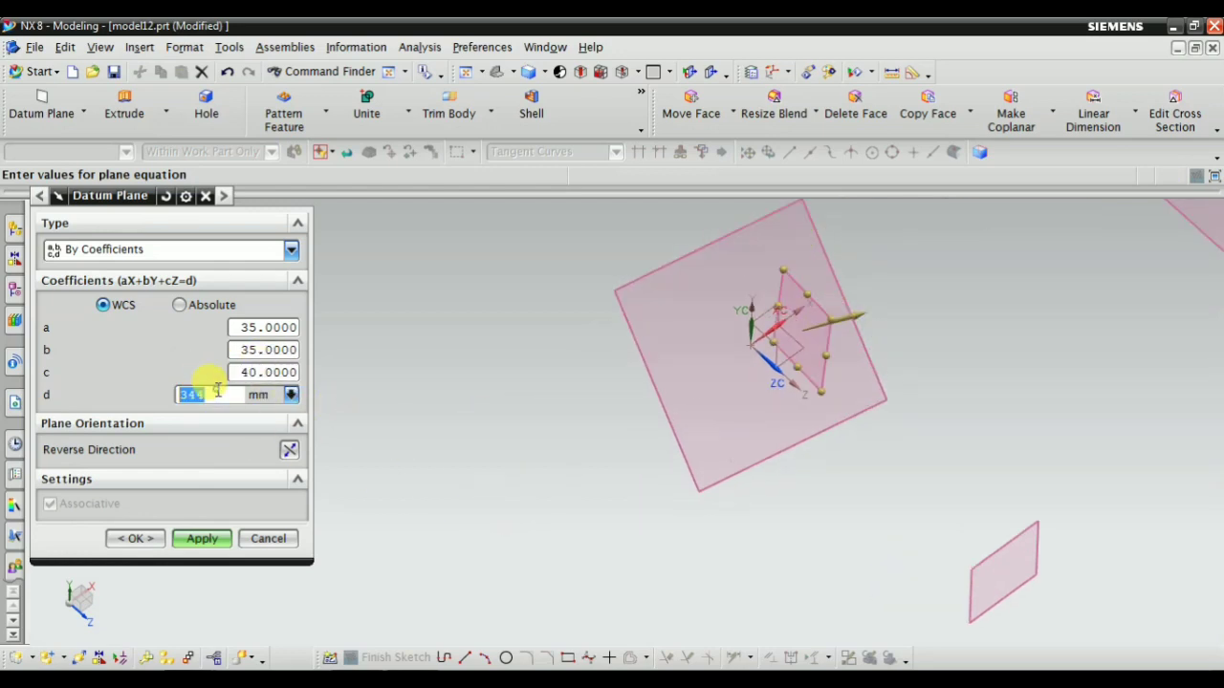
double_click(234, 394)
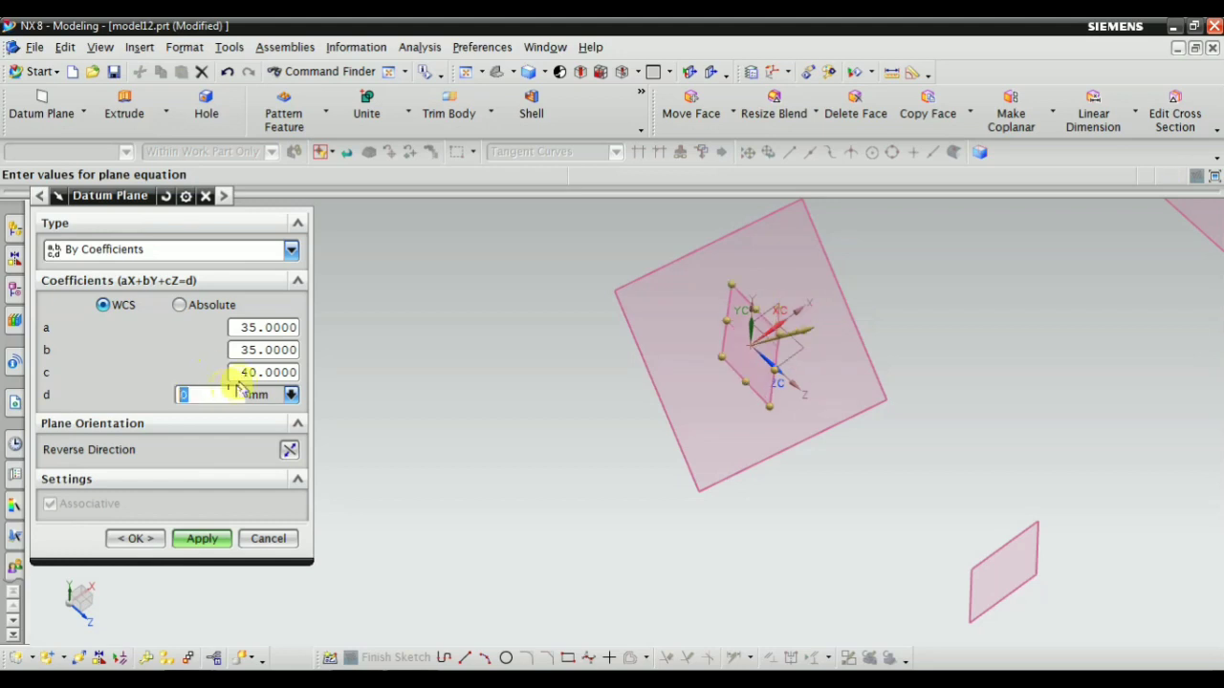
Examine the By Coefficients plane preview at the WCS from several viewing angles and review the available datum plane types
middle_click_drag(505, 488, 578, 459)
scroll(756, 448, "down", 1)
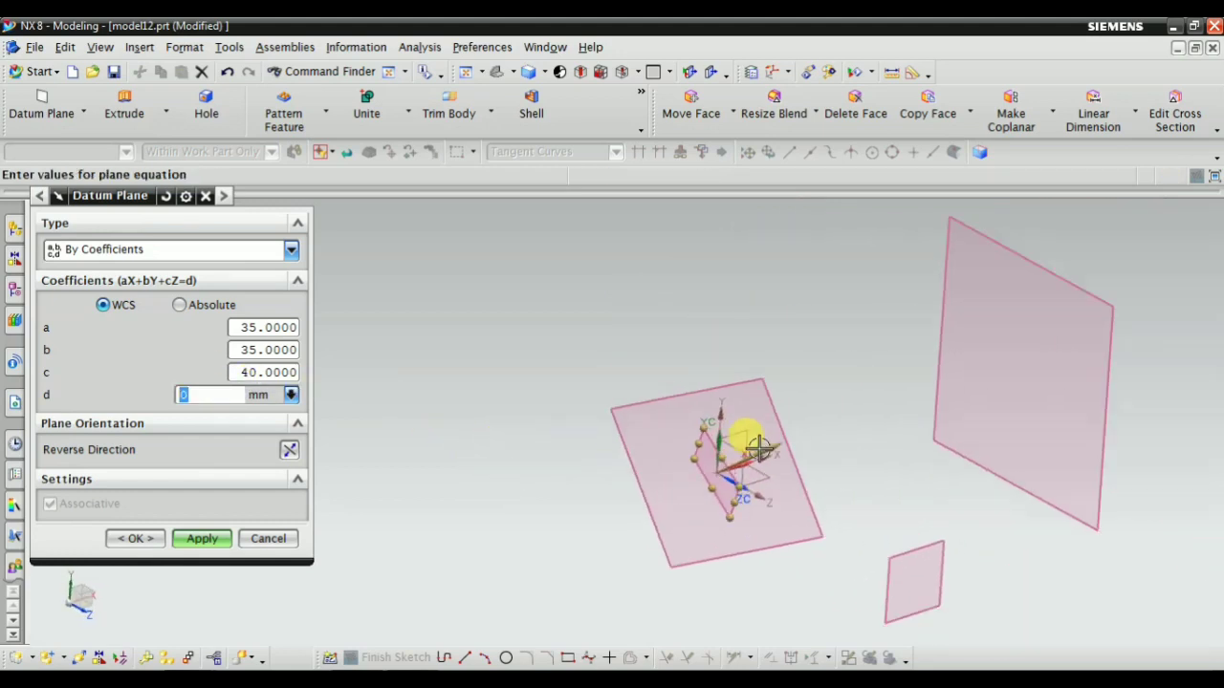
scroll(759, 446, "up", 5)
scroll(686, 411, "down", 4)
middle_click_drag(660, 460, 560, 470)
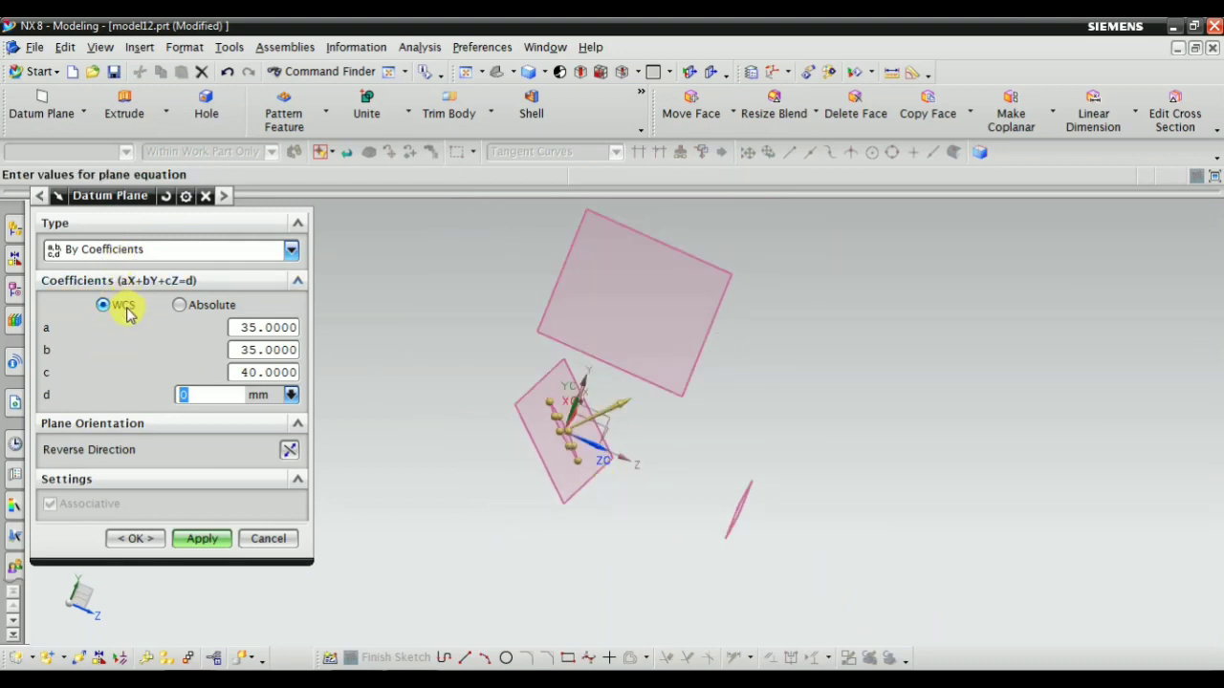
scroll(511, 383, "up", 2)
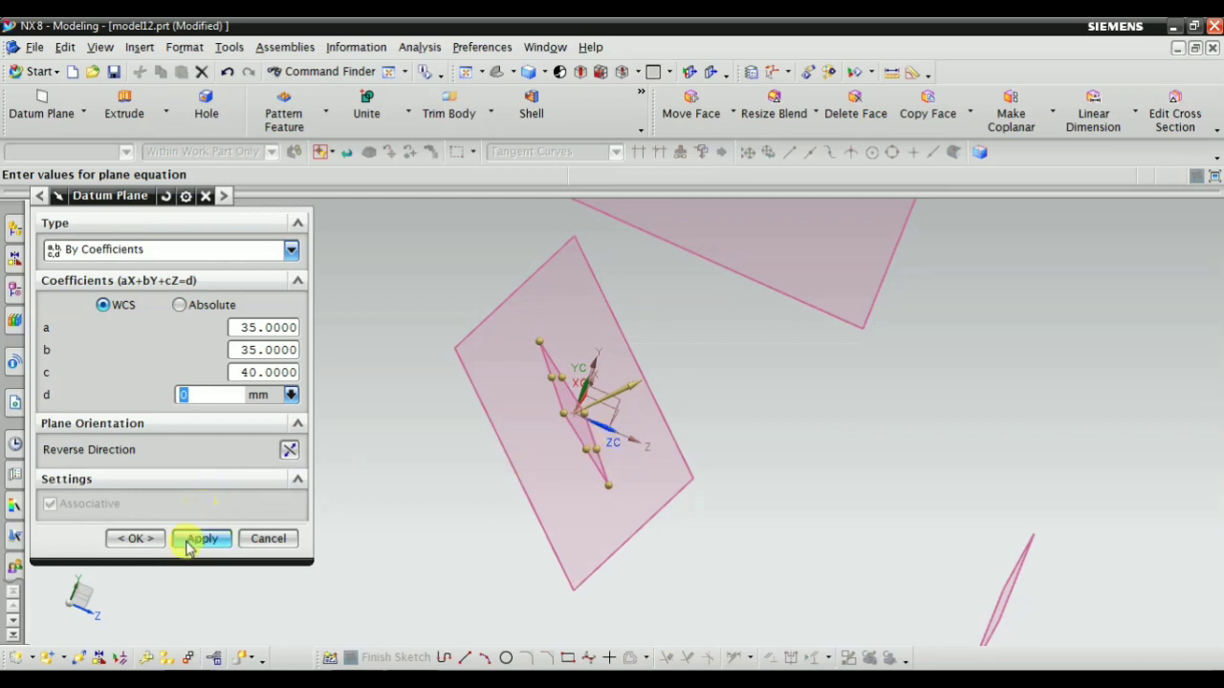
left_click(169, 249)
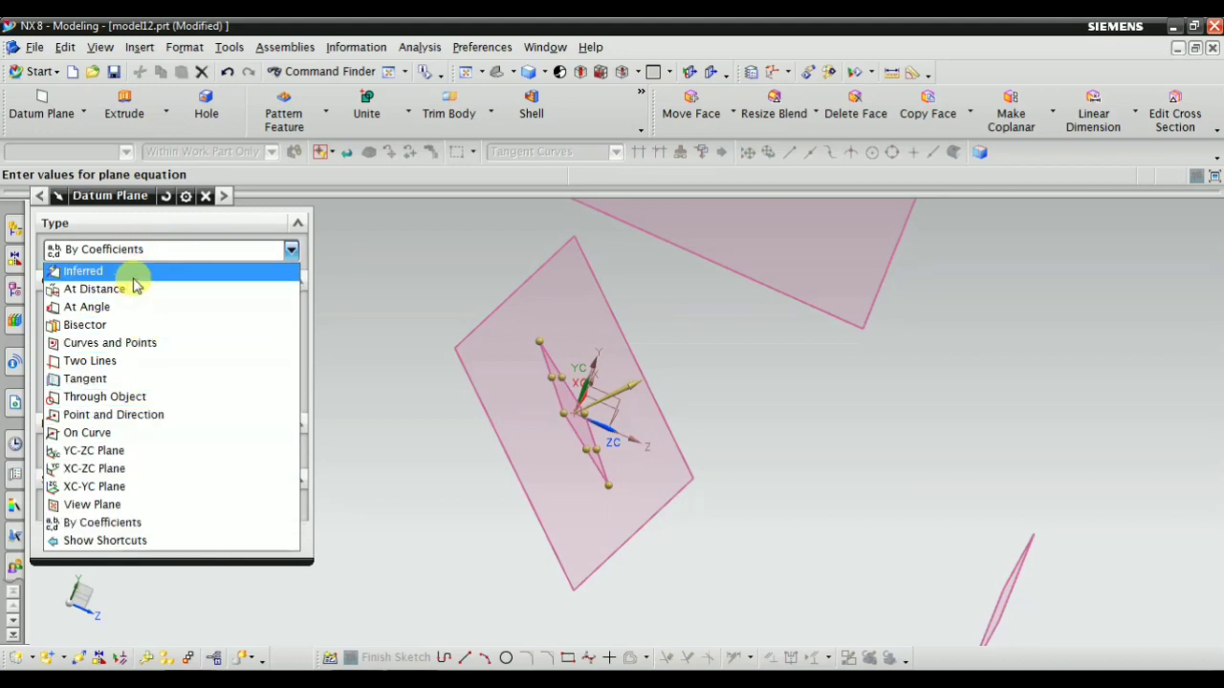
left_click(405, 382)
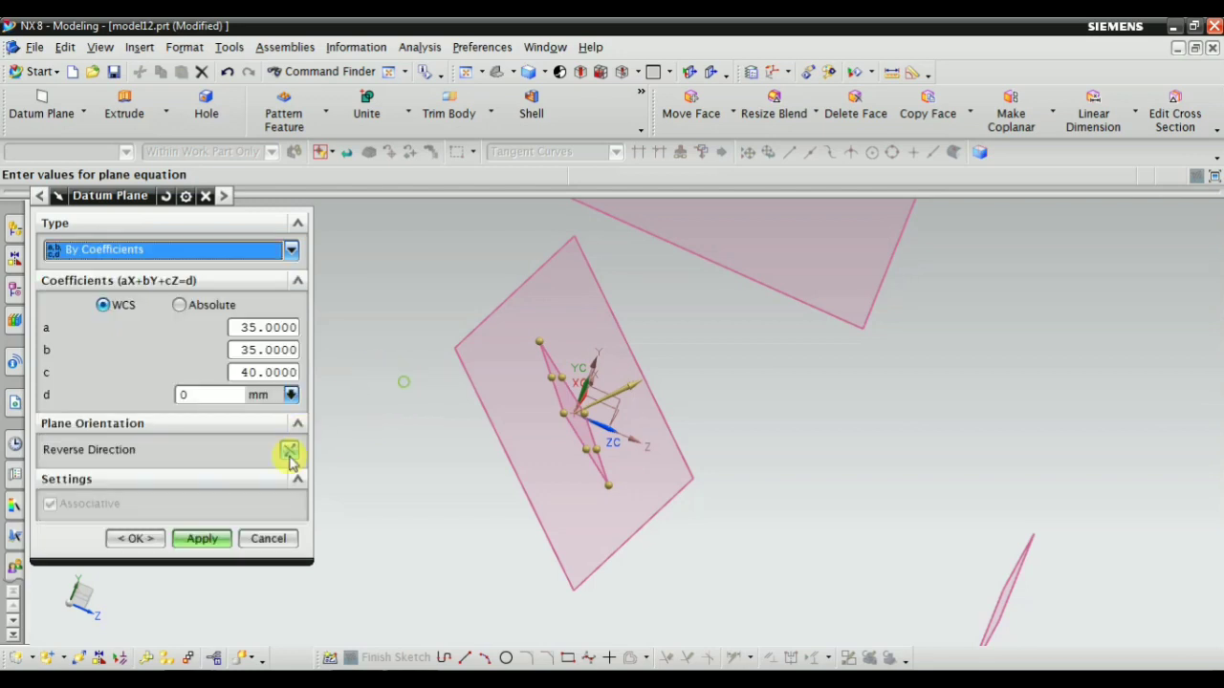
Create the By Coefficients datum plane from the entered coefficients, close the Datum Plane command and fit the whole model in view
left_click(196, 543)
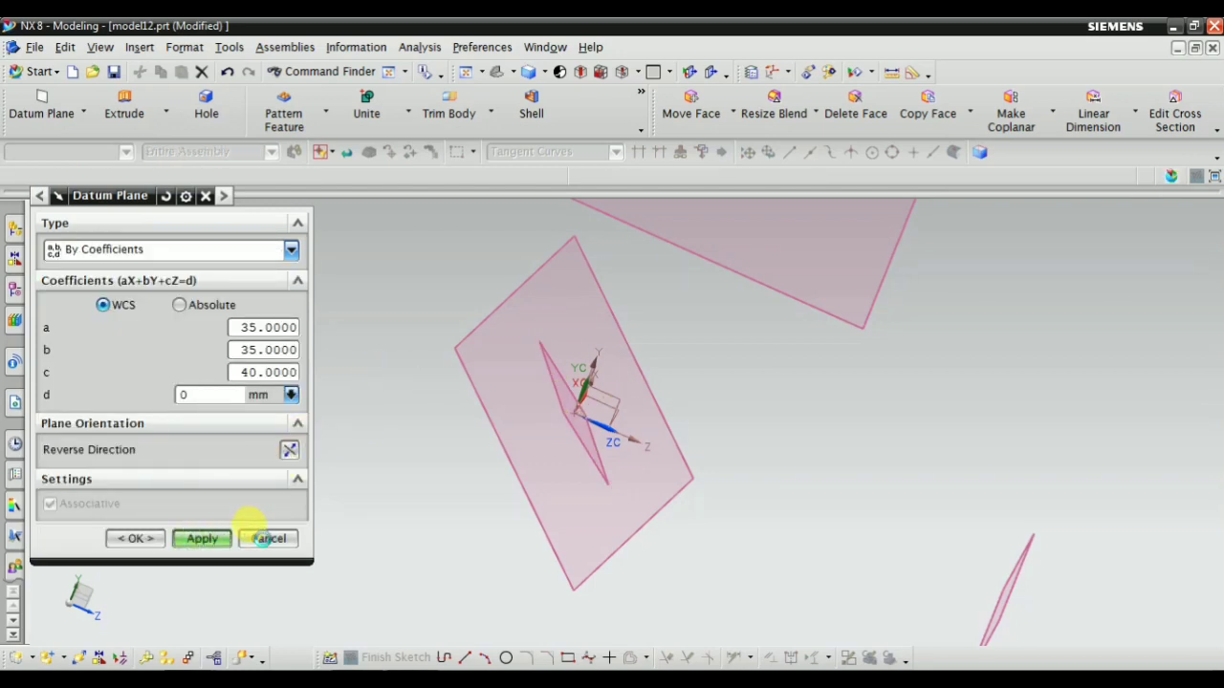
left_click(266, 538)
scroll(615, 496, "down", 5)
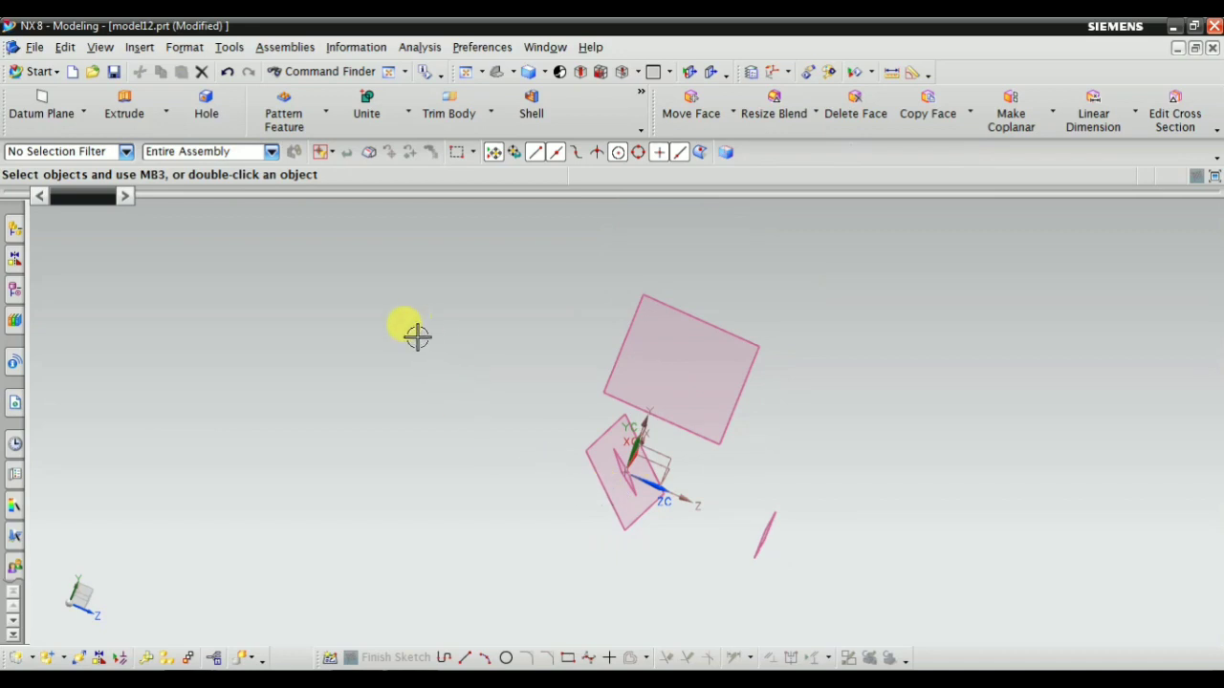
right_click(398, 268)
left_click(450, 299)
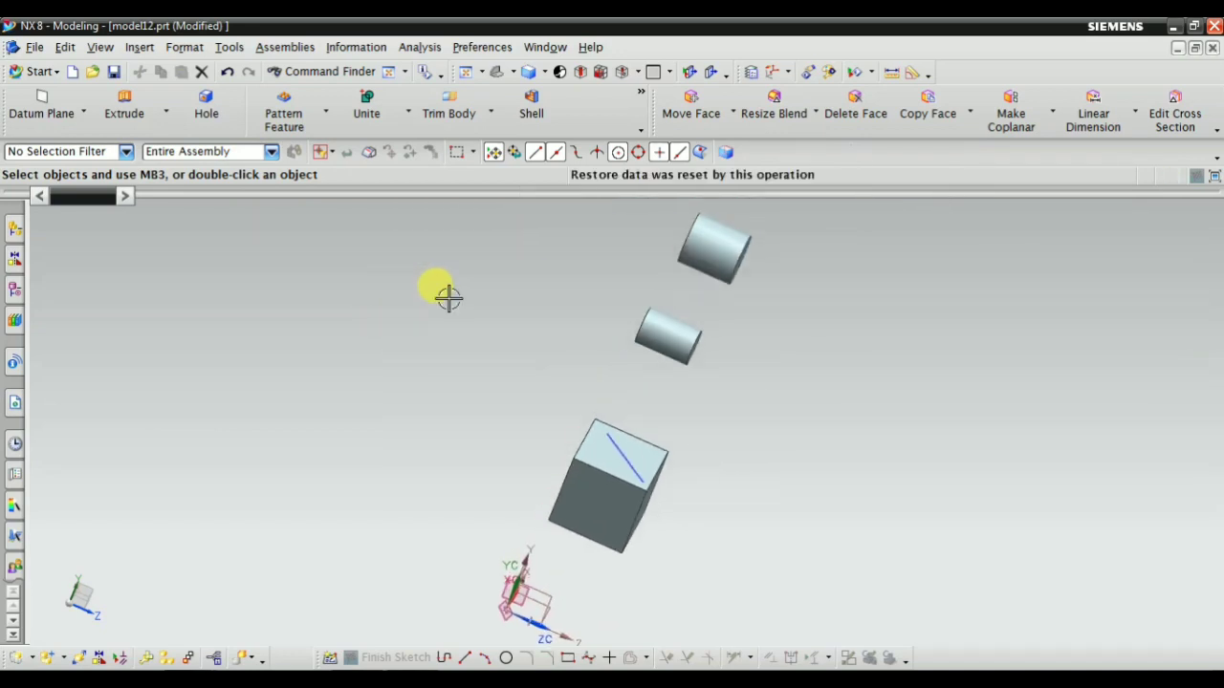
Delete the sketch SKETCH_000 together with Fixed Datum Planes (5) to (8) from the model history
mouse_move(450, 295)
middle_mouse_down()
mouse_move(554, 369)
mouse_move(590, 320)
mouse_move(602, 334)
middle_mouse_up()
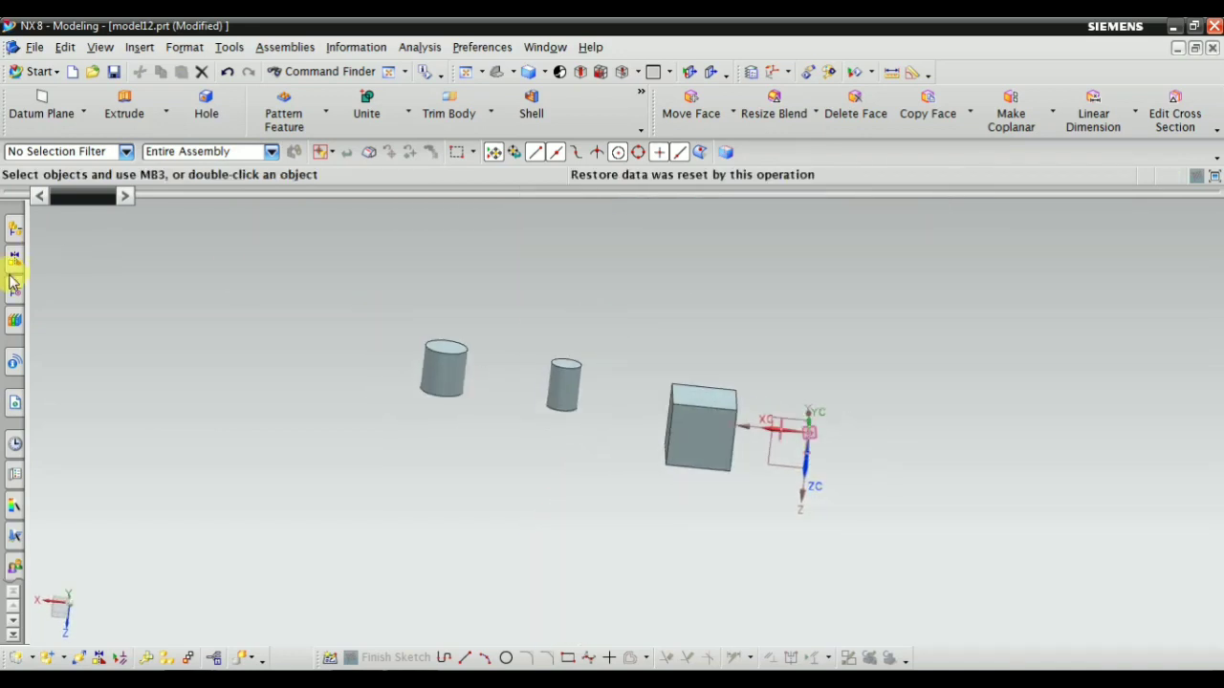
left_click(14, 290)
left_click(132, 420)
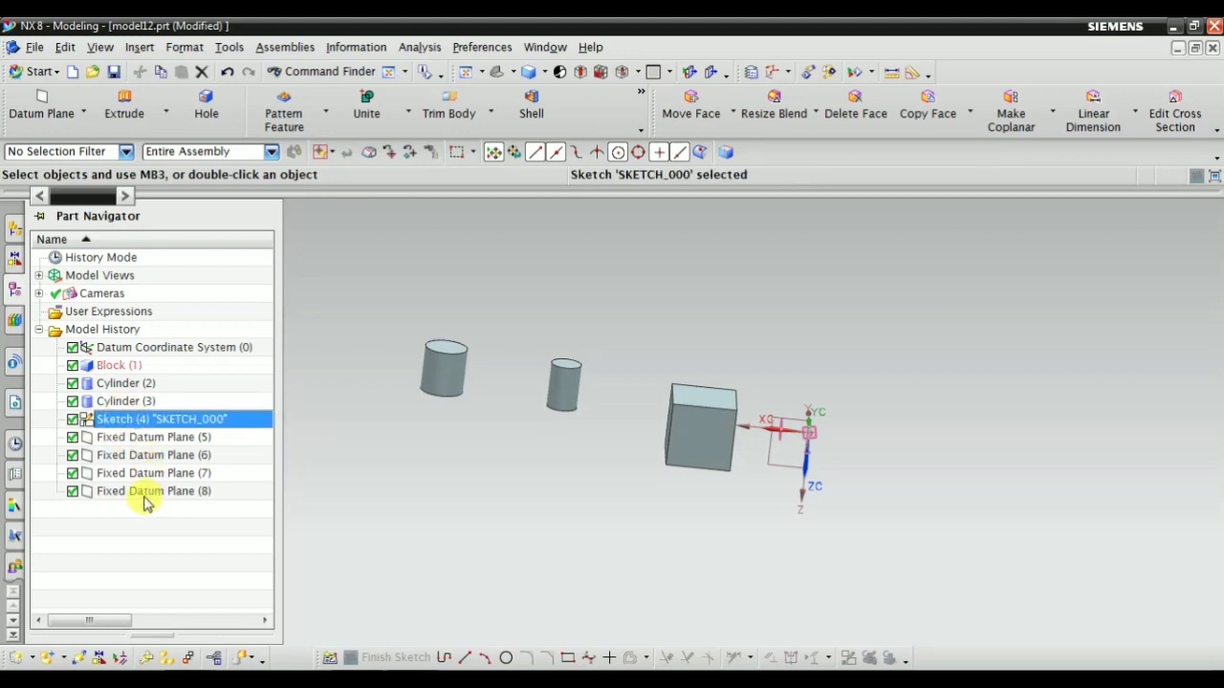
left_click(145, 491, "shift")
right_click(145, 492)
left_click(192, 400)
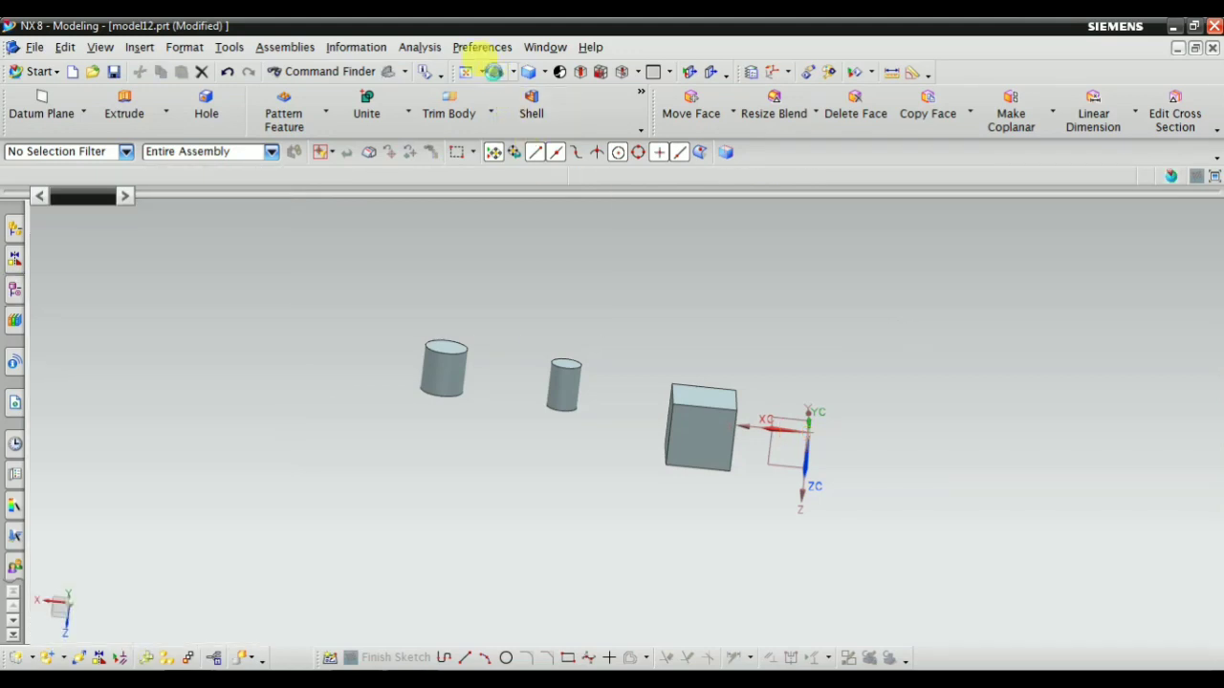
Orient the model upright, start the Hole design feature and keep General Hole as the hole type
left_click(494, 72)
scroll(849, 304, "down", 1)
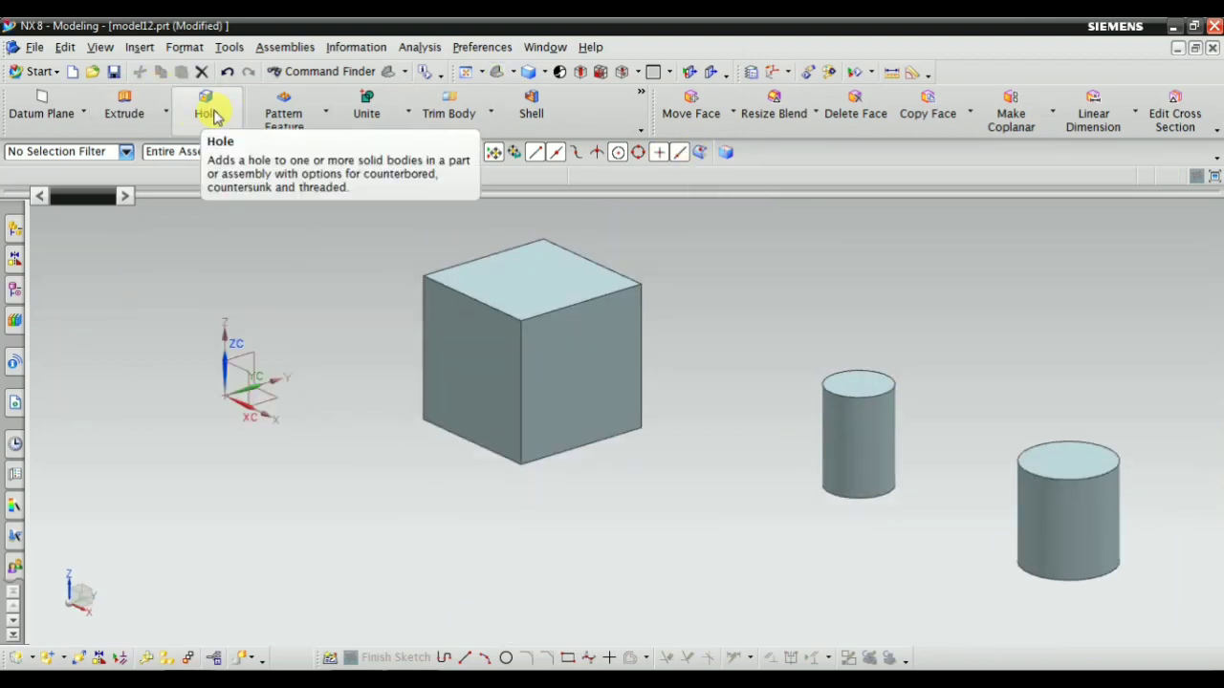
left_click(140, 47)
mouse_move(240, 245)
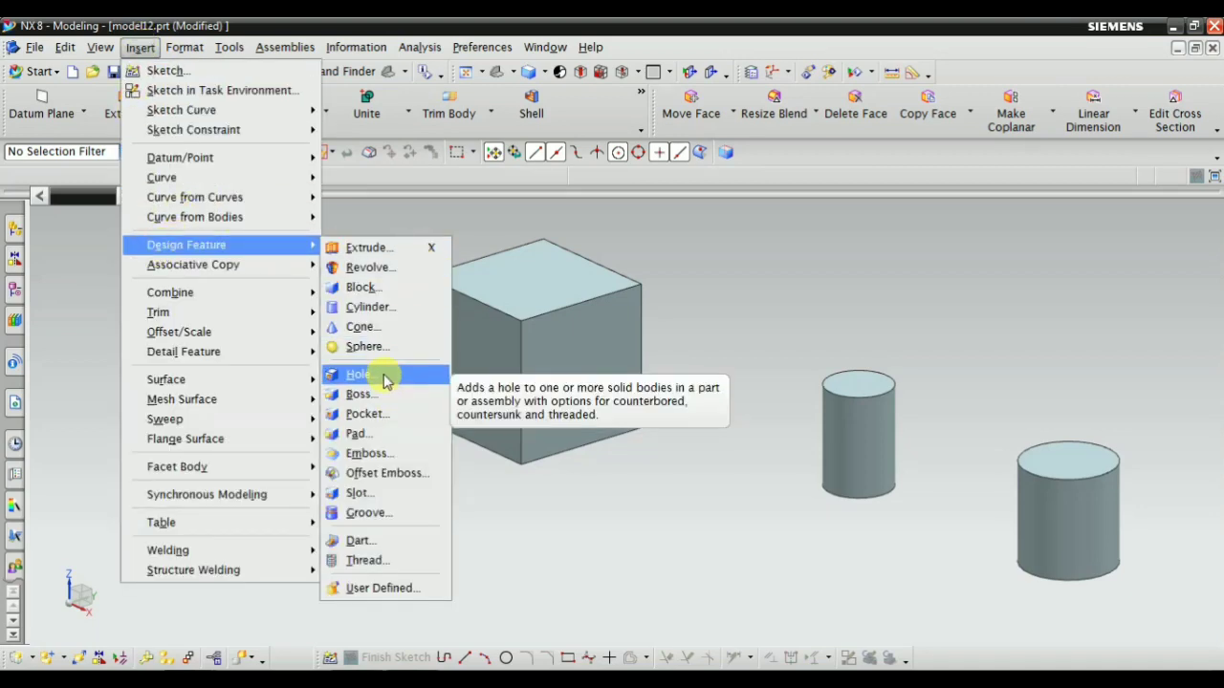
left_click(386, 379)
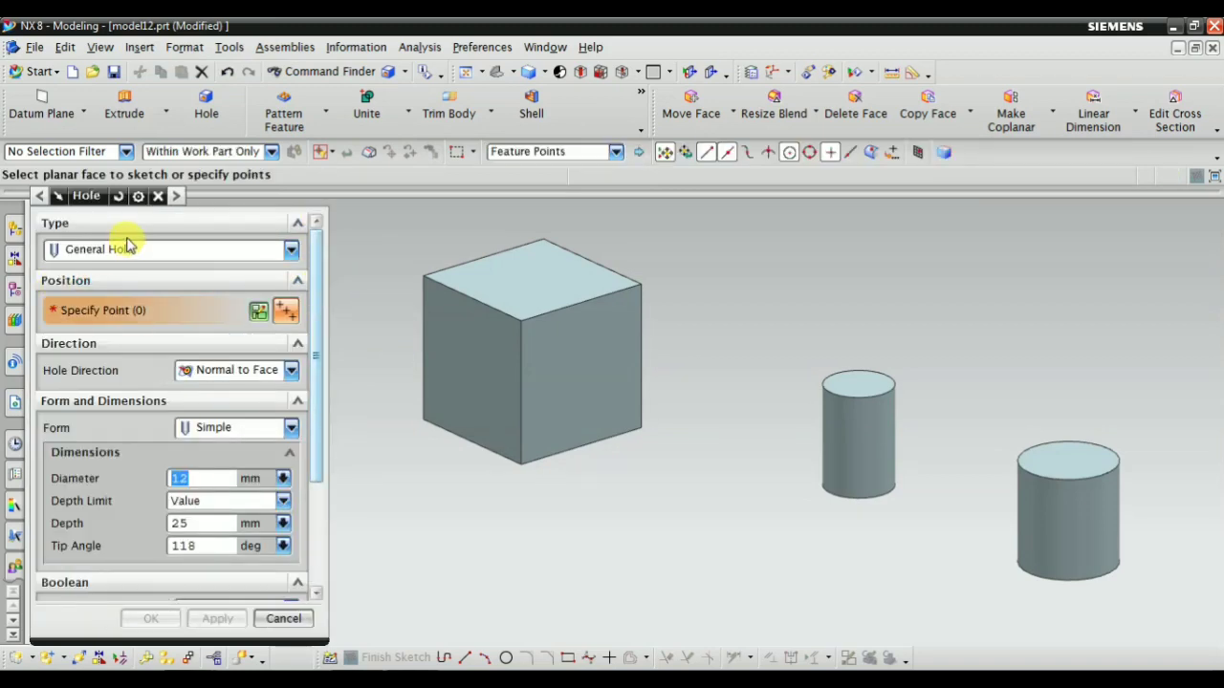
left_click(127, 247)
left_click(122, 248)
left_click(123, 249)
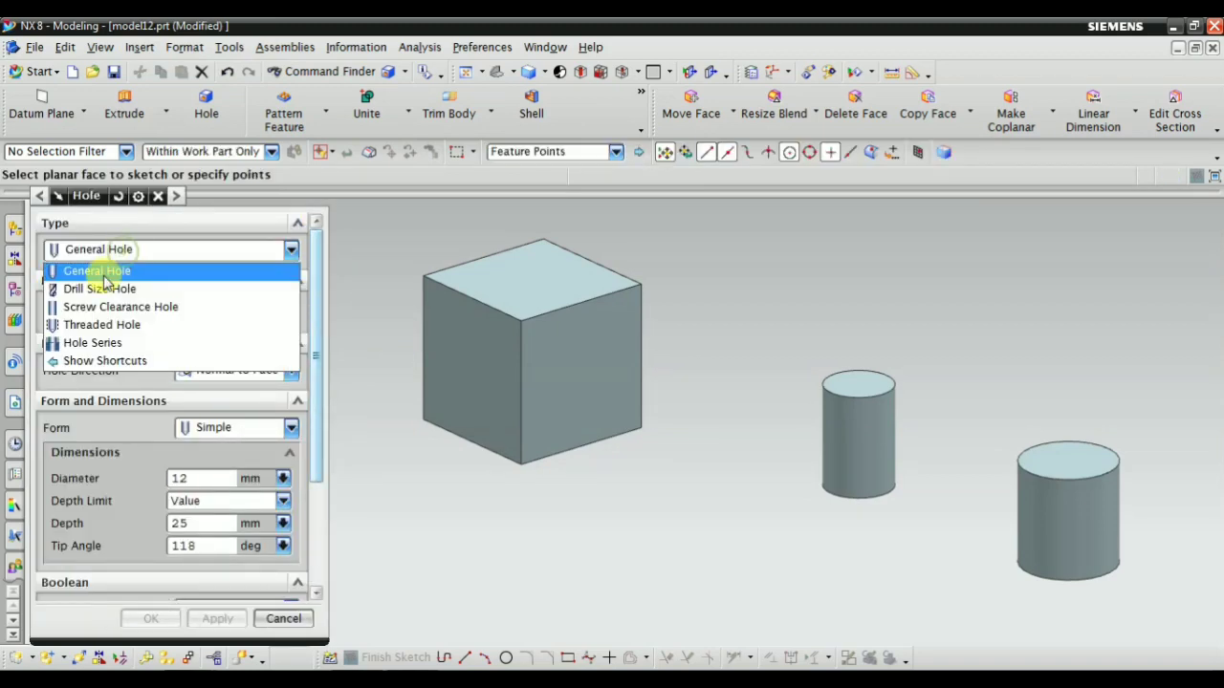
left_click(100, 248)
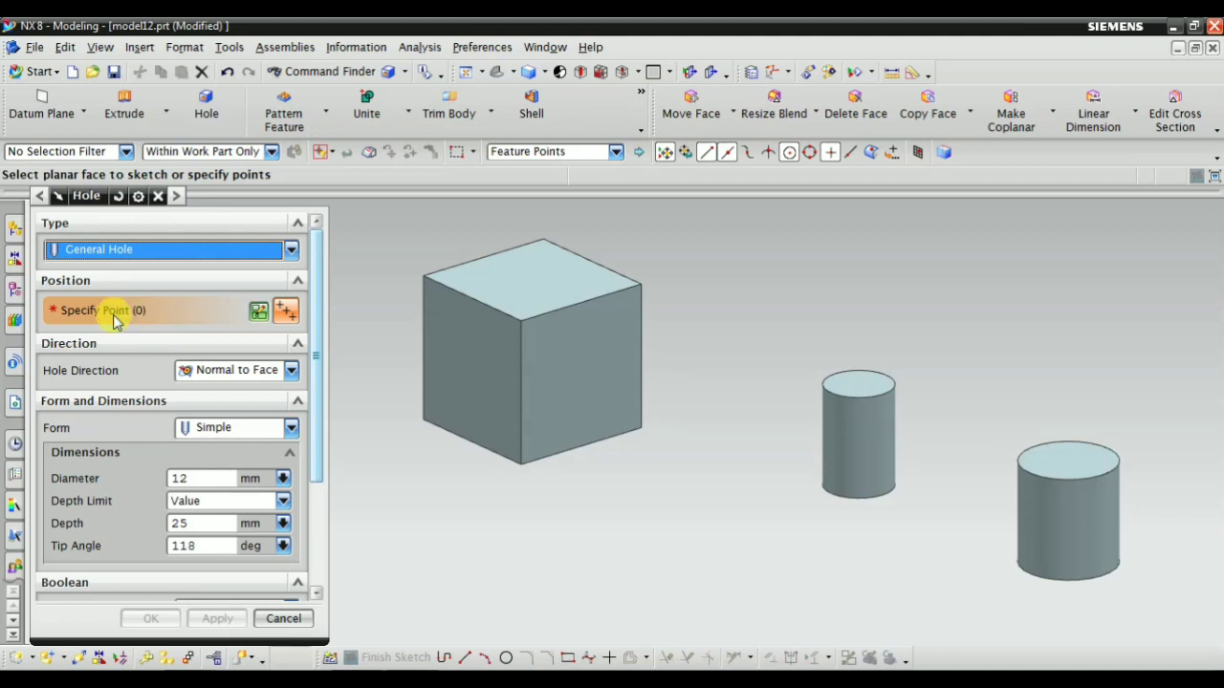
Create a hole position sketch on the top face of the block
scroll(415, 219, "up", 4)
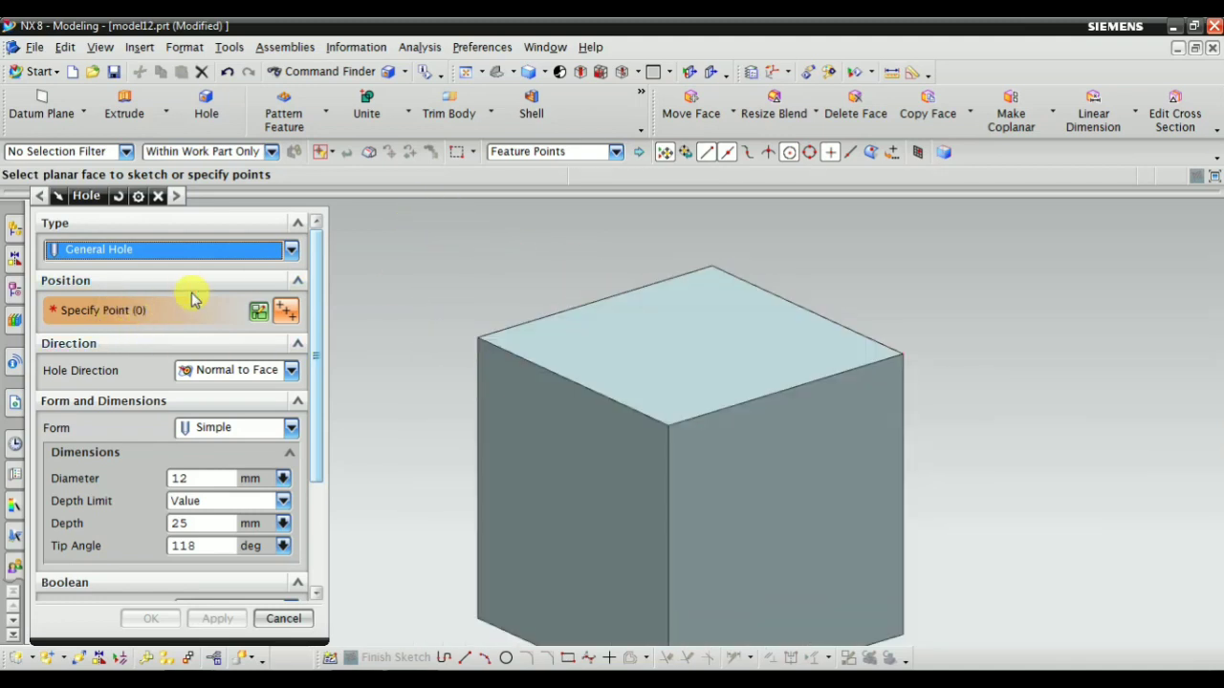
left_click(284, 310)
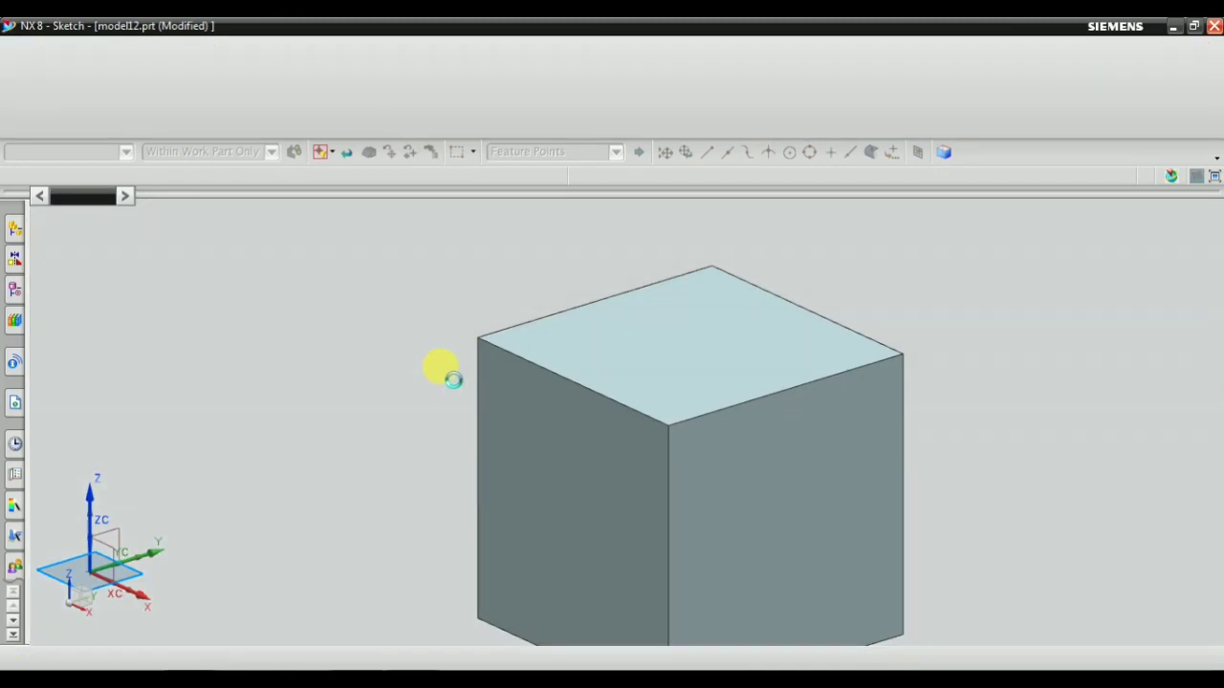
left_click(636, 327)
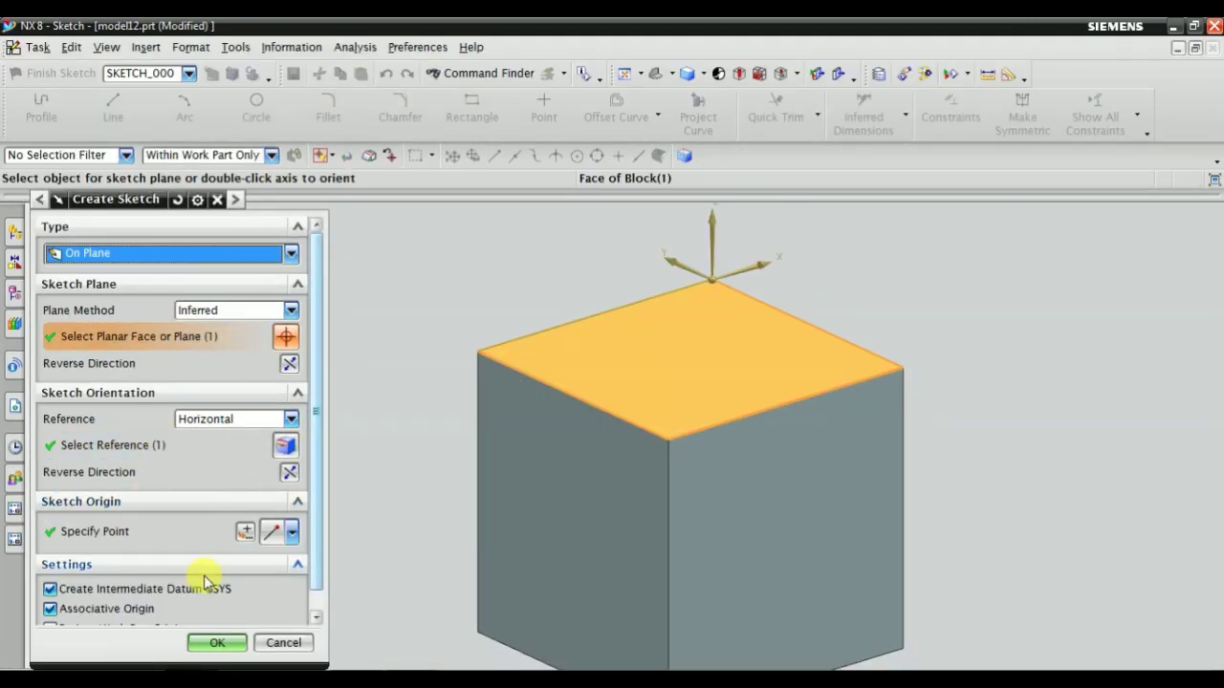
left_click(205, 648)
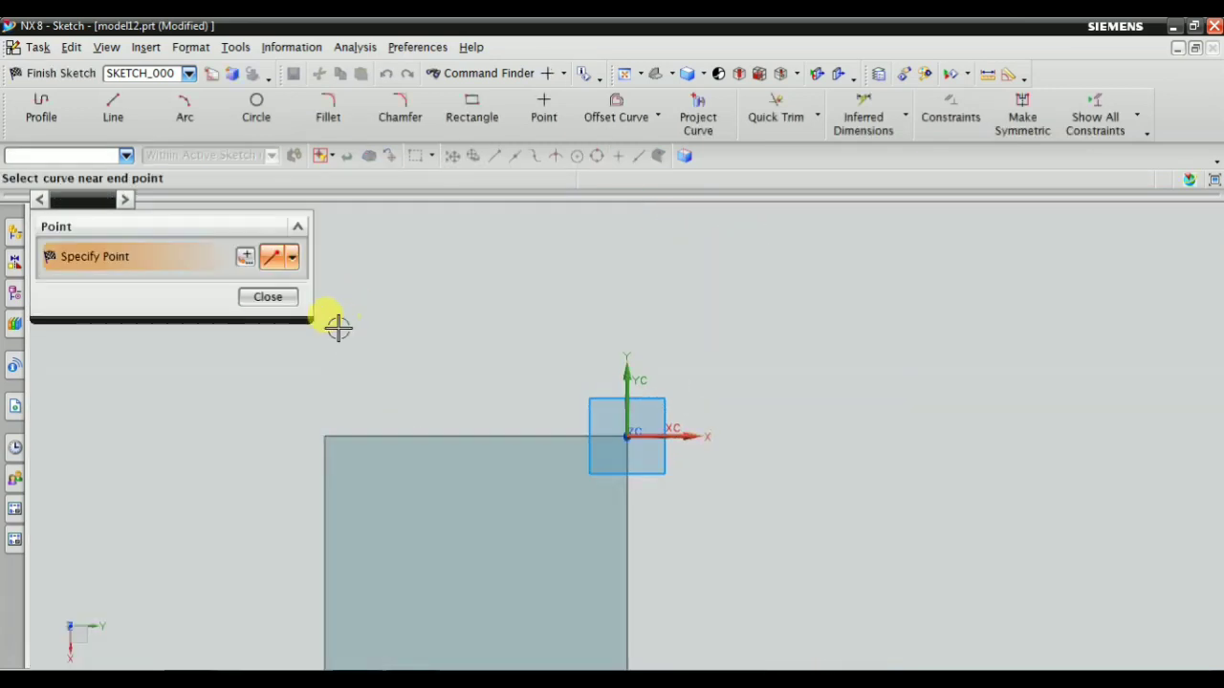
Activate the sketch Point tool and turn off continuous auto dimensioning
left_click(545, 101)
scroll(605, 407, "up", 3)
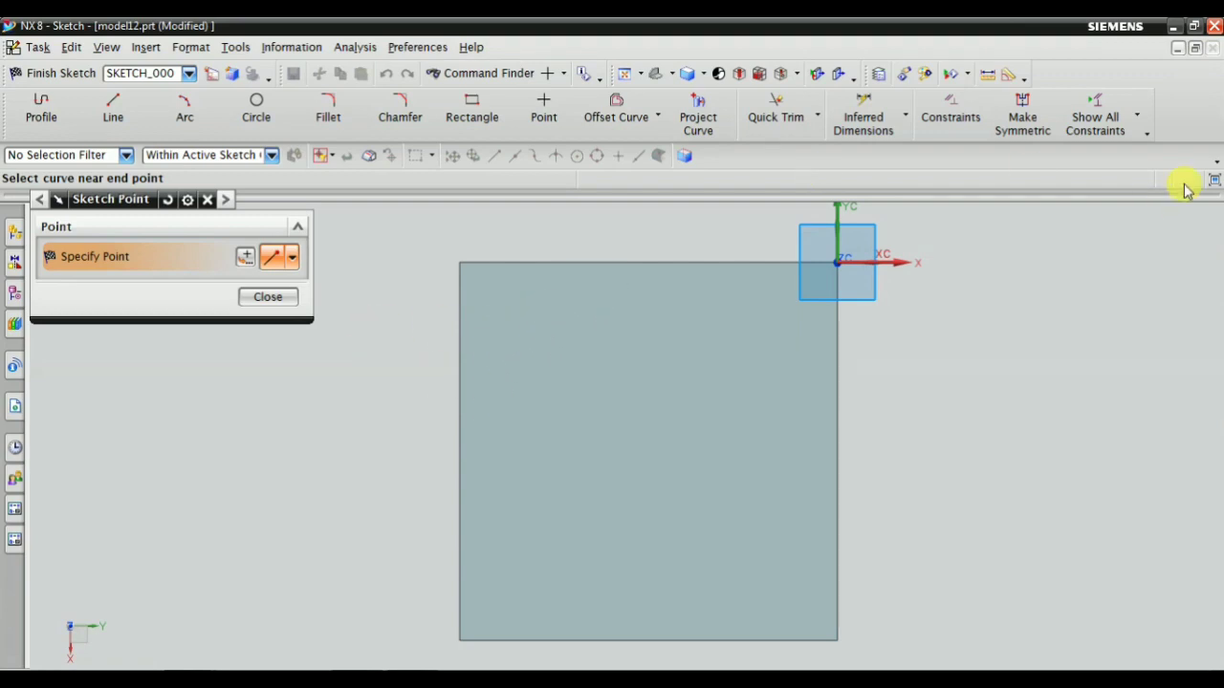
left_click(1140, 115)
left_click(1047, 377)
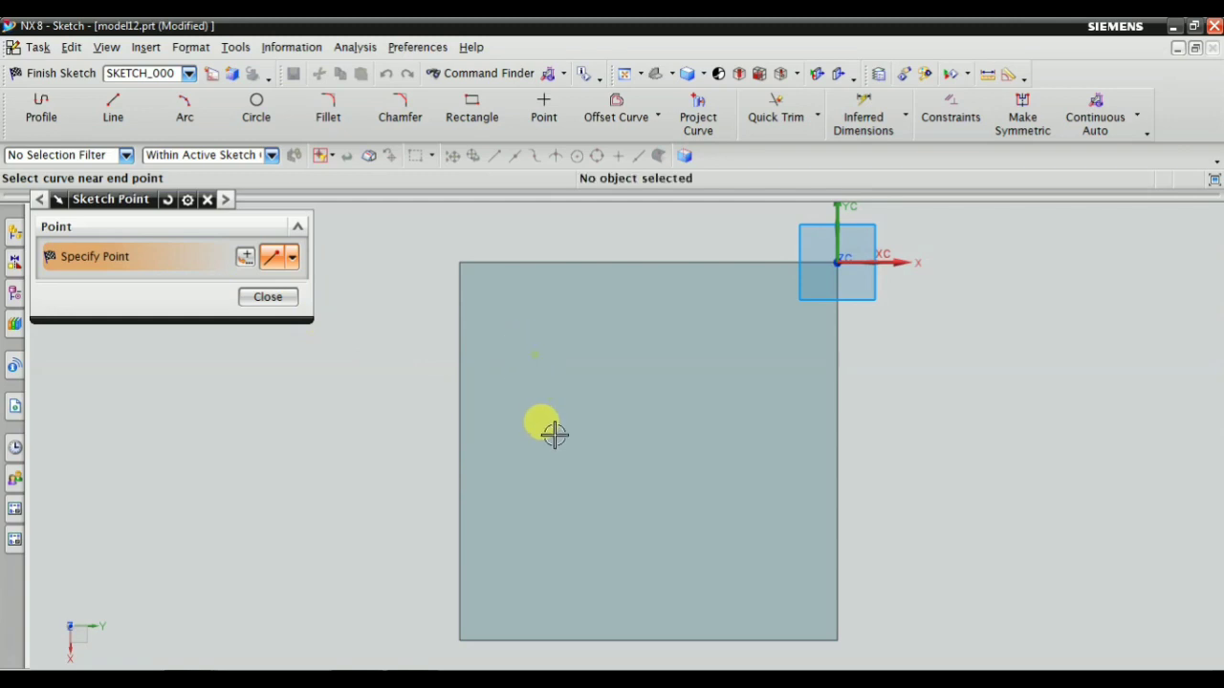
Place three freehand inferred points on the block's top face, spread in a triangle near its edges, and finish the sketch
left_click(291, 258)
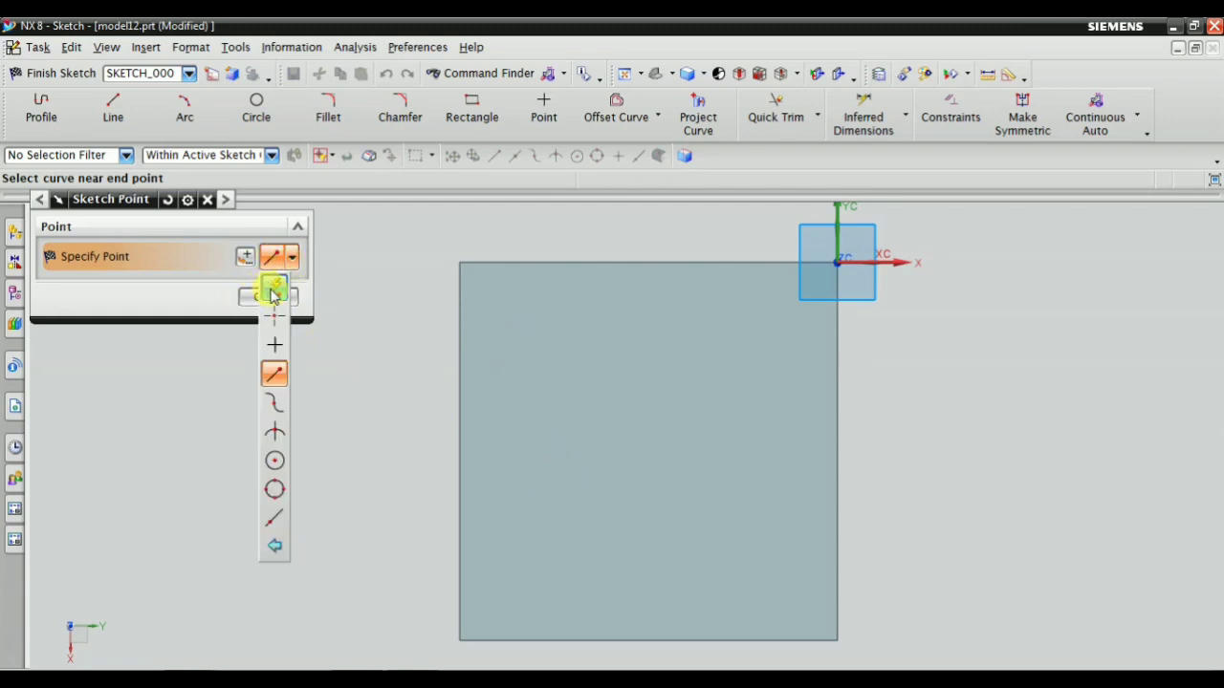
left_click(273, 289)
left_click(516, 326)
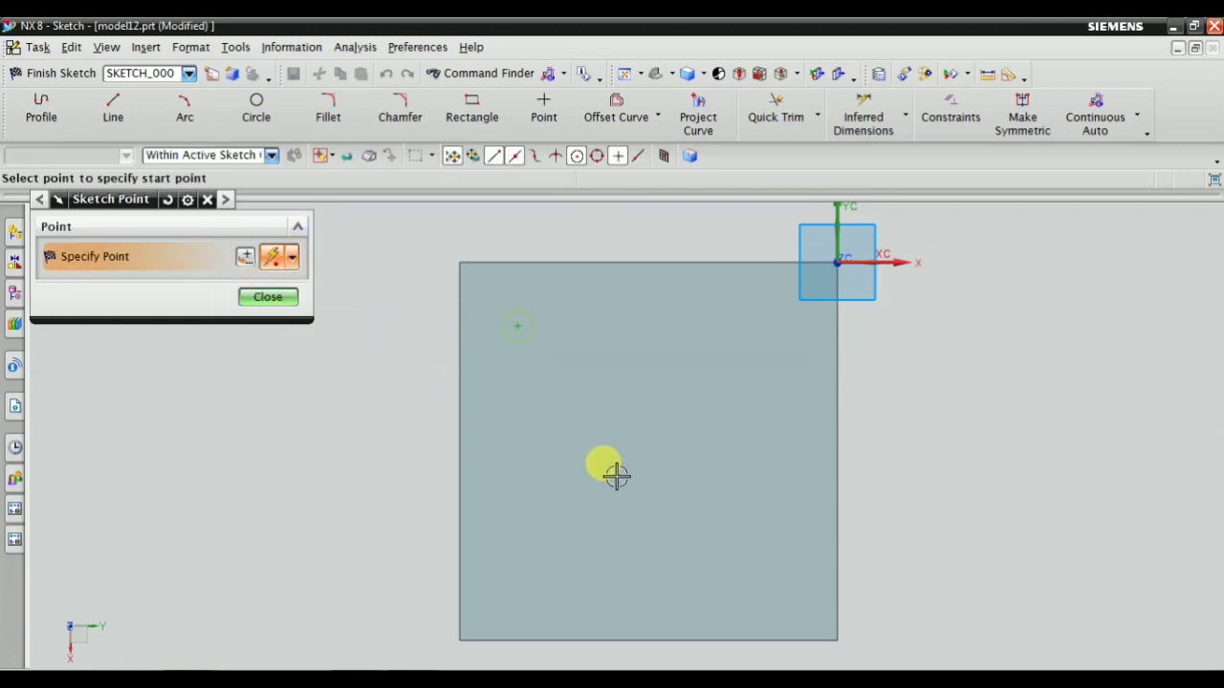
left_click(535, 578)
left_click(760, 385)
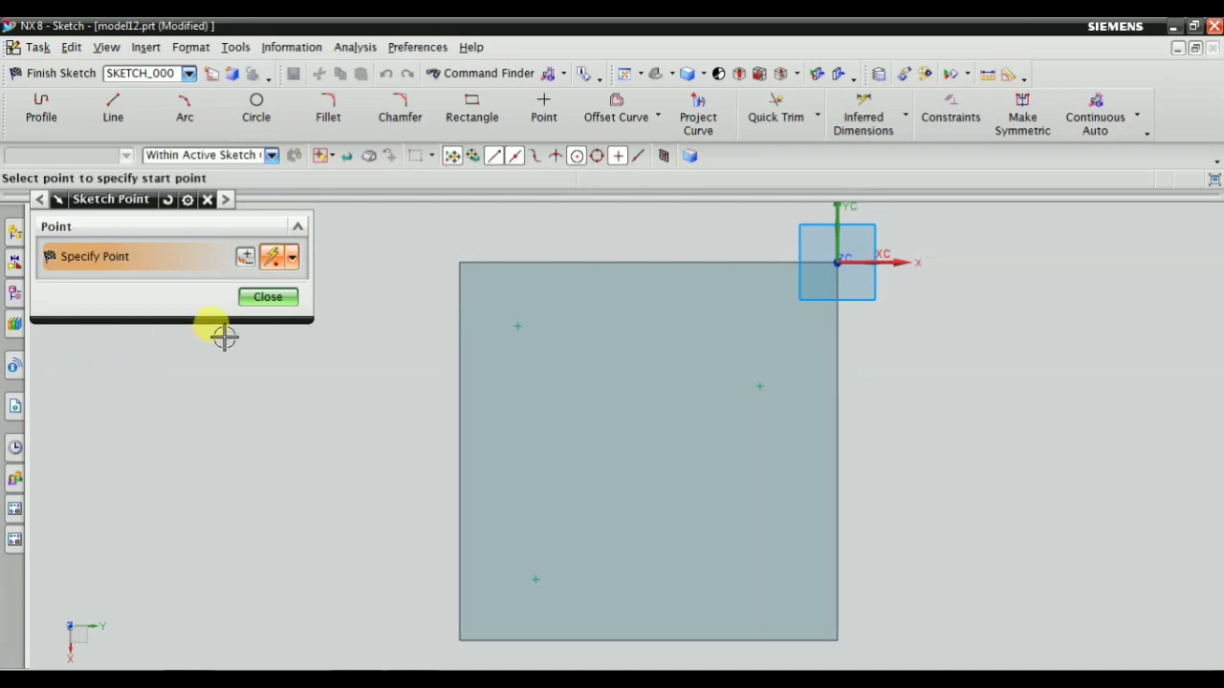
mouse_move(385, 405)
middle_mouse_down()
mouse_move(404, 371)
mouse_move(337, 359)
middle_mouse_up()
left_click(281, 296)
left_click(50, 75)
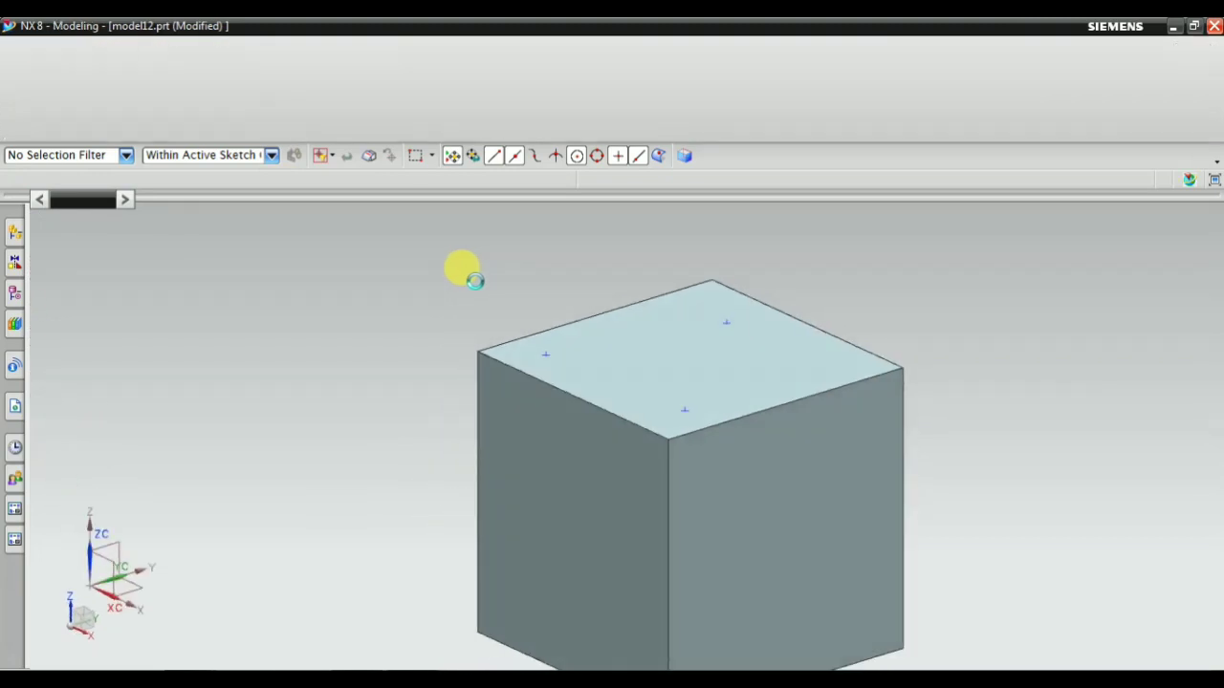
Examine the hole previews on the block and review the direction, form, dimension and Boolean settings
mouse_move(401, 341)
middle_mouse_down()
mouse_move(447, 355)
mouse_move(437, 368)
mouse_move(446, 355)
middle_mouse_up()
scroll(544, 330, "up", 2)
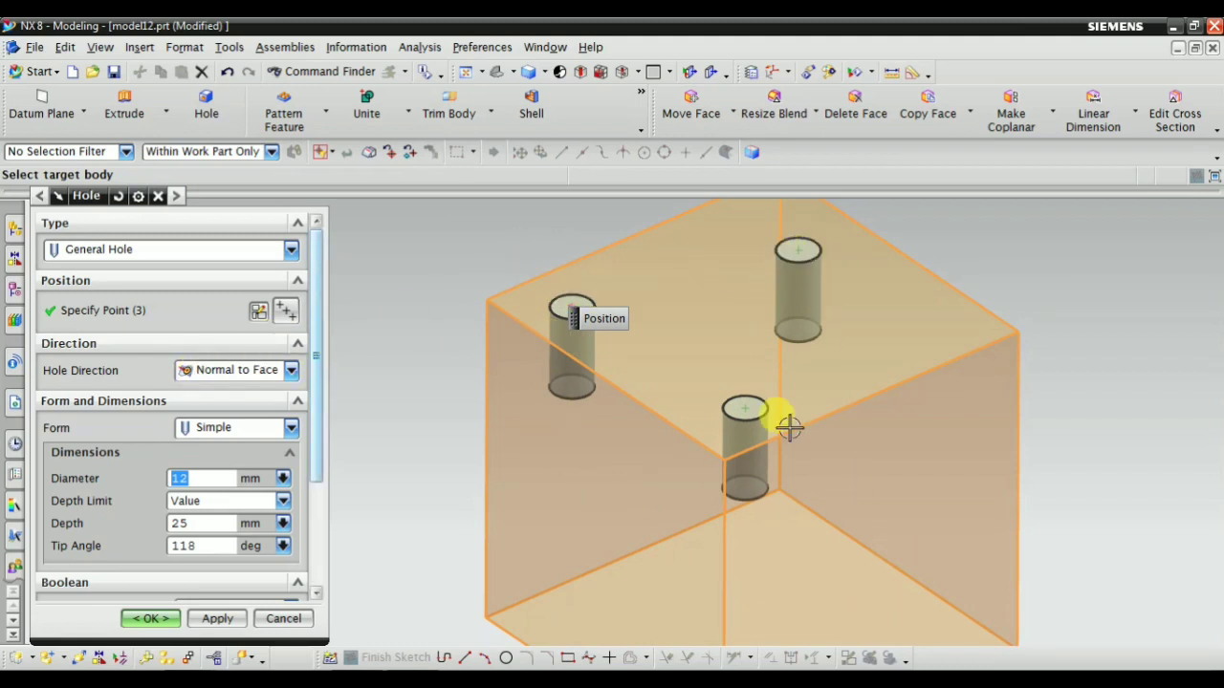
scroll(536, 479, "down", 1)
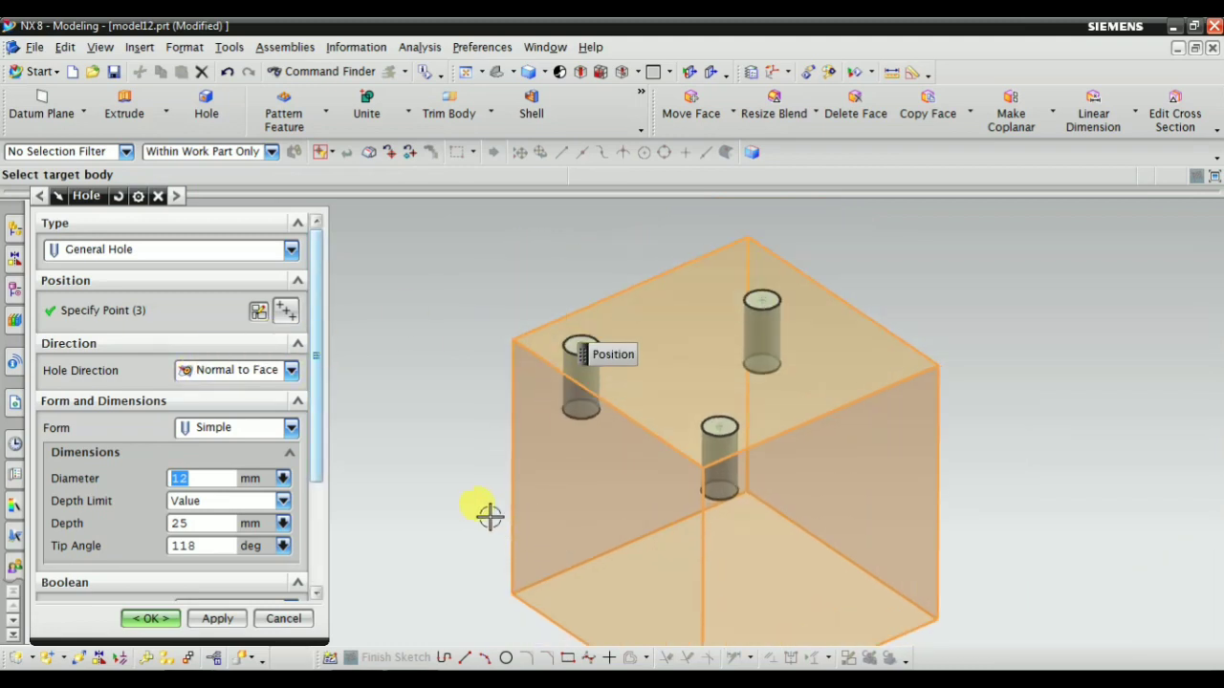
scroll(251, 404, "down", 2)
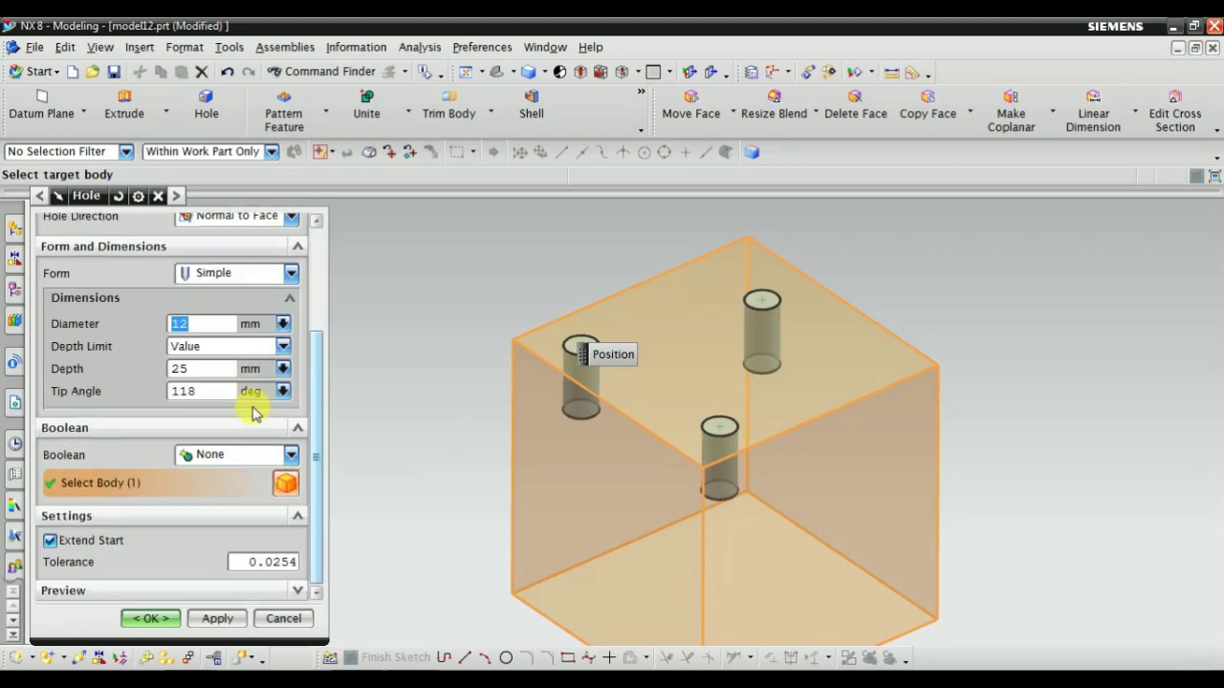
scroll(255, 415, "up", 2)
scroll(239, 401, "down", 1)
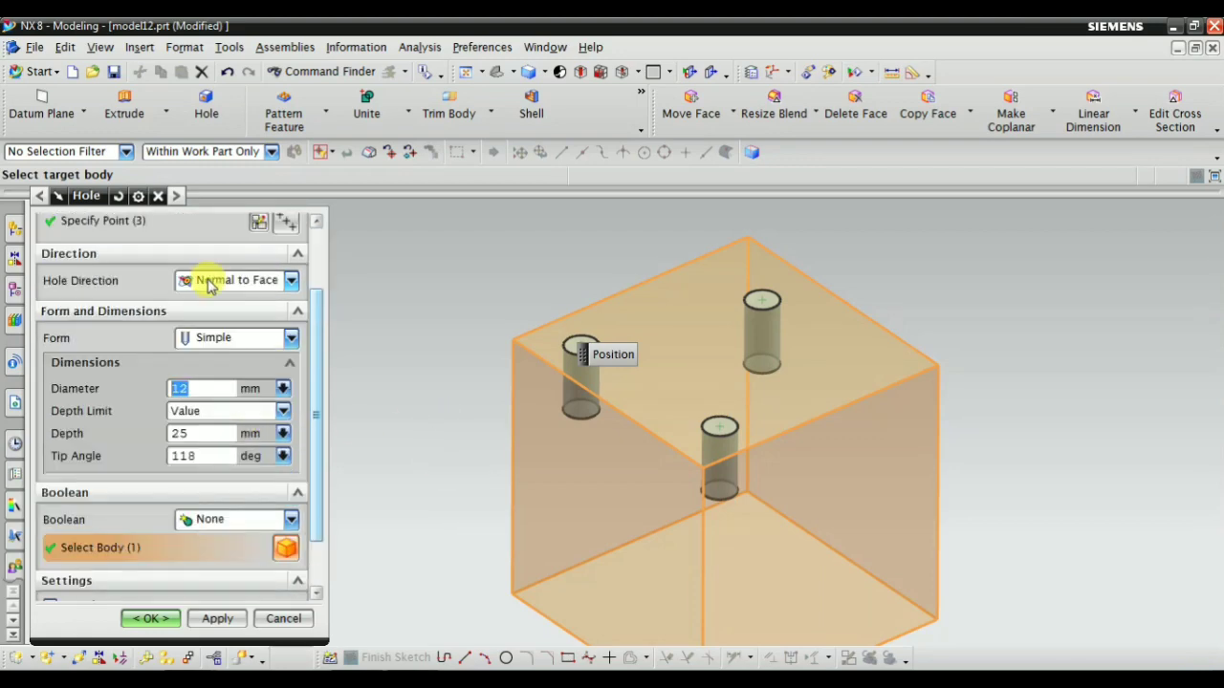
scroll(196, 387, "up", 1)
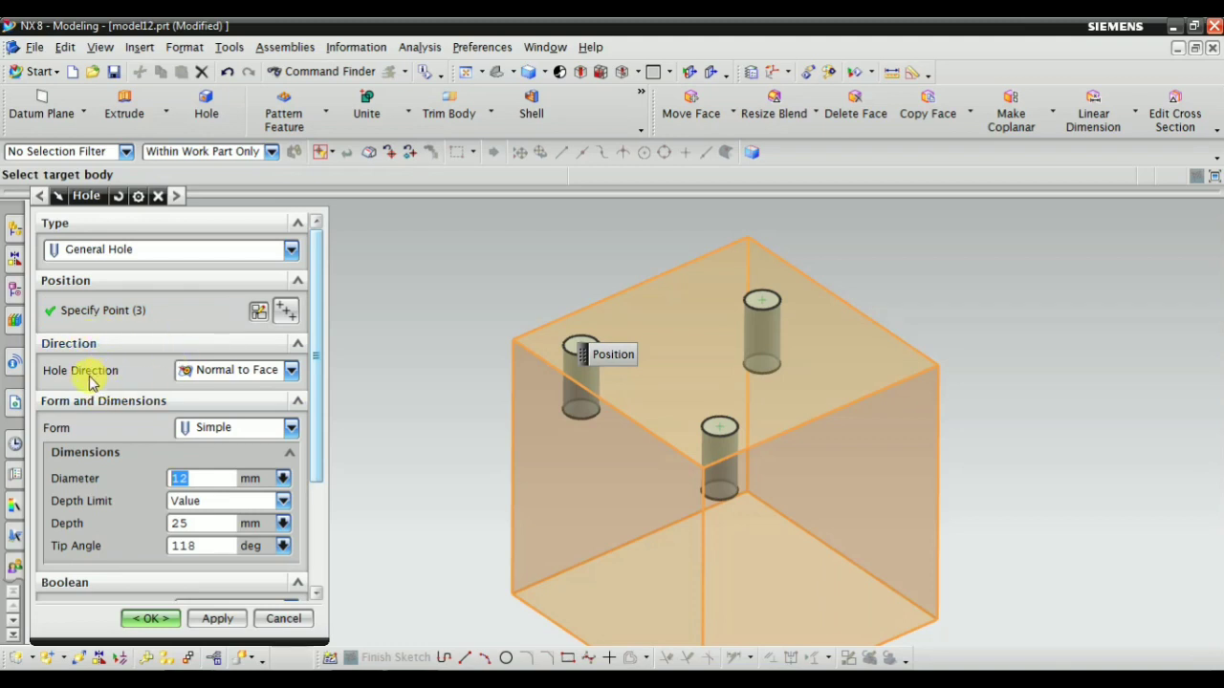
Compare the hole direction options and change the direction from Normal to Face to Along Vector with an inferred vector
left_click(190, 370)
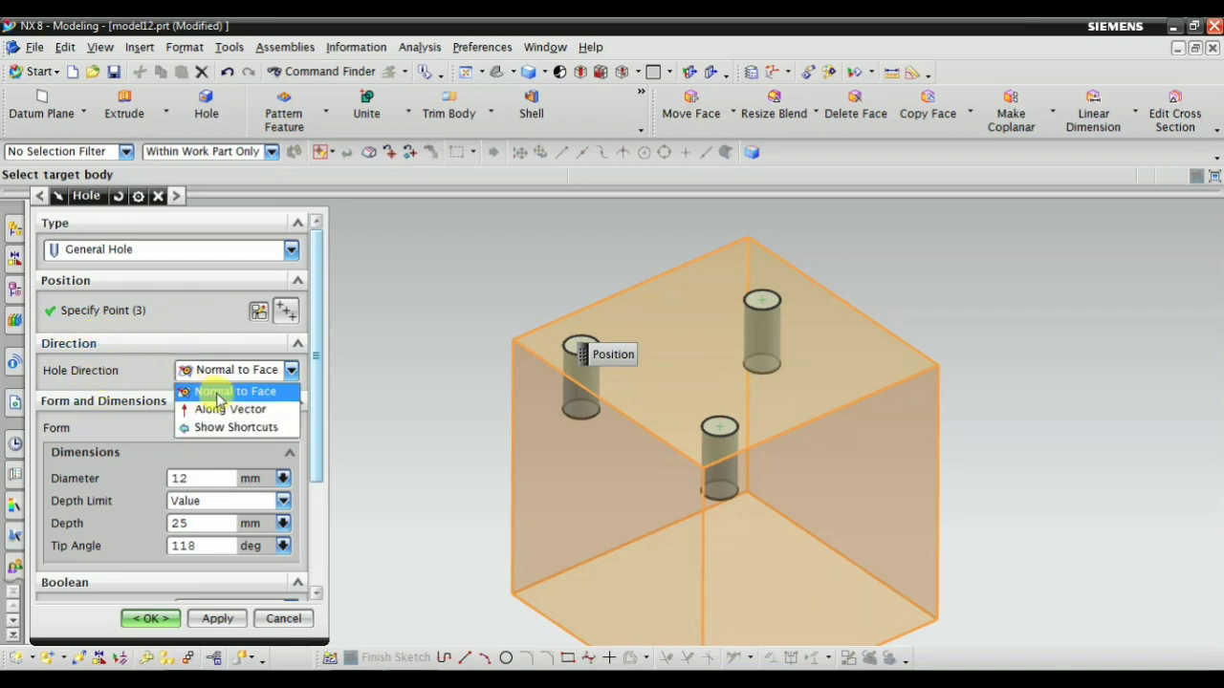
left_click(218, 394)
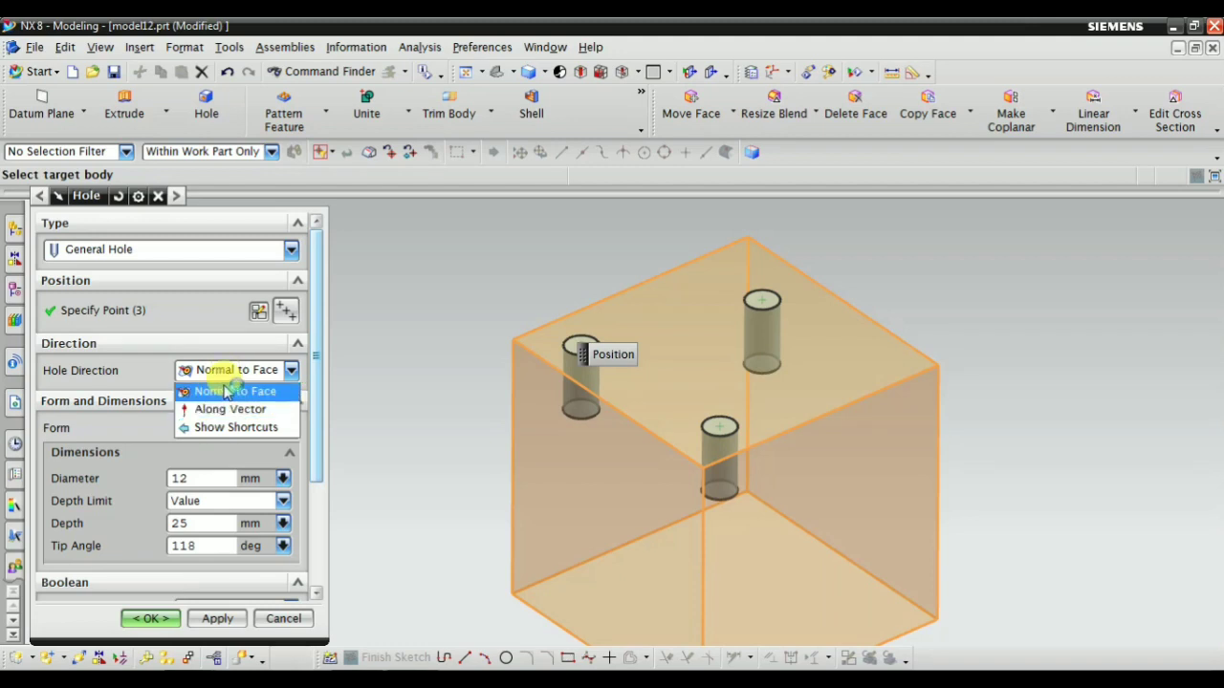
left_click(230, 391)
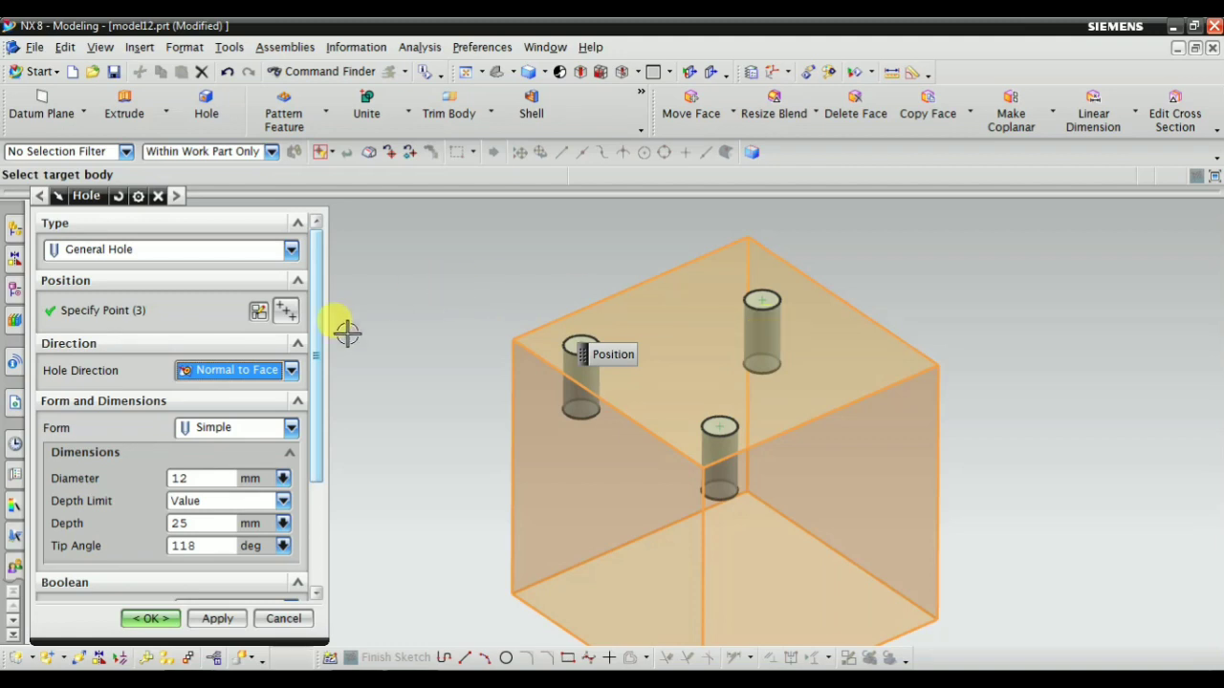
left_click(234, 371)
left_click(208, 409)
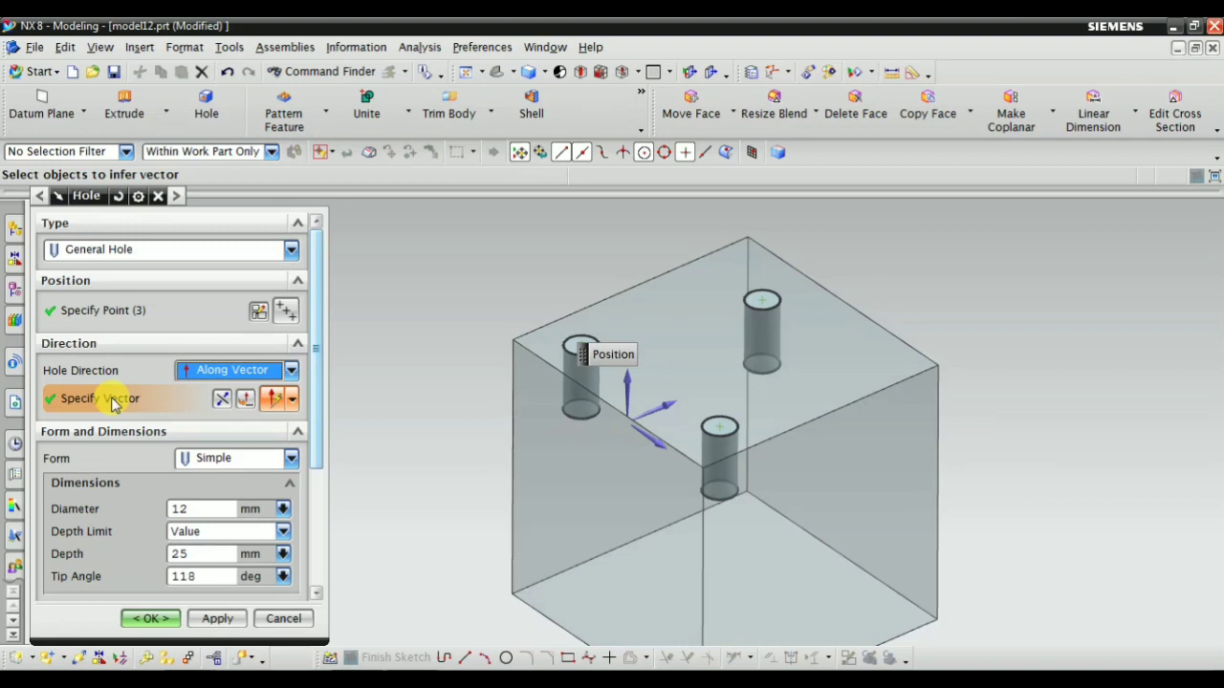
left_click(271, 404)
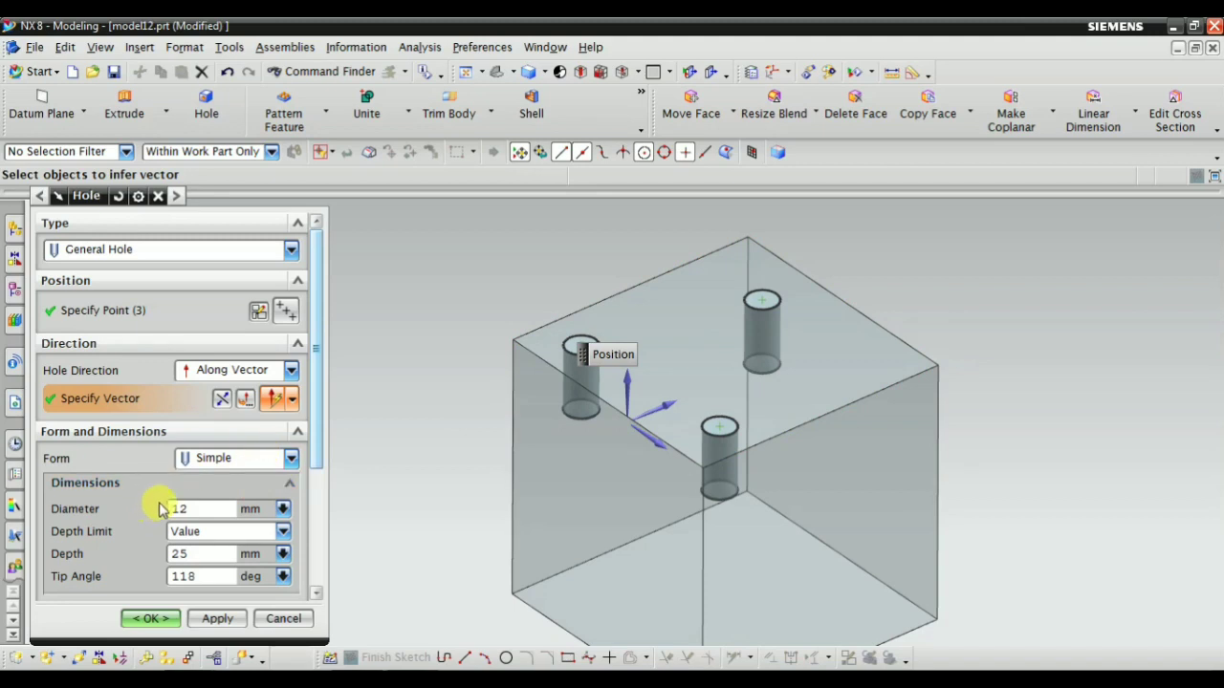
Review the hole's form and dimension settings and keep the form set to Simple
scroll(246, 498, "down", 2)
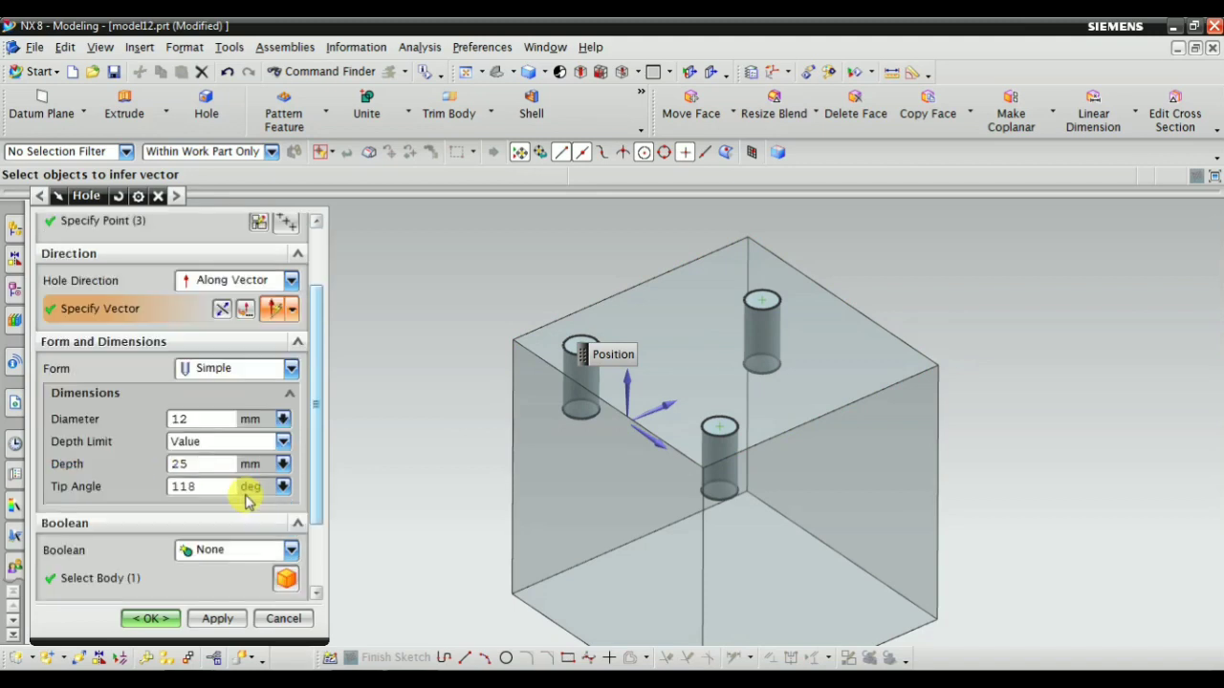
left_click(205, 370)
left_click(203, 368)
scroll(202, 354, "up", 2)
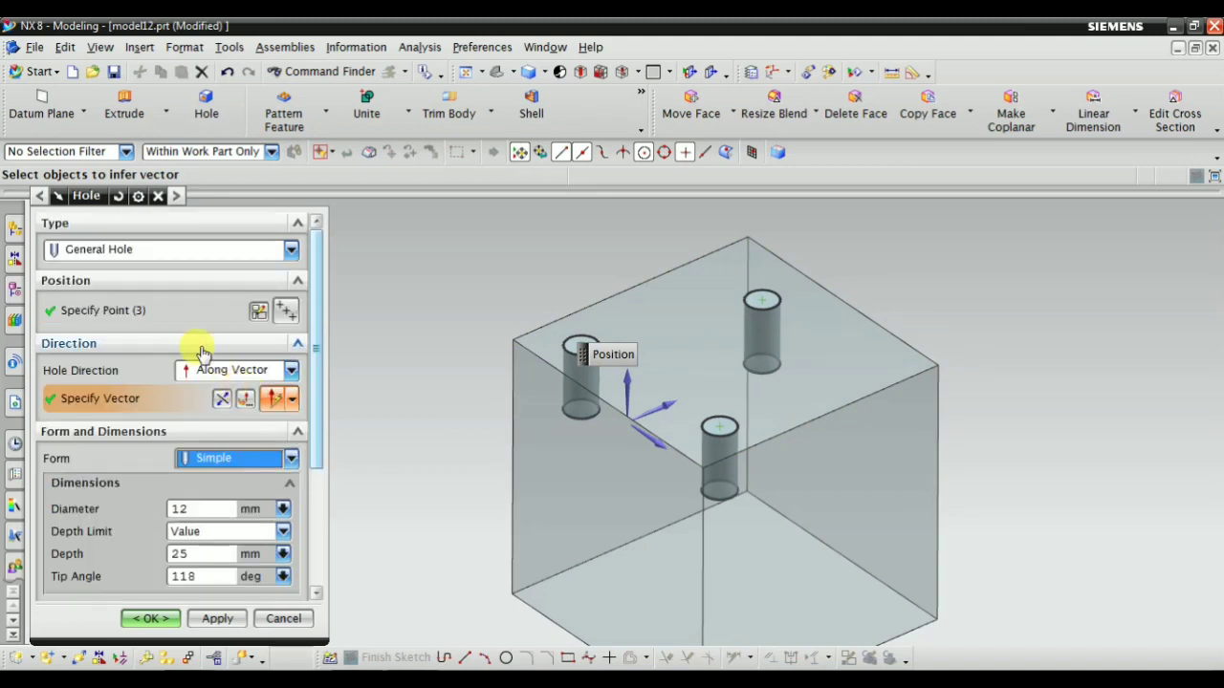
scroll(193, 458, "down", 2)
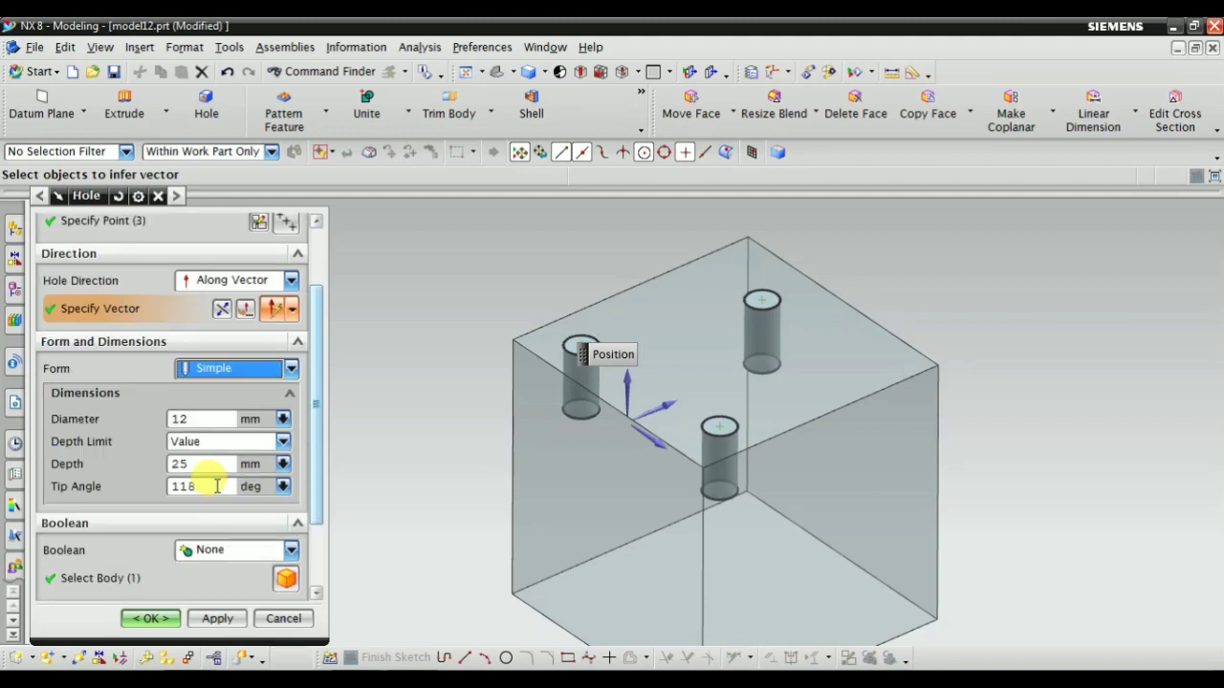
left_click(212, 369)
left_click(215, 392)
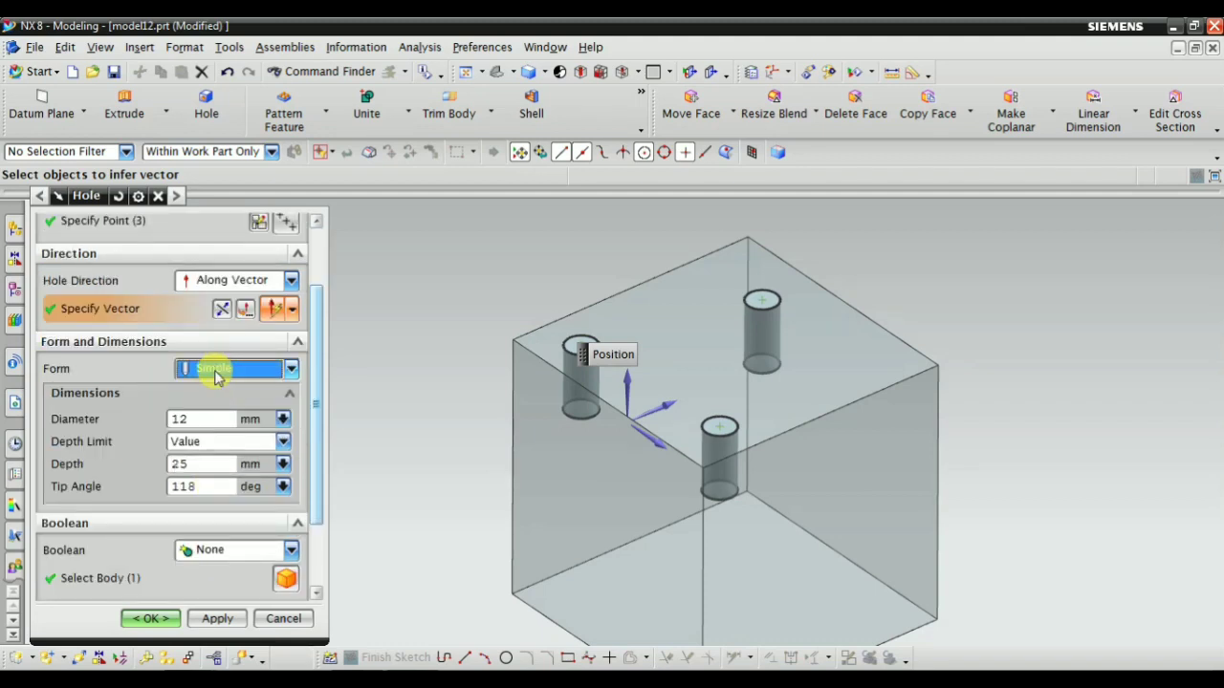
Set the diameter of the three simple holes to 20 mm
left_click(193, 421)
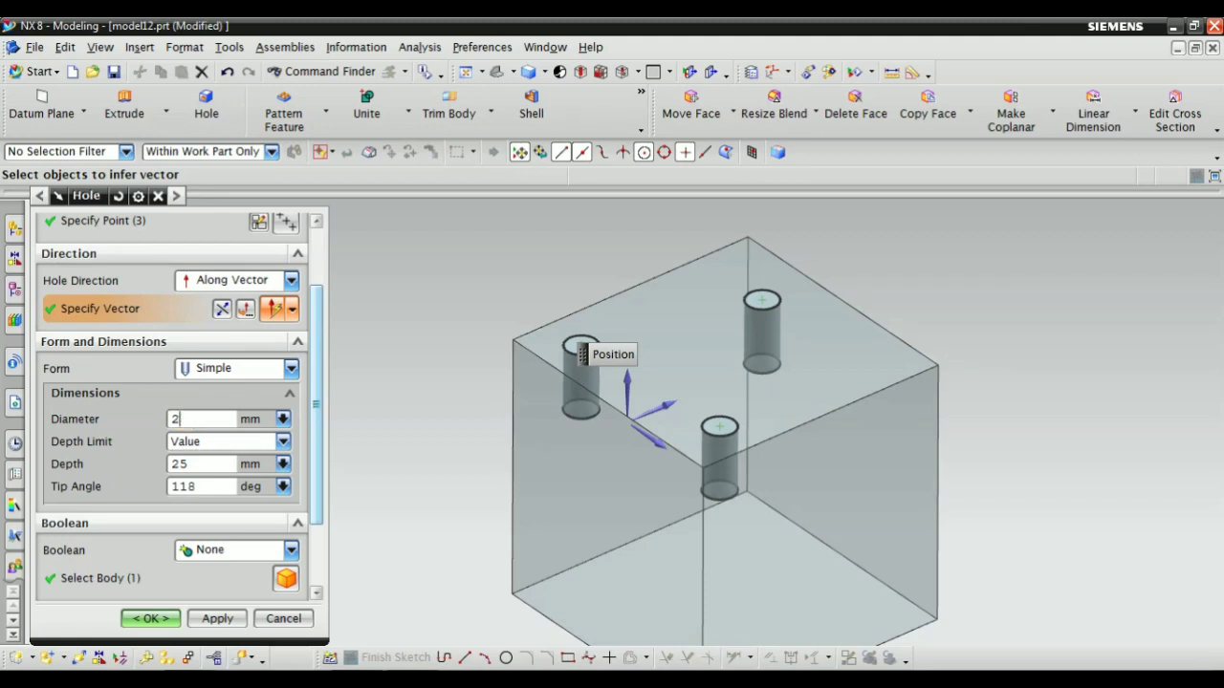
type("20")
key("Return")
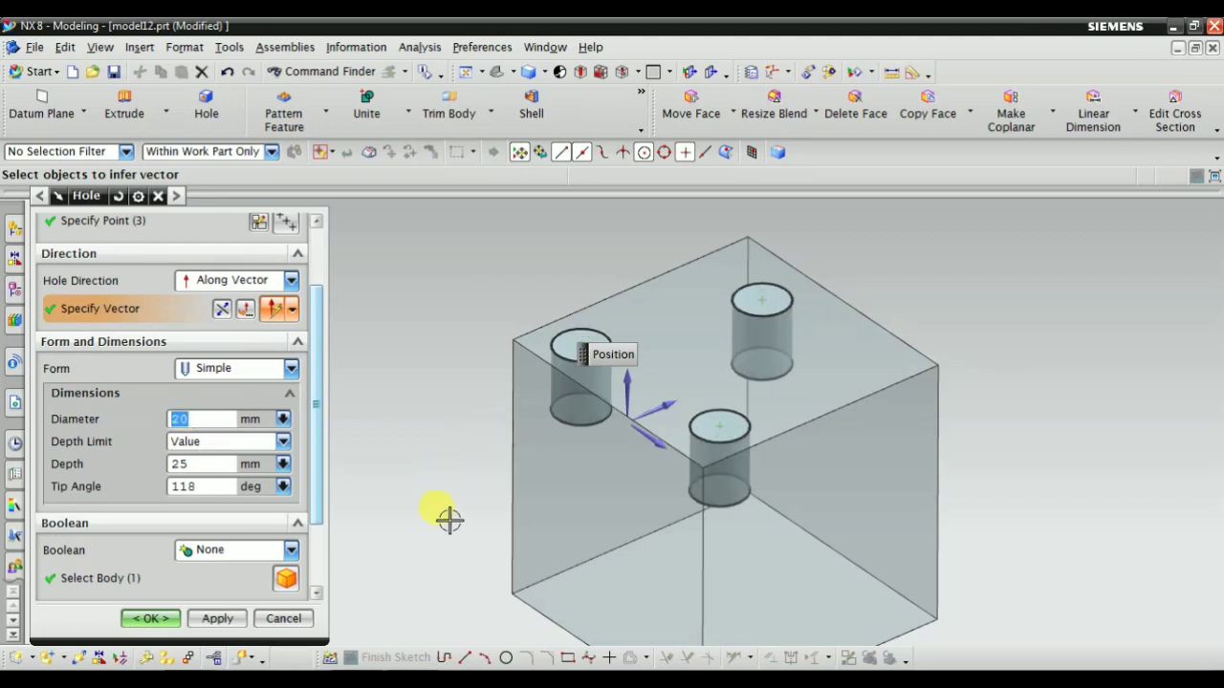
middle_click_drag(450, 519, 468, 440)
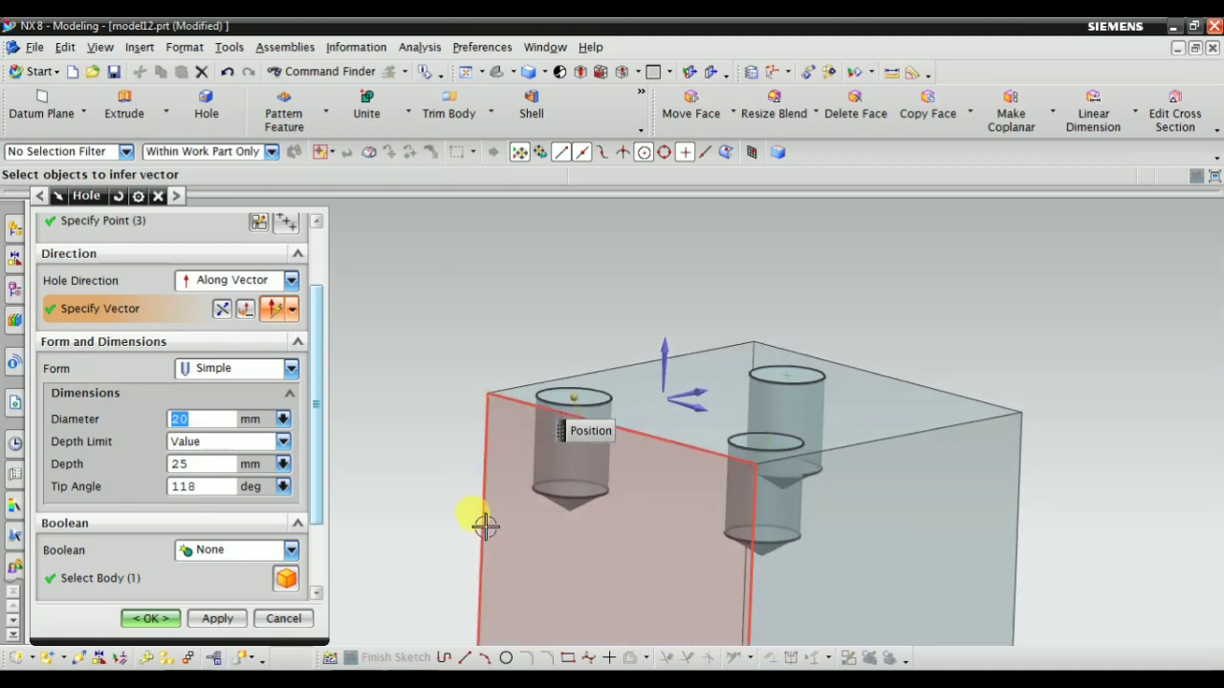
Try the Until Selected, Until Next and Through Body depth limits on the holes and return the depth limit to Value
left_click(205, 440)
left_click(212, 441)
left_click(225, 442)
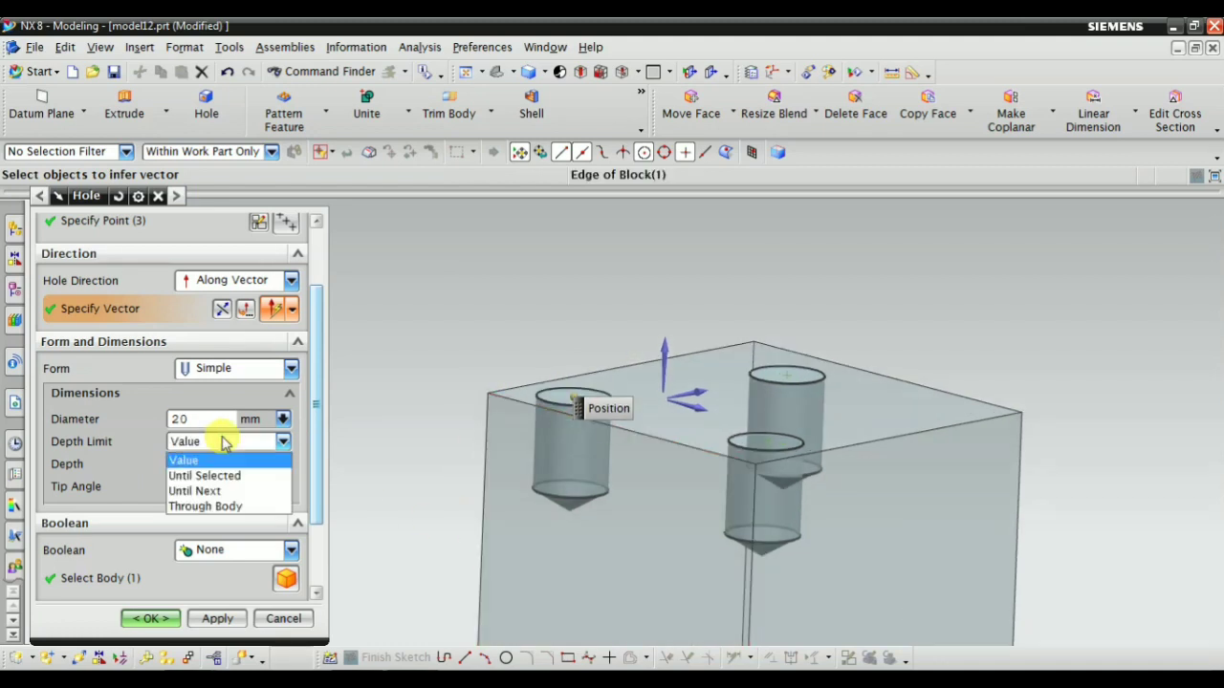
left_click(208, 475)
left_click(232, 441)
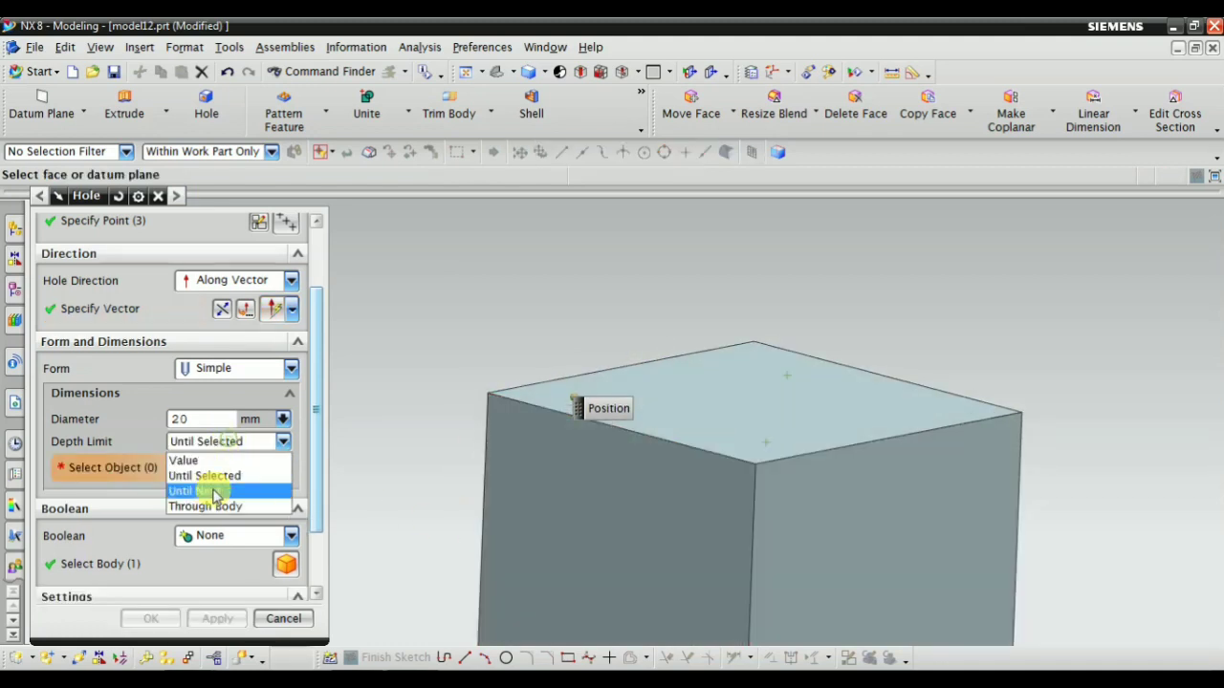
left_click(211, 490)
left_click(225, 443)
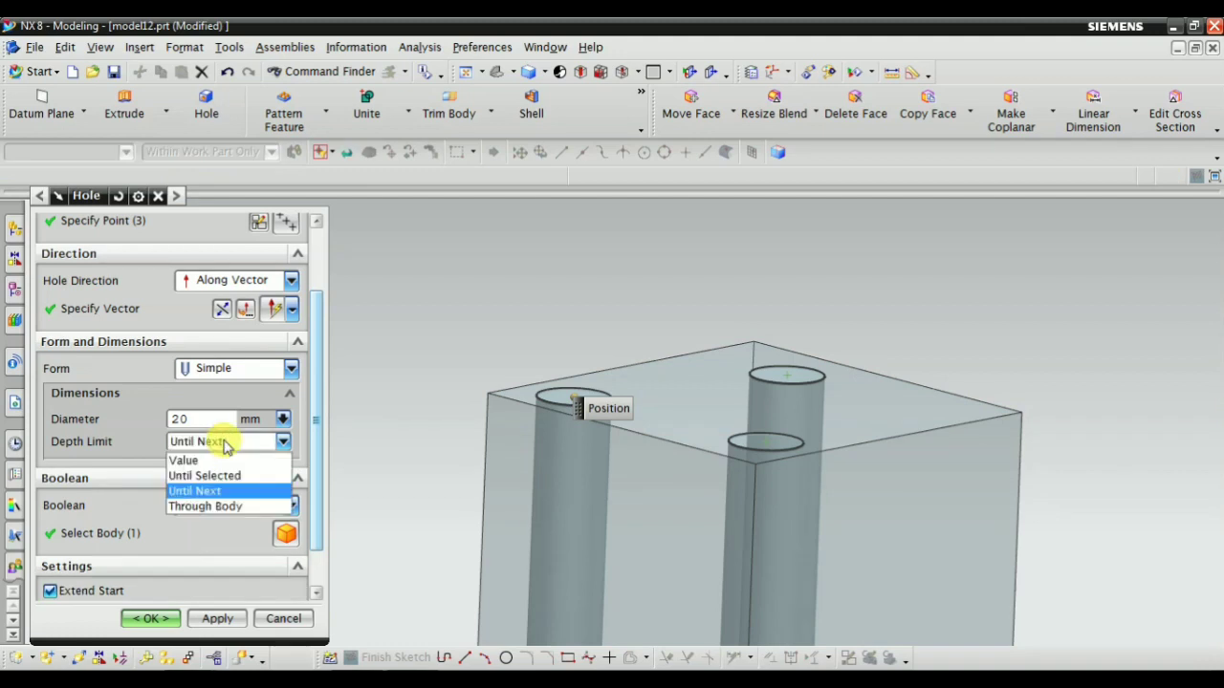
left_click(225, 443)
left_click(222, 442)
left_click(205, 506)
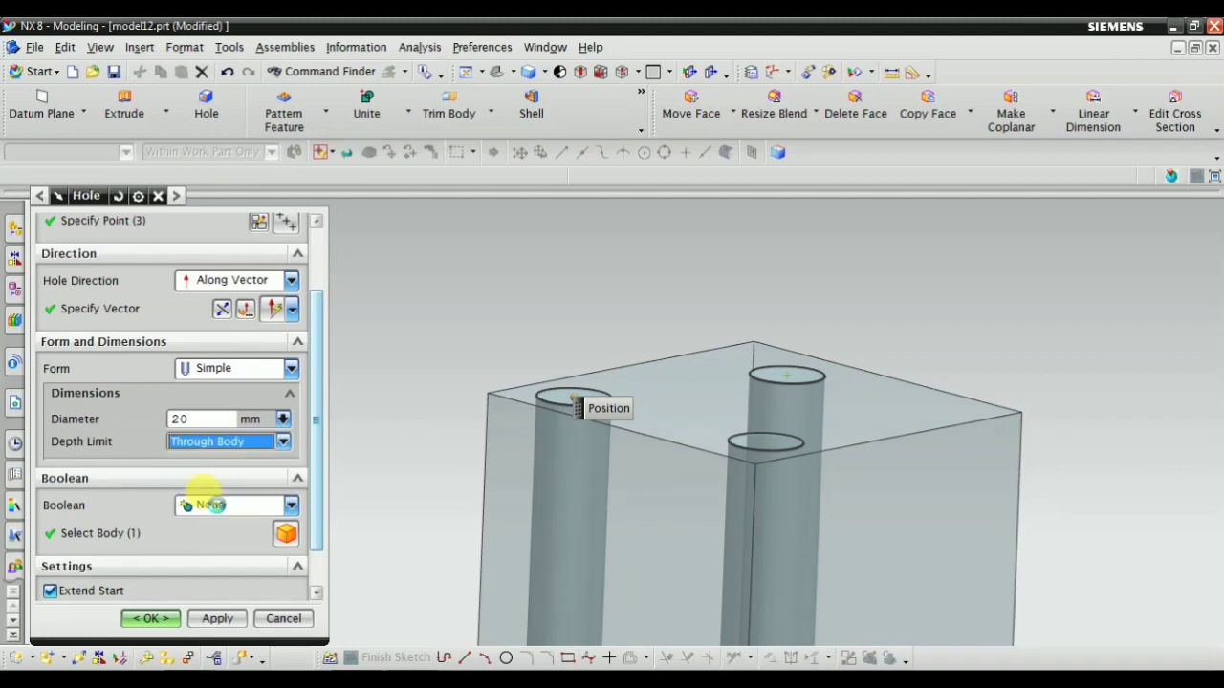
left_click(230, 442)
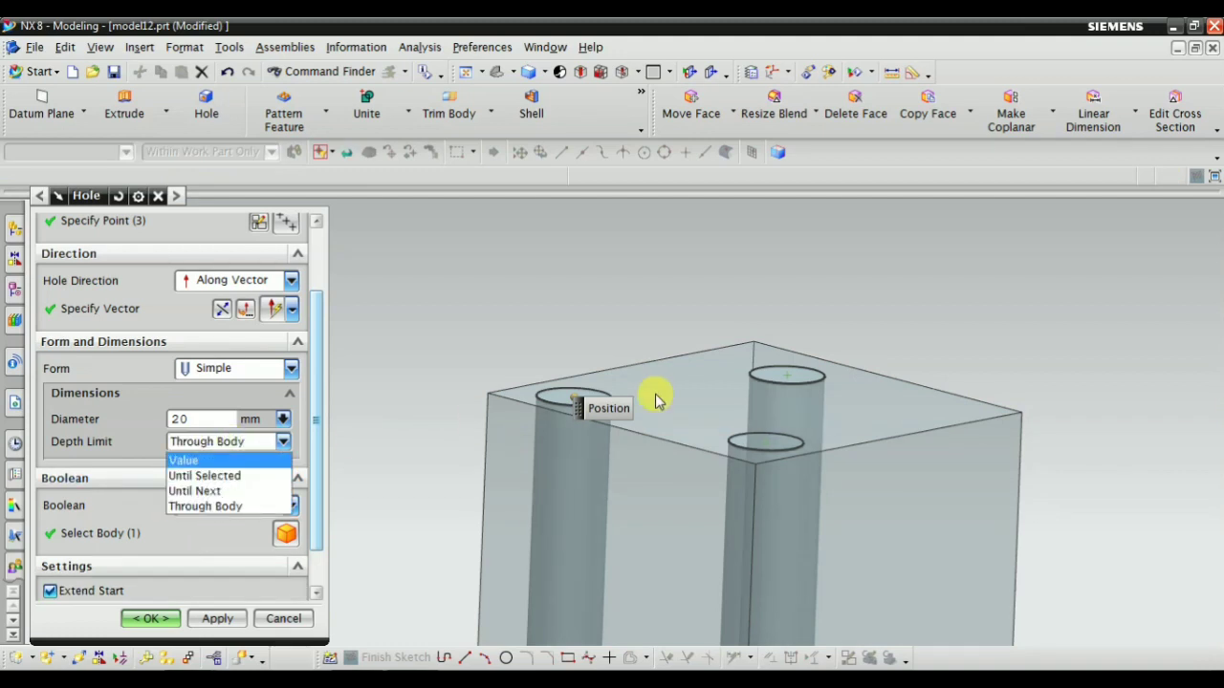
left_click(196, 462)
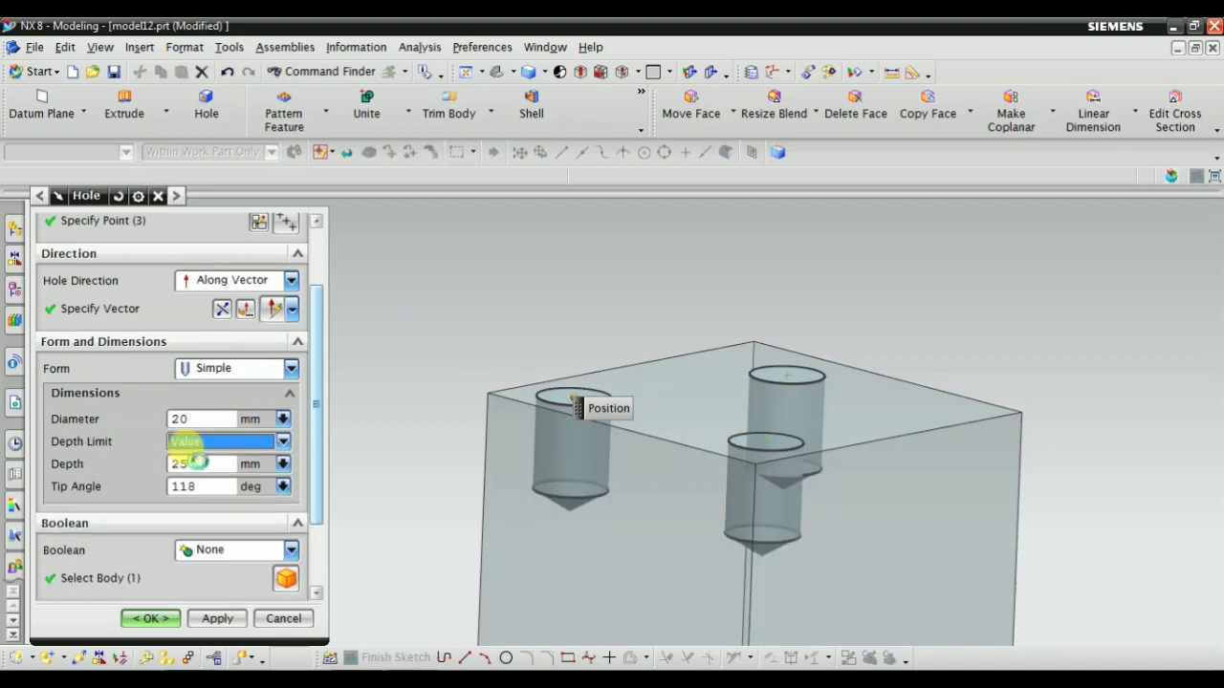
Set the depth of the three holes to 40 mm
middle_click_drag(443, 396, 437, 415)
left_click(199, 460)
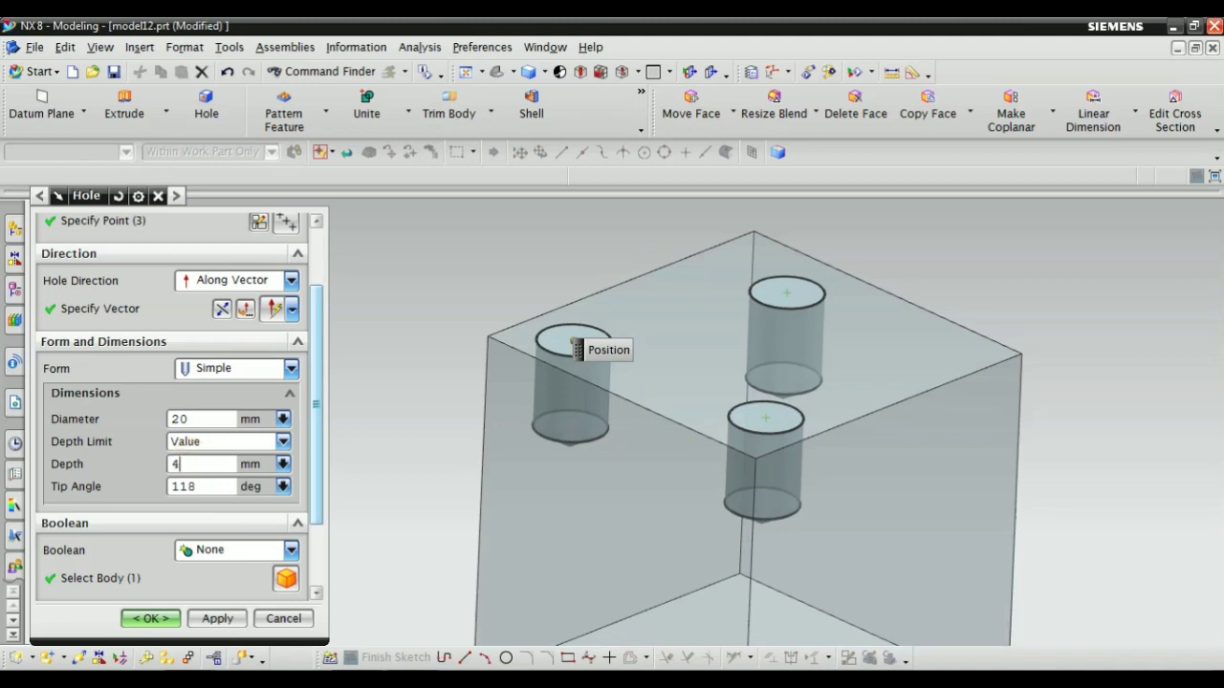
key("Return")
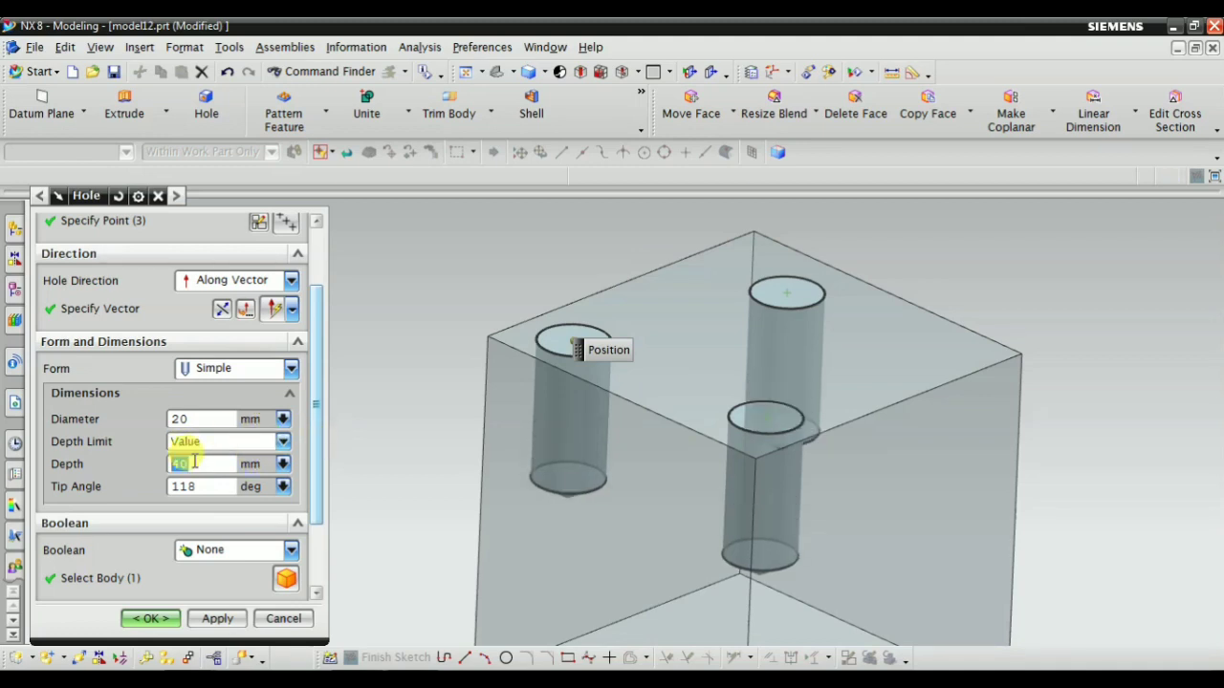
Examine the conical tips of the previewed holes together with the Tip Angle setting
left_click(191, 487)
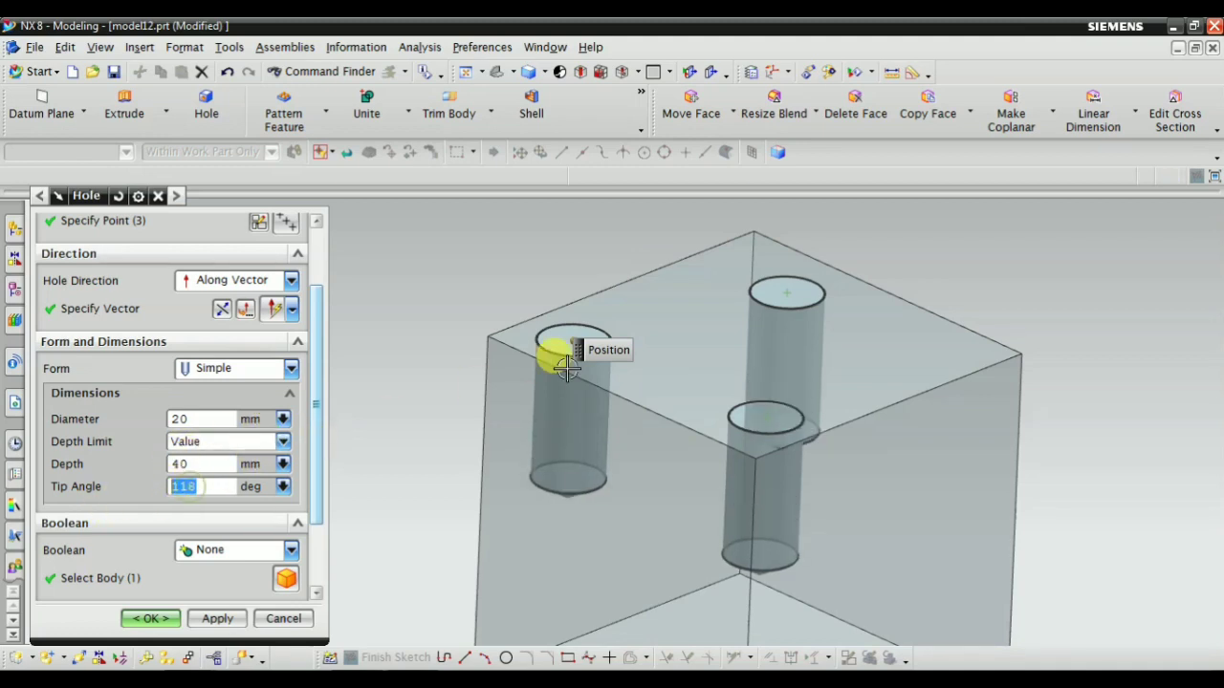
middle_click_drag(554, 347, 592, 423)
scroll(591, 423, "up", 1)
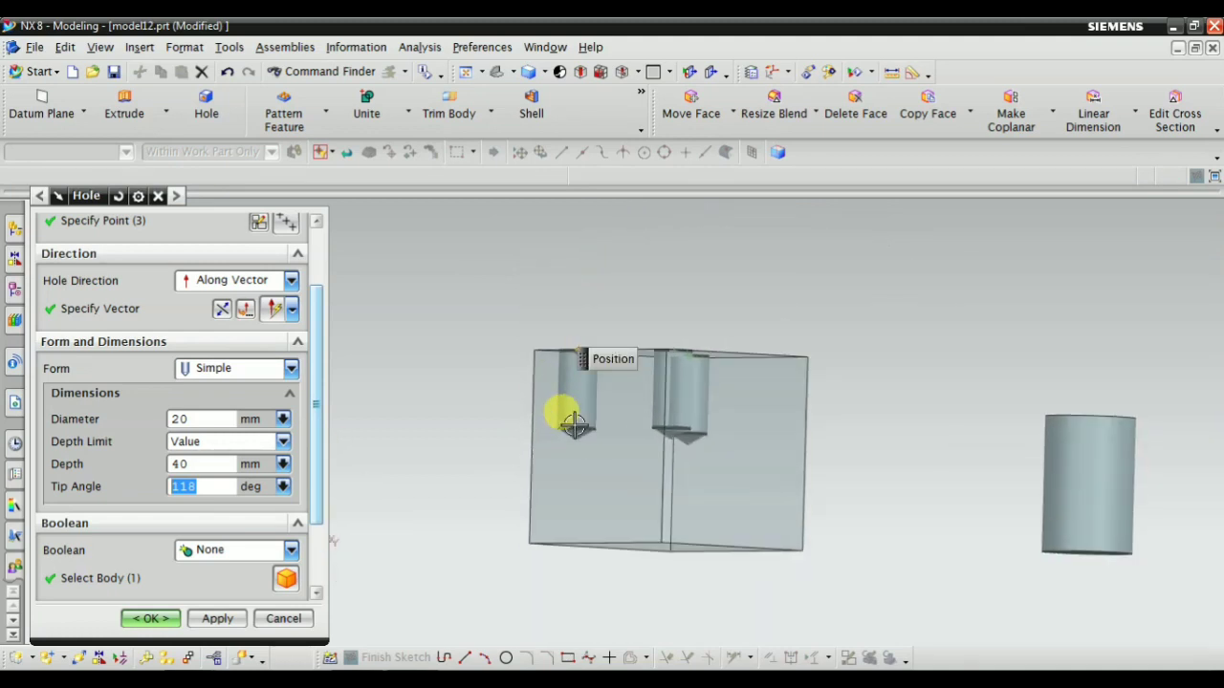
scroll(574, 423, "up", 4)
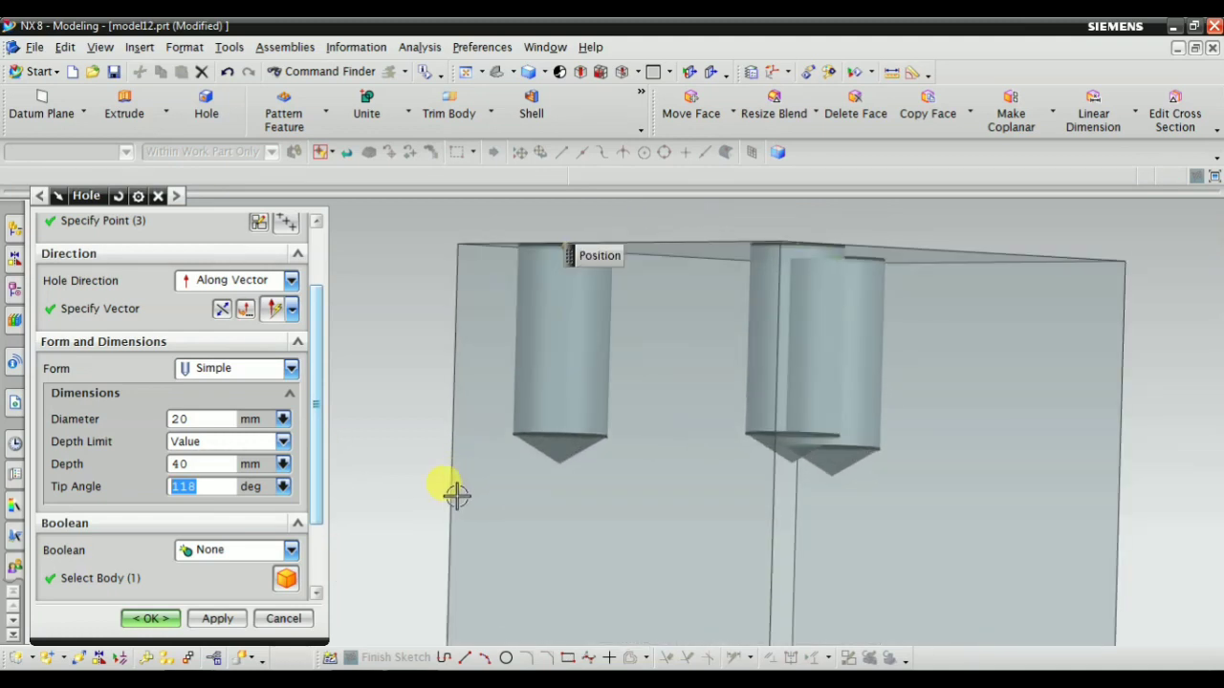
scroll(546, 459, "down", 4)
middle_click_drag(587, 410, 614, 470)
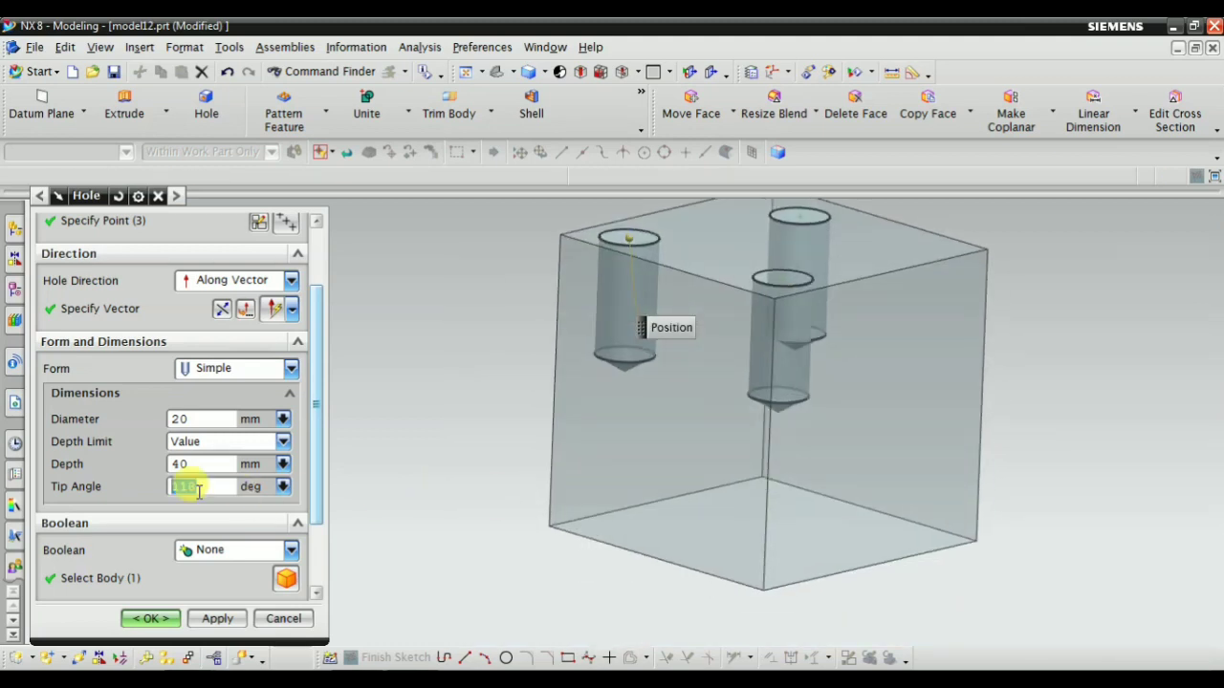
double_click(198, 490)
scroll(254, 500, "down", 3)
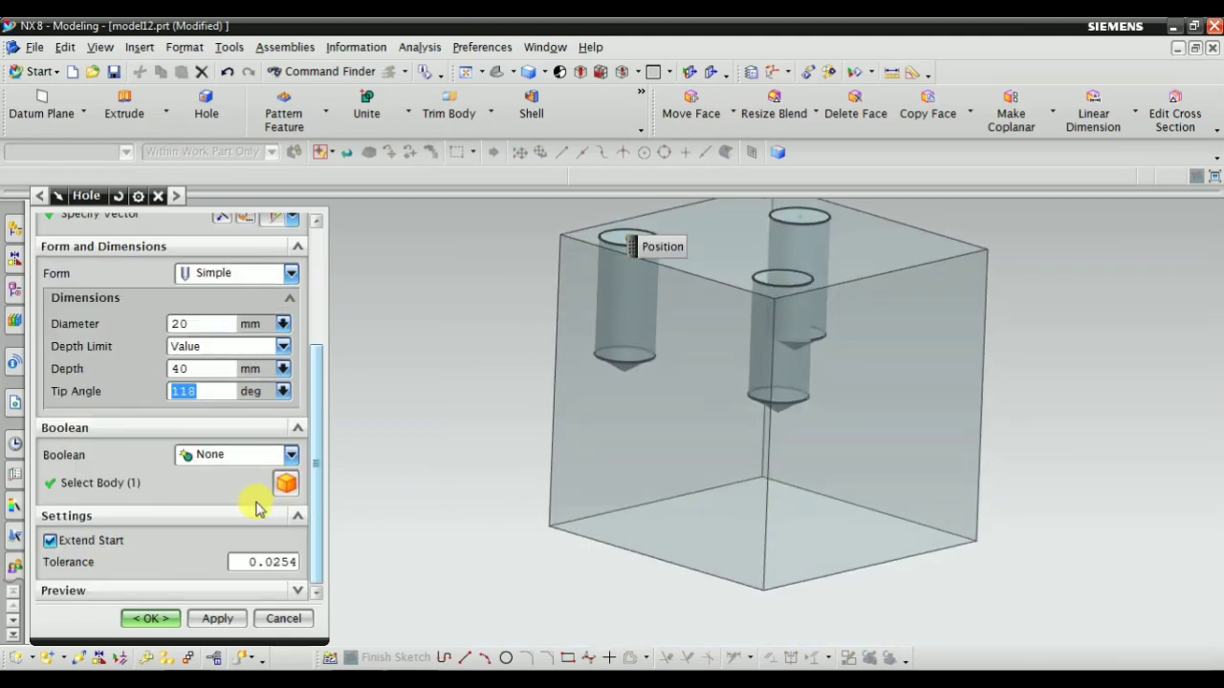
Compare the Boolean options for the holes and choose Subtract with the block as the target body
left_click(220, 455)
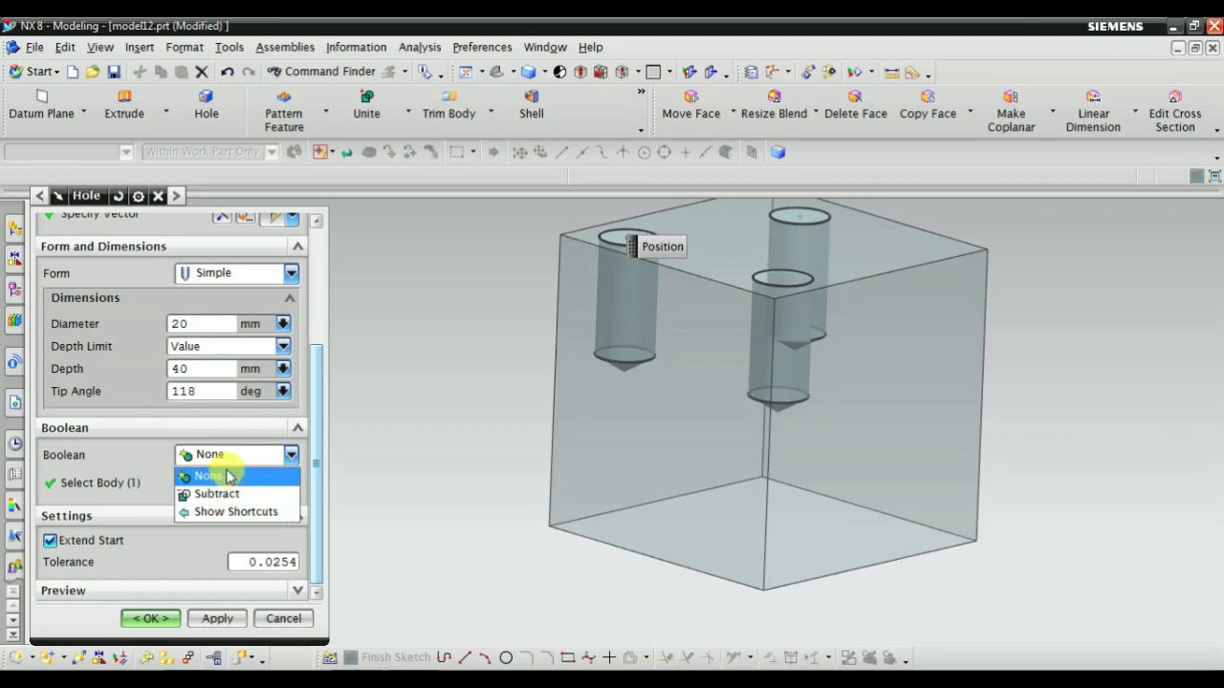
left_click(215, 475)
middle_click_drag(478, 363, 442, 378)
scroll(443, 378, "down", 2)
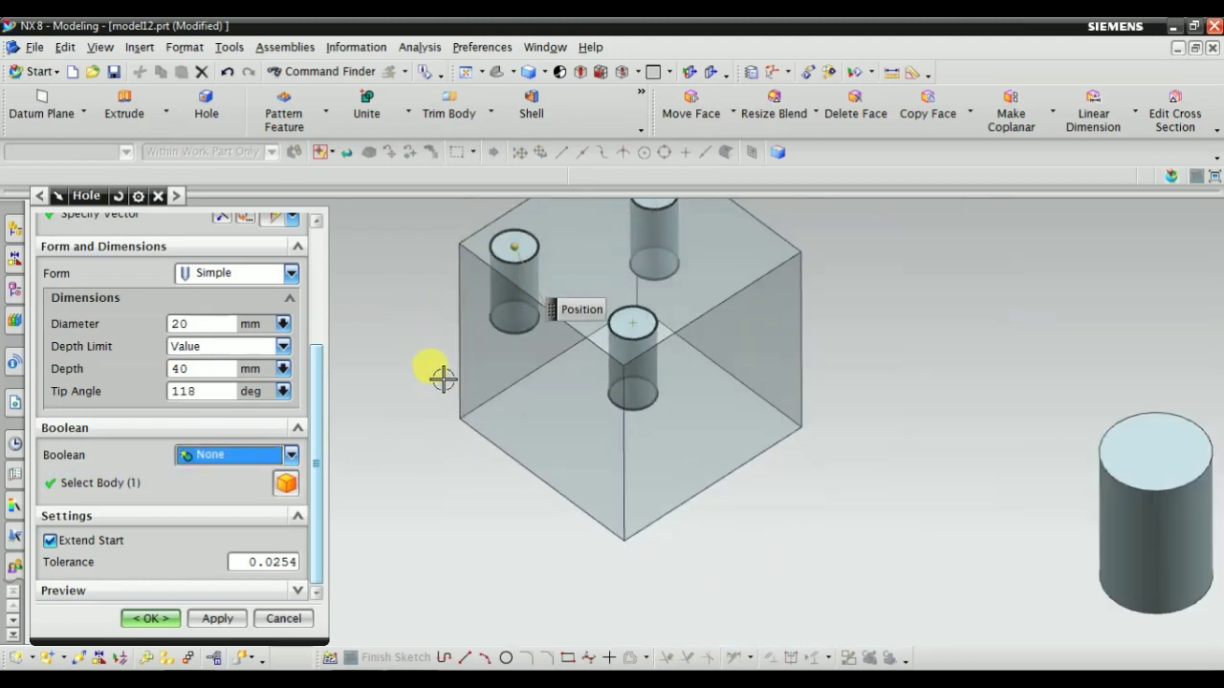
scroll(469, 309, "up", 3)
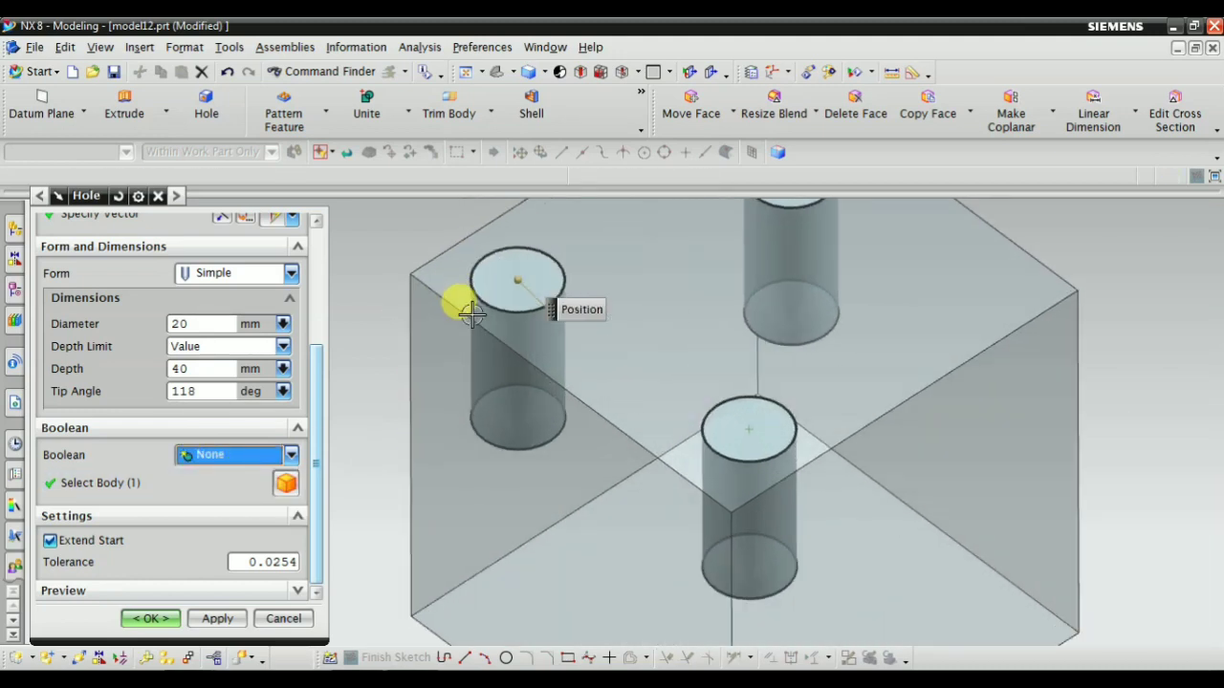
left_click(227, 457)
left_click(253, 495)
key("End")
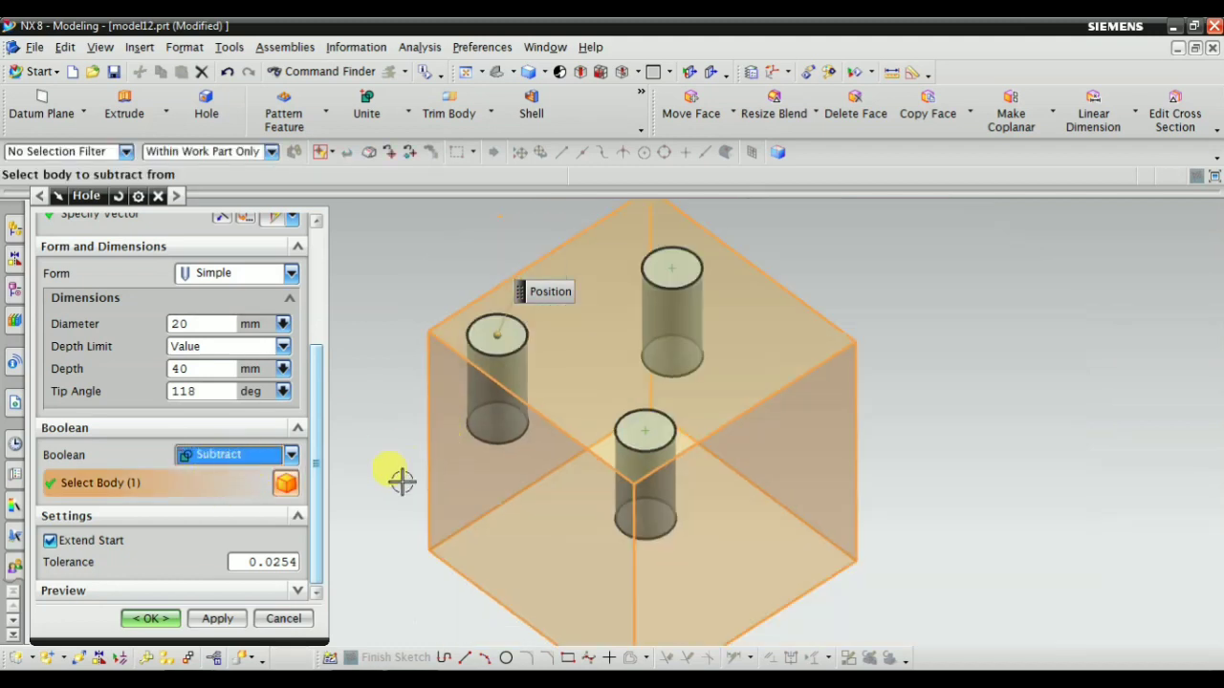
scroll(516, 459, "down", 2)
scroll(445, 489, "up", 2)
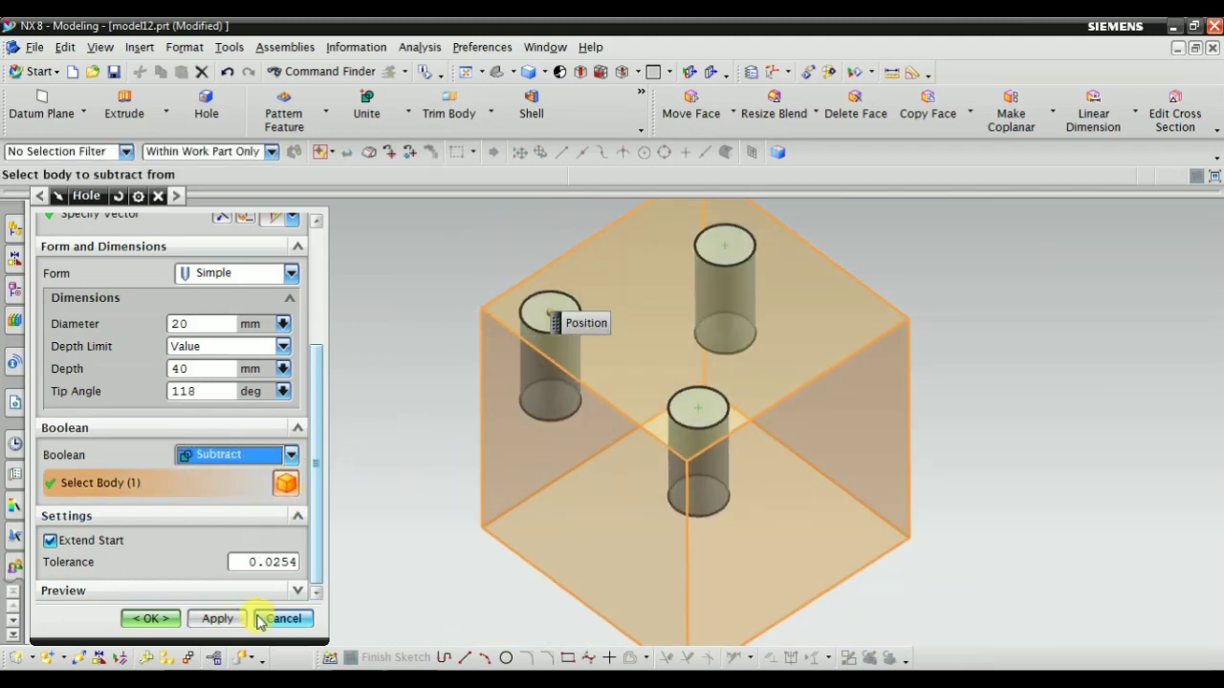
Show the result of the three subtracted holes and apply the feature to the block
left_click(283, 590)
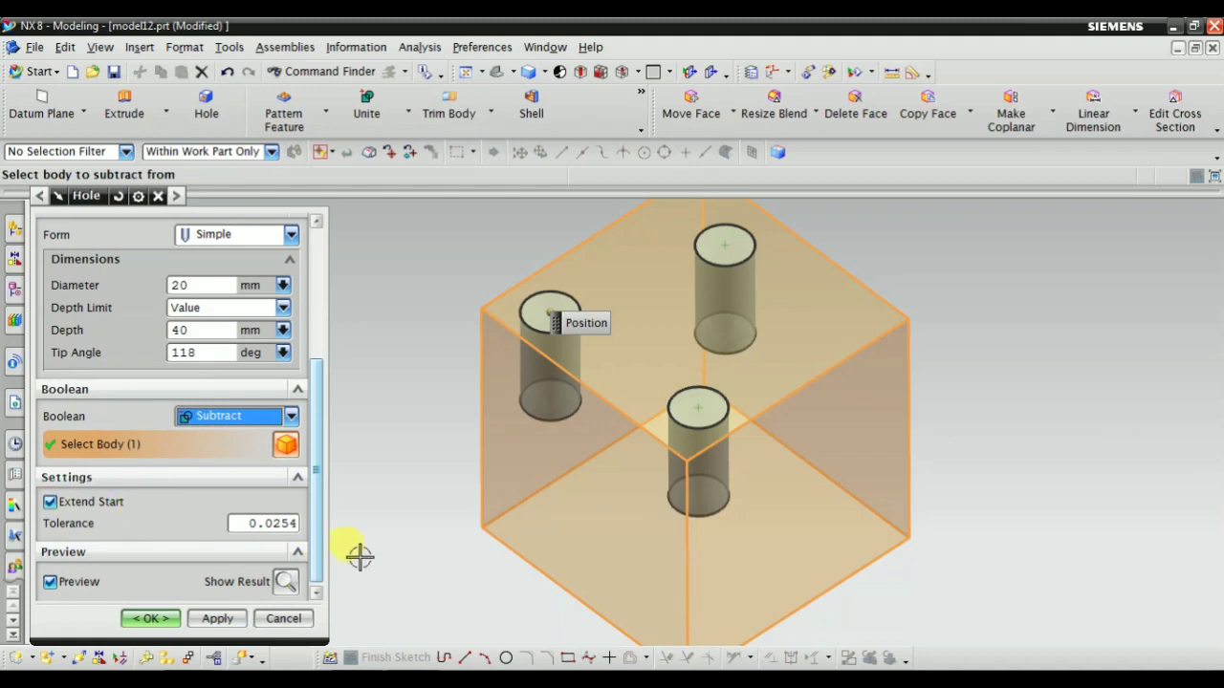
left_click(287, 582)
middle_click_drag(437, 459, 465, 464)
left_click(217, 619)
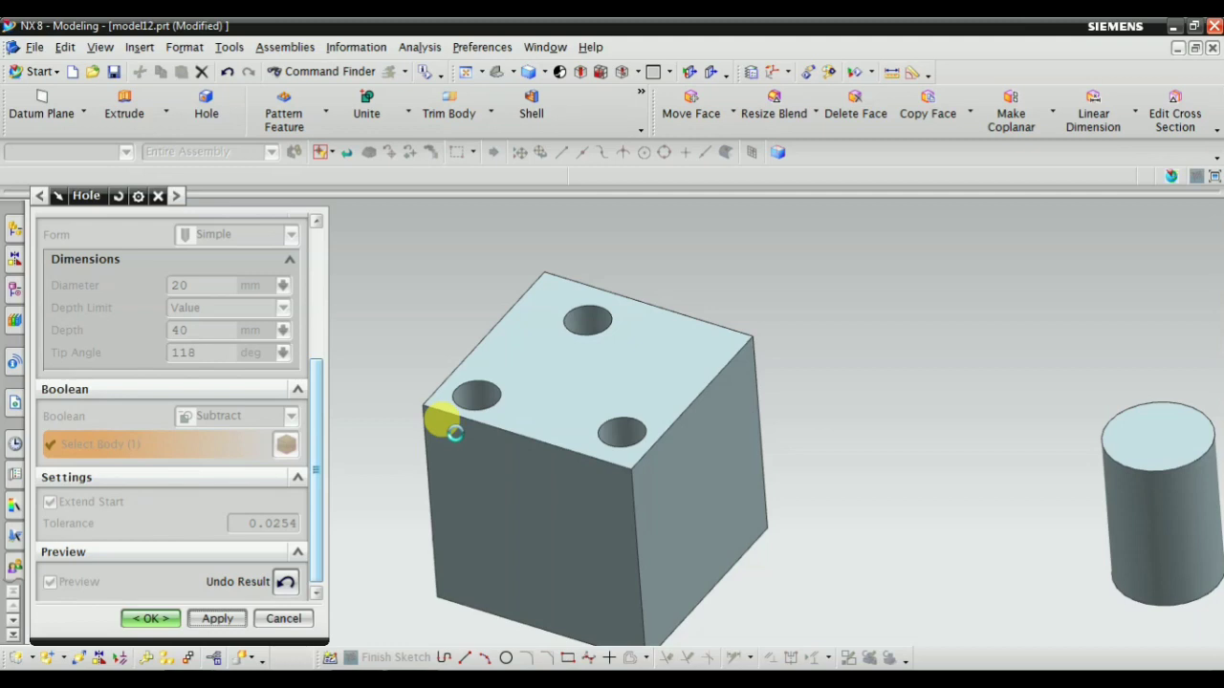
scroll(393, 437, "down", 1)
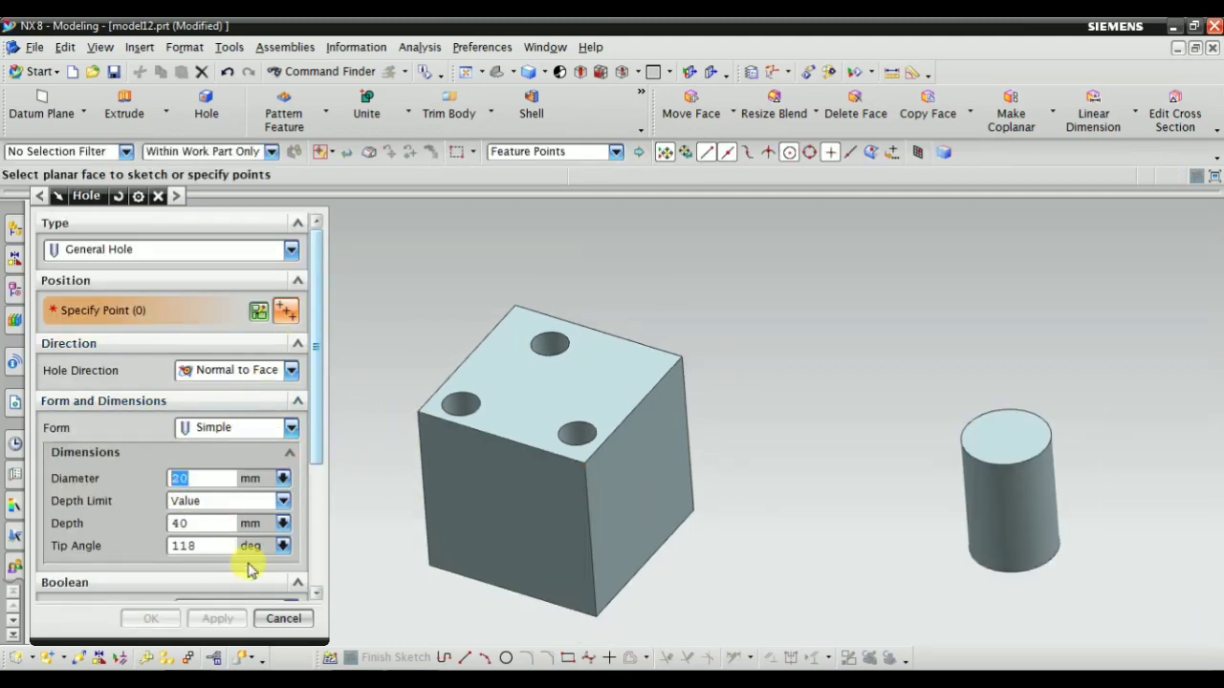
scroll(696, 361, "up", 1)
scroll(73, 343, "down", 1)
scroll(182, 347, "up", 1)
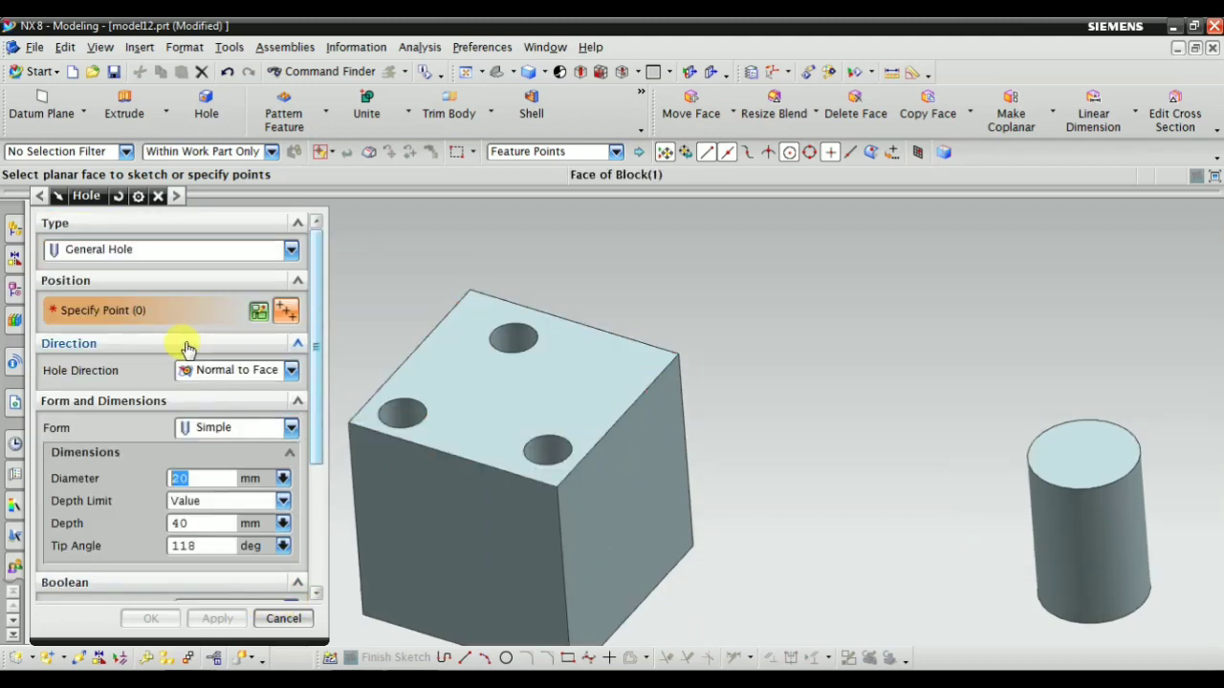
Review the available hole forms and keep Simple for the new hole
left_click(228, 428)
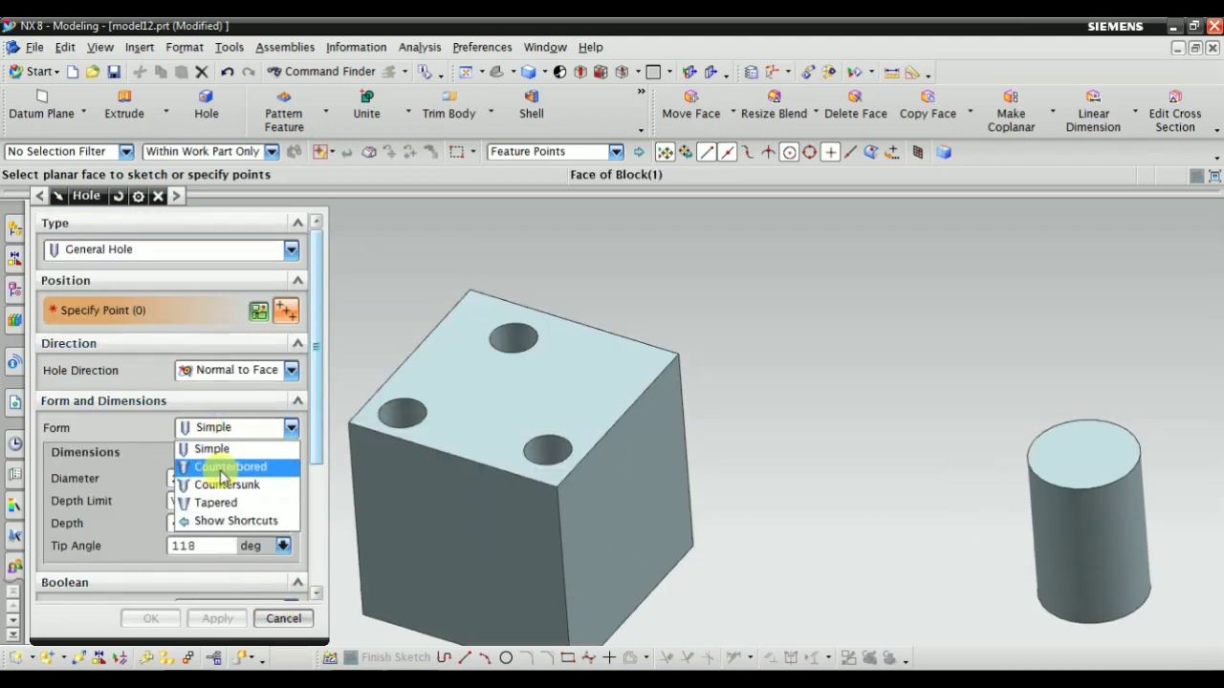
left_click(92, 374)
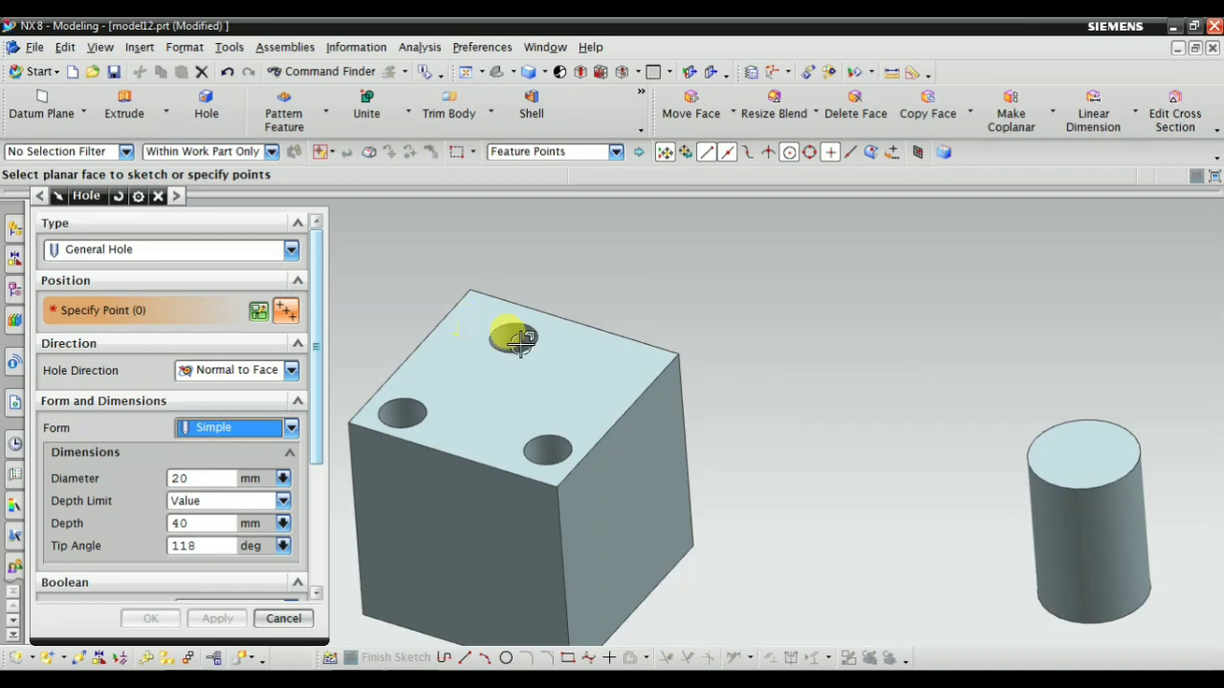
scroll(396, 319, "down", 3)
scroll(565, 341, "up", 2)
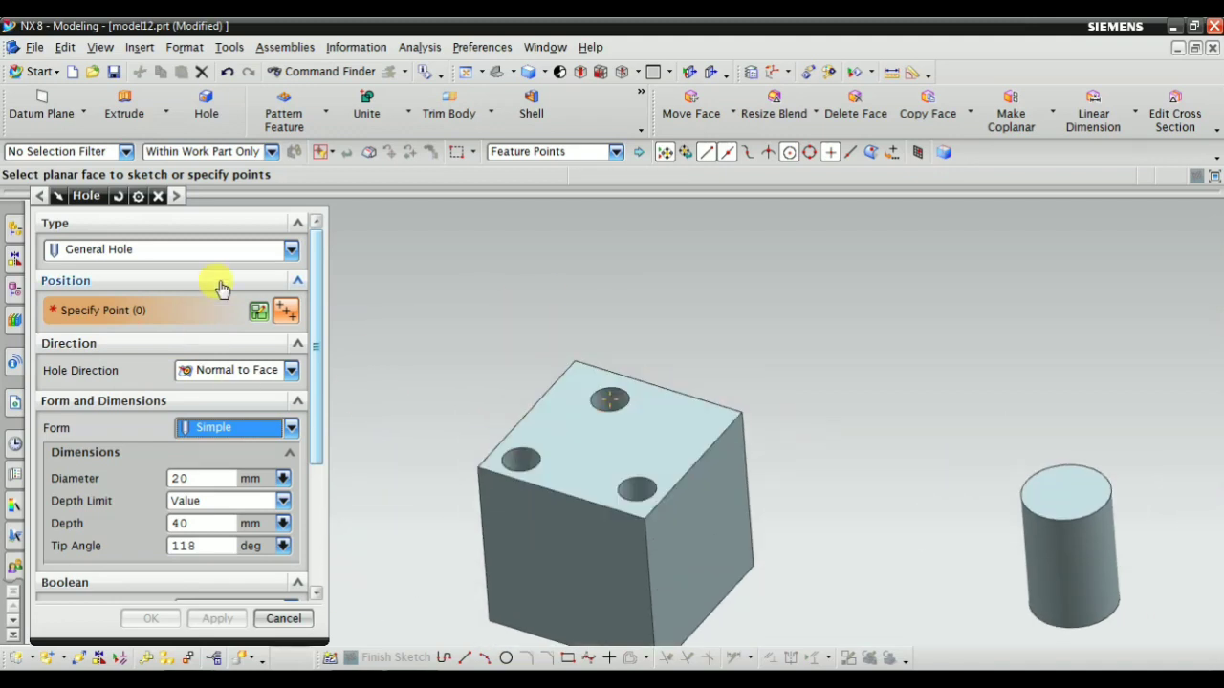
Sketch one hole position point on the block's top face, about 36.7 mm horizontally and 30.6 mm vertically from the sketch origin
left_click(618, 442)
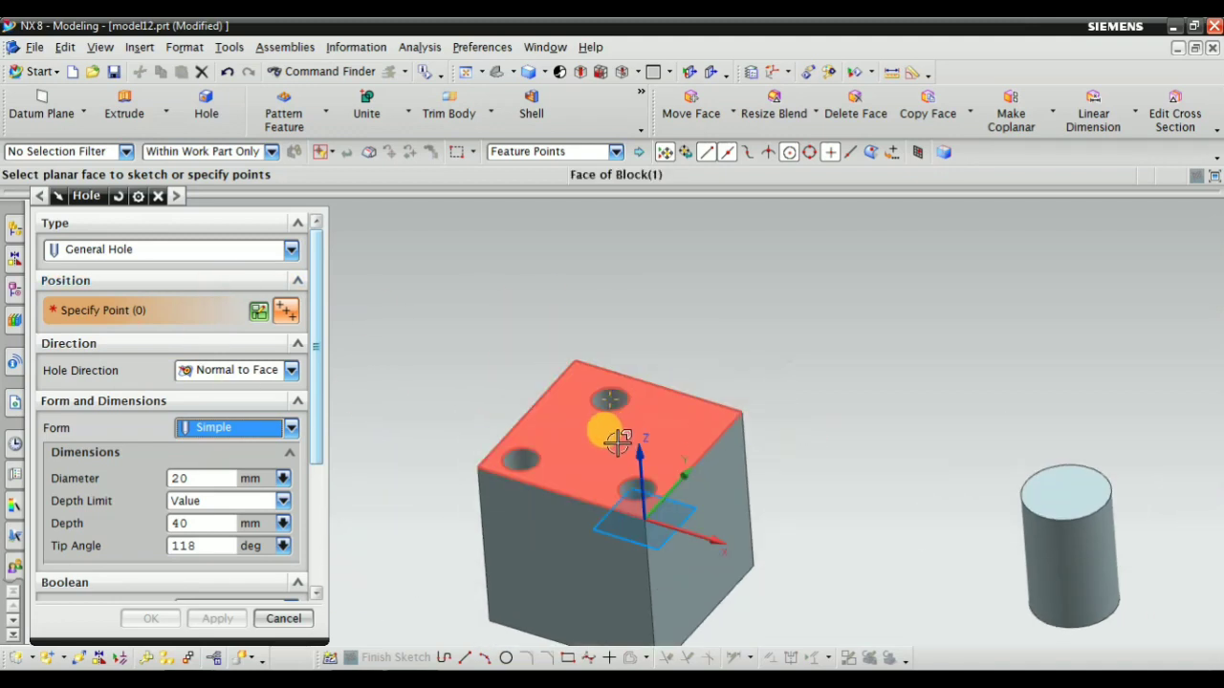
left_click(569, 450)
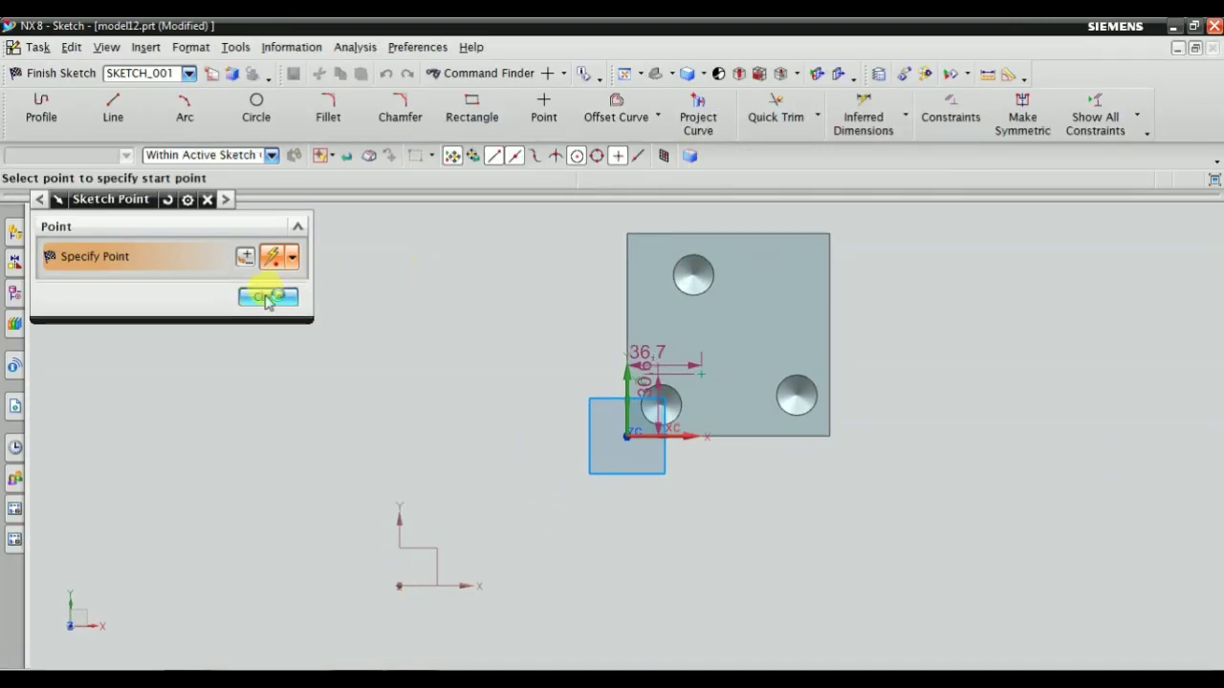
left_click(268, 297)
scroll(735, 383, "up", 5)
scroll(568, 295, "up", 2)
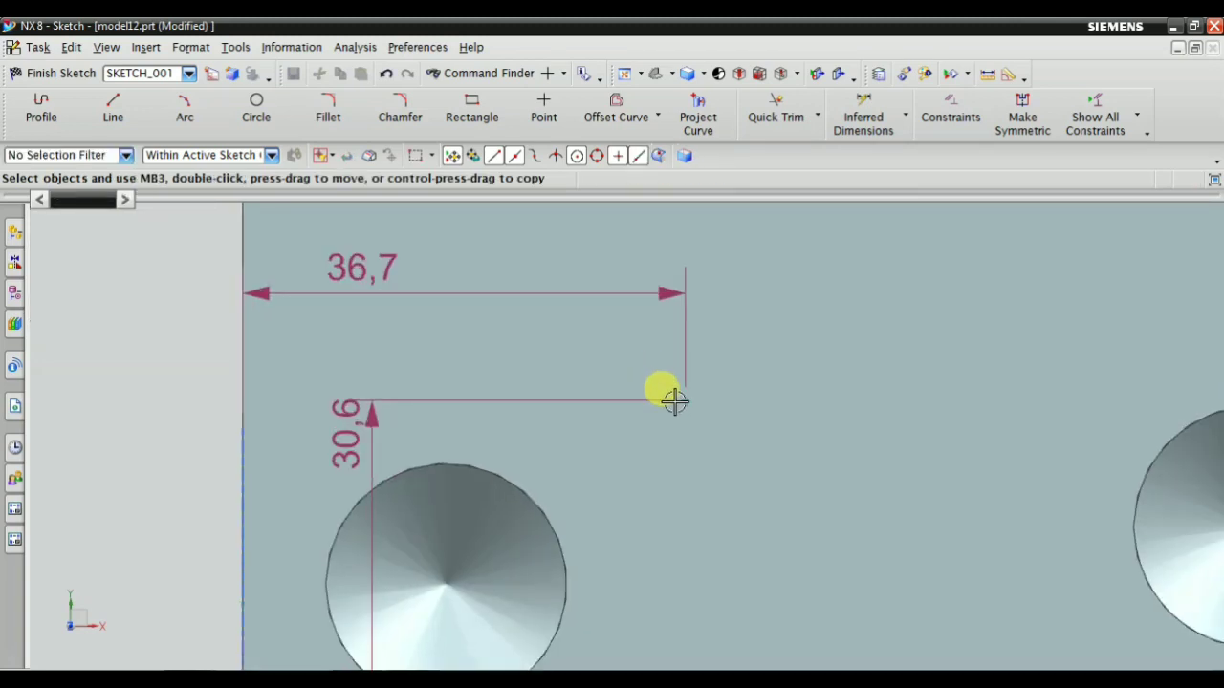
scroll(674, 402, "down", 3)
Move the point's horizontal and vertical dimension labels outside the block's outline and finish the sketch
mouse_move(541, 421)
left_mouse_down()
mouse_move(513, 404)
mouse_move(855, 560)
mouse_move(284, 516)
left_mouse_up()
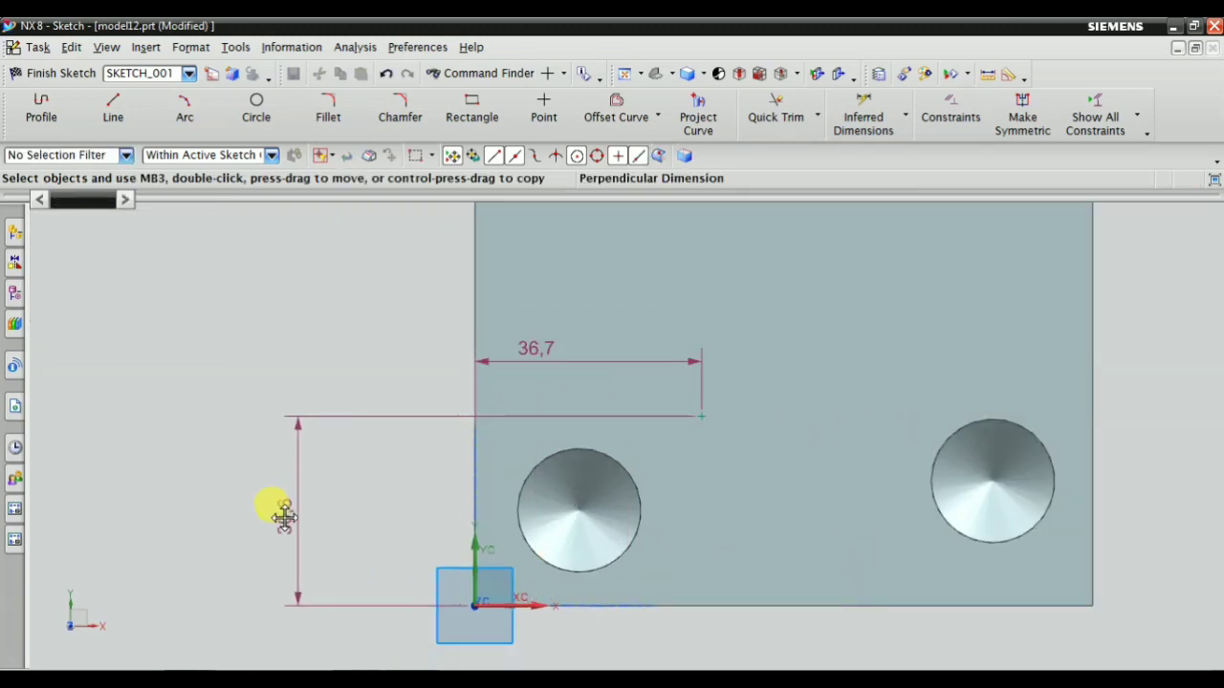
mouse_move(514, 358)
left_mouse_down()
mouse_move(369, 285)
mouse_move(329, 284)
left_mouse_up()
scroll(508, 415, "down", 2)
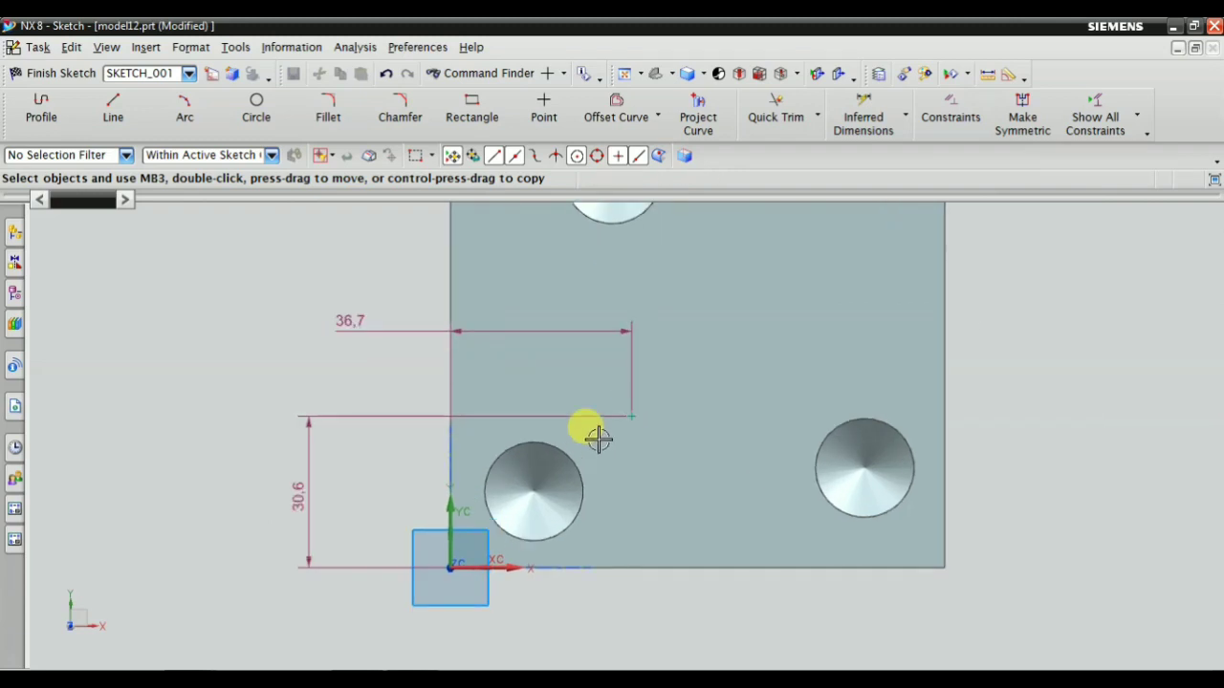
left_click(63, 74)
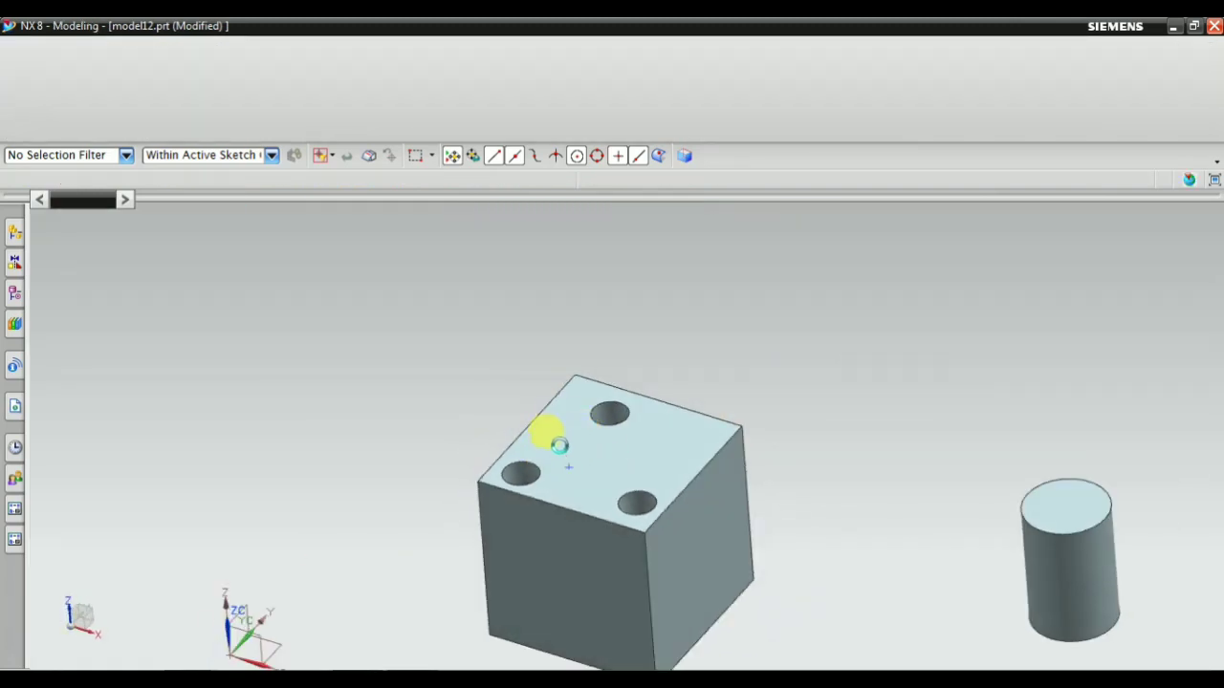
scroll(546, 489, "up", 3)
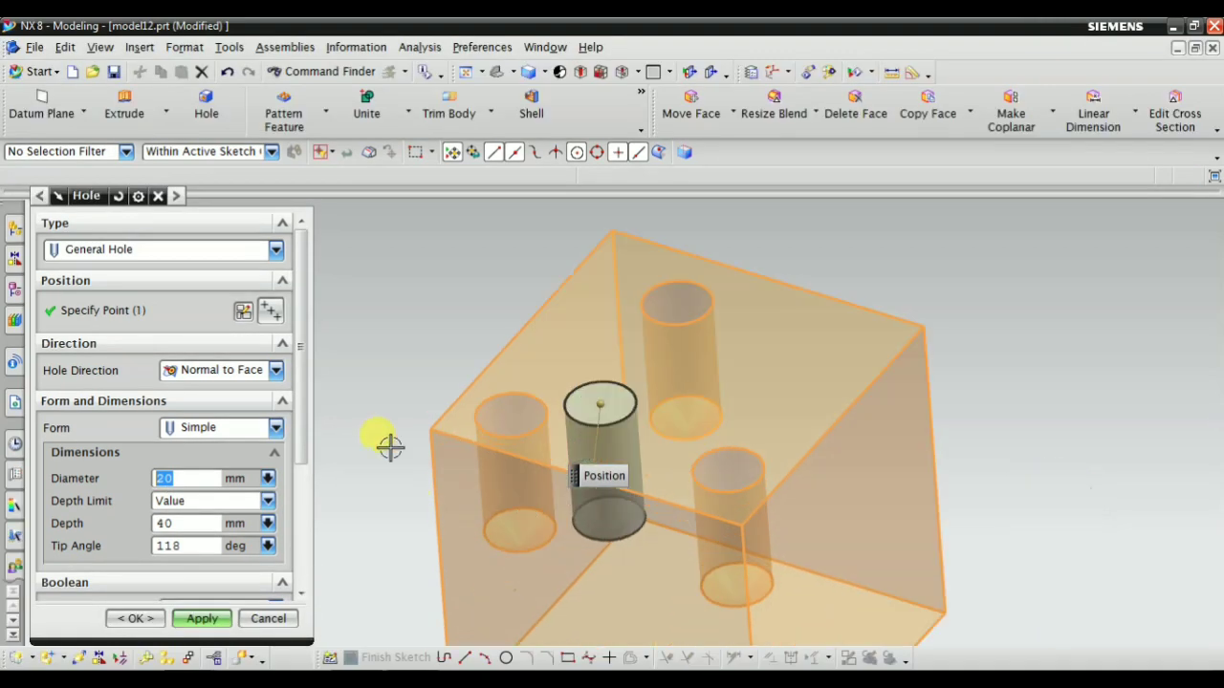
Change the form of the new hole on the block's top face to Counterbored
left_click(203, 430)
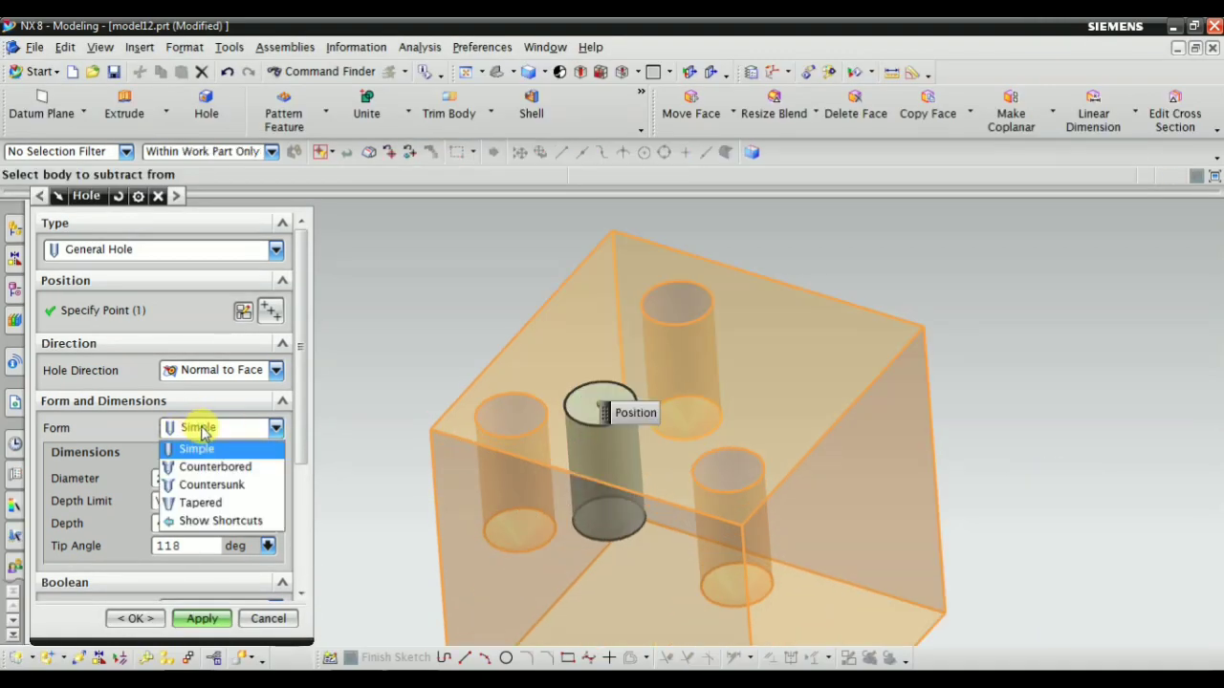
left_click(203, 466)
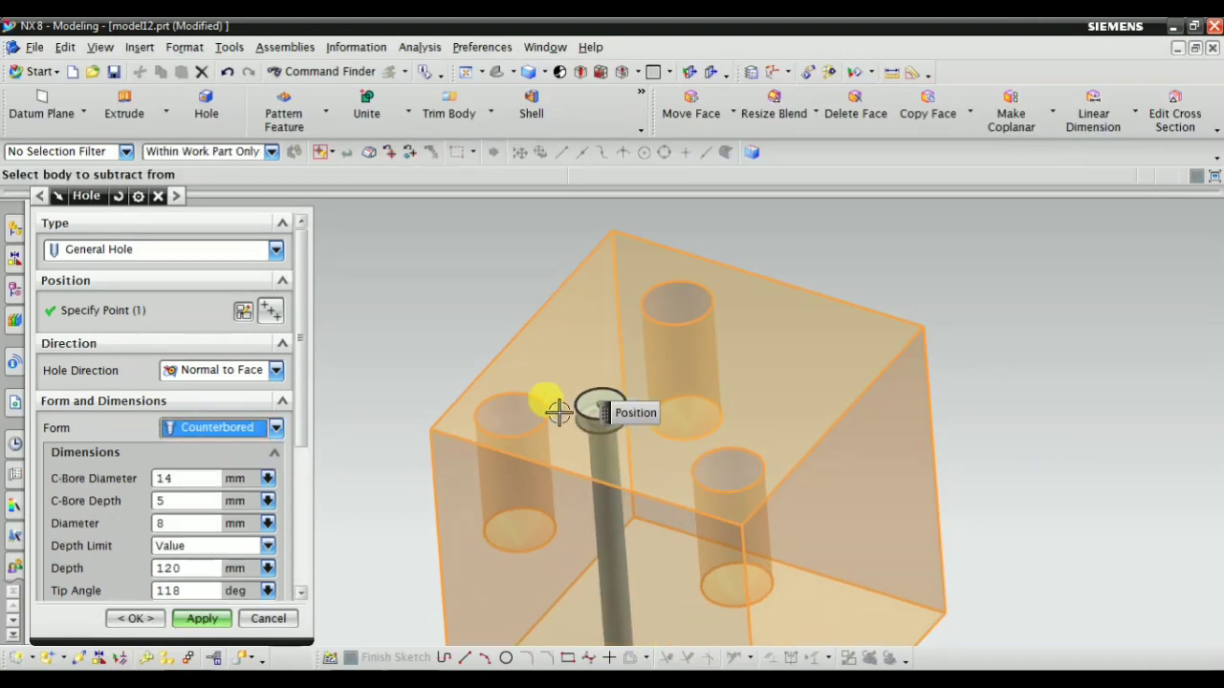
scroll(631, 344, "down", 2)
left_click(210, 428)
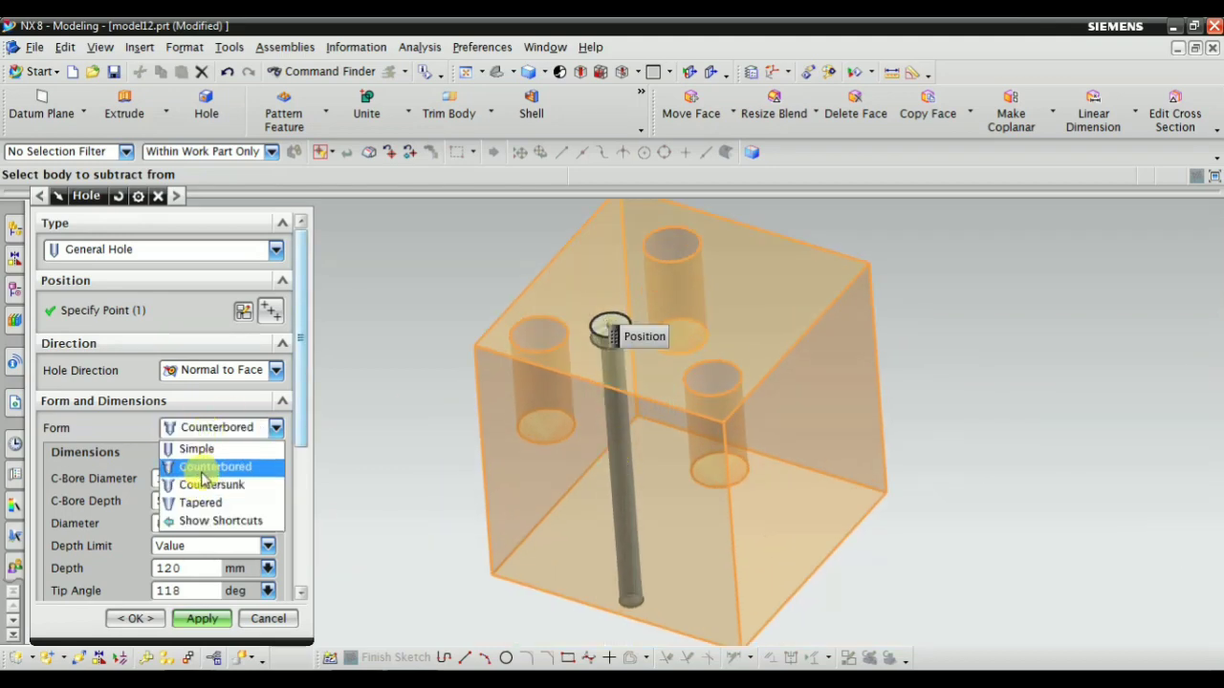
left_click(203, 469)
middle_click_drag(660, 401, 615, 350)
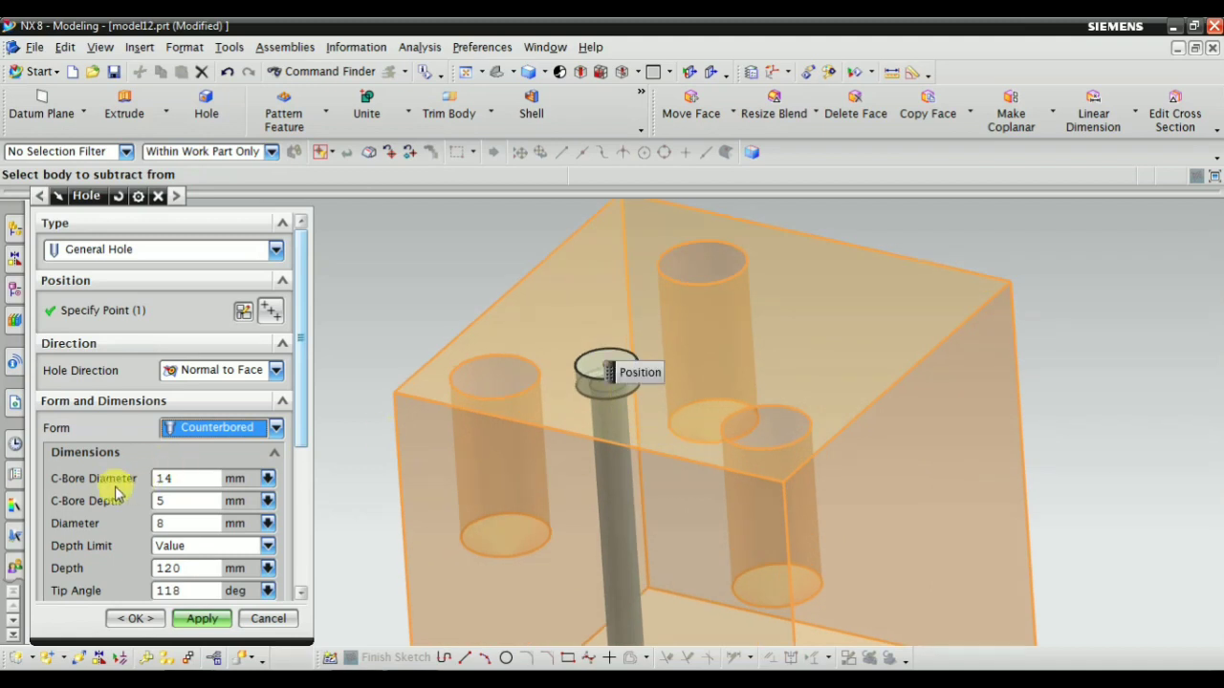
Set the counterbored hole's C-Bore Diameter to 20 mm and its C-Bore Depth to 12 mm
scroll(117, 492, "down", 2)
left_click(190, 388)
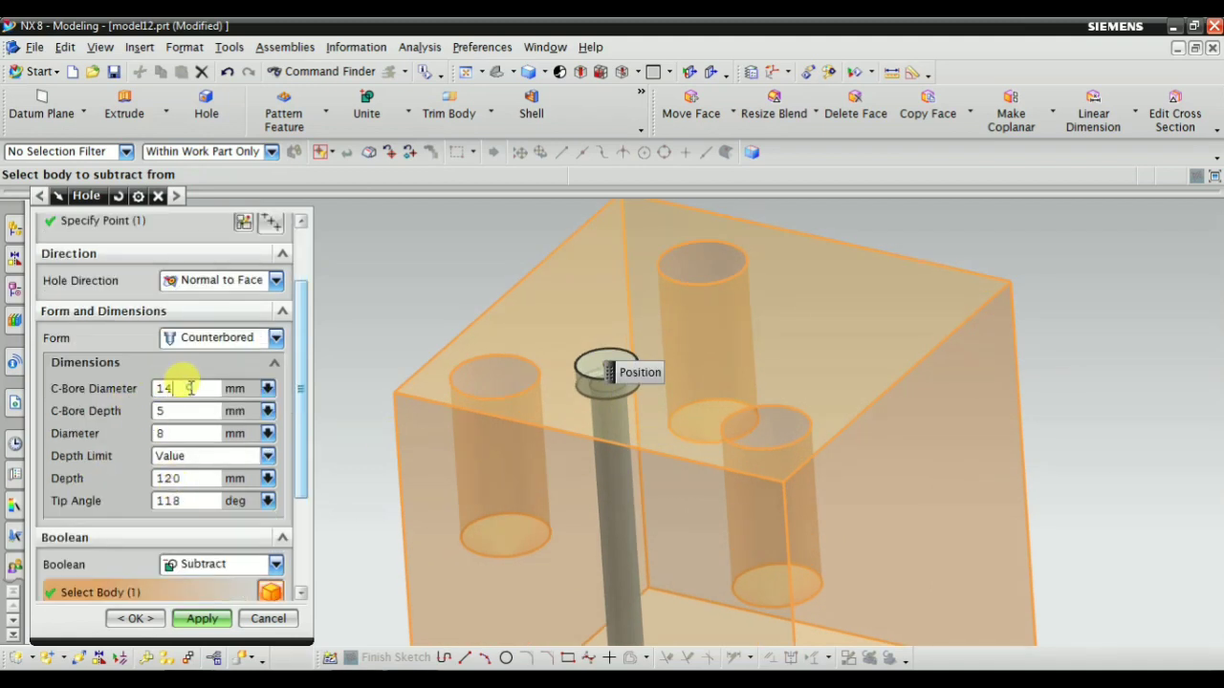
left_click_drag(191, 388, 156, 389)
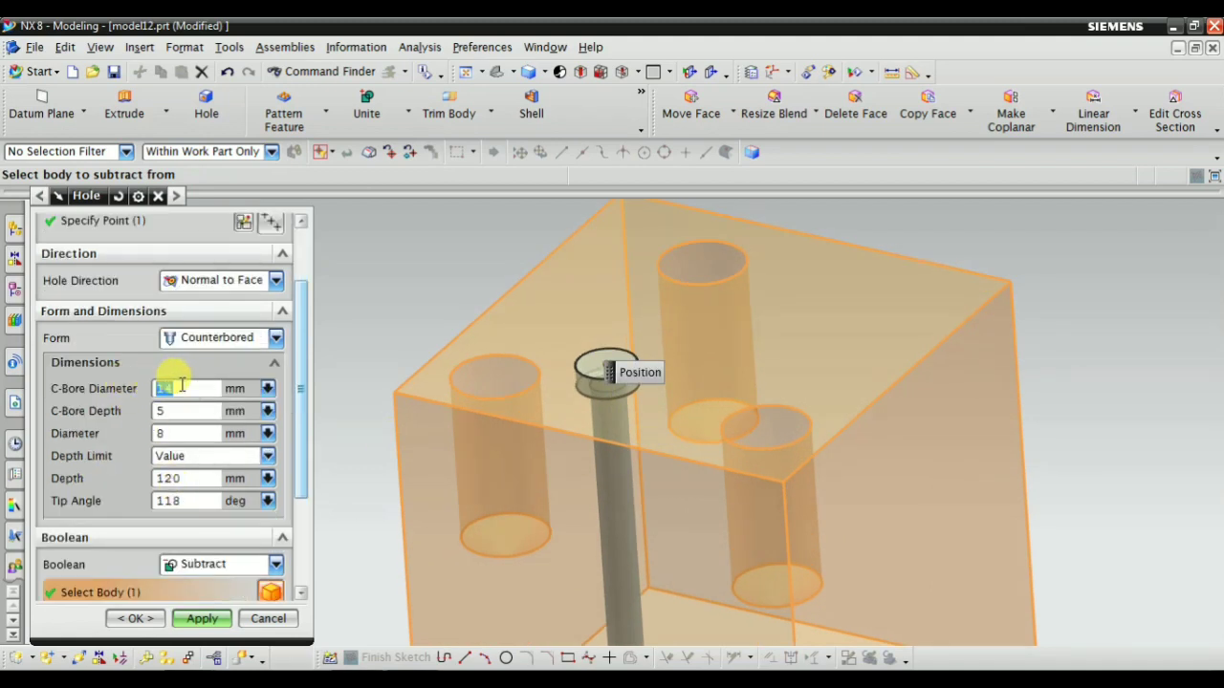
type("20")
key("Return")
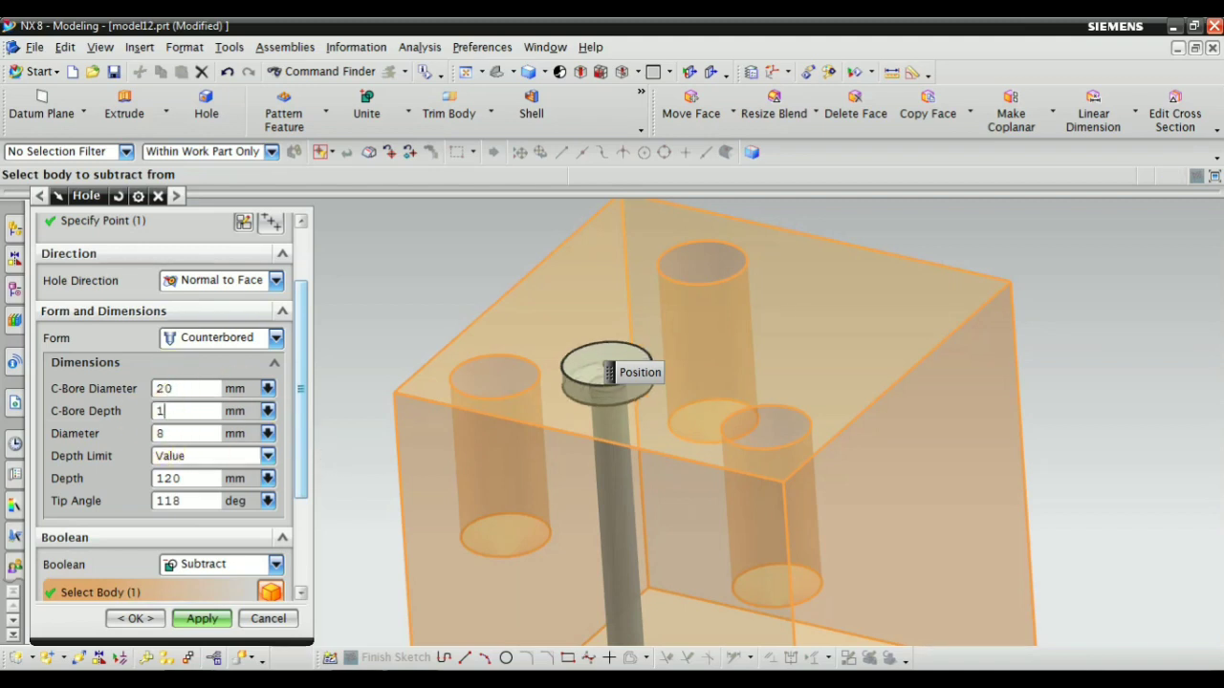
type("12")
key("Return")
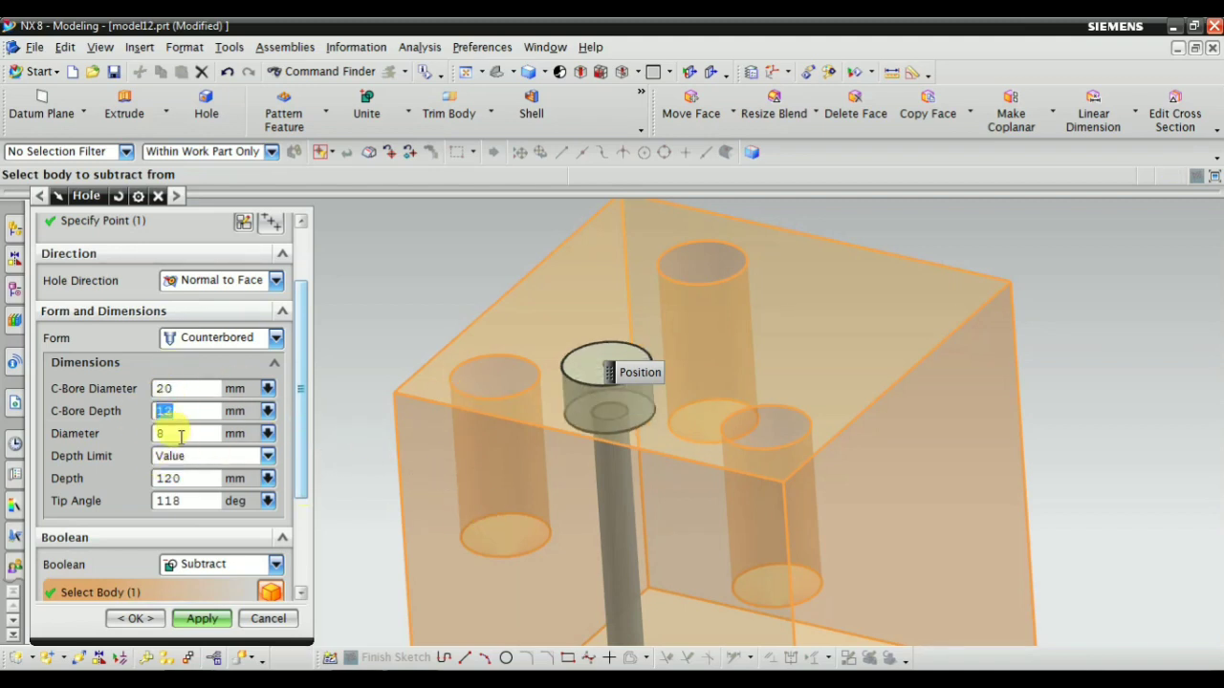
Set the counterbored hole's through diameter to 12 mm and check where the preview ends below the block
double_click(179, 436)
scroll(587, 506, "down", 2)
scroll(603, 514, "up", 2)
middle_click_drag(603, 513, 587, 377)
scroll(587, 372, "down", 4)
scroll(538, 500, "up", 3)
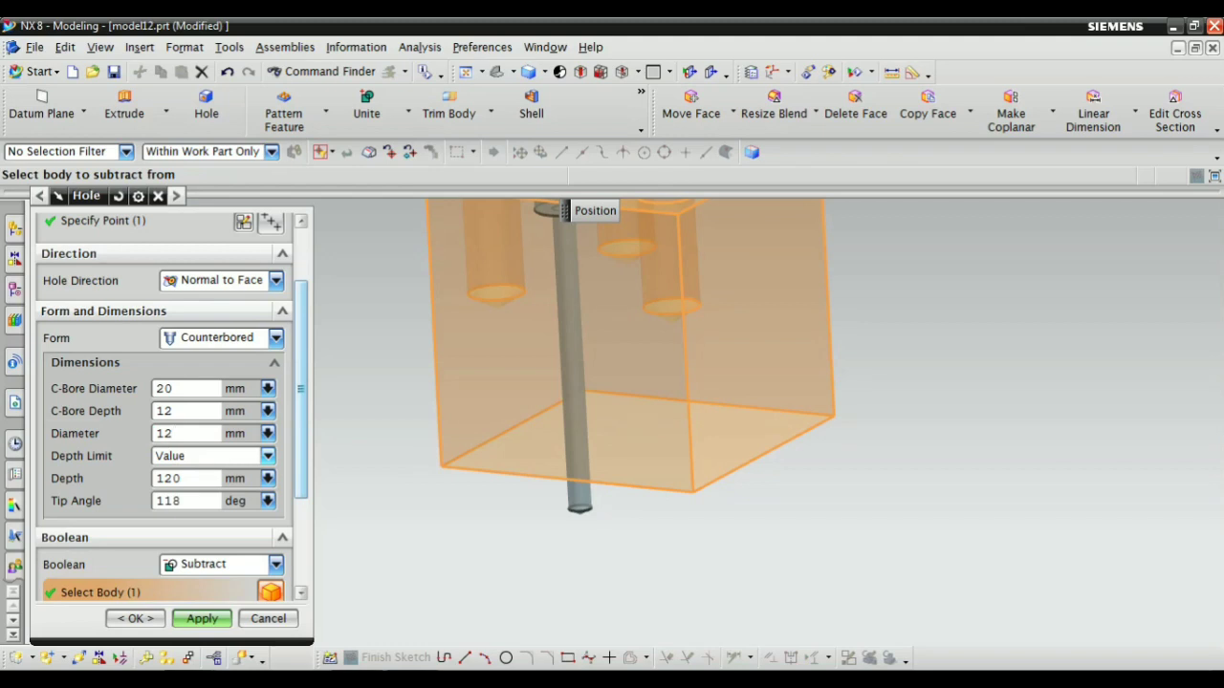
Try the Until Selected depth limit, then set the counterbored hole's depth limit to Through Body
scroll(627, 585, "down", 2)
left_click(176, 457)
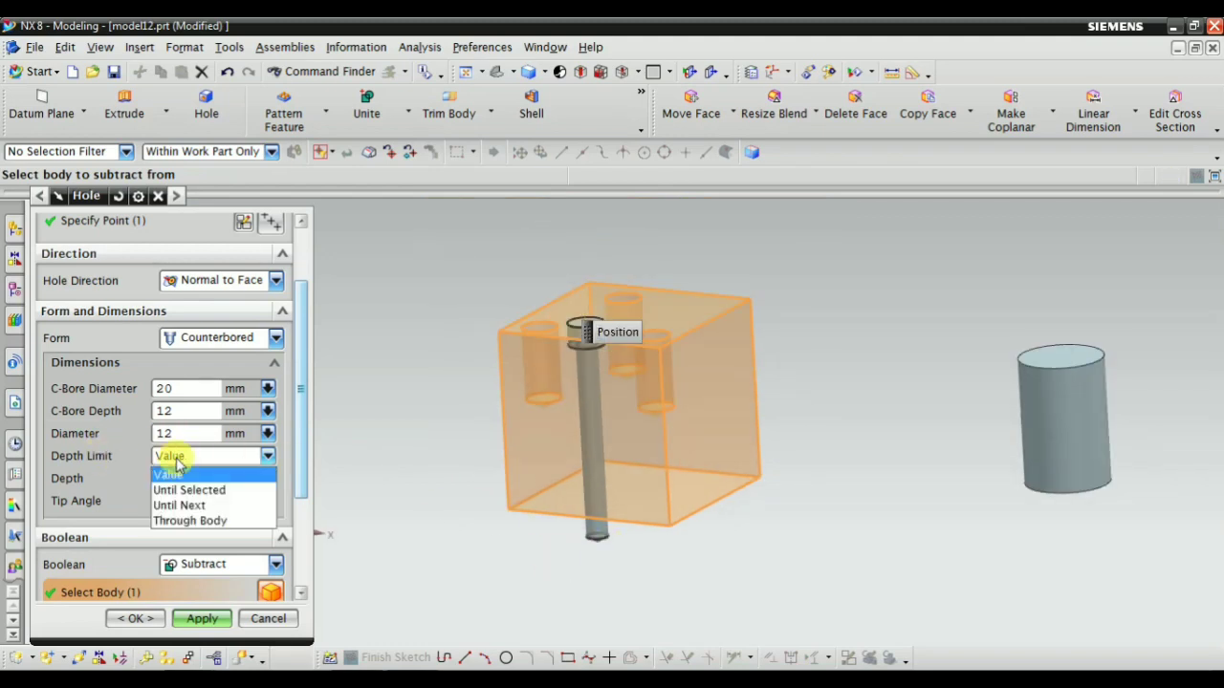
left_click(178, 458)
left_click(180, 458)
left_click(184, 459)
left_click(191, 461)
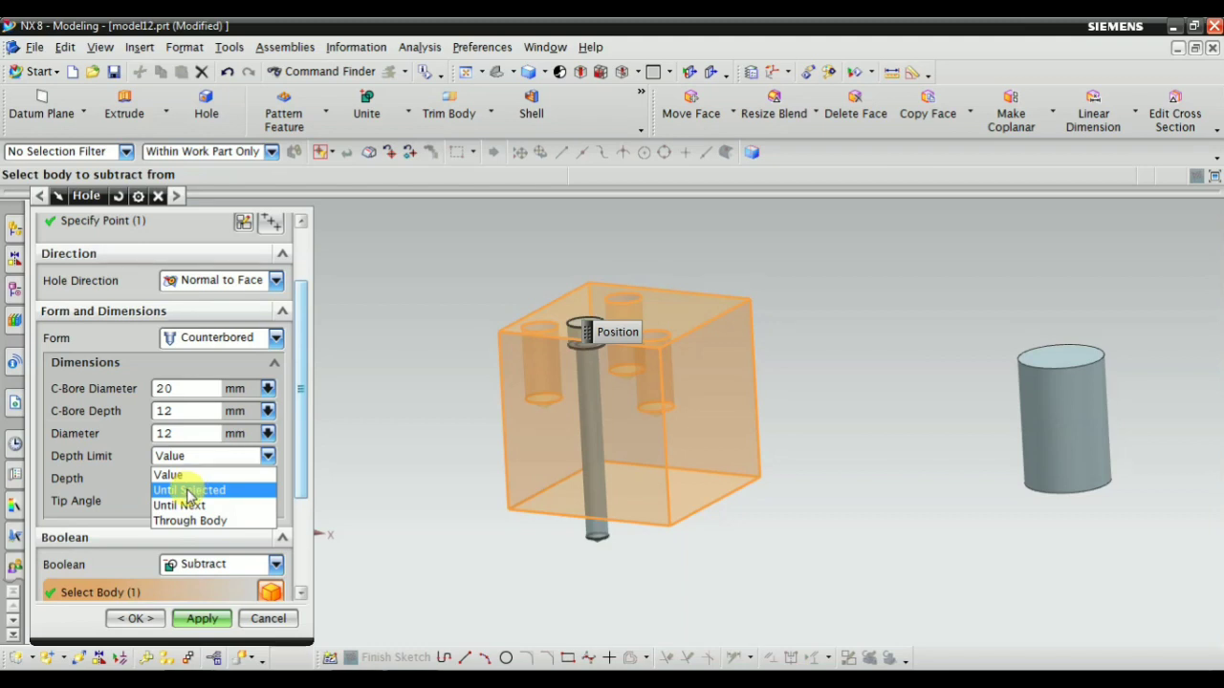
left_click(188, 491)
left_click(180, 457)
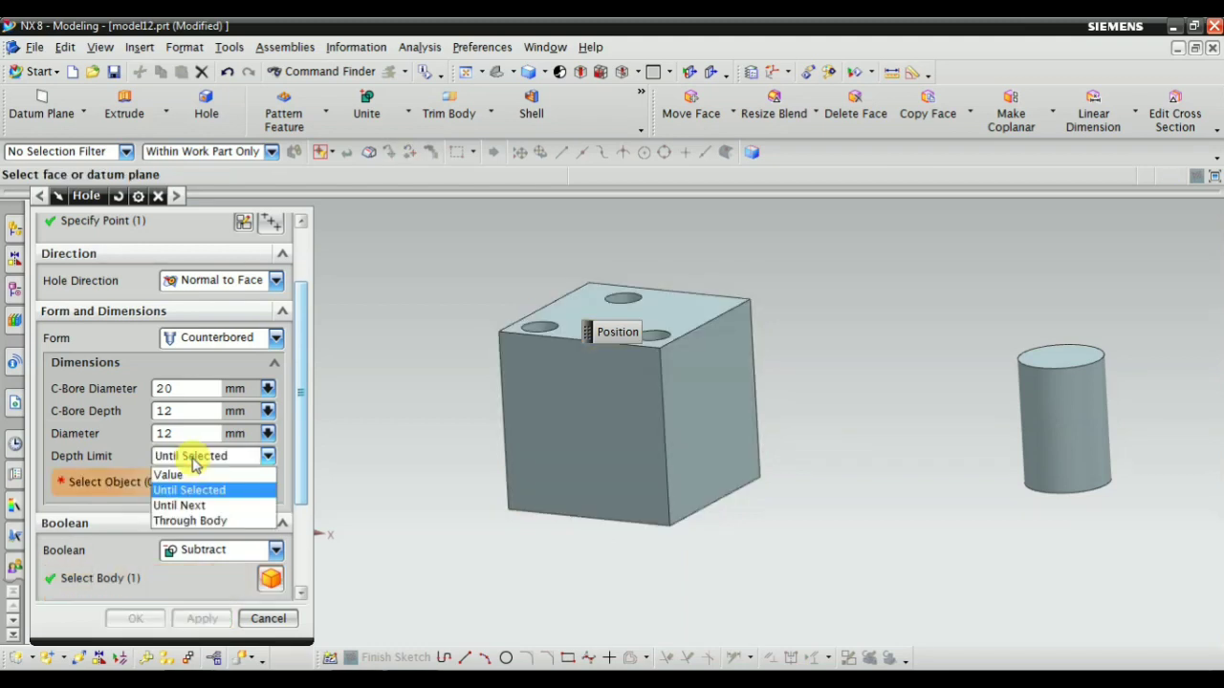
left_click(190, 520)
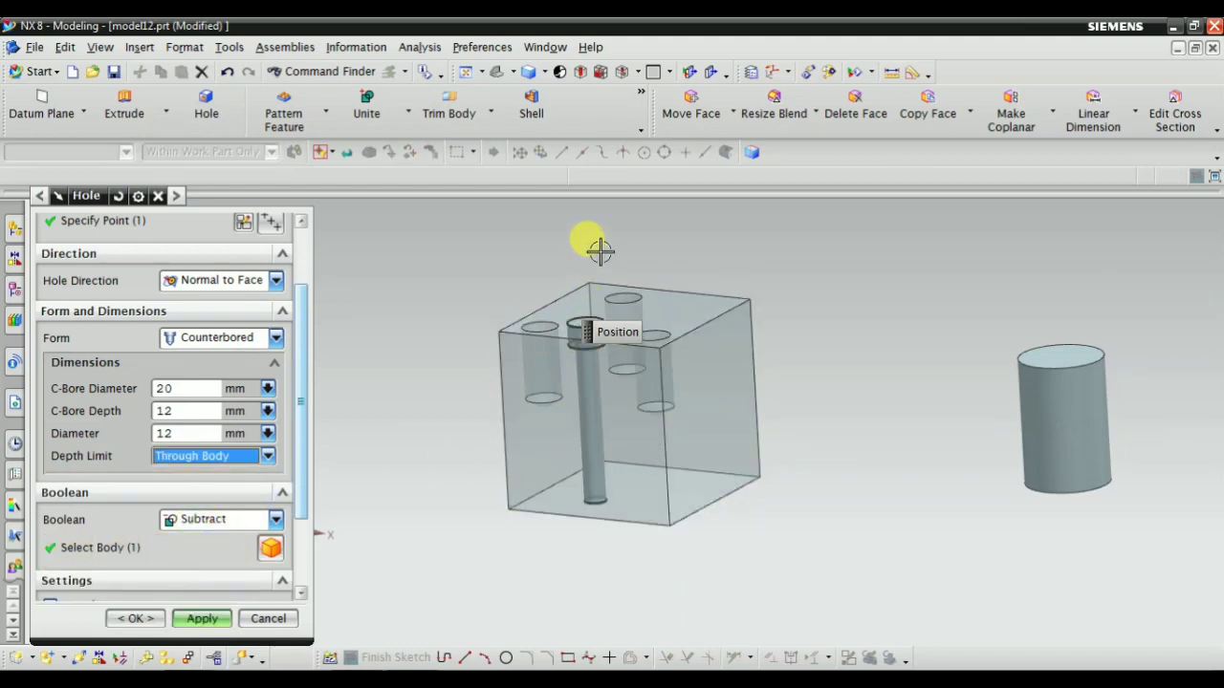
Show the result of the counterbored hole, inspect it on the block's top face and undo the result
scroll(599, 253, "up", 3)
middle_click_drag(629, 302, 583, 402)
scroll(276, 551, "down", 3)
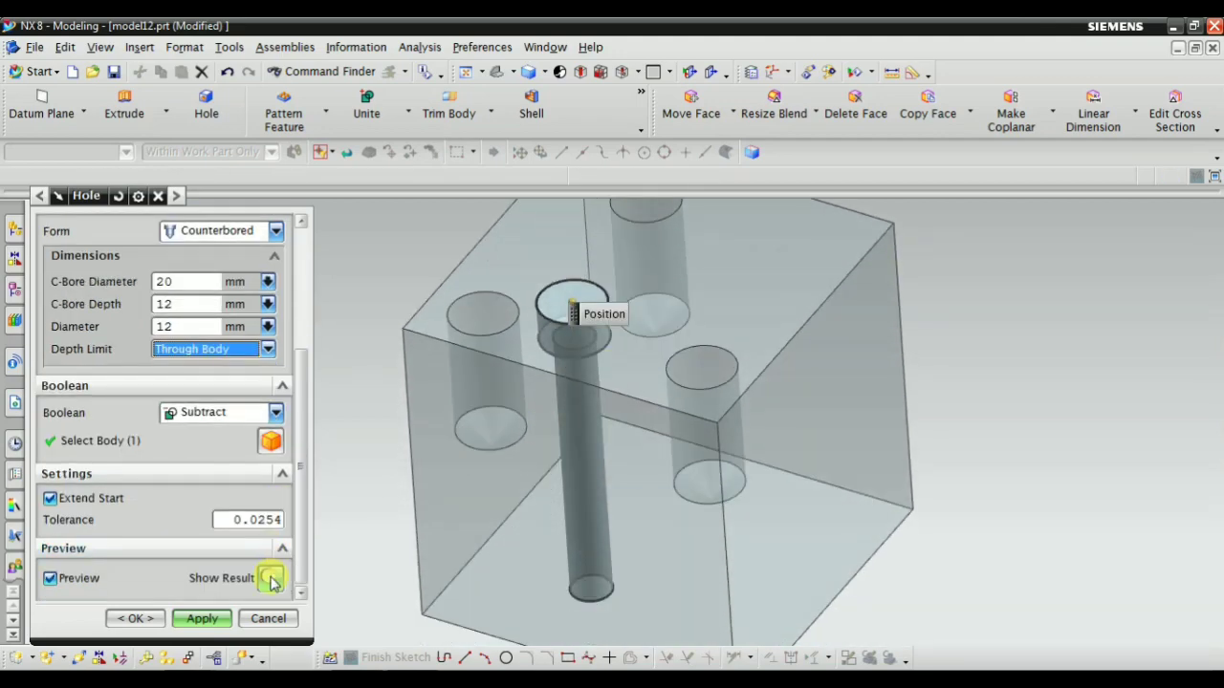
left_click(271, 578)
scroll(538, 363, "down", 3)
middle_click_drag(538, 363, 527, 391)
scroll(568, 386, "up", 6)
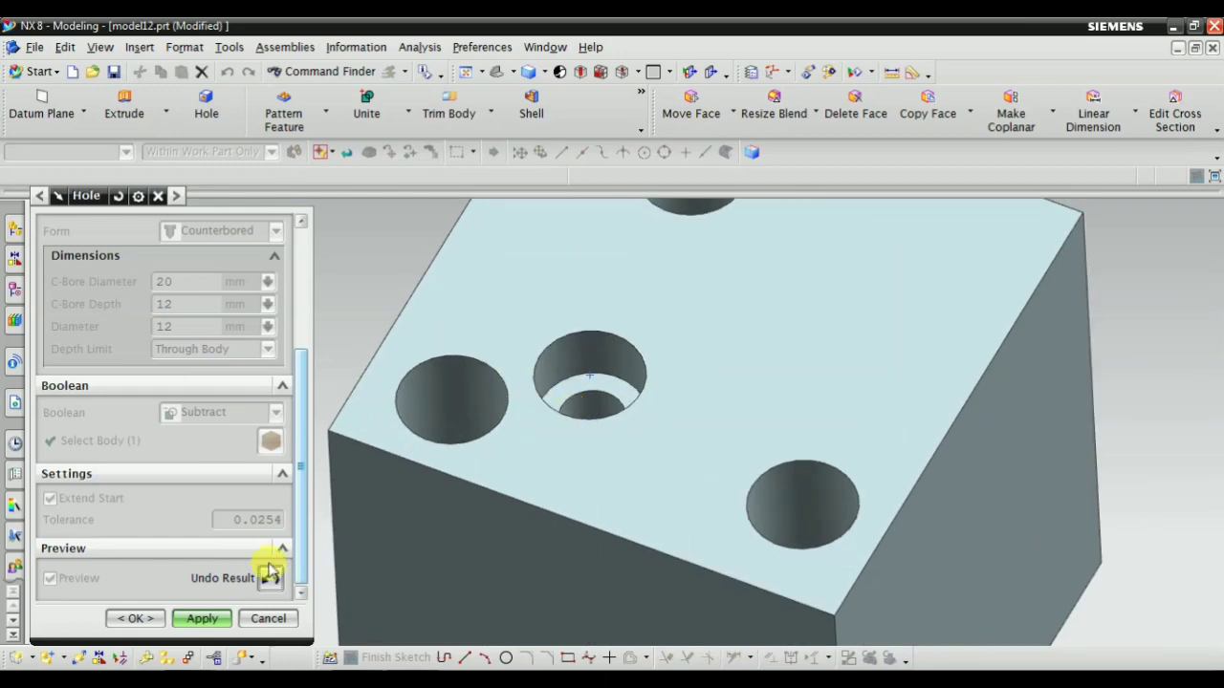
left_click(271, 574)
Change the hole form to Countersunk with a 12 mm C-Sink Diameter and a 6 mm hole diameter
scroll(189, 376, "up", 3)
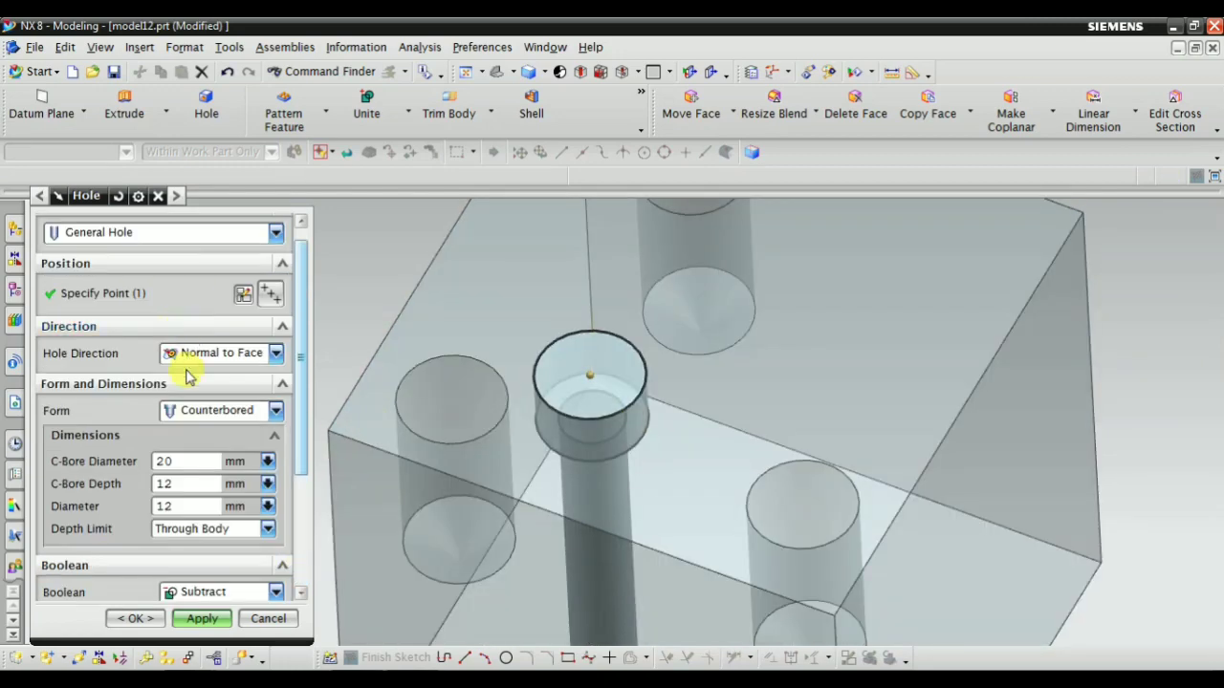
left_click(196, 411)
left_click(212, 466)
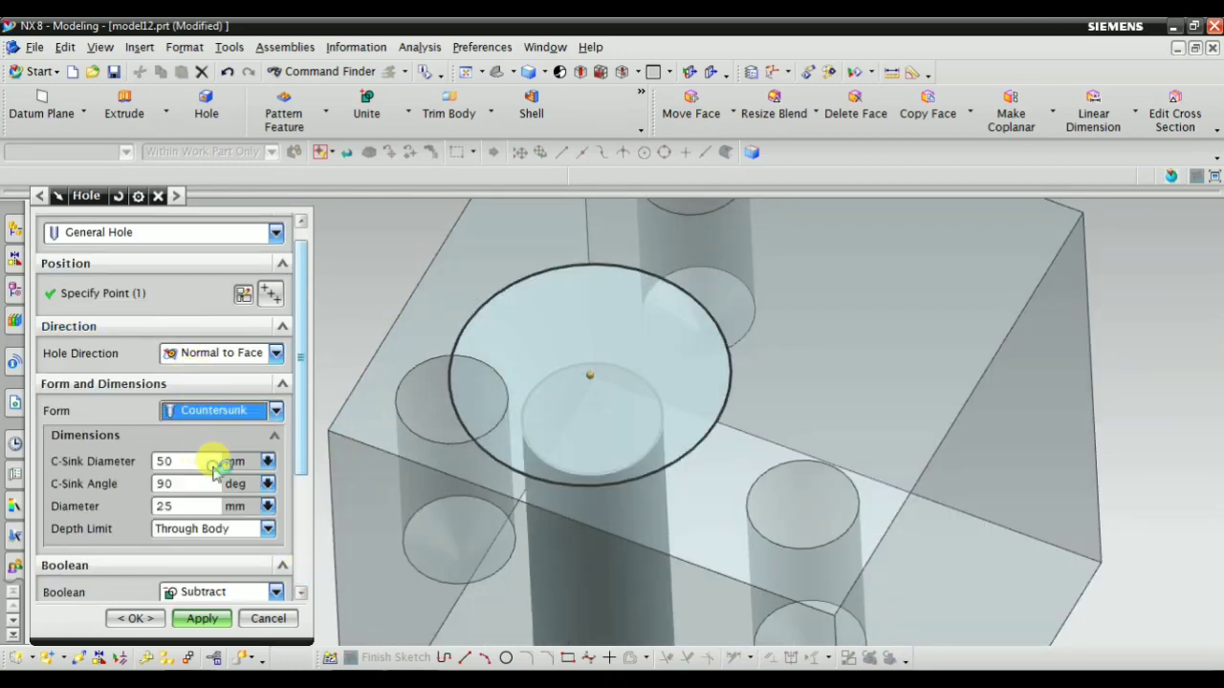
scroll(623, 347, "down", 3)
left_click(189, 462)
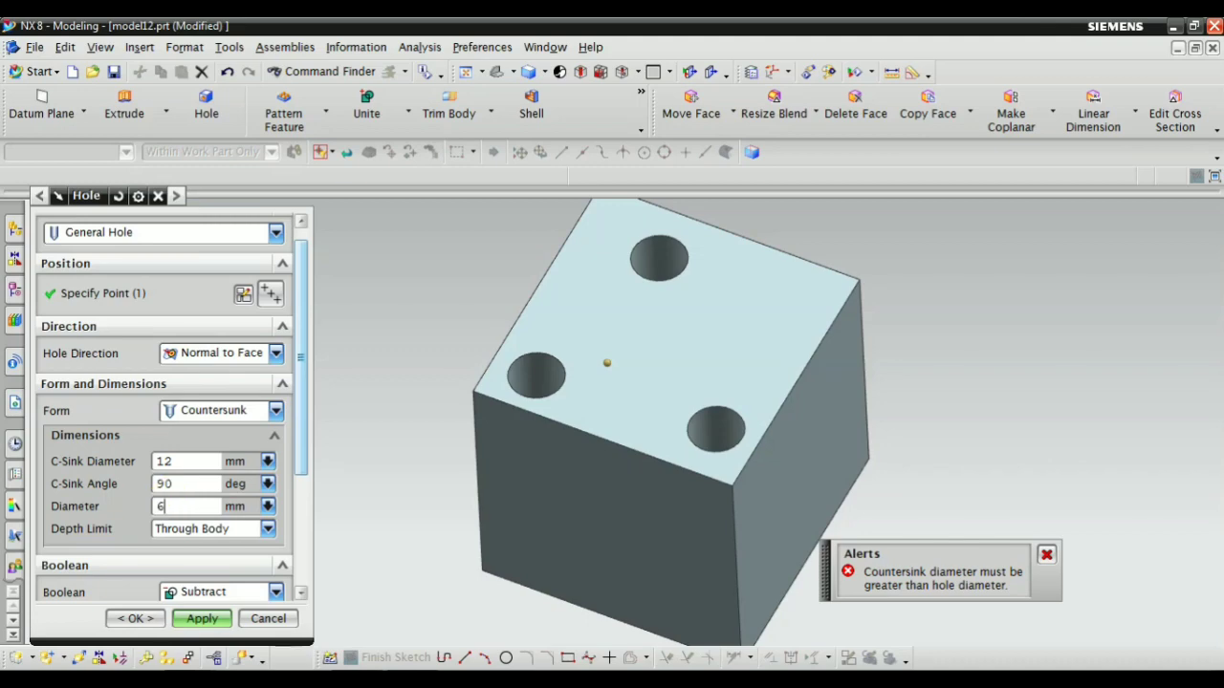
key("Return")
Inspect the countersunk preview up close and set the hole's depth limit to Value
scroll(616, 353, "up", 5)
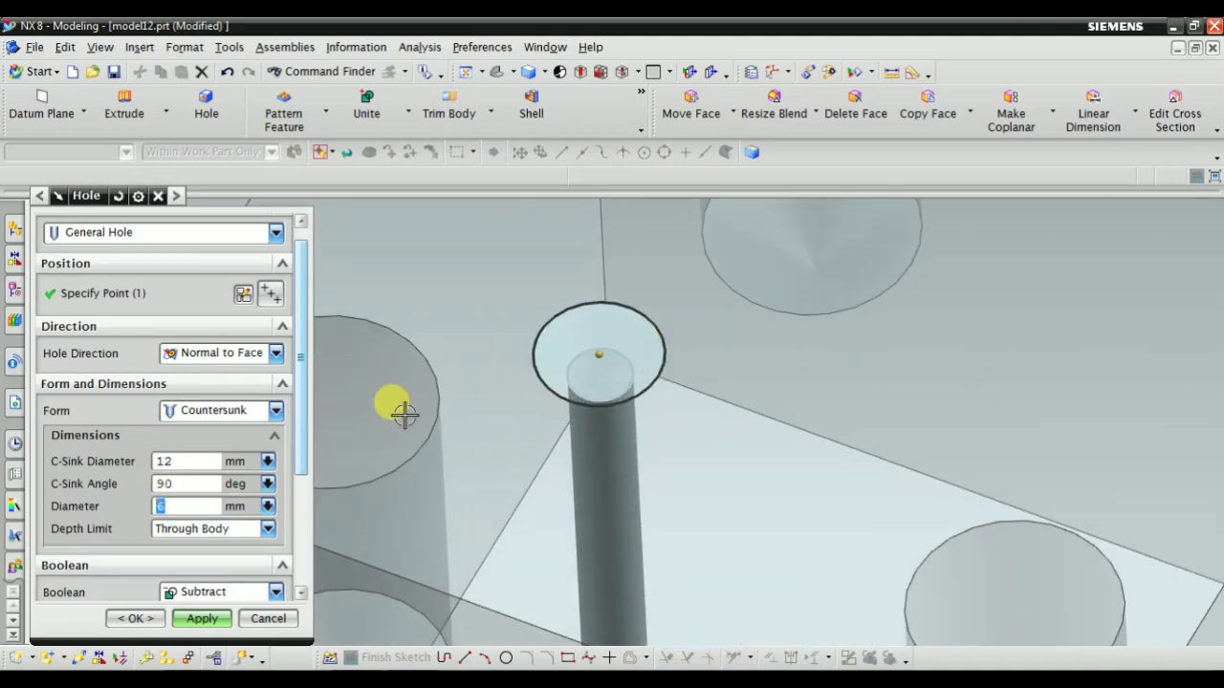
middle_click_drag(536, 435, 578, 481)
scroll(578, 481, "down", 4)
scroll(578, 481, "up", 5)
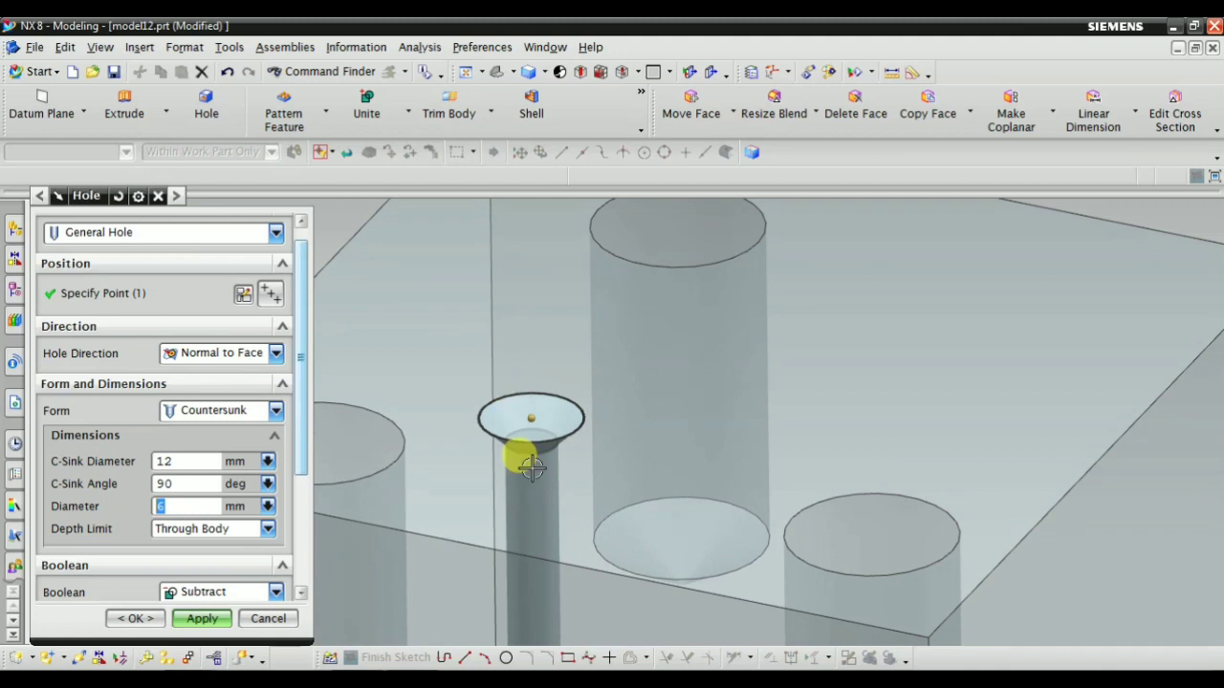
left_click(194, 533)
left_click(191, 546)
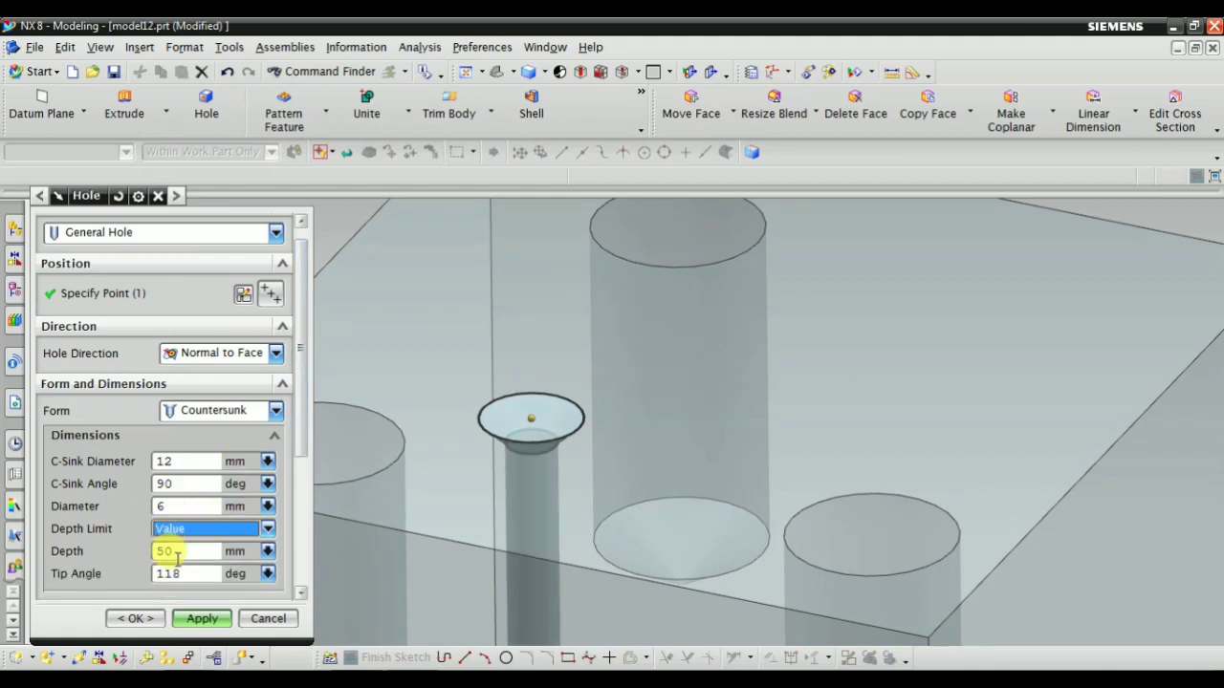
Show the result of the countersunk hole, examine its conical opening in the top face and undo the result
scroll(632, 394, "down", 1)
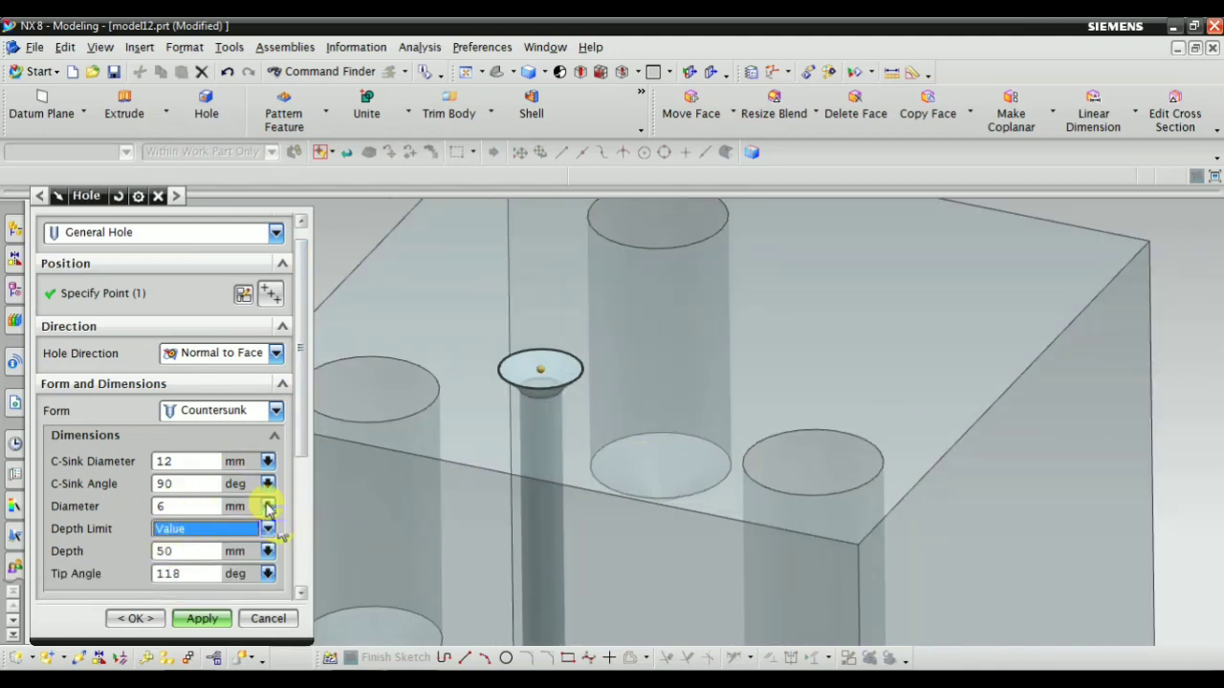
scroll(162, 460, "down", 2)
scroll(273, 585, "down", 2)
left_click(273, 577)
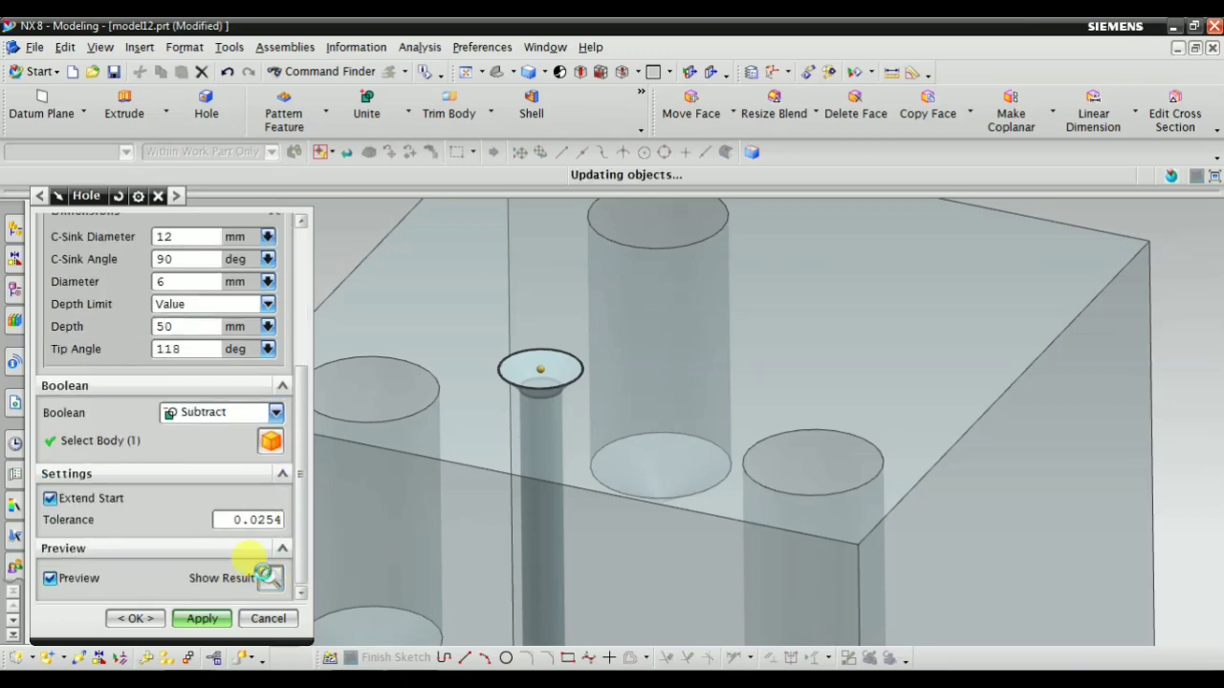
middle_click_drag(628, 418, 591, 390)
scroll(585, 386, "down", 4)
scroll(618, 348, "up", 8)
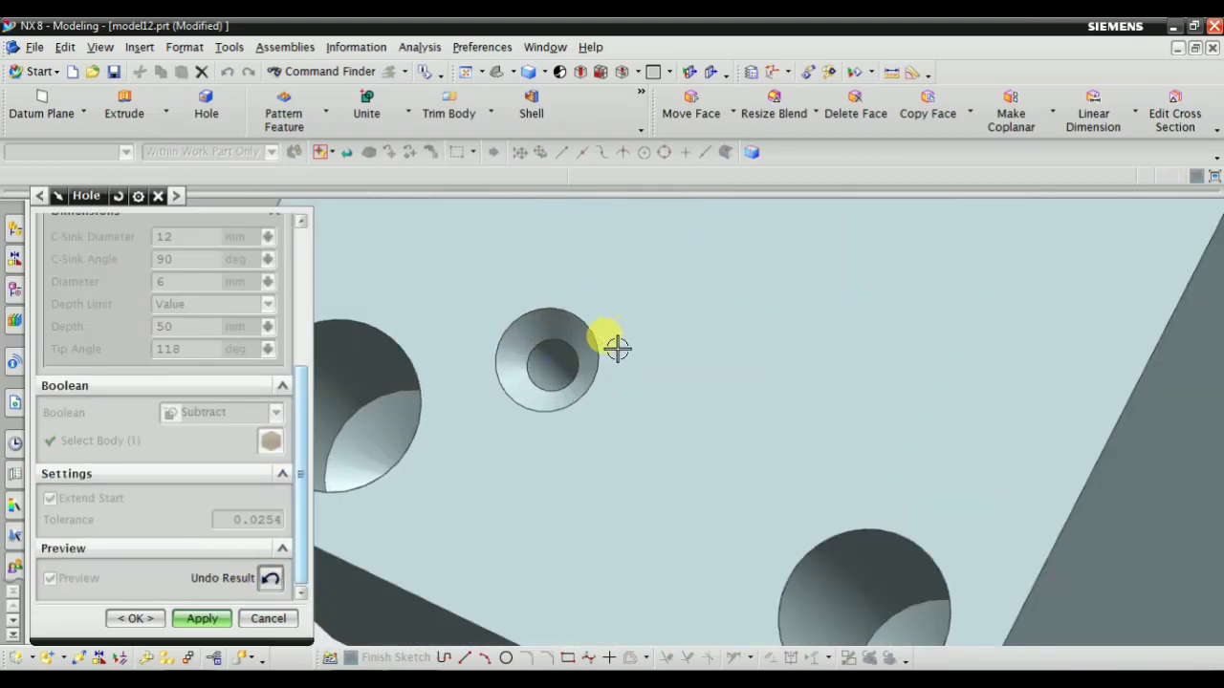
scroll(583, 376, "down", 5)
left_click(273, 578)
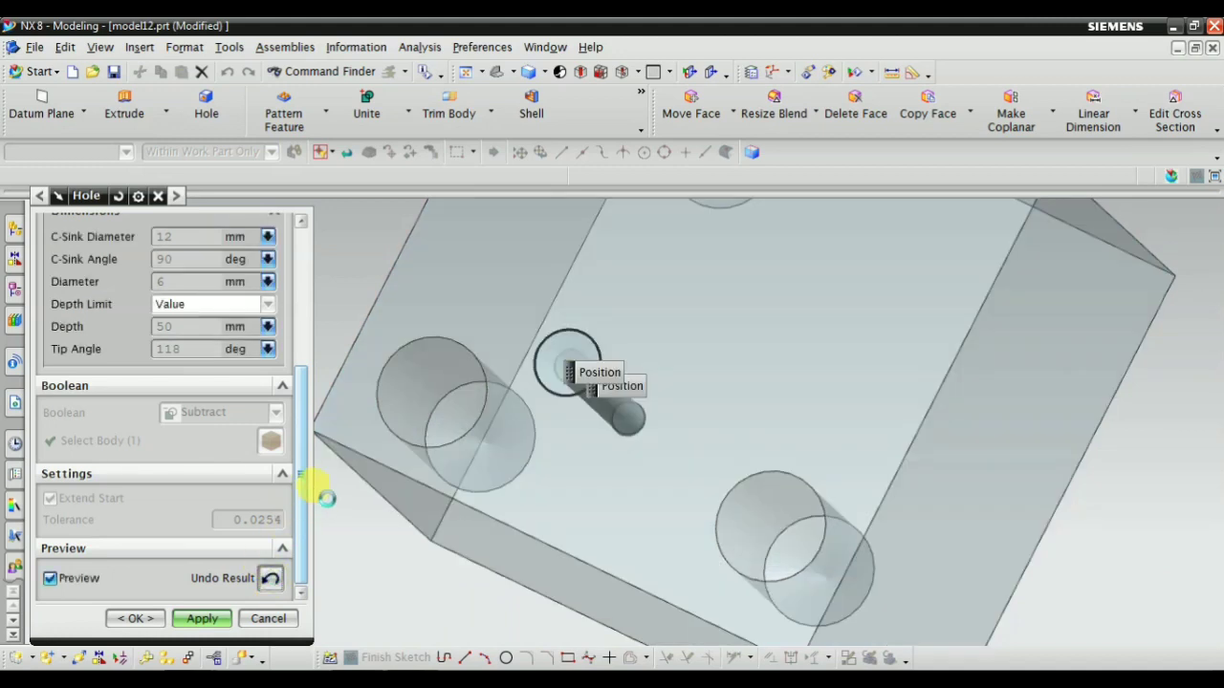
Change the hole form to Tapered and view the cone-shaped preview from the side
scroll(225, 459, "up", 4)
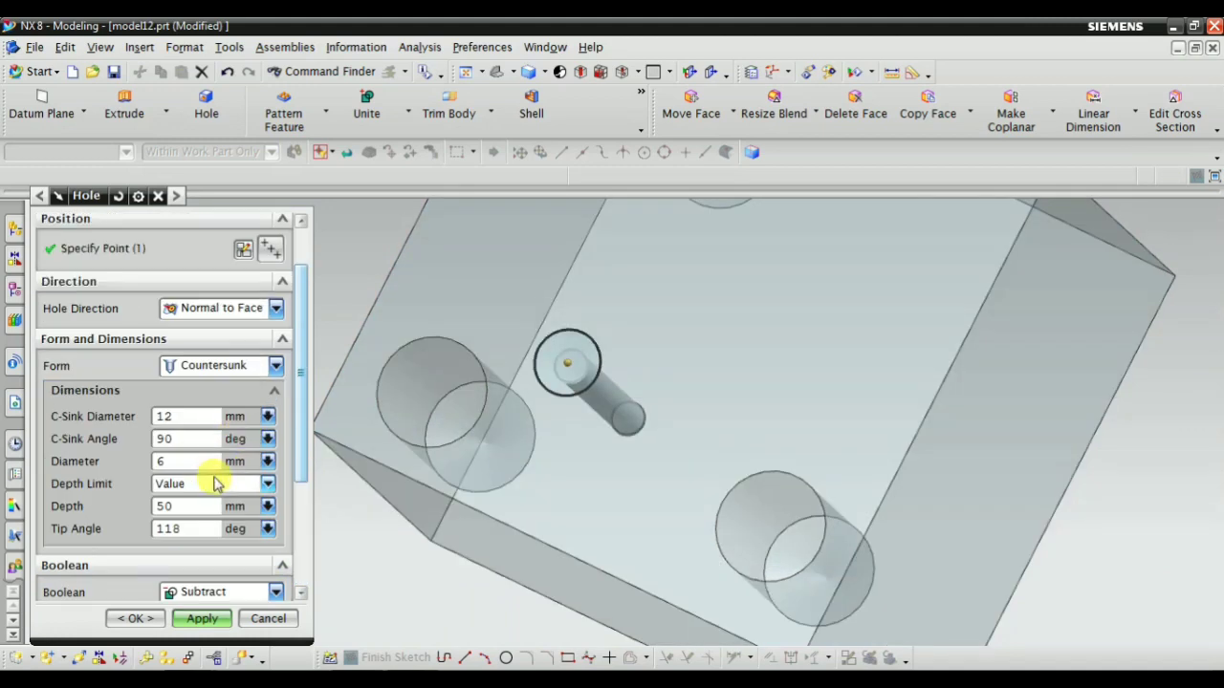
left_click(196, 365)
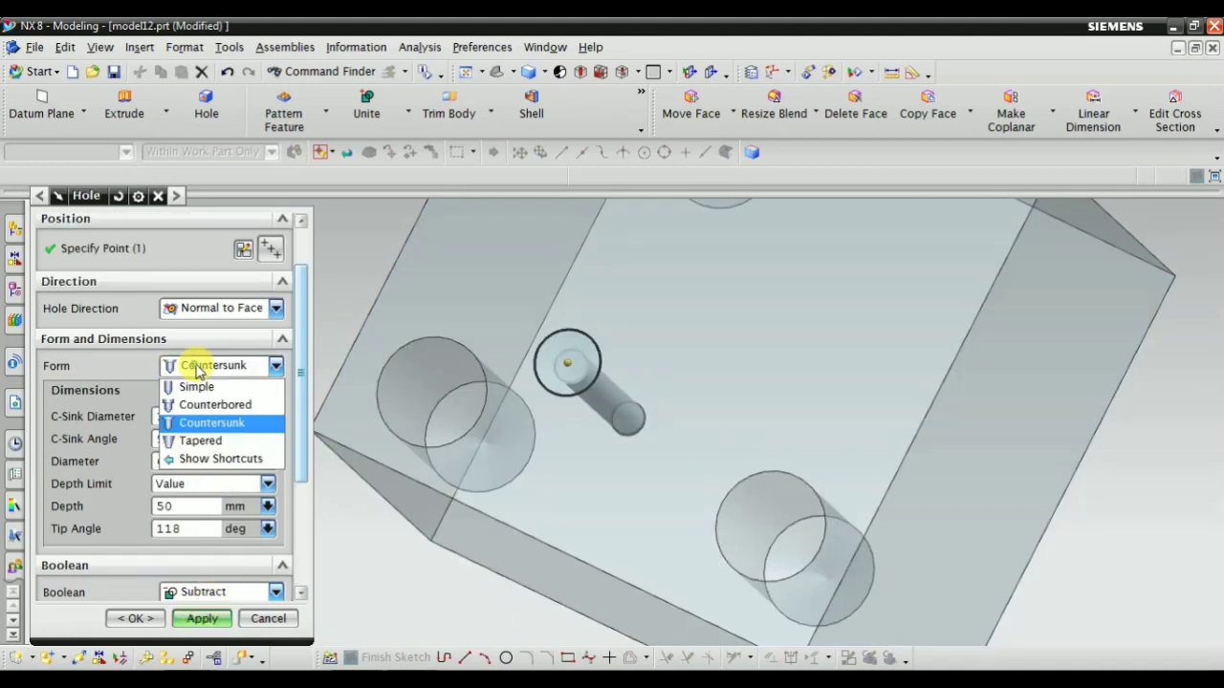
left_click(200, 442)
scroll(500, 404, "down", 3)
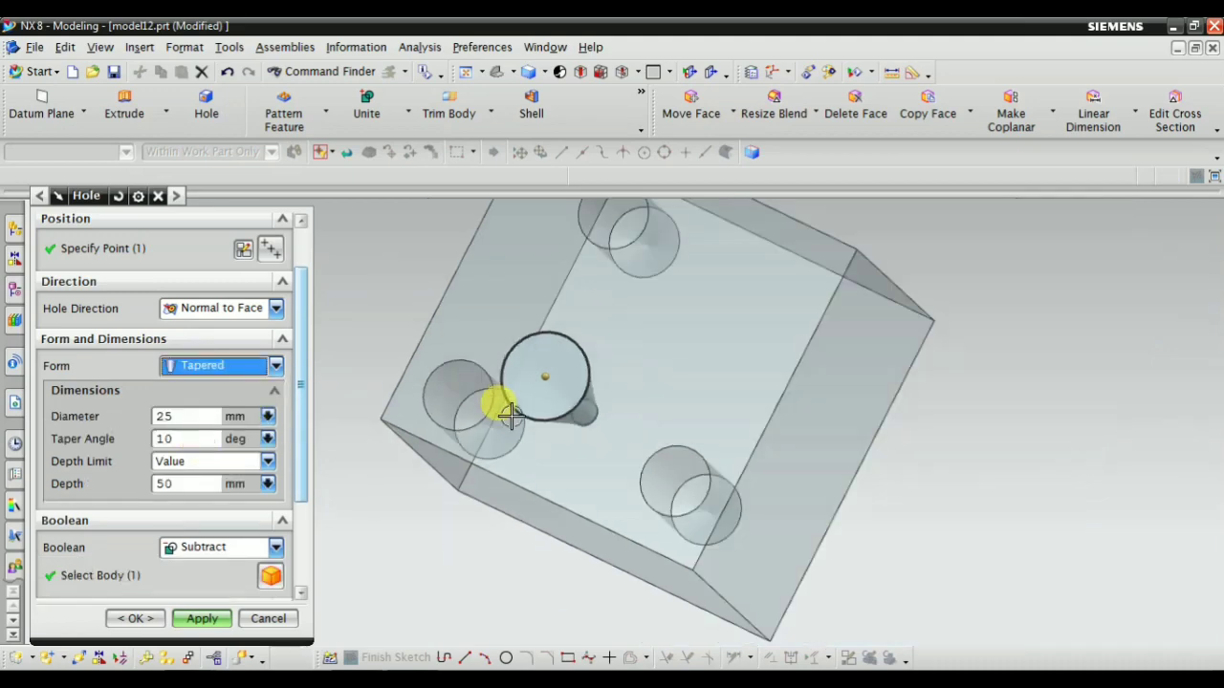
middle_click_drag(500, 404, 556, 411)
scroll(521, 426, "up", 4)
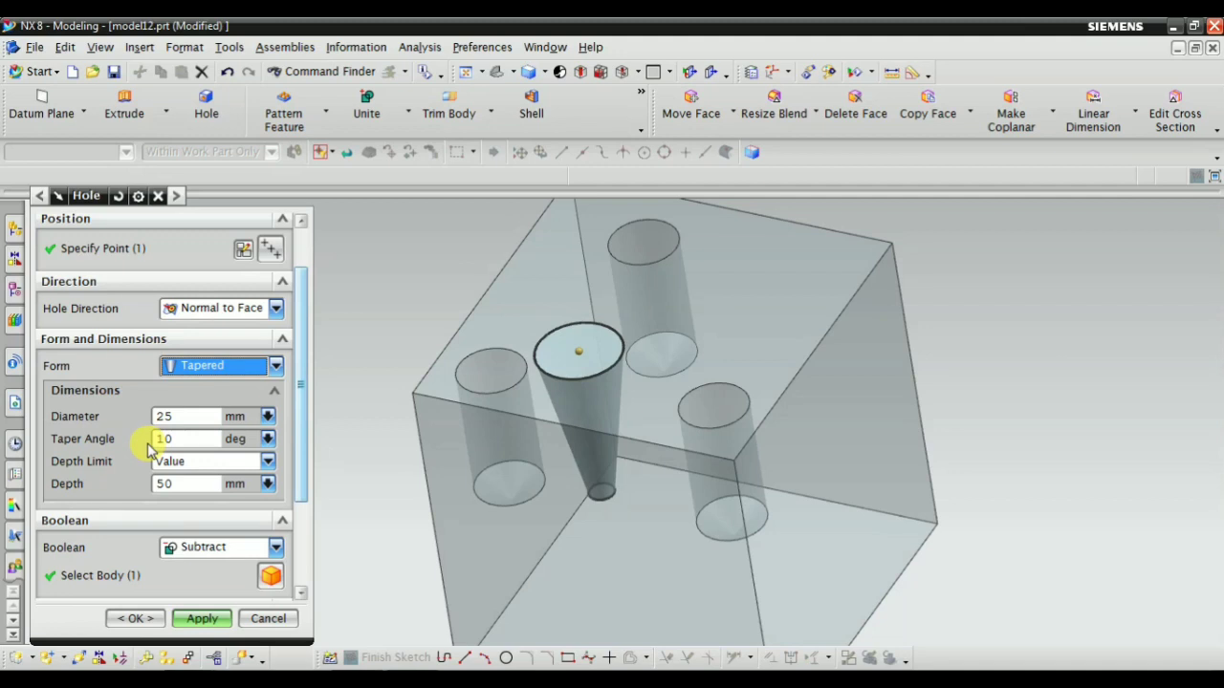
Set the tapered hole's diameter to 12 mm
left_click(194, 416)
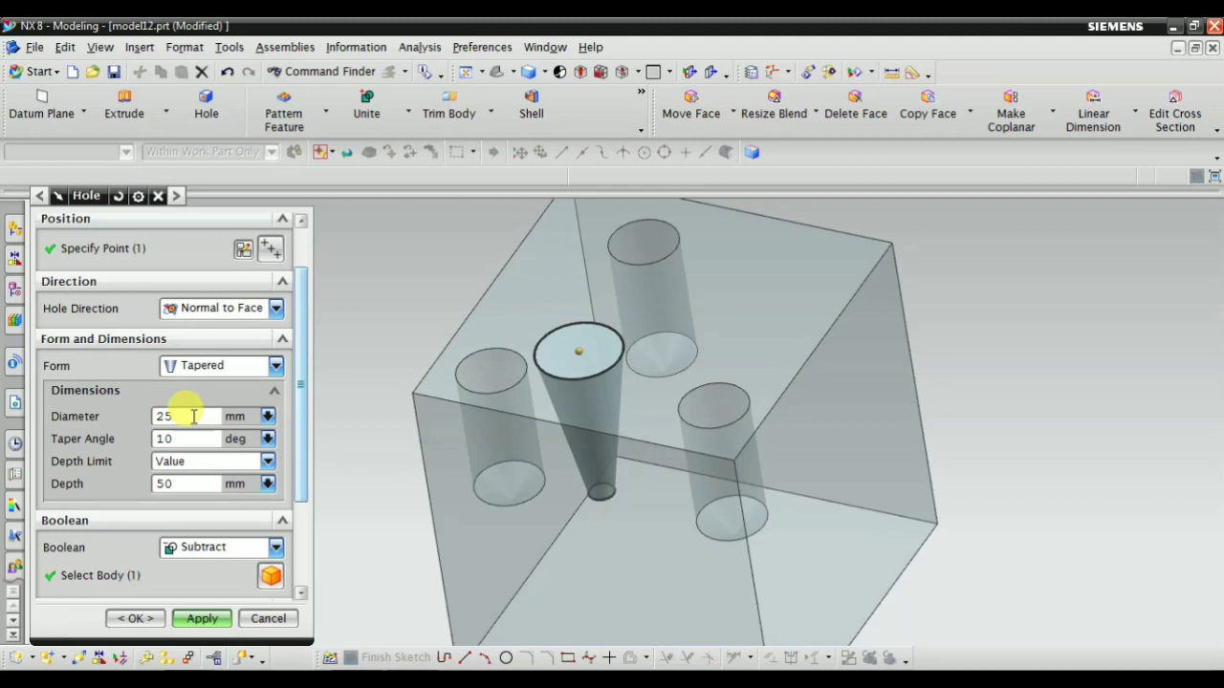
double_click(193, 416)
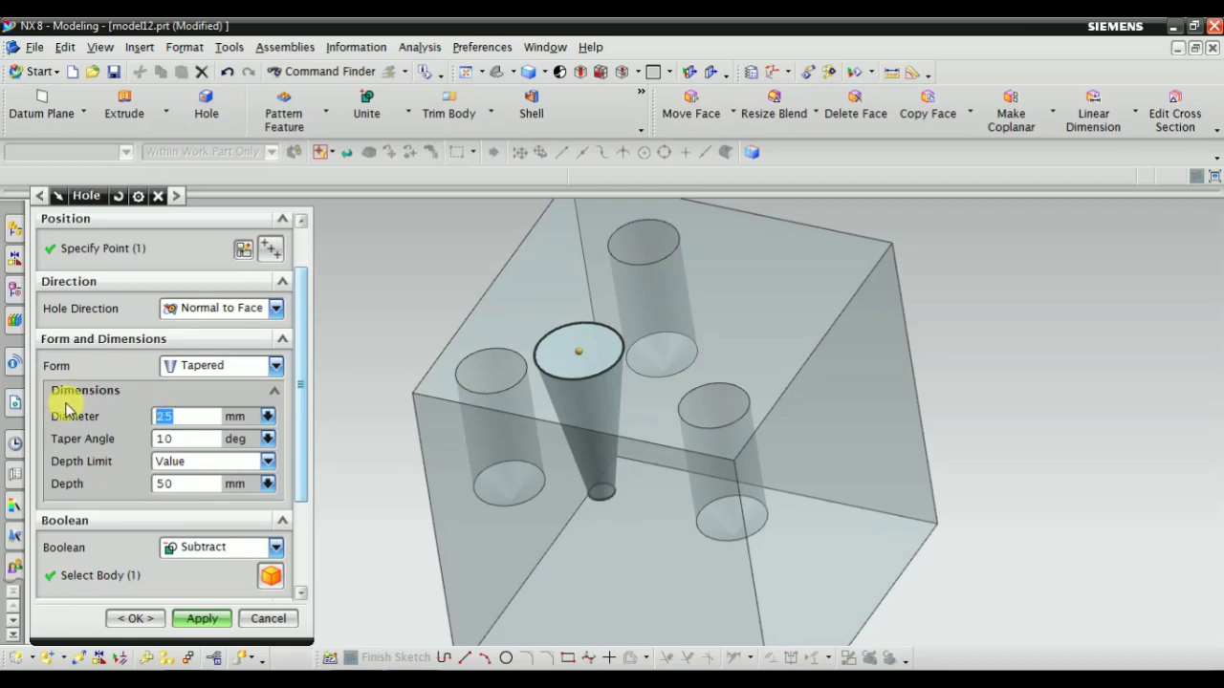
key("Return")
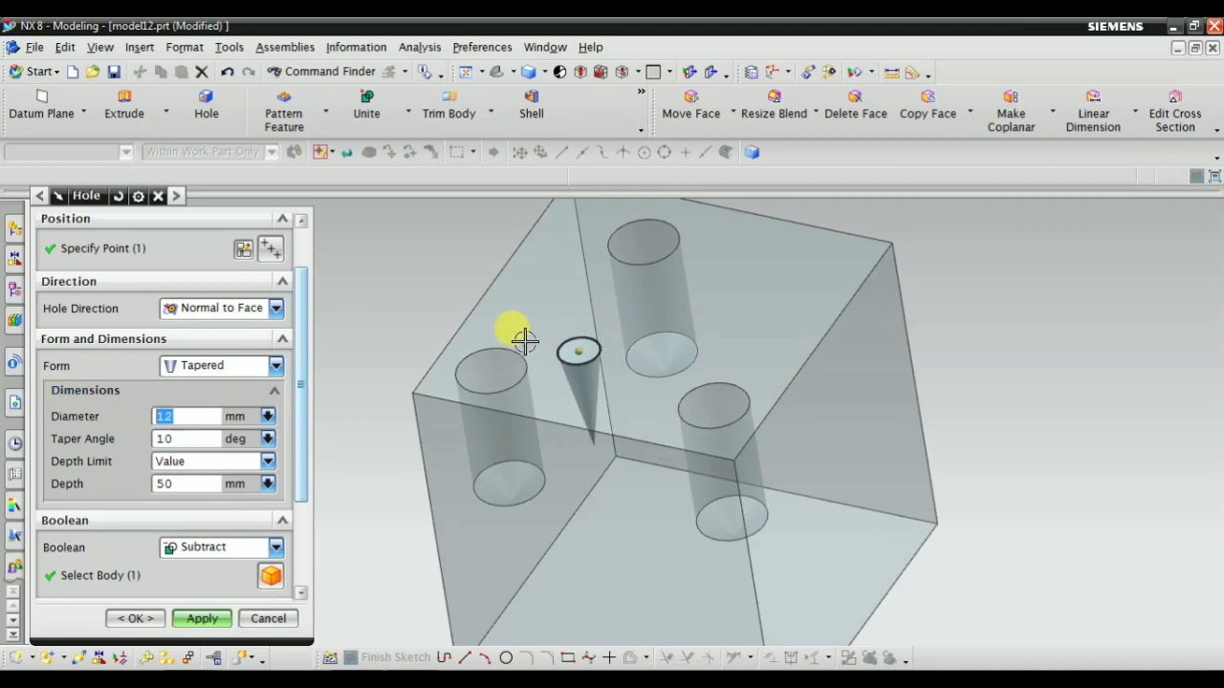
Set the hole's taper angle to 2 degrees and check the tapered preview inside the block
scroll(546, 341, "up", 2)
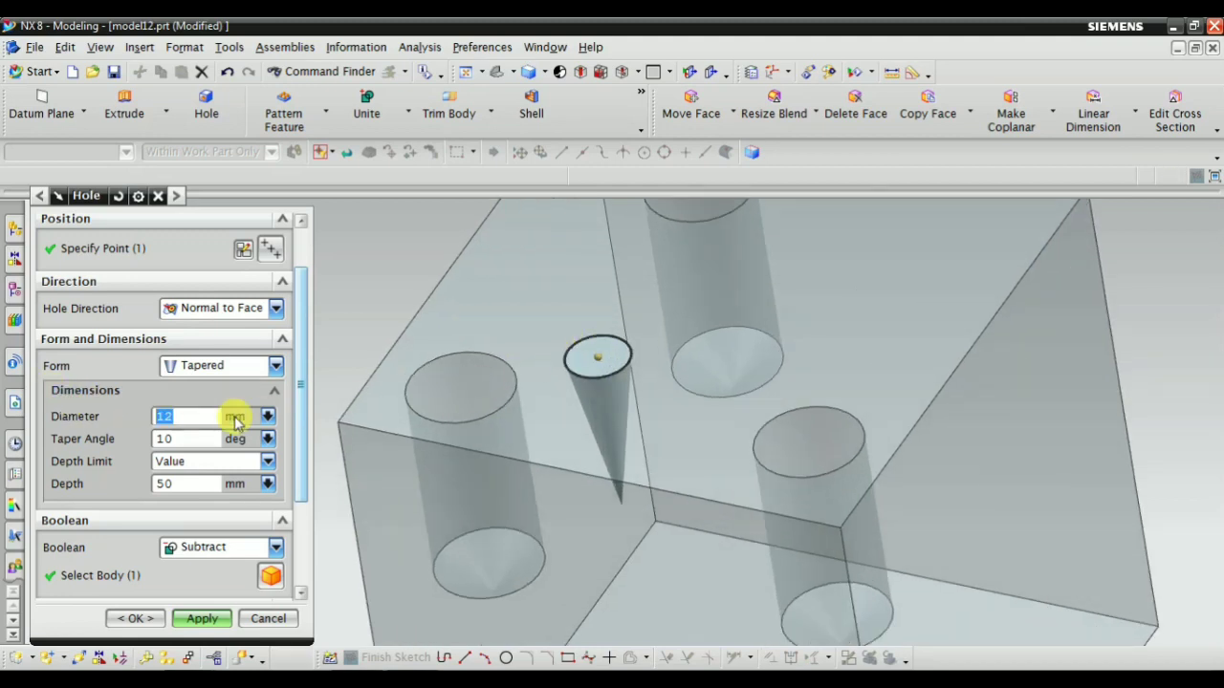
left_click(180, 435)
type("2")
key("Return")
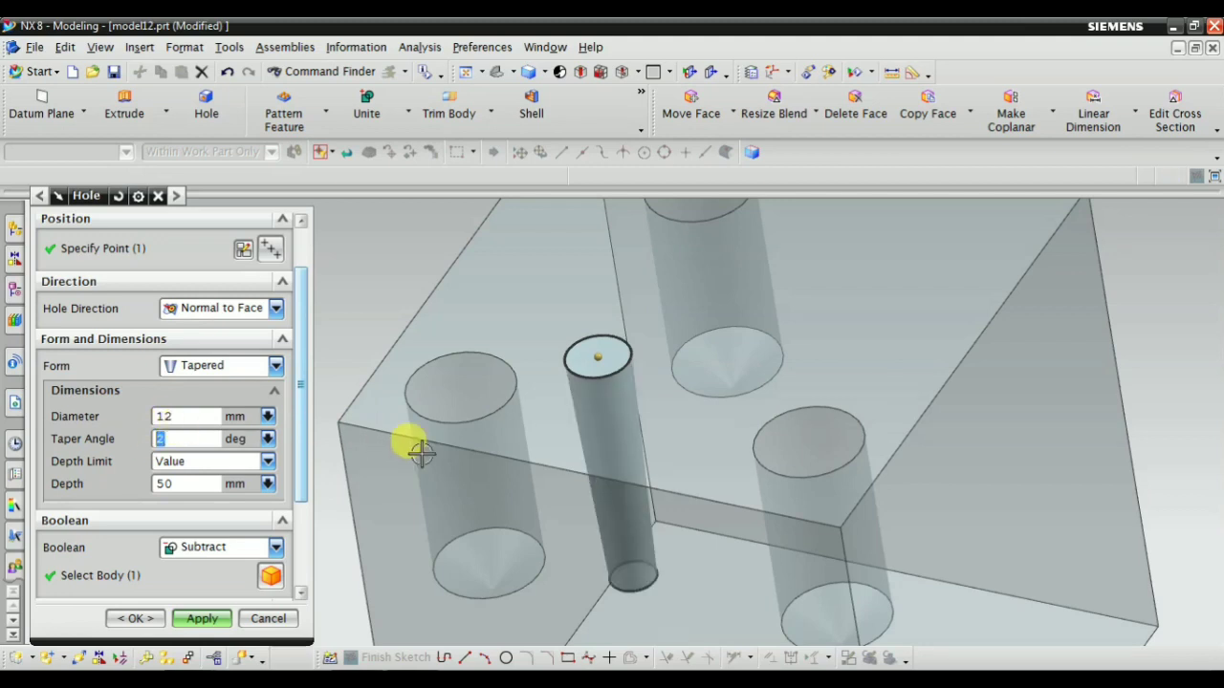
scroll(555, 386, "down", 2)
scroll(466, 523, "up", 1)
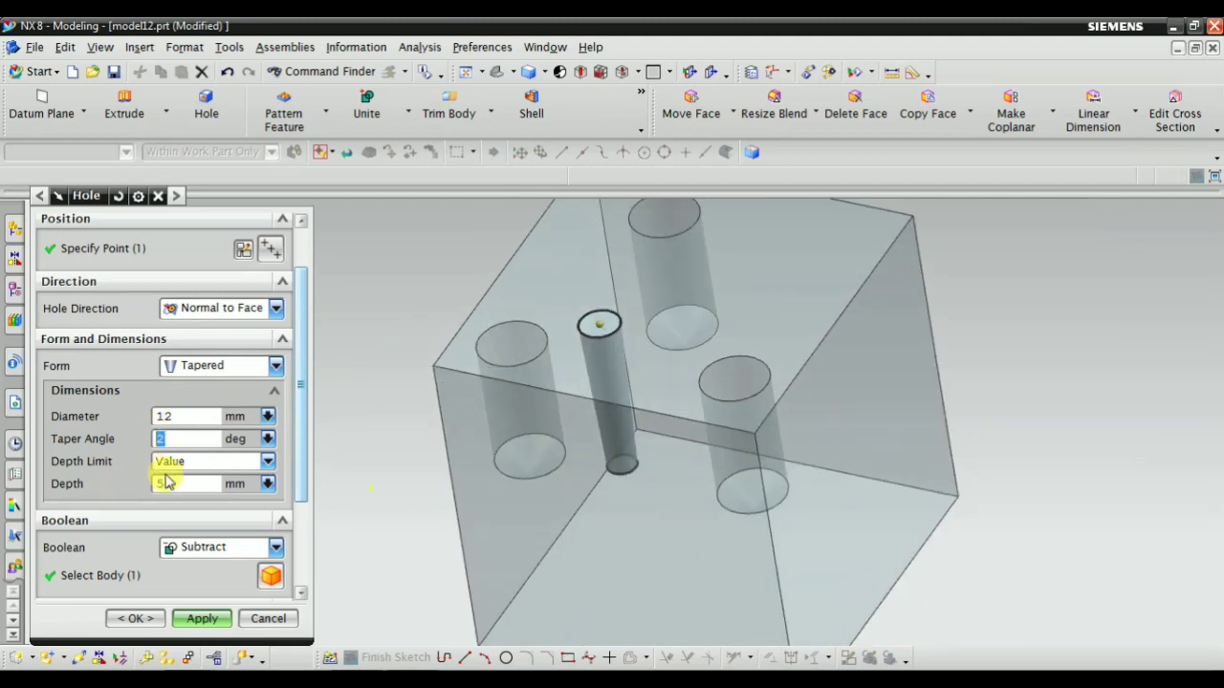
middle_click_drag(656, 446, 667, 447)
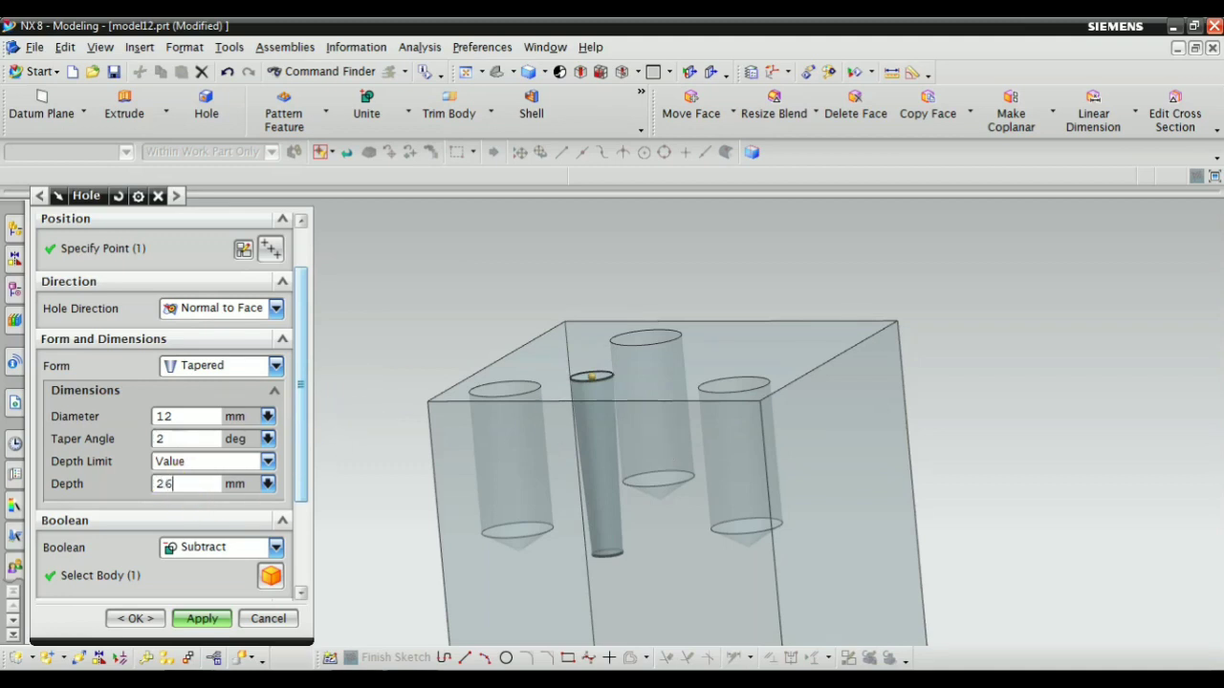
Set the tapered hole's depth to 26 mm and taper angle to 5 degrees, and inspect the preview's narrow end
middle_click_drag(724, 486, 535, 459)
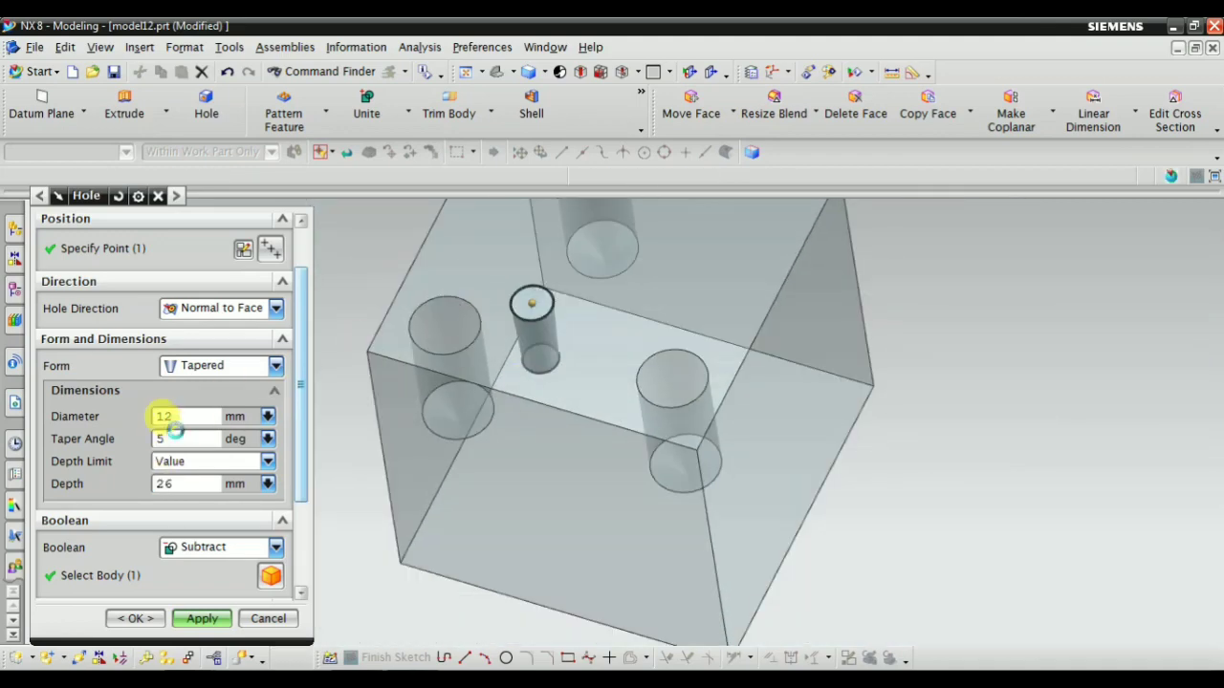
left_click(175, 436)
middle_click_drag(538, 481, 519, 355)
scroll(552, 524, "up", 5)
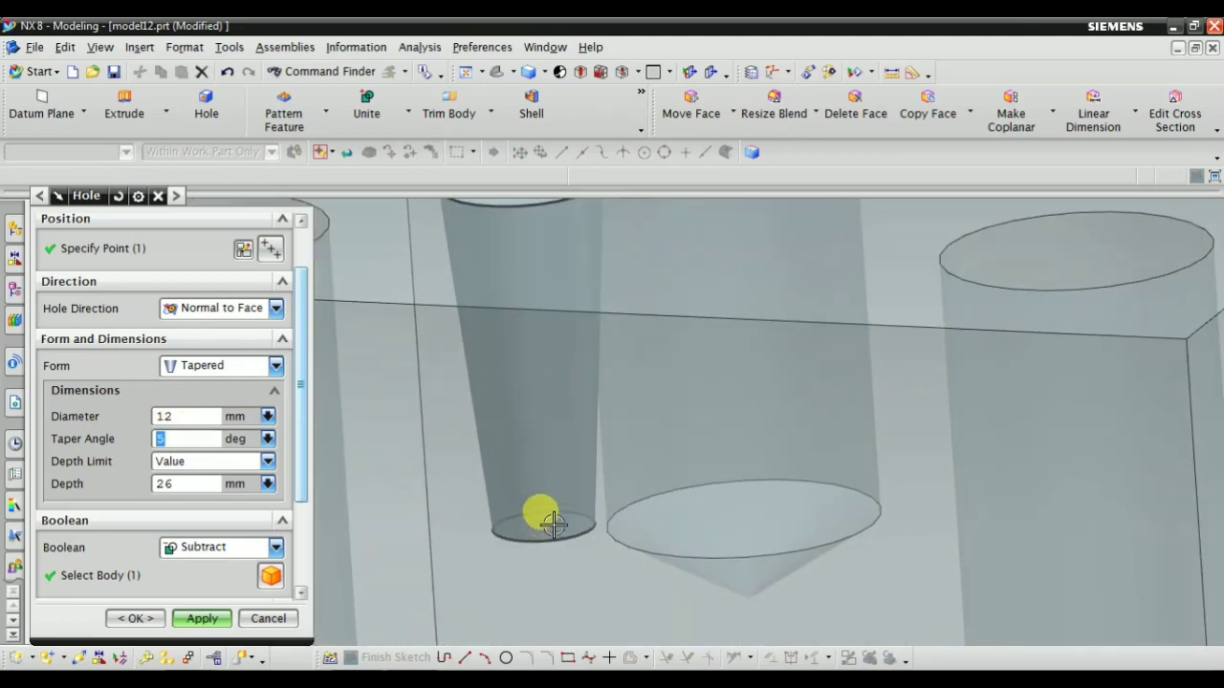
scroll(564, 526, "down", 3)
scroll(251, 555, "down", 3)
Show the result of the tapered hole in the solid block, view its opening and undo the result
left_click(269, 579)
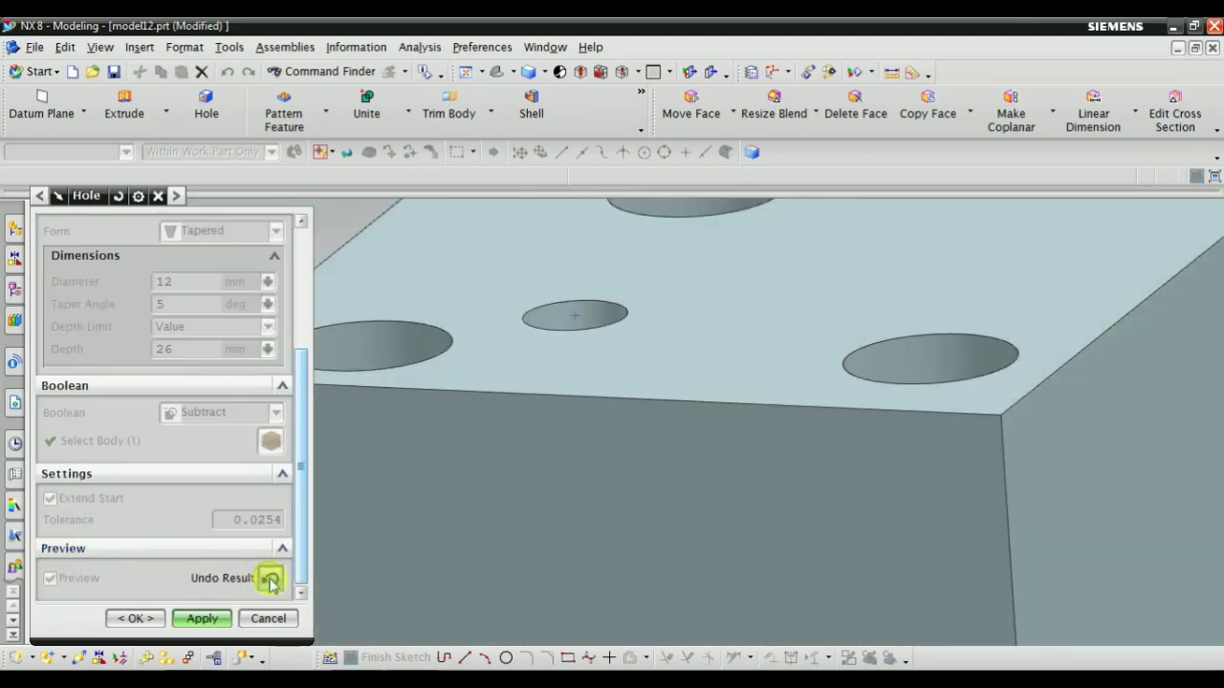
scroll(651, 396, "down", 3)
mouse_move(650, 396)
middle_mouse_down()
mouse_move(667, 467)
mouse_move(642, 411)
middle_mouse_up()
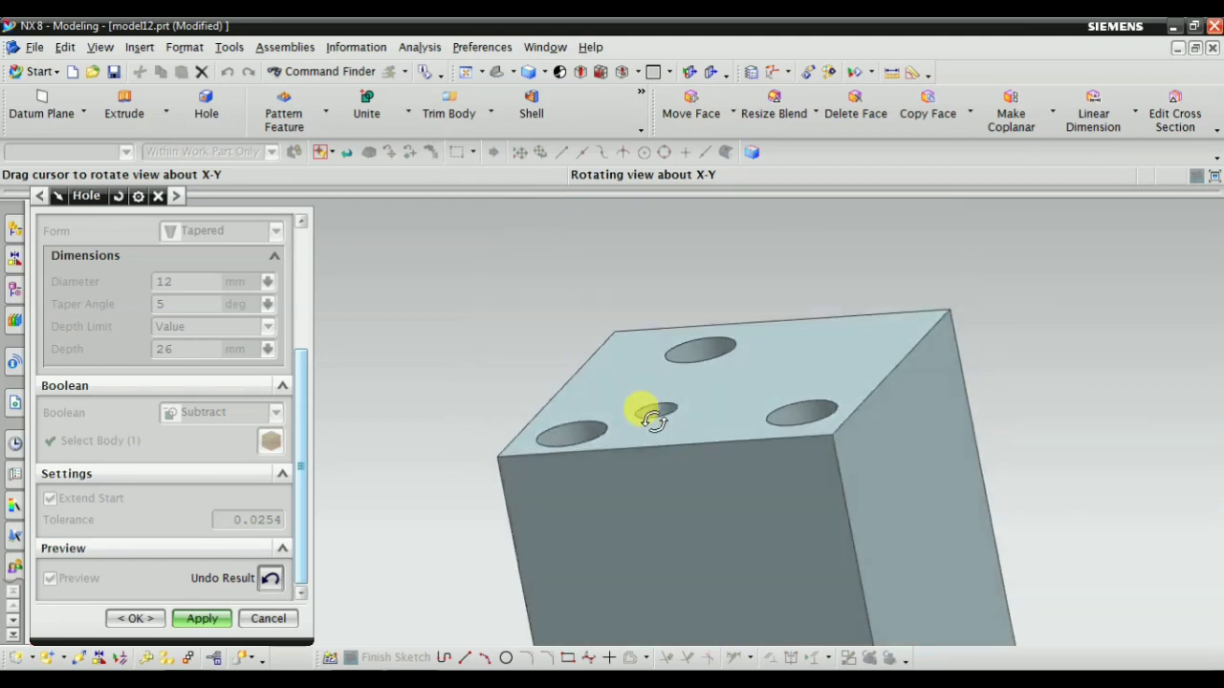
left_click(270, 578)
scroll(218, 387, "up", 3)
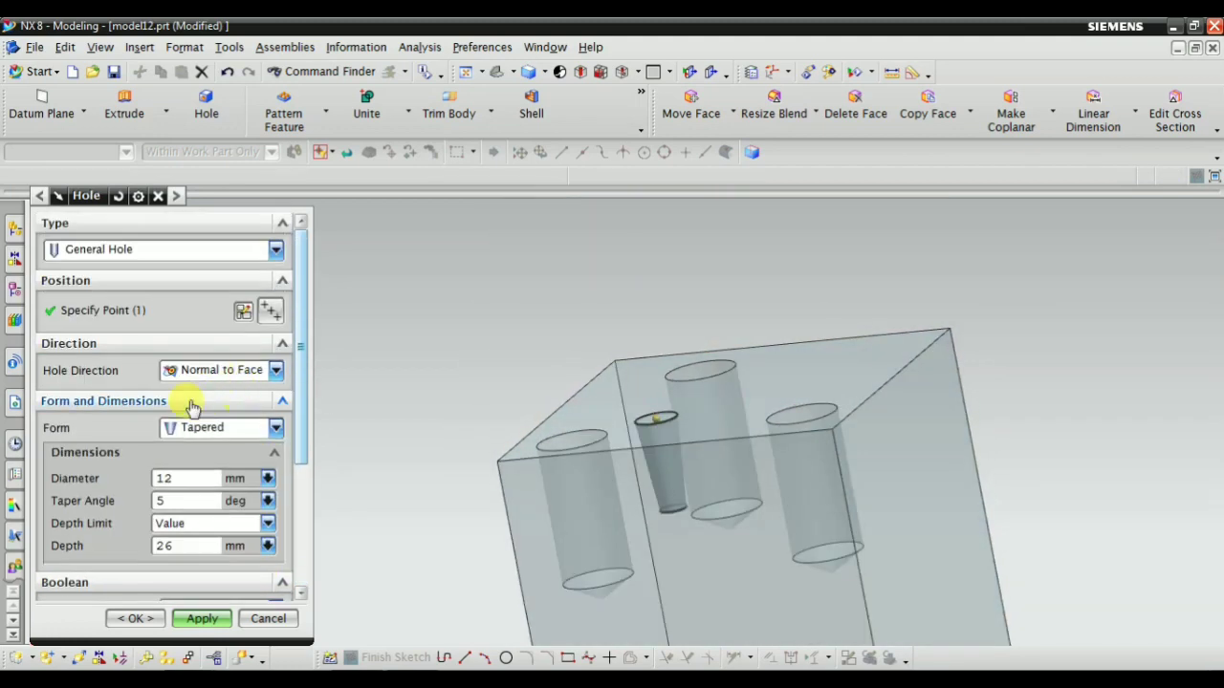
Keep Tapered as the hole form and apply the hole to the block
left_click(191, 427)
left_click(187, 427)
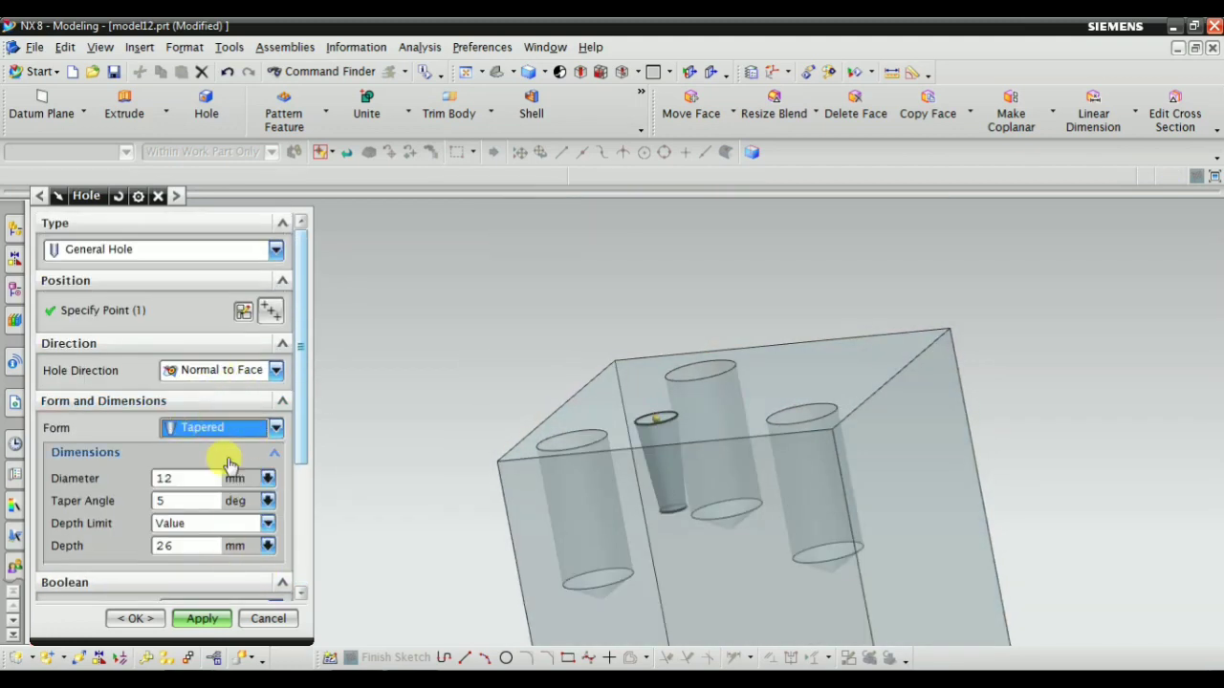
left_click(196, 618)
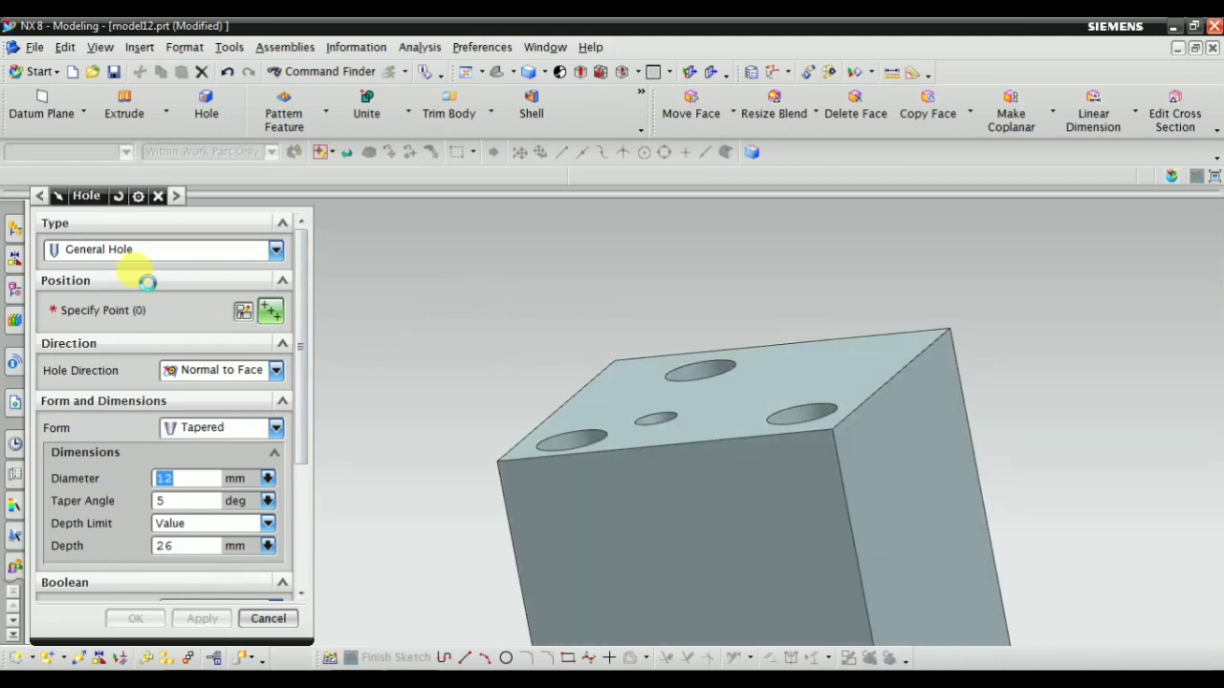
Switch the hole type to Drill Size Hole and place its sketch point on the block's hole-free face
left_click(140, 250)
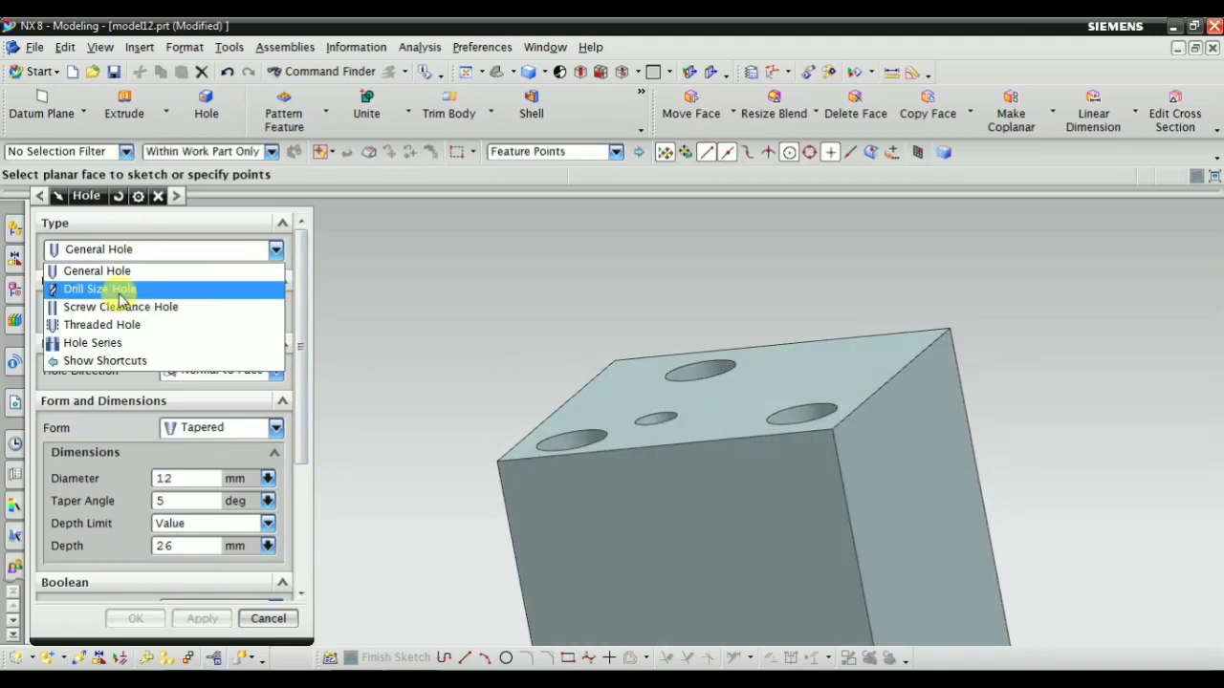
left_click(144, 288)
middle_click_drag(465, 292, 325, 378)
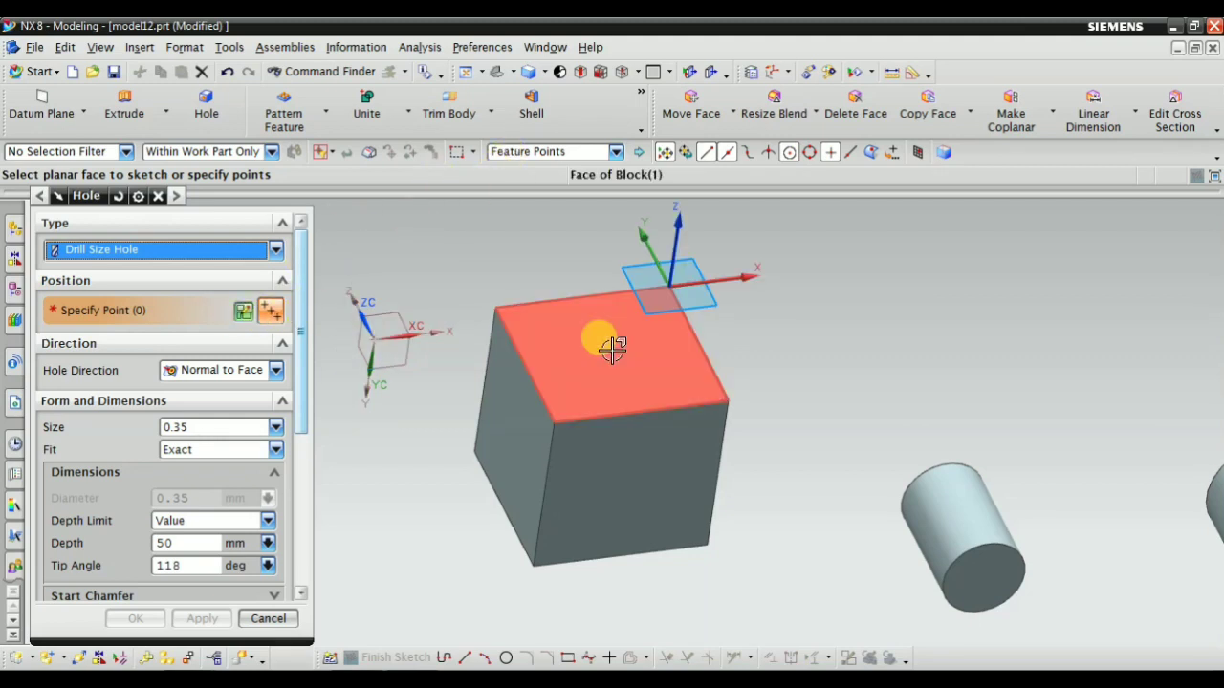
left_click(568, 334)
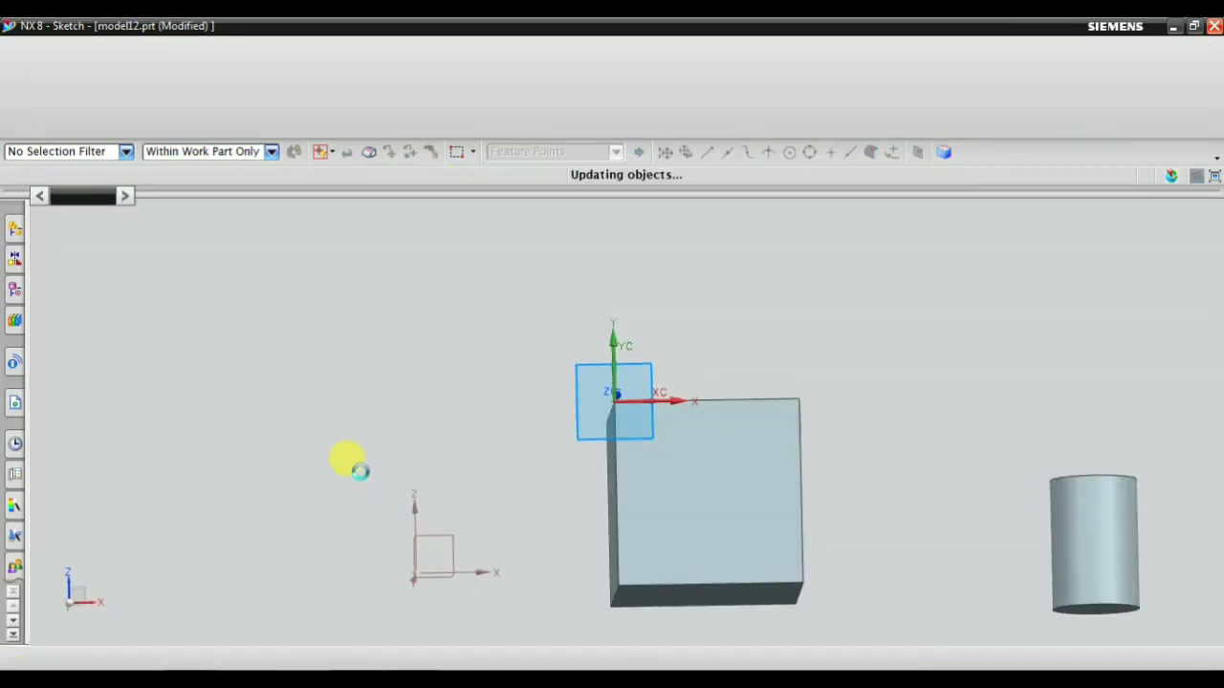
Finish placing sketch points and turn off Continuous Auto Dimensioning
scroll(628, 472, "up", 5)
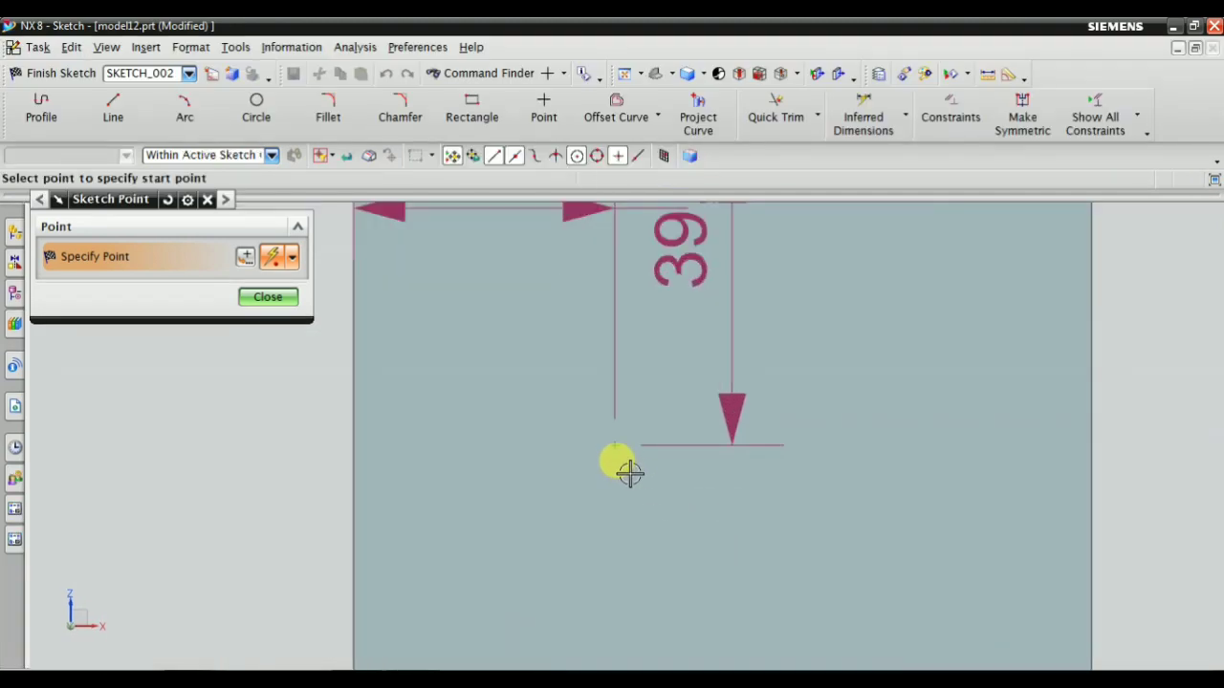
scroll(705, 514, "down", 3)
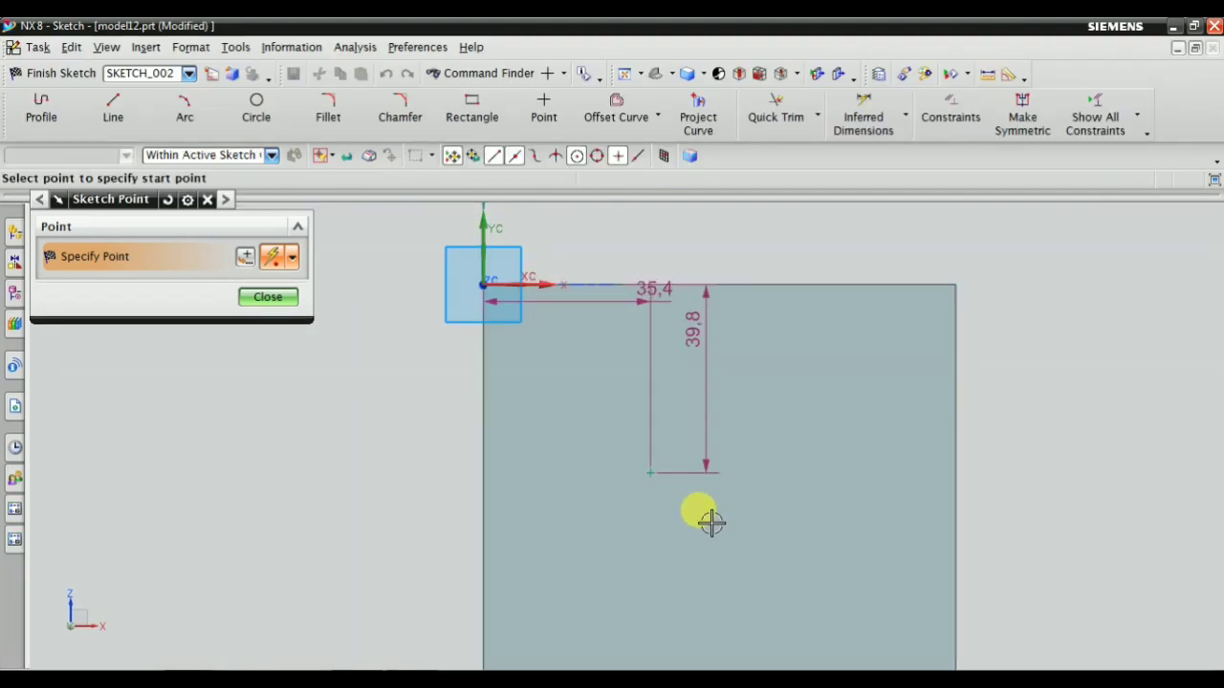
left_click(268, 298)
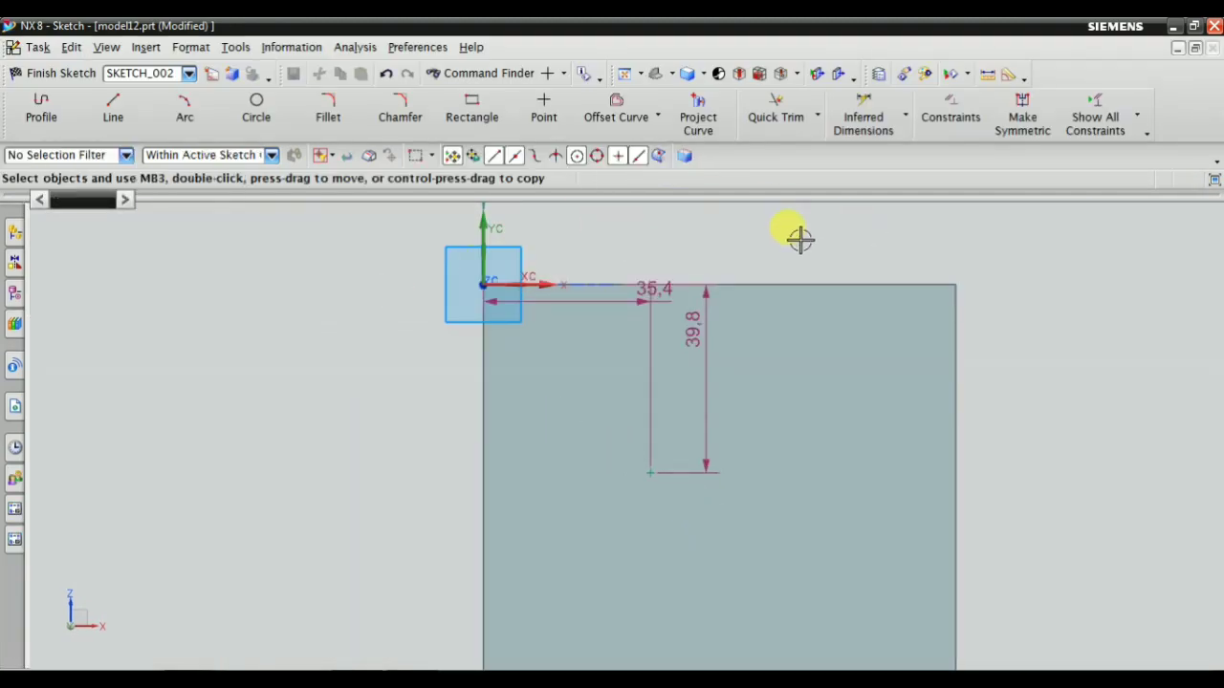
left_click(1147, 134)
left_click(1032, 374)
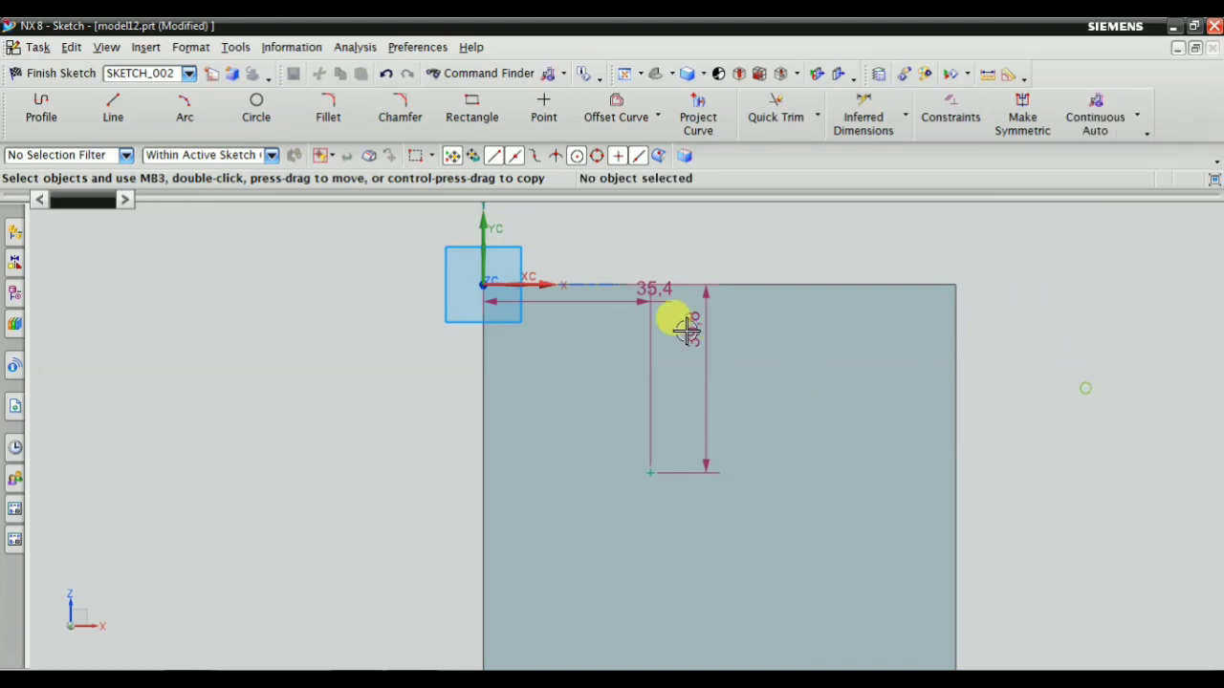
Delete the point's automatic dimensions and move the point near the face's centre, about 50 mm from the left edge and 53 mm from the lower edge
left_click(592, 292)
right_click(613, 307)
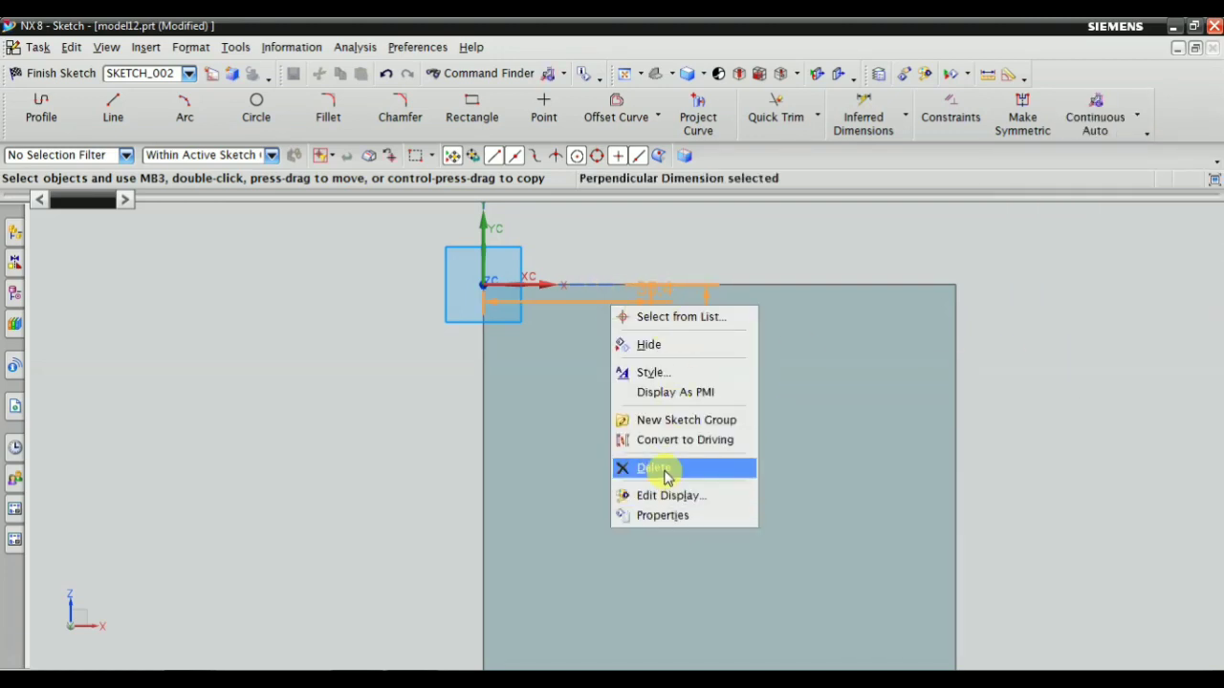
left_click(654, 468)
scroll(631, 492, "up", 2)
scroll(664, 412, "down", 2)
scroll(669, 409, "up", 2)
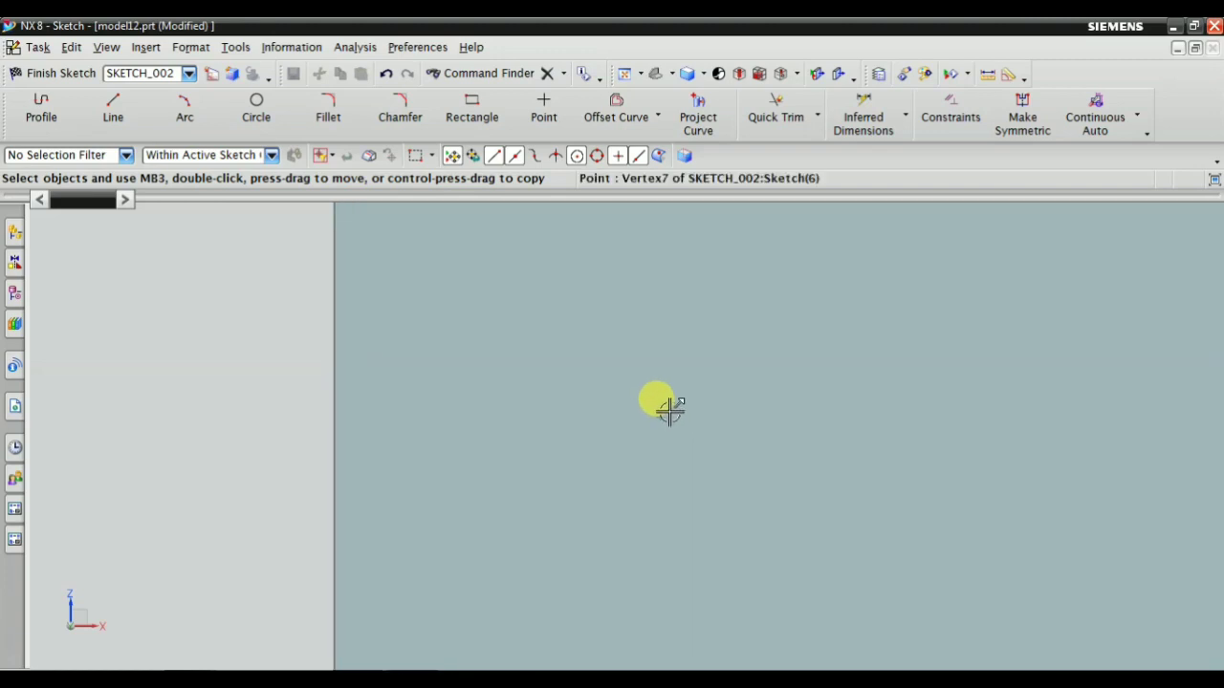
scroll(774, 392, "down", 3)
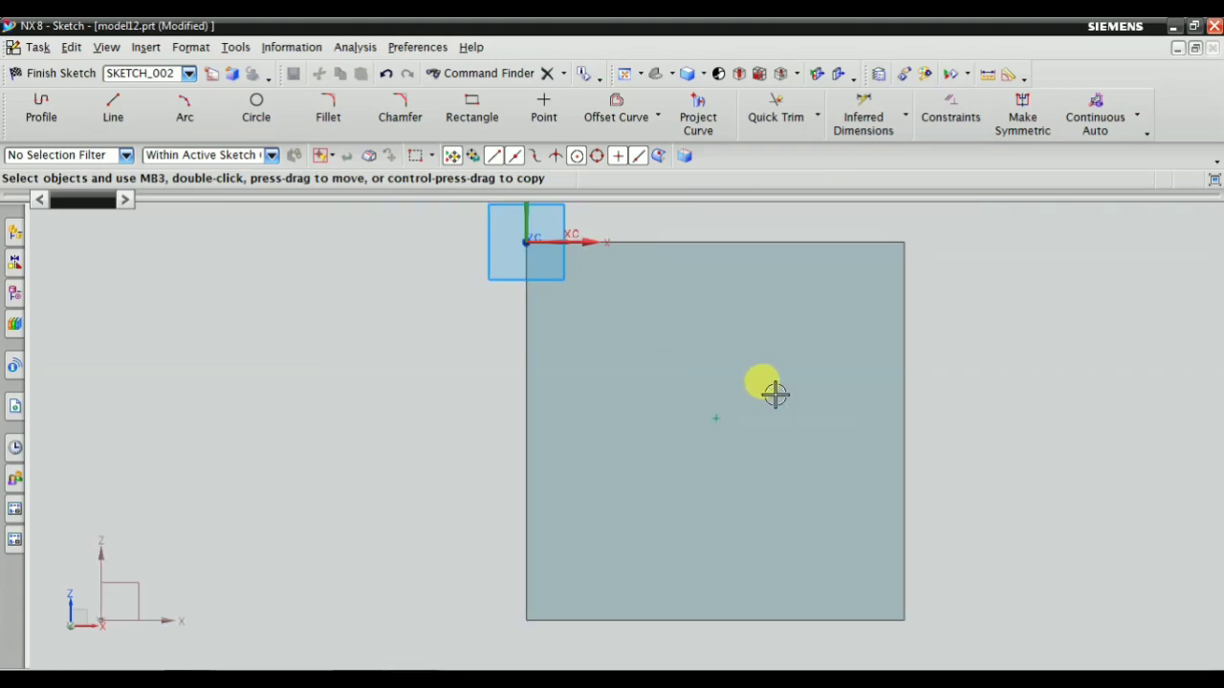
Dimension the point's horizontal distance from the left edge of the face with Inferred Dimensions
left_click(863, 115)
left_click(519, 397)
scroll(719, 351, "up", 2)
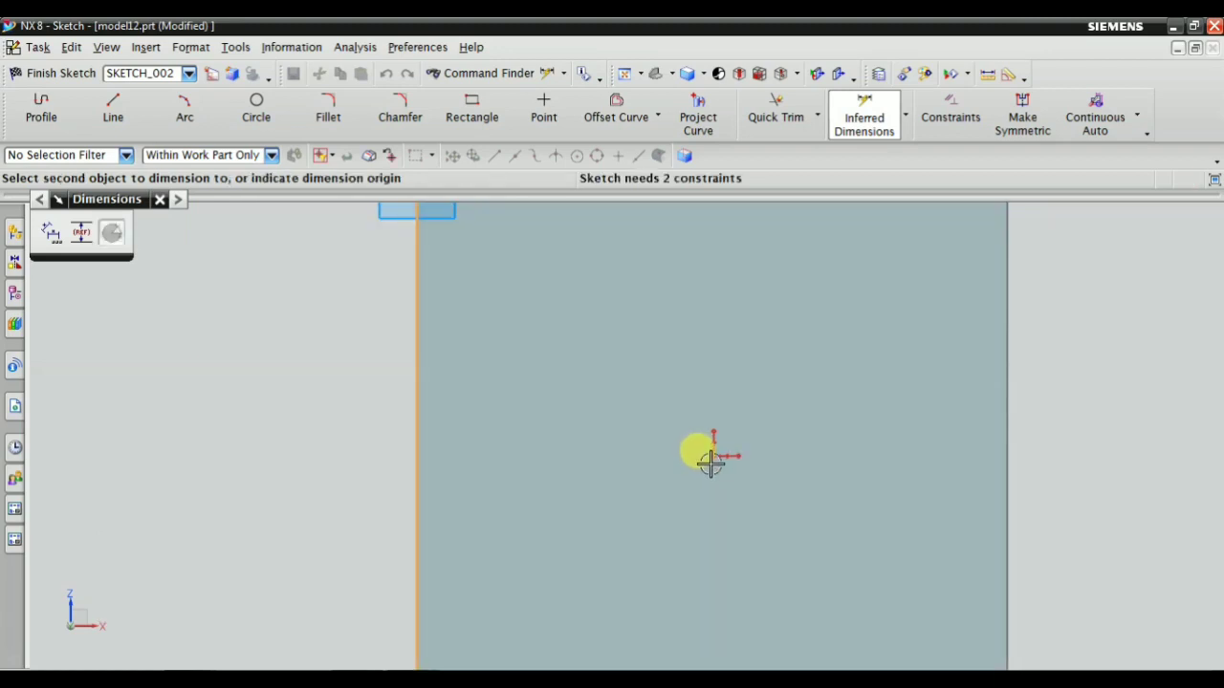
left_click(711, 462)
scroll(644, 505, "down", 2)
left_click(592, 406)
scroll(601, 352, "down", 4)
scroll(645, 484, "up", 3)
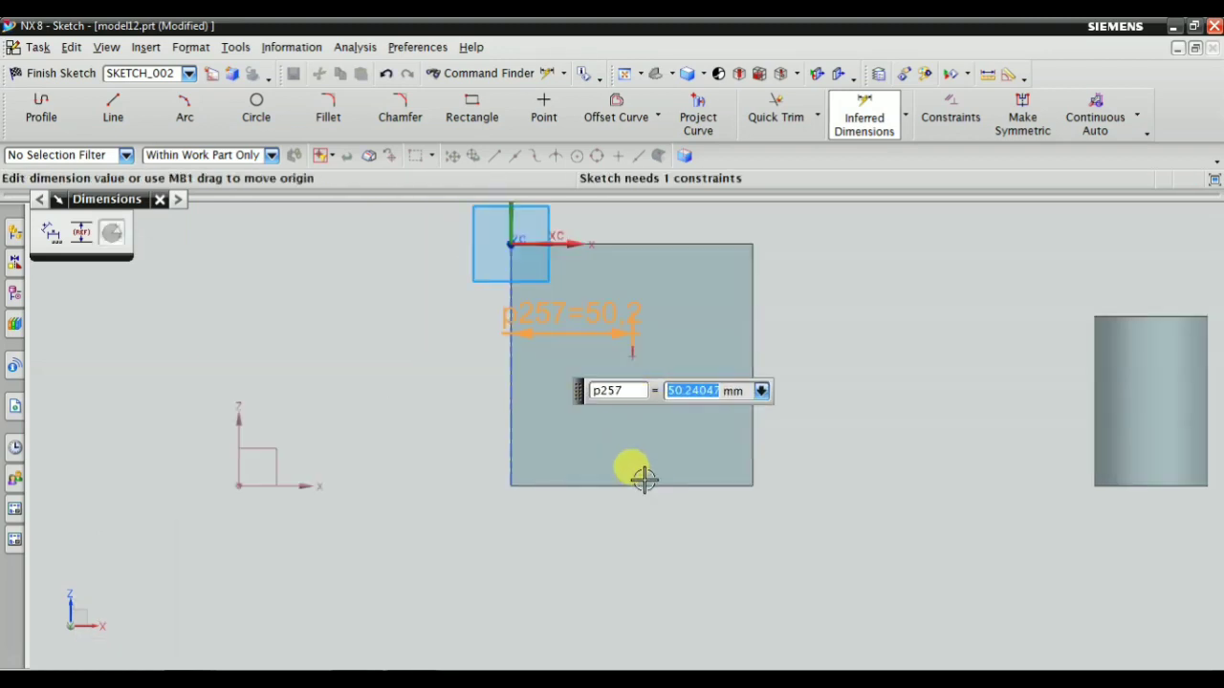
Dimension the point's vertical distance from the lower edge of the face and finish the sketch
left_click(647, 490)
scroll(622, 316, "up", 3)
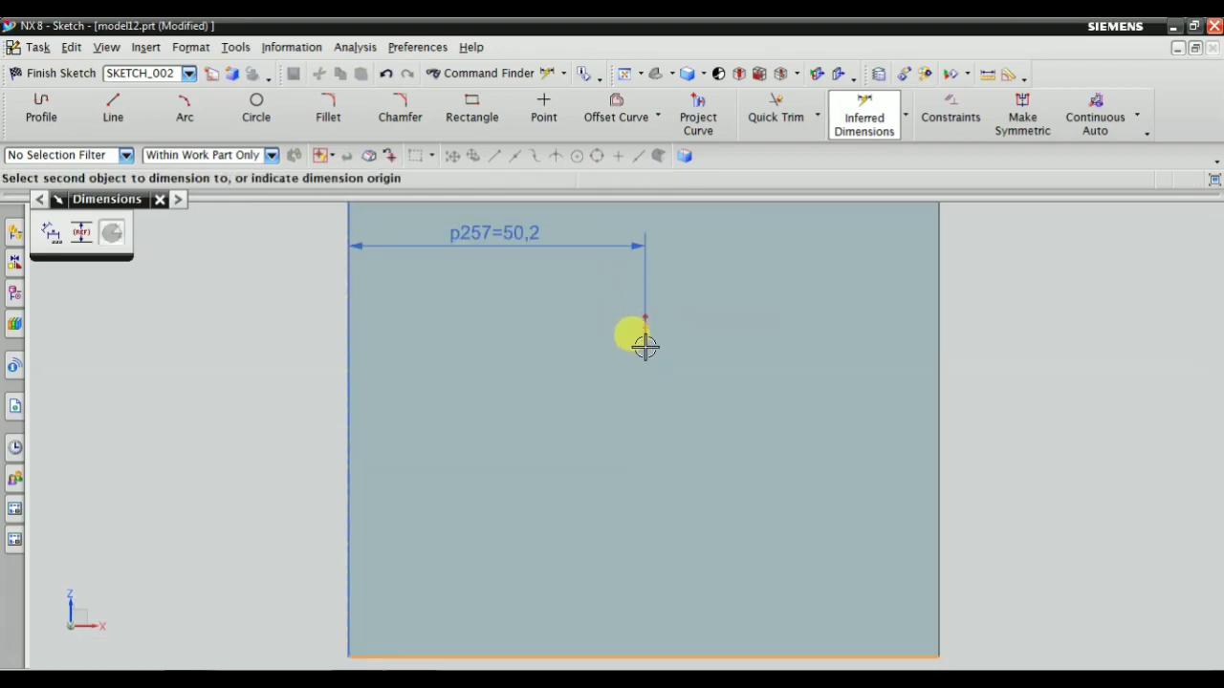
left_click(628, 324)
left_click(836, 388)
key("Escape")
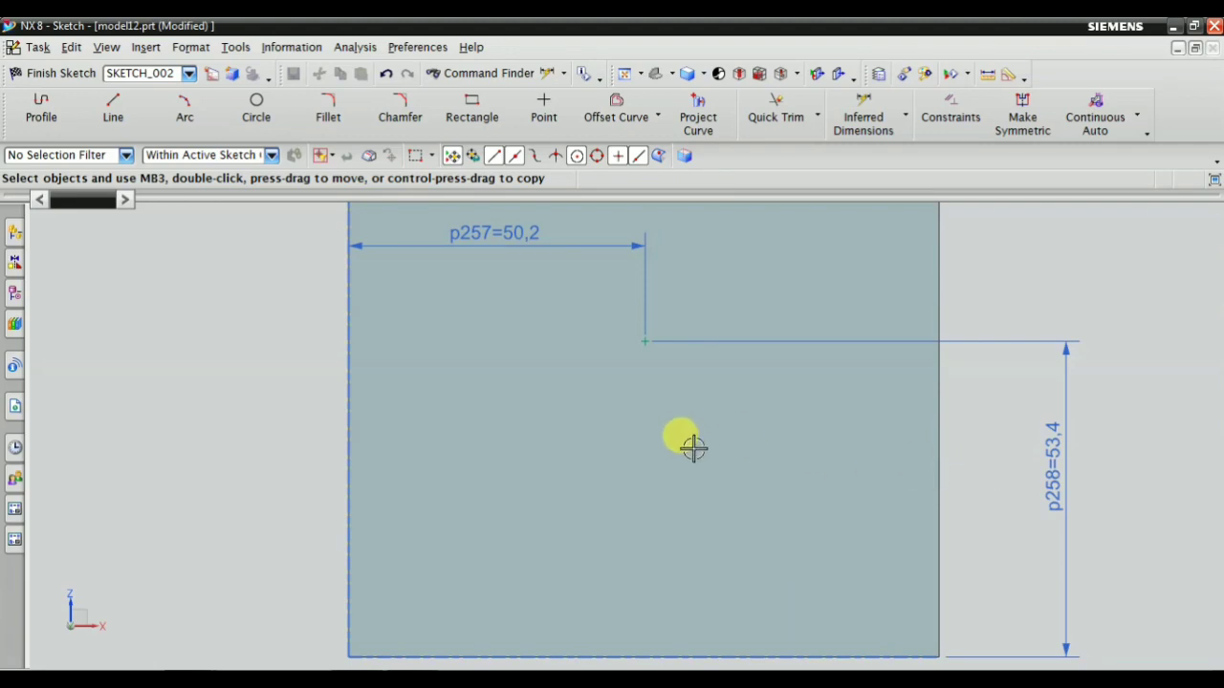
scroll(694, 449, "down", 3)
left_click(57, 75)
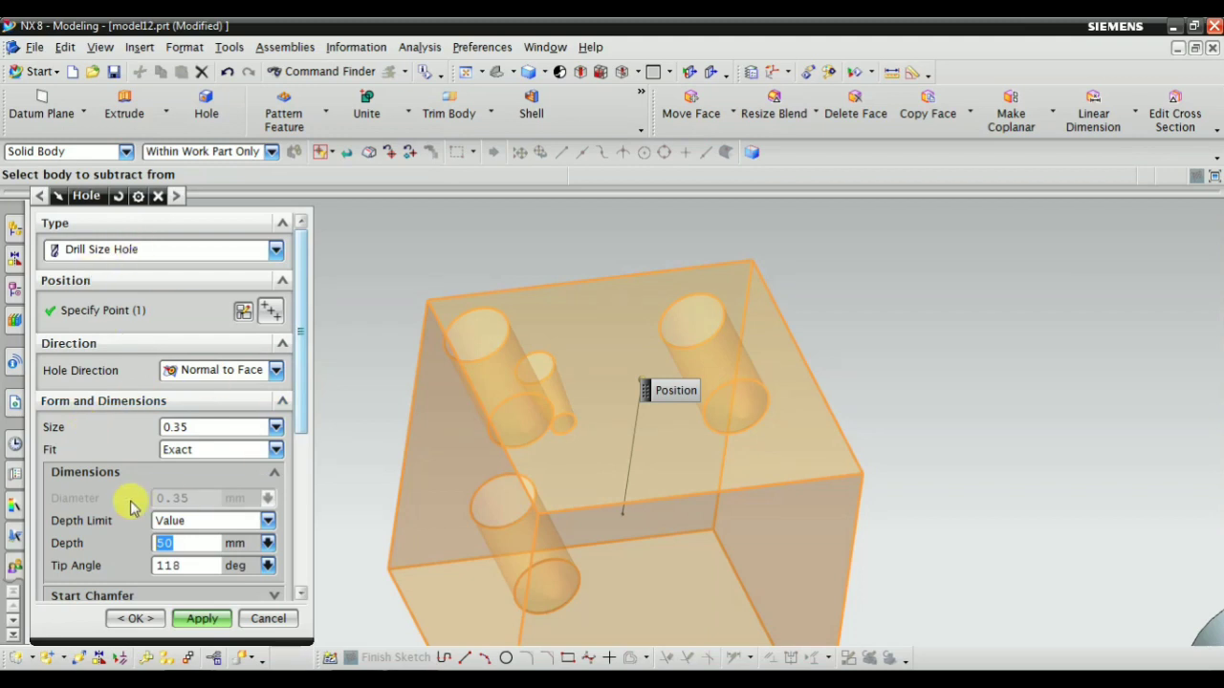
Examine the Drill Size Hole's size, fit, depth, chamfer and standard settings, moving the Position label clear of the block
scroll(219, 481, "down", 3)
scroll(216, 453, "up", 3)
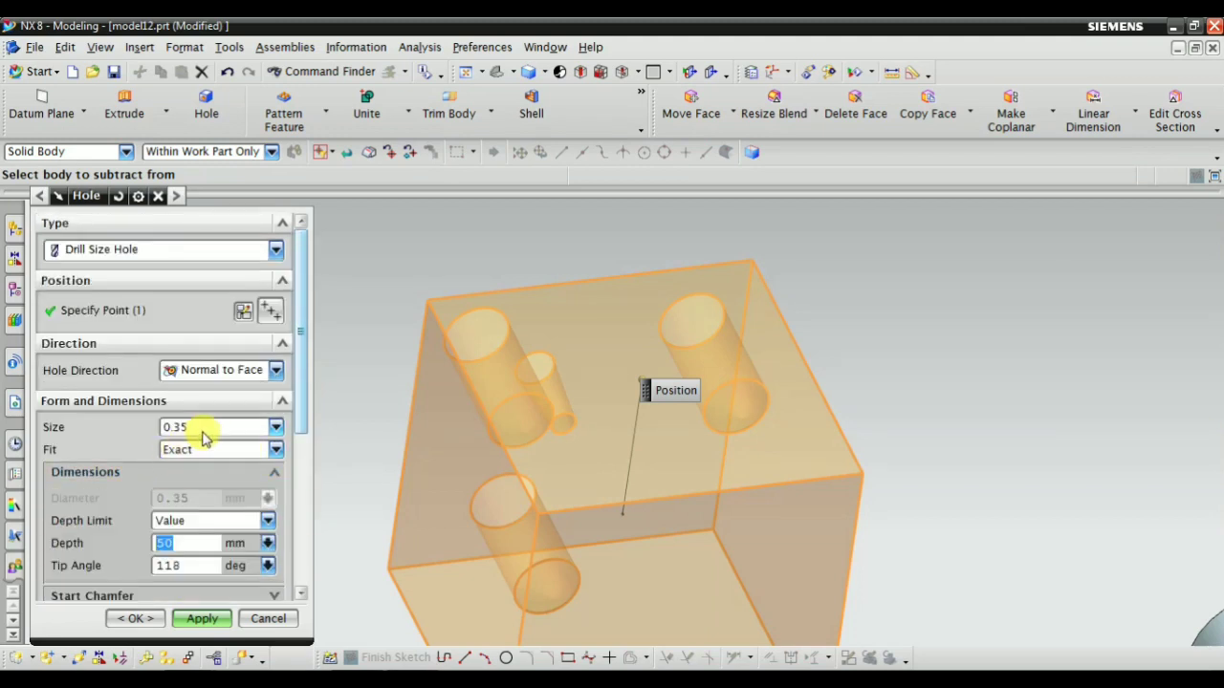
scroll(386, 373, "down", 1)
scroll(363, 385, "up", 1)
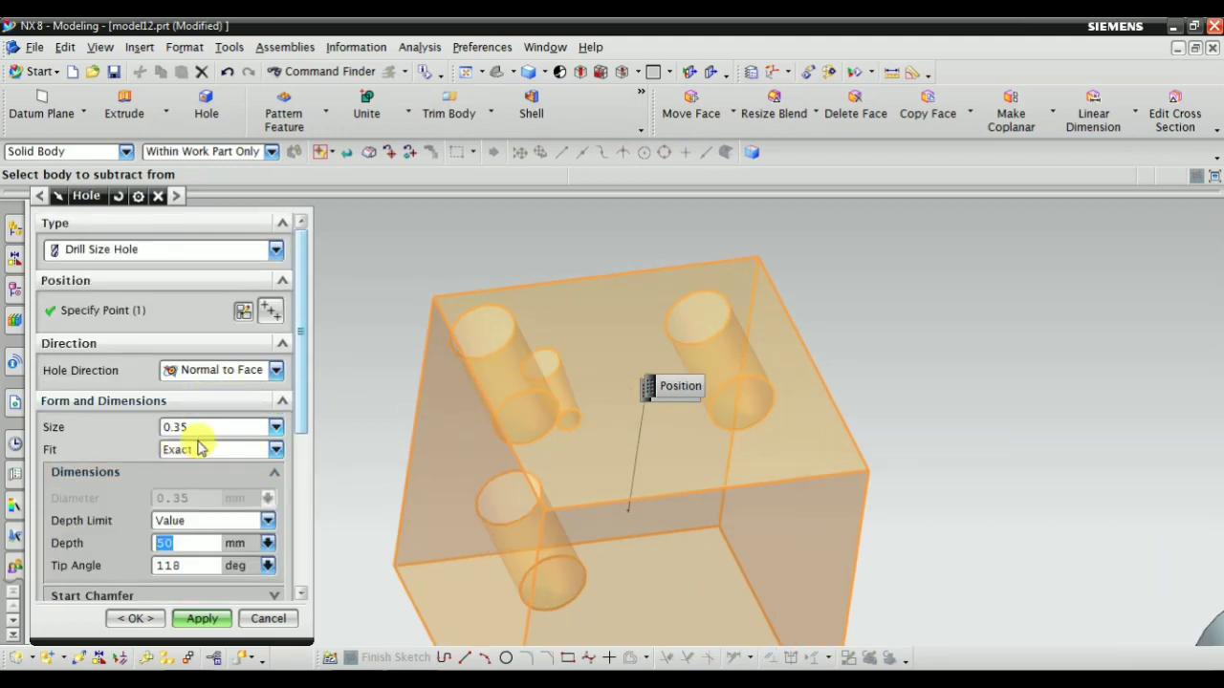
scroll(169, 487, "down", 3)
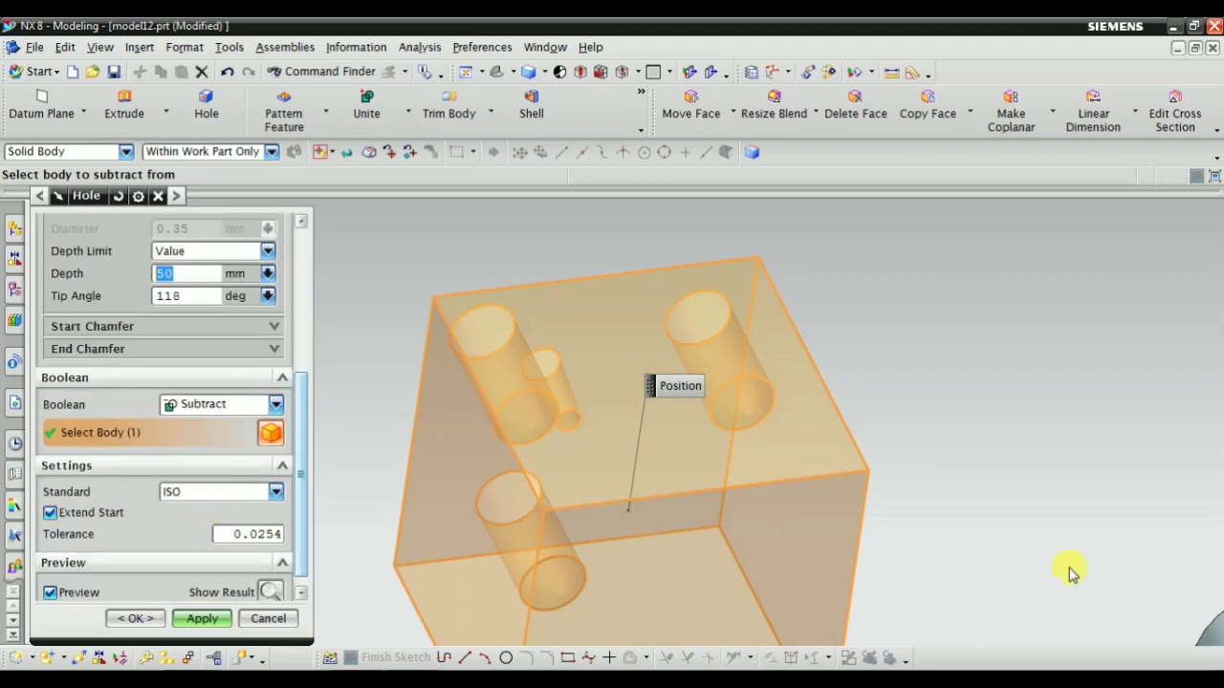
scroll(797, 470, "down", 3)
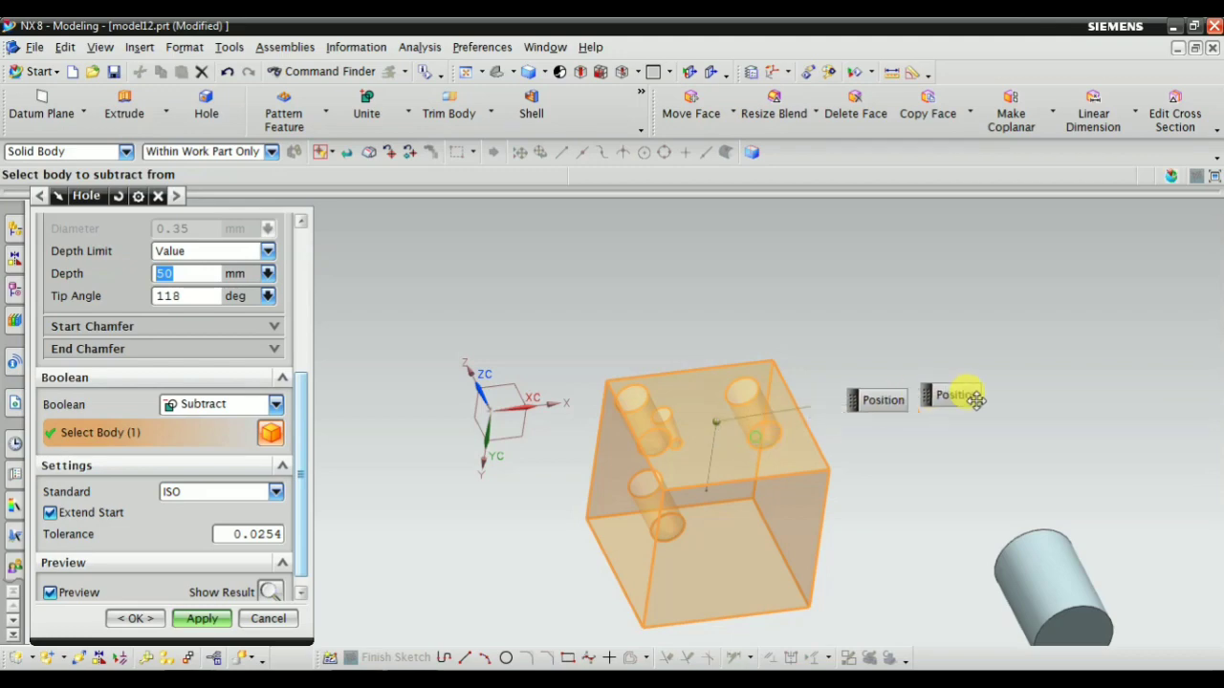
scroll(301, 385, "up", 3)
scroll(160, 427, "up", 3)
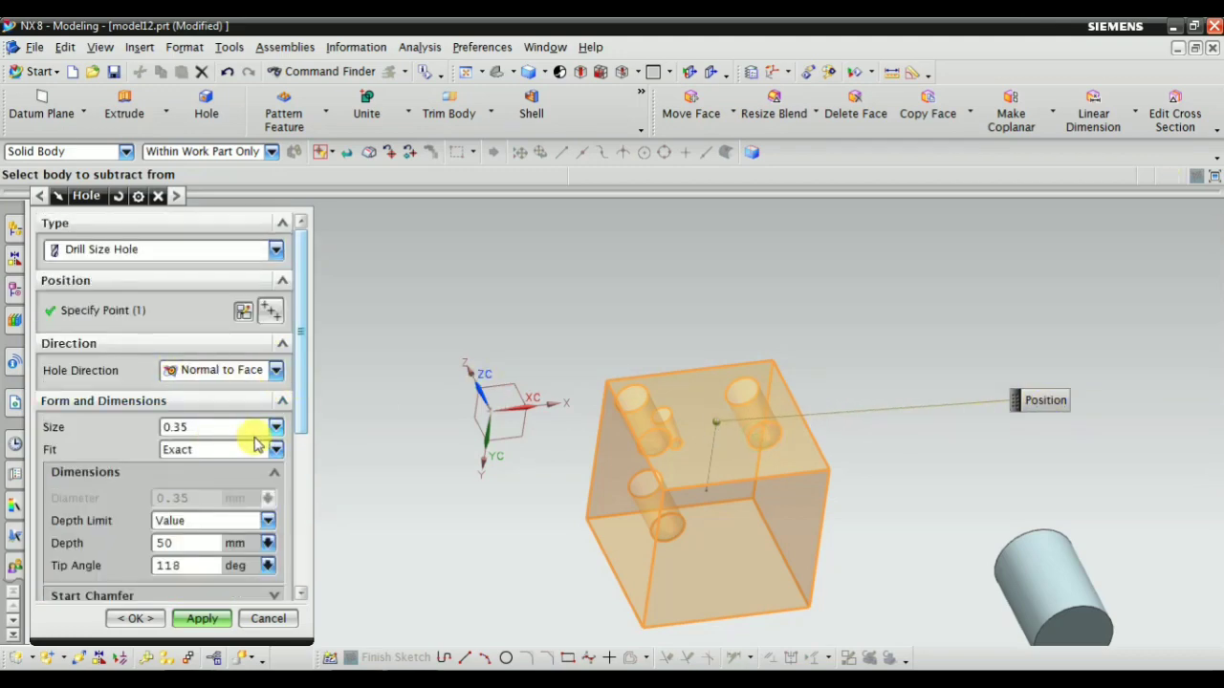
scroll(256, 447, "down", 3)
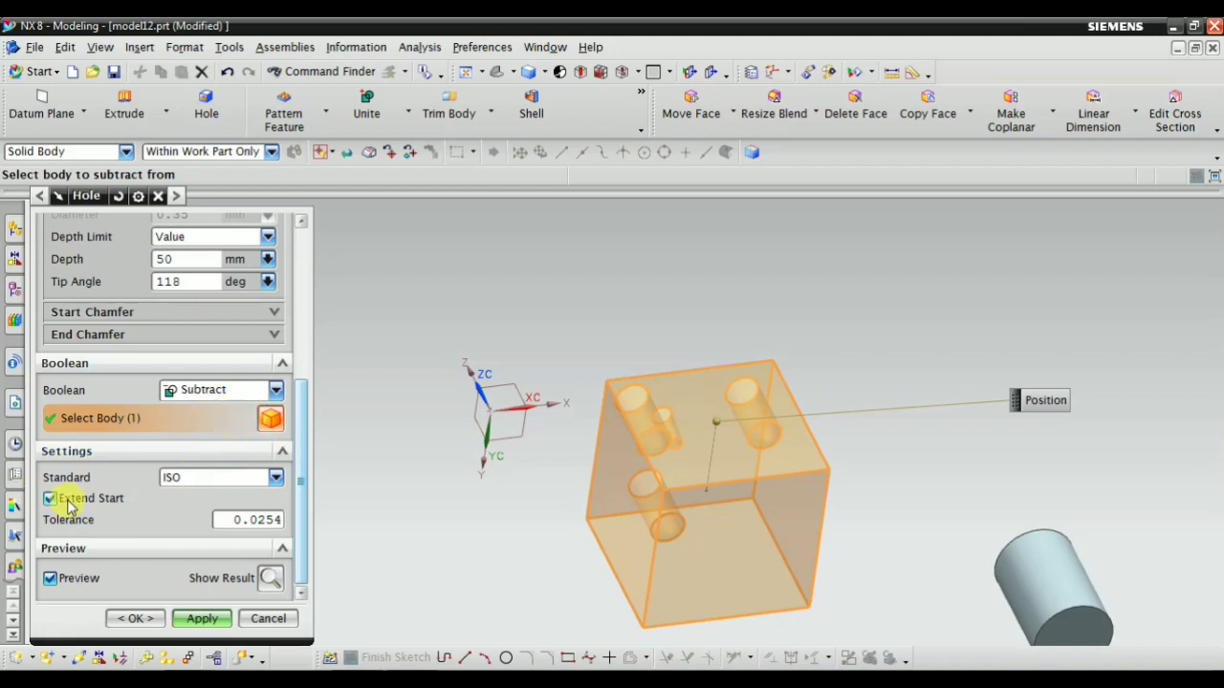
scroll(115, 483, "up", 3)
scroll(169, 459, "down", 3)
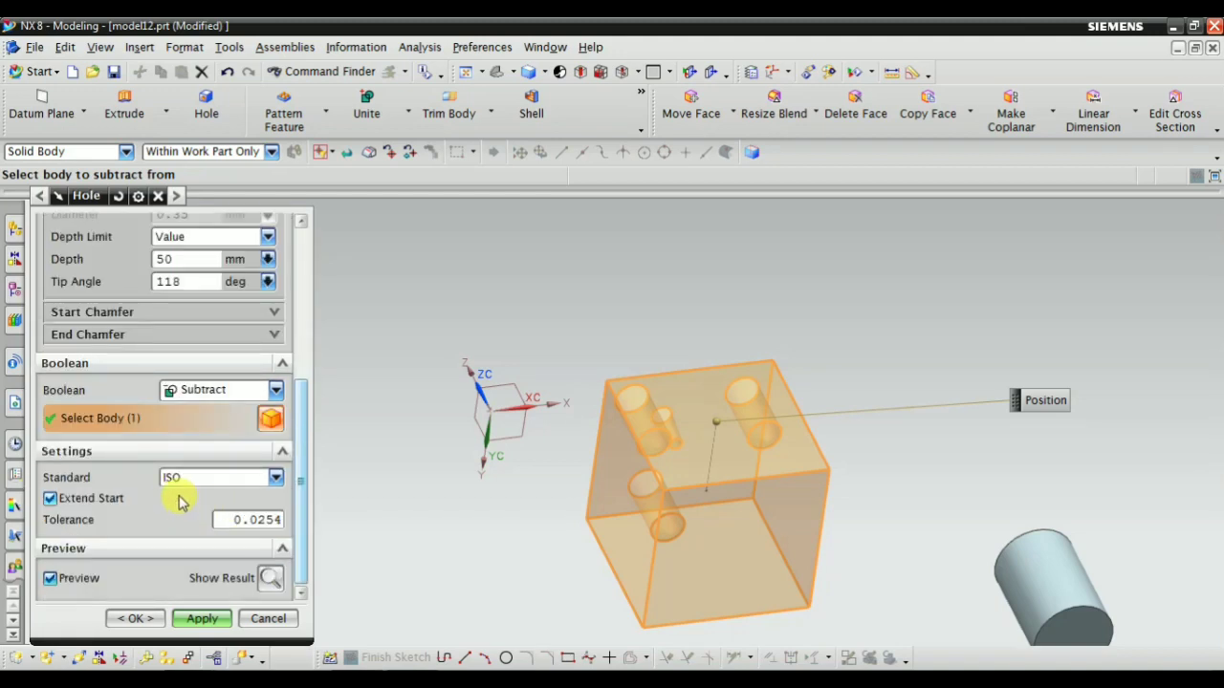
Review the ISO and ANSI choices for the drill size standard and keep ISO
left_click(220, 478)
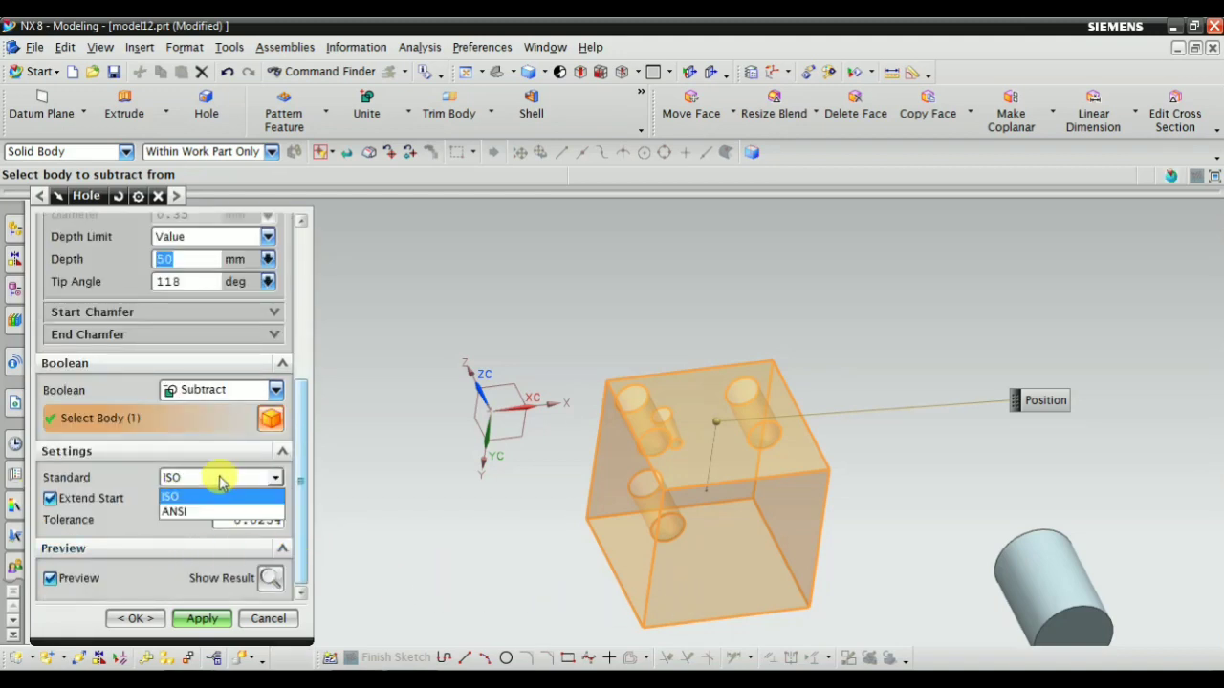
left_click(220, 478)
left_click(220, 479)
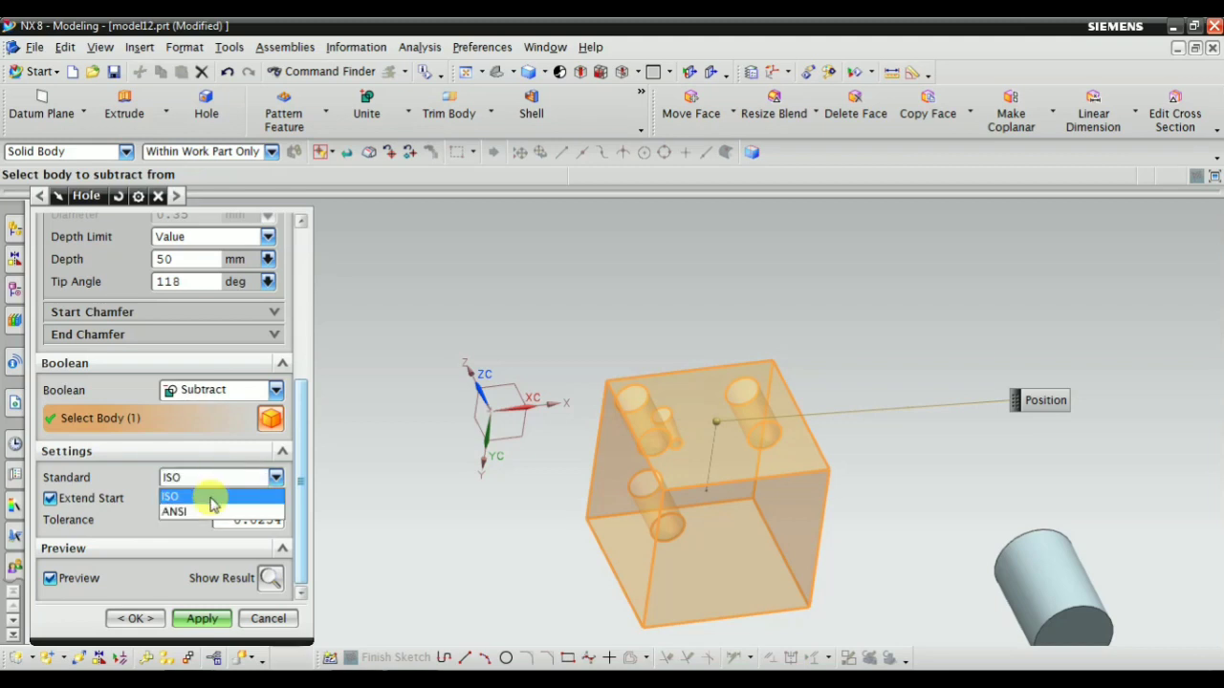
left_click(212, 497)
left_click(177, 475)
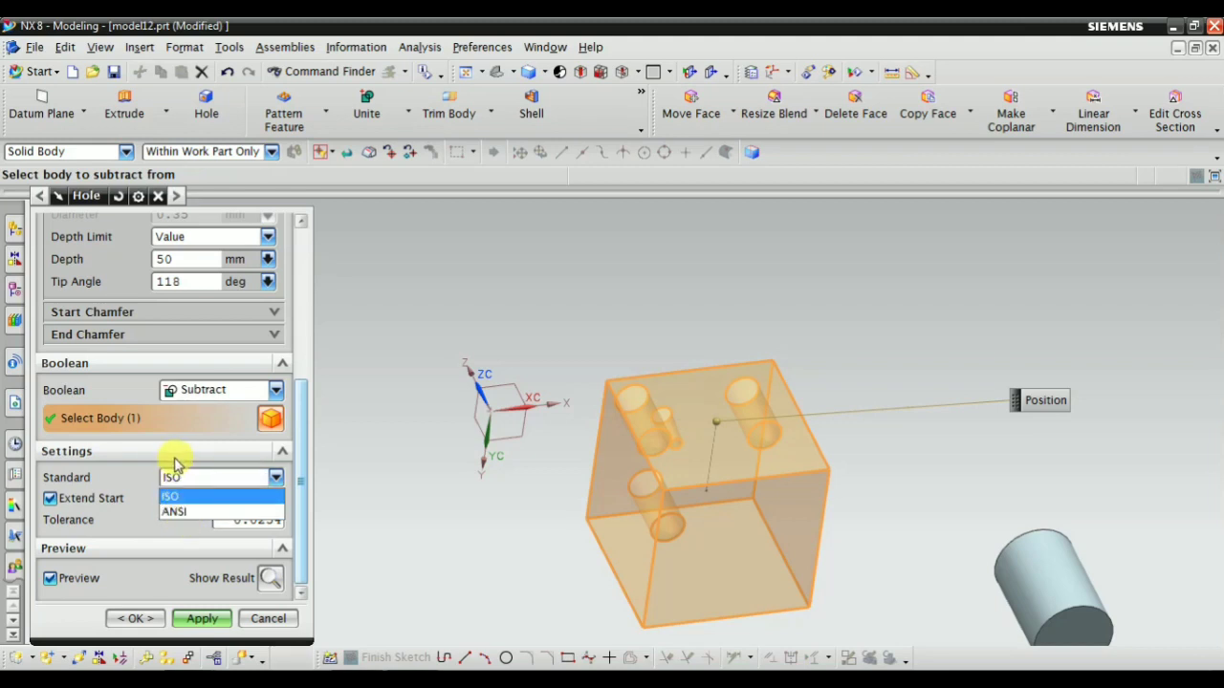
left_click(305, 444)
Set the Drill Size Hole's size to 6.8 from the standard ISO sizes
left_click_drag(296, 402, 277, 265)
left_click(201, 402)
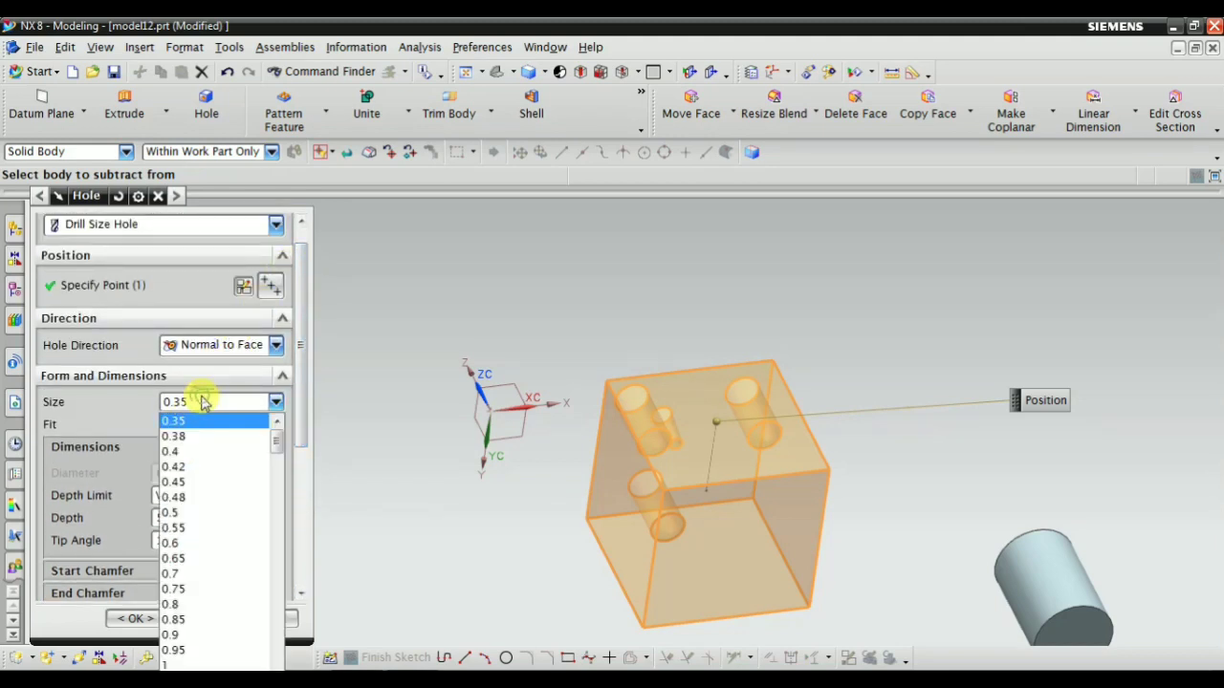
scroll(204, 472, "down", 8)
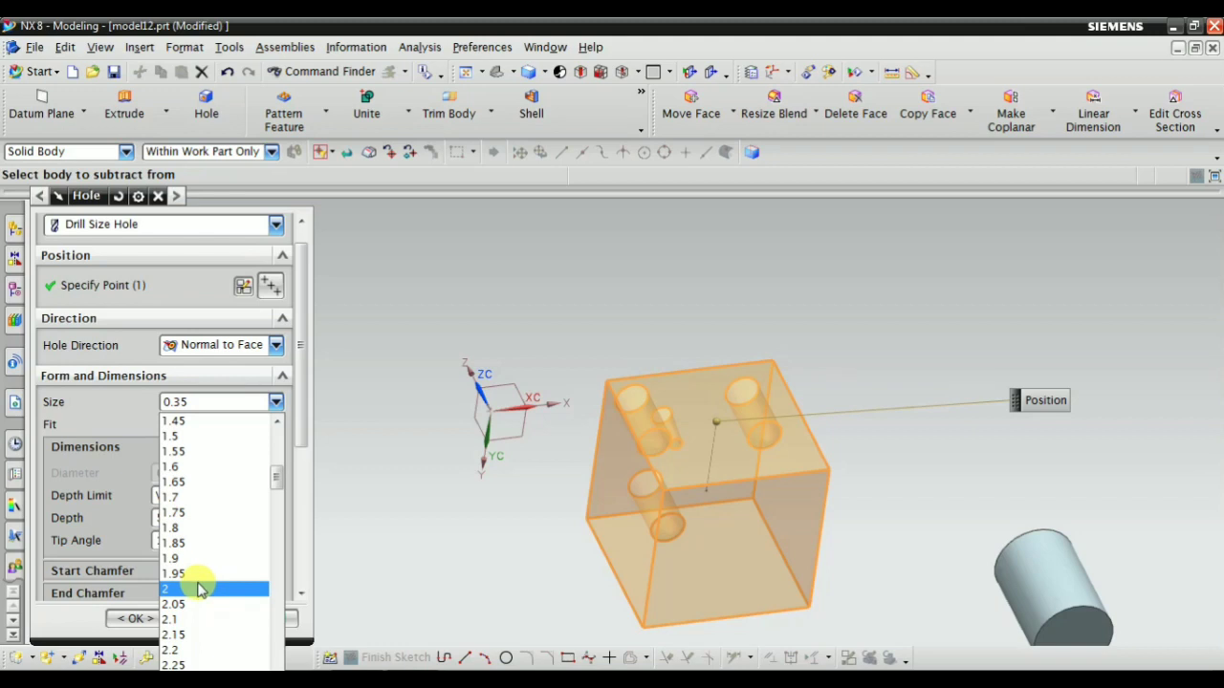
scroll(205, 574, "down", 2)
scroll(204, 584, "down", 15)
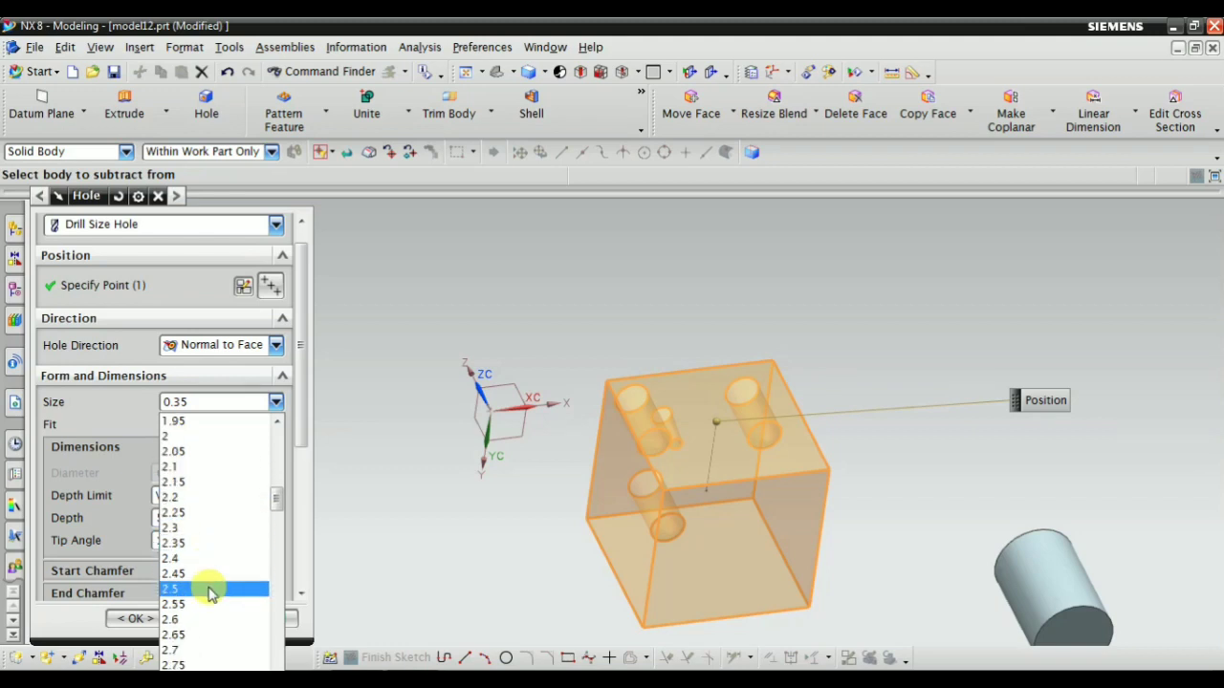
scroll(205, 612, "down", 9)
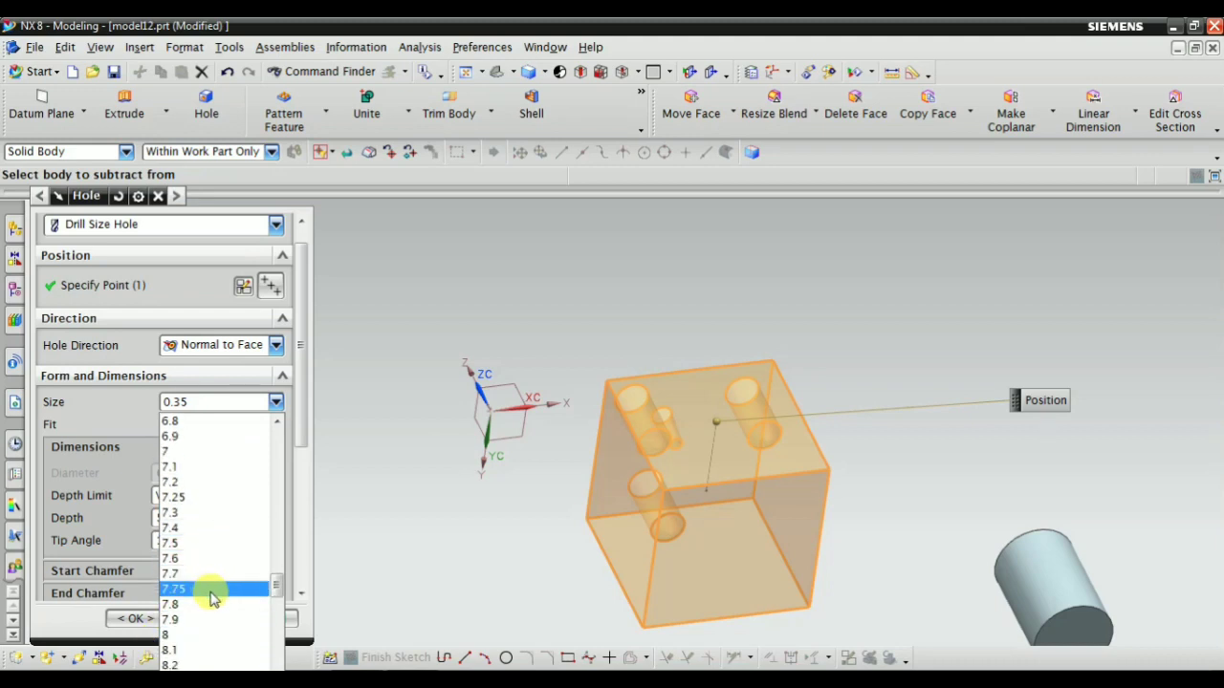
left_click(191, 420)
scroll(759, 470, "up", 5)
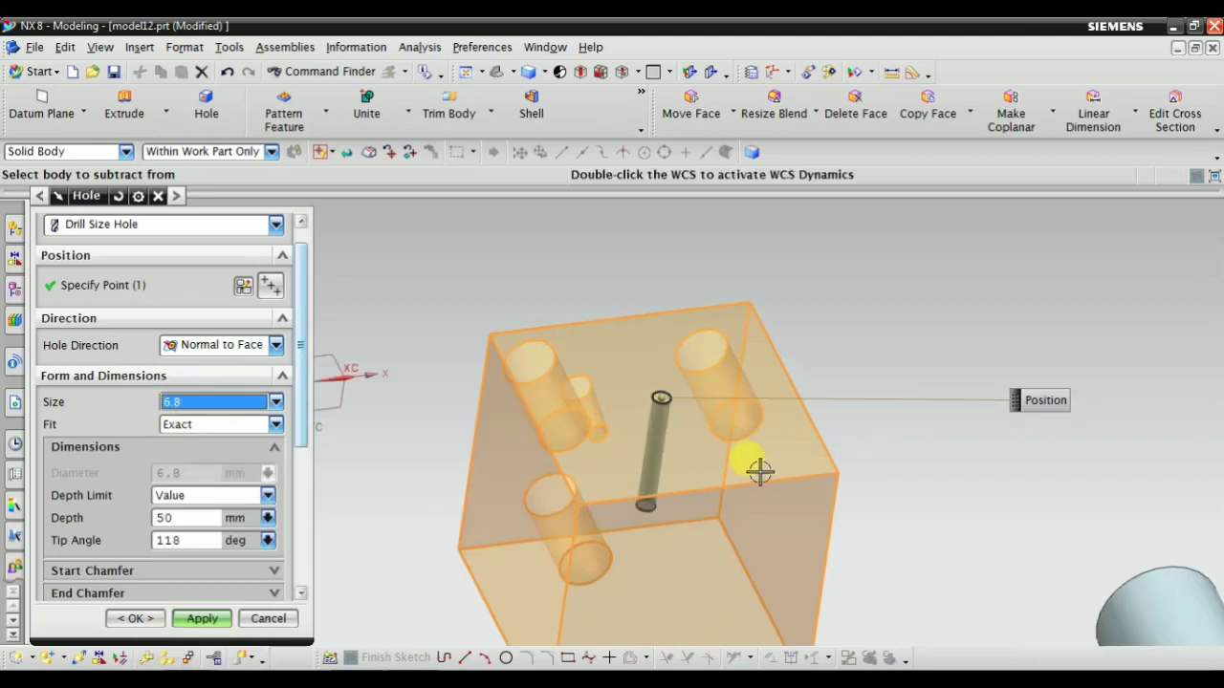
scroll(787, 361, "down", 2)
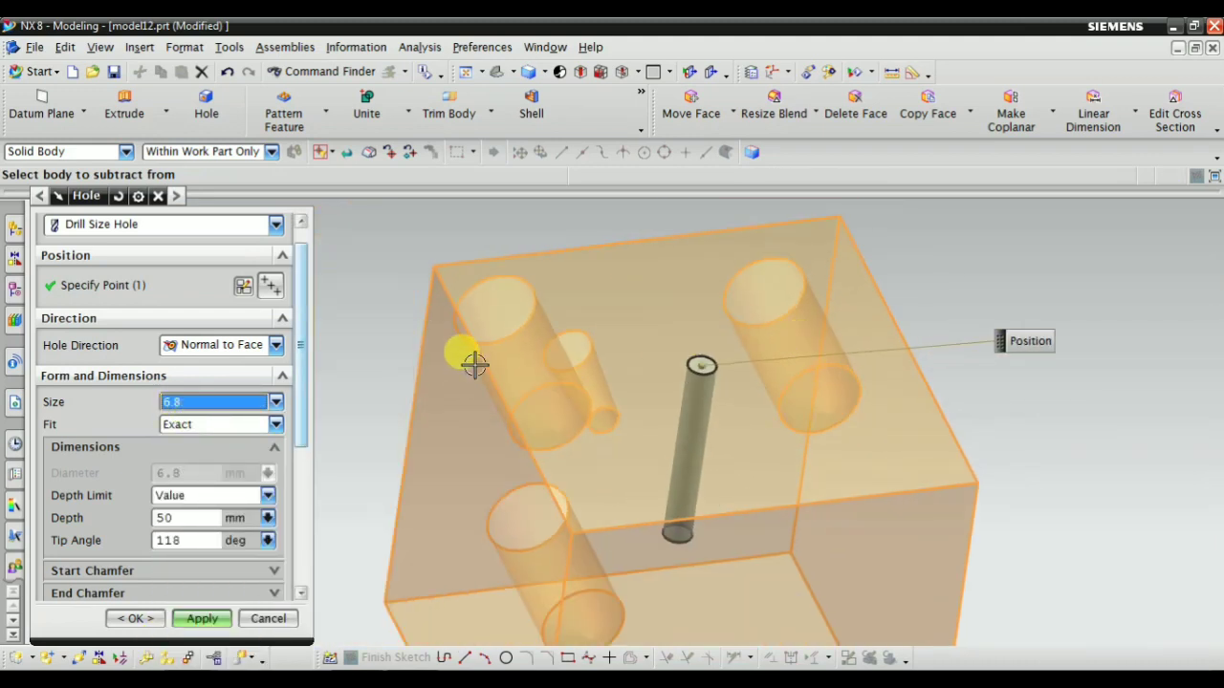
Try the Custom fit for the hole and return the fit to Exact
left_click(212, 425)
left_click(213, 425)
left_click(213, 425)
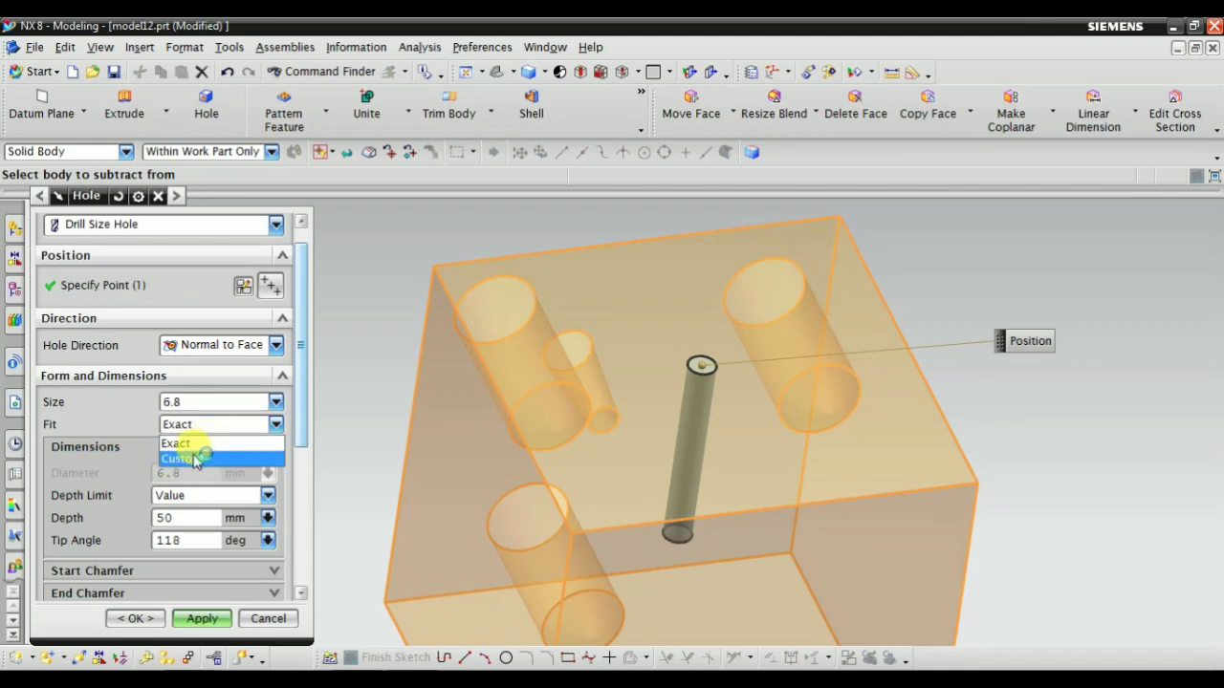
left_click(195, 460)
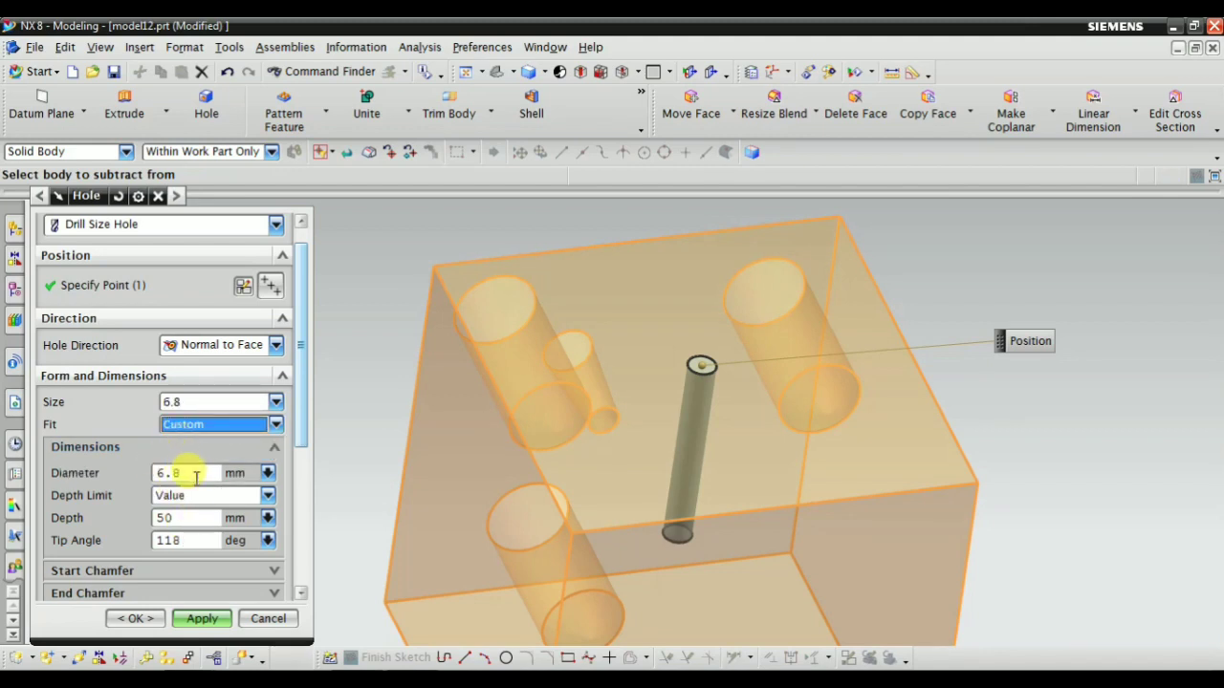
left_click(204, 426)
left_click(208, 441)
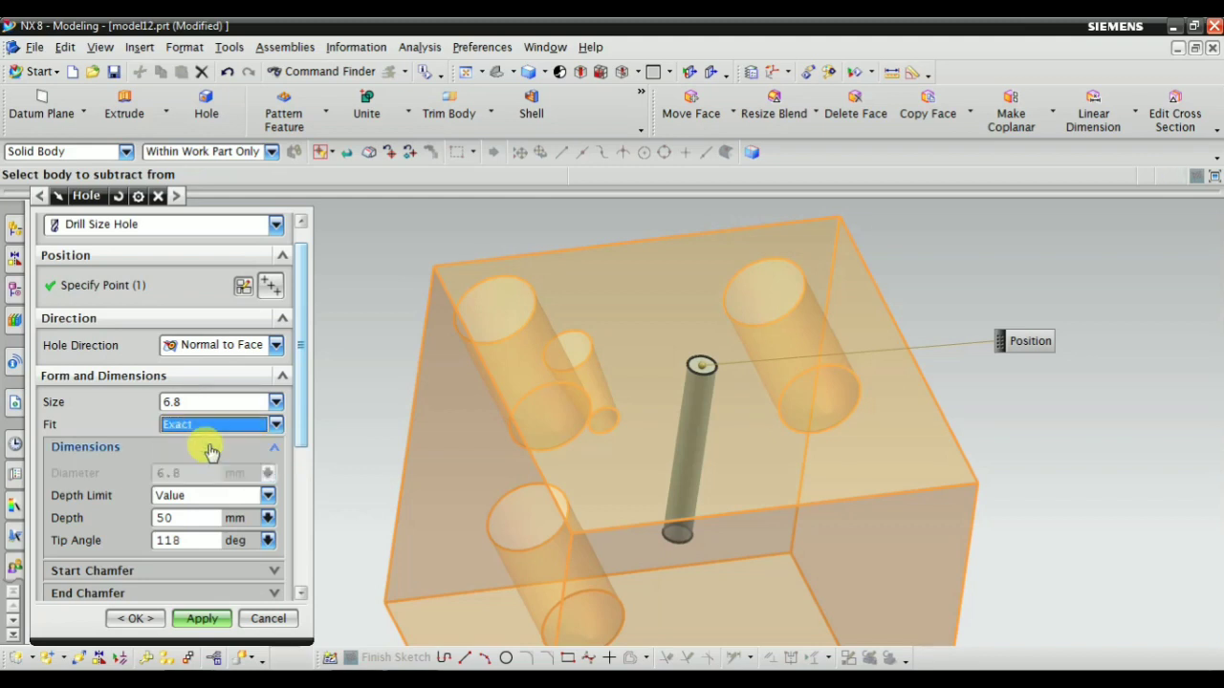
Set the drill size hole's depth to 40 mm
scroll(336, 419, "down", 2)
scroll(232, 514, "down", 2)
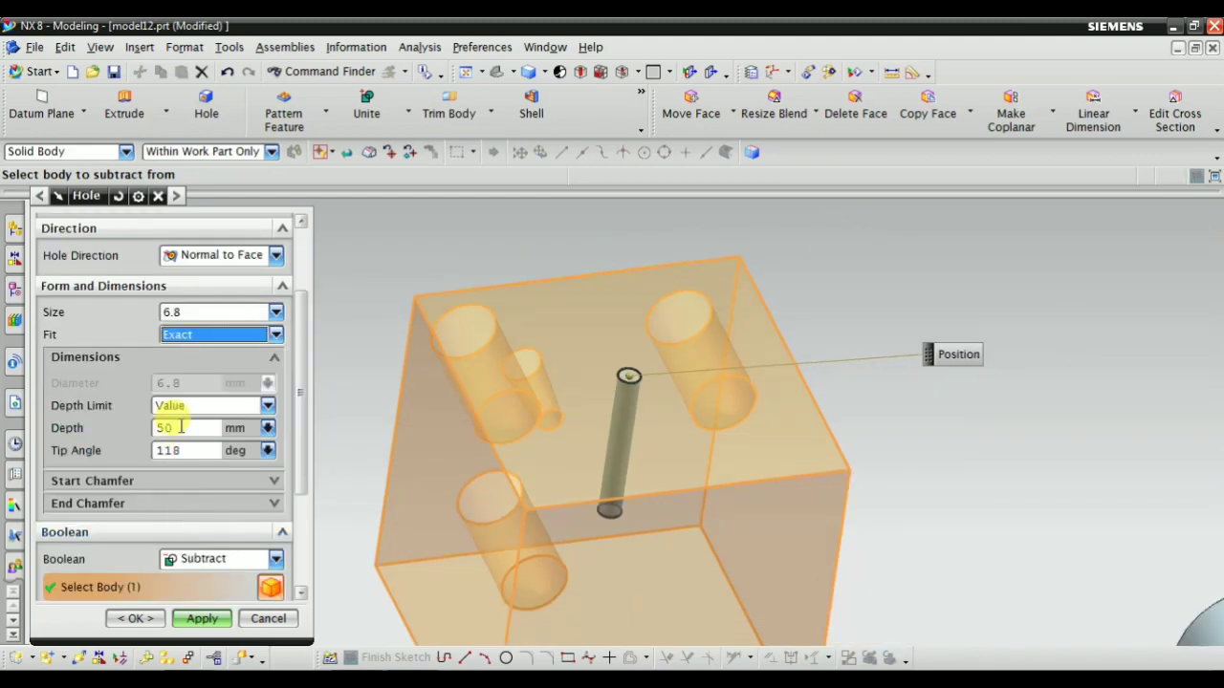
double_click(181, 427)
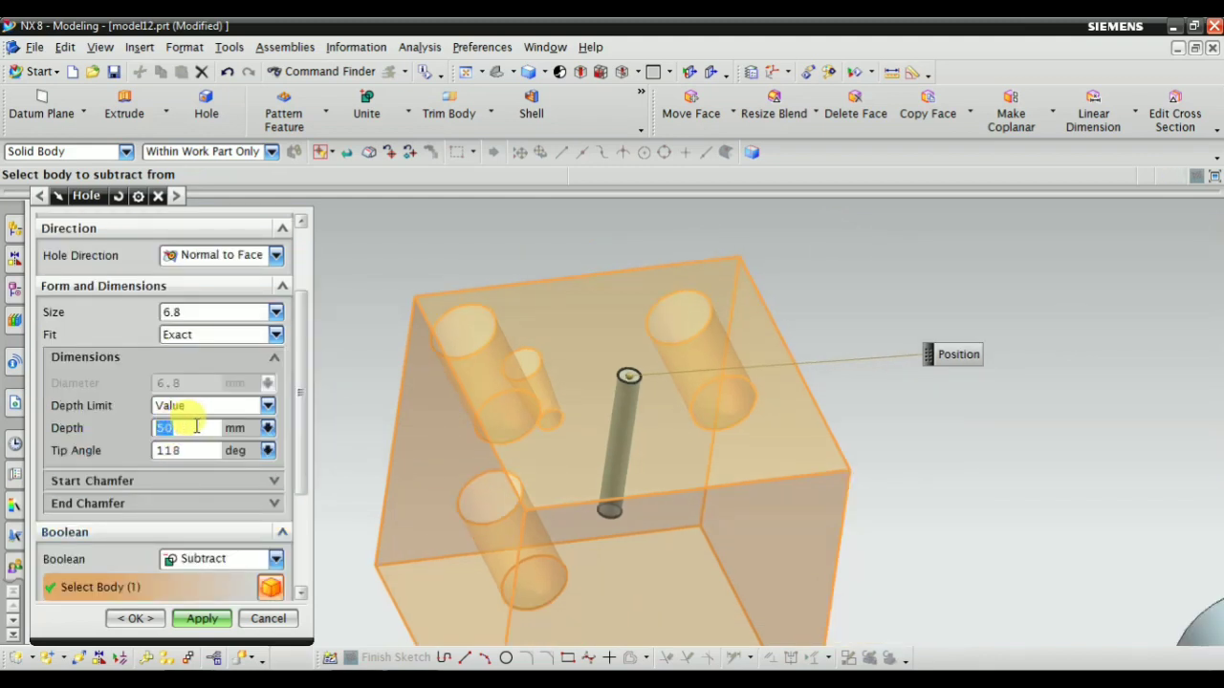
key("Return")
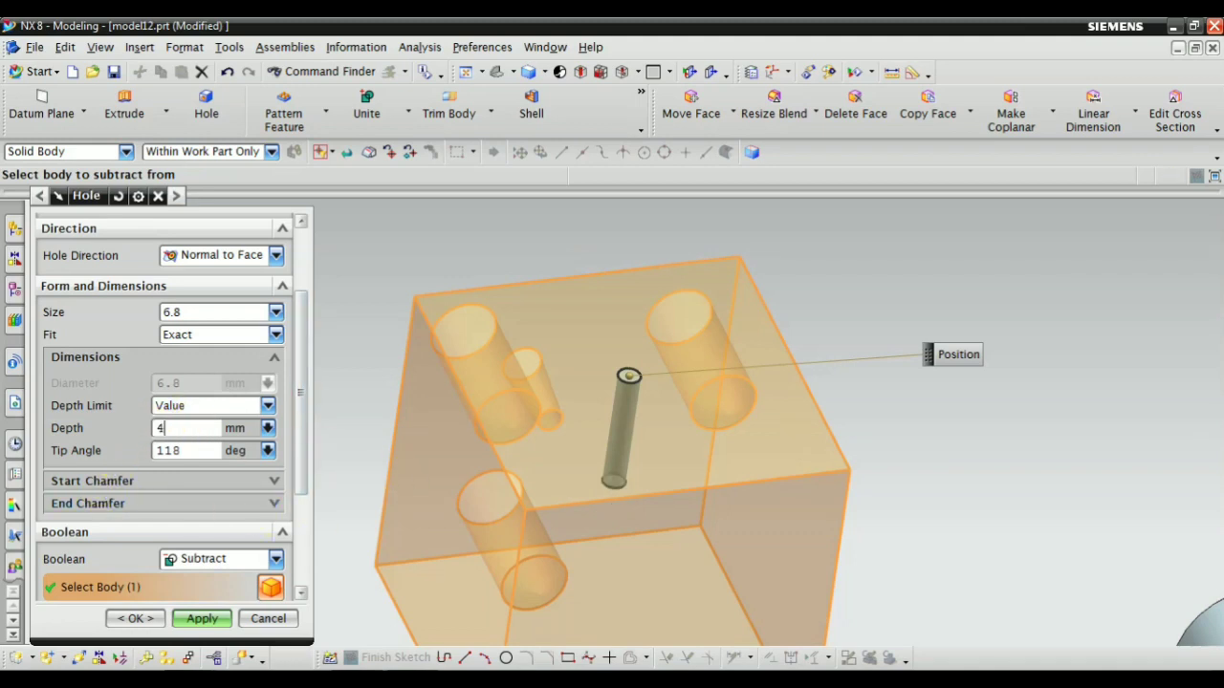
type("40")
key("Return")
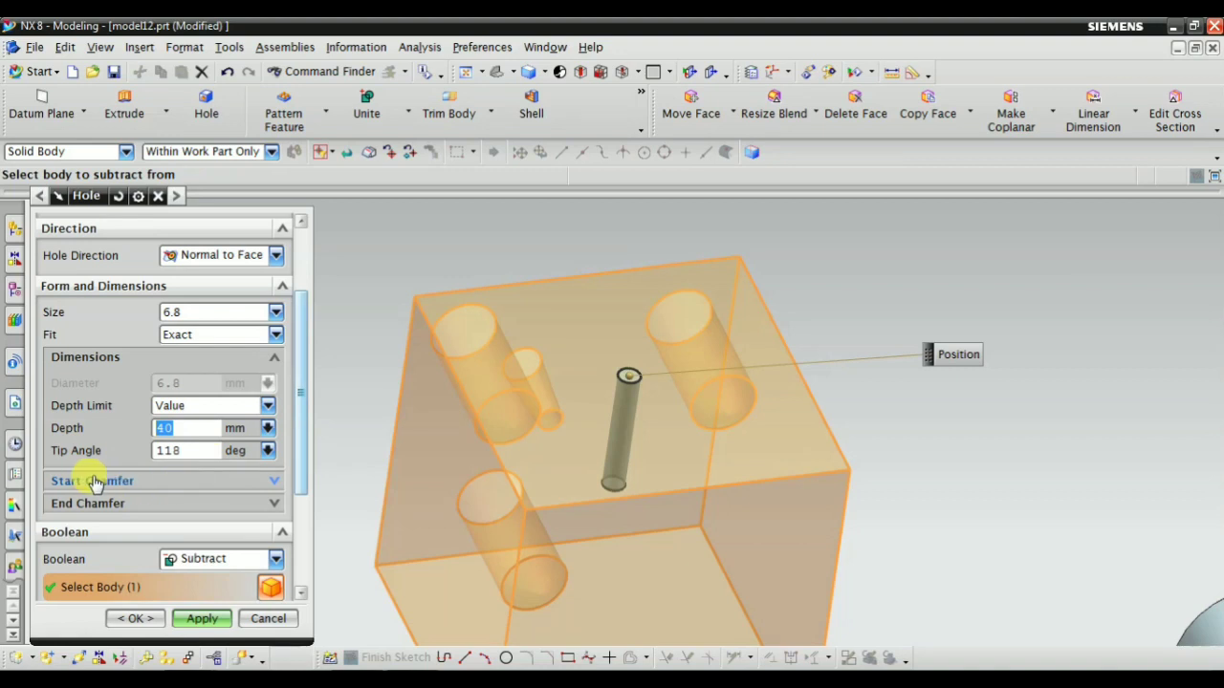
Expand the Start Chamfer settings and preview the chamfered hole entry on the block, returning to the editable state
left_click(162, 482)
scroll(163, 486, "down", 2)
scroll(593, 374, "up", 2)
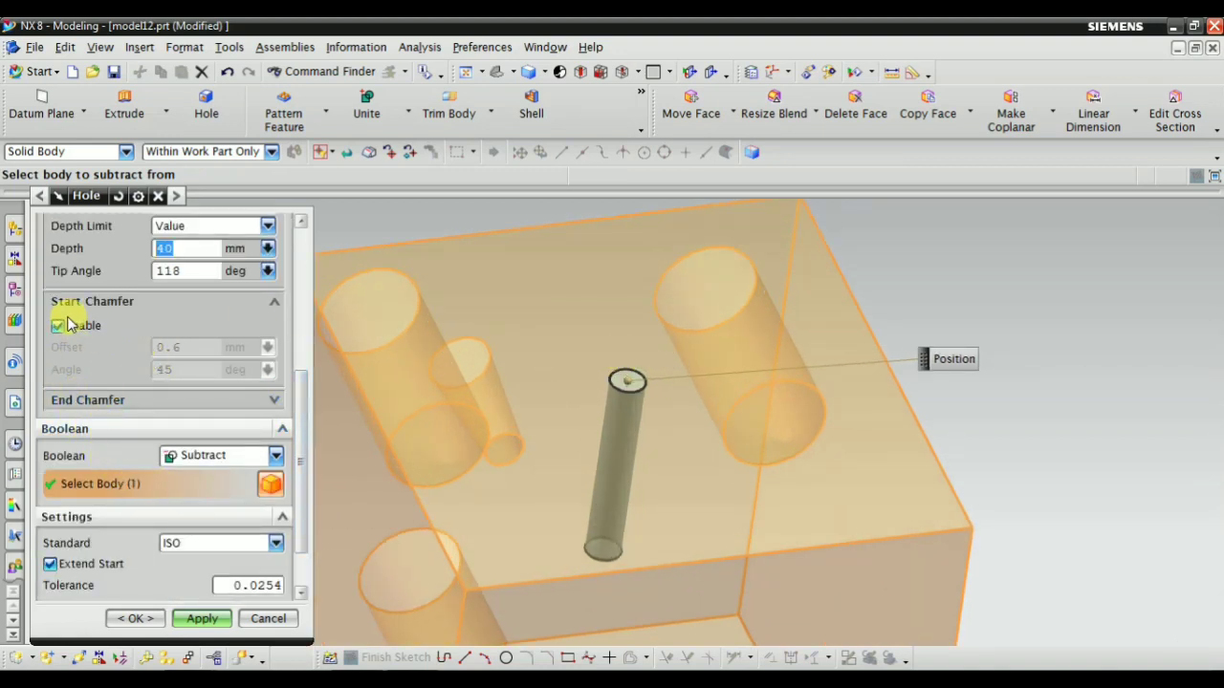
scroll(705, 364, "up", 3)
scroll(167, 485, "down", 2)
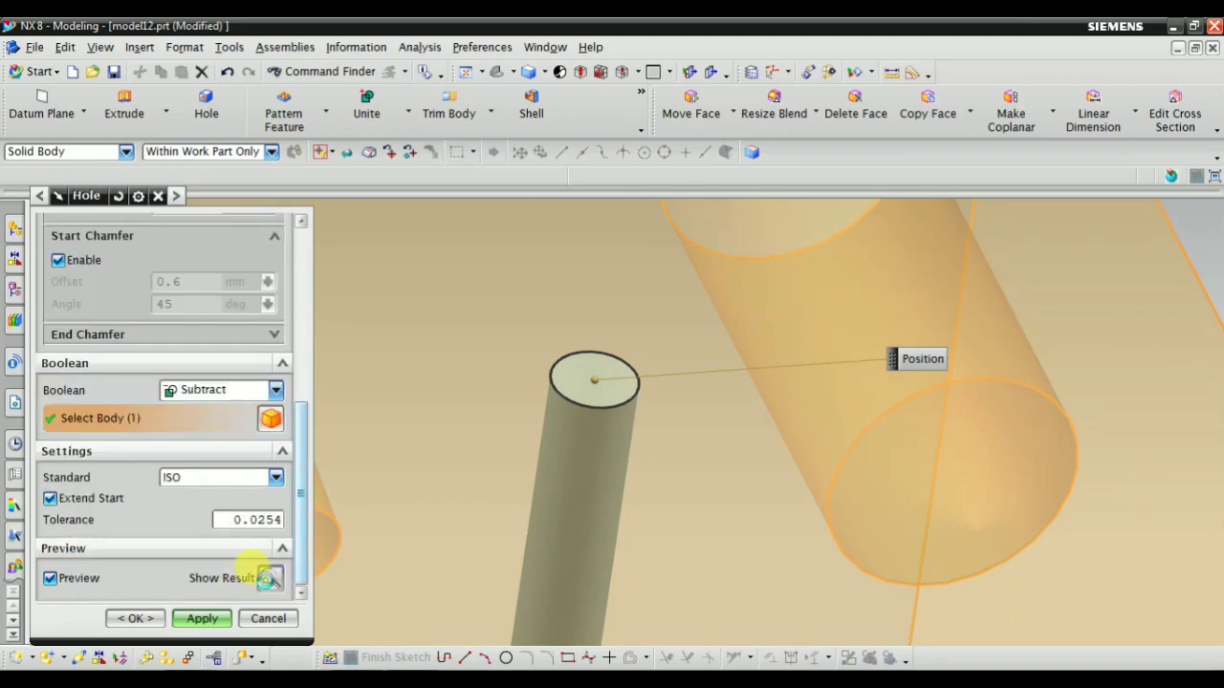
left_click(271, 578)
mouse_move(643, 435)
middle_mouse_down()
mouse_move(651, 470)
mouse_move(649, 455)
middle_mouse_up()
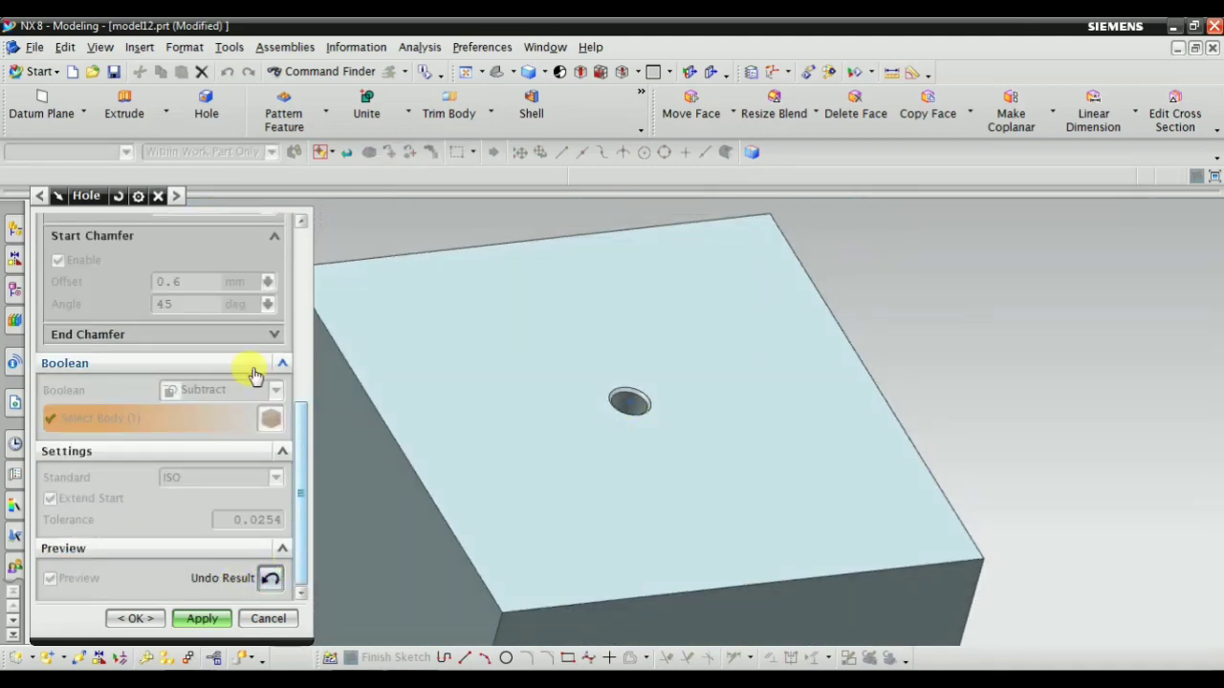
left_click(271, 578)
Expand the End Chamfer settings, preview the 40 mm deep hole's result and undo the preview
left_click(69, 334)
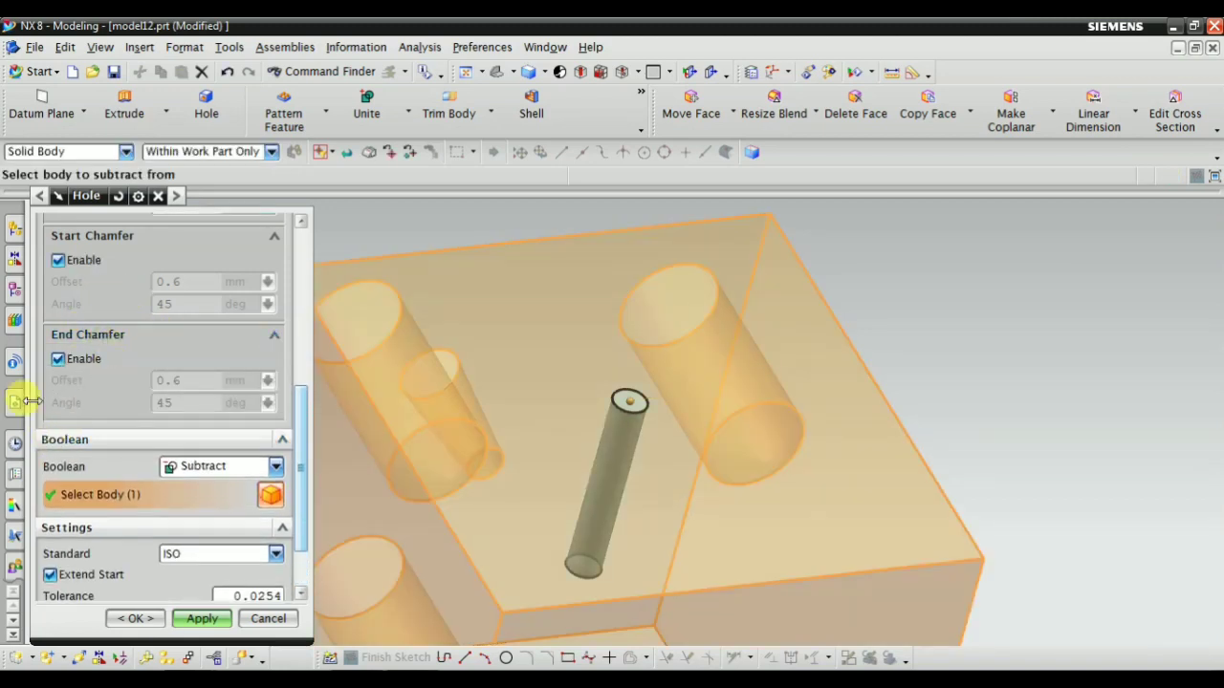
scroll(561, 394, "down", 3)
scroll(576, 494, "up", 2)
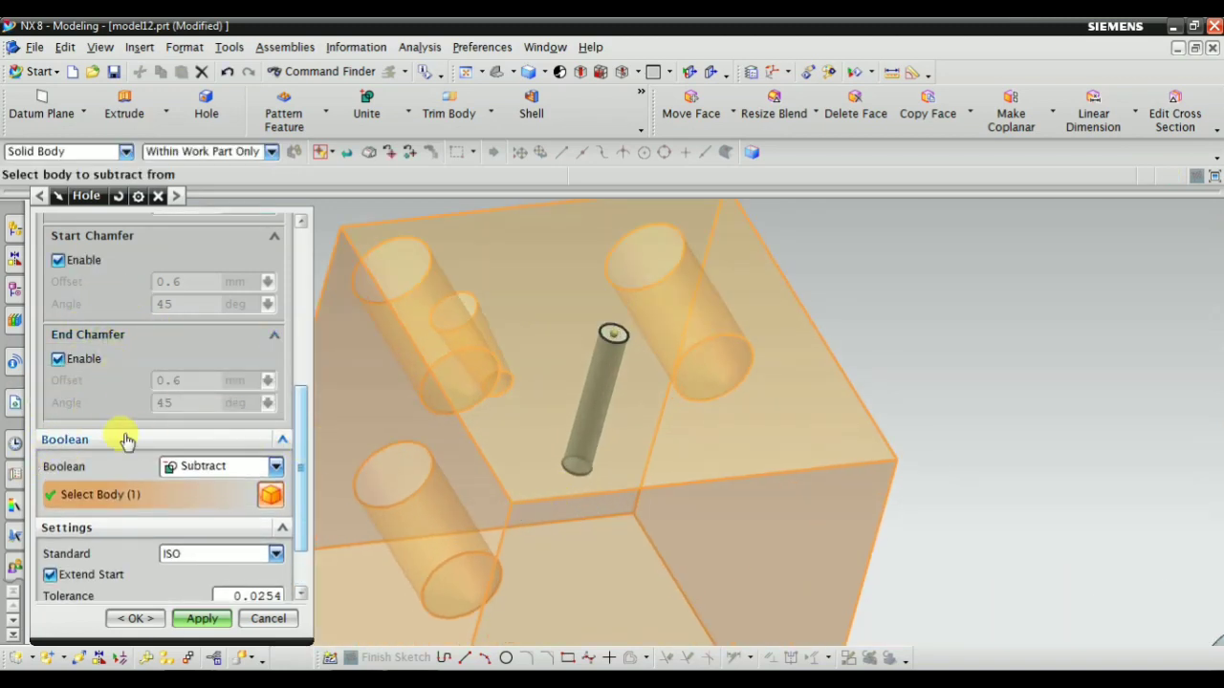
scroll(264, 591, "down", 2)
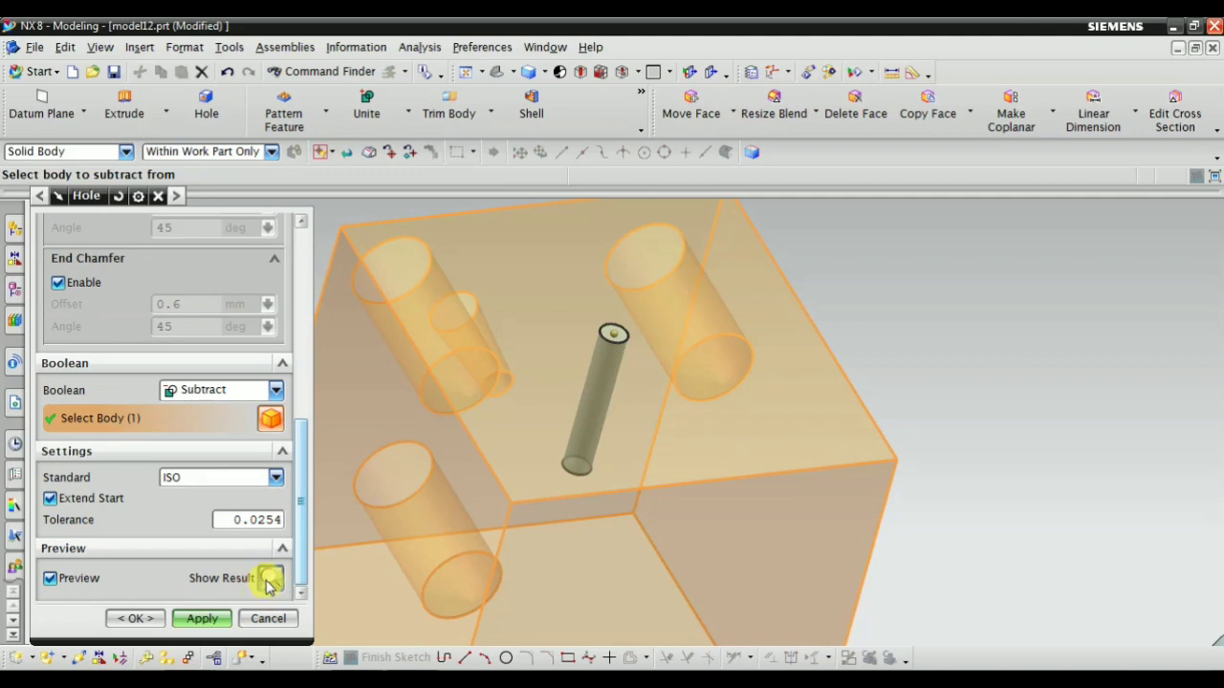
left_click(271, 579)
mouse_move(619, 429)
middle_mouse_down()
mouse_move(595, 492)
mouse_move(602, 445)
middle_mouse_up()
scroll(587, 396, "down", 4)
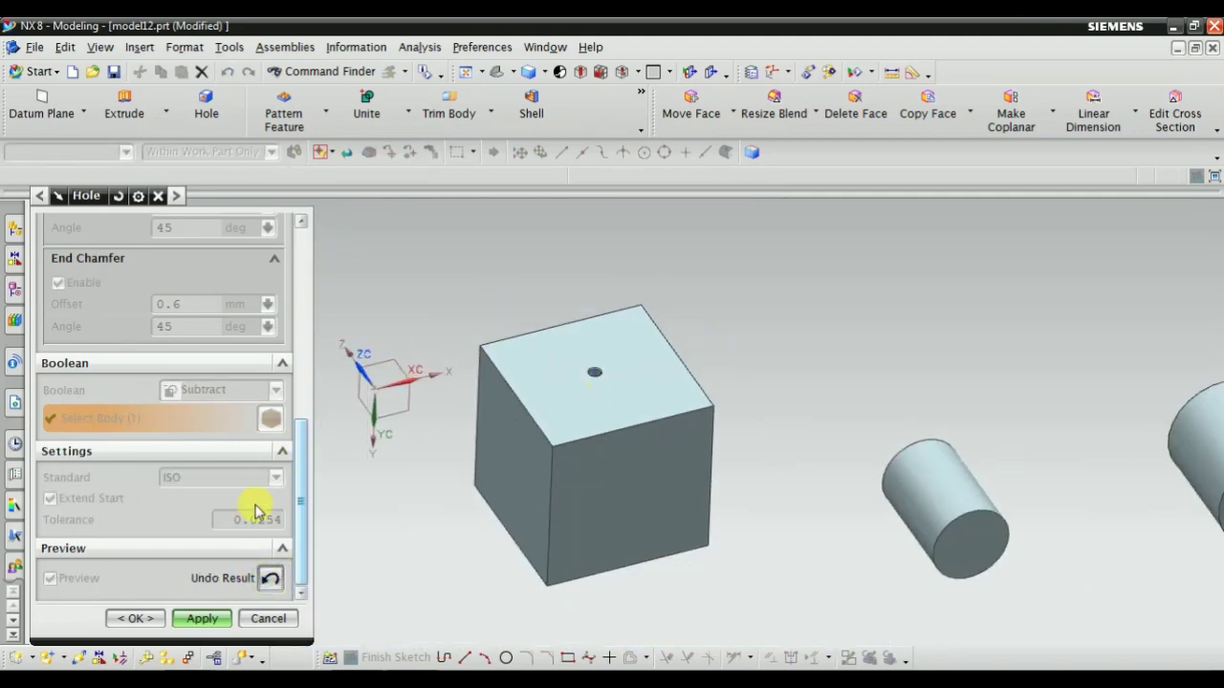
left_click(273, 583)
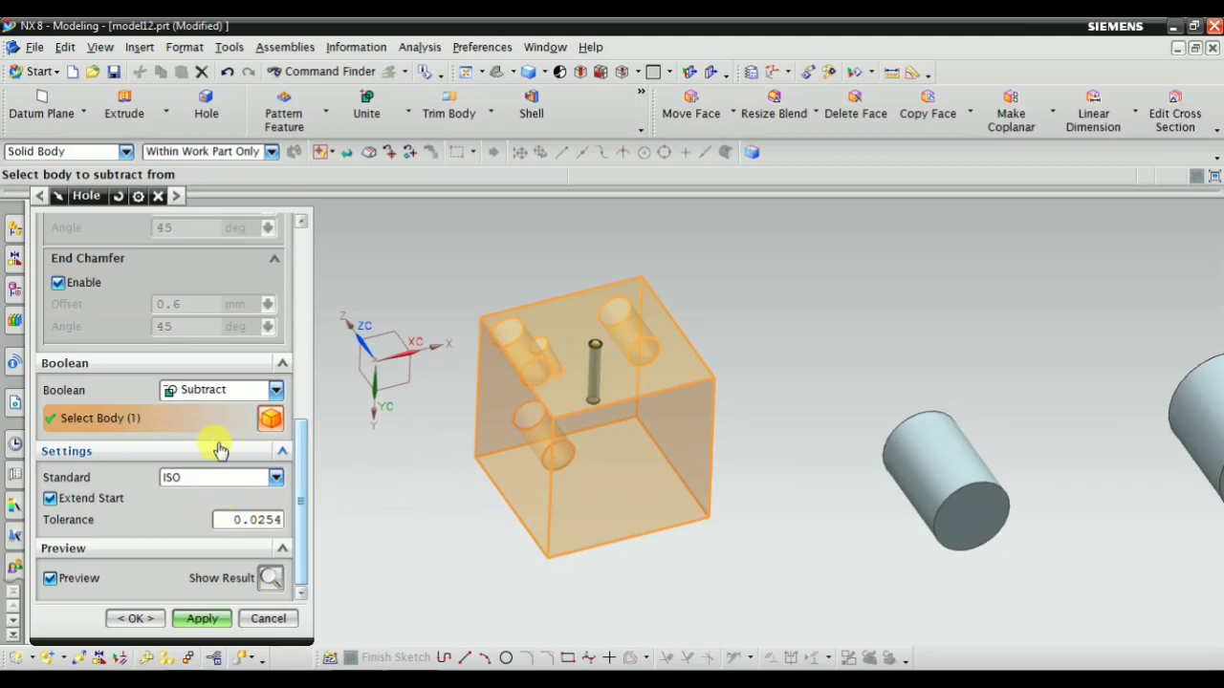
Set the hole's depth limit to Through Body
scroll(220, 449, "up", 3)
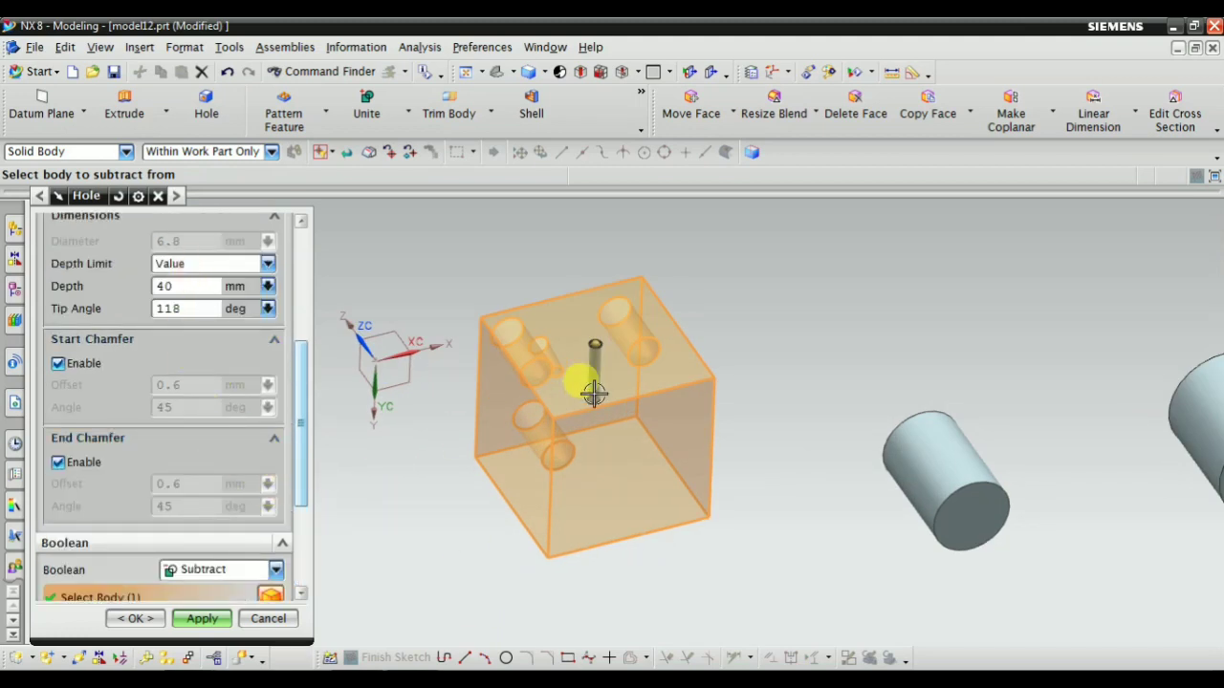
scroll(594, 393, "up", 2)
scroll(265, 406, "up", 2)
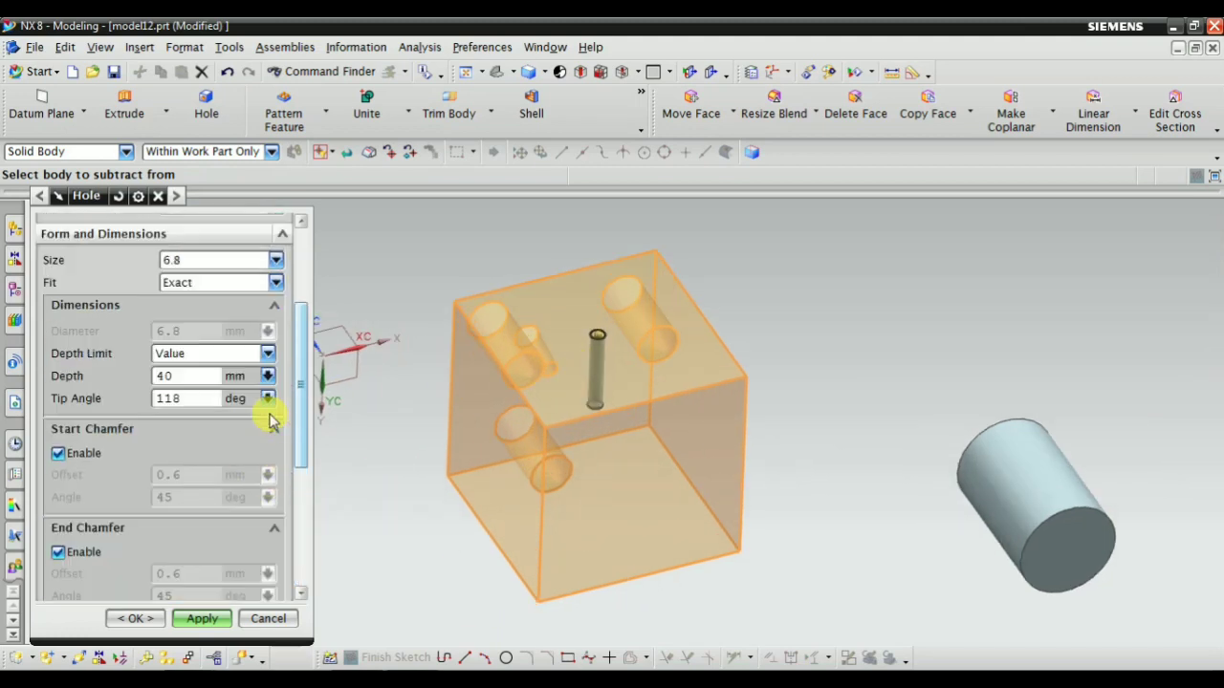
scroll(341, 410, "down", 2)
left_click(194, 353)
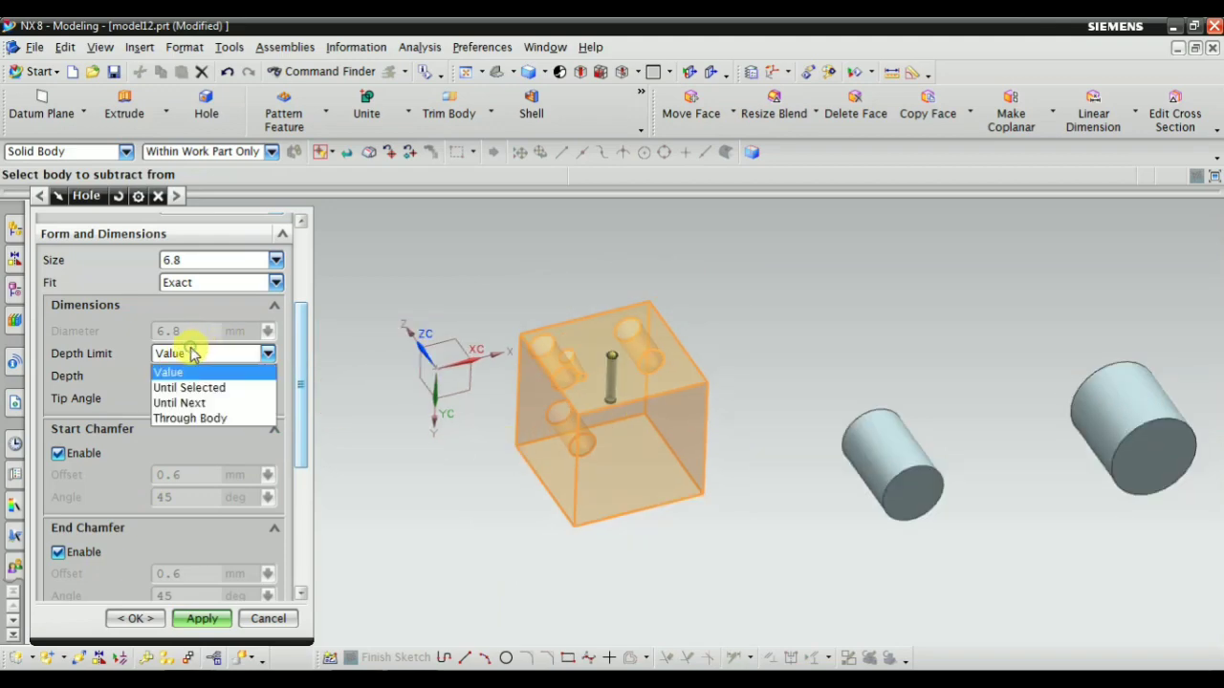
left_click(188, 417)
Preview the through-body hole's result, examine the chamfers at both ends of the hole and undo the preview
scroll(659, 530, "up", 1)
middle_click_drag(659, 530, 593, 549)
scroll(652, 484, "up", 3)
scroll(719, 436, "down", 1)
scroll(256, 575, "down", 3)
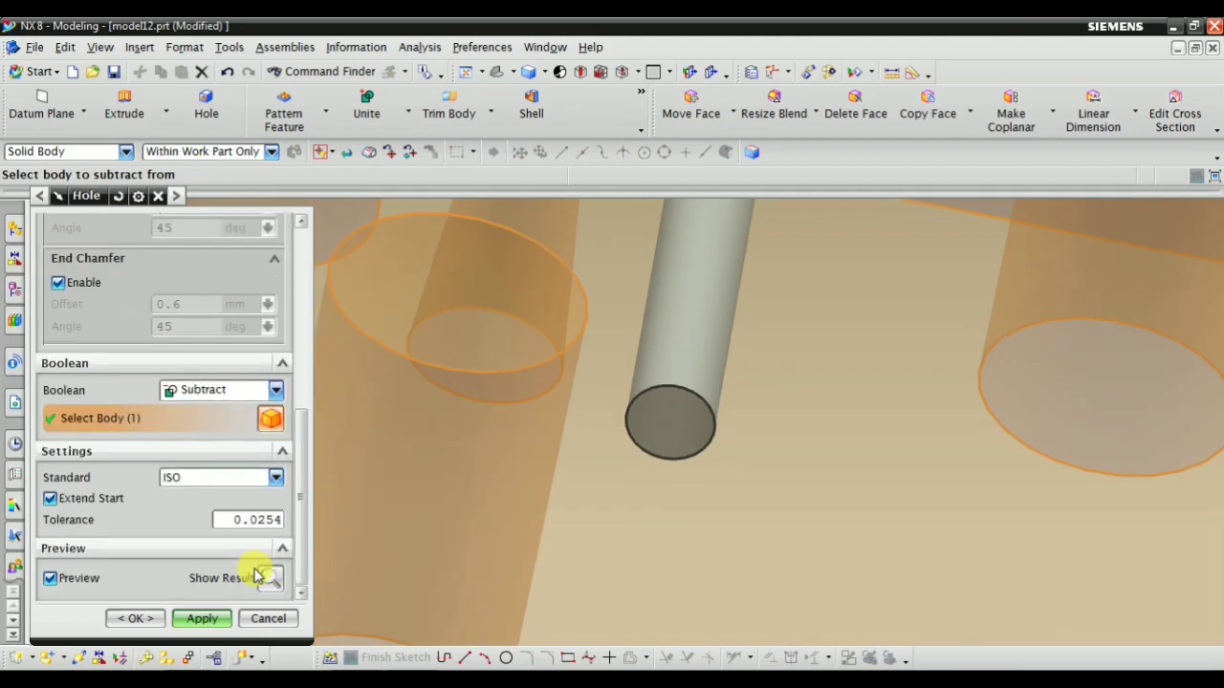
left_click(269, 578)
middle_click_drag(568, 471, 724, 583)
scroll(732, 269, "up", 7)
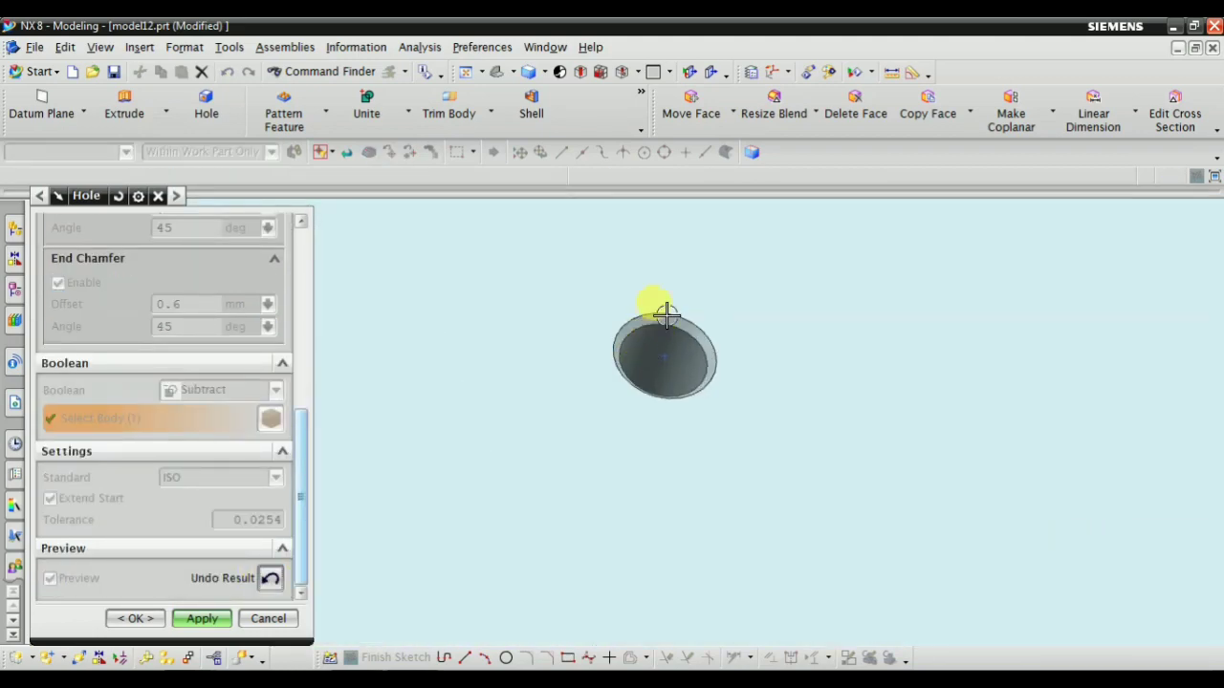
scroll(664, 312, "down", 7)
middle_click_drag(656, 478, 573, 446)
scroll(121, 409, "up", 5)
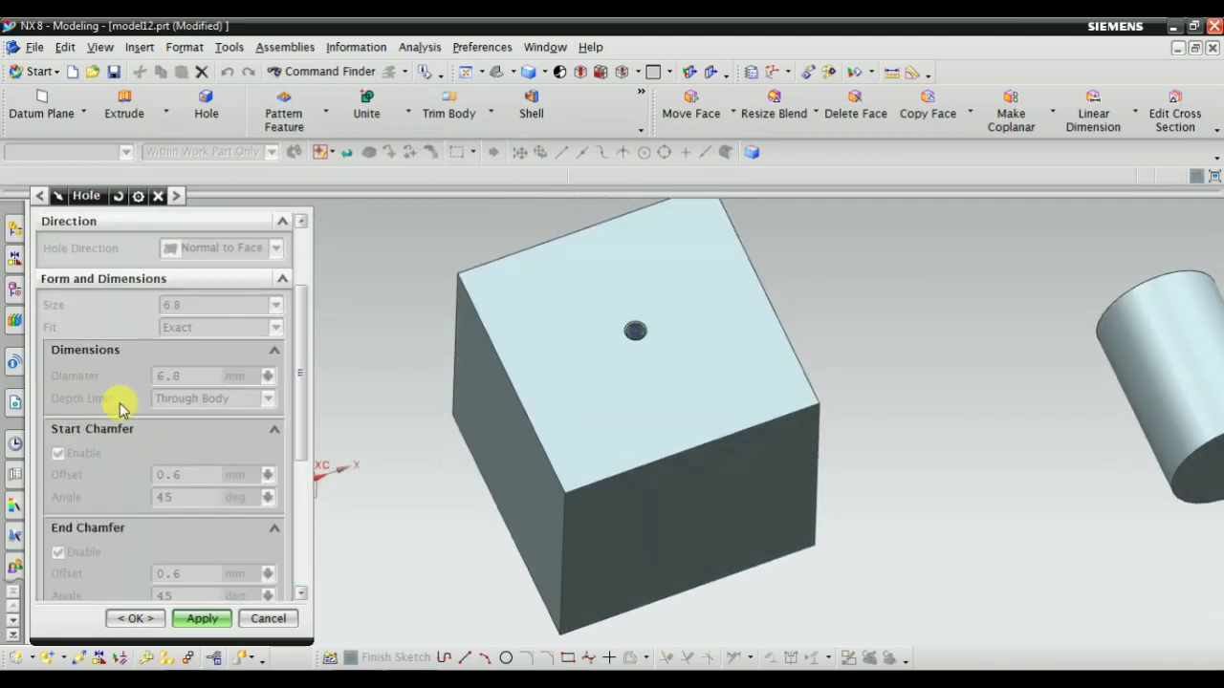
scroll(153, 397, "up", 3)
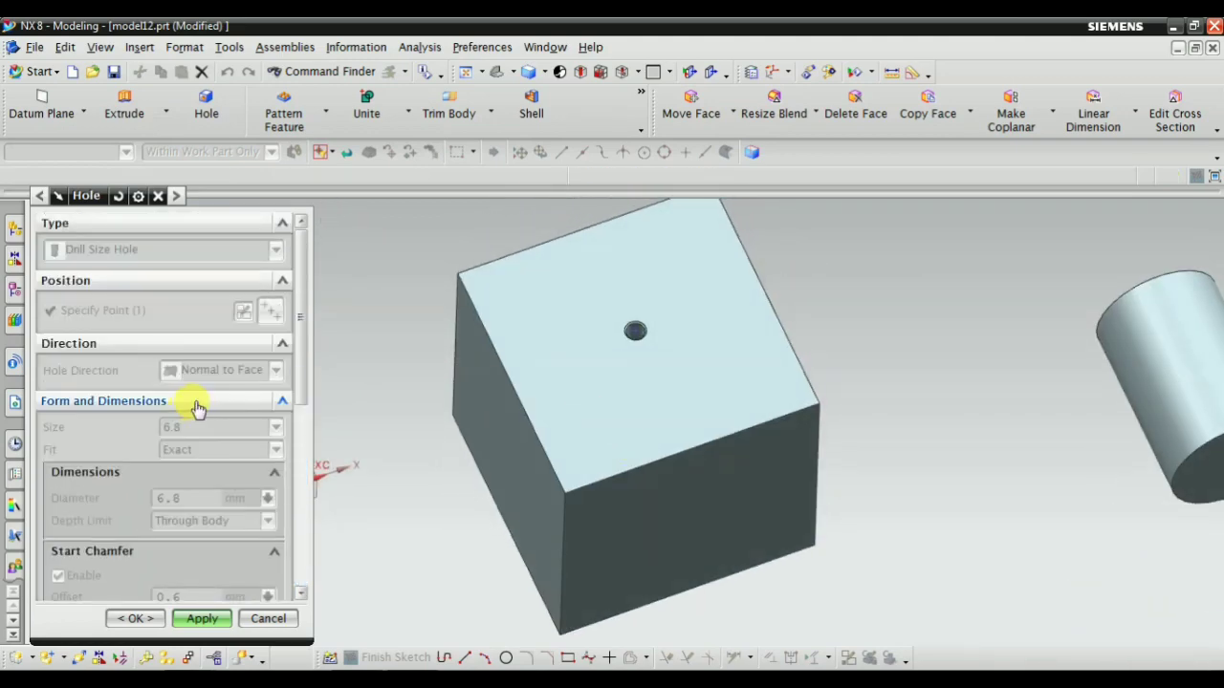
scroll(287, 565, "down", 5)
scroll(287, 569, "down", 3)
left_click(274, 576)
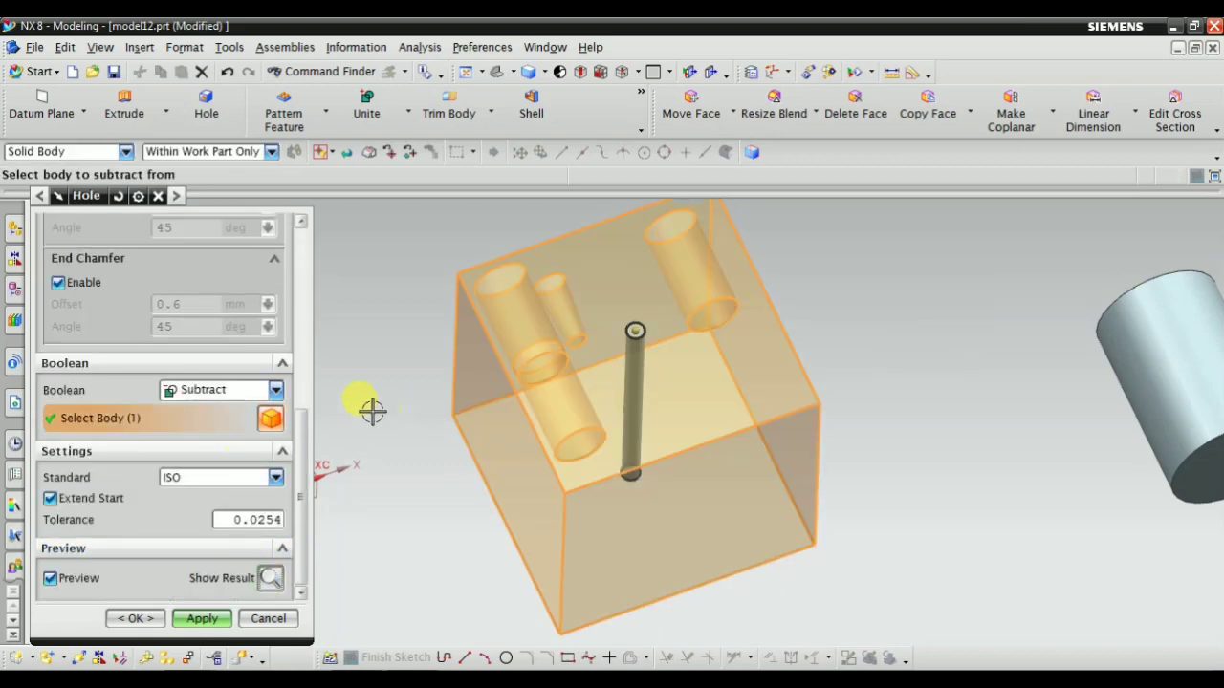
Disable the start and end chamfers and apply the 6.8 mm through-body drill size hole to the block
scroll(239, 450, "up", 10)
scroll(167, 497, "down", 2)
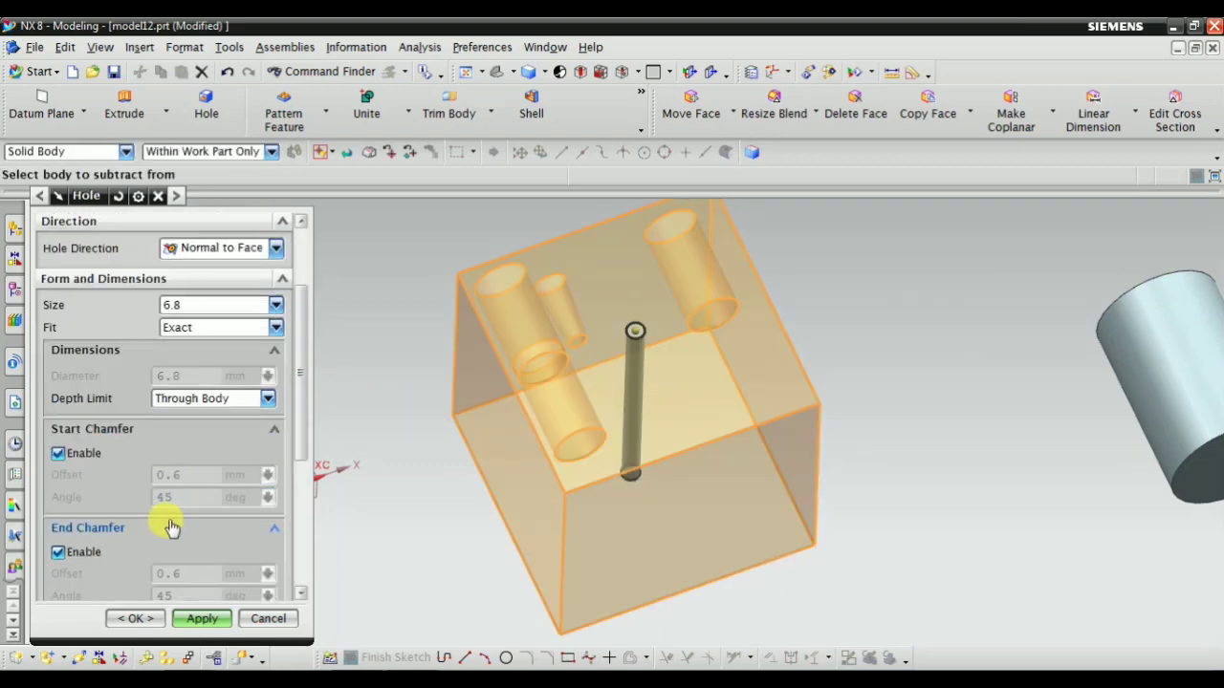
left_click(58, 454)
left_click(59, 508)
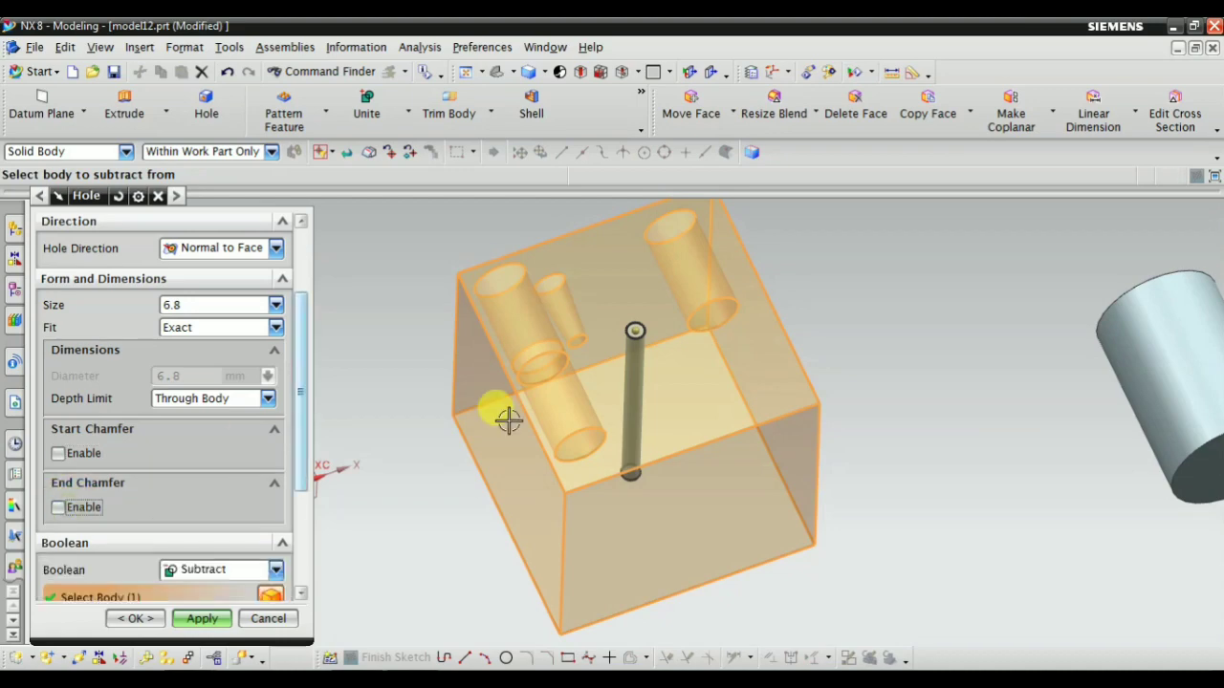
scroll(612, 316, "up", 5)
scroll(658, 327, "down", 2)
scroll(285, 510, "down", 3)
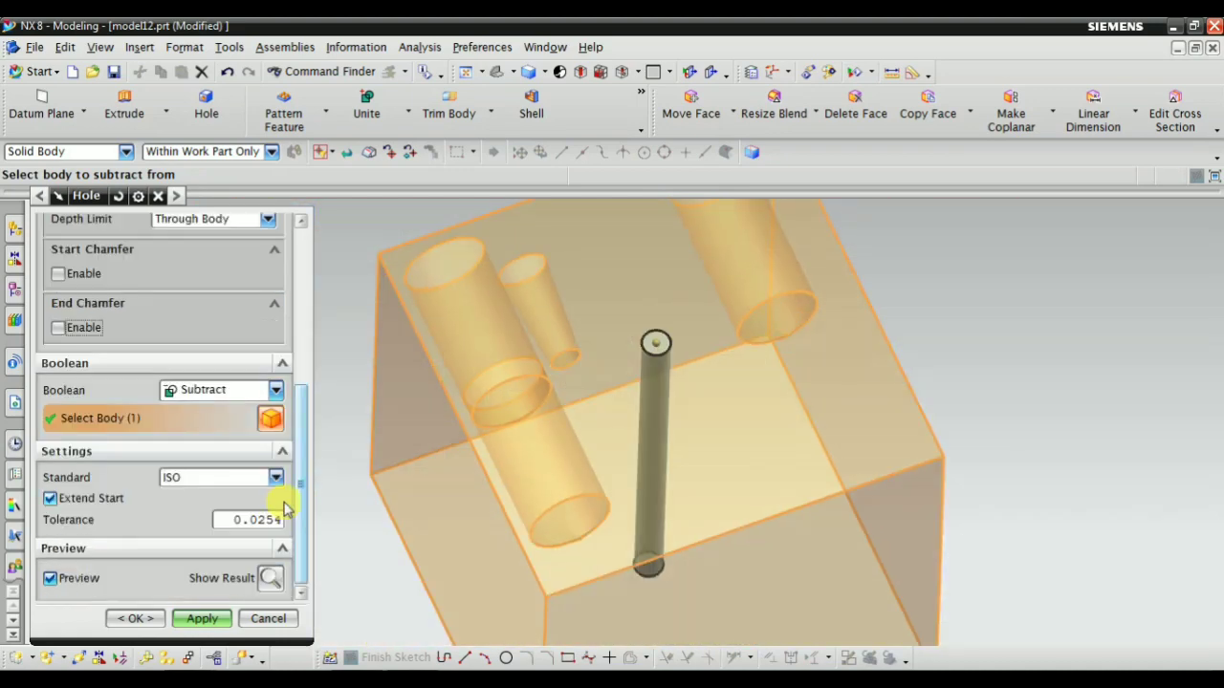
scroll(203, 507, "up", 4)
scroll(203, 461, "up", 1)
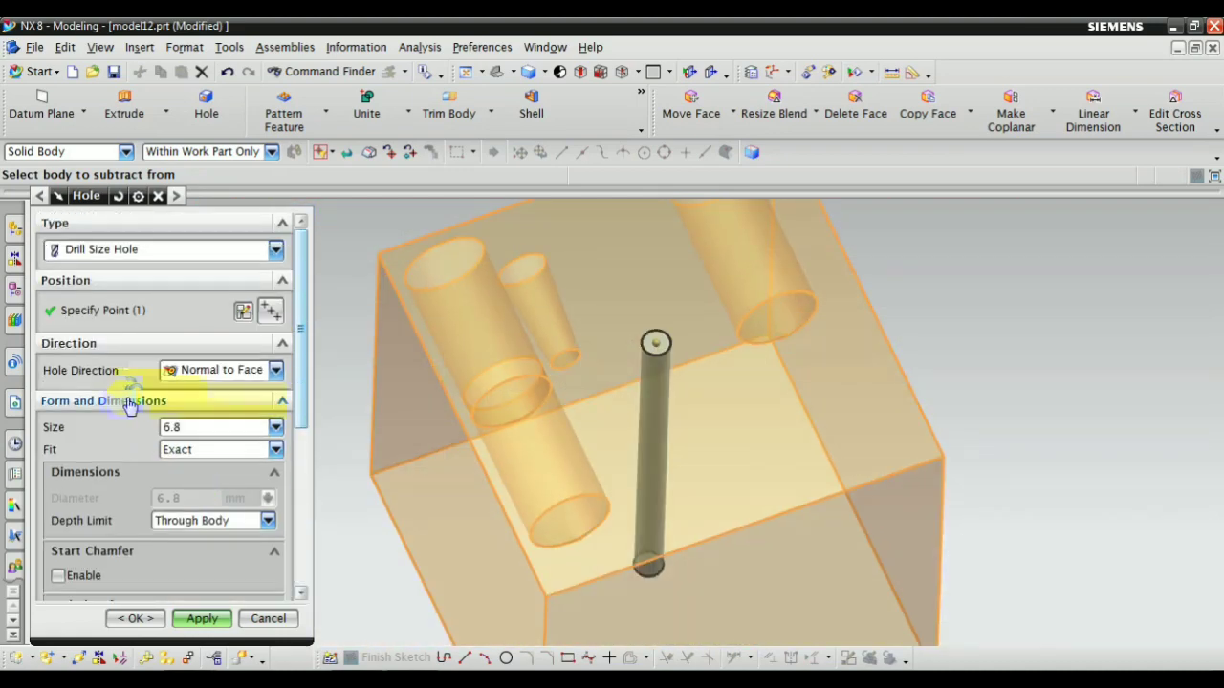
left_click(201, 620)
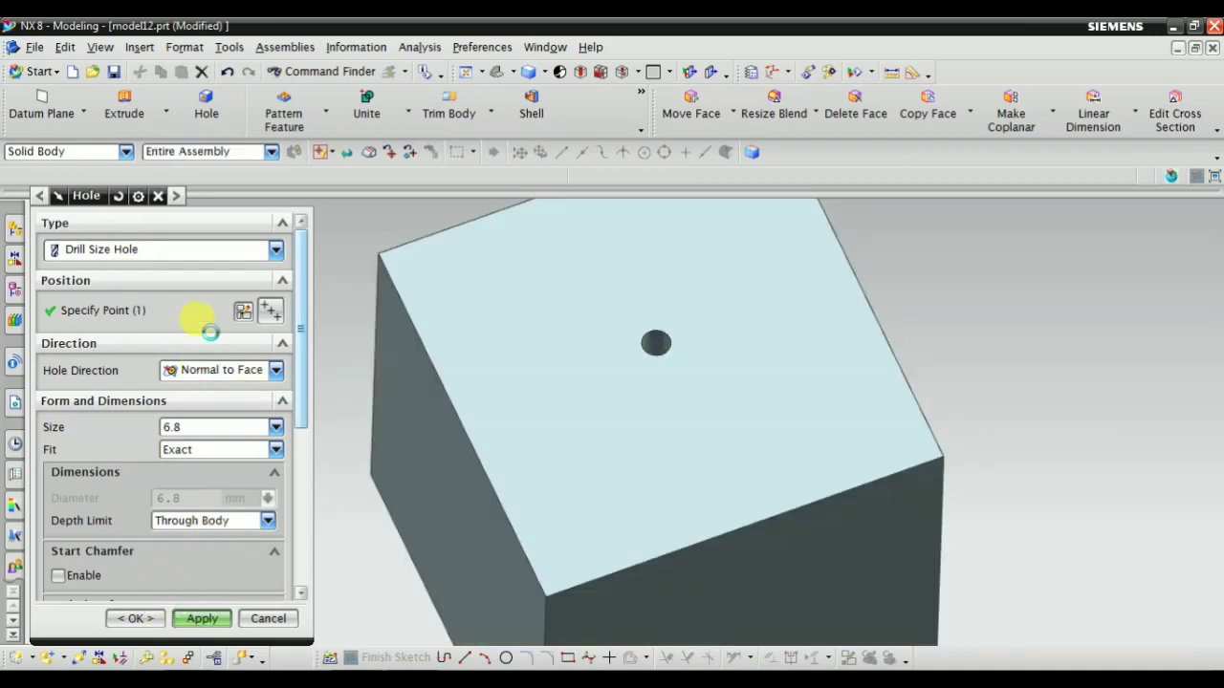
Switch the hole type to Screw Clearance Hole and set the point selection rule to Single Point
left_click(172, 249)
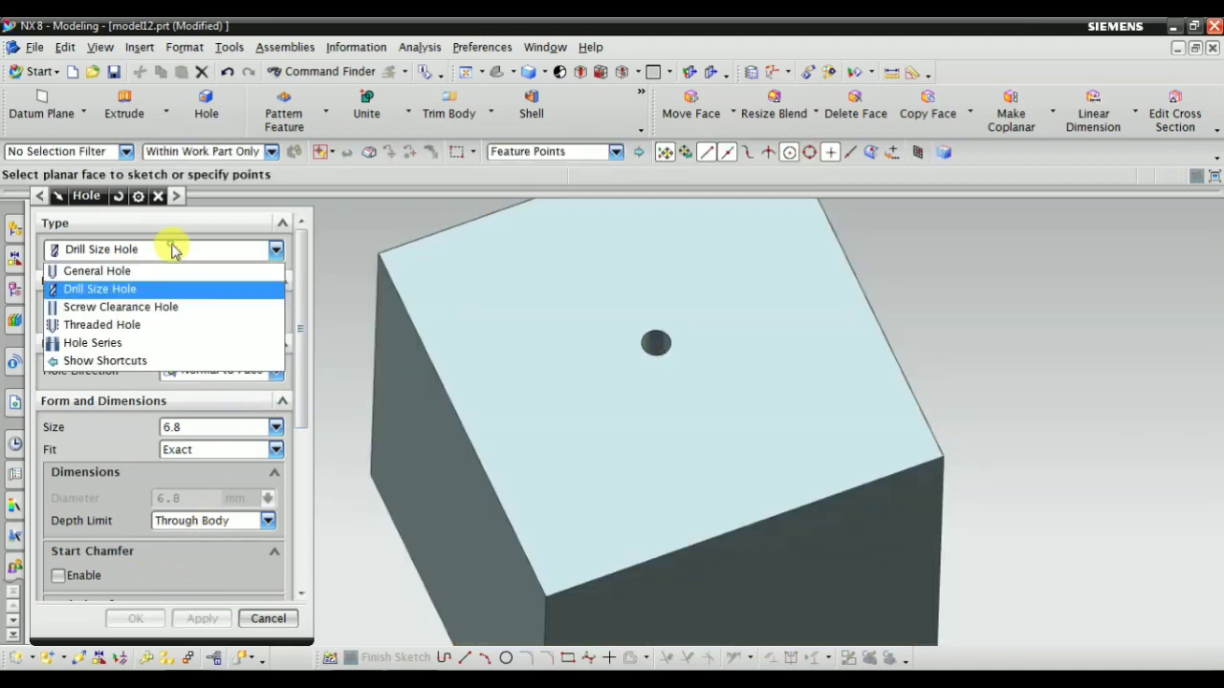
left_click(145, 307)
scroll(543, 322, "down", 3)
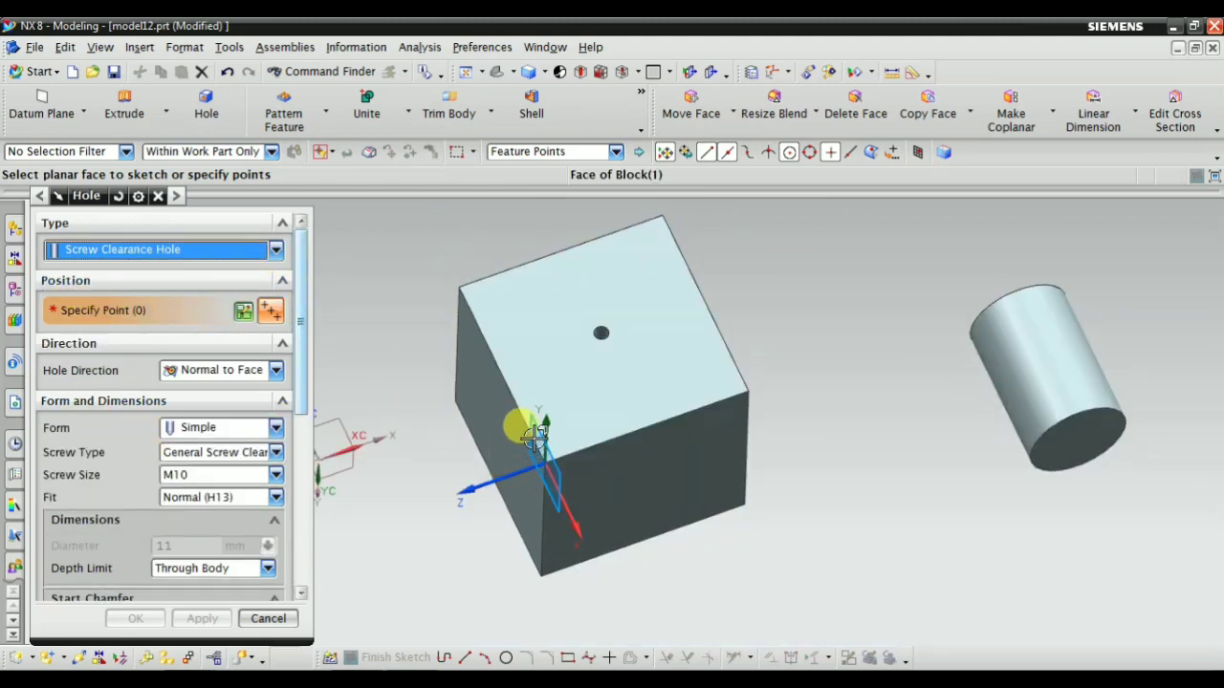
mouse_move(514, 424)
middle_mouse_down()
mouse_move(508, 395)
mouse_move(529, 420)
middle_mouse_up()
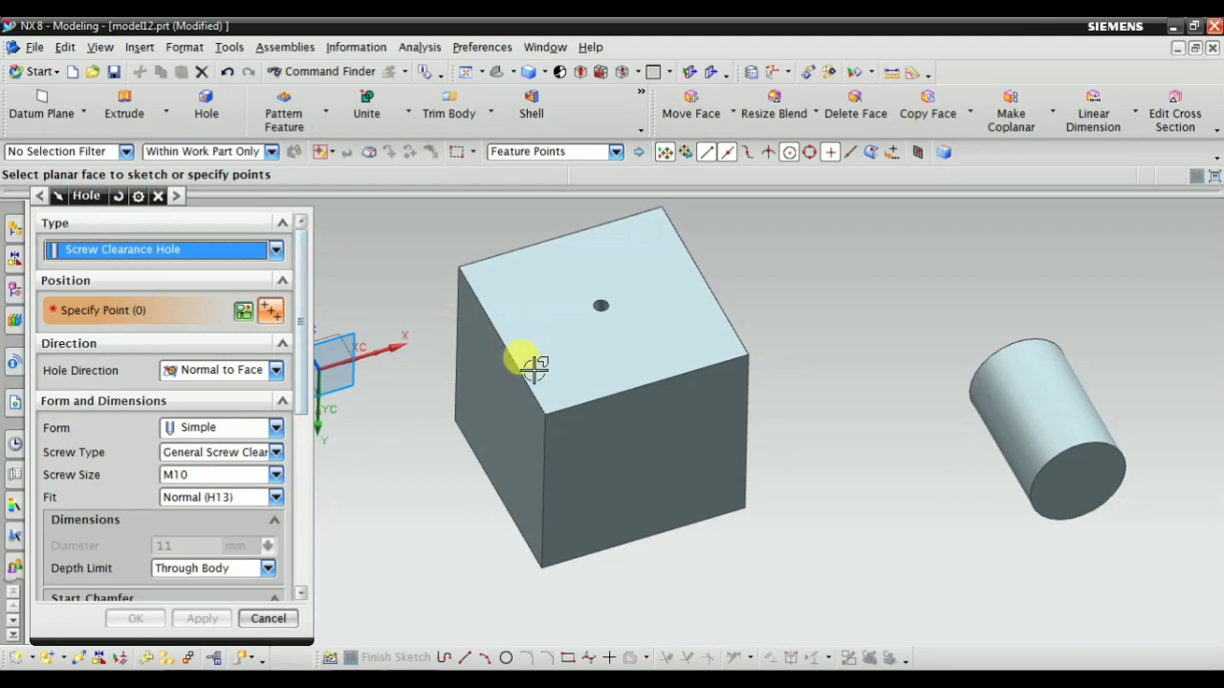
scroll(534, 366, "up", 1)
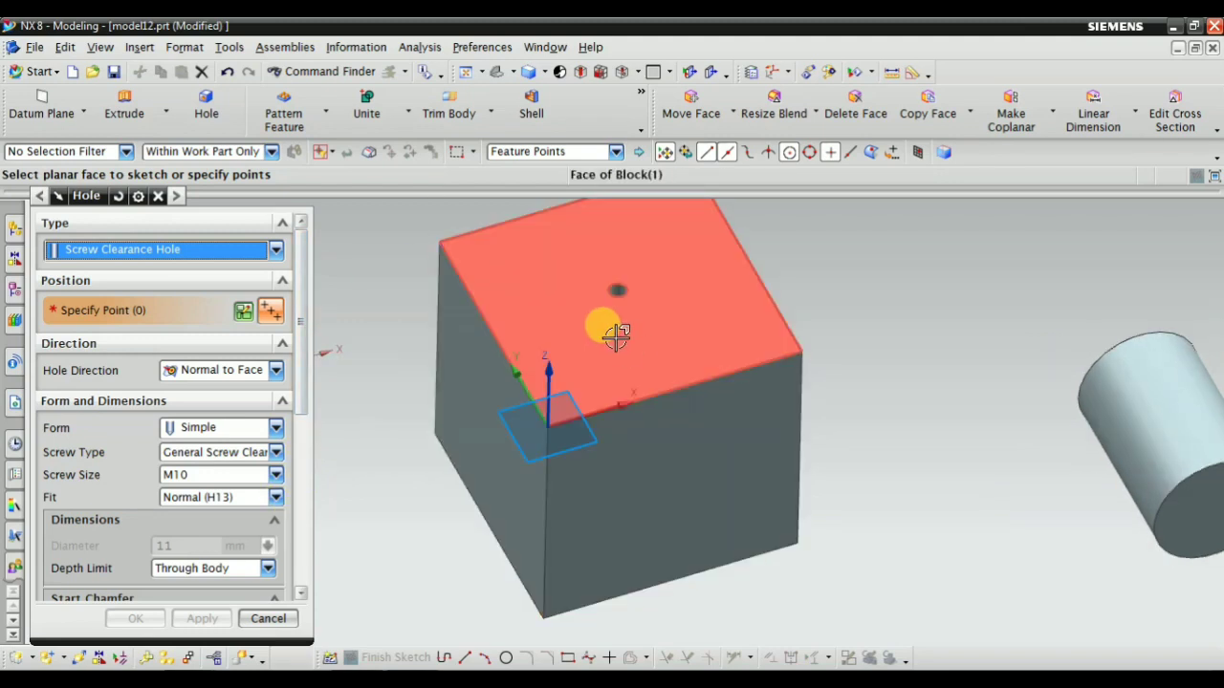
left_click(510, 153)
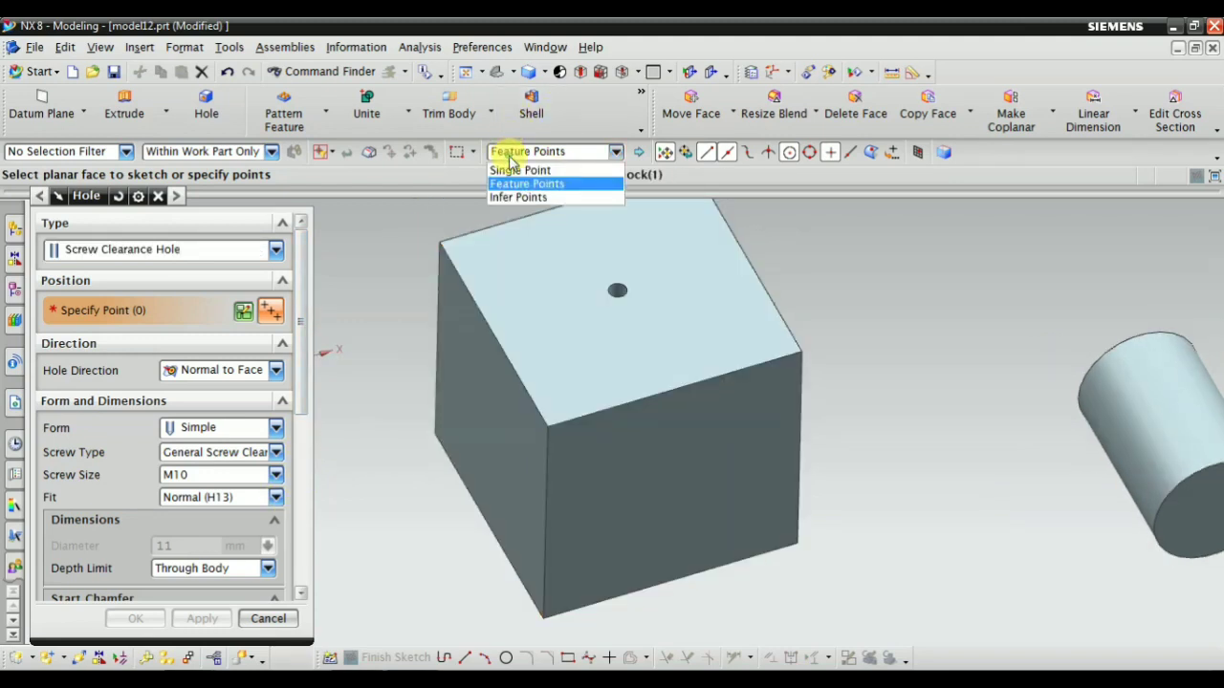
left_click(516, 170)
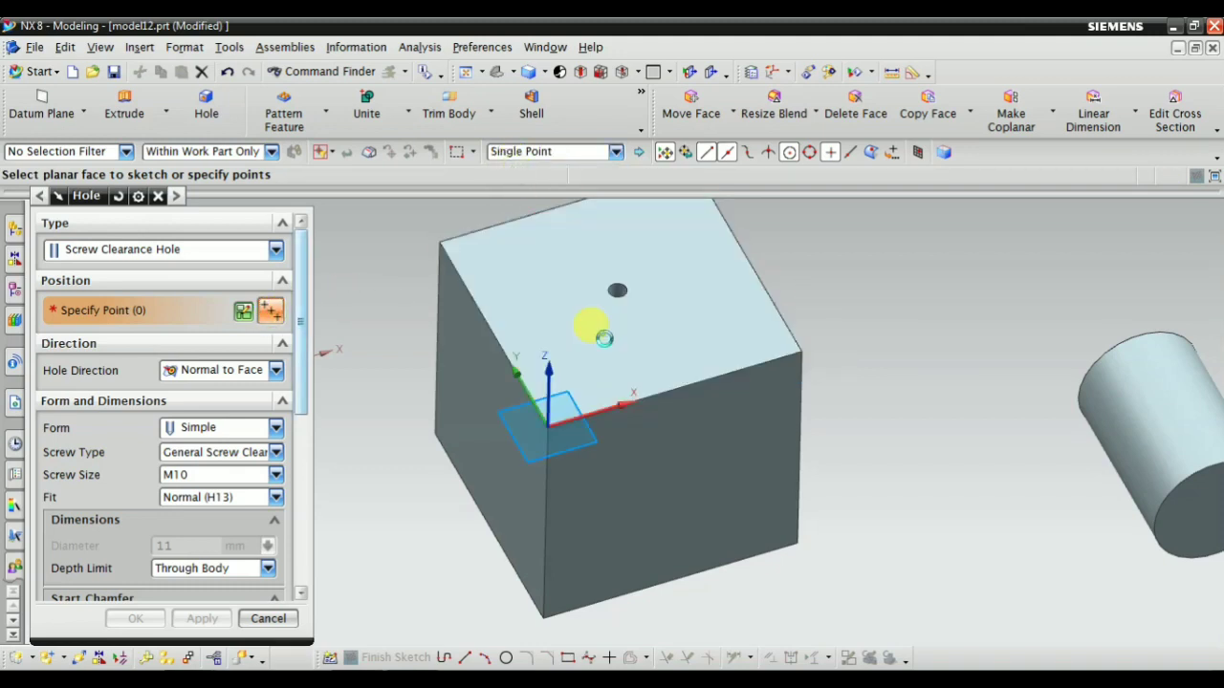
Place the hole's position point on the block's top face, about 36.6 mm and 35.8 mm from the two edges at the sketch origin
left_click(664, 357)
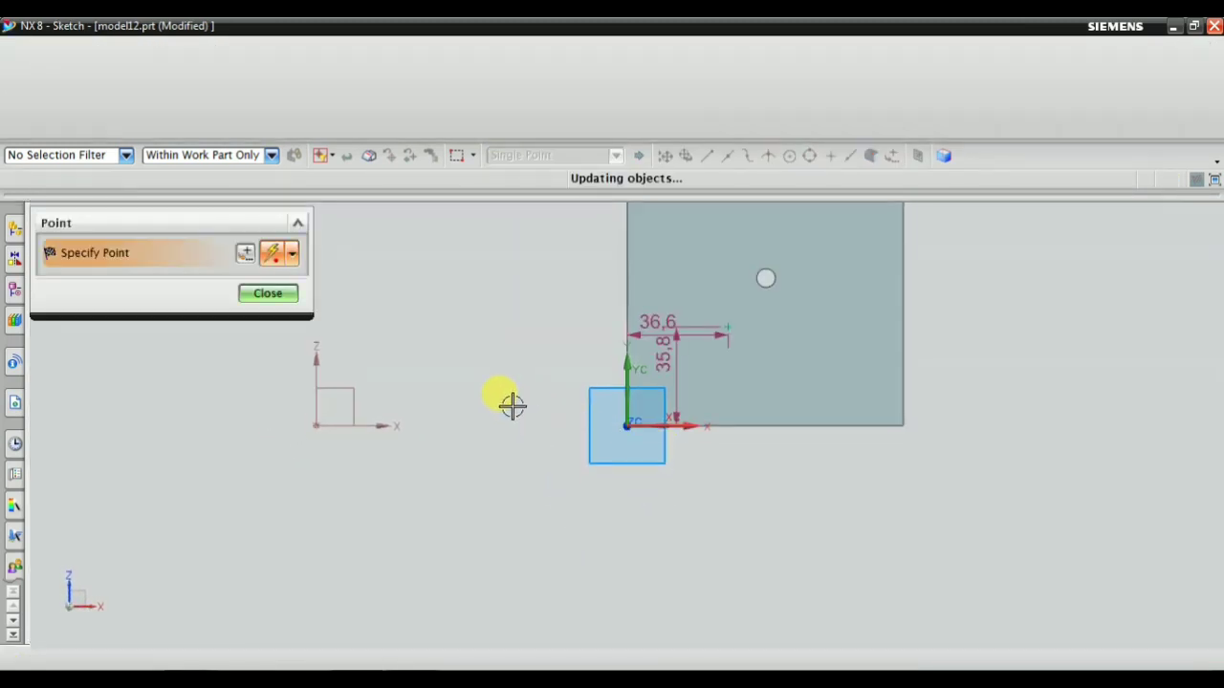
scroll(740, 324, "up", 2)
left_click(267, 297)
Move the point's vertical dimension outside the block and its horizontal dimension near the lower edge, and finish the sketch
scroll(637, 377, "up", 3)
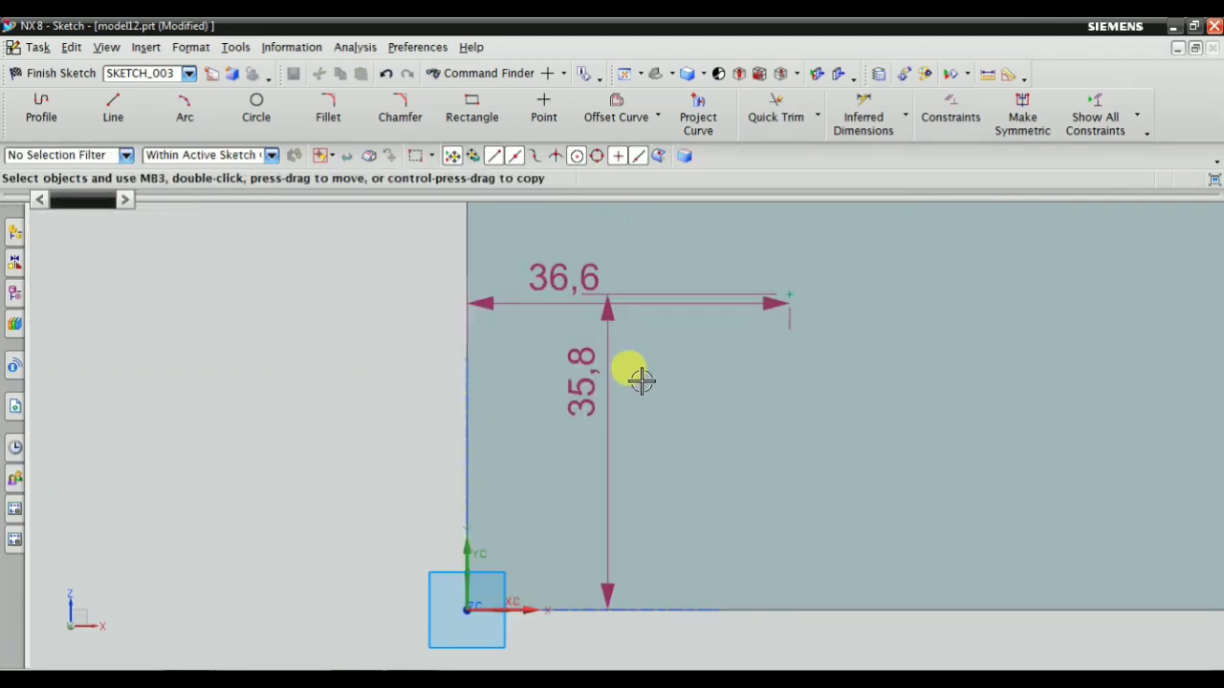
left_click_drag(563, 379, 251, 398)
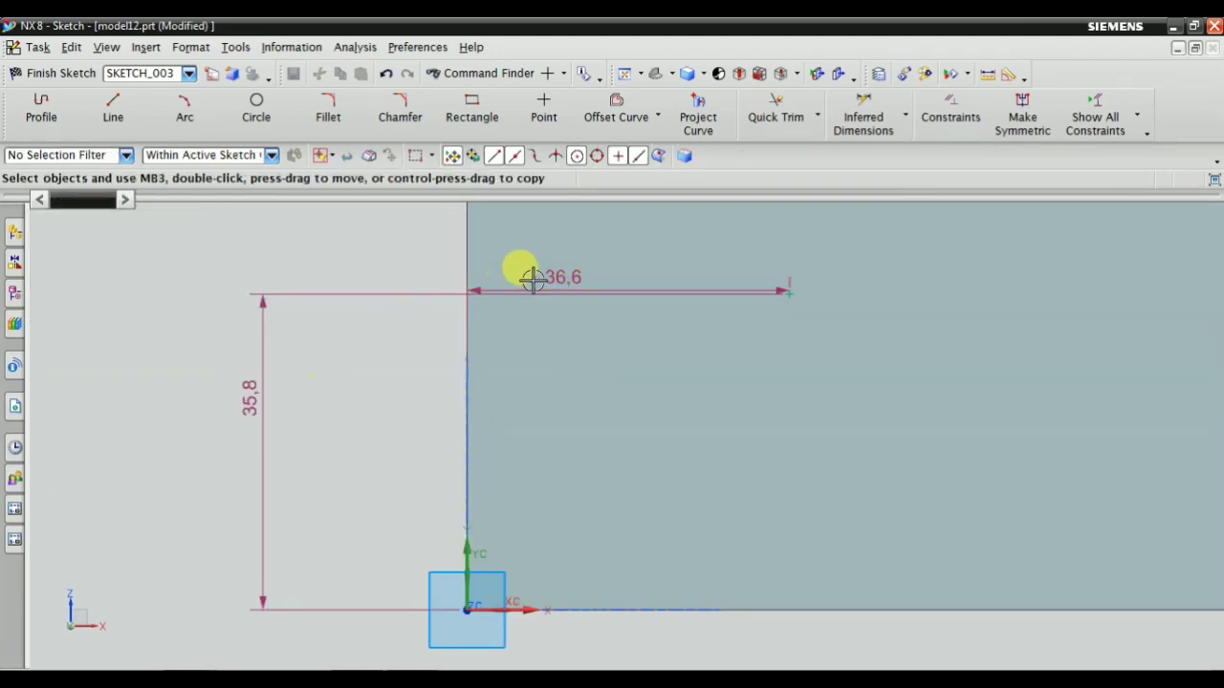
left_click_drag(553, 275, 561, 557)
scroll(508, 322, "down", 3)
scroll(668, 318, "up", 3)
scroll(626, 399, "down", 2)
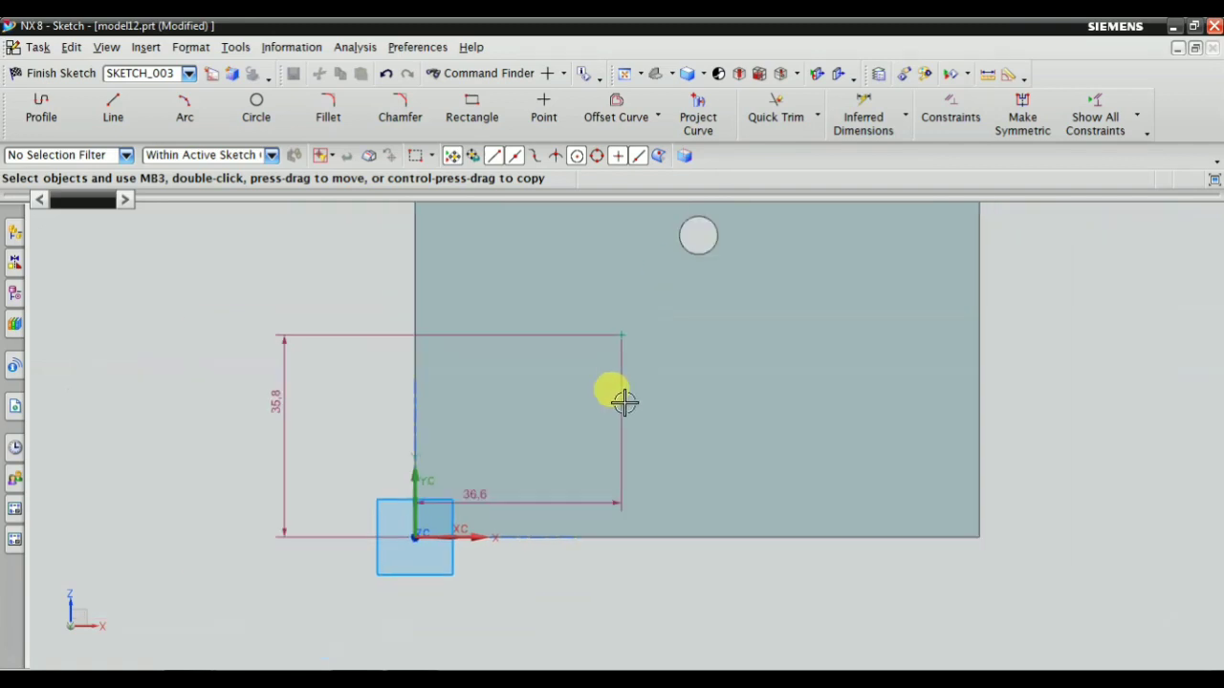
left_click(52, 72)
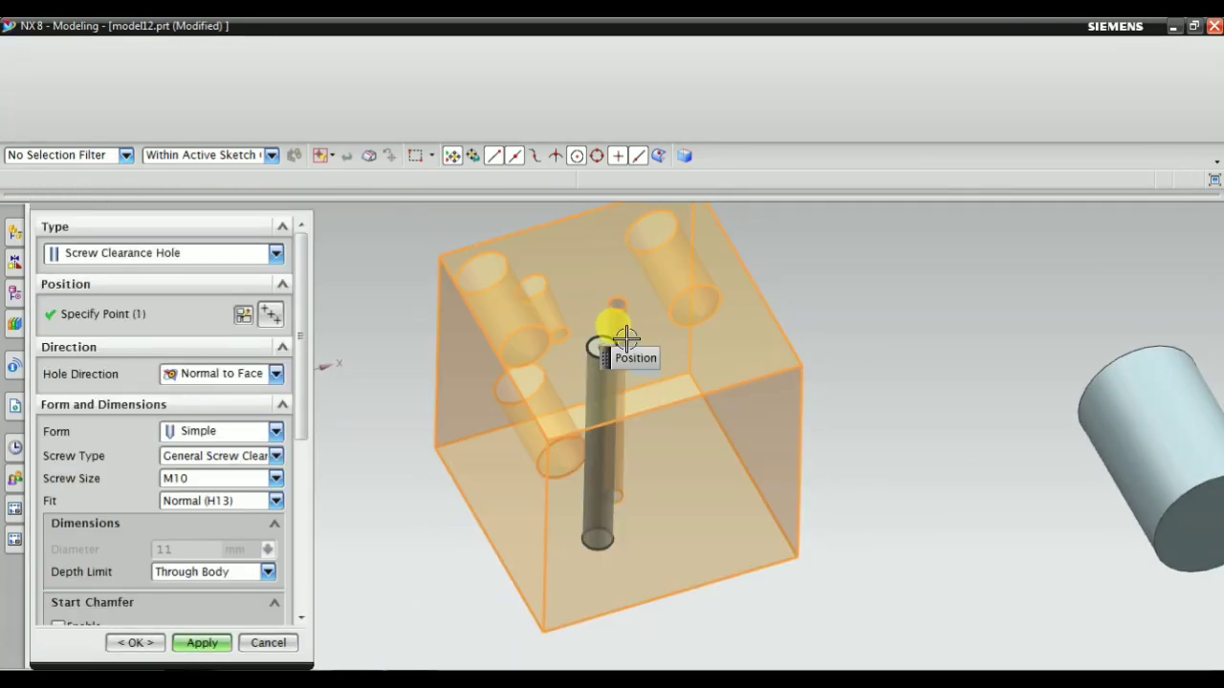
Try the Countersunk form for the screw clearance hole and return the form to Simple
scroll(578, 375, "up", 1)
middle_click_drag(457, 450, 446, 395)
scroll(446, 396, "down", 2)
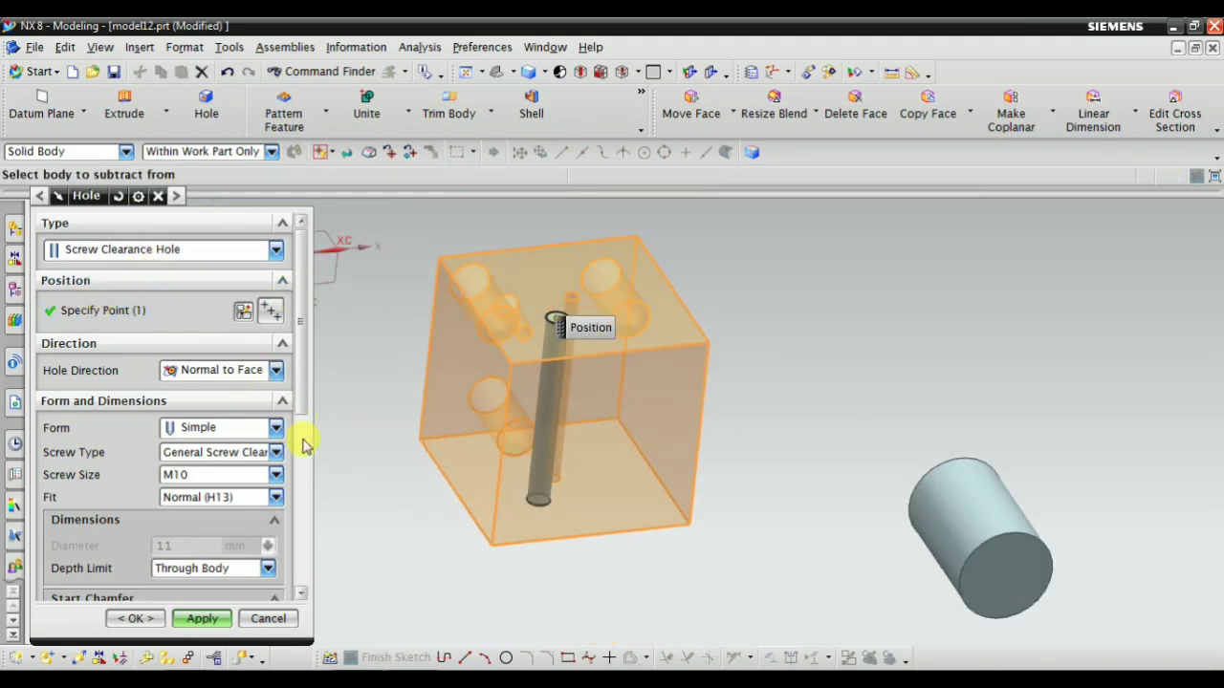
middle_click_drag(412, 529, 398, 500)
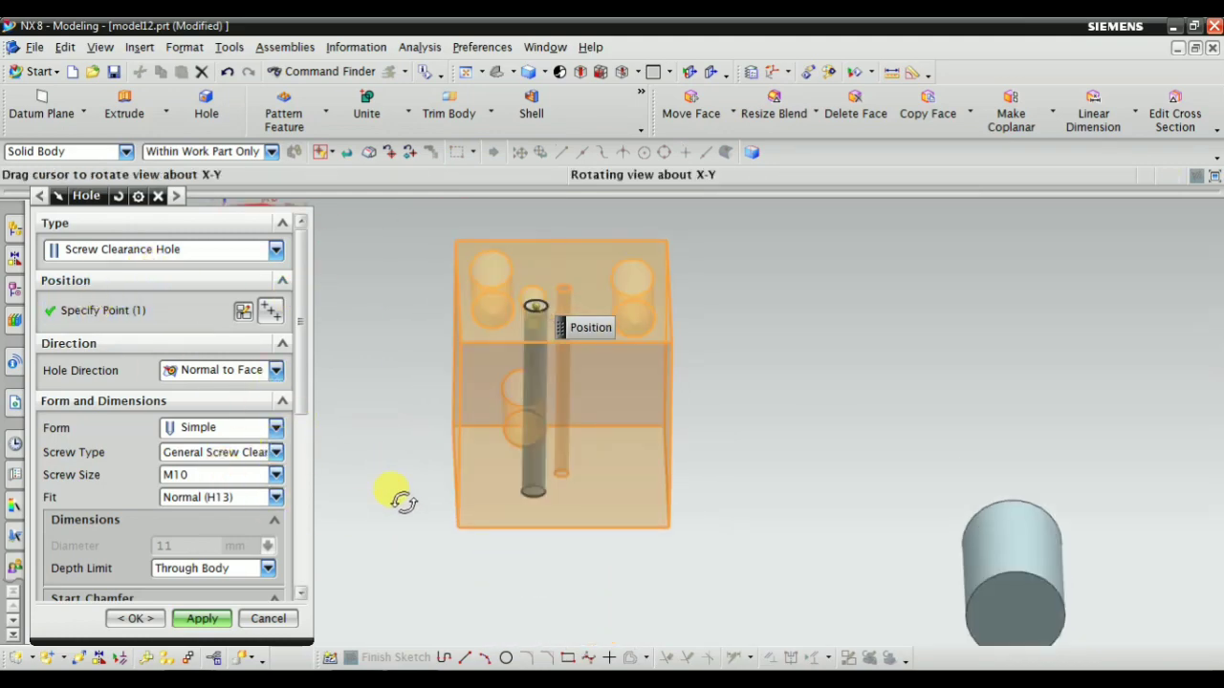
left_click(210, 430)
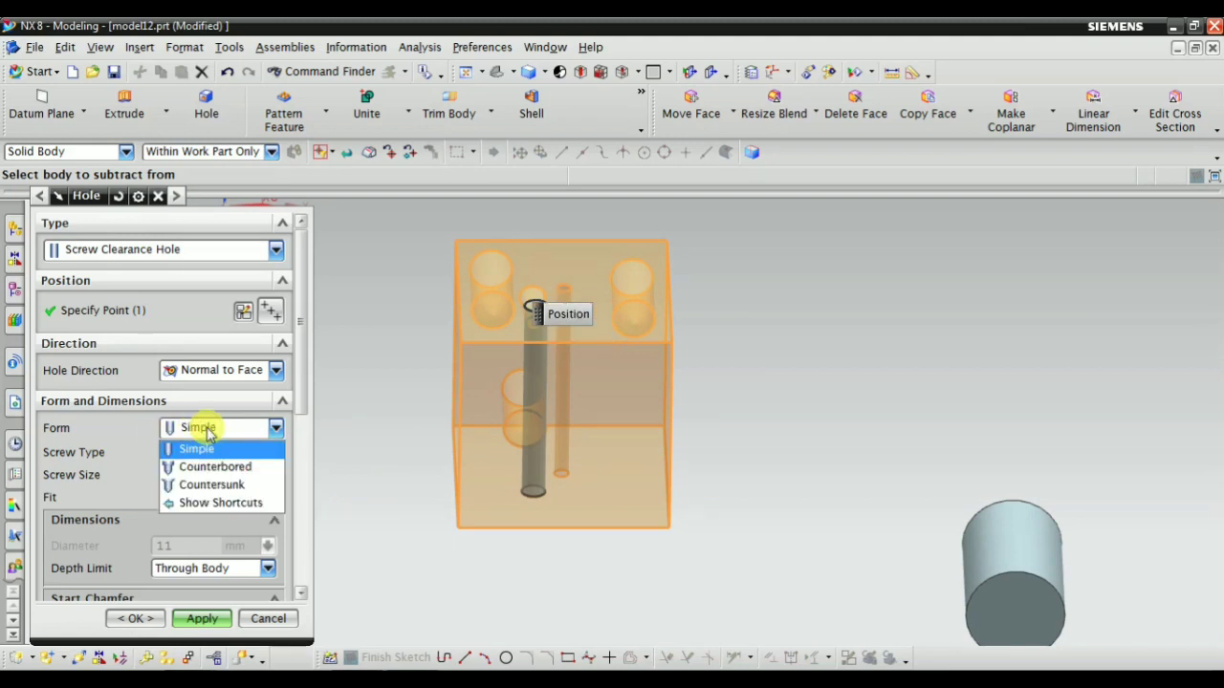
left_click(212, 486)
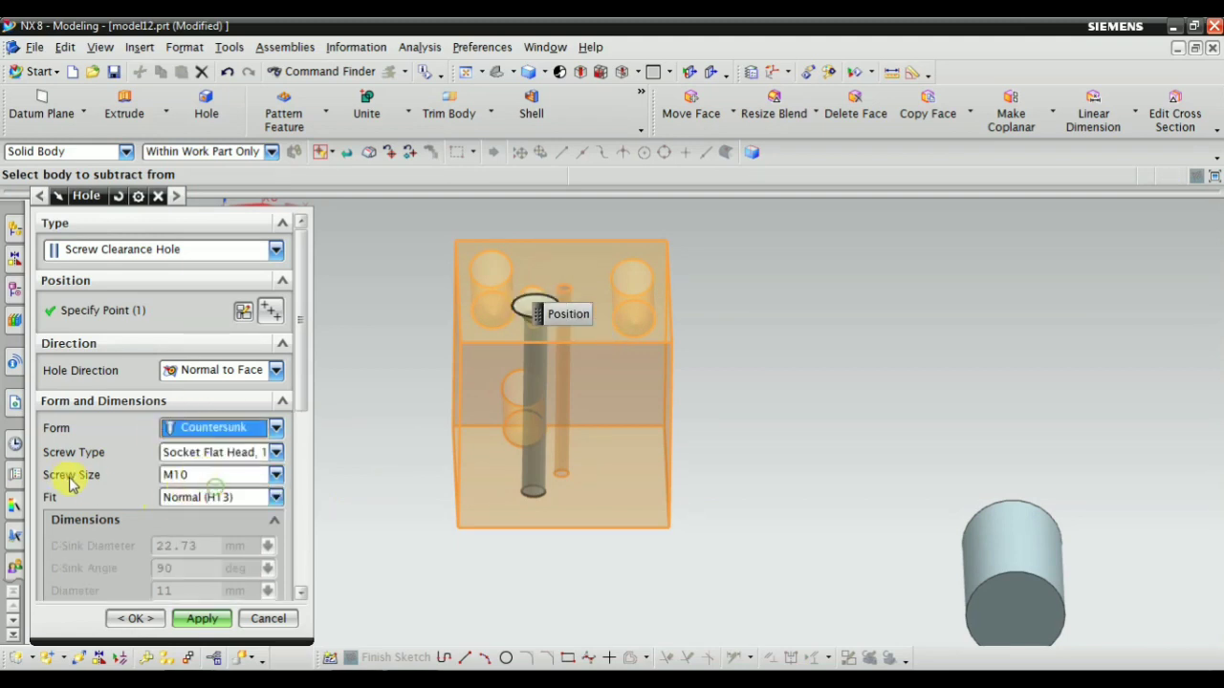
scroll(449, 382, "up", 1)
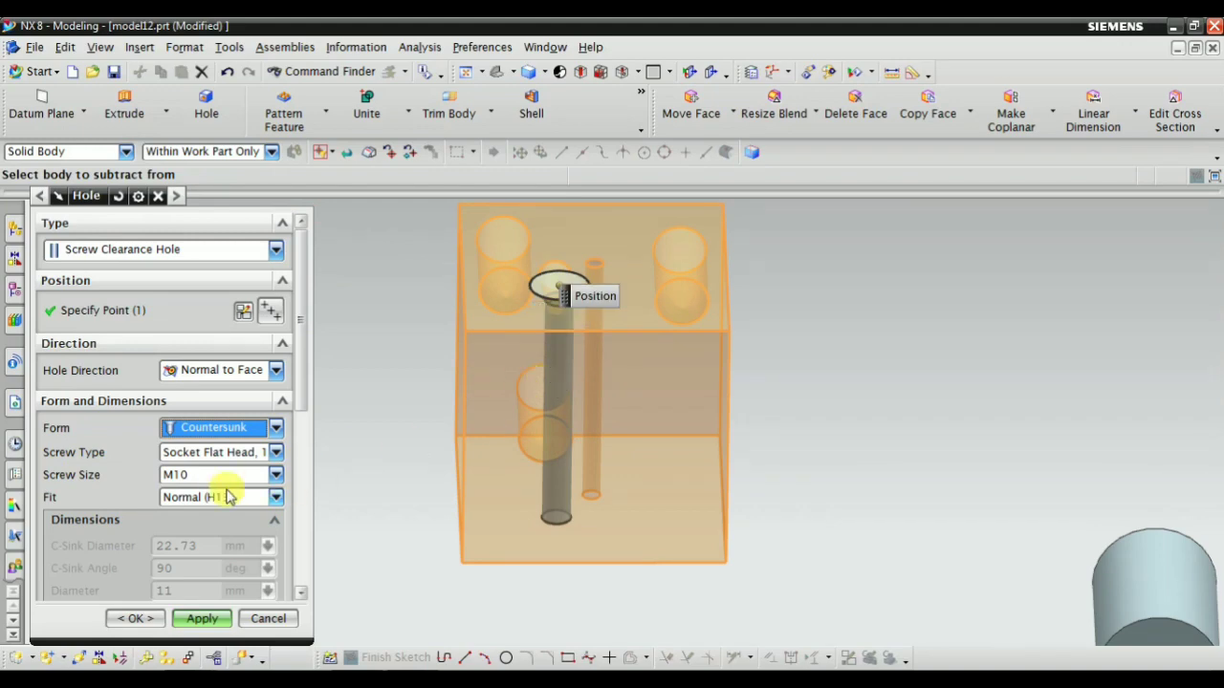
scroll(201, 536, "down", 5)
scroll(208, 488, "up", 4)
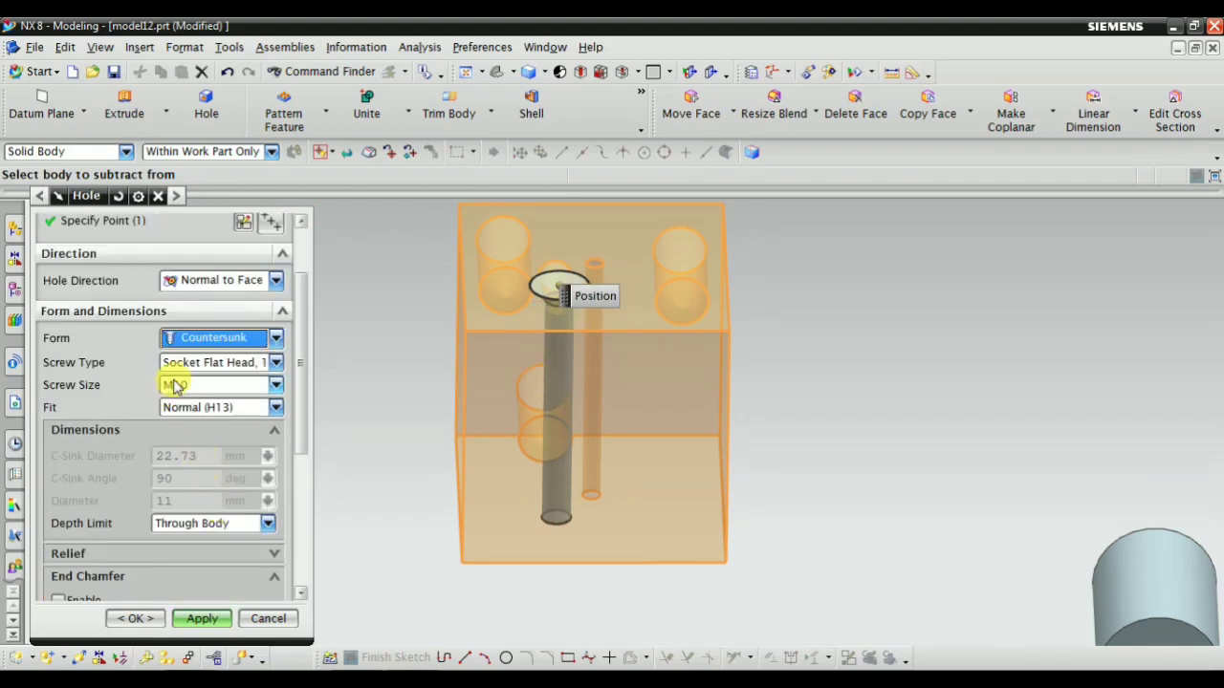
left_click(191, 338)
left_click(192, 356)
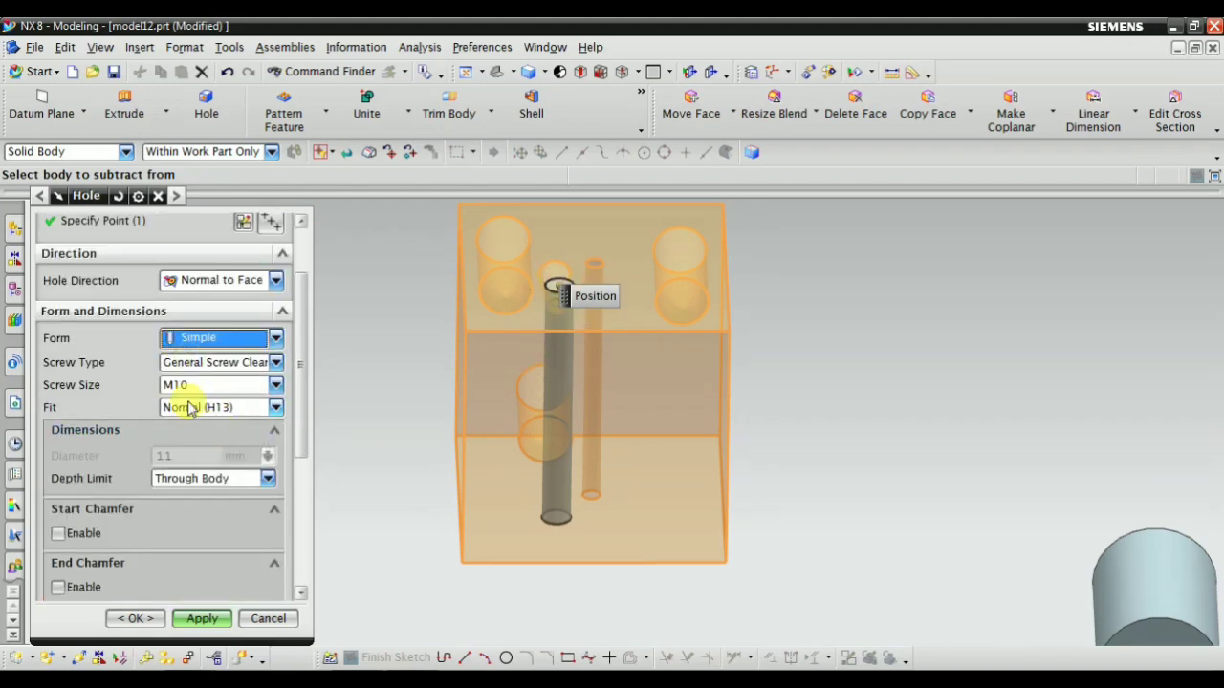
Set the screw size to M8 and inspect the hole's preview in the block
left_click(202, 382)
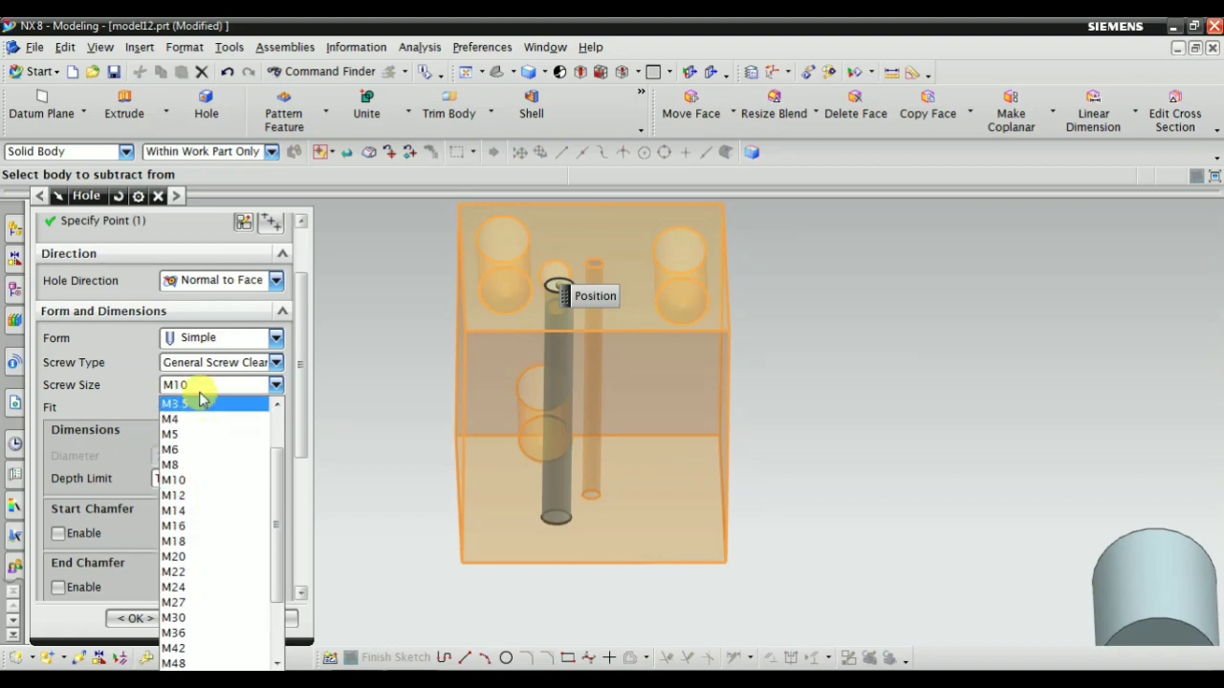
left_click(191, 465)
scroll(526, 293, "up", 2)
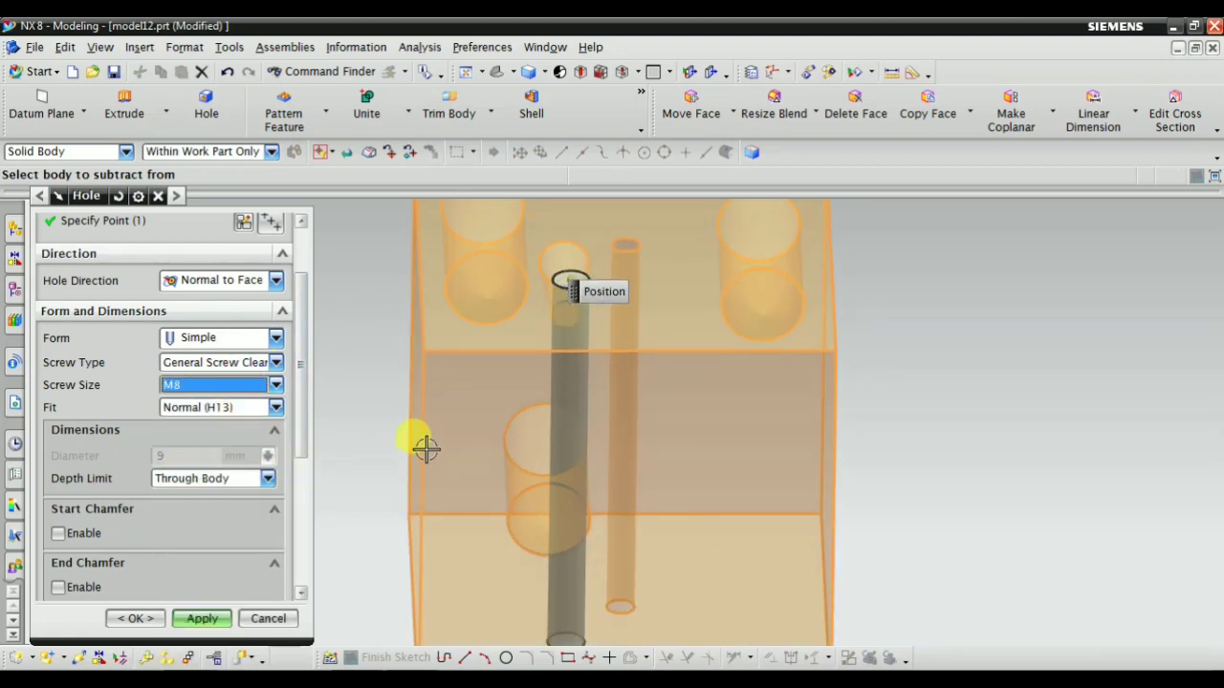
scroll(478, 421, "down", 2)
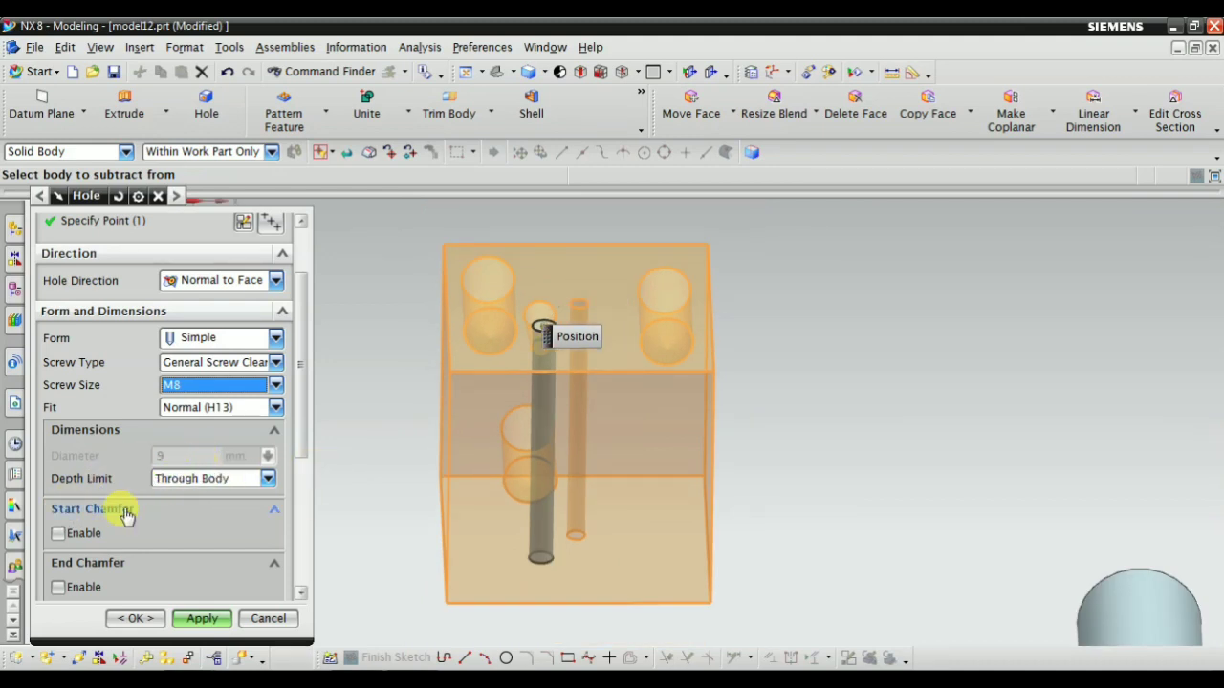
scroll(189, 538, "down", 5)
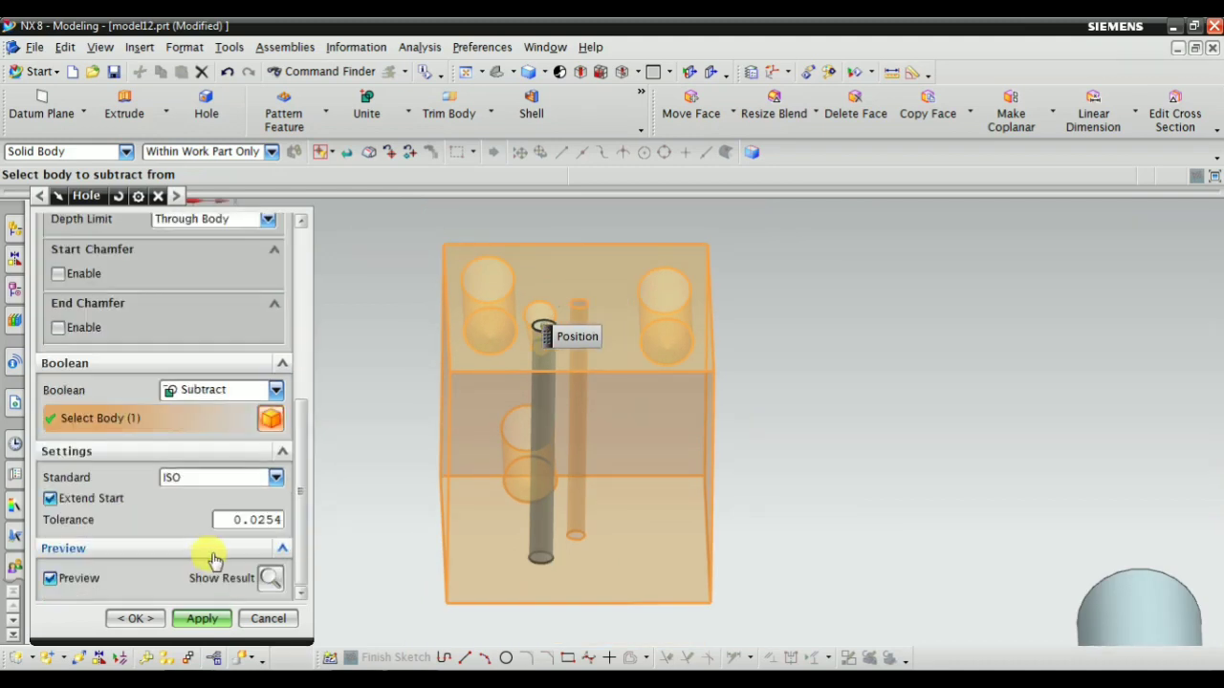
middle_click_drag(350, 438, 365, 492)
scroll(177, 430, "up", 5)
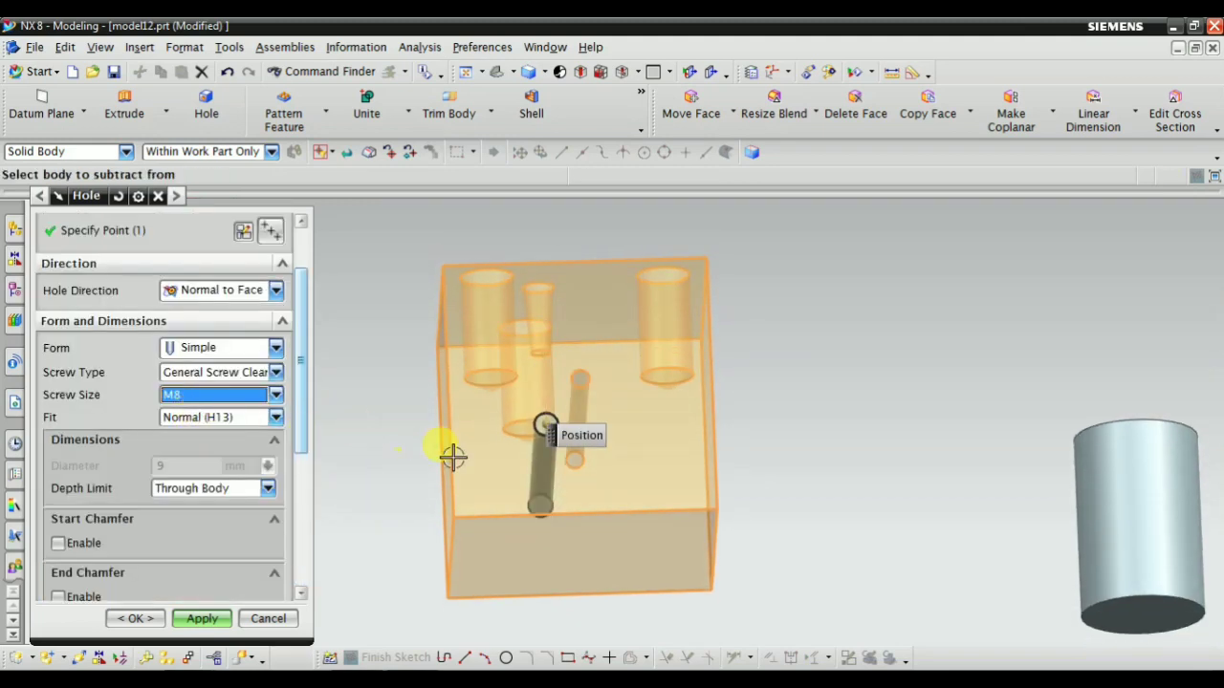
scroll(554, 396, "up", 1)
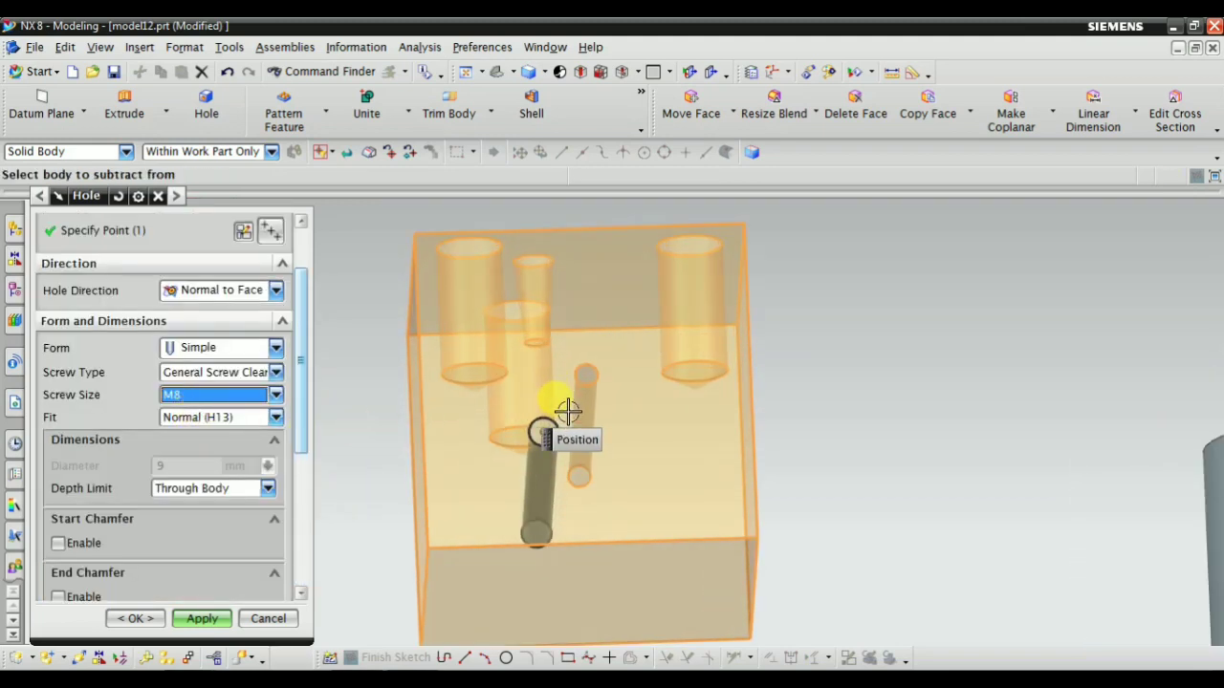
left_click(204, 397)
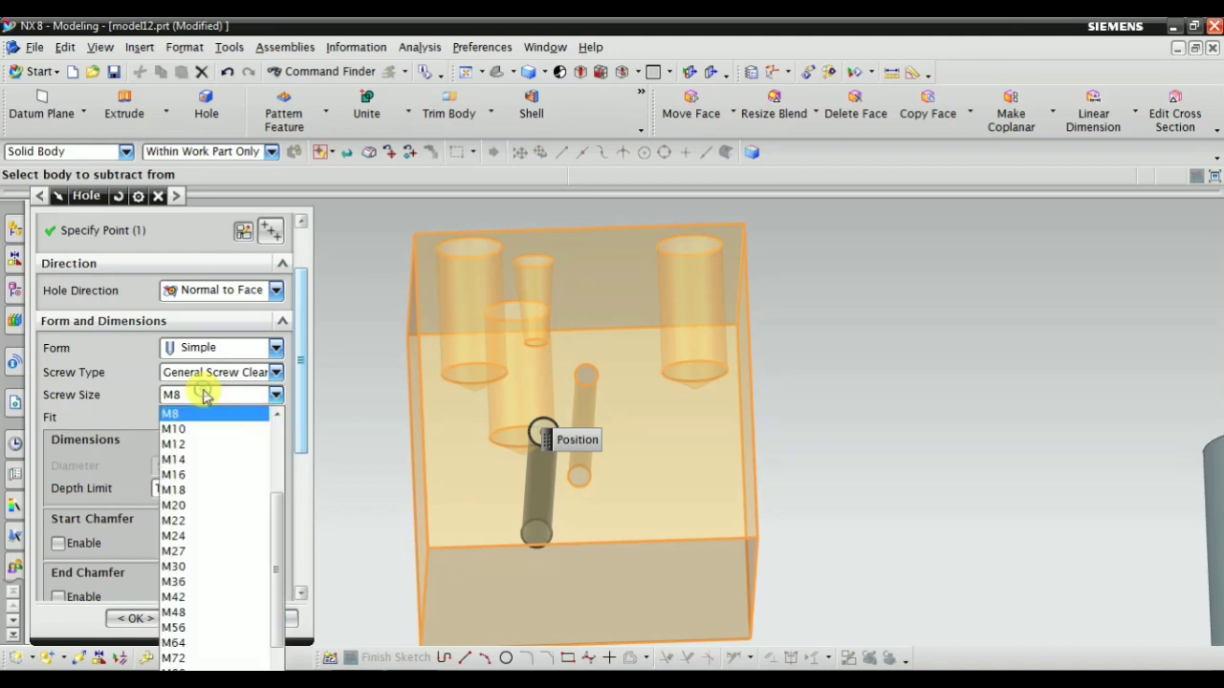
left_click(203, 397)
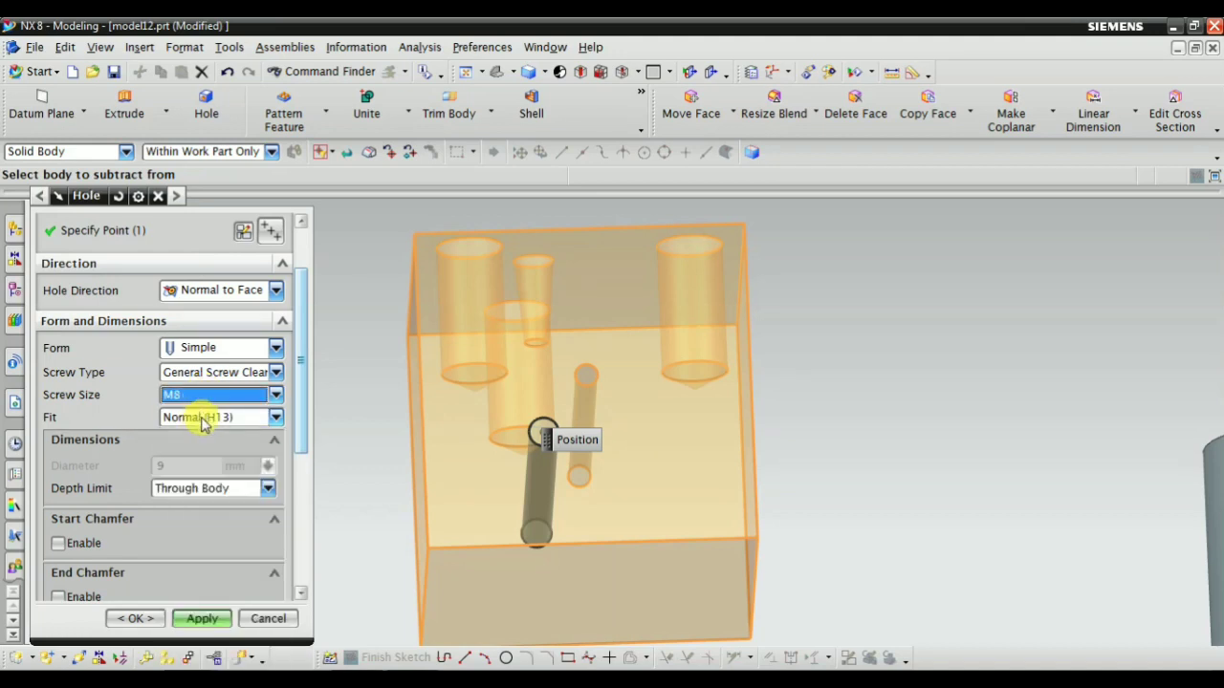
Look through the fit options, try the Close (H12) fit and examine the hole's preview
left_click(199, 417)
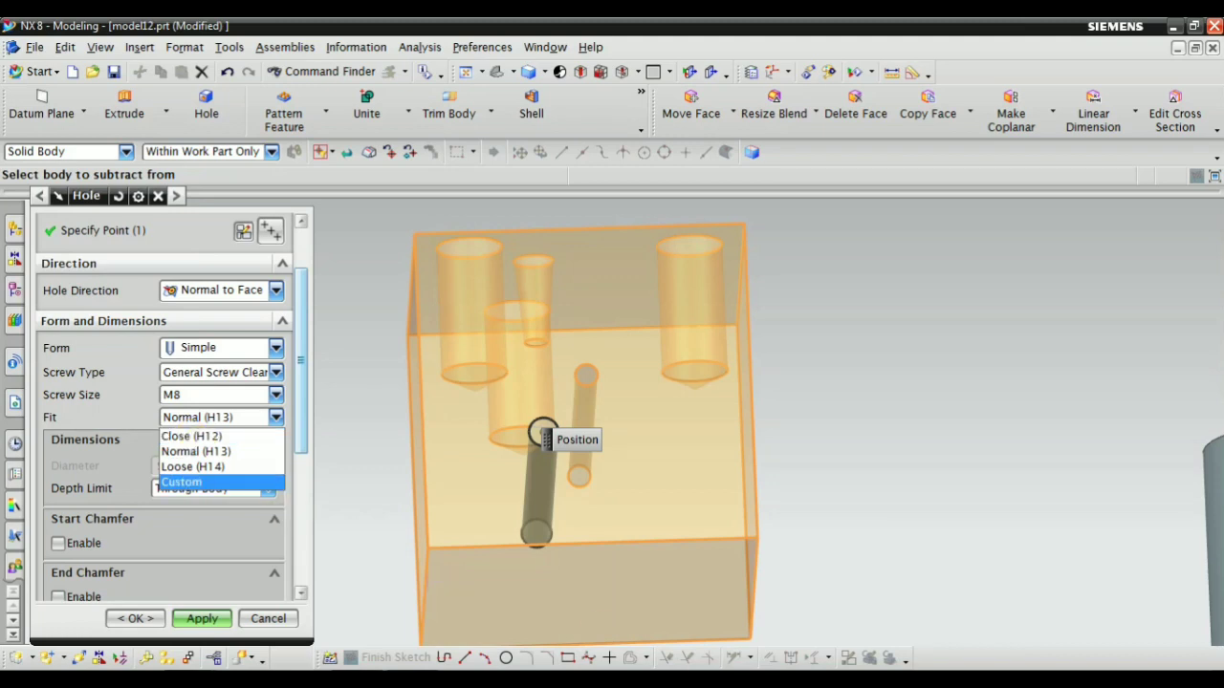
left_click(220, 482)
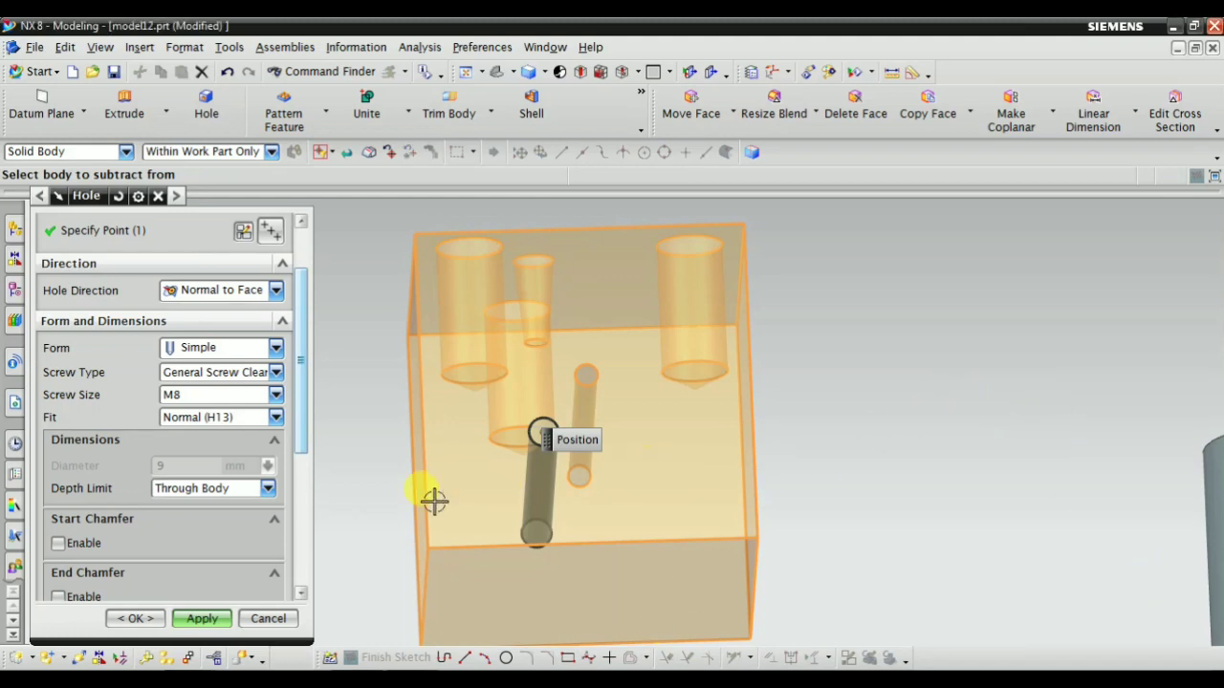
left_click(196, 418)
left_click(196, 438)
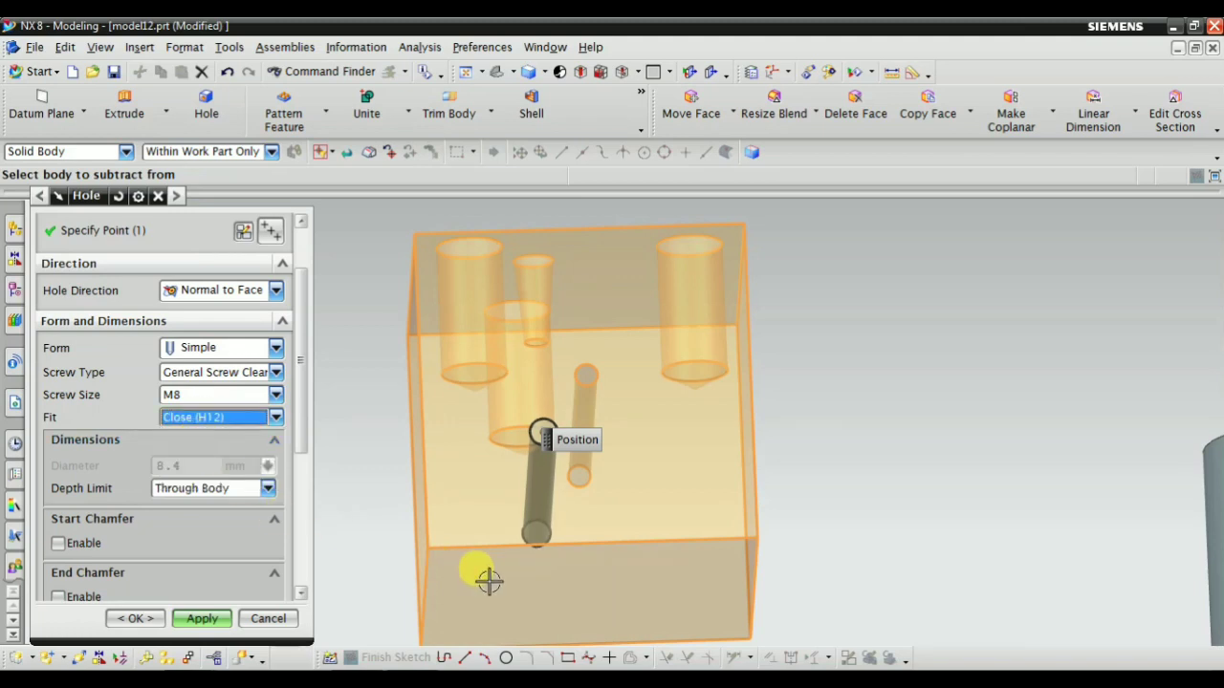
middle_click_drag(487, 579, 481, 513)
scroll(175, 366, "up", 2)
scroll(175, 366, "down", 2)
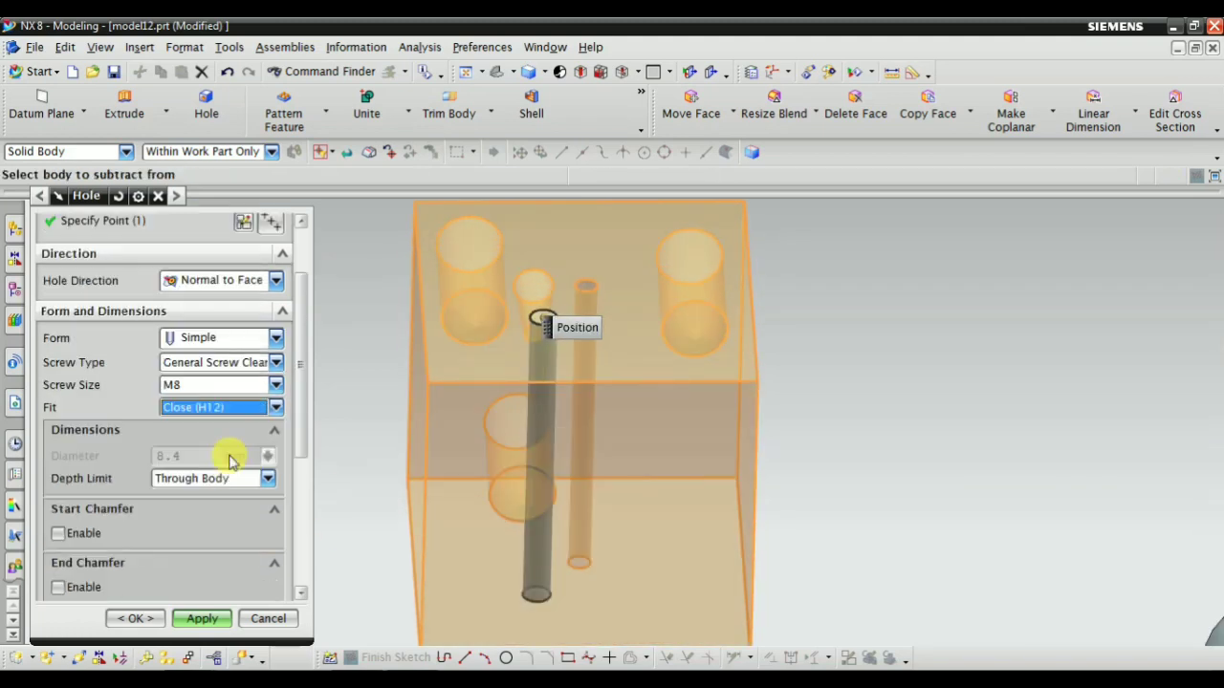
Try the Normal (H13) fit and the Loose (H14) fit for the M8 hole
left_click(198, 410)
left_click(182, 437)
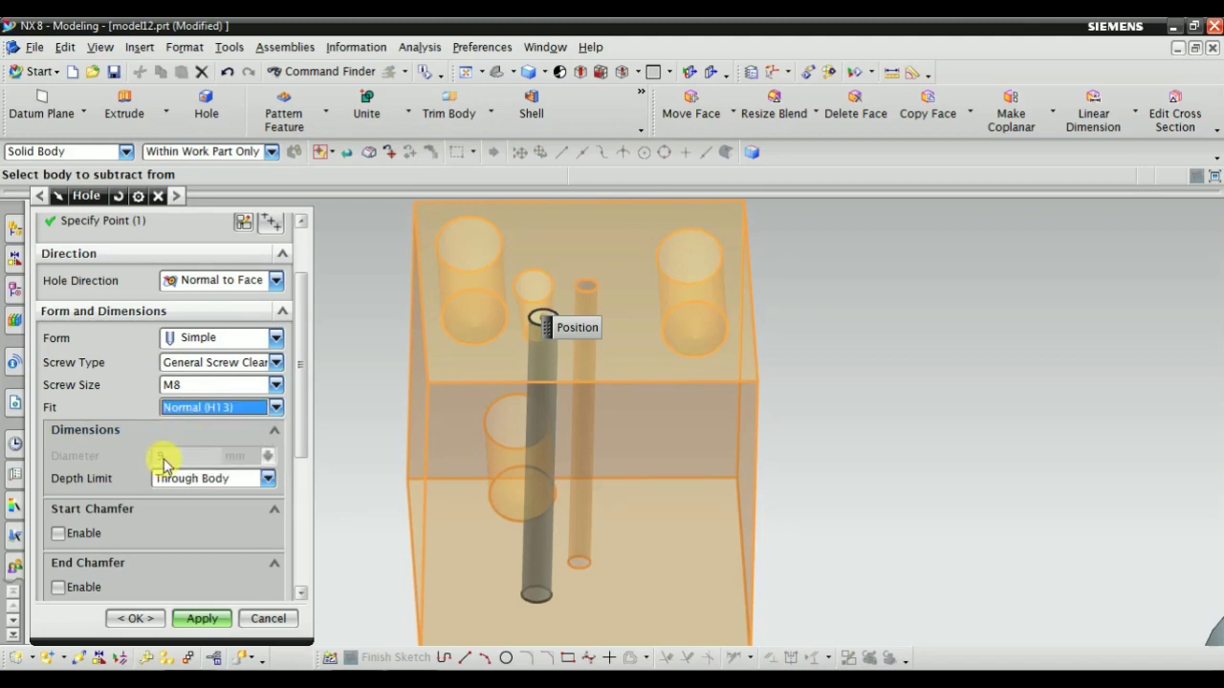
left_click(204, 409)
left_click(213, 459)
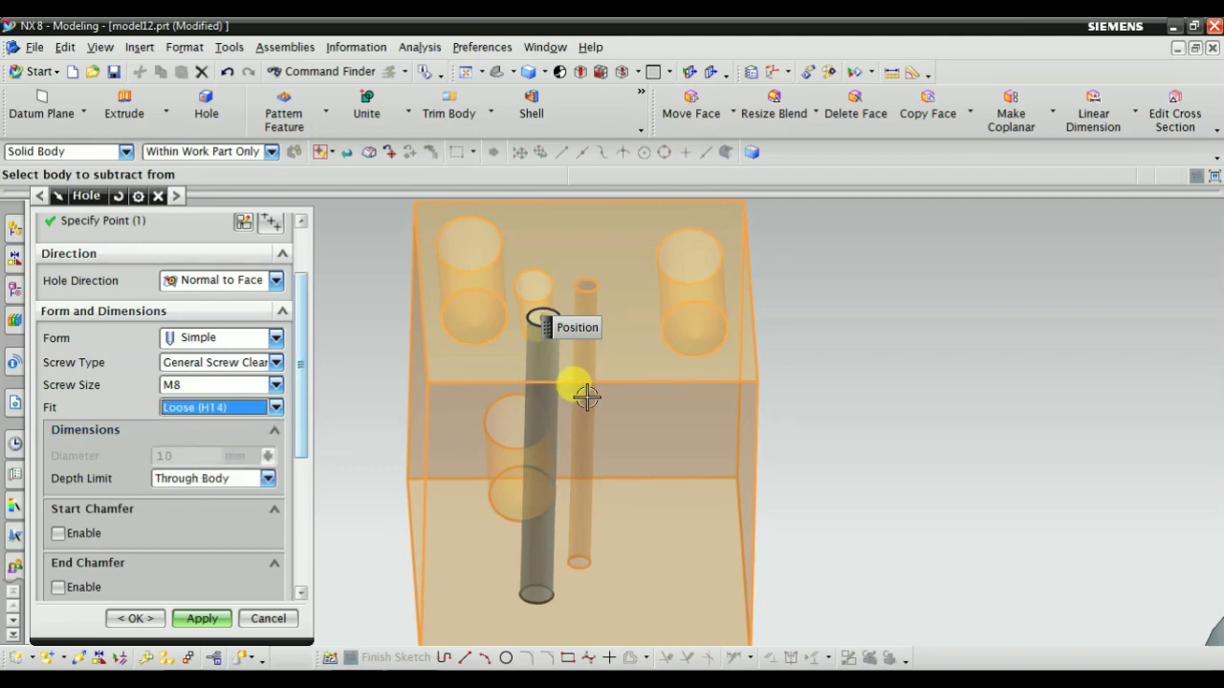
Set the fit to Custom and give the hole a diameter of 8.6 mm
left_click(205, 408)
left_click(196, 476)
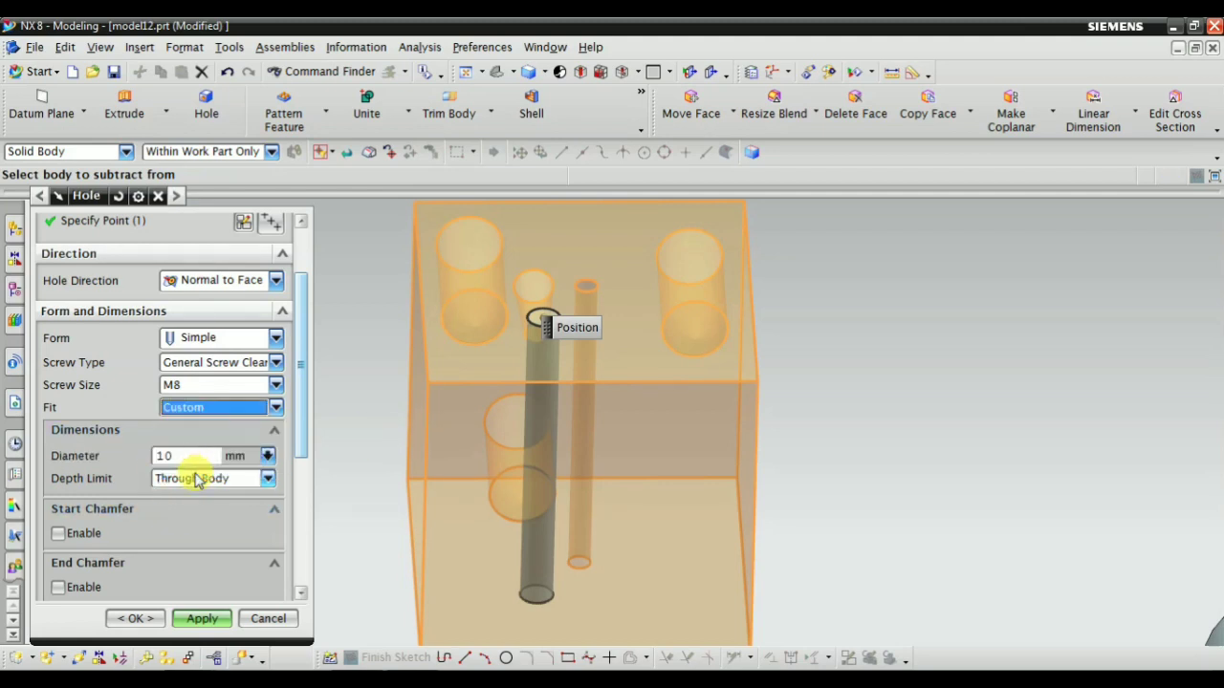
left_click(183, 457)
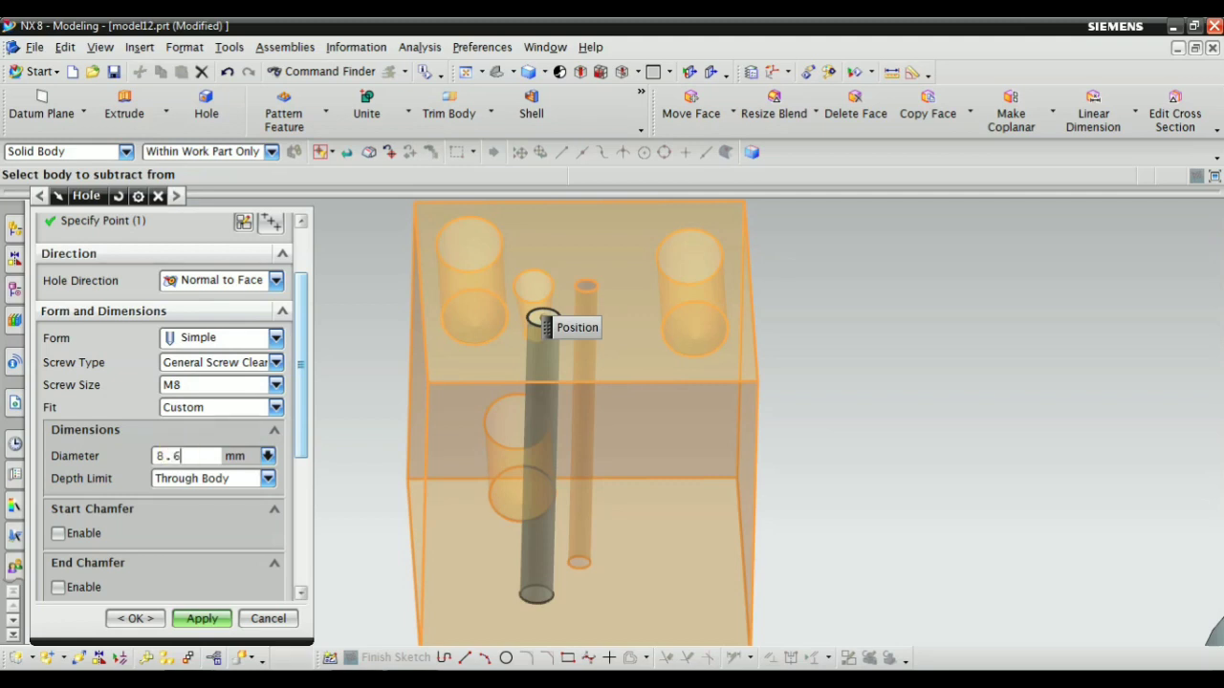
scroll(273, 548, "down", 5)
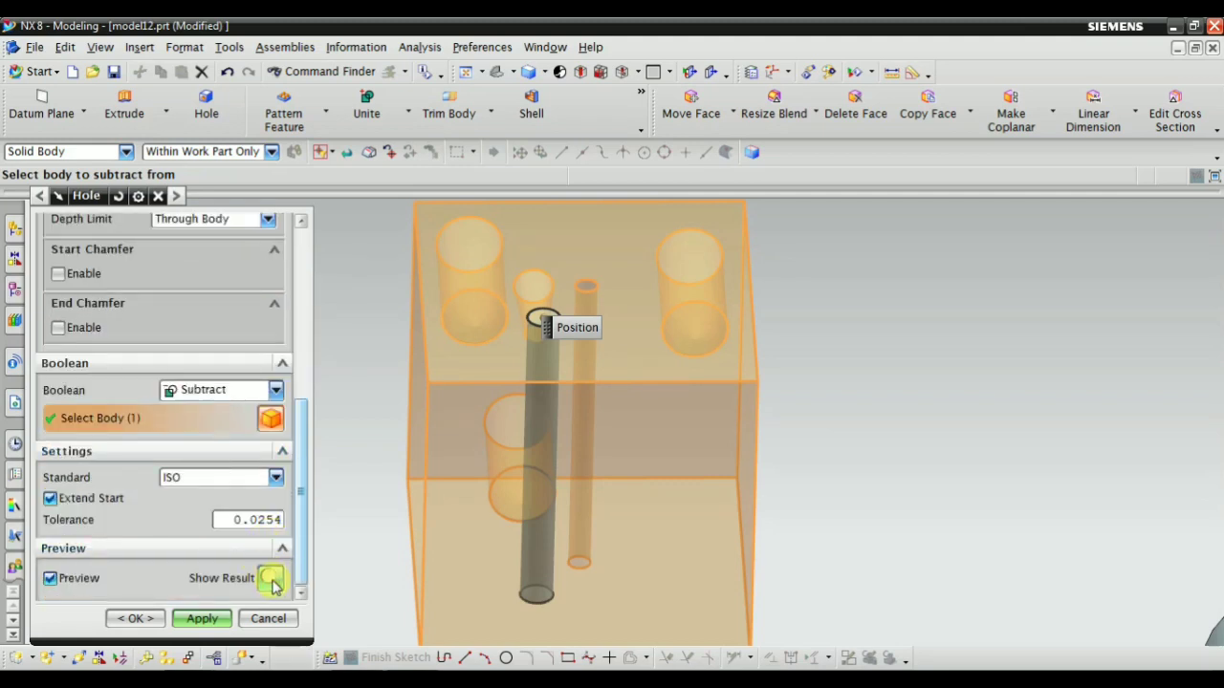
Preview the finished result of the 8.6 mm clearance hole in the block and return to its settings
left_click(271, 579)
middle_click_drag(487, 450, 459, 526)
left_click(271, 578)
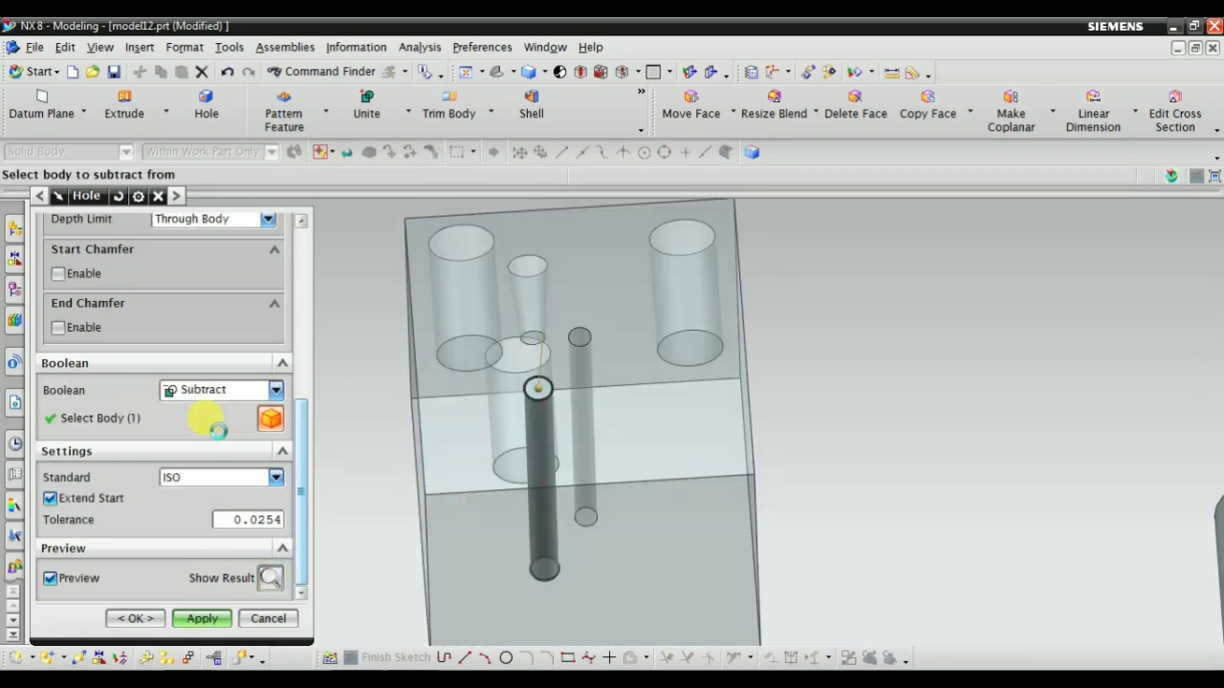
Try the Counterbored form for the M8 clearance hole and switch back to the Simple form
left_click(209, 420)
scroll(215, 411, "up", 5)
left_click(214, 348)
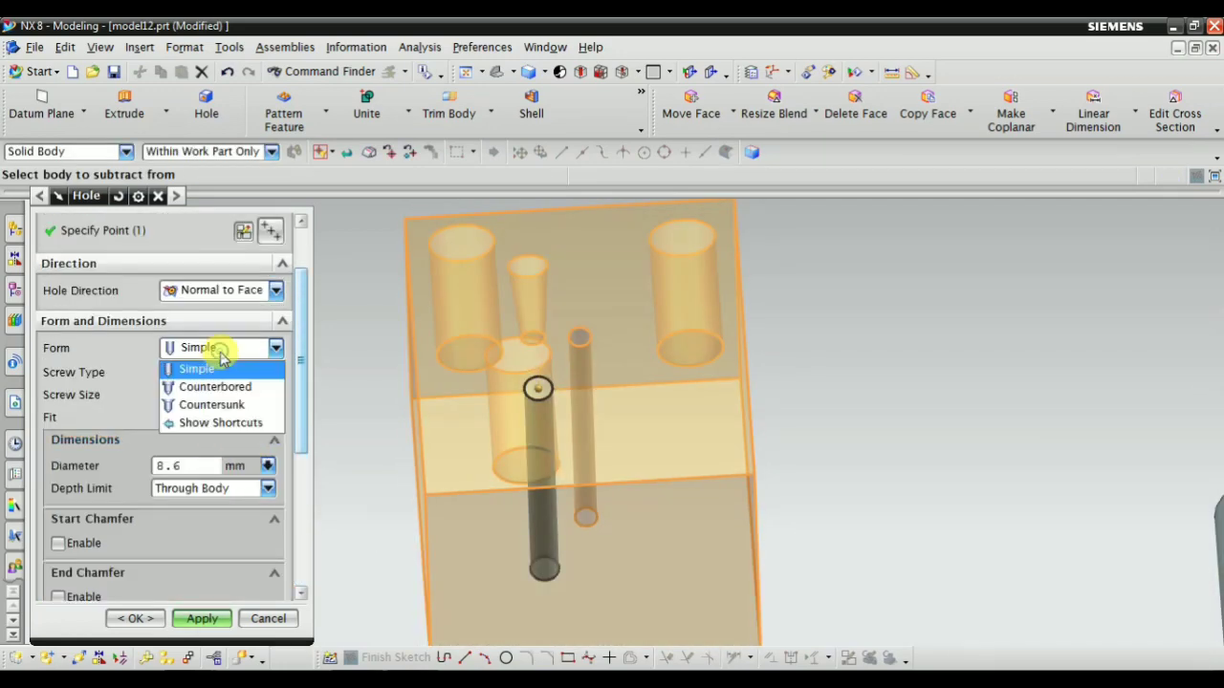
left_click(212, 387)
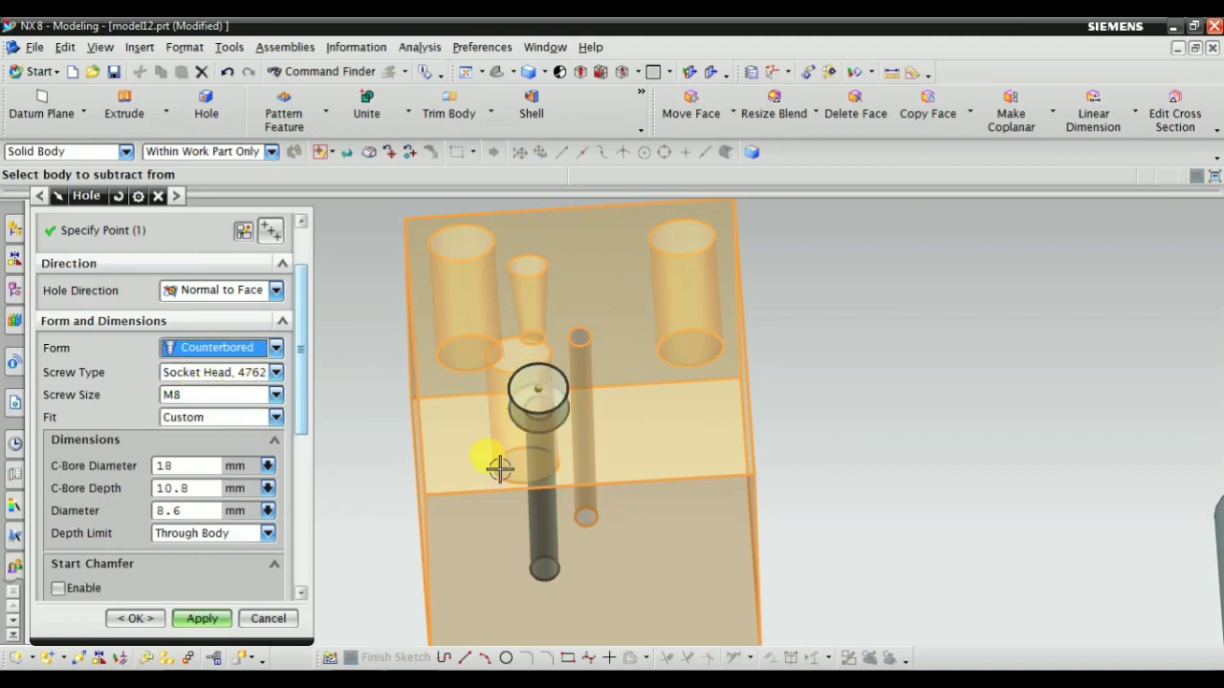
left_click(212, 348)
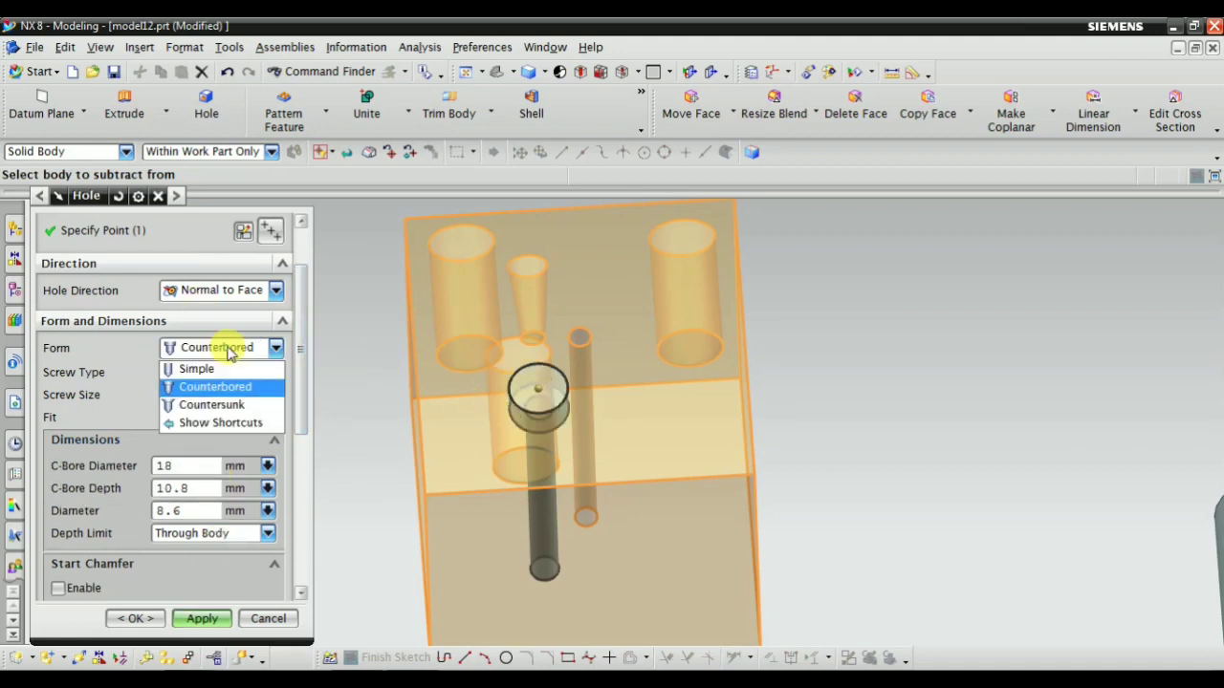
left_click(203, 369)
Change the hole type to Threaded Hole and view the hole's preview in the block
scroll(171, 373, "up", 2)
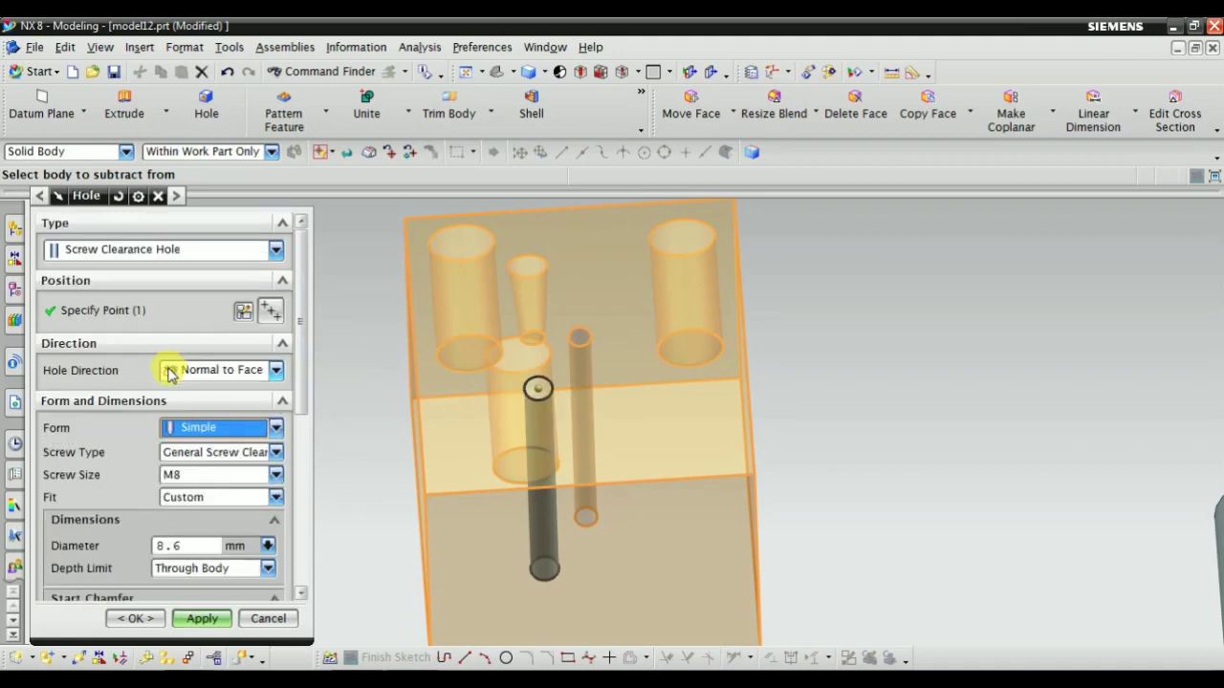
left_click(159, 249)
left_click(145, 325)
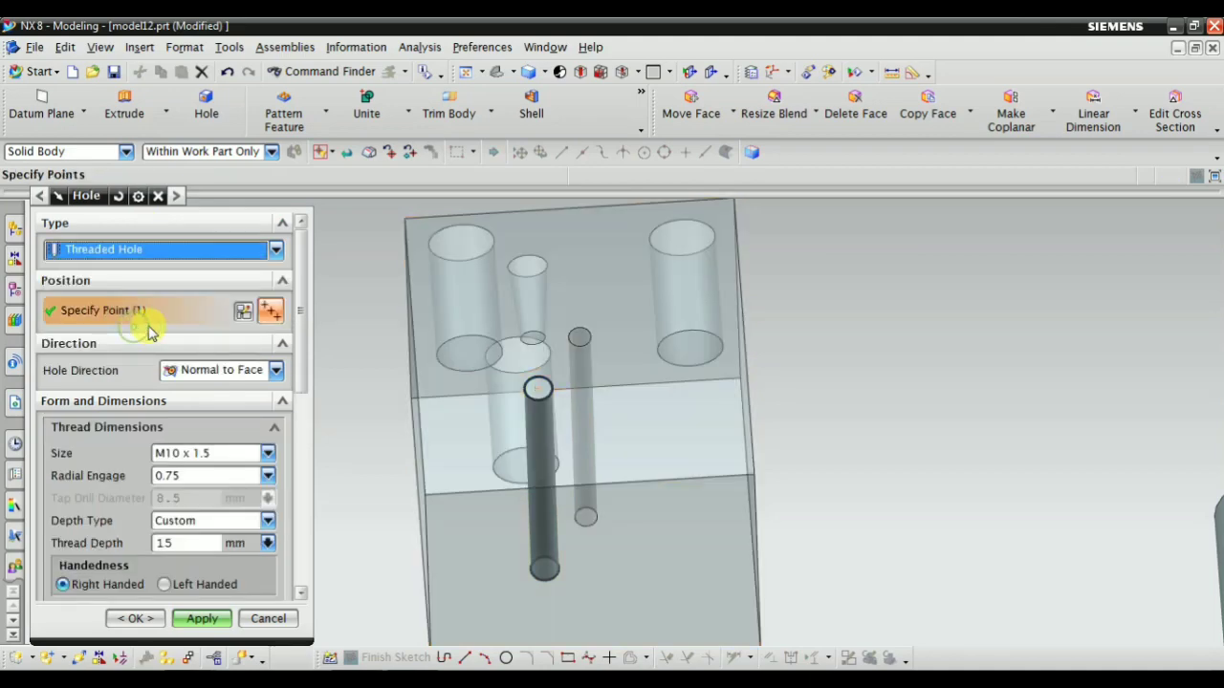
scroll(646, 527, "down", 3)
middle_click_drag(646, 527, 650, 500)
Try the M6 x 1.0 thread size for the threaded hole
left_click(222, 456)
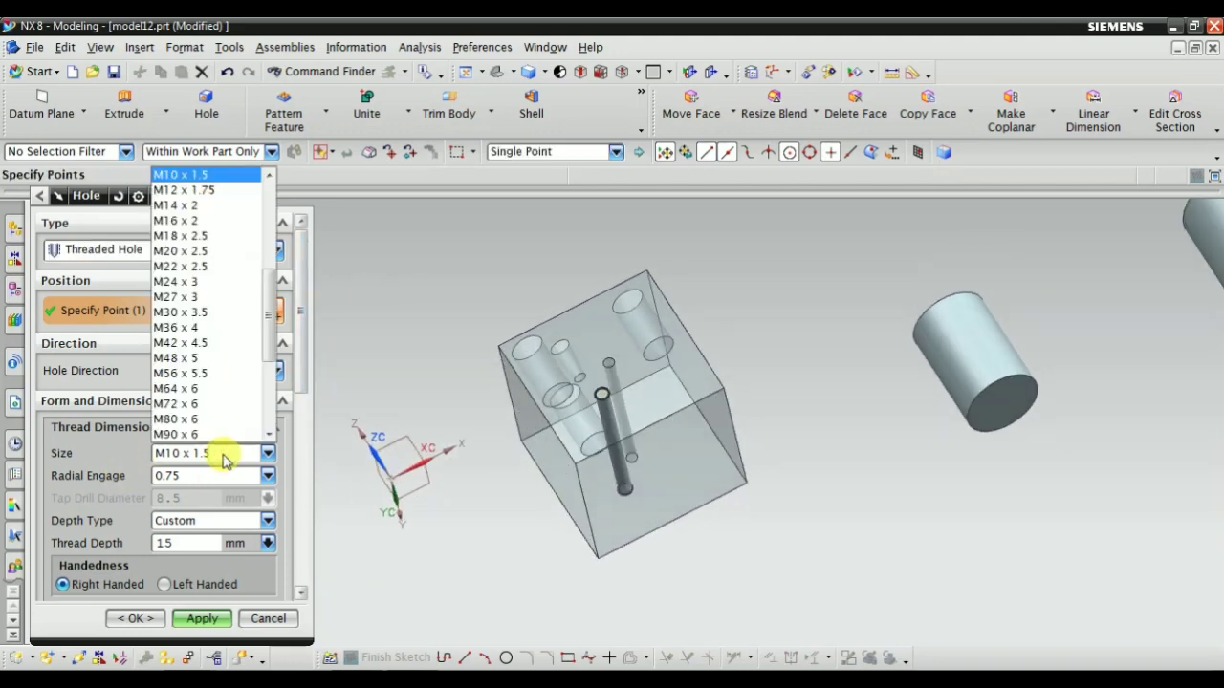
scroll(239, 300, "up", 5)
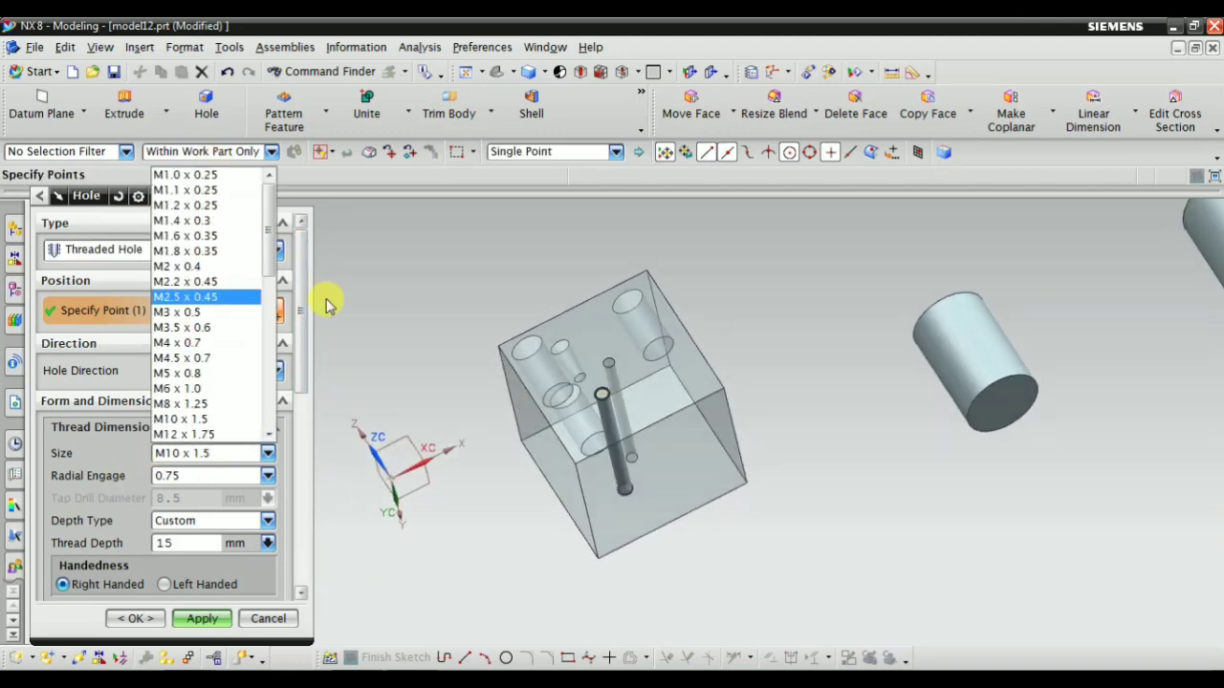
left_click(178, 389)
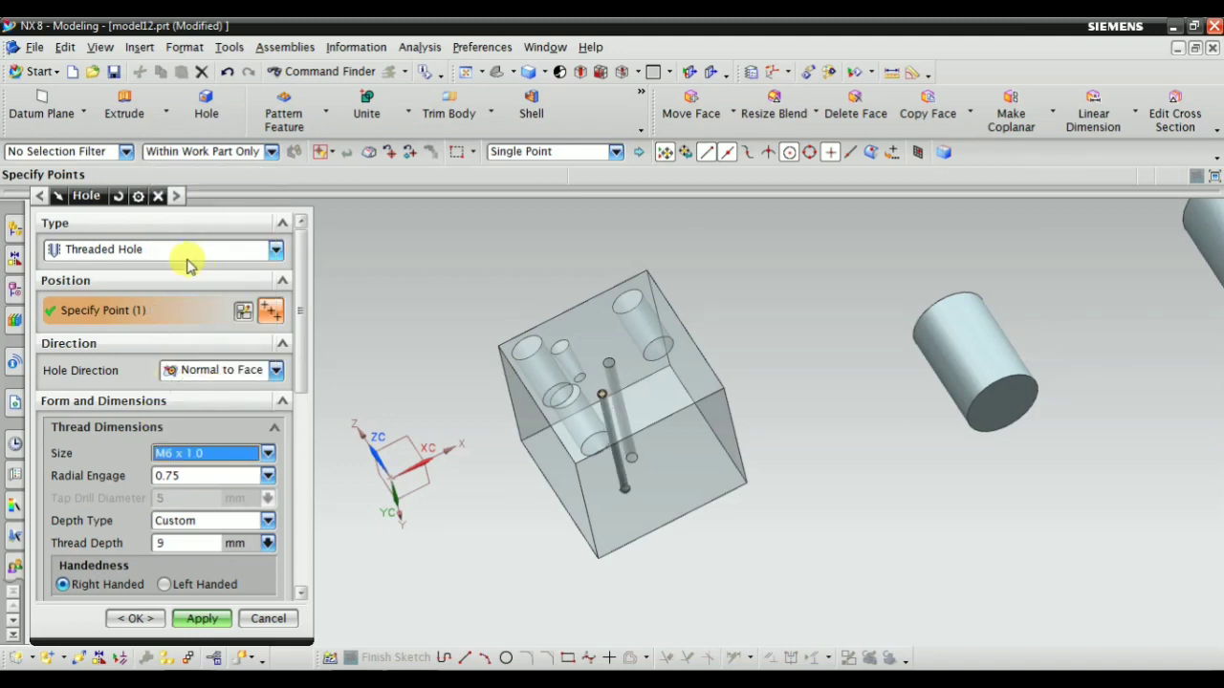
Set the threaded hole's size to M8 x 1.25 and check its preview
left_click(191, 455)
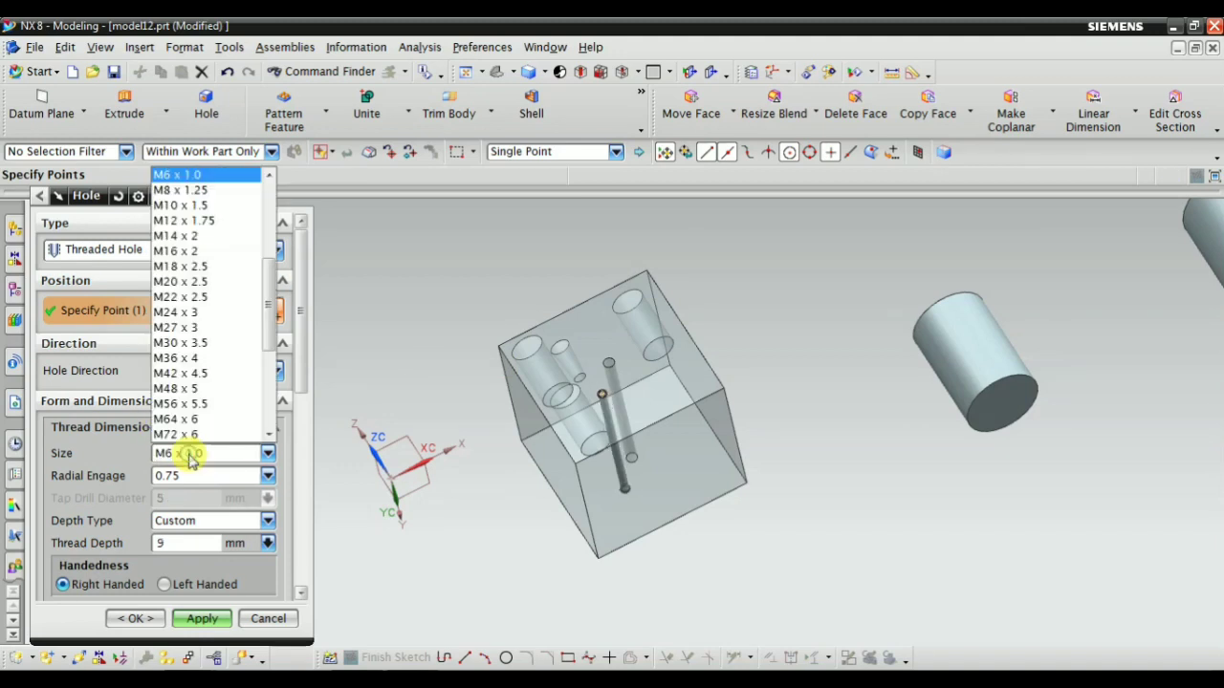
left_click(180, 190)
scroll(636, 342, "up", 3)
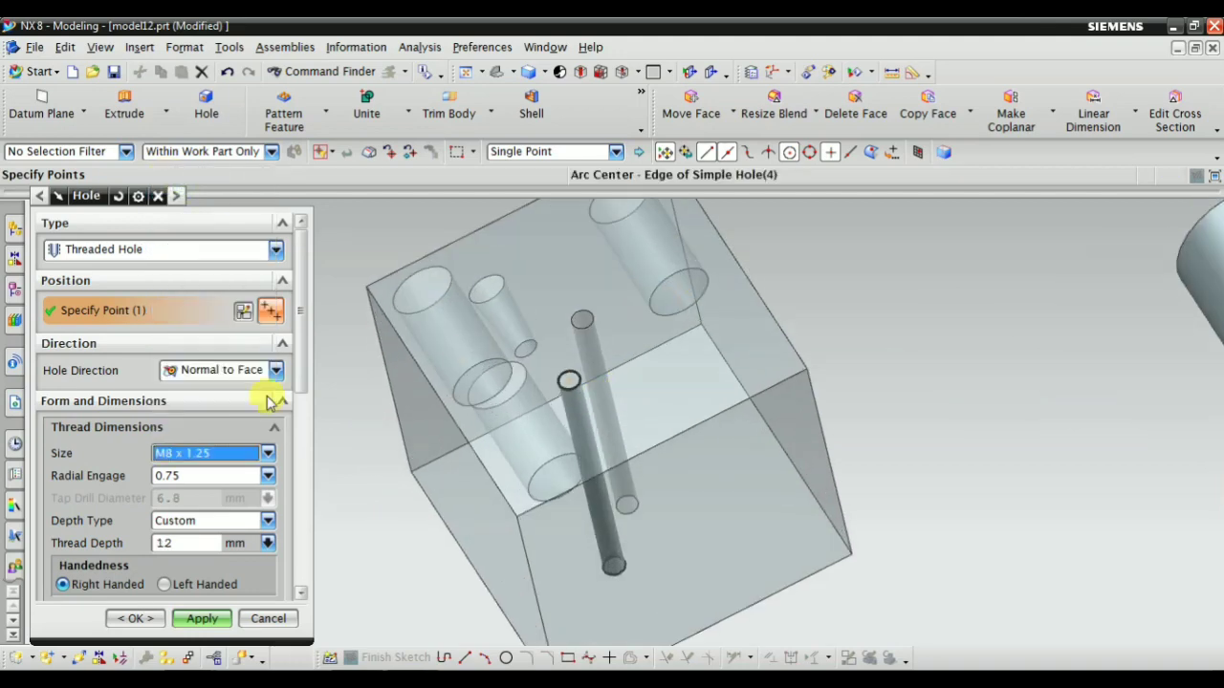
scroll(278, 430, "down", 5)
scroll(212, 478, "up", 2)
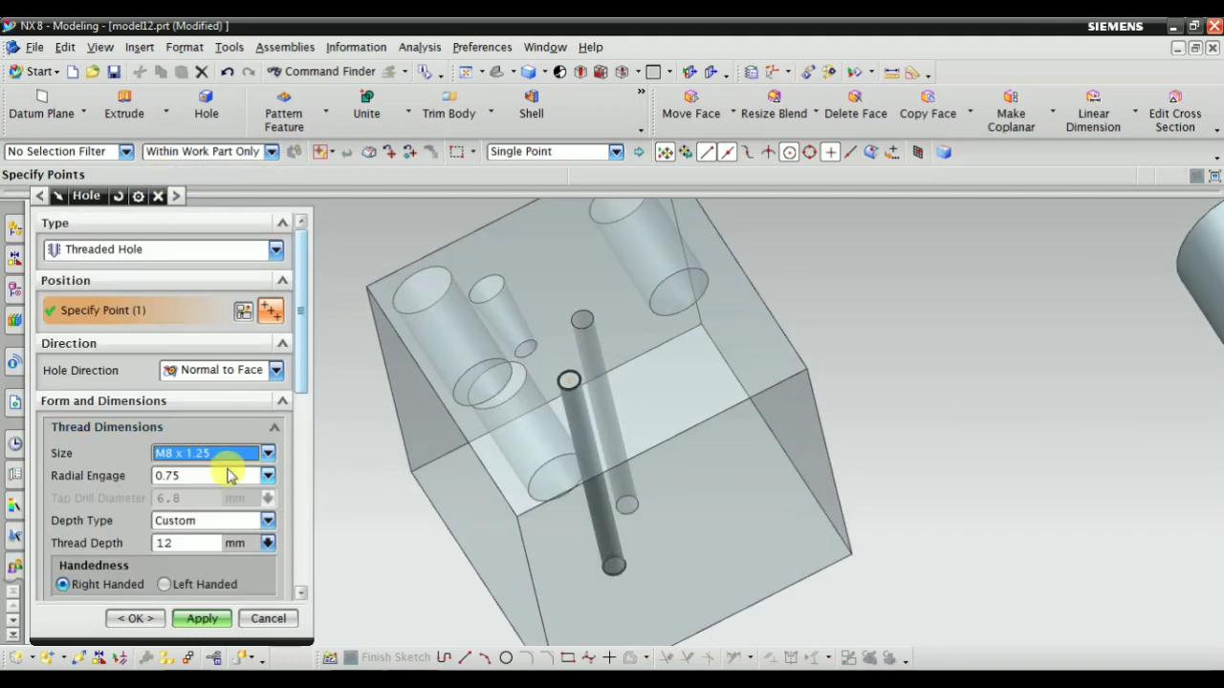
Review the depth type options for the M8 thread and keep Custom
scroll(213, 478, "down", 1)
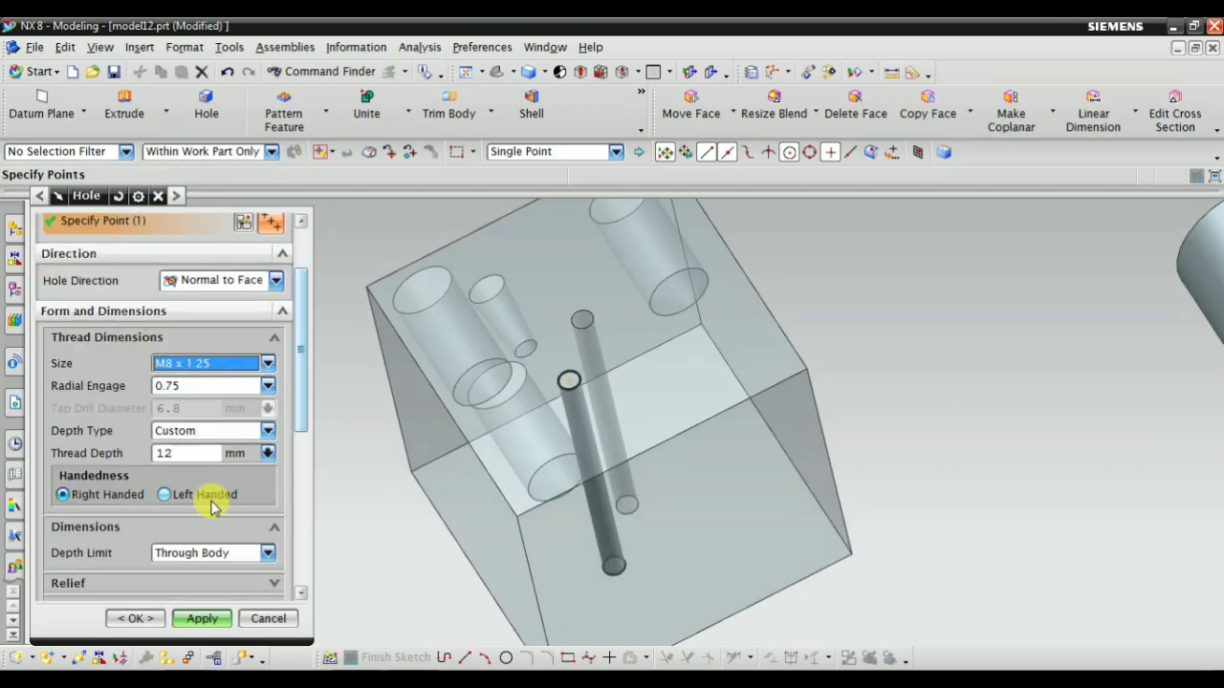
left_click(203, 432)
left_click(203, 431)
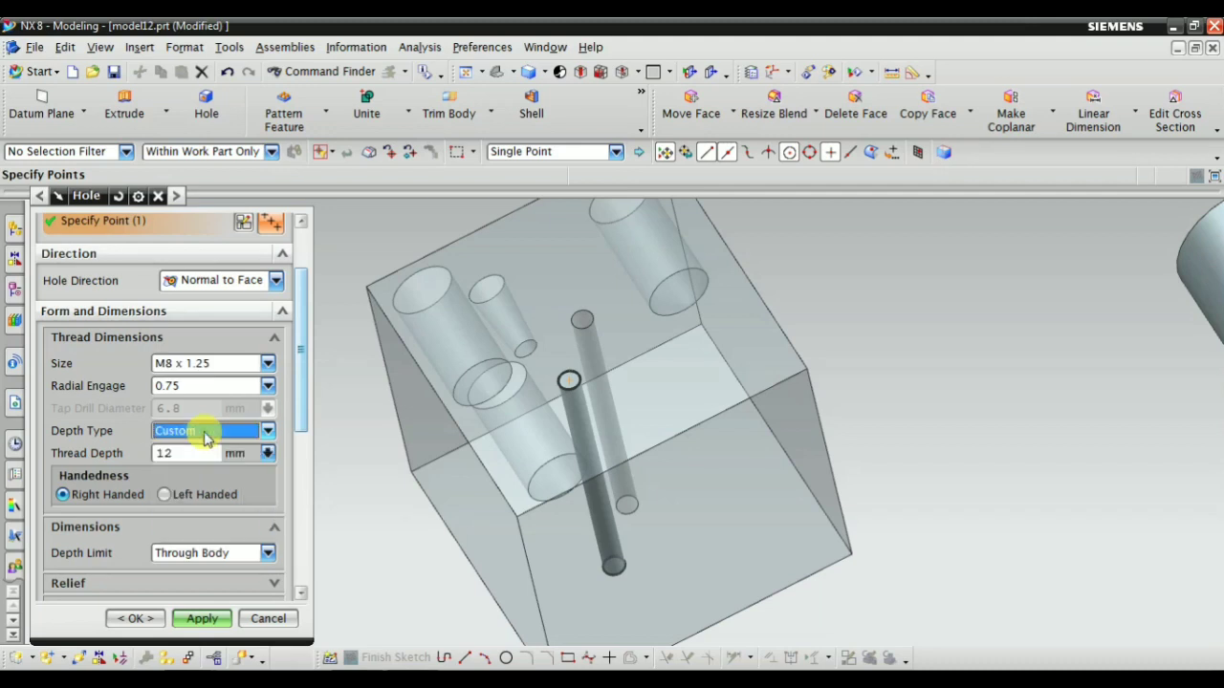
left_click(204, 430)
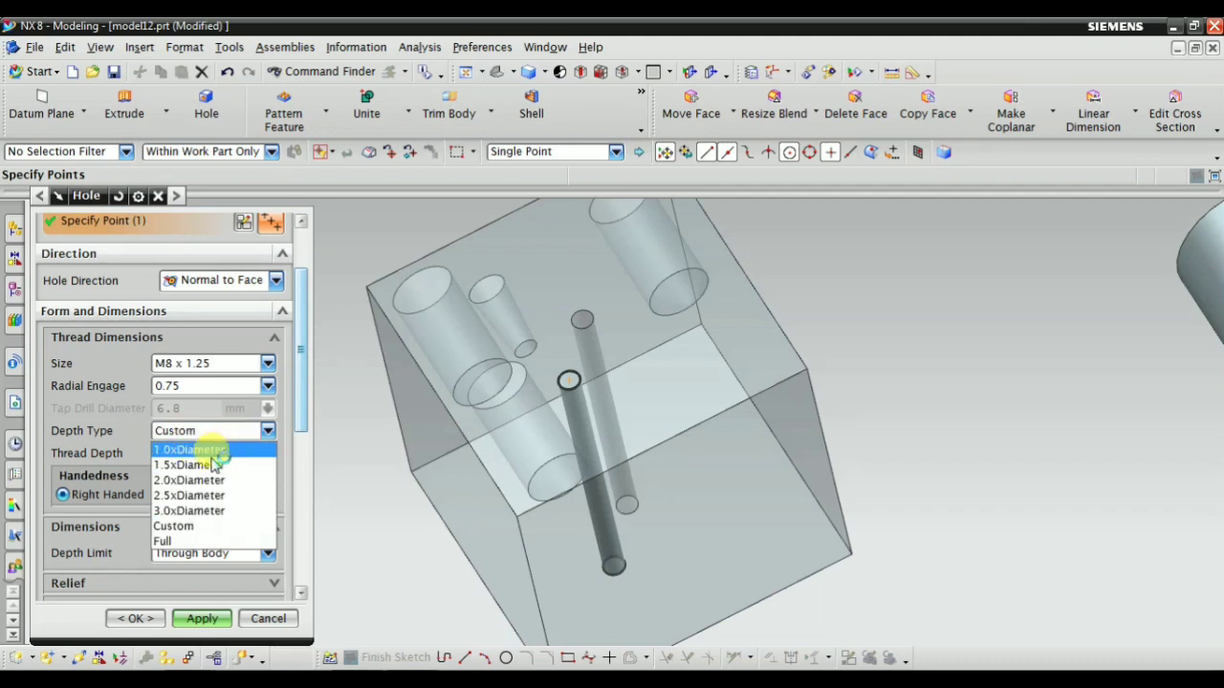
left_click(173, 526)
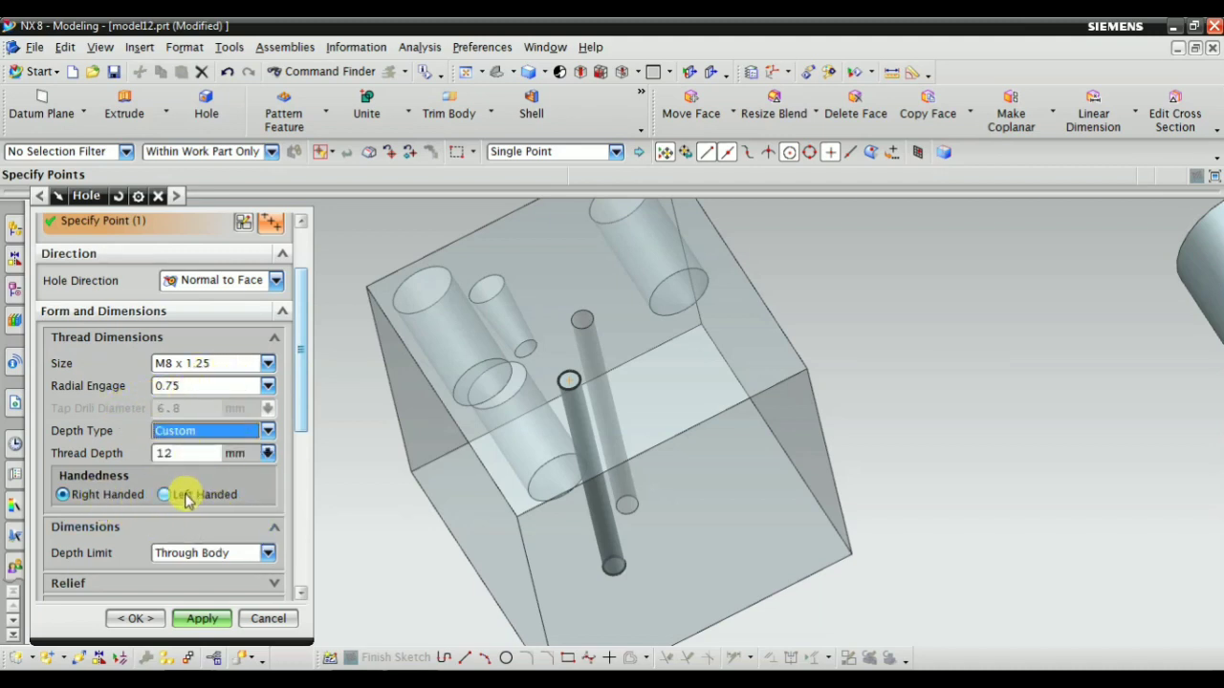
Set the thread depth to 25 mm and look over the hole's relief, chamfer and Boolean settings
left_click(170, 454)
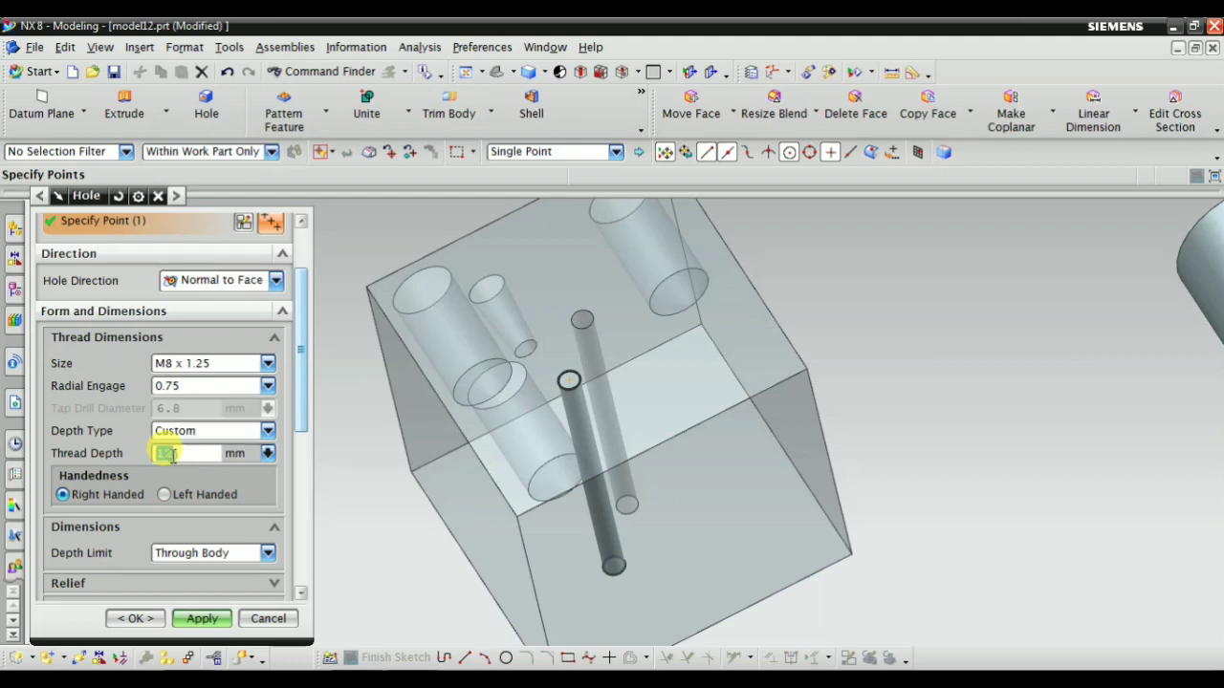
scroll(220, 507, "down", 3)
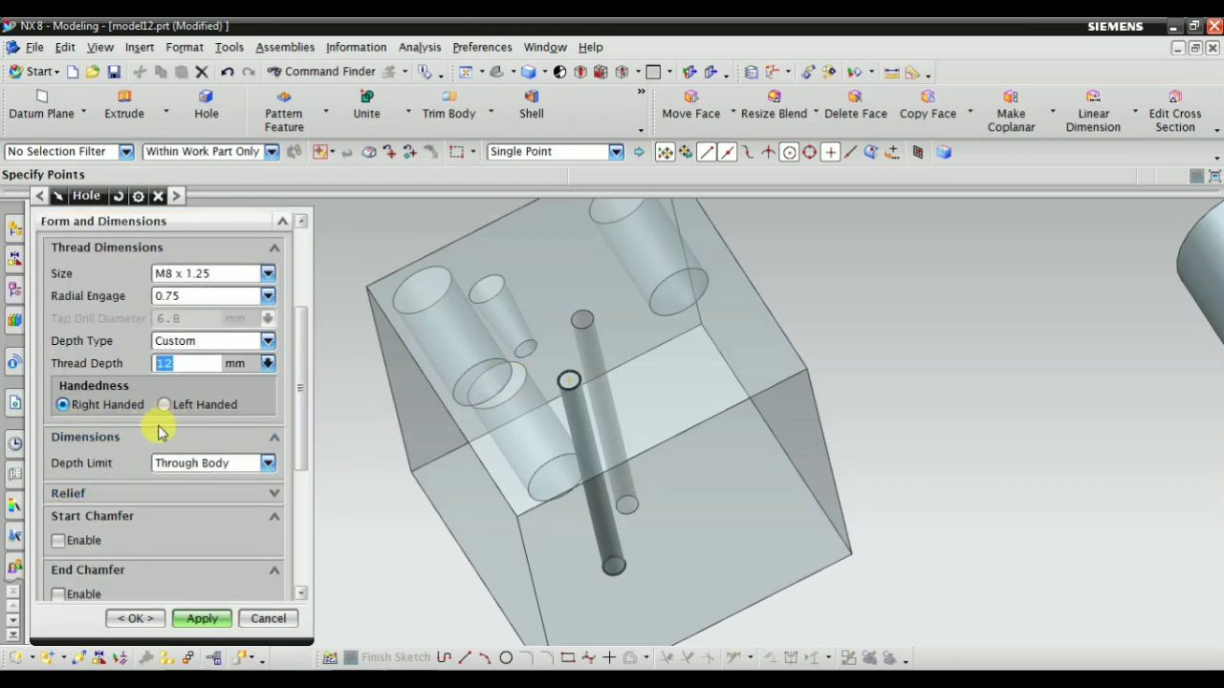
scroll(144, 490, "down", 3)
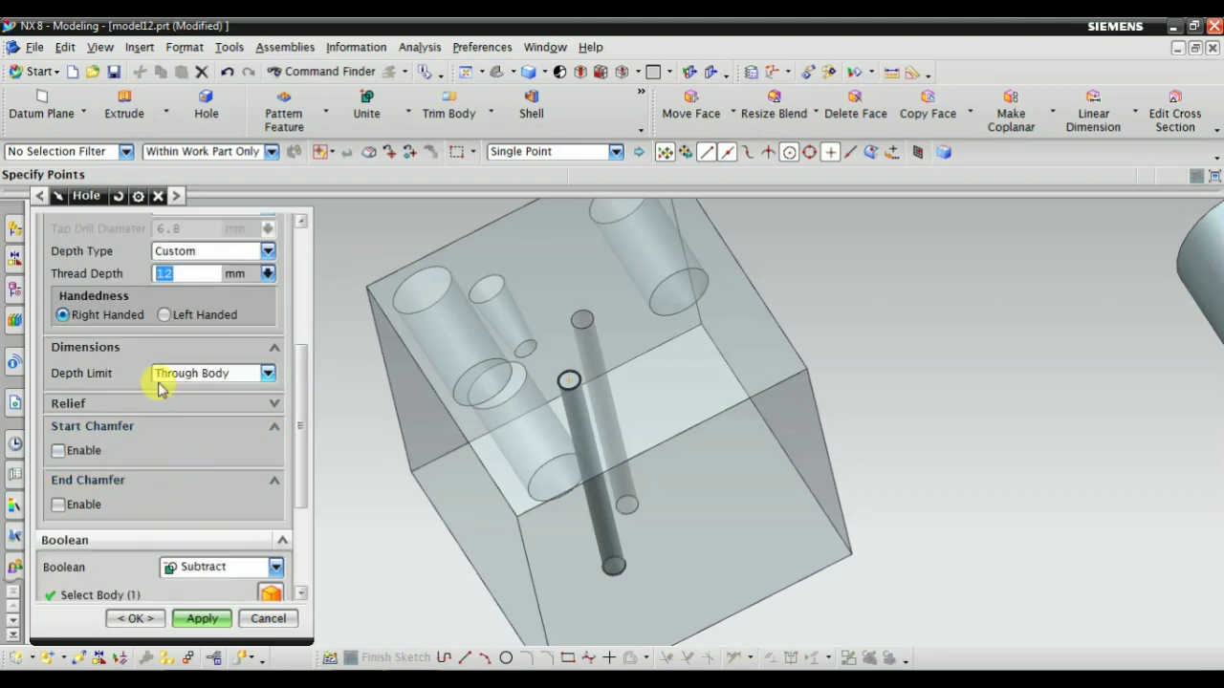
scroll(160, 387, "up", 3)
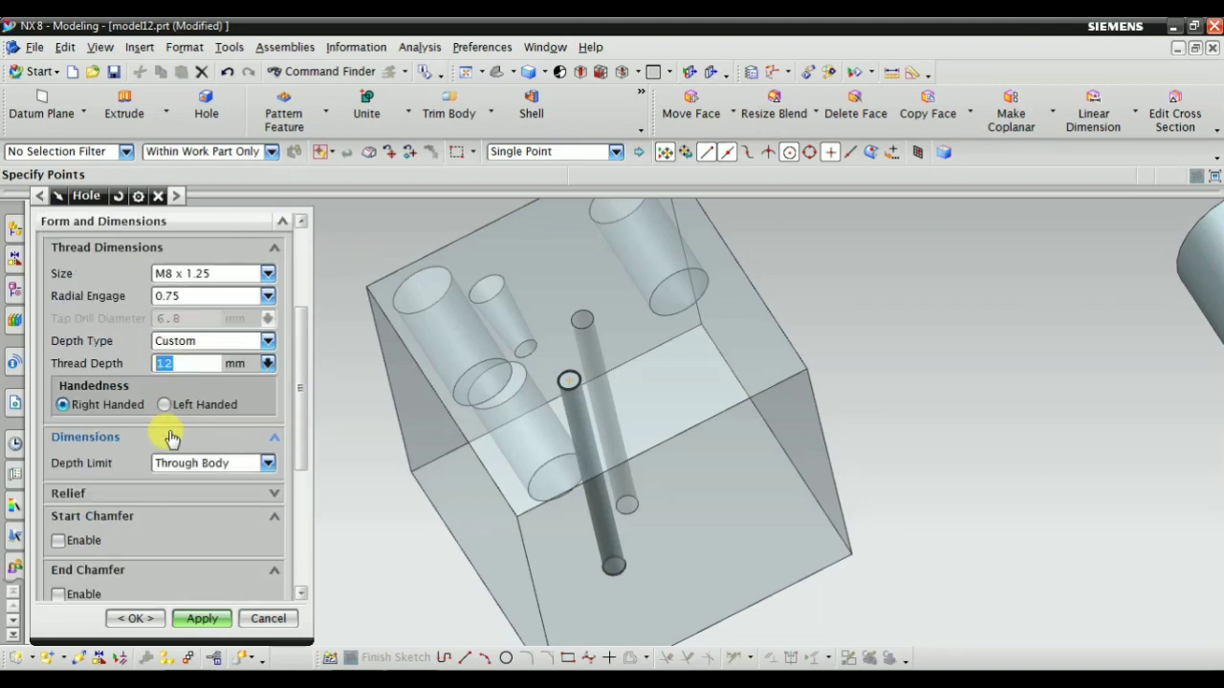
left_click(124, 496)
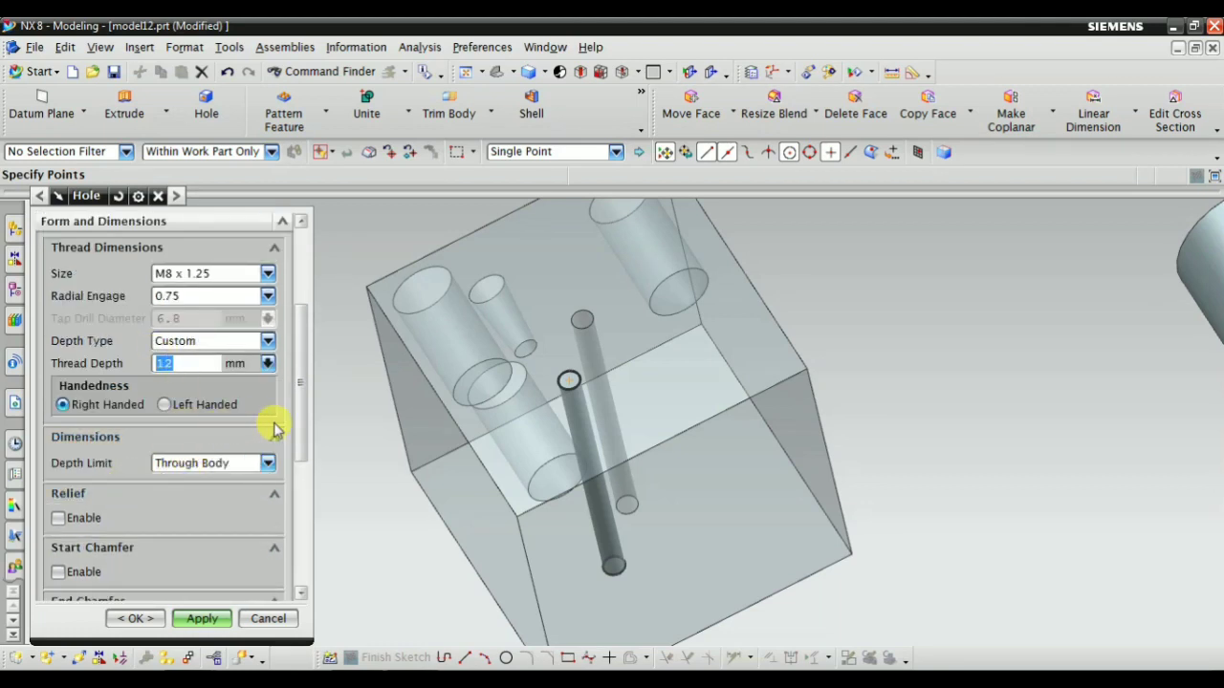
scroll(101, 459, "down", 2)
scroll(144, 468, "down", 3)
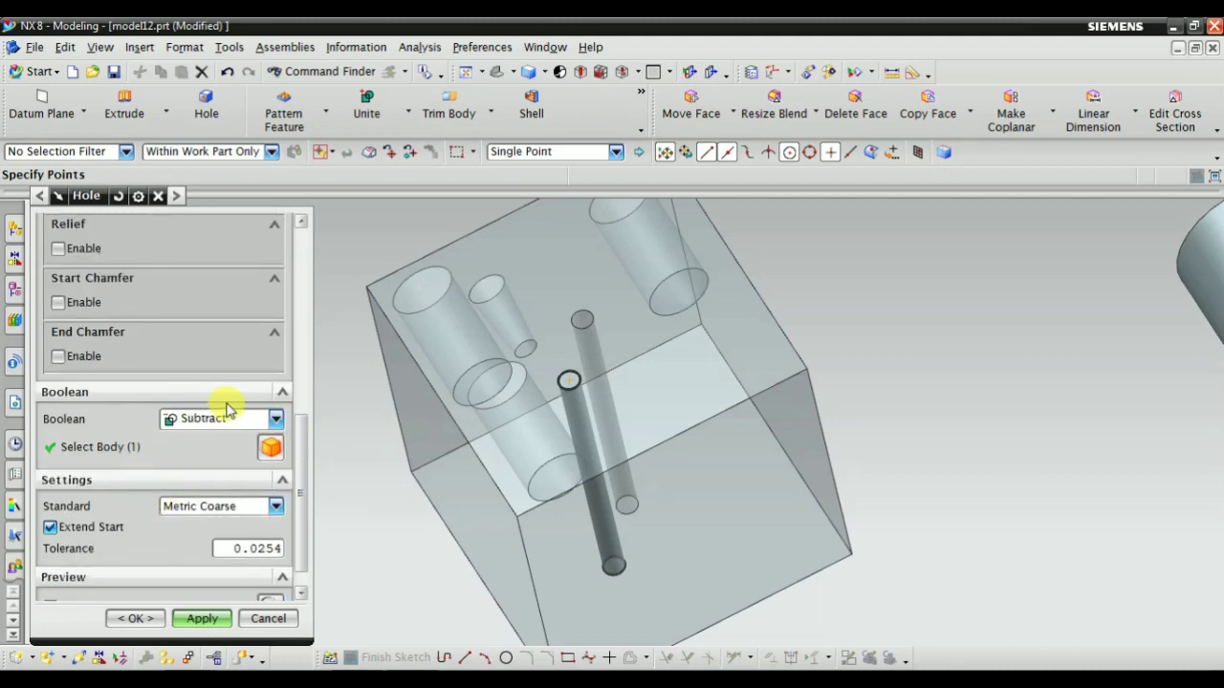
scroll(203, 507, "down", 1)
scroll(197, 465, "up", 3)
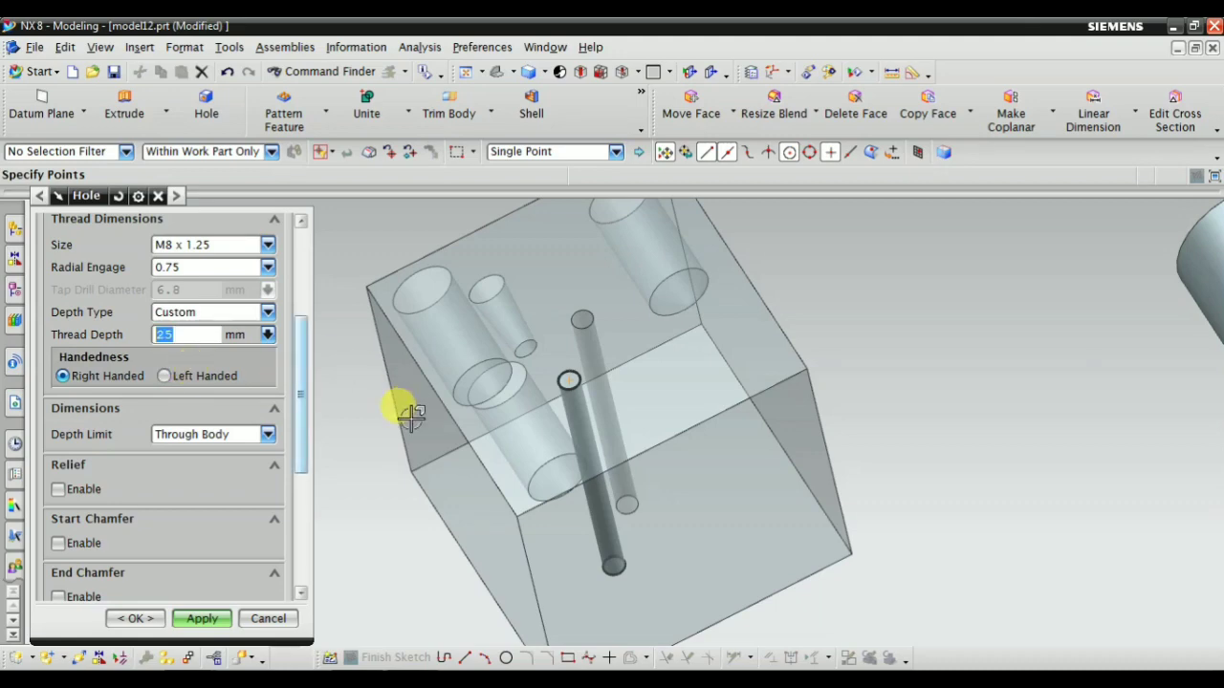
scroll(202, 383, "up", 3)
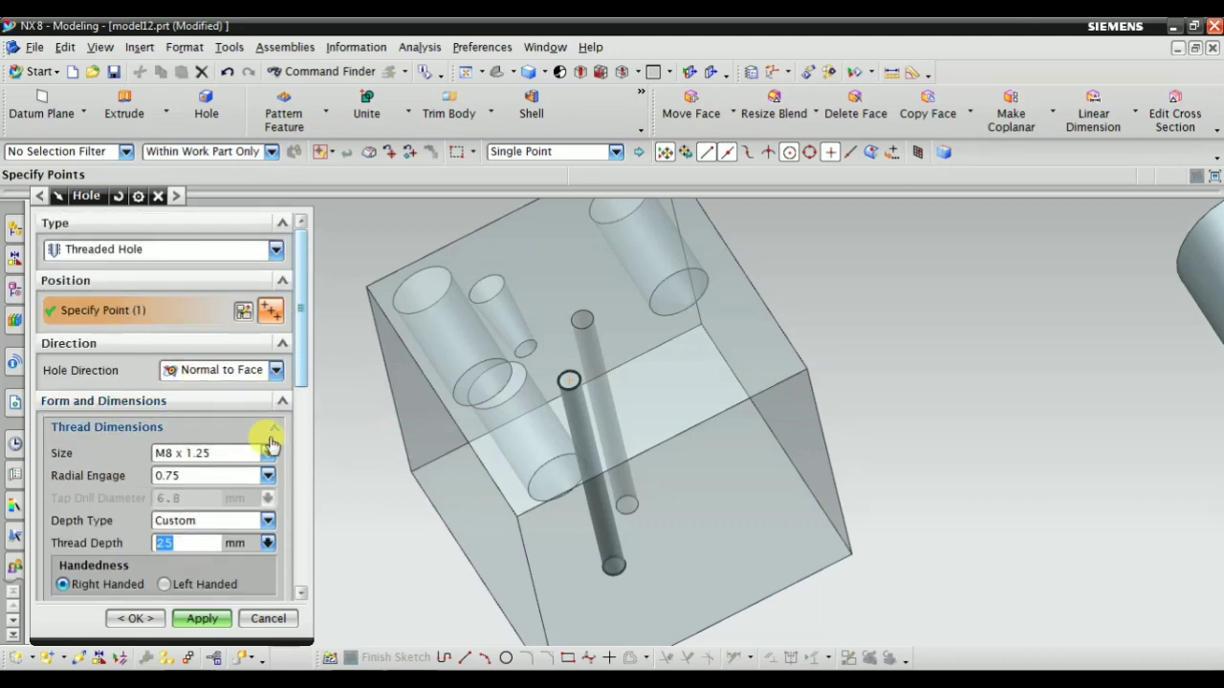
Limit the threaded hole's depth by Value and set the depth to 40 mm
scroll(266, 454, "down", 5)
left_click(235, 374)
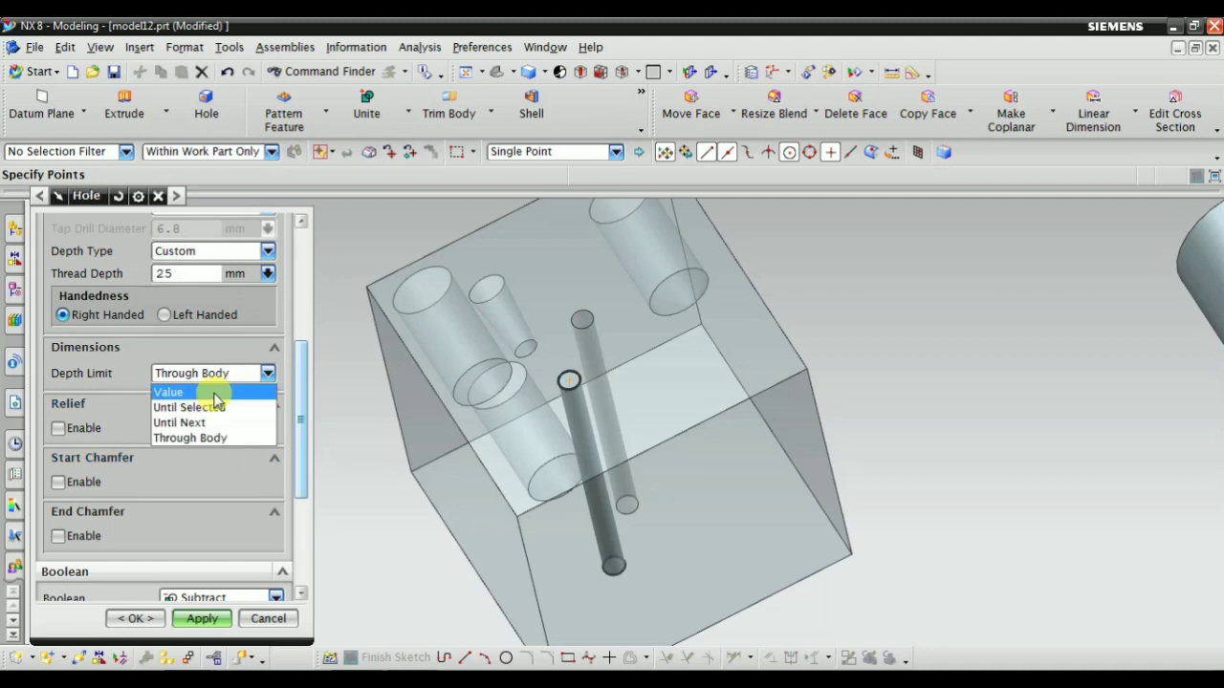
left_click(214, 393)
middle_click_drag(492, 469, 460, 461)
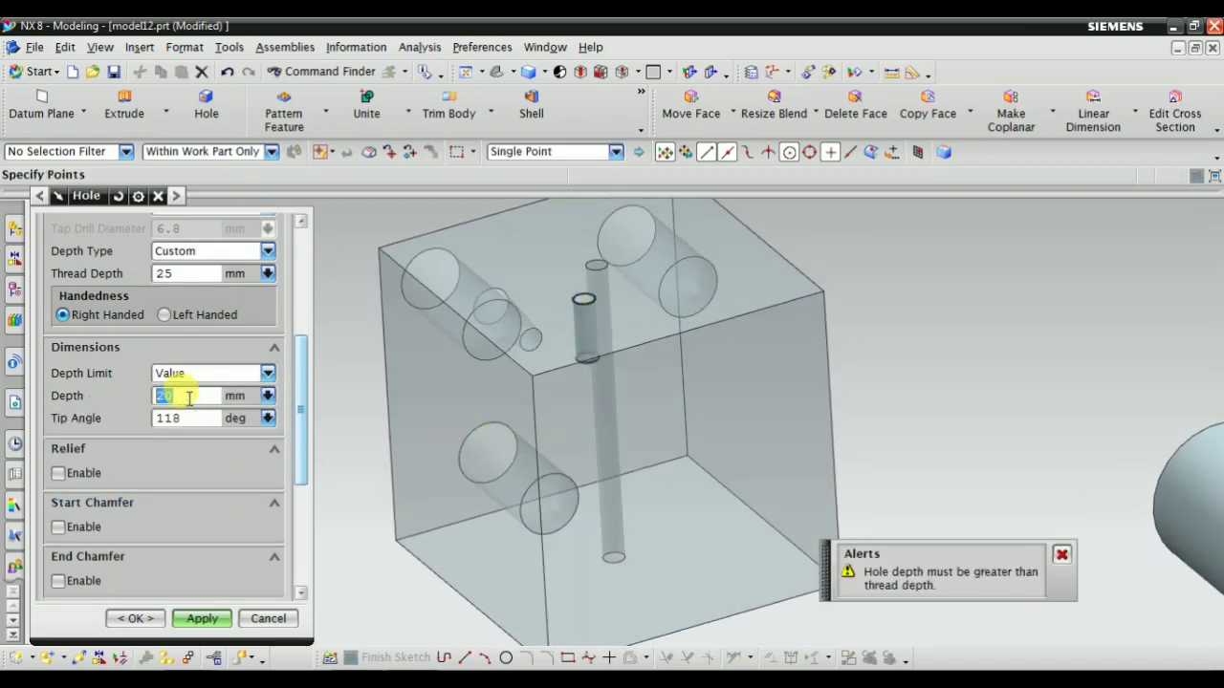
key("Return")
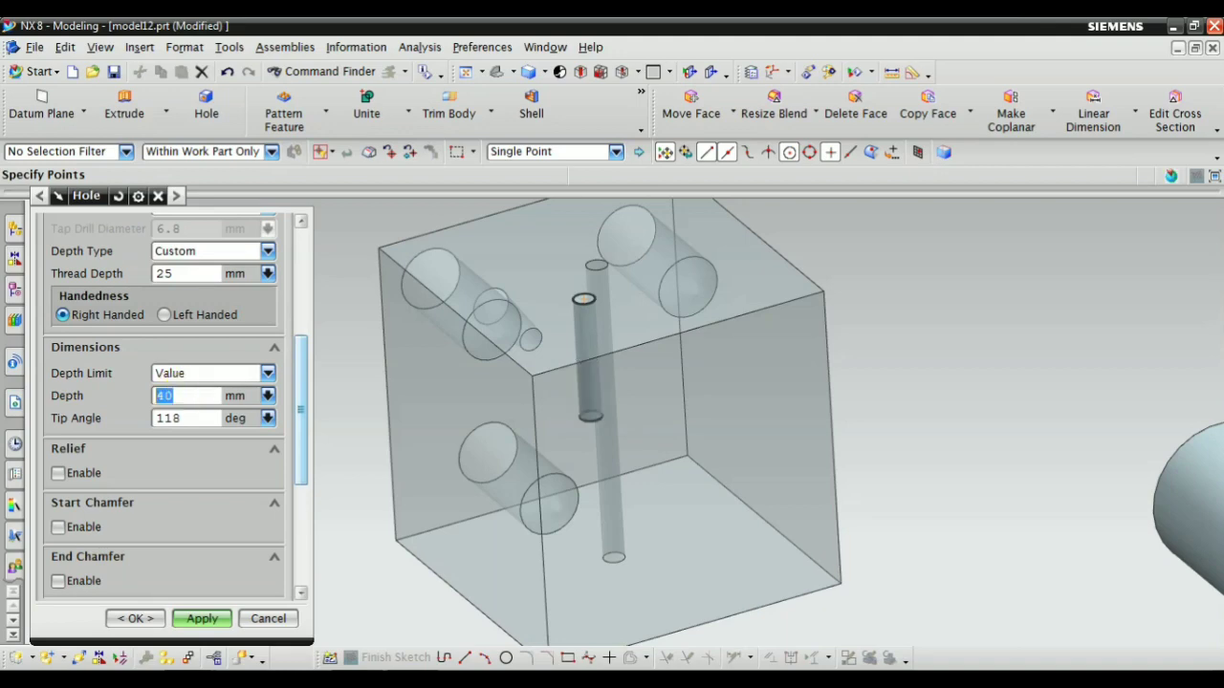
middle_click_drag(353, 392, 524, 324)
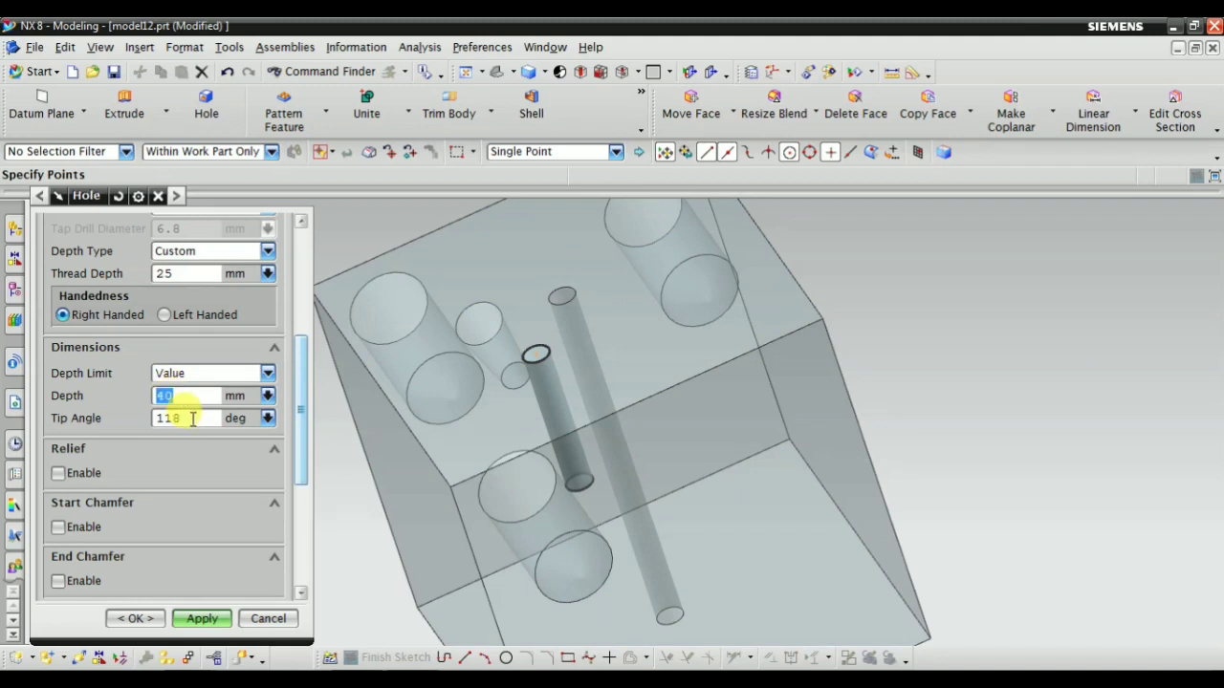
left_click(187, 376)
left_click(190, 383)
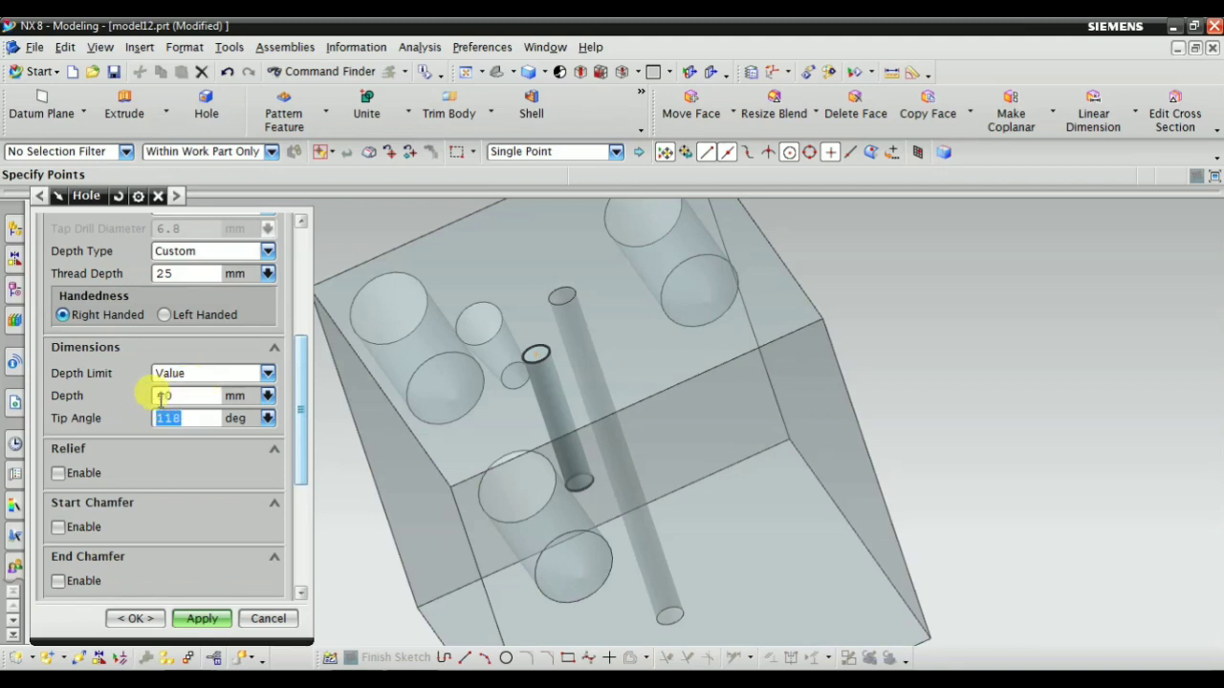
Enable the thread relief, comparing the hole's preview with and without it
left_click(59, 474)
left_click(59, 474)
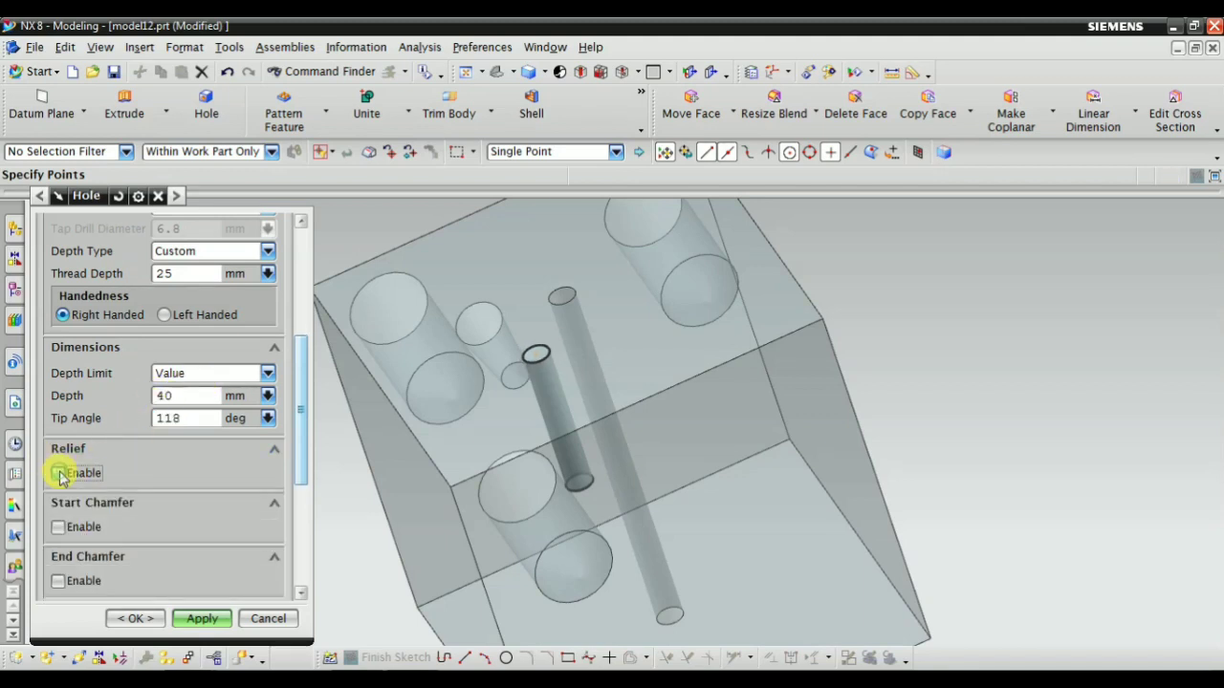
left_click(59, 475)
scroll(524, 440, "up", 3)
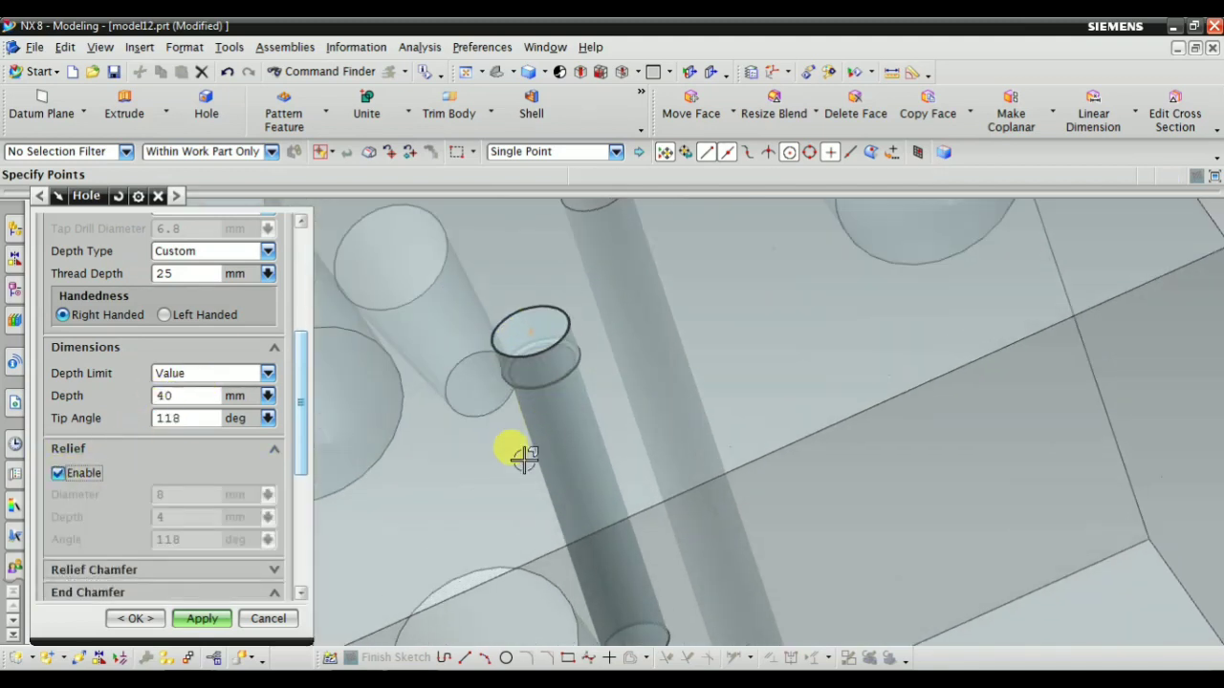
left_click(59, 474)
left_click(59, 474)
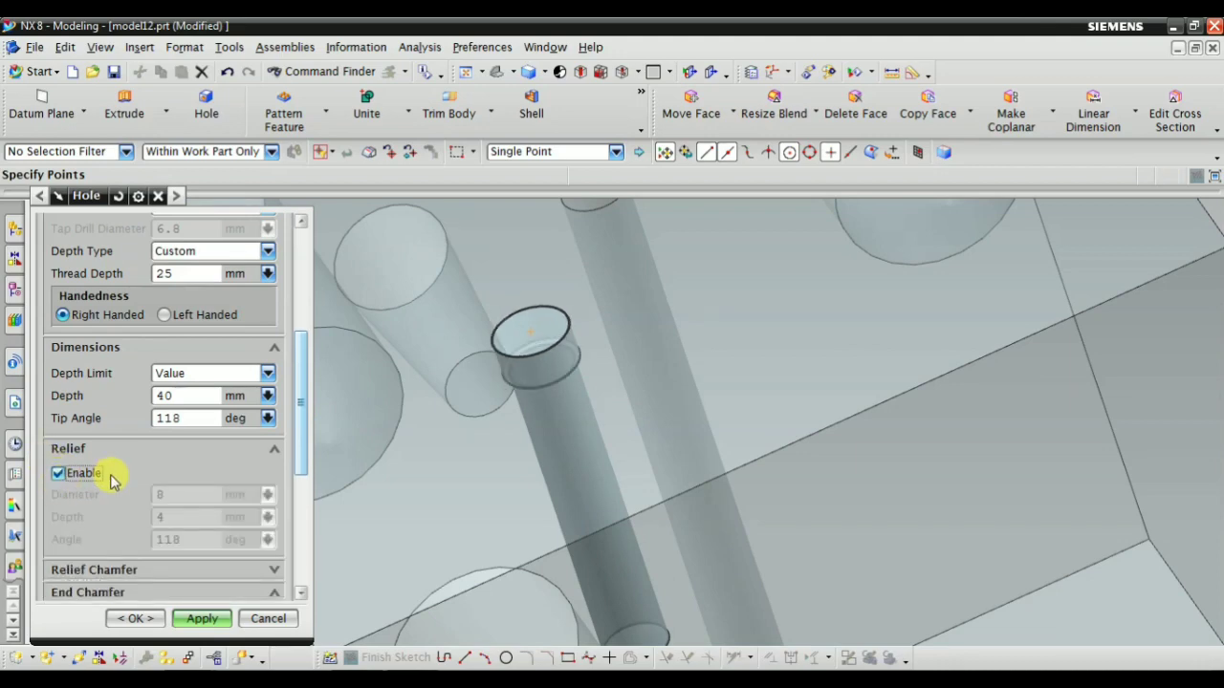
scroll(112, 477, "down", 2)
mouse_move(496, 427)
middle_mouse_down()
mouse_move(511, 470)
mouse_move(514, 436)
middle_mouse_up()
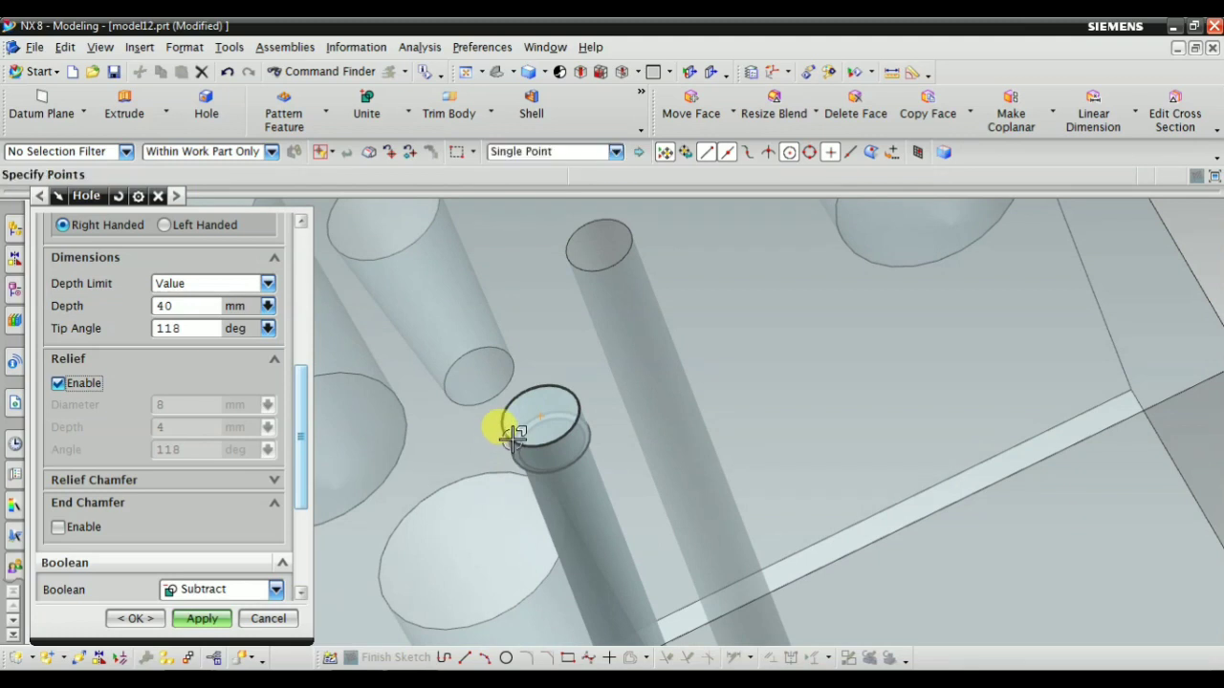
scroll(215, 465, "down", 4)
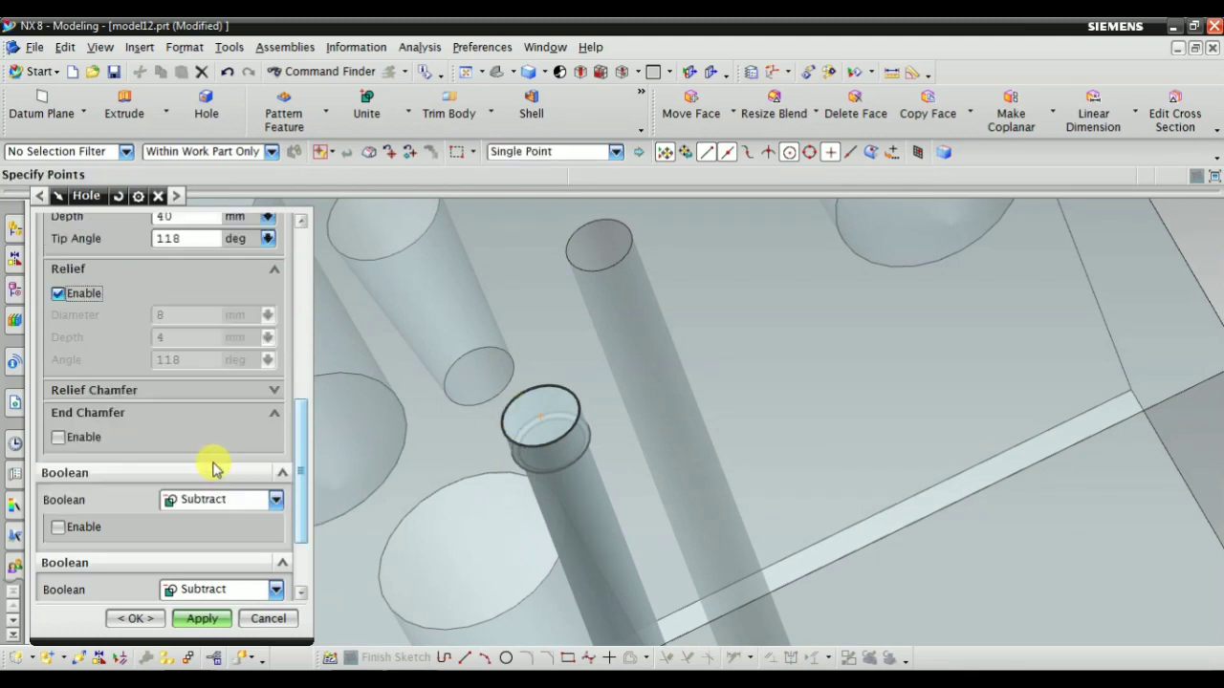
scroll(225, 473, "up", 4)
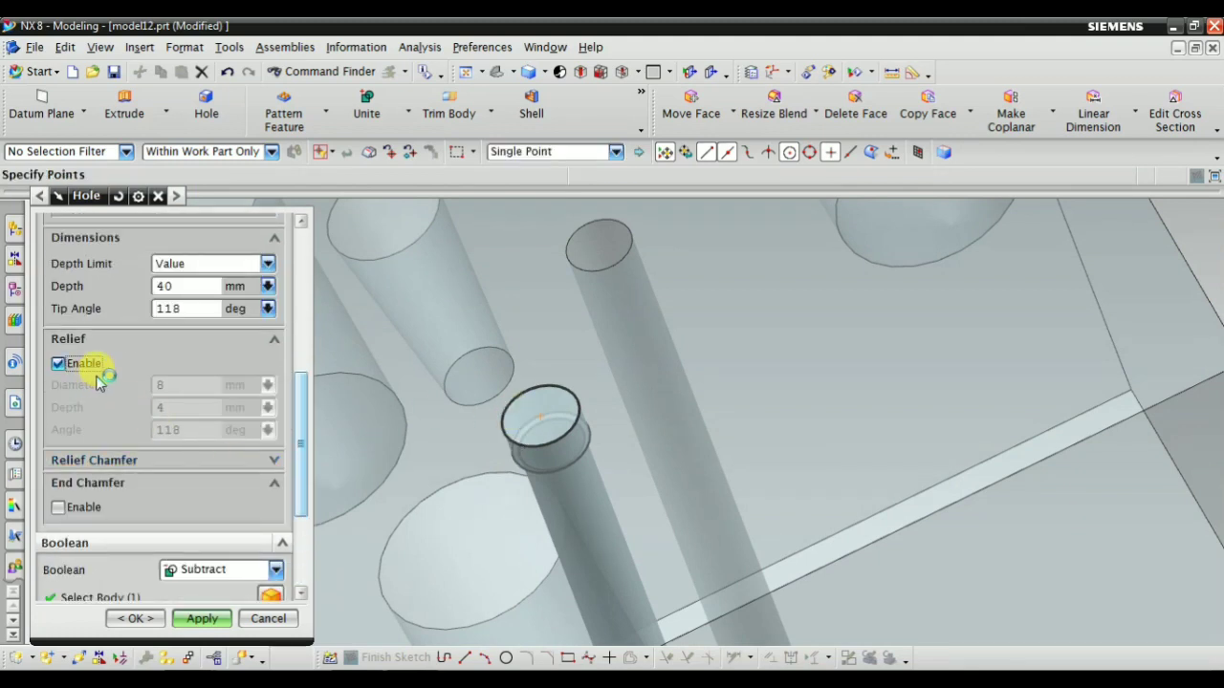
Turn off the thread relief and enable the start chamfer on the threaded hole
scroll(189, 416, "up", 2)
scroll(177, 450, "down", 1)
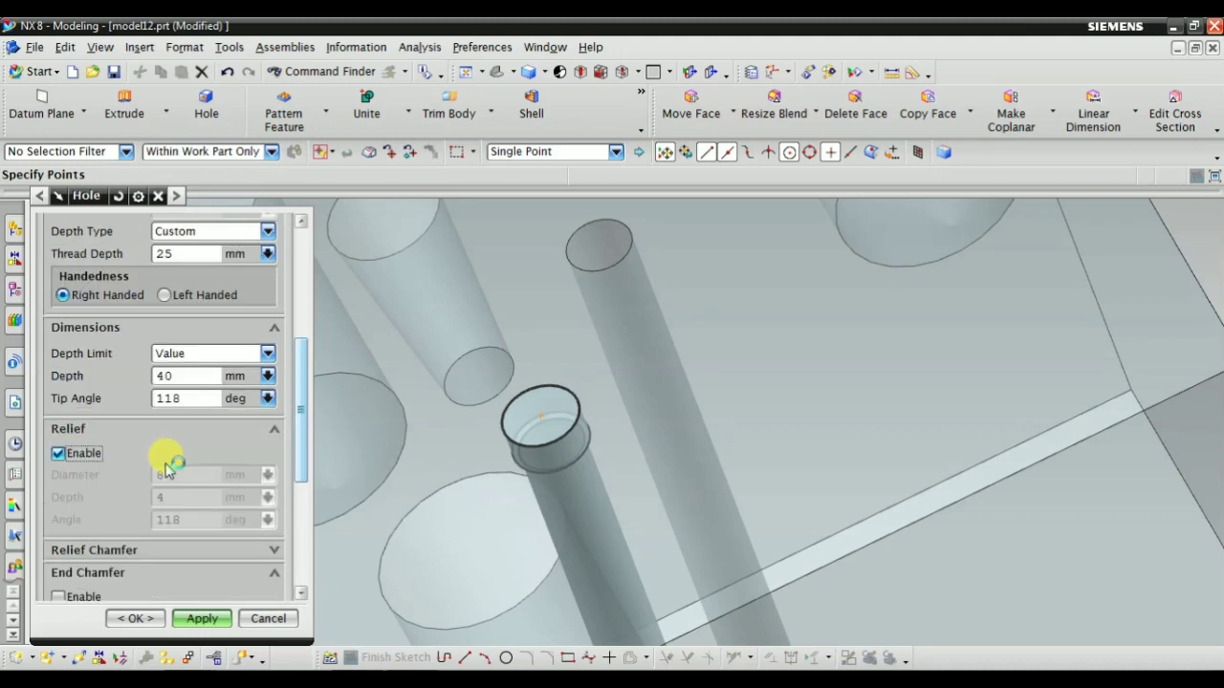
left_click(61, 453)
scroll(119, 535, "down", 1)
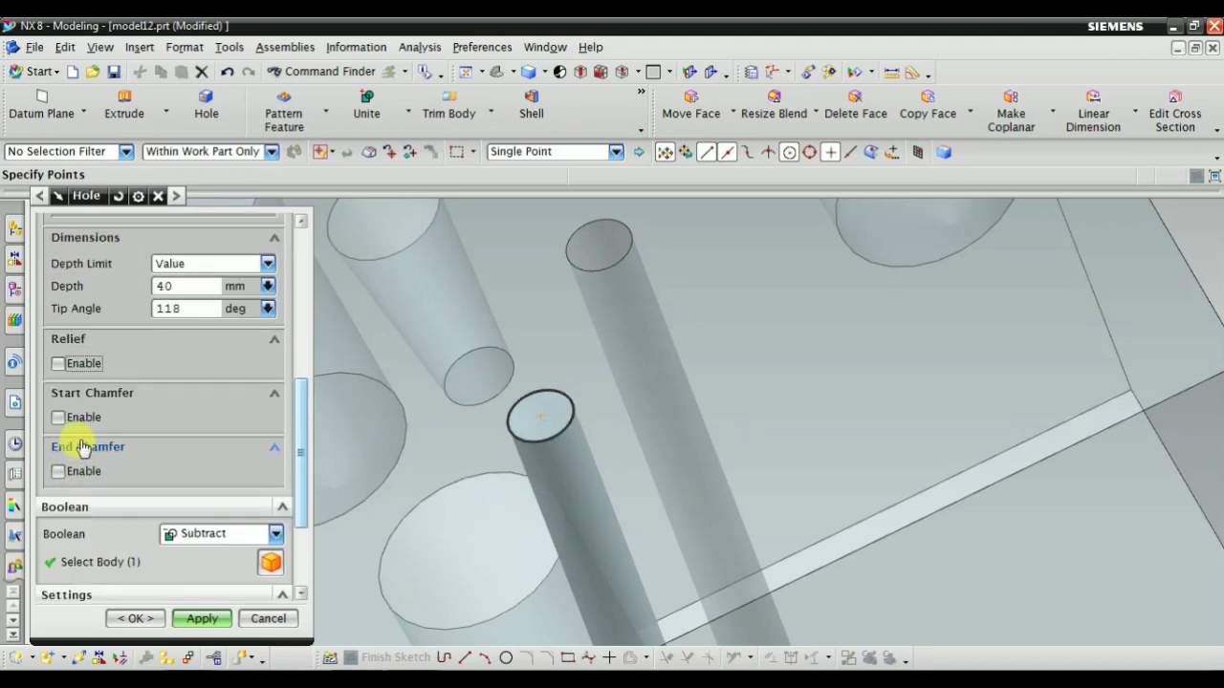
left_click(58, 418)
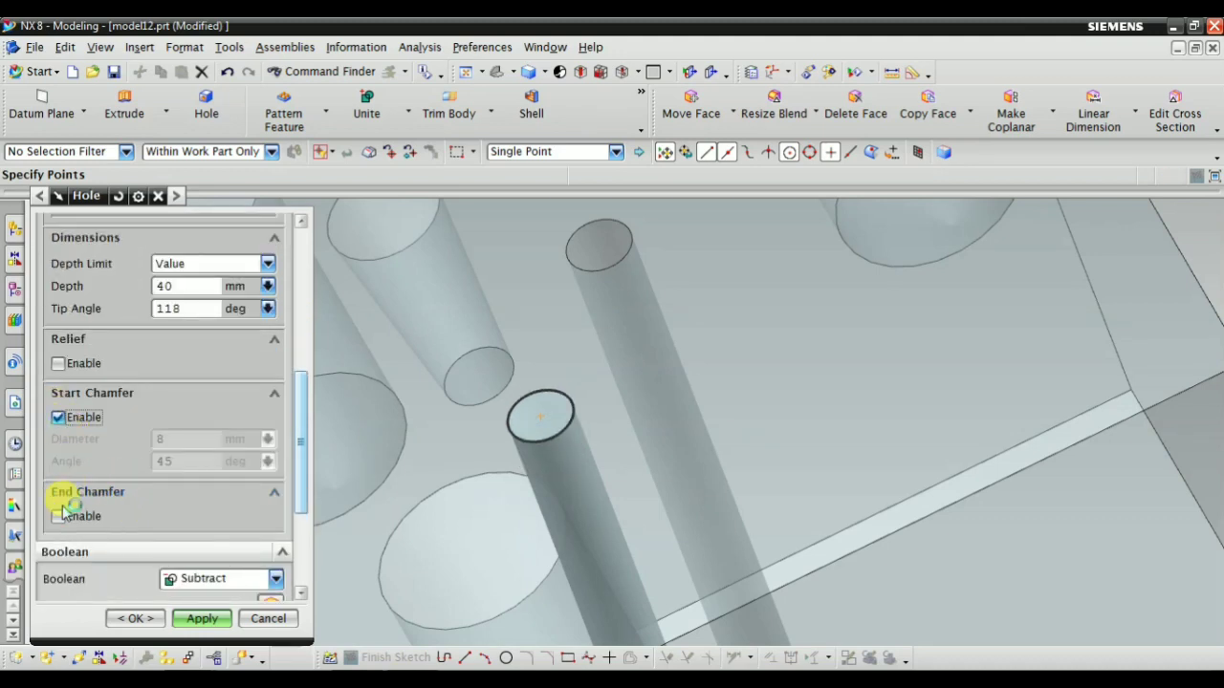
Show the computed result of the chamfered threaded hole, examine its rim up close, and return to the preview
scroll(196, 537, "down", 2)
scroll(196, 538, "down", 1)
left_click(268, 579)
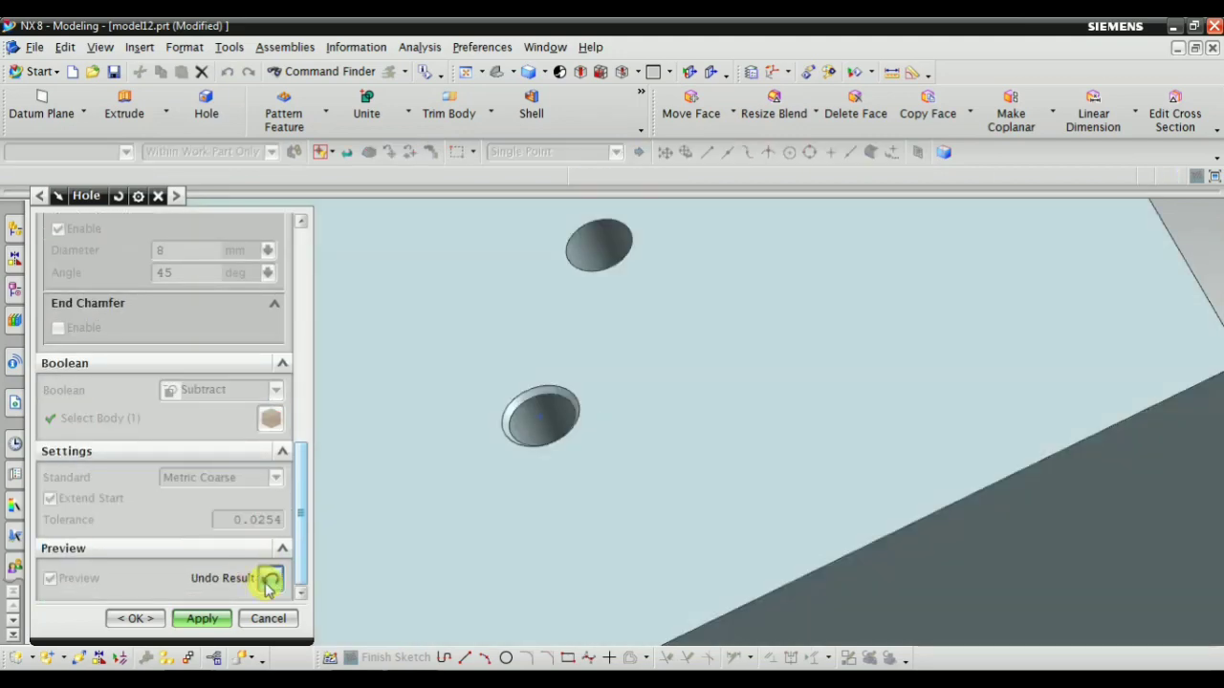
middle_click_drag(605, 440, 593, 487)
scroll(625, 399, "up", 5)
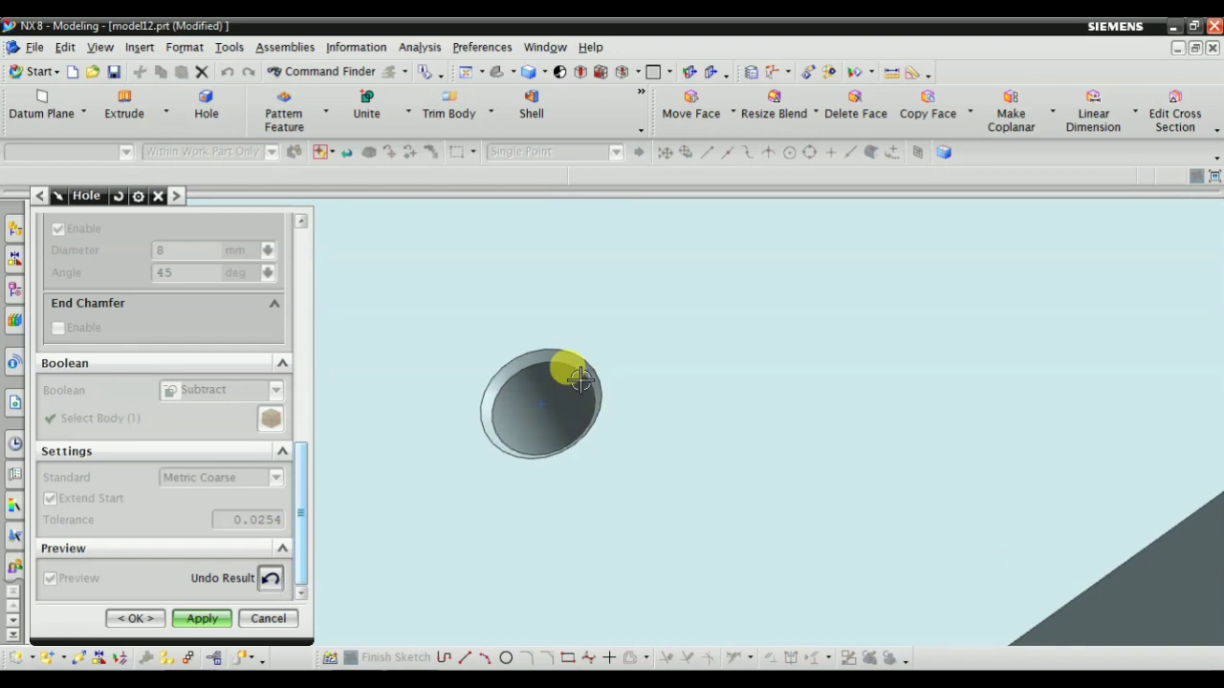
left_click(270, 581)
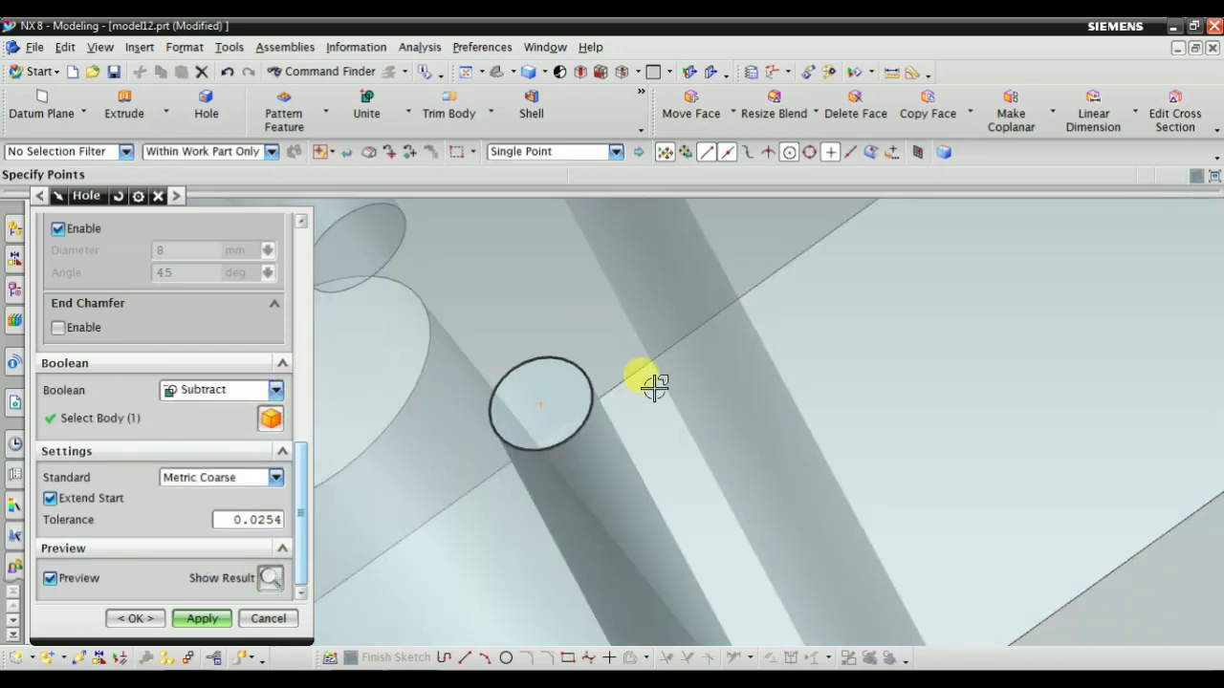
scroll(631, 382, "down", 3)
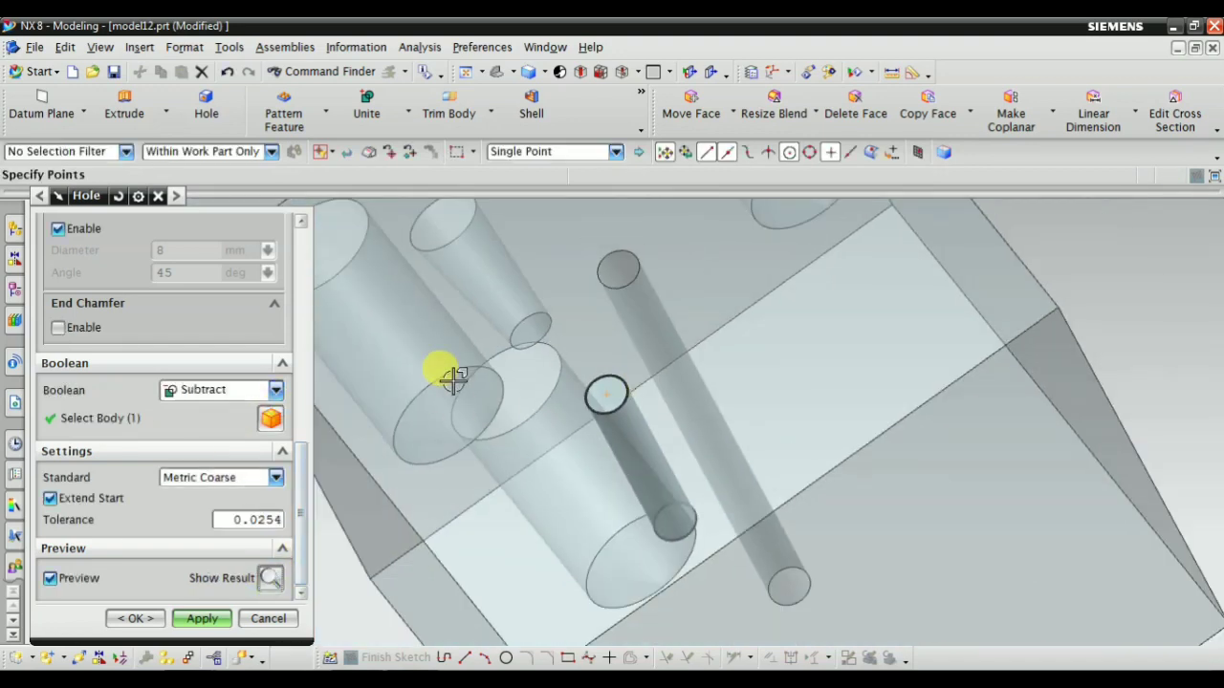
left_click(270, 579)
scroll(181, 373, "up", 10)
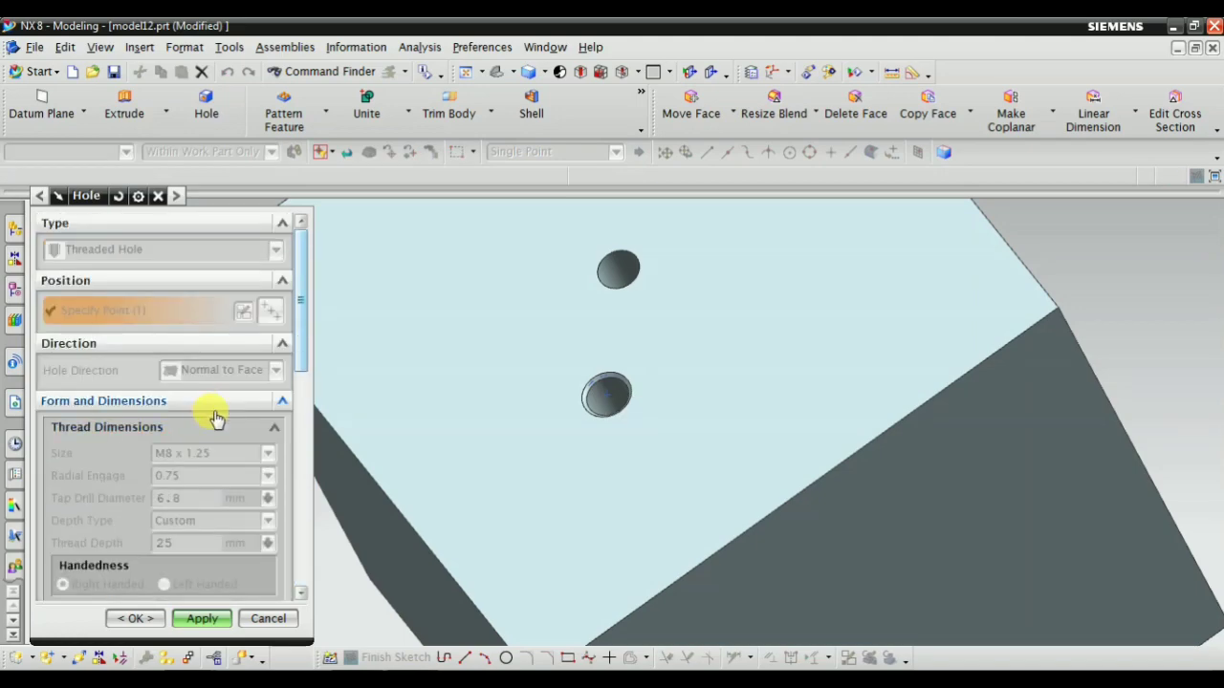
scroll(234, 435, "down", 10)
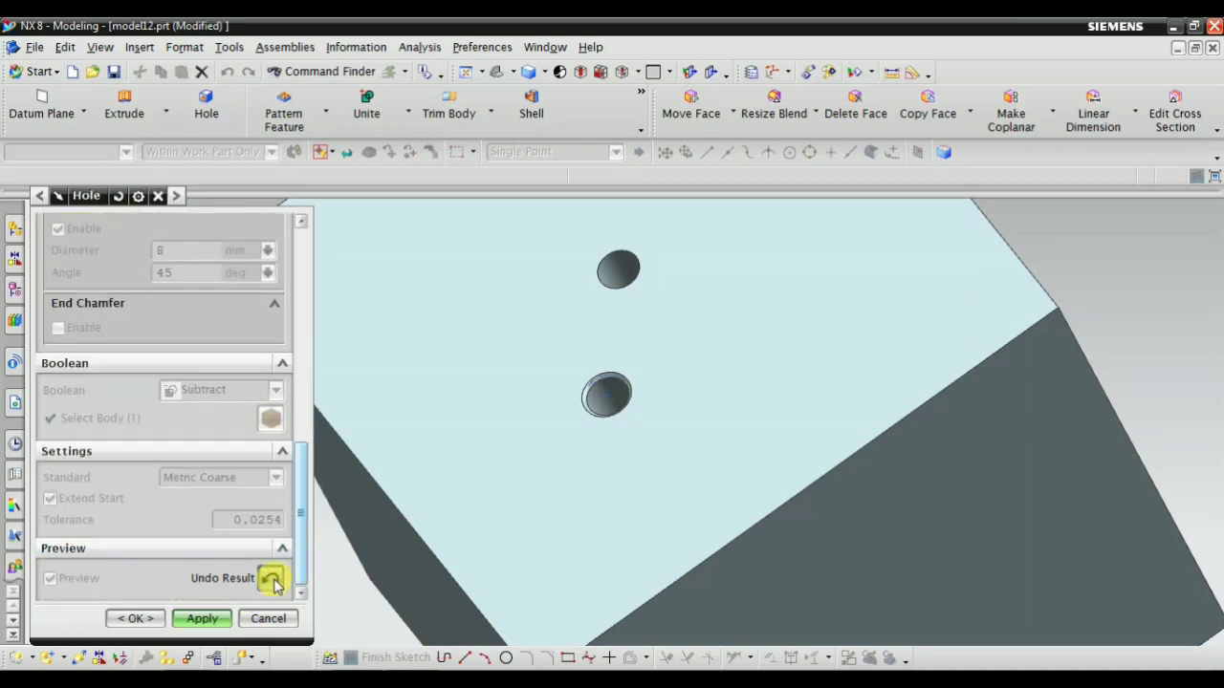
left_click(272, 580)
Look over the hole type options and change the type to Hole Series
scroll(168, 362, "up", 5)
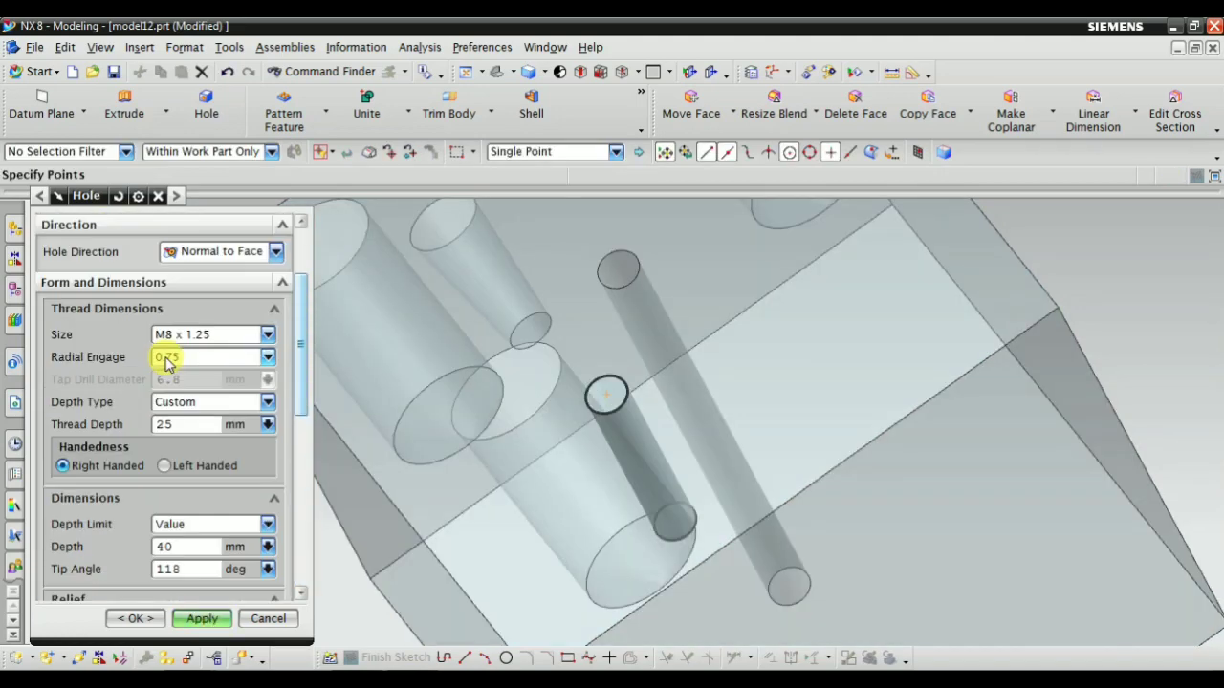
scroll(167, 362, "up", 3)
left_click(156, 251)
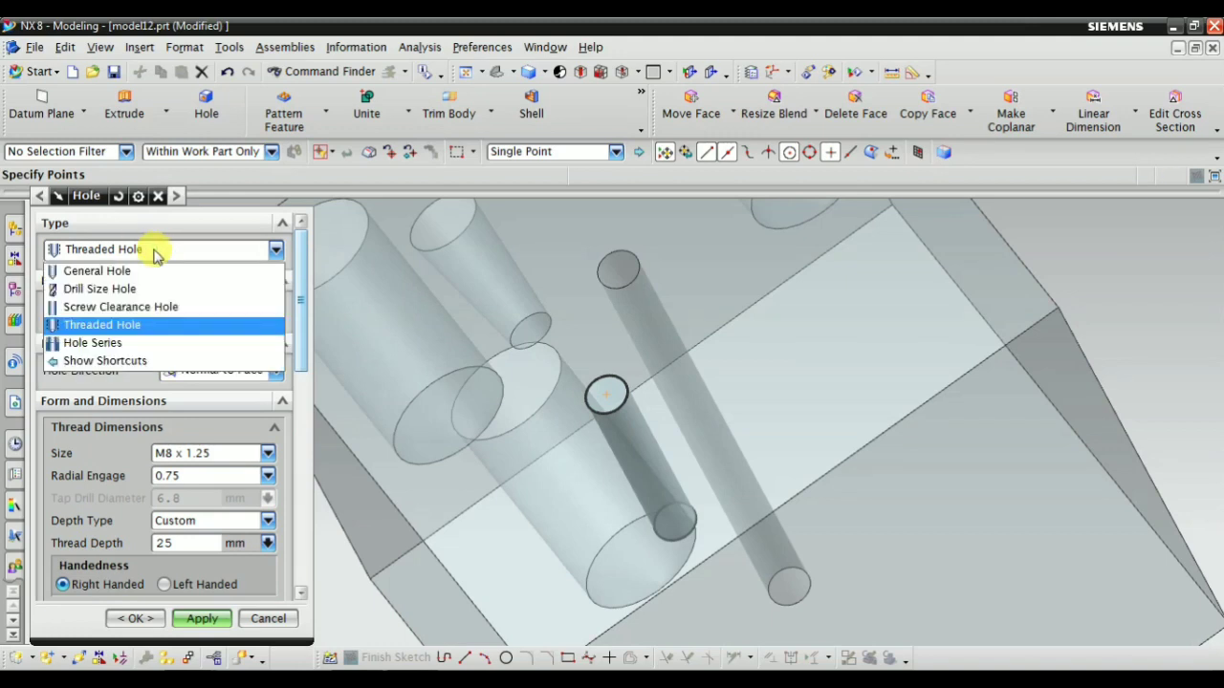
left_click(156, 251)
scroll(230, 426, "down", 3)
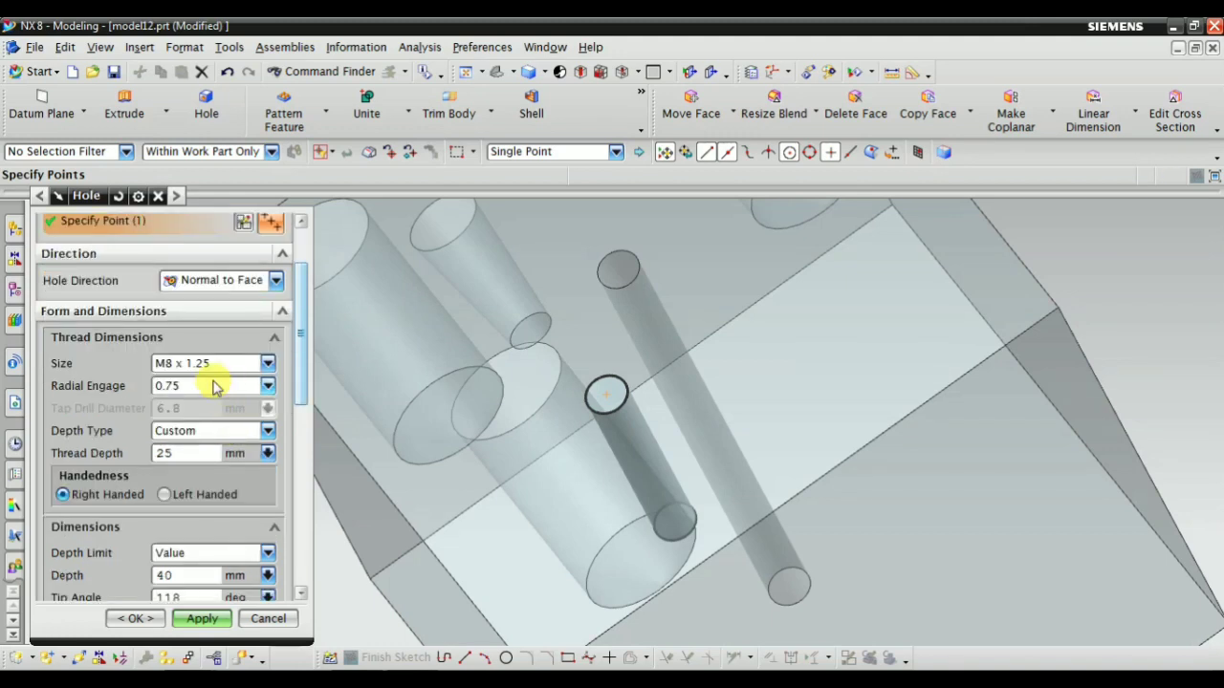
scroll(216, 383, "up", 3)
left_click(184, 245)
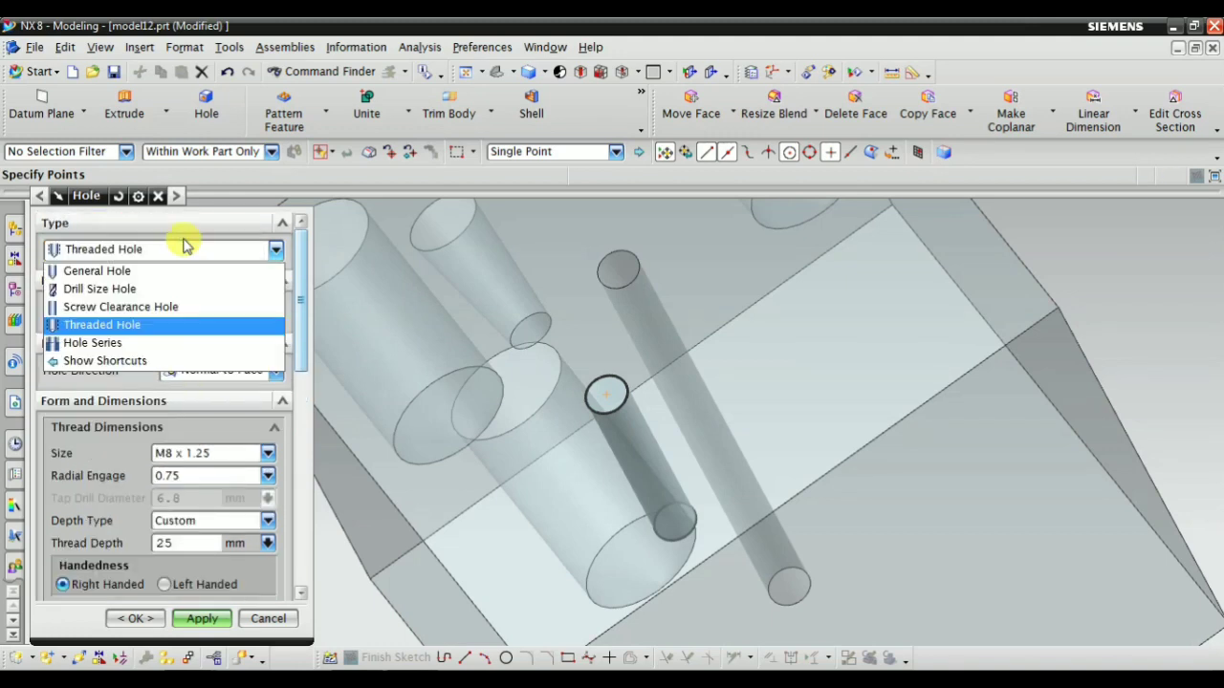
left_click(159, 343)
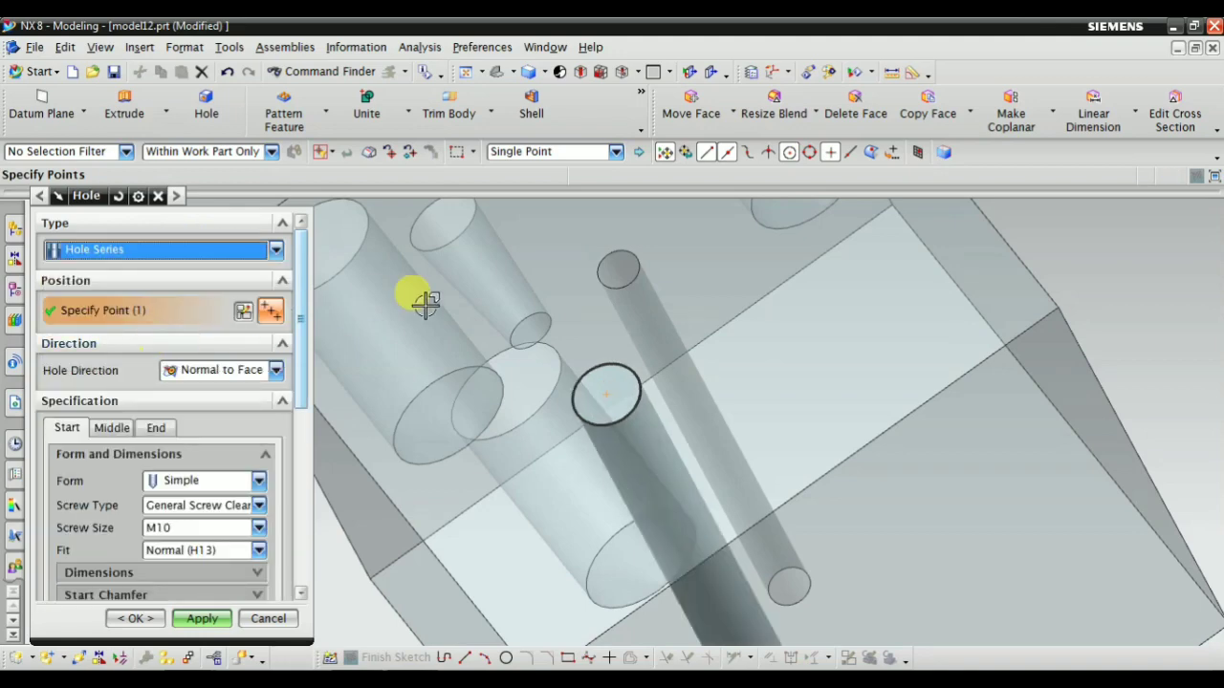
Examine the Hole Series preview through the block from several angles
scroll(424, 402, "down", 3)
middle_click_drag(619, 488, 660, 469)
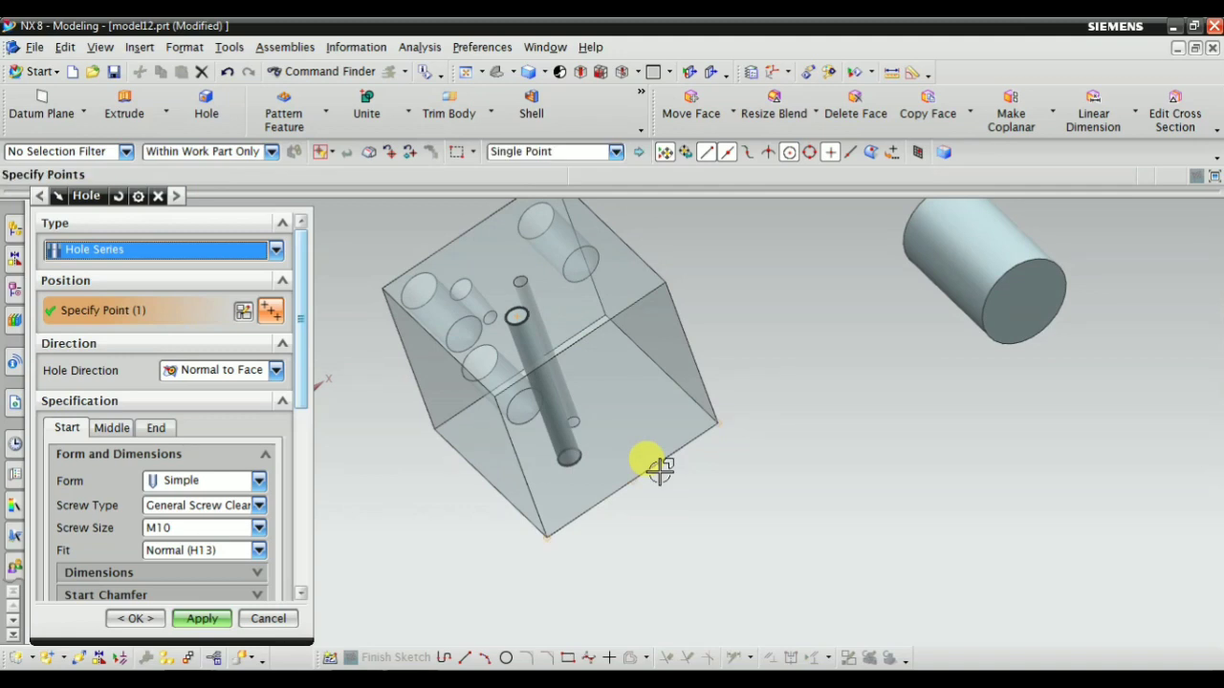
left_click(136, 249)
left_click(137, 241)
scroll(537, 555, "up", 2)
middle_click_drag(538, 554, 498, 524)
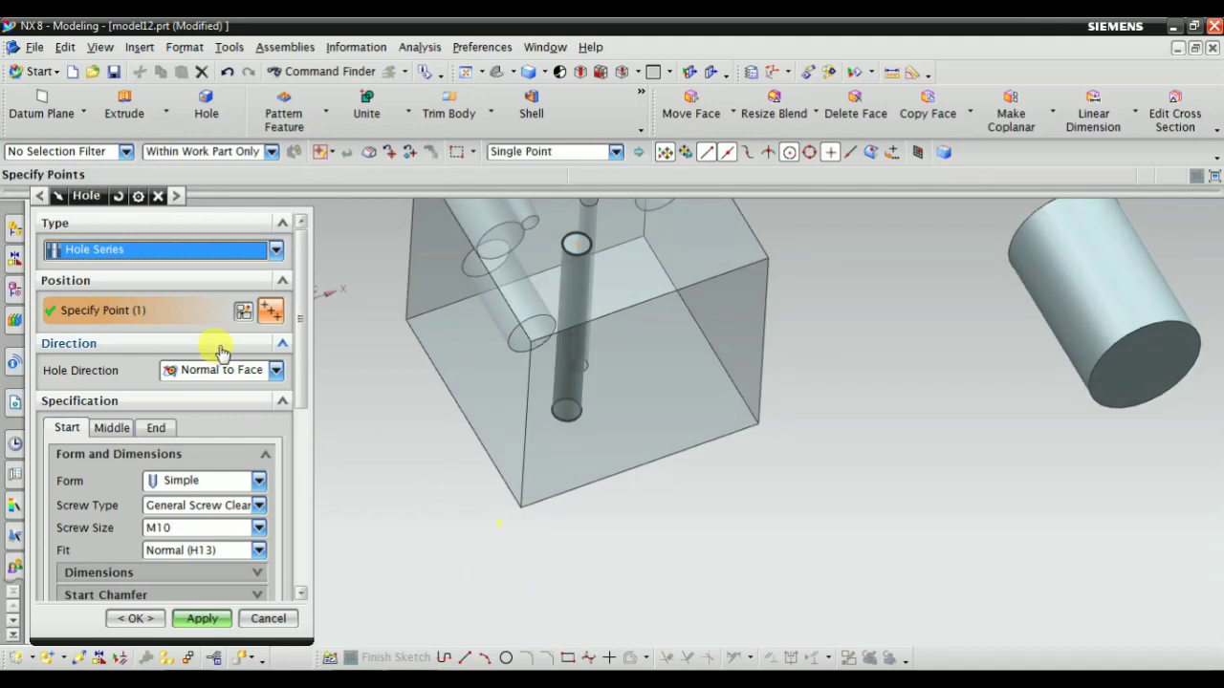
scroll(552, 200, "up", 4)
scroll(355, 418, "down", 2)
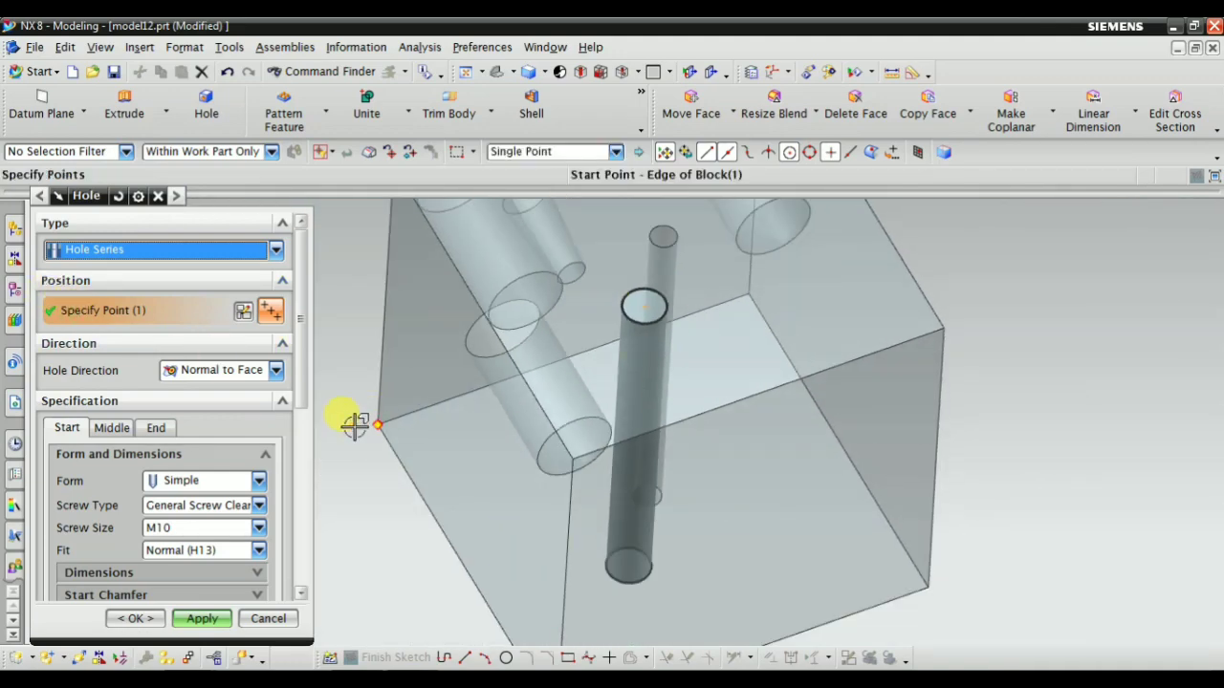
middle_click_drag(425, 523, 470, 486)
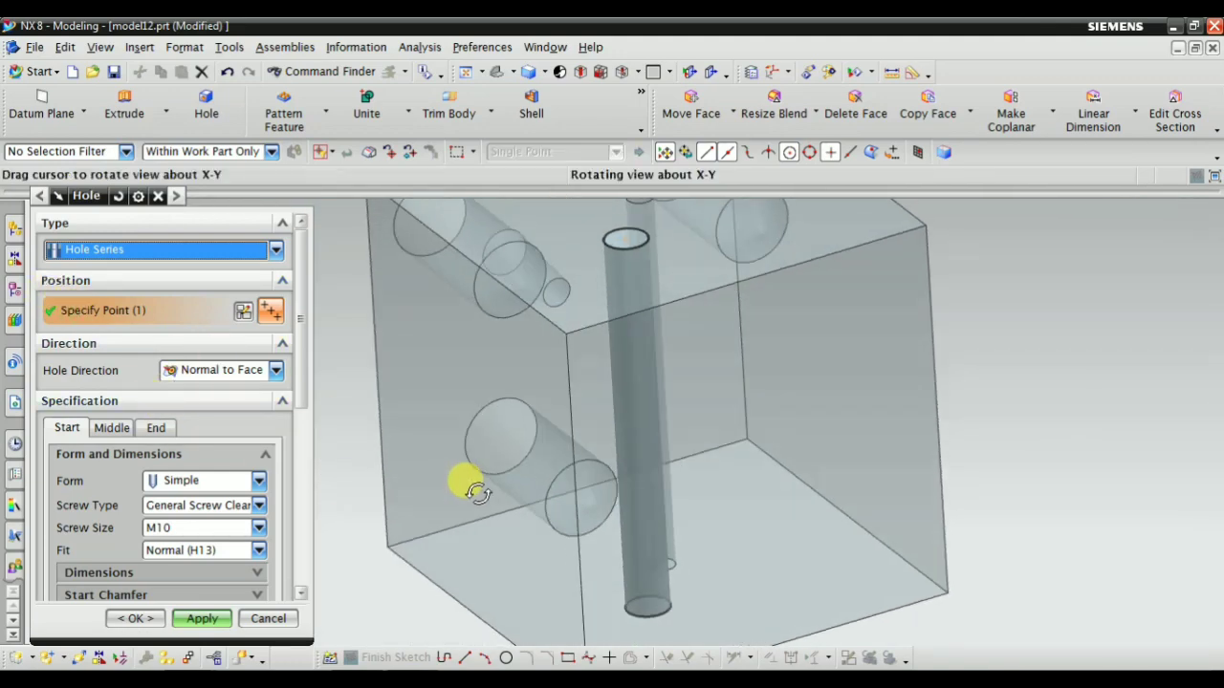
scroll(421, 516, "down", 3)
Review the start hole's form options, keep Simple, and expand its Dimensions settings
left_click(164, 481)
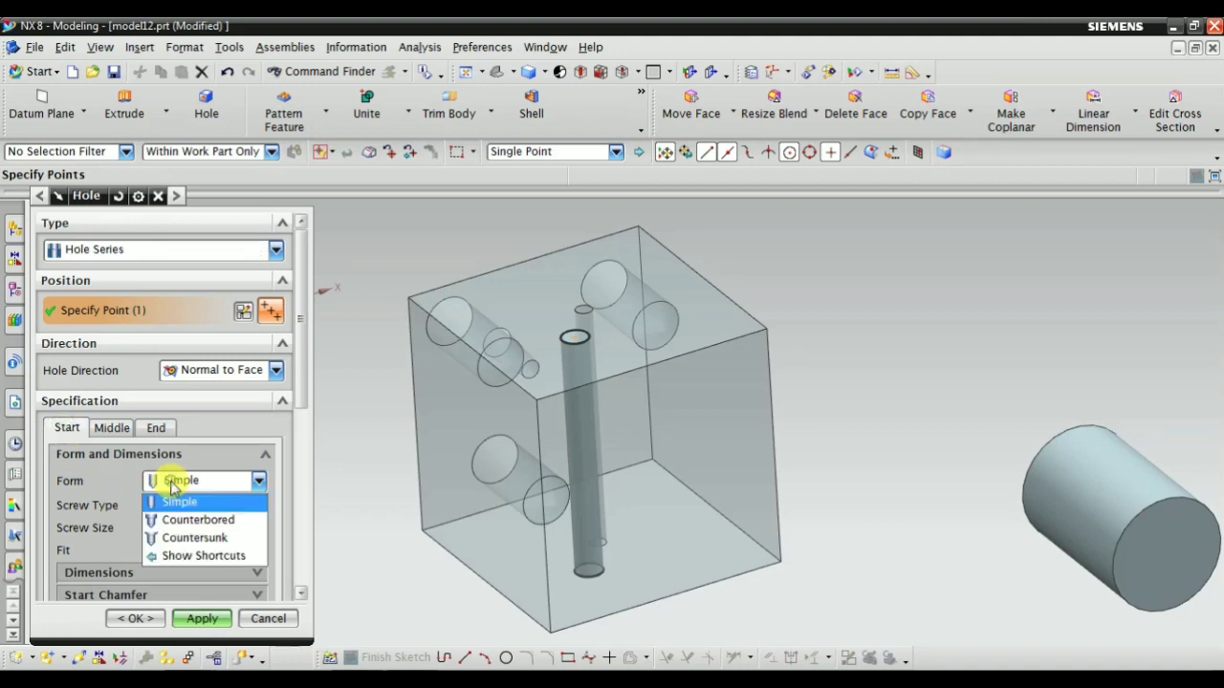
left_click(164, 481)
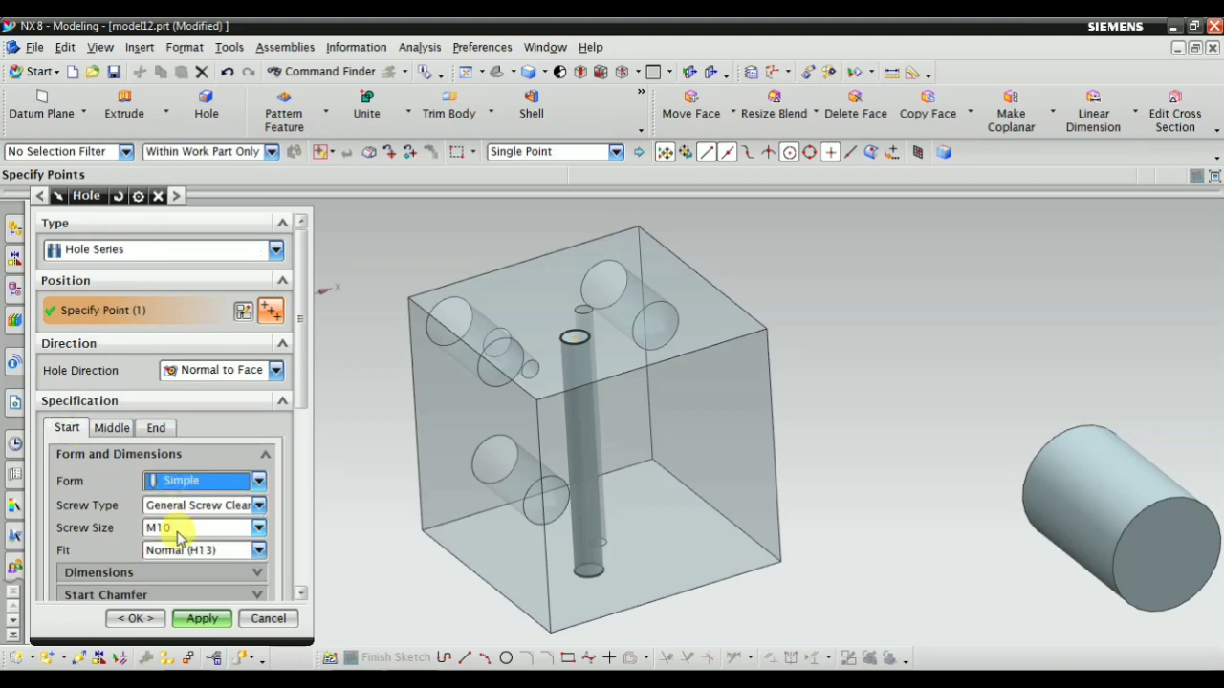
scroll(162, 536, "down", 3)
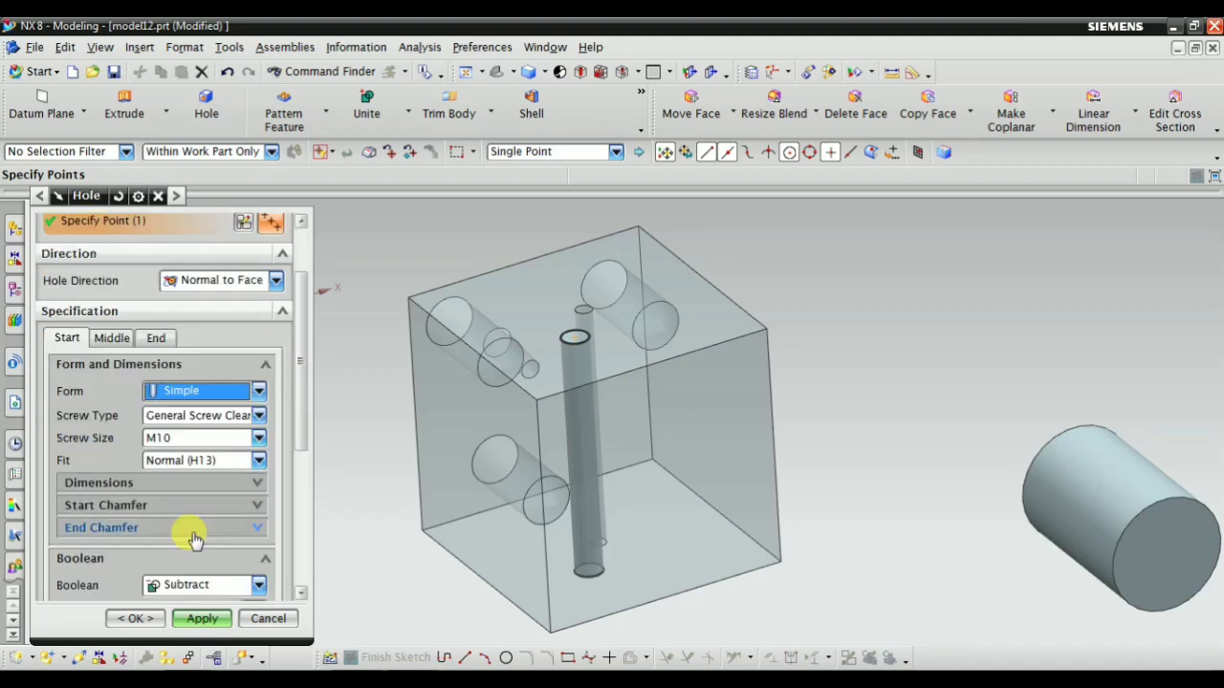
left_click(150, 483)
scroll(181, 526, "down", 3)
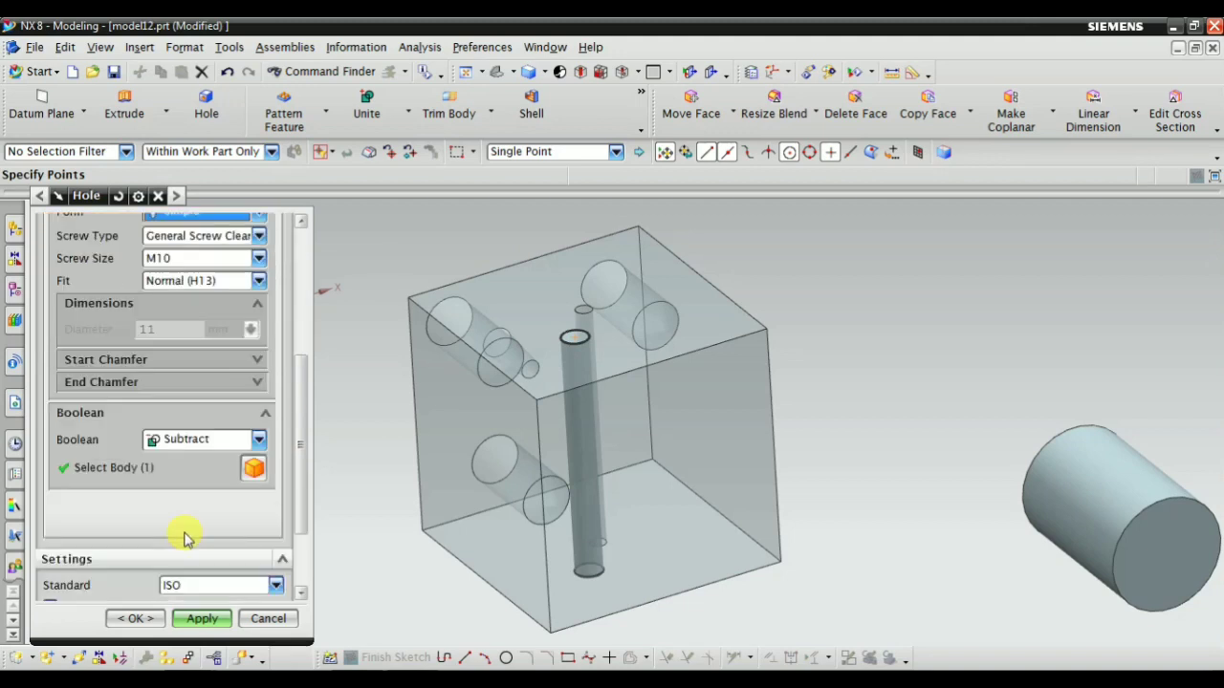
scroll(178, 479, "up", 5)
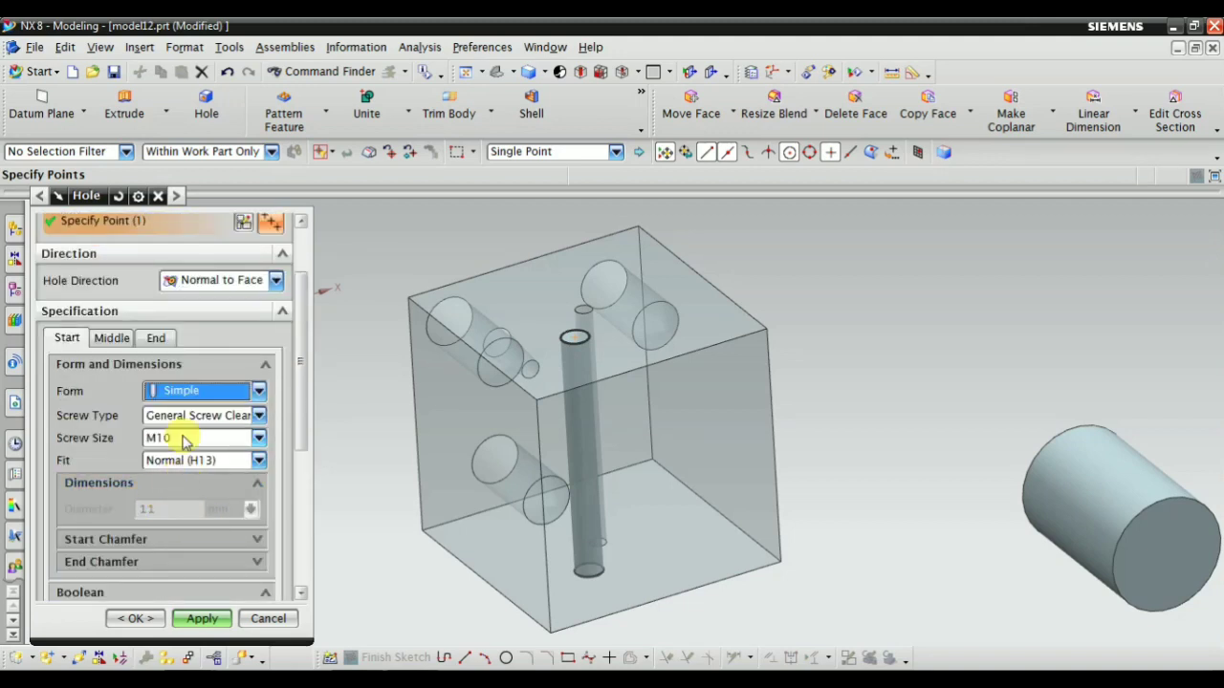
Review the start hole's screw type and fit options, keeping General Screw Clearance and Normal (H13)
left_click(186, 418)
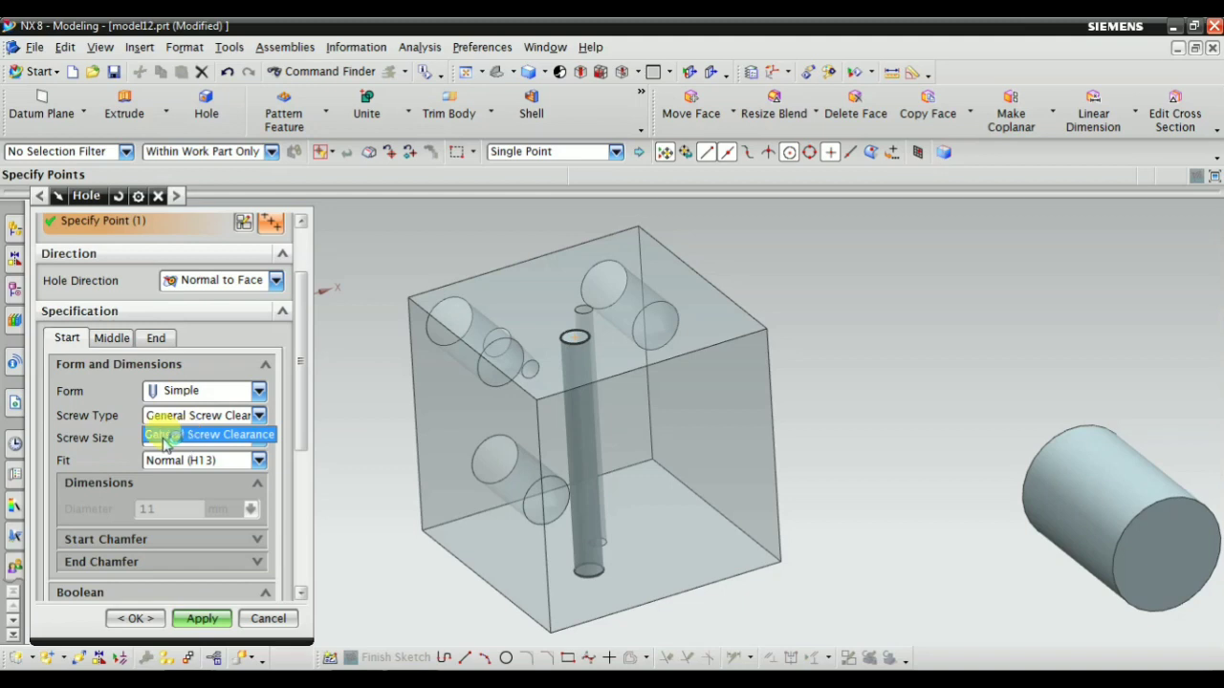
left_click(164, 435)
left_click(200, 463)
left_click(194, 437)
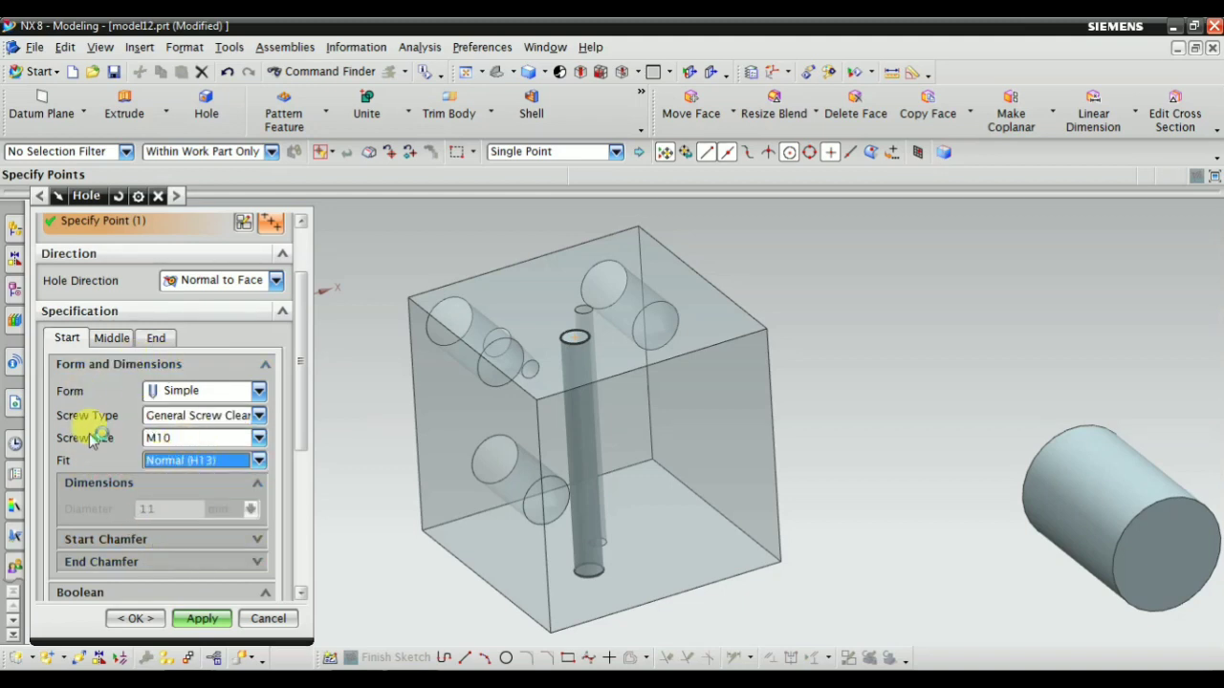
Enable the start hole's start chamfer and expand its end chamfer settings
scroll(137, 528, "down", 3)
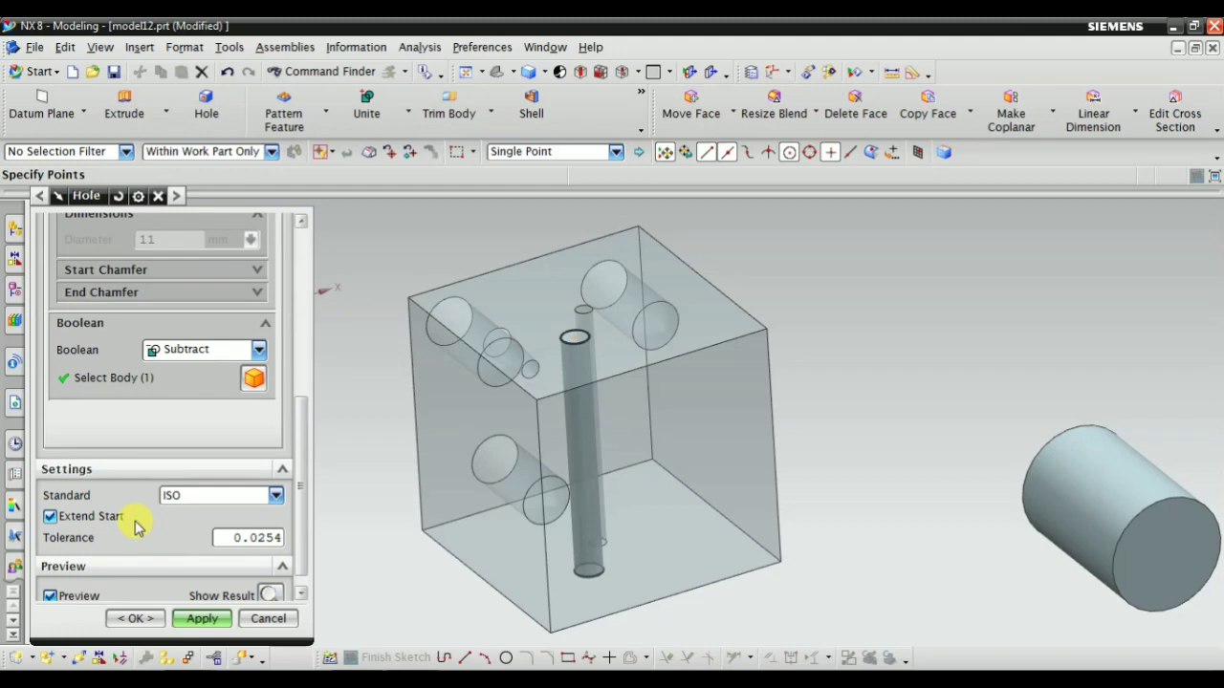
left_click(123, 267)
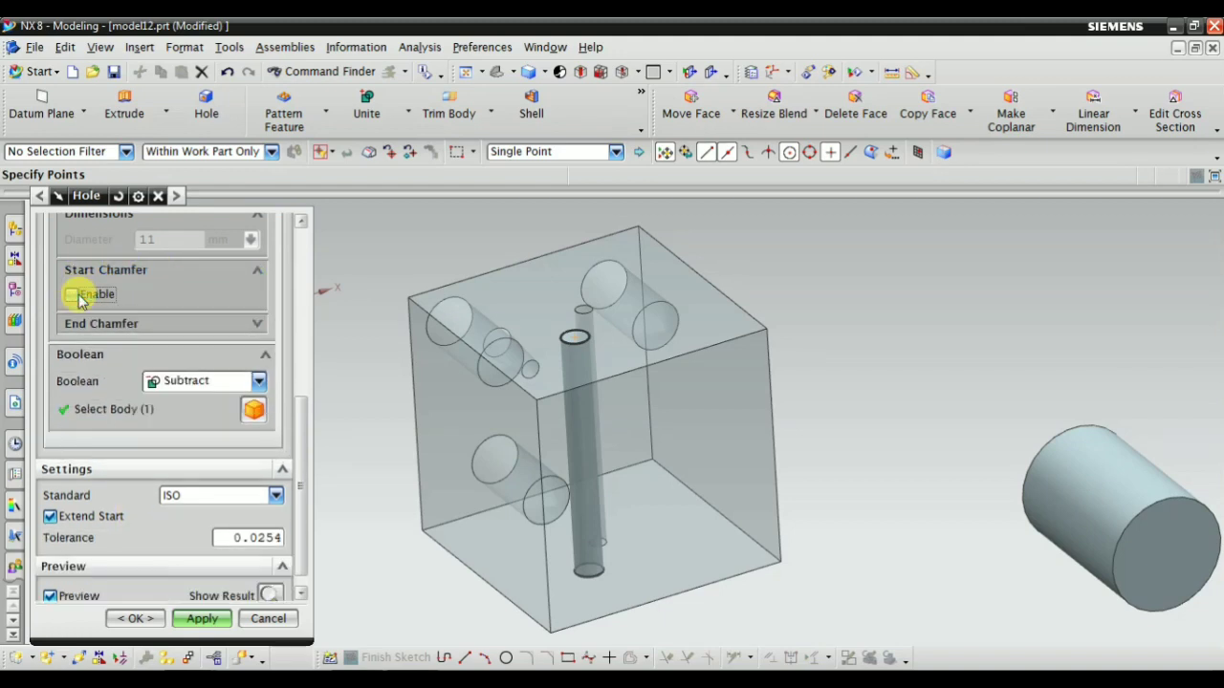
left_click(75, 294)
left_click(134, 371)
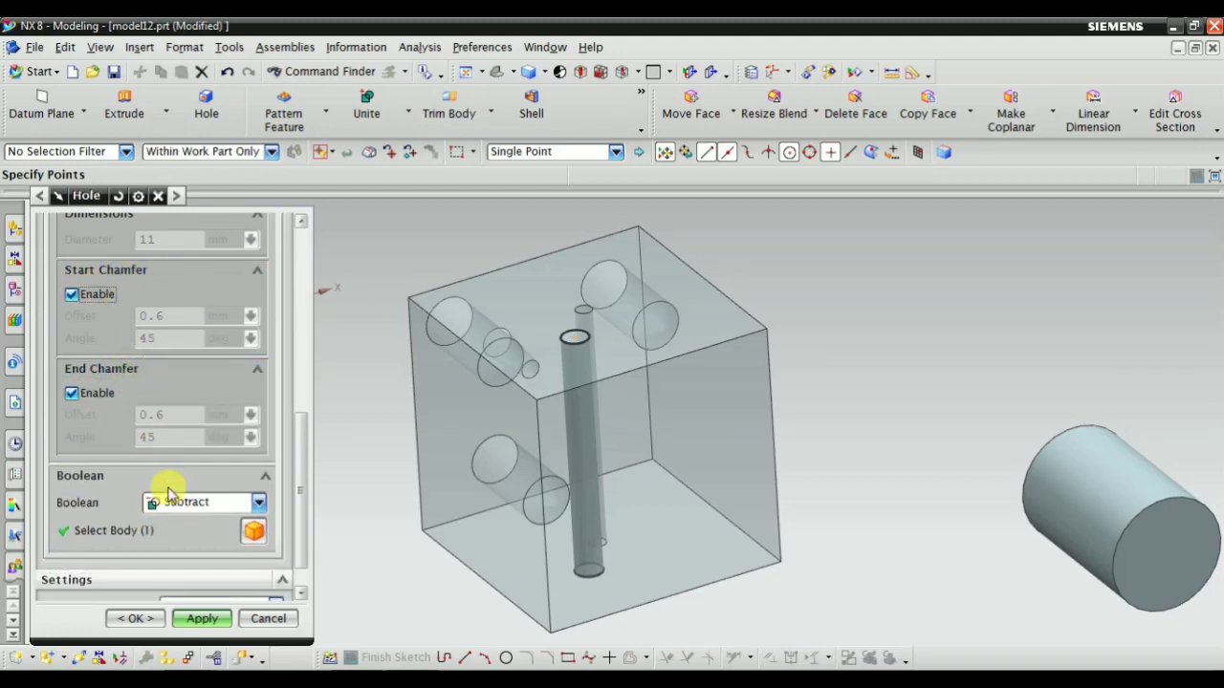
scroll(249, 442, "down", 2)
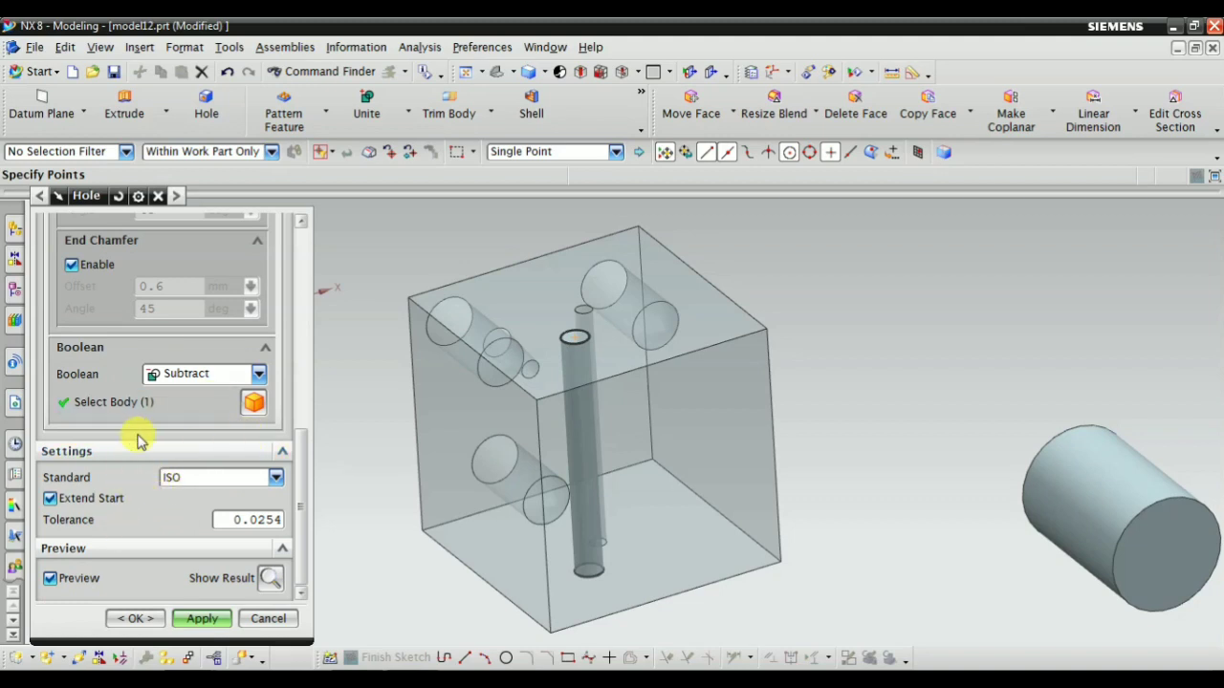
Review the middle hole's dimension matching, chamfer and Boolean body settings alongside the bodies in the model
scroll(144, 442, "up", 5)
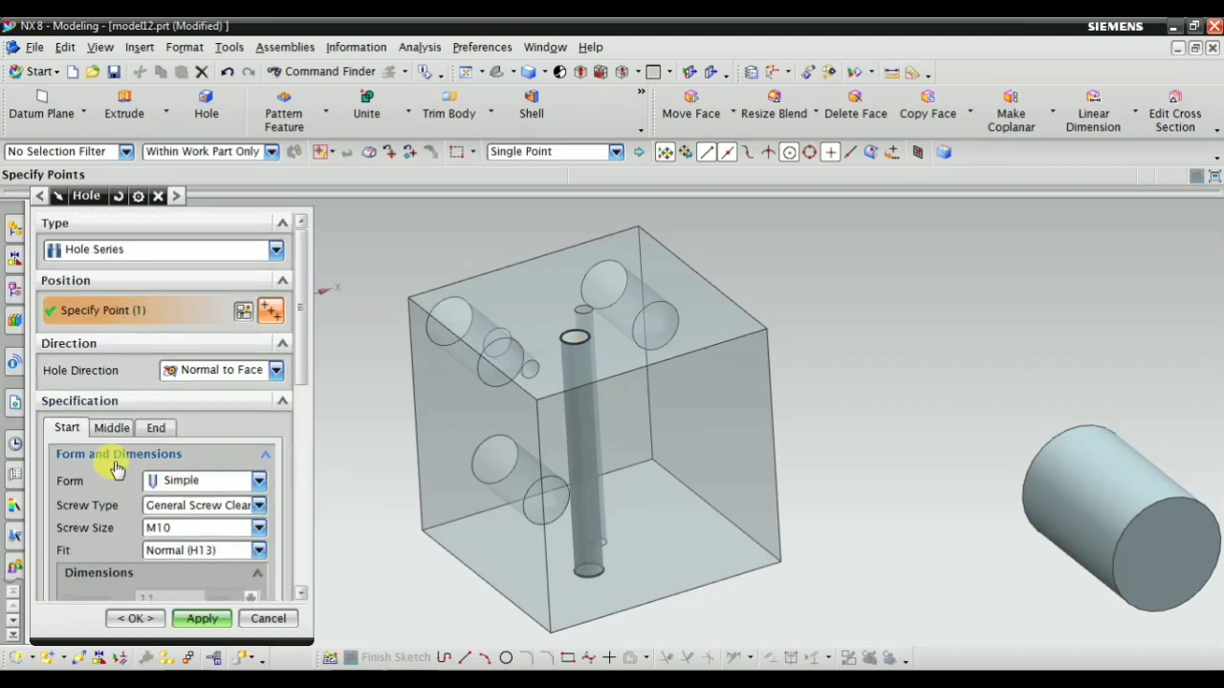
left_click(112, 428)
scroll(239, 488, "down", 3)
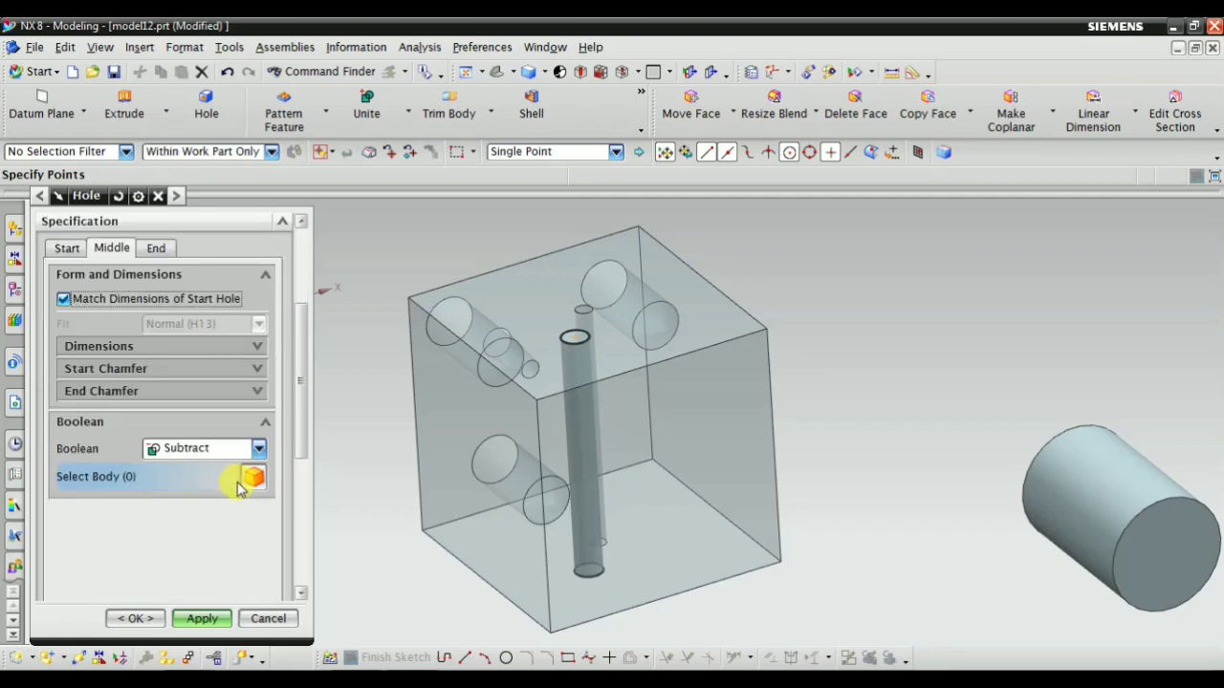
scroll(134, 335, "up", 3)
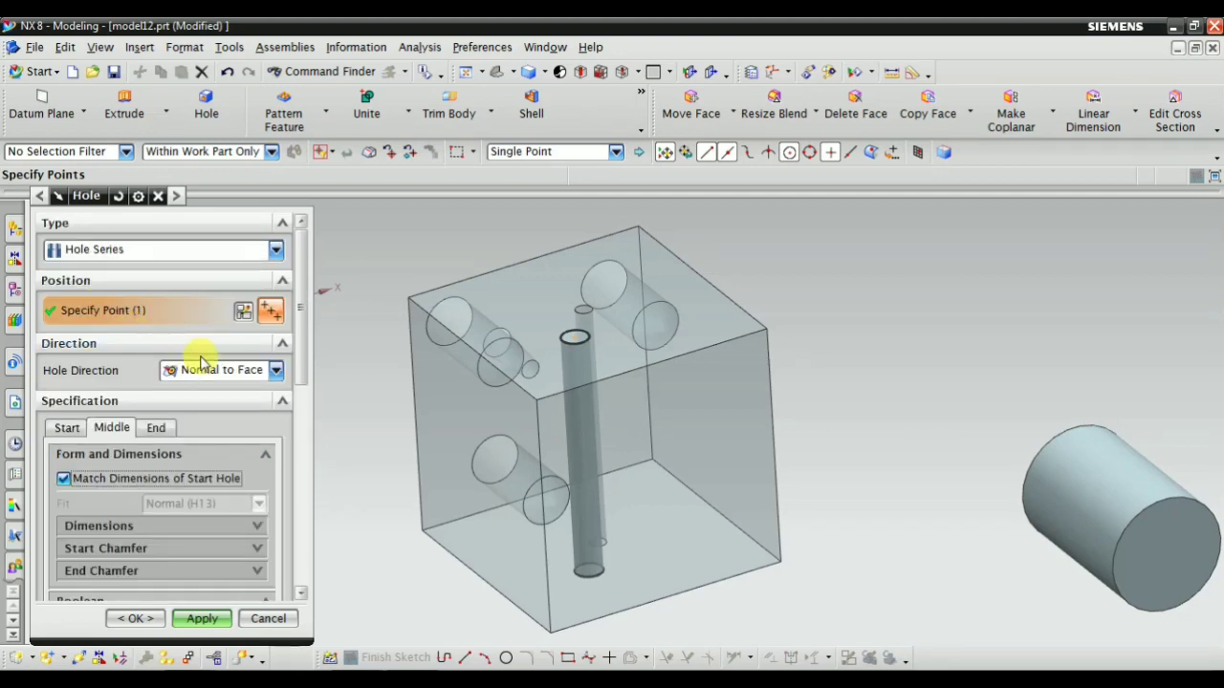
scroll(497, 440, "down", 3)
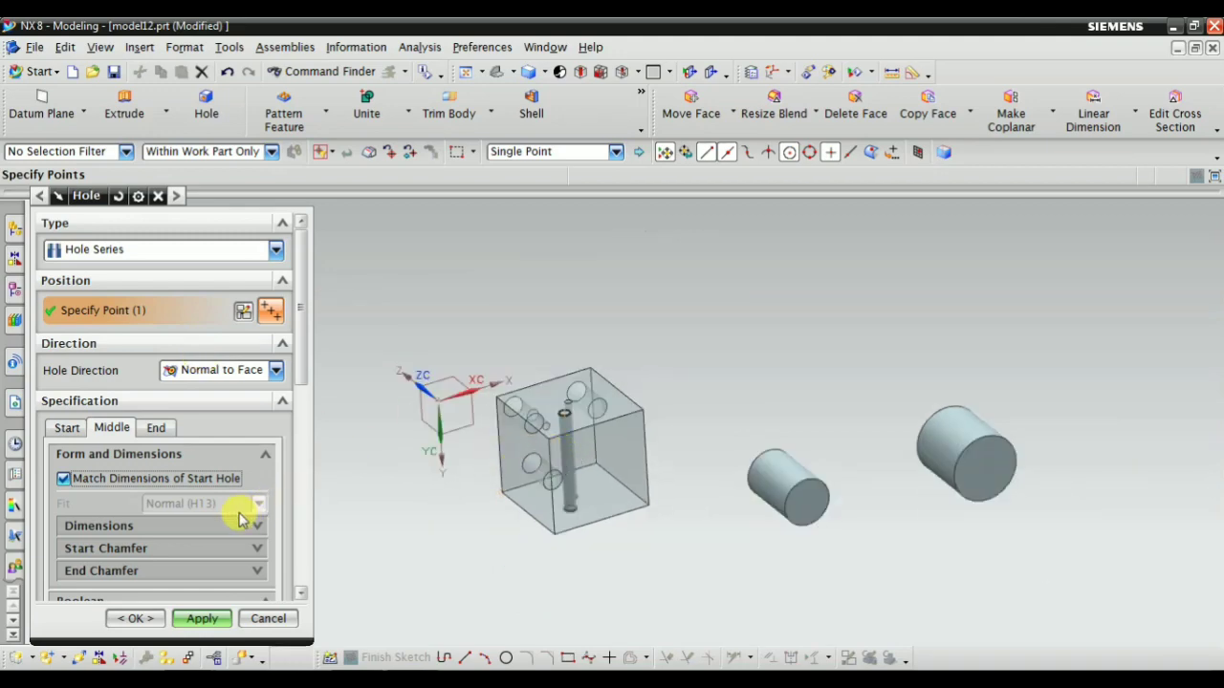
scroll(564, 456, "up", 3)
scroll(561, 465, "down", 1)
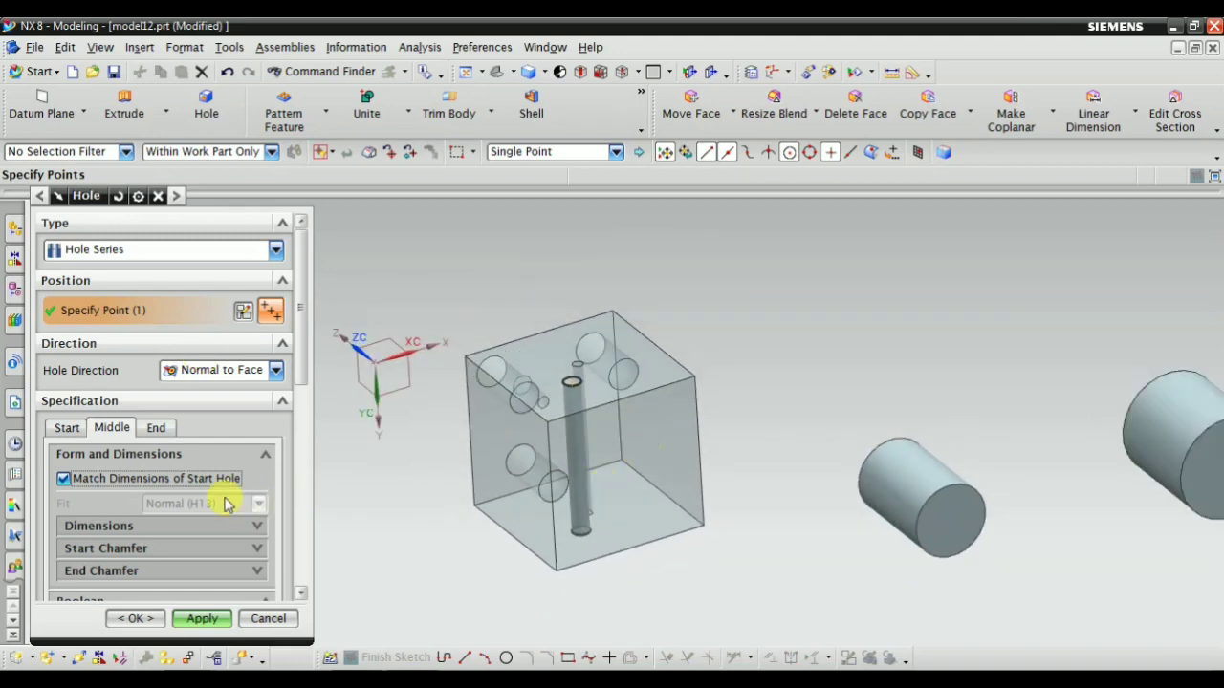
Review the end hole's dimensions and its Boolean body selection, then cancel the hole and discard its sketch
left_click(154, 429)
scroll(134, 478, "down", 3)
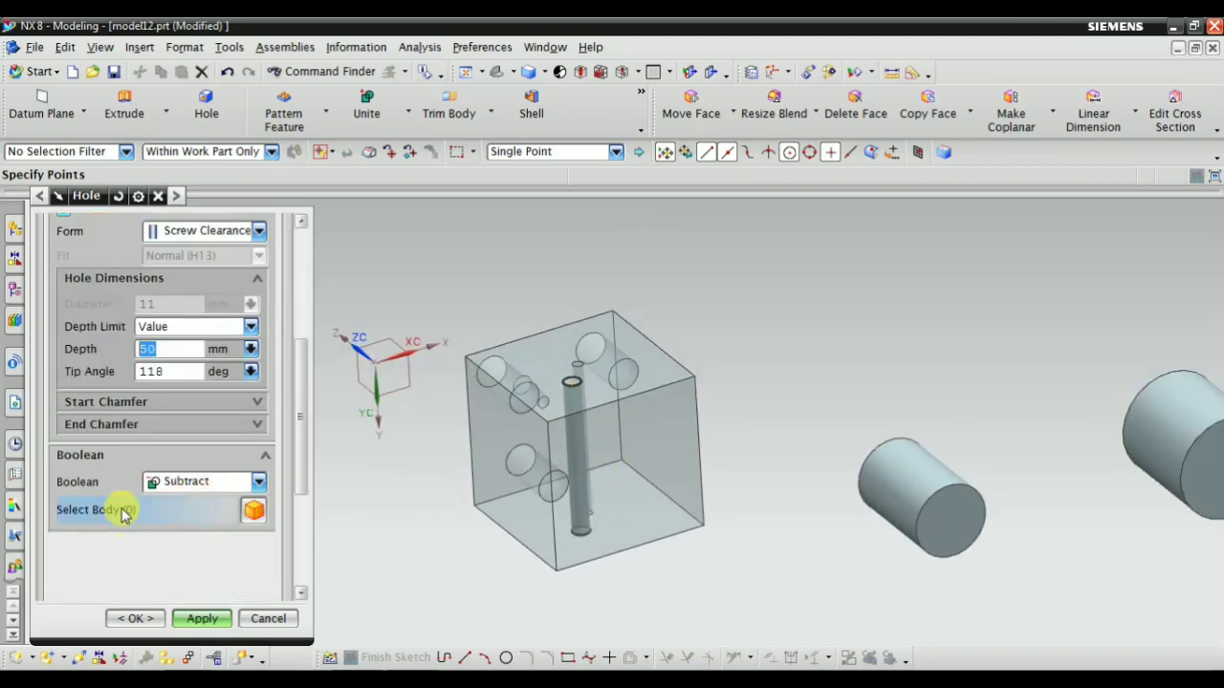
scroll(123, 310, "up", 3)
scroll(172, 463, "down", 3)
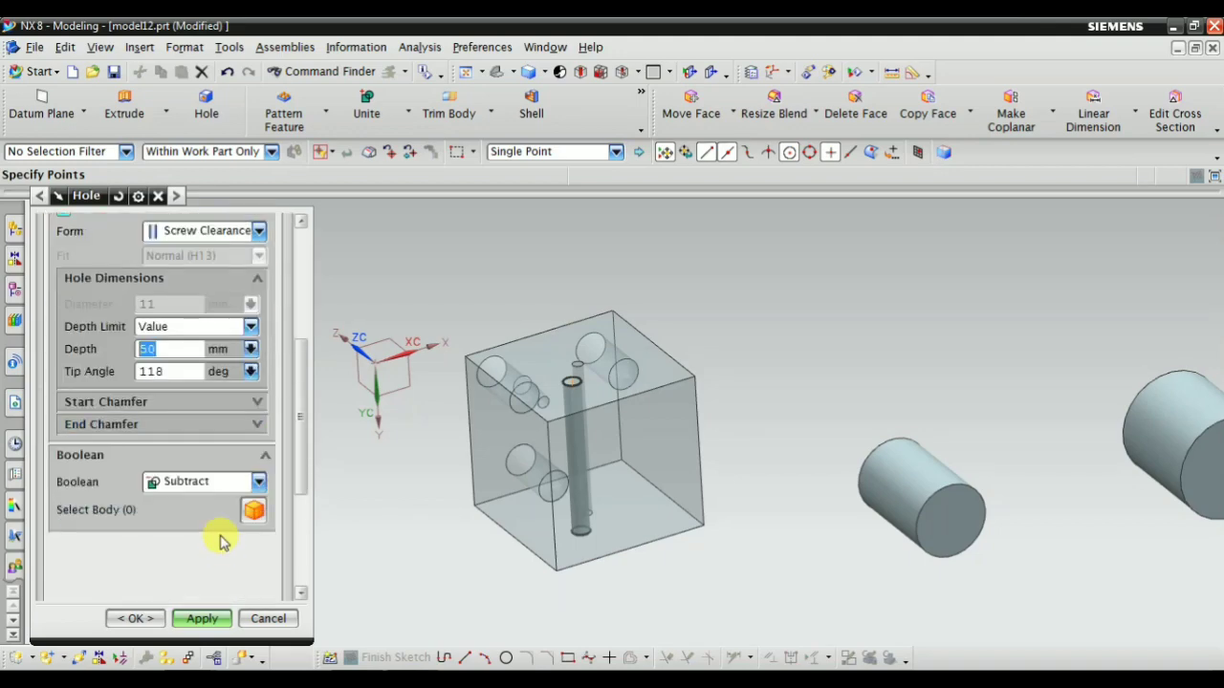
left_click(253, 514)
scroll(756, 401, "down", 3)
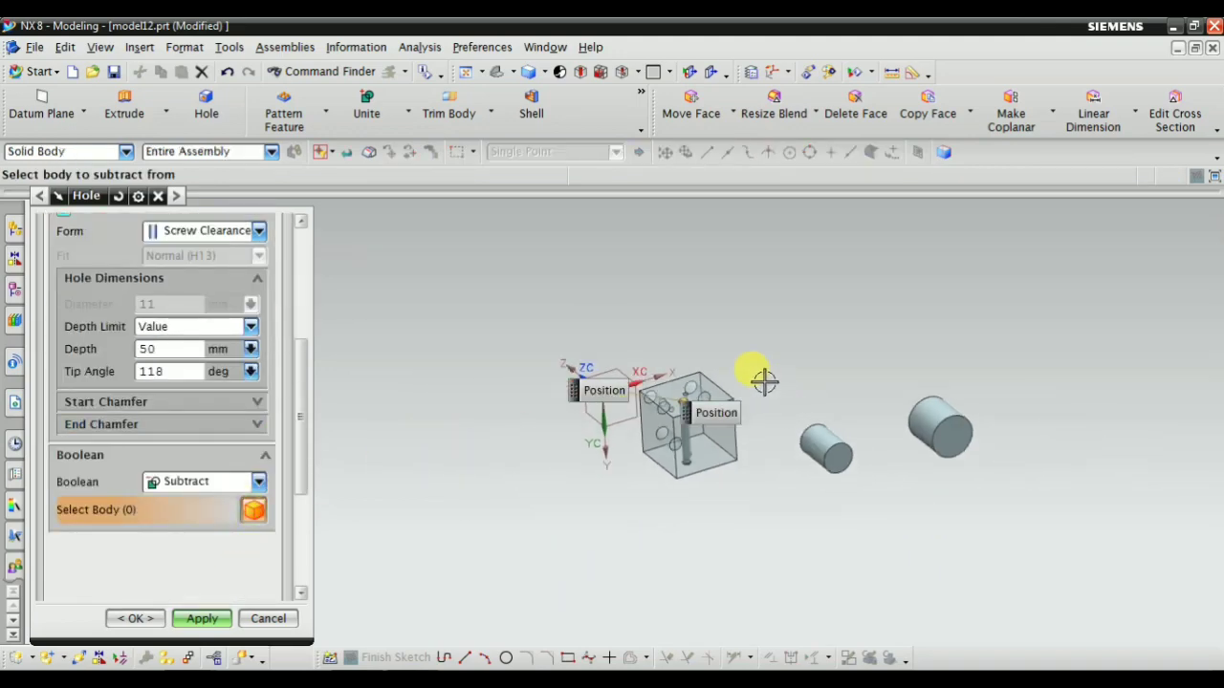
scroll(739, 396, "up", 3)
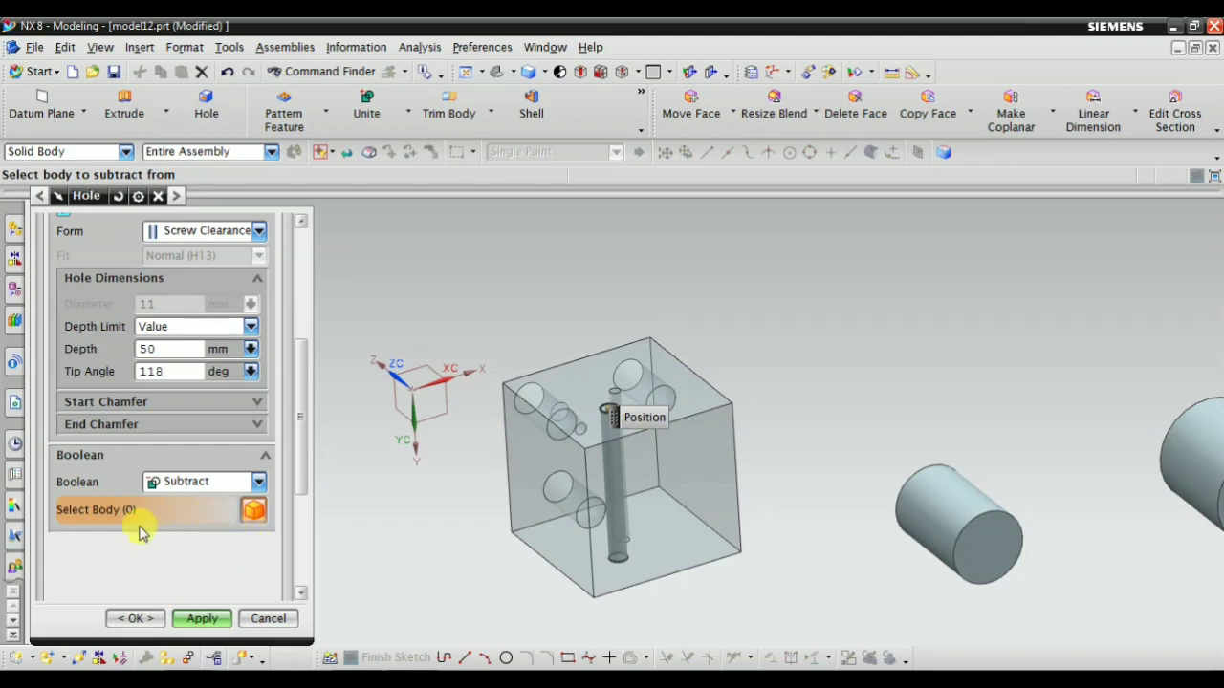
scroll(574, 541, "down", 2)
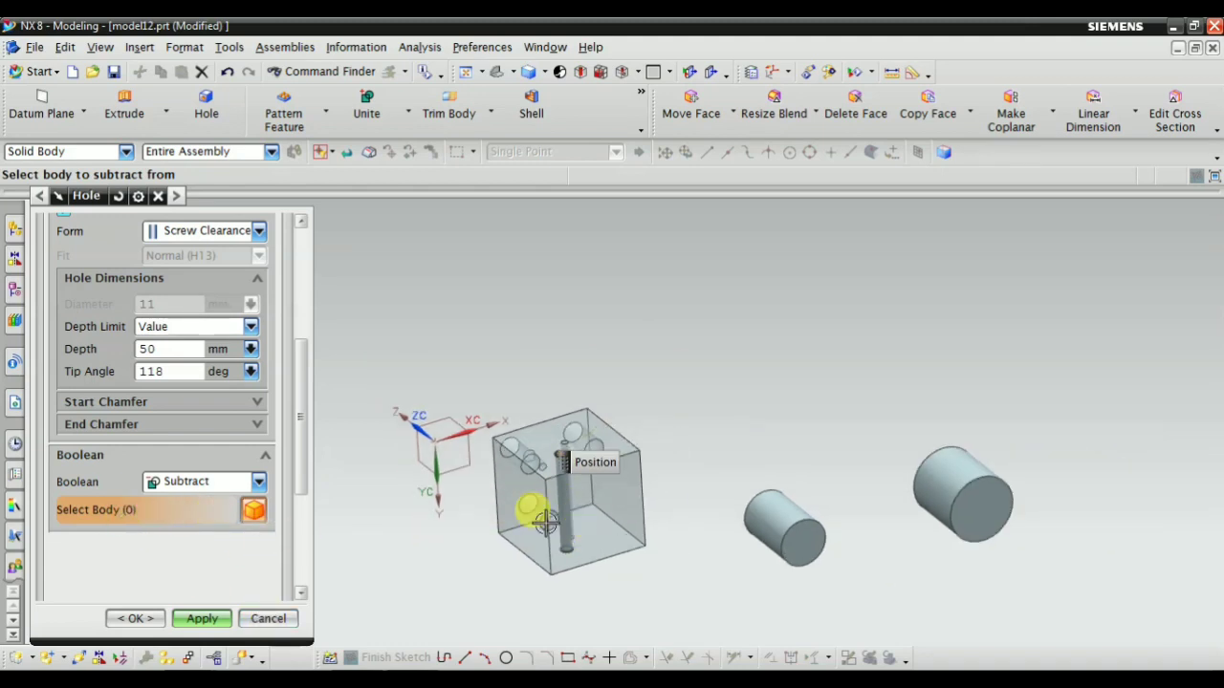
scroll(527, 506, "up", 1)
left_click(258, 618)
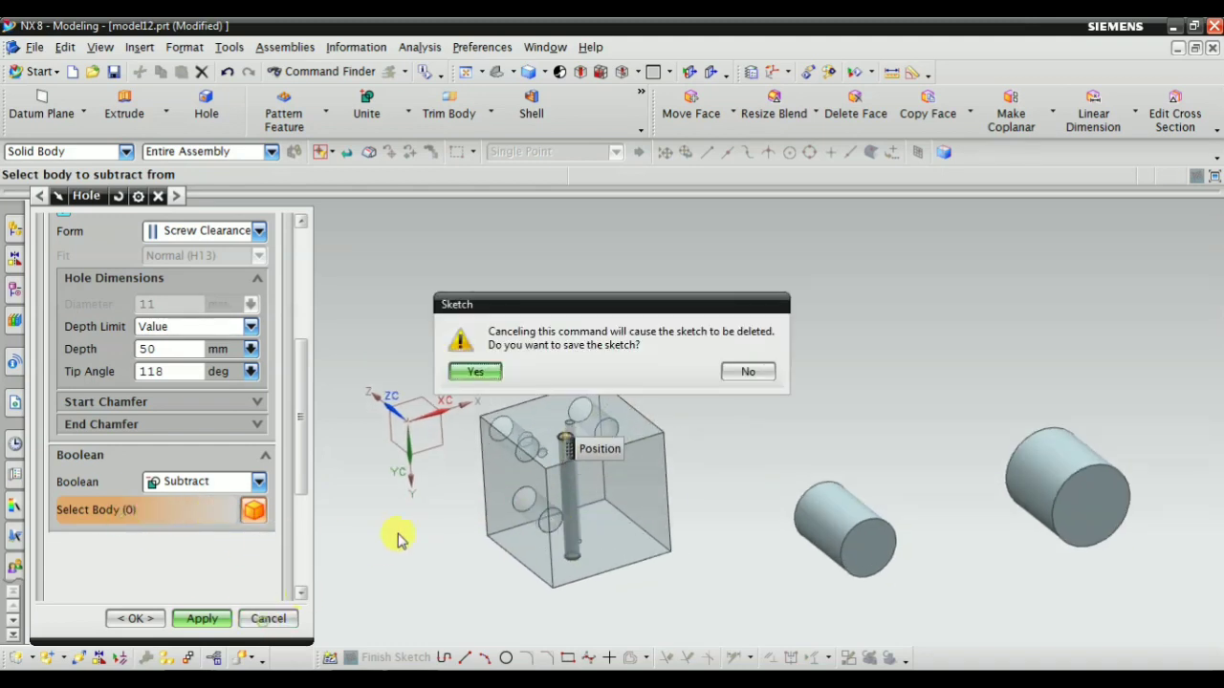
left_click(749, 373)
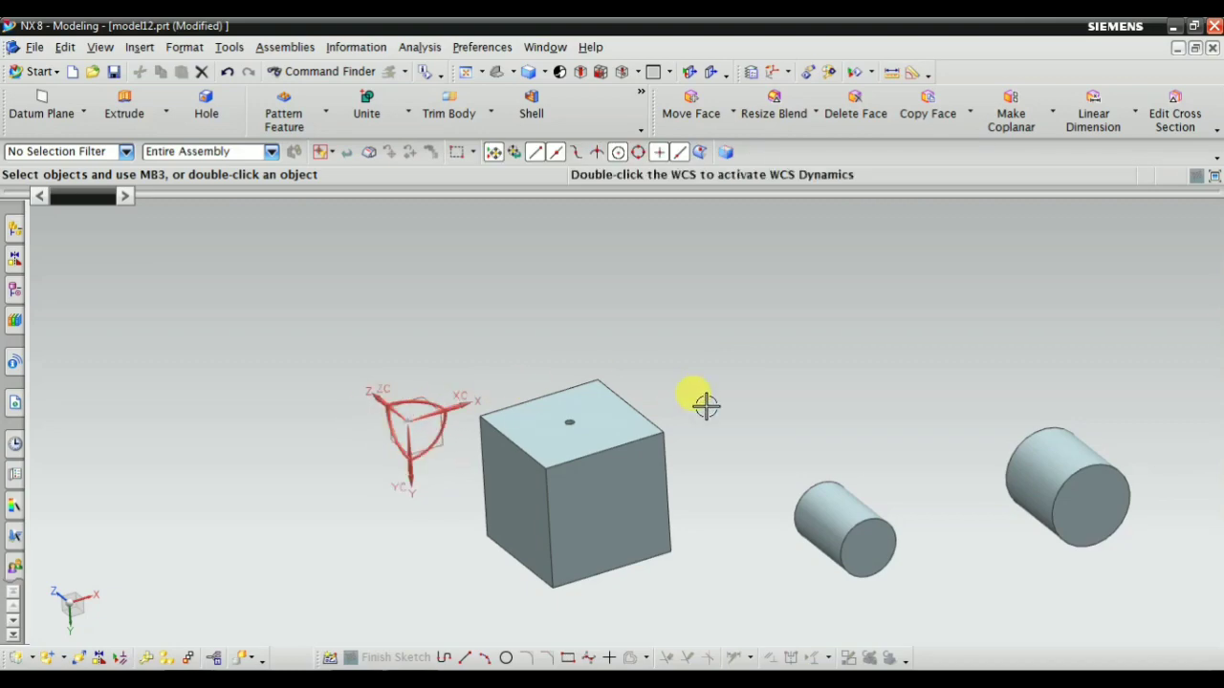
Start a block by Origin and Edge Lengths and preview it from a corner of the existing block's drilled face, reverting the preview
middle_click_drag(637, 353, 508, 396)
scroll(484, 456, "down", 2)
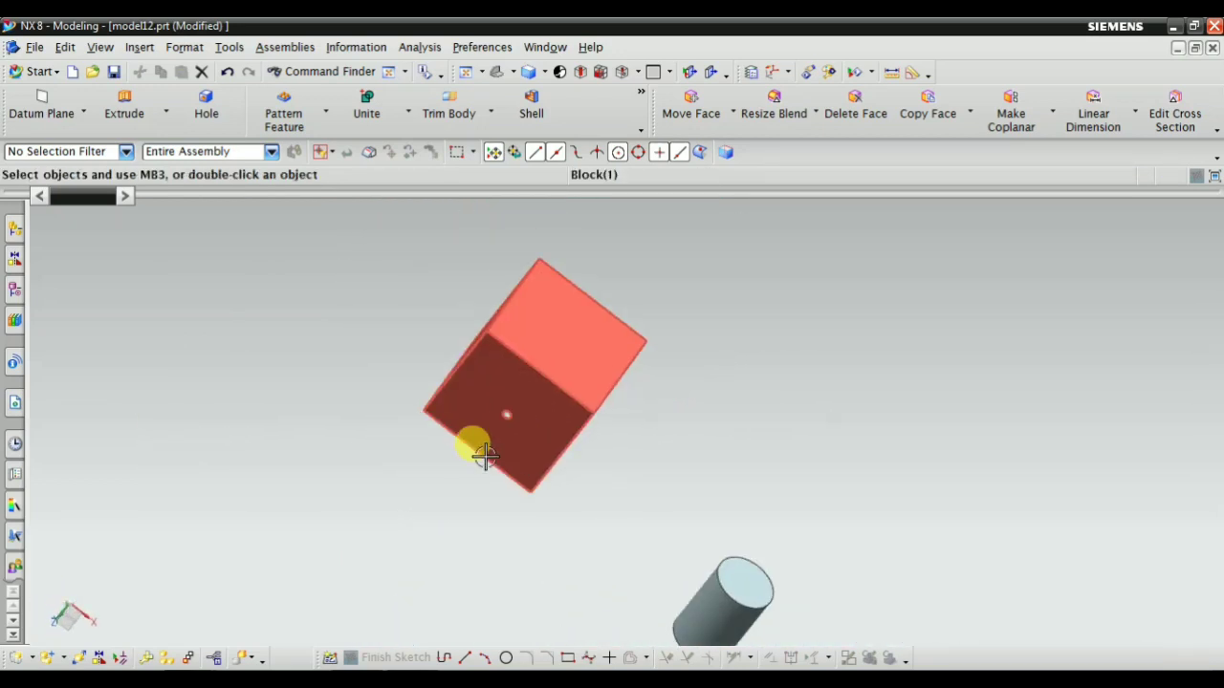
middle_click_drag(485, 456, 535, 450)
left_click(143, 51)
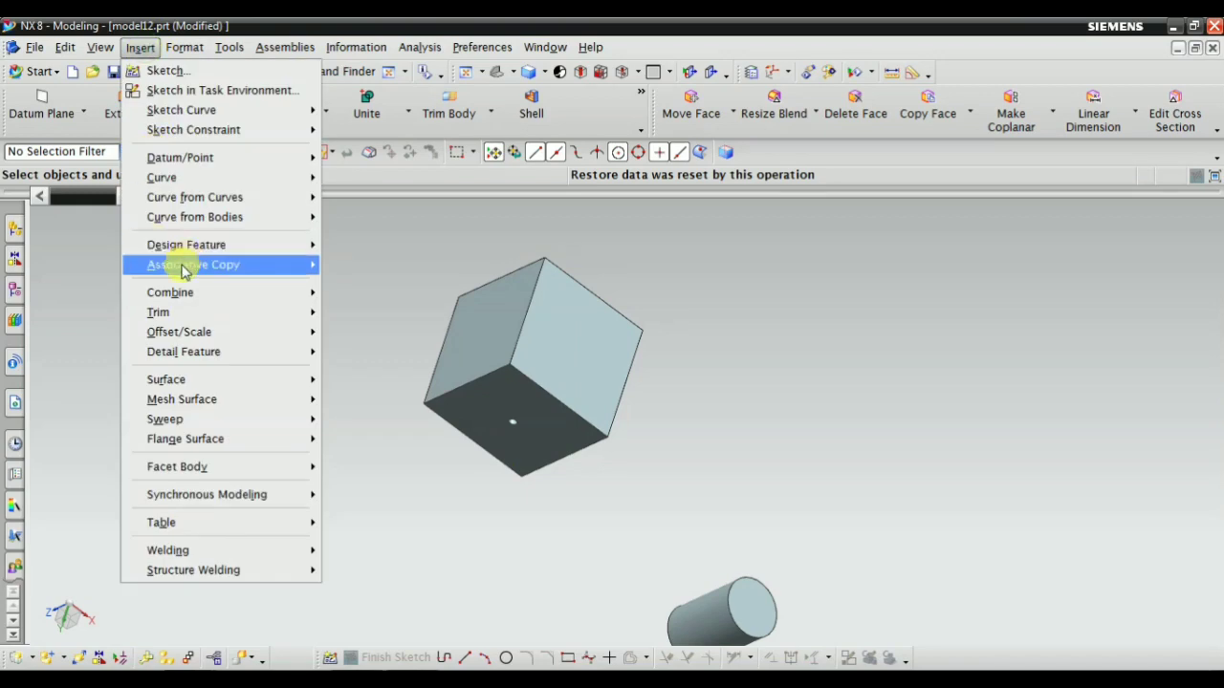
mouse_move(182, 246)
left_click(361, 287)
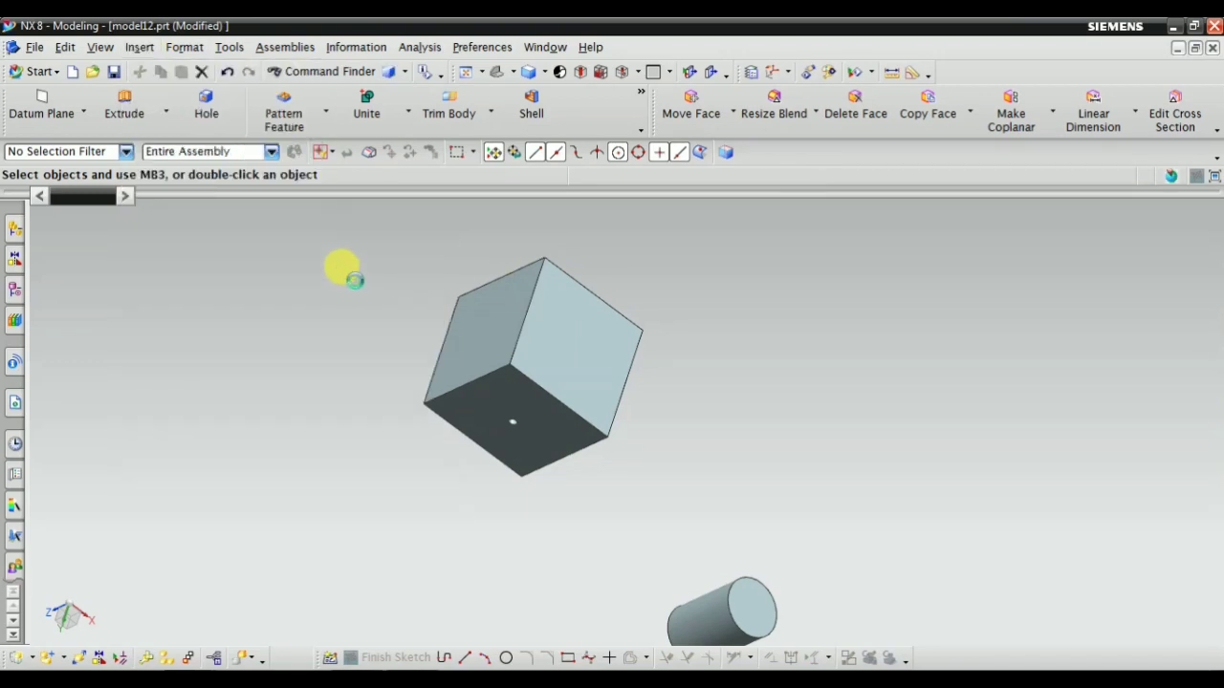
left_click(607, 437)
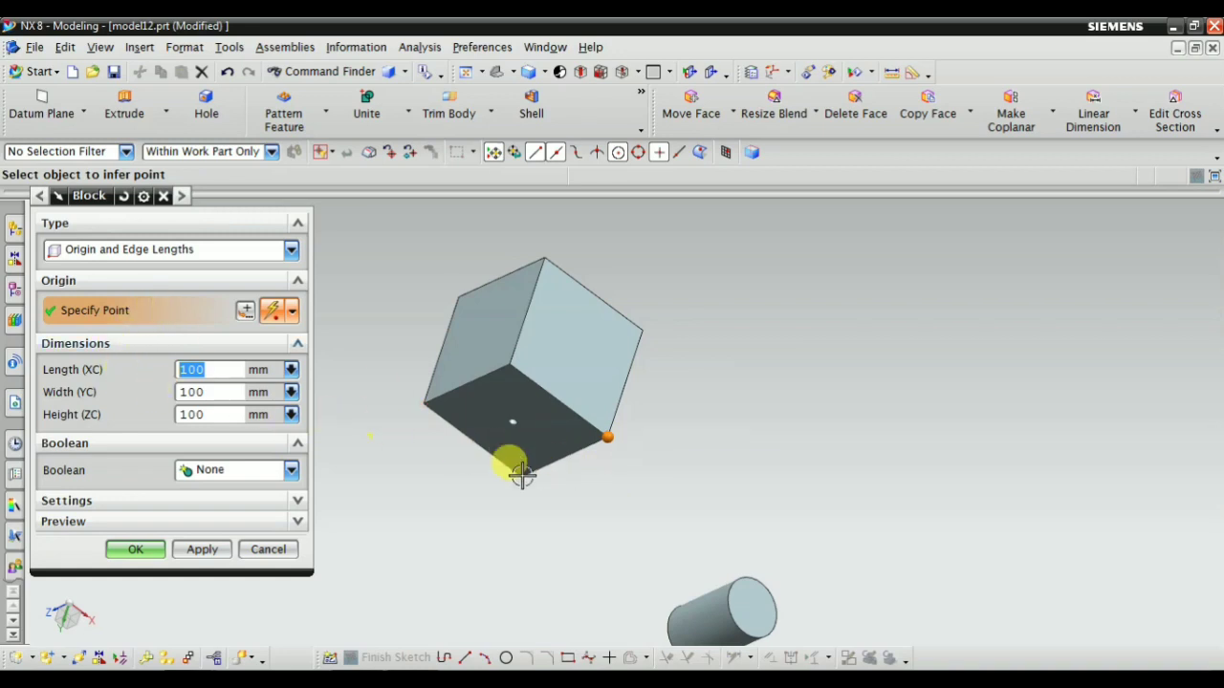
left_click(265, 523)
left_click(284, 551)
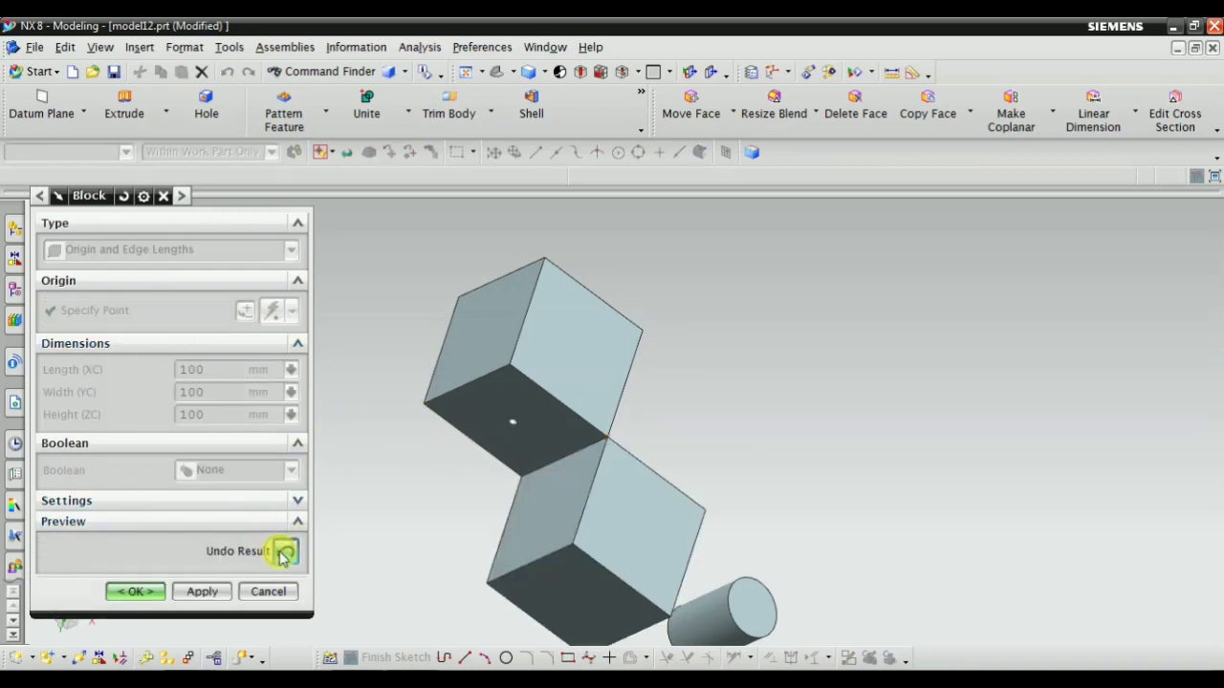
left_click(284, 553)
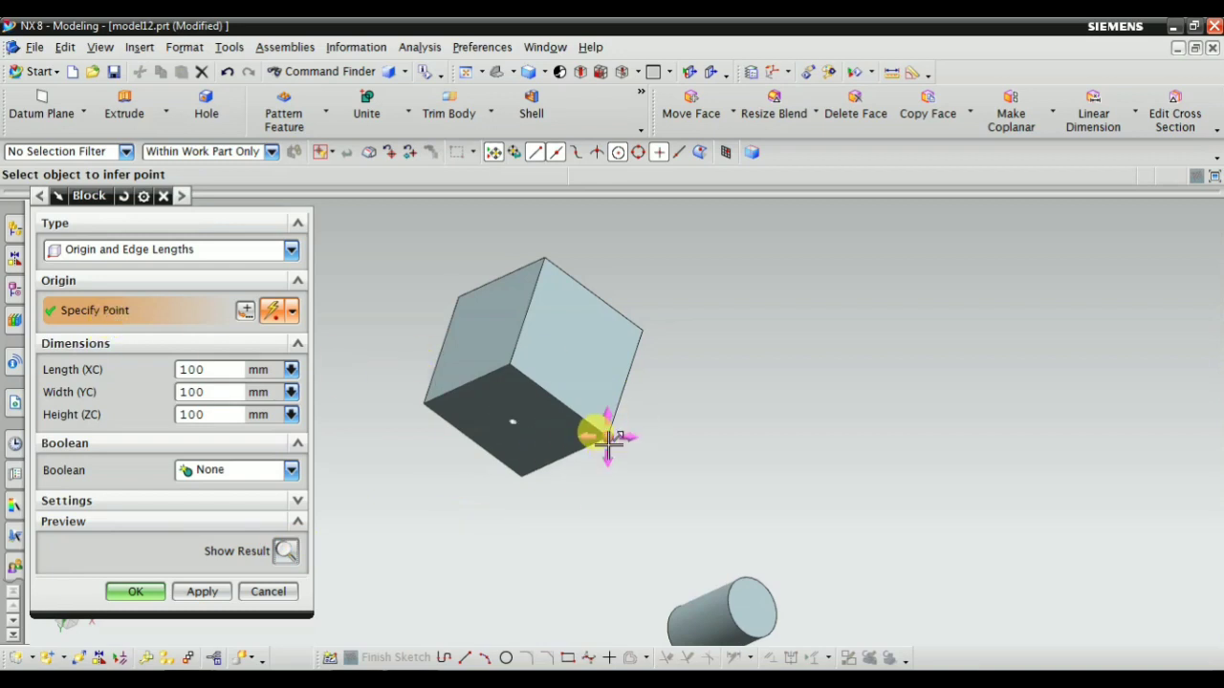
Set the block's origin at the opposite end of that corner's edge and create the 100 × 100 × 100 mm block without a Boolean
left_click(650, 329)
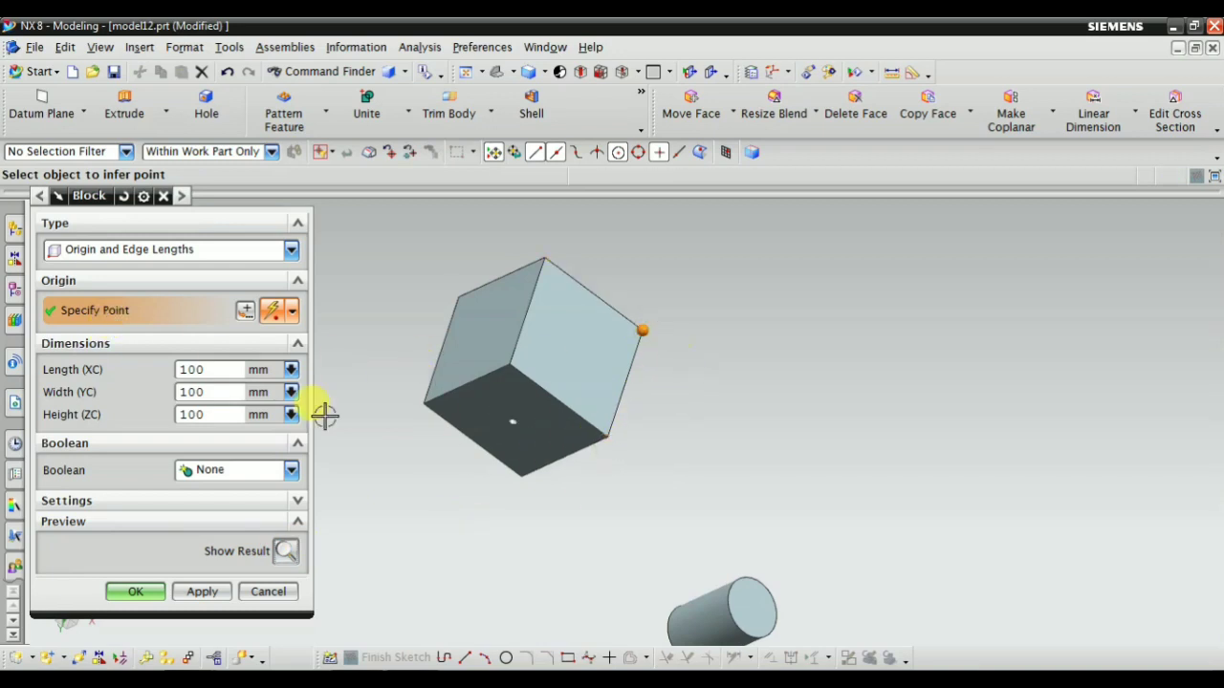
left_click(284, 553)
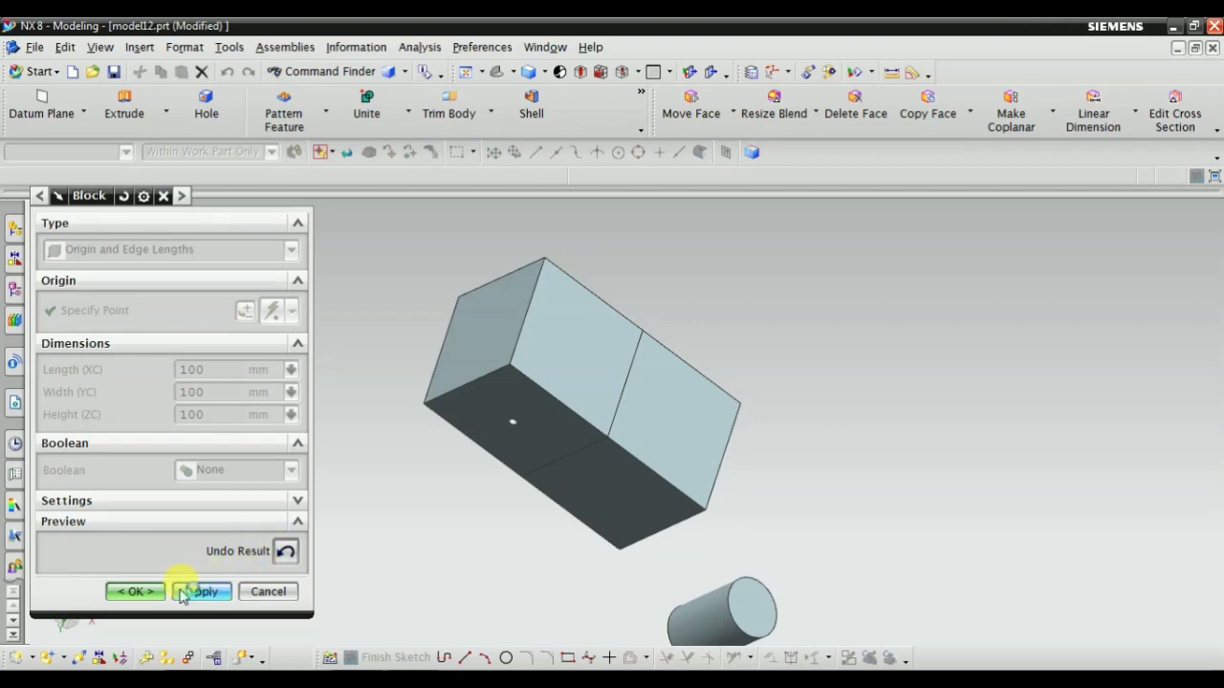
left_click(134, 592)
Start a Hole Series hole and create its position sketch on the original block's end face, opposite the new block
middle_click_drag(517, 554, 710, 469)
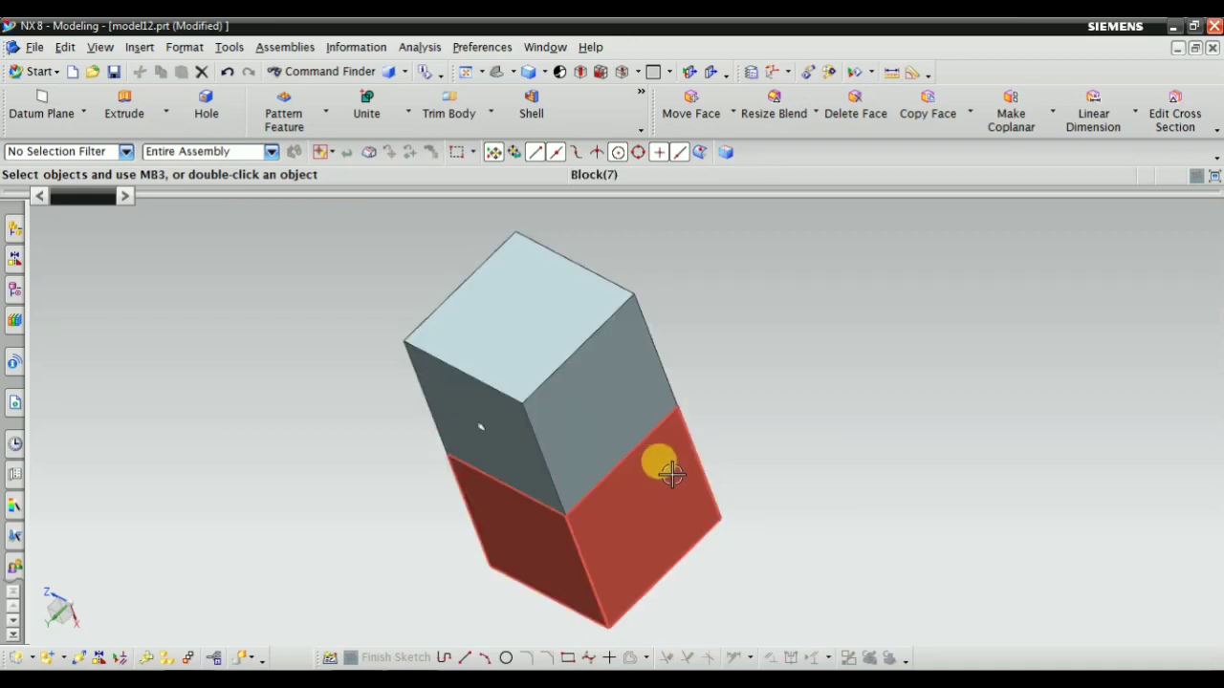
left_click(207, 103)
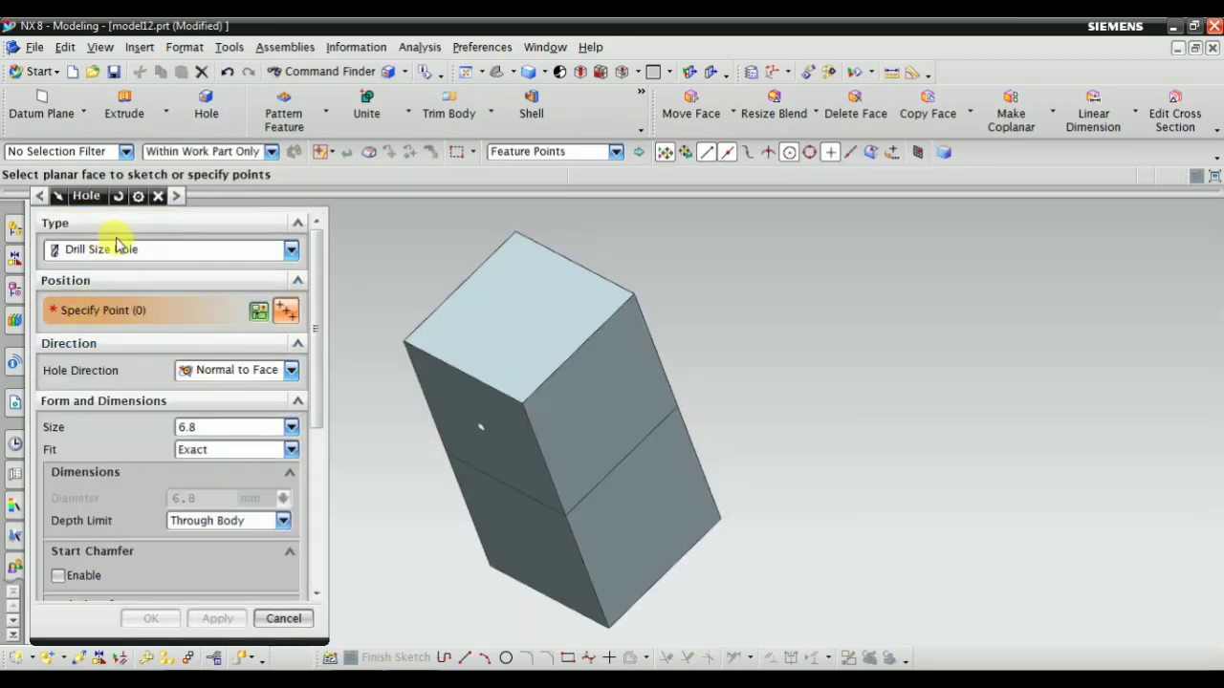
left_click(115, 246)
left_click(120, 344)
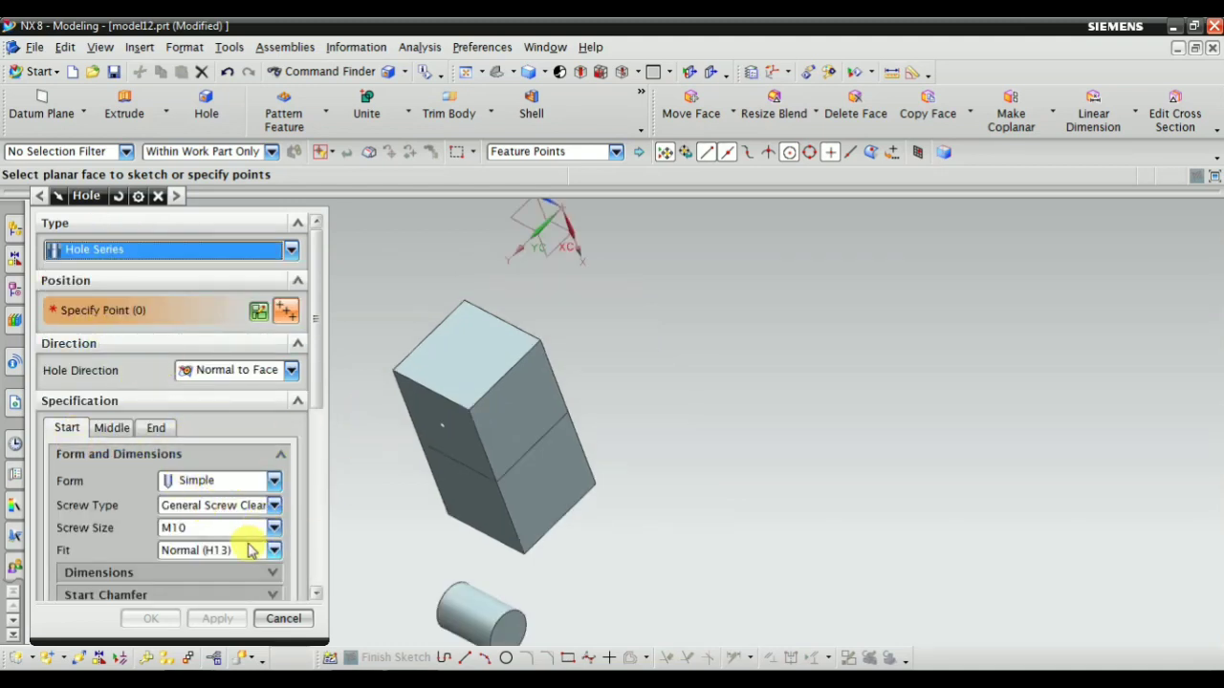
scroll(251, 545, "down", 2)
left_click(450, 352)
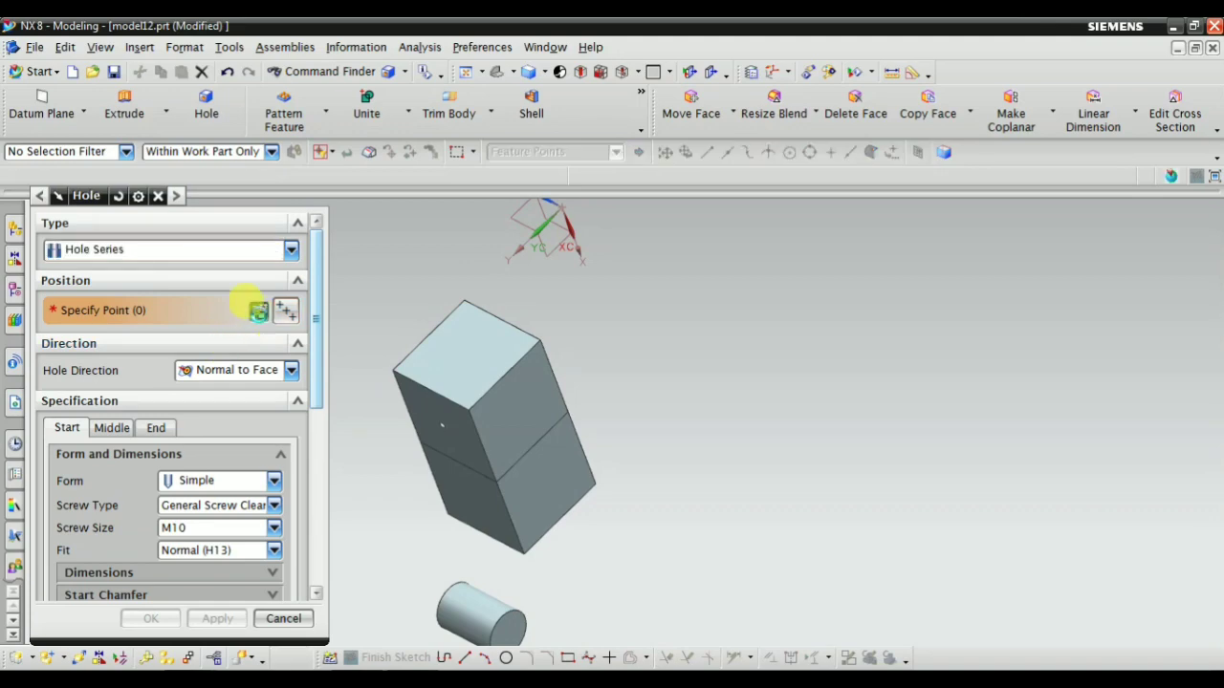
scroll(497, 354, "up", 2)
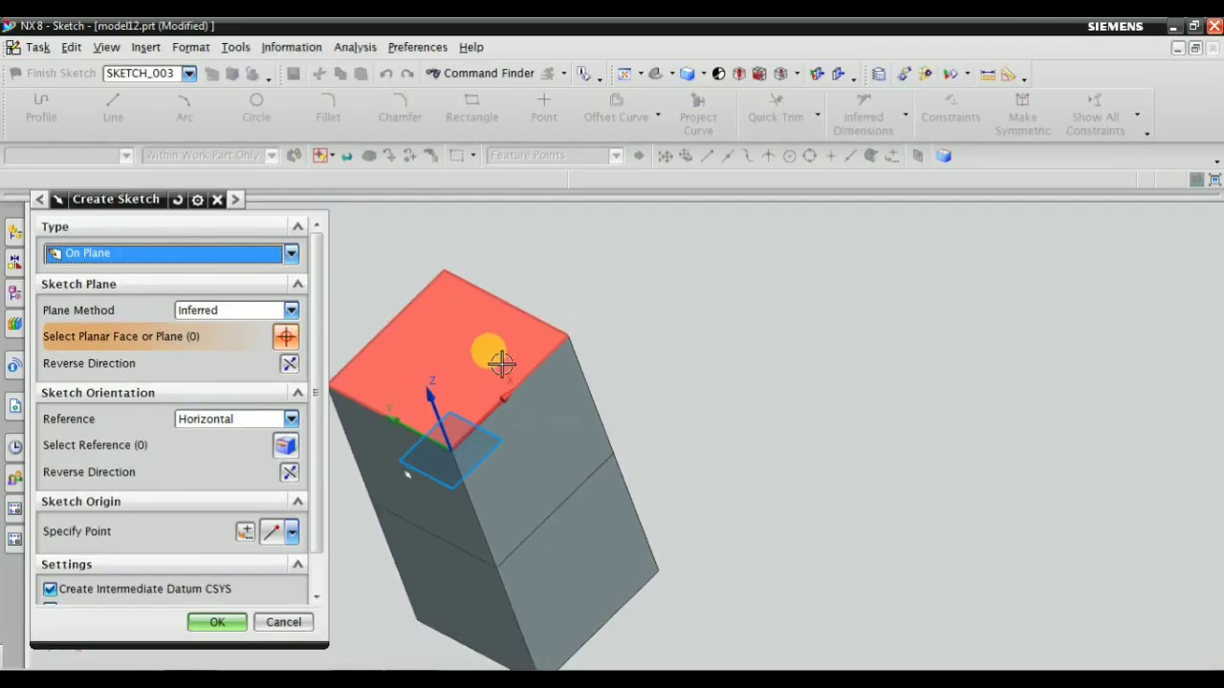
left_click(497, 362)
left_click(201, 643)
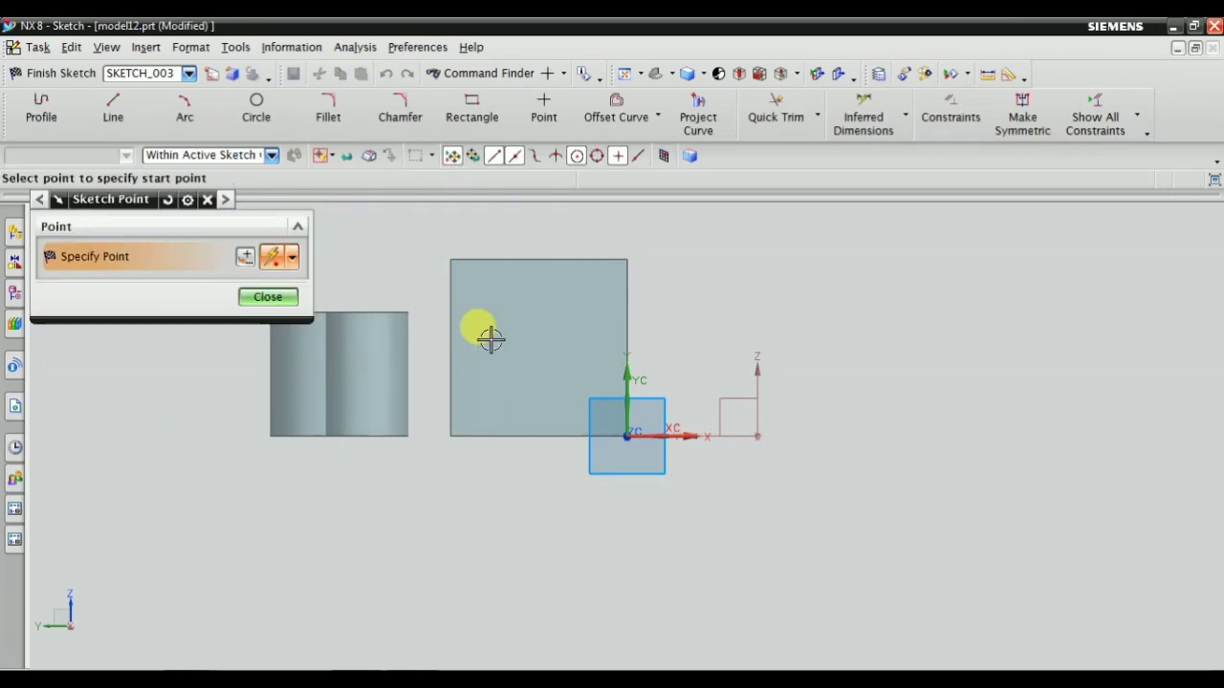
Place the hole's sketch point near the face centre, about 47 mm and 50 mm from the sketch origin, and finish the sketch
left_click(292, 261)
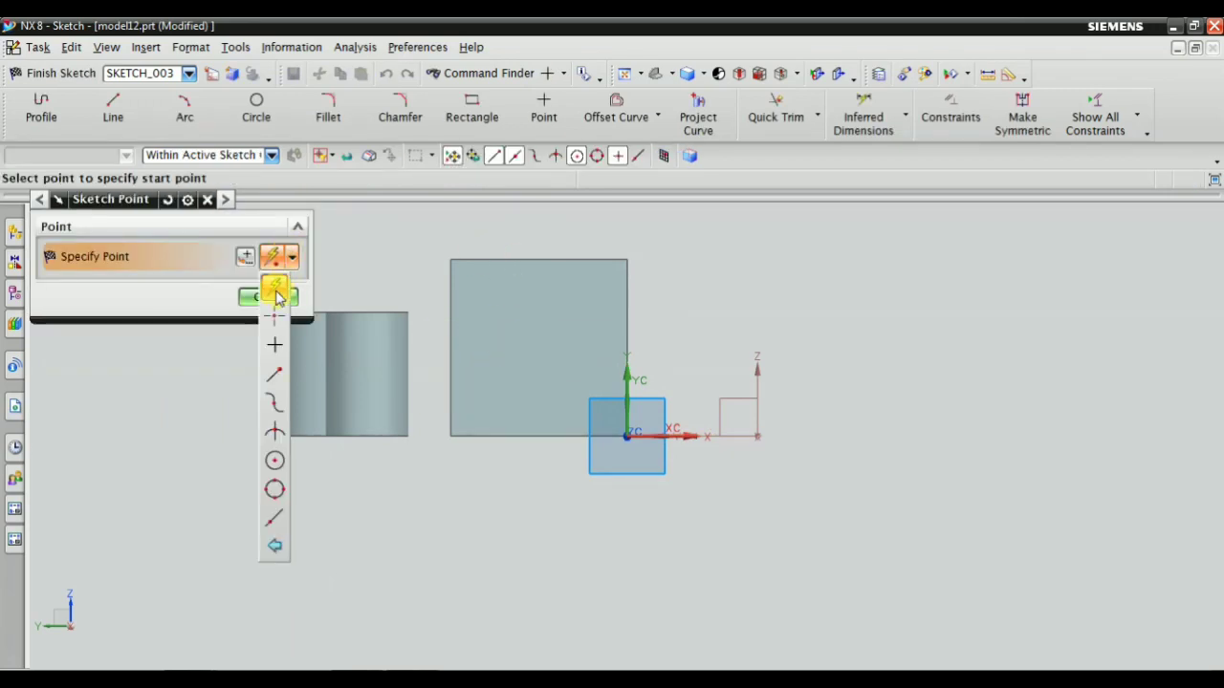
left_click(275, 292)
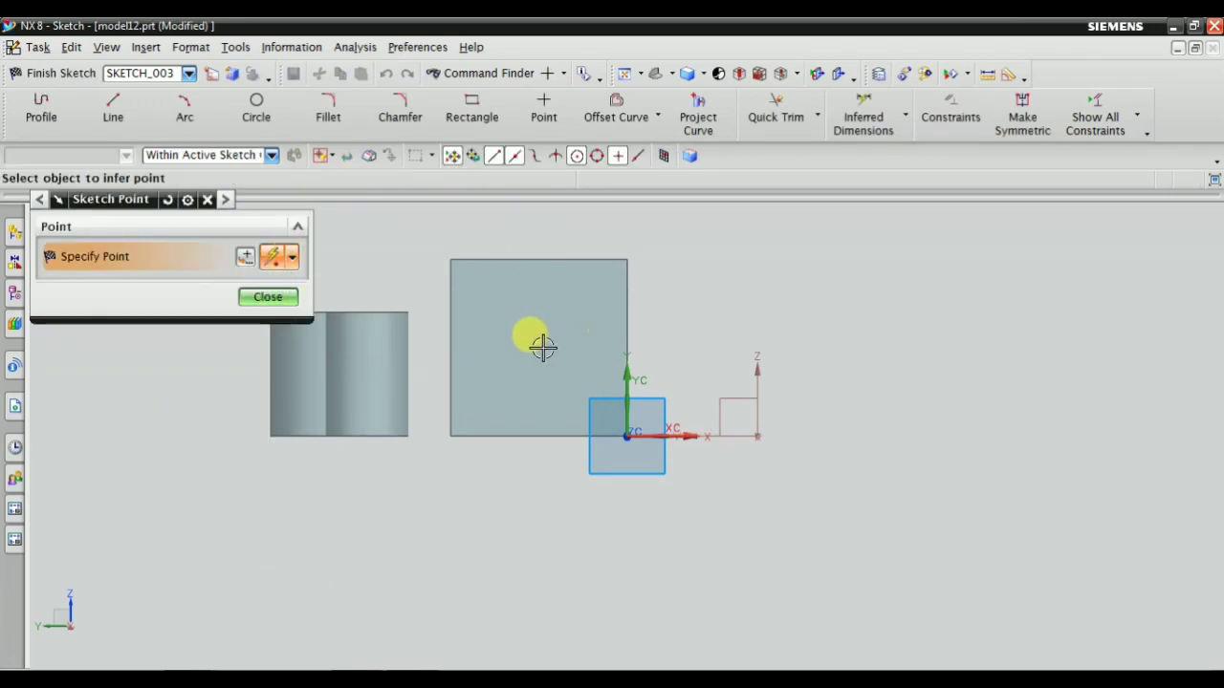
left_click(267, 298)
middle_click_drag(609, 277, 622, 287)
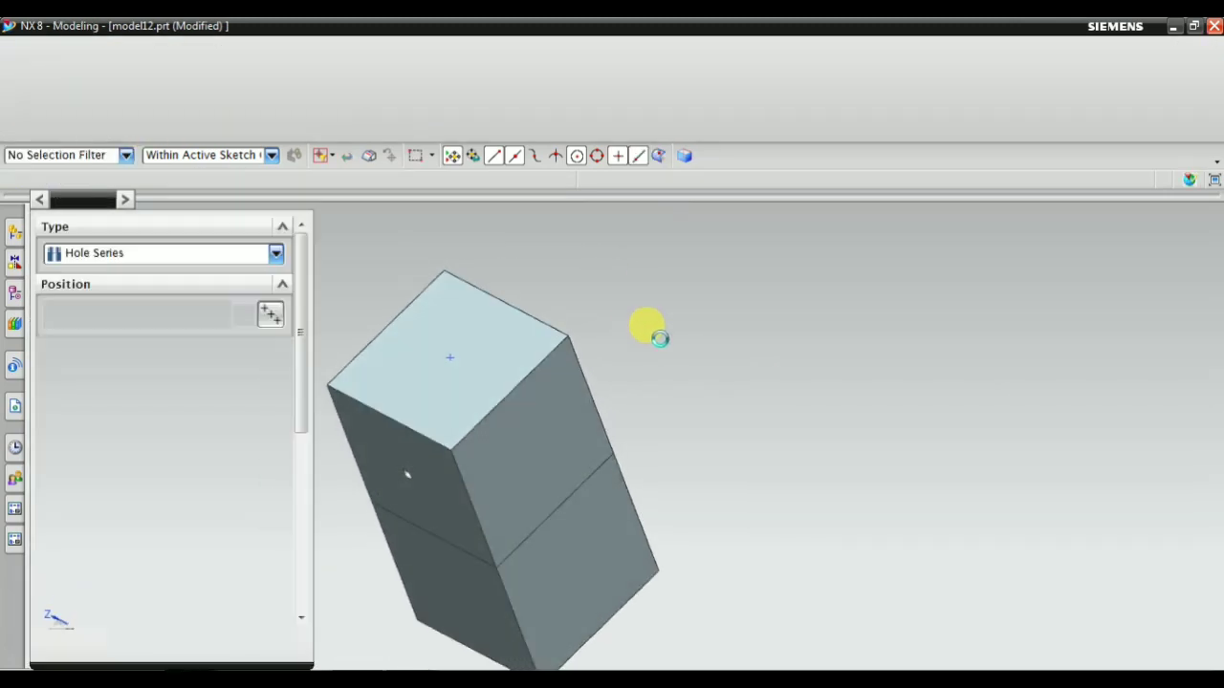
Review the middle and end hole specifications against the hole preview running through the two adjoining blocks
middle_click_drag(694, 439, 660, 421)
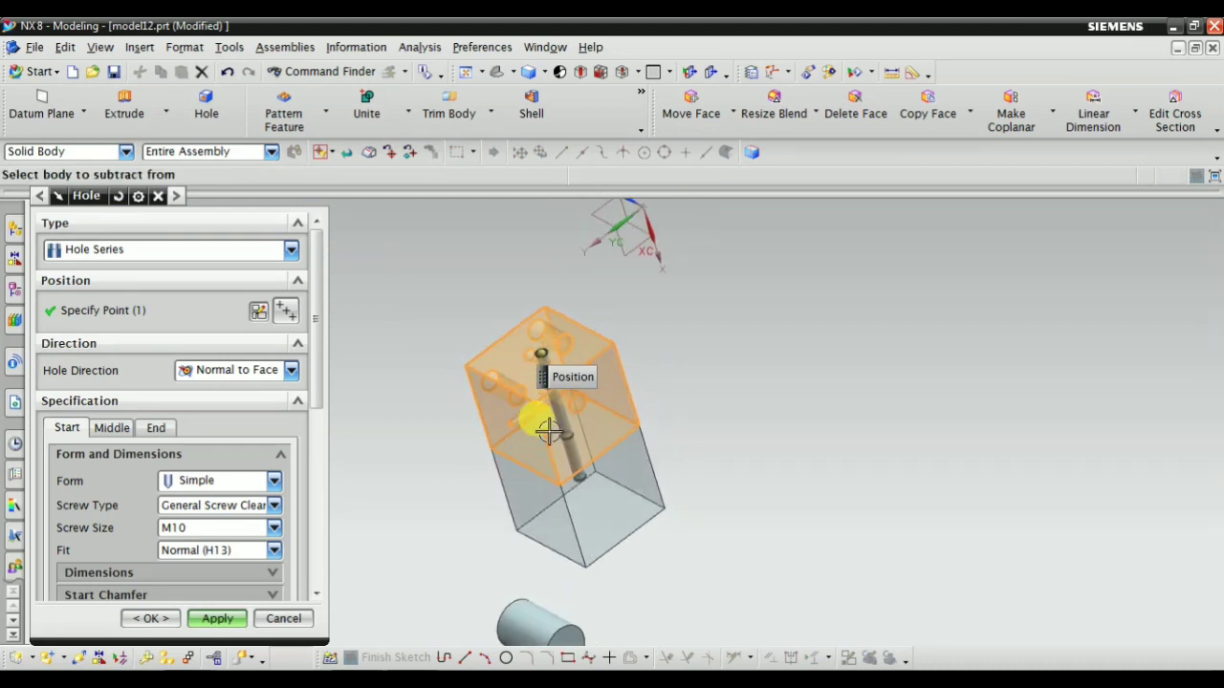
left_click(111, 427)
scroll(143, 474, "down", 3)
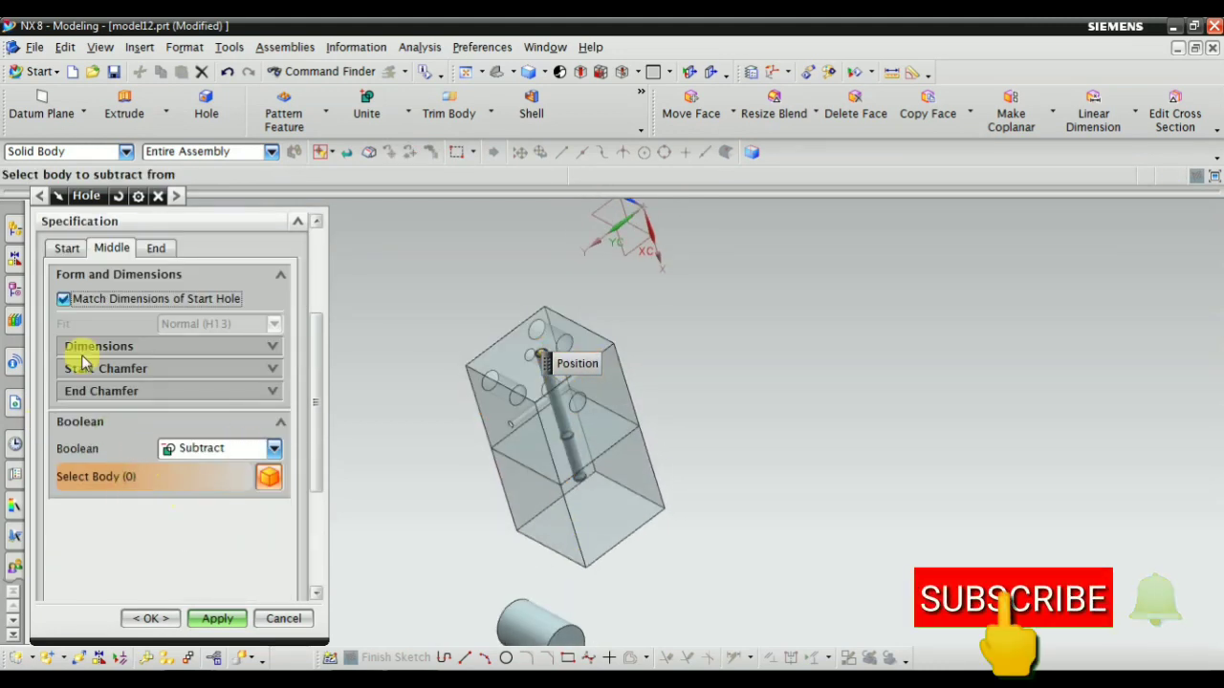
left_click(157, 248)
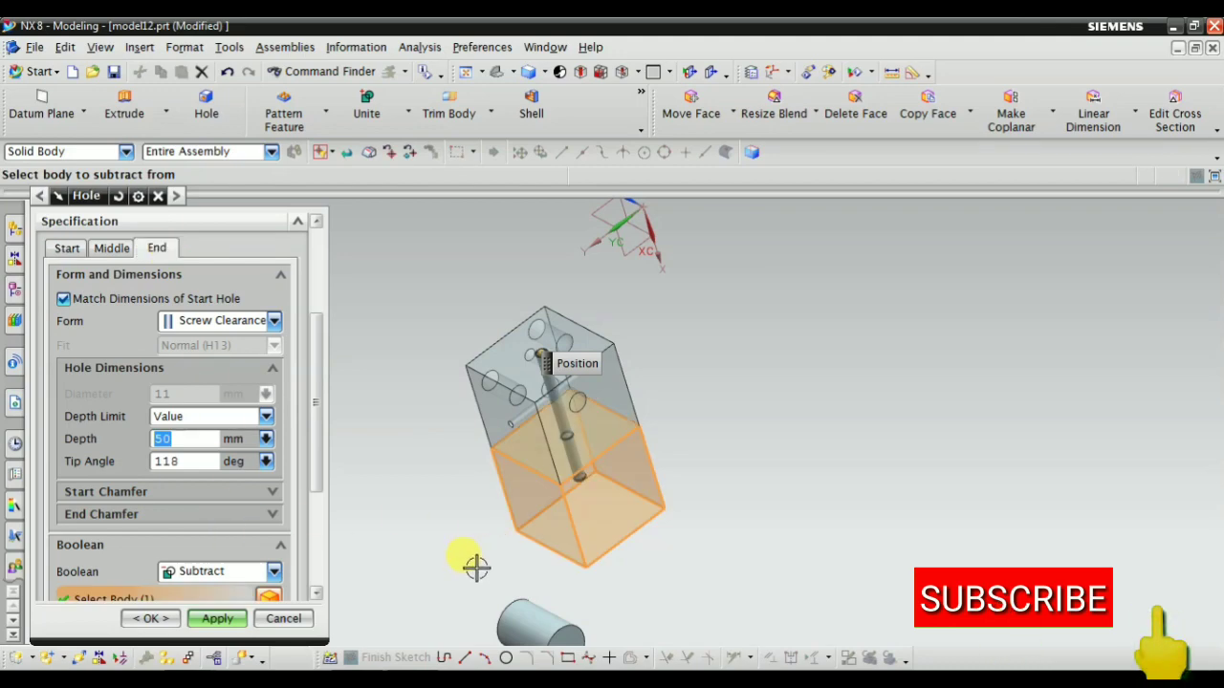
mouse_move(781, 506)
middle_mouse_down()
mouse_move(743, 481)
mouse_move(768, 497)
middle_mouse_up()
scroll(608, 463, "up", 3)
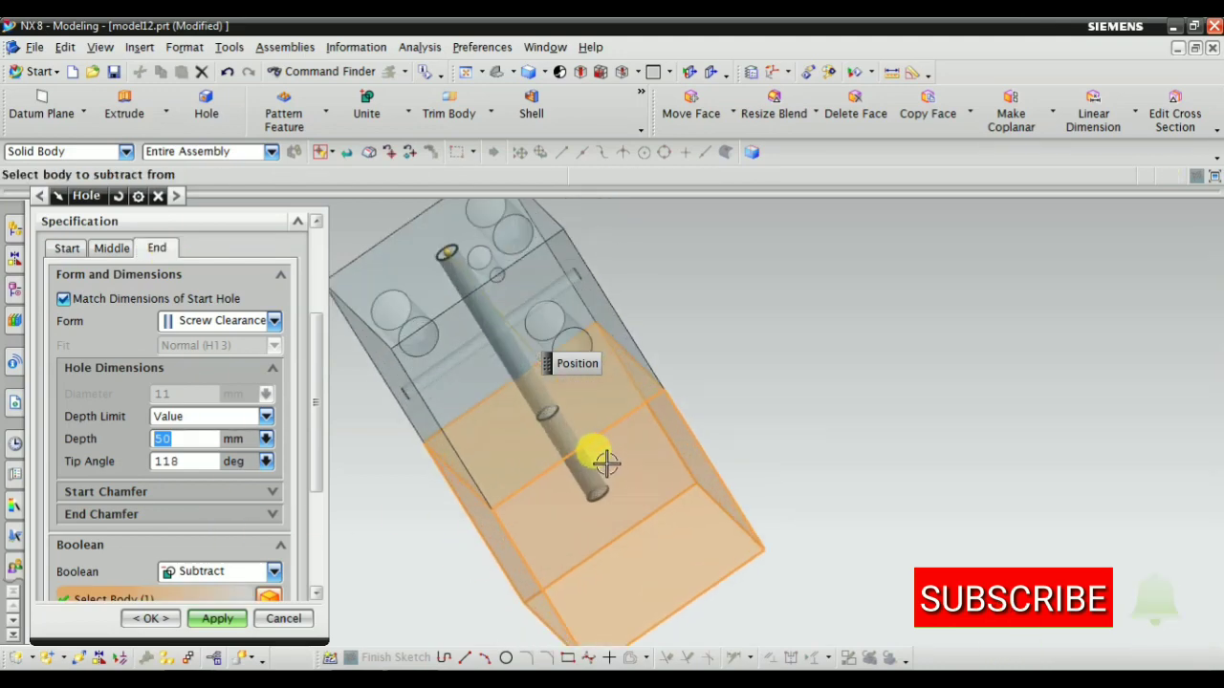
scroll(609, 389, "down", 1)
scroll(609, 391, "up", 1)
scroll(131, 323, "up", 2)
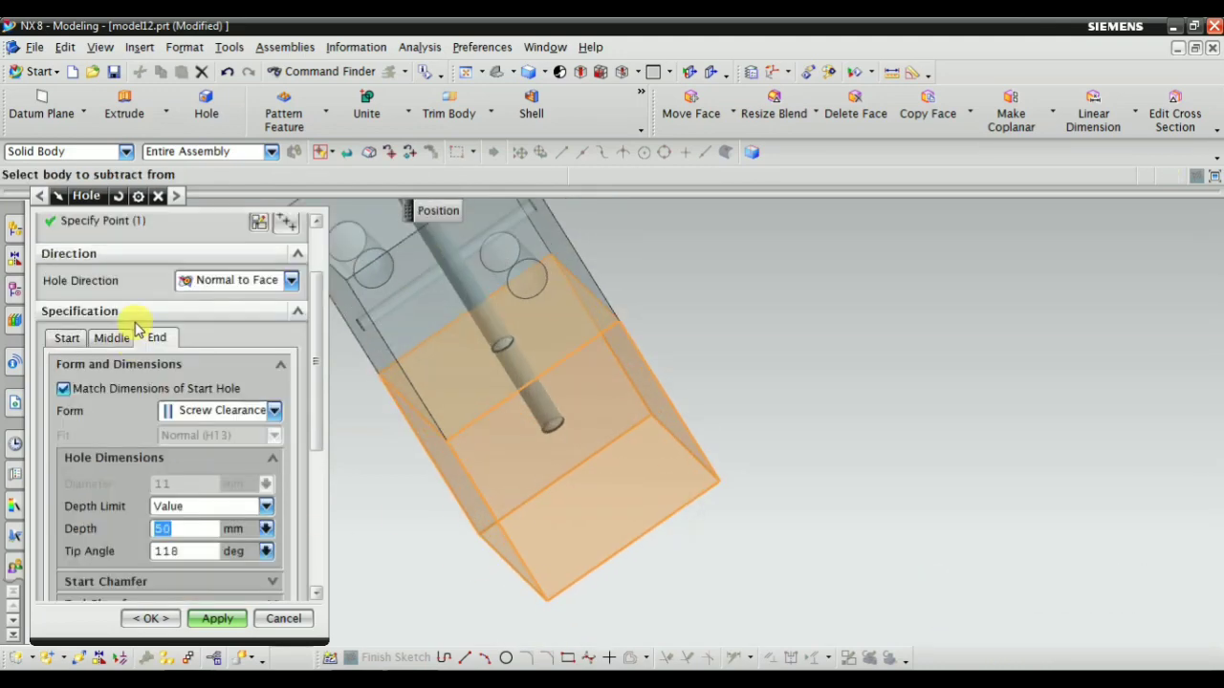
Compare the middle and end hole settings and examine the body selected for subtracting the end hole
left_click(111, 337)
left_click(157, 337)
scroll(197, 480, "down", 2)
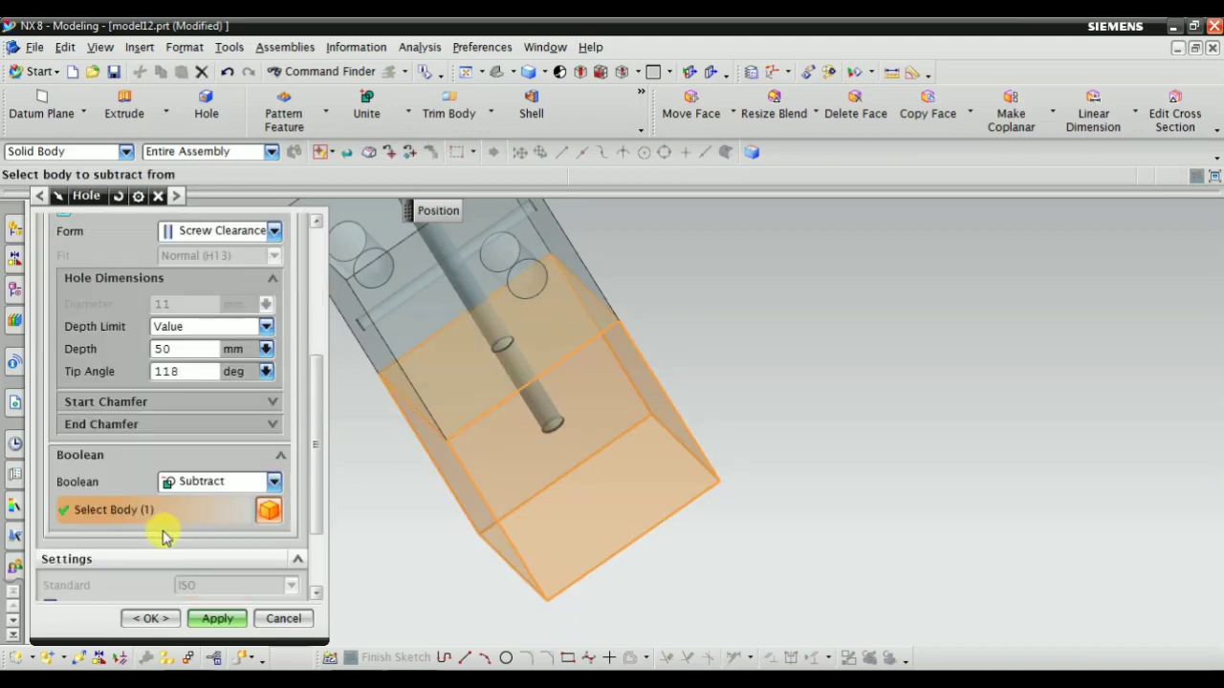
middle_click_drag(653, 508, 587, 527)
middle_click_drag(645, 478, 637, 418)
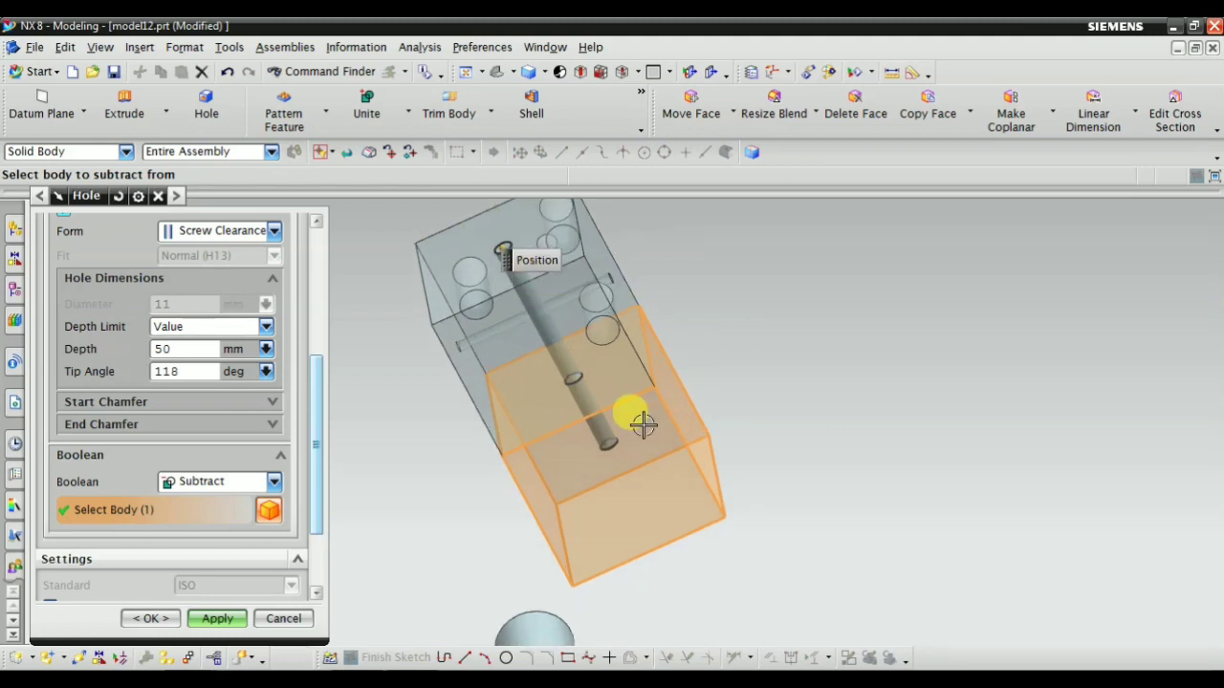
middle_click_drag(522, 383, 508, 306)
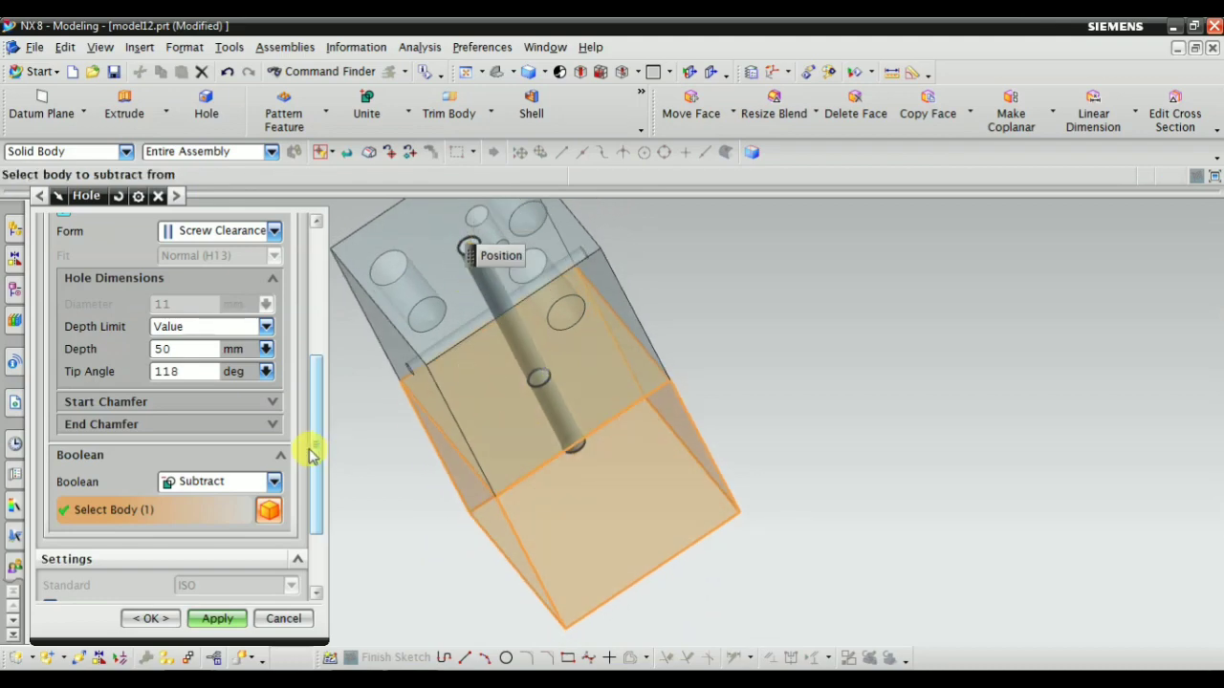
Show the hole series result and inspect the opening and sides of both blocks
scroll(287, 469, "down", 3)
left_click(285, 578)
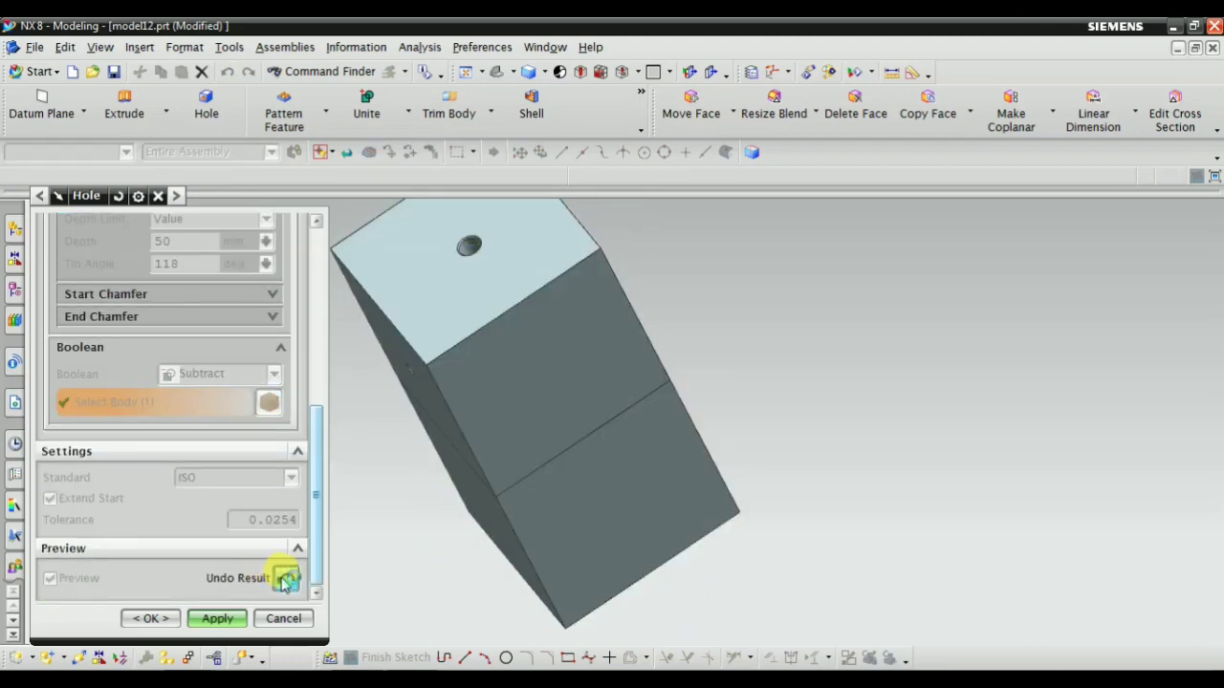
scroll(665, 296, "up", 2)
middle_click_drag(650, 331, 673, 362)
scroll(467, 445, "up", 4)
middle_click_drag(502, 476, 500, 460)
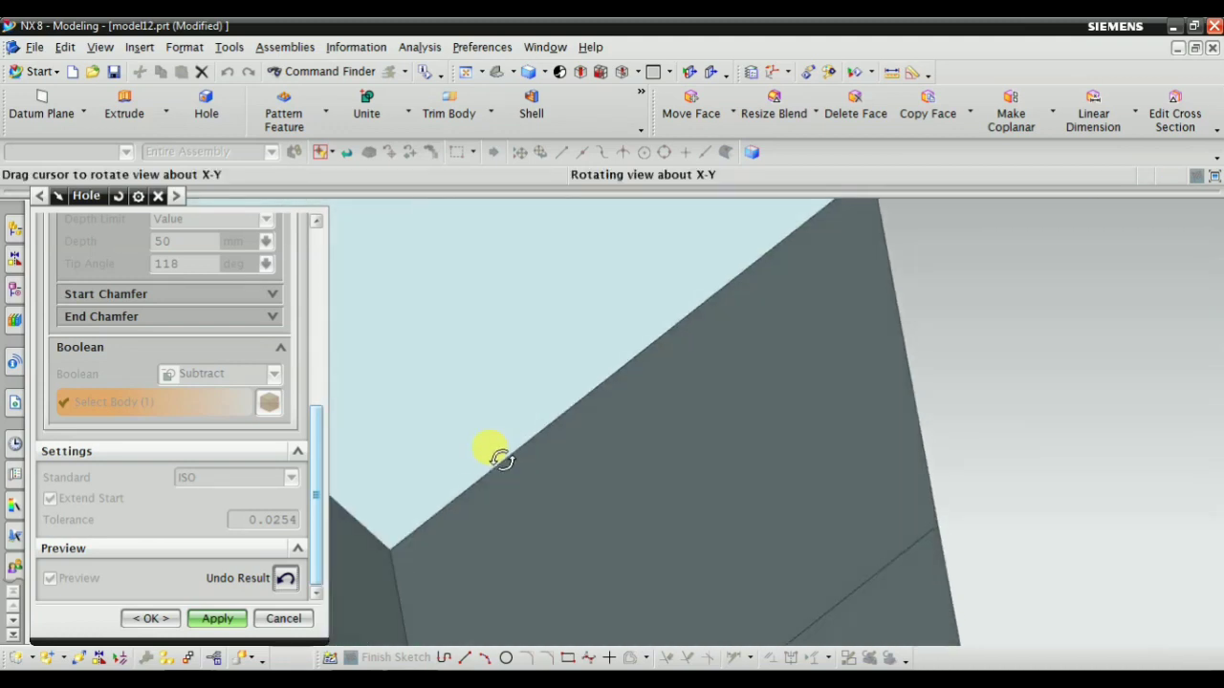
scroll(540, 490, "down", 6)
scroll(248, 592, "up", 5)
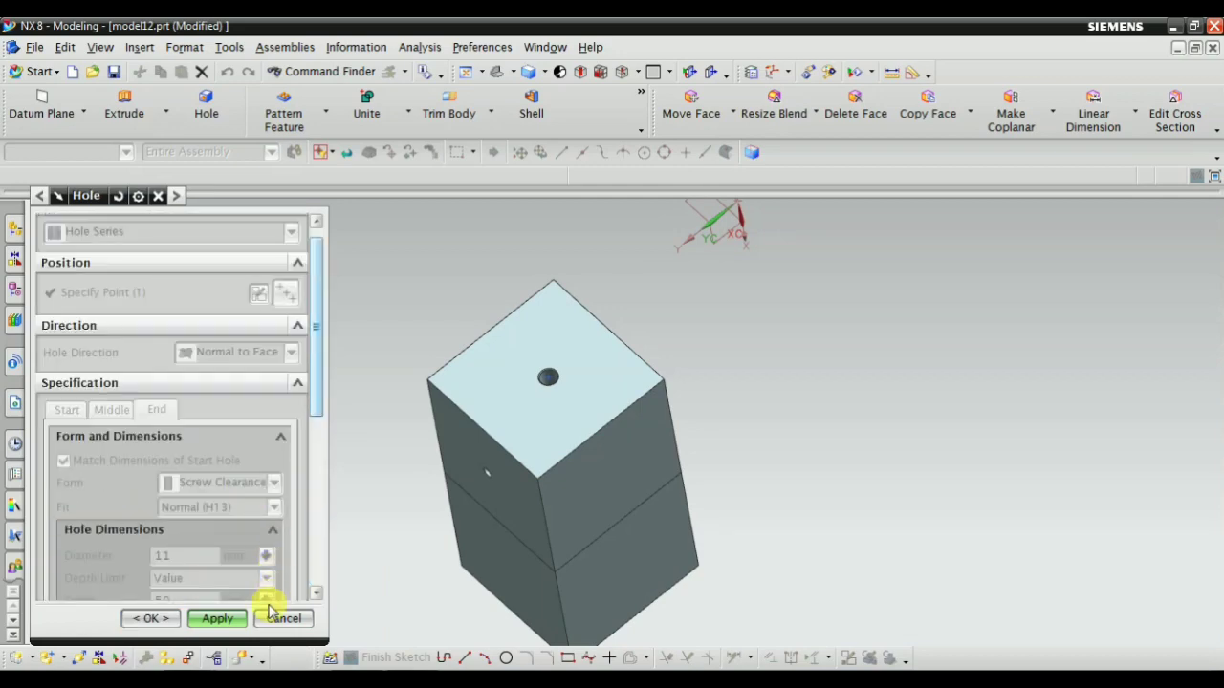
Undo the shown hole series result and set the end hole's form to Threaded
scroll(272, 571, "down", 3)
scroll(277, 574, "down", 2)
left_click(282, 577)
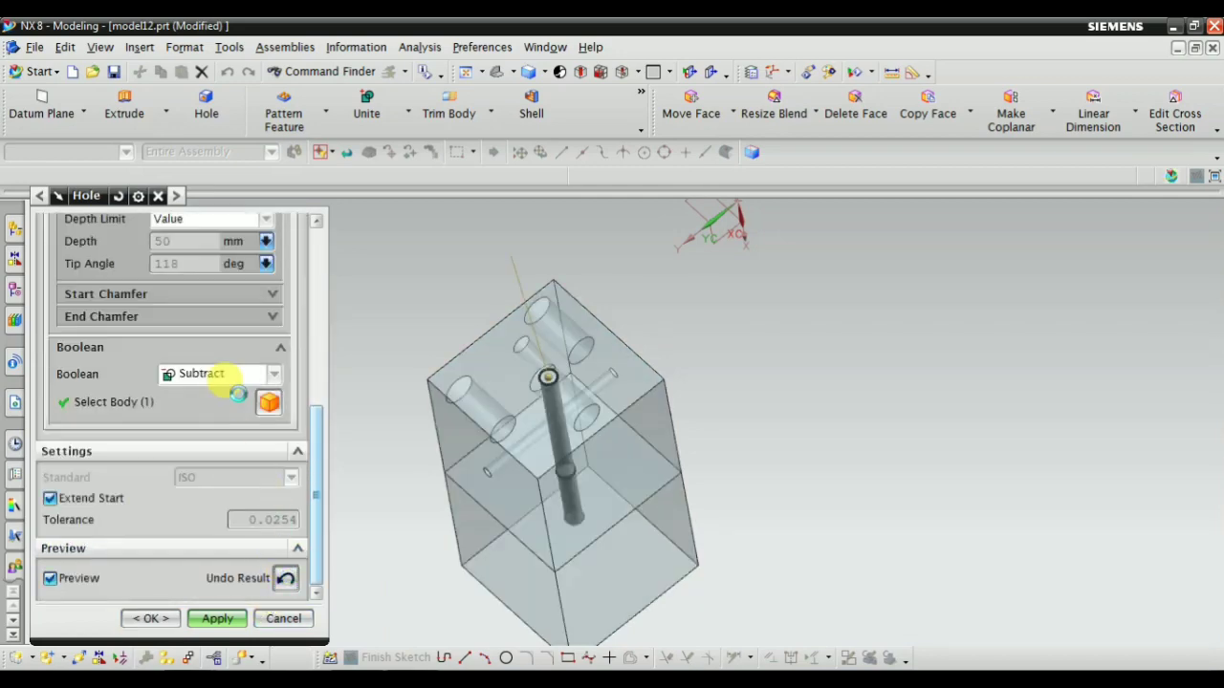
scroll(240, 445, "up", 5)
left_click(192, 392)
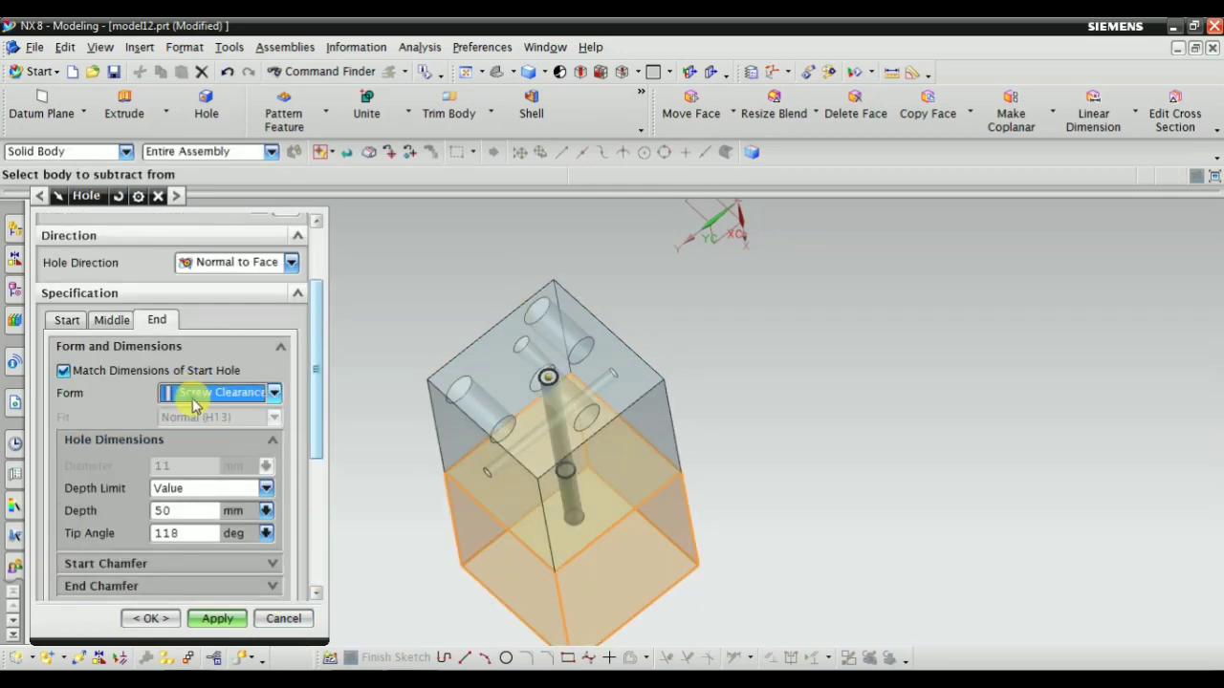
left_click(202, 432)
Review the end hole's thread, depth, relief and chamfer settings and the lower block selected for subtraction
mouse_move(731, 368)
middle_mouse_down()
mouse_move(743, 374)
mouse_move(743, 424)
mouse_move(730, 378)
middle_mouse_up()
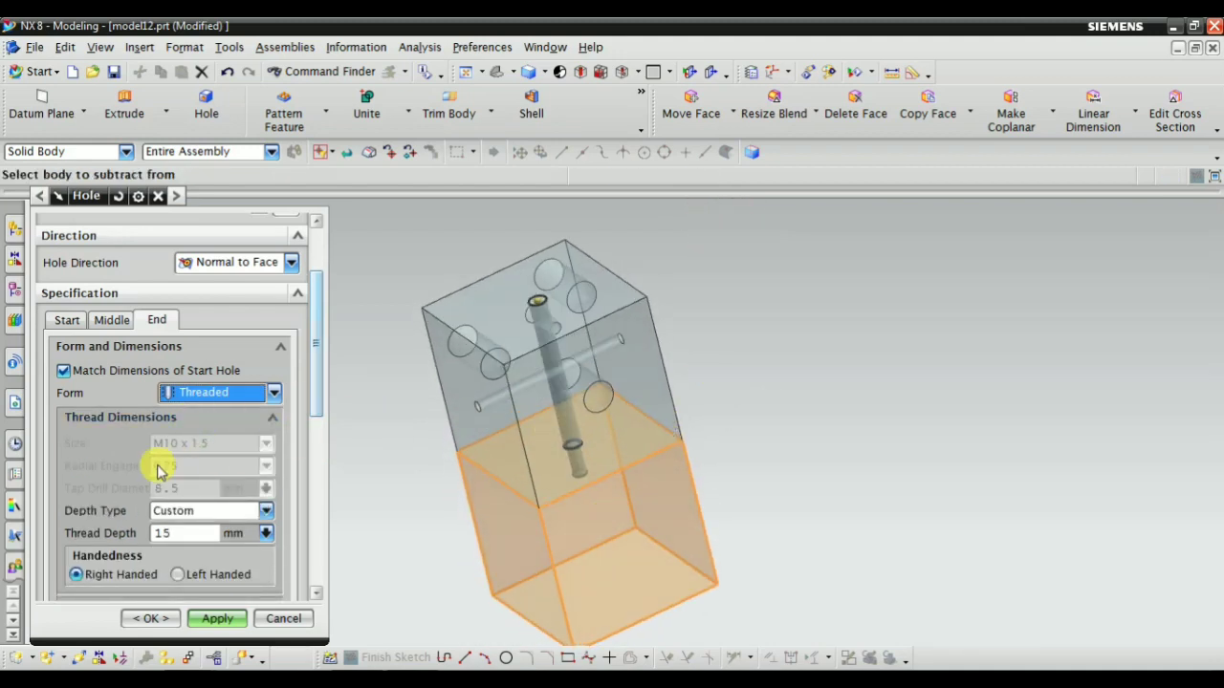
scroll(153, 440, "down", 3)
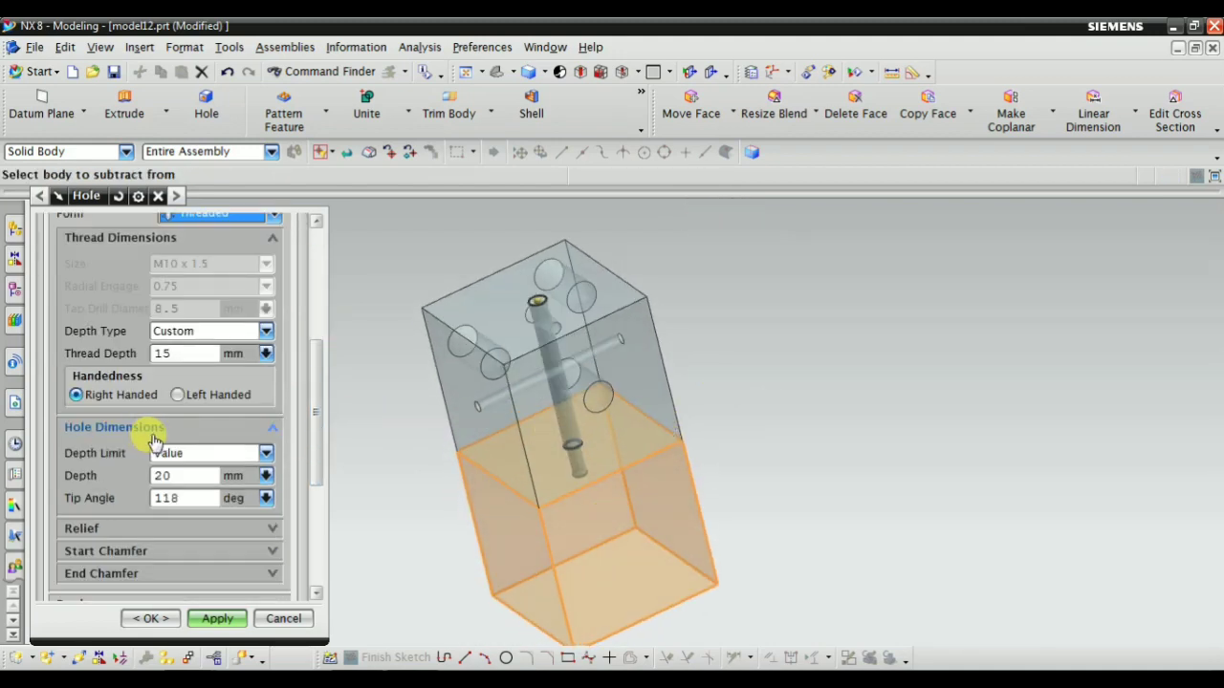
scroll(156, 448, "down", 2)
left_click(136, 436)
scroll(191, 478, "down", 2)
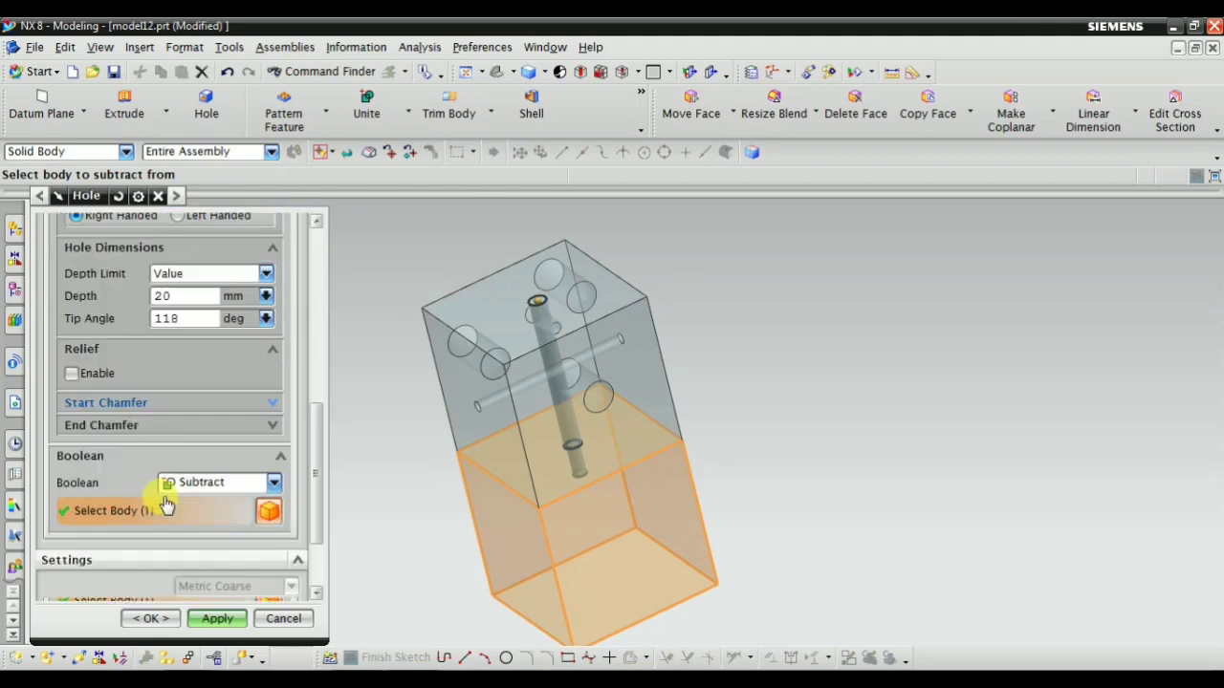
scroll(165, 505, "down", 2)
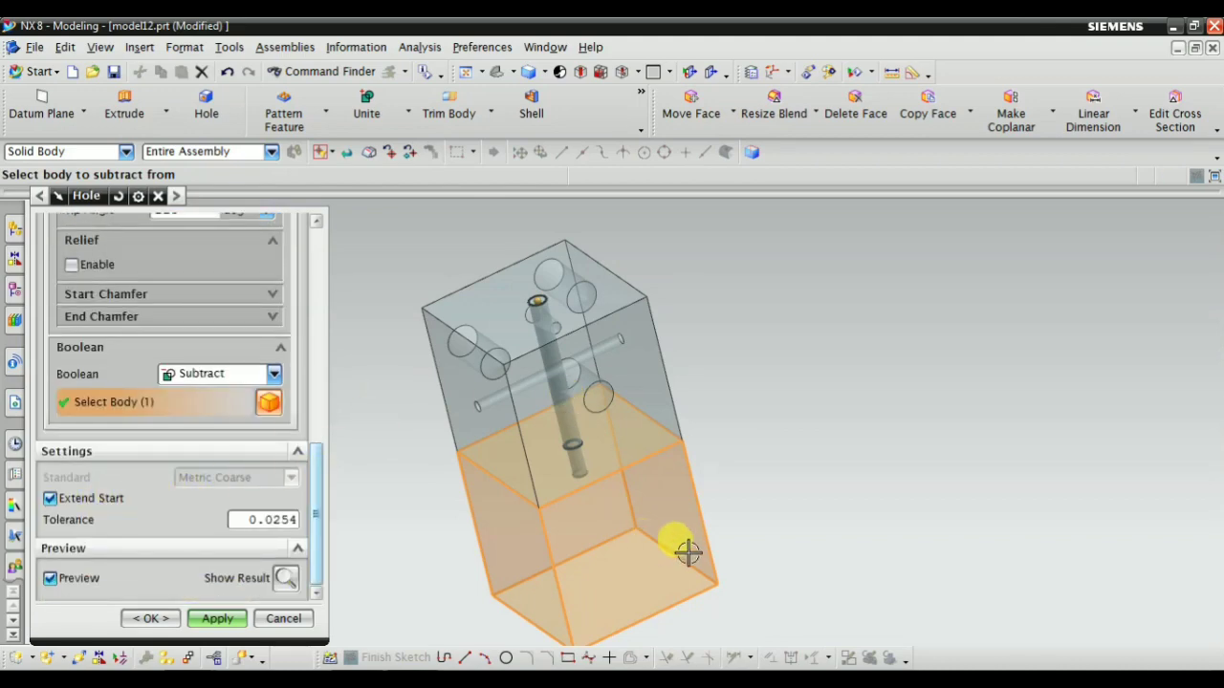
mouse_move(689, 553)
middle_mouse_down()
mouse_move(669, 519)
mouse_move(690, 568)
middle_mouse_up()
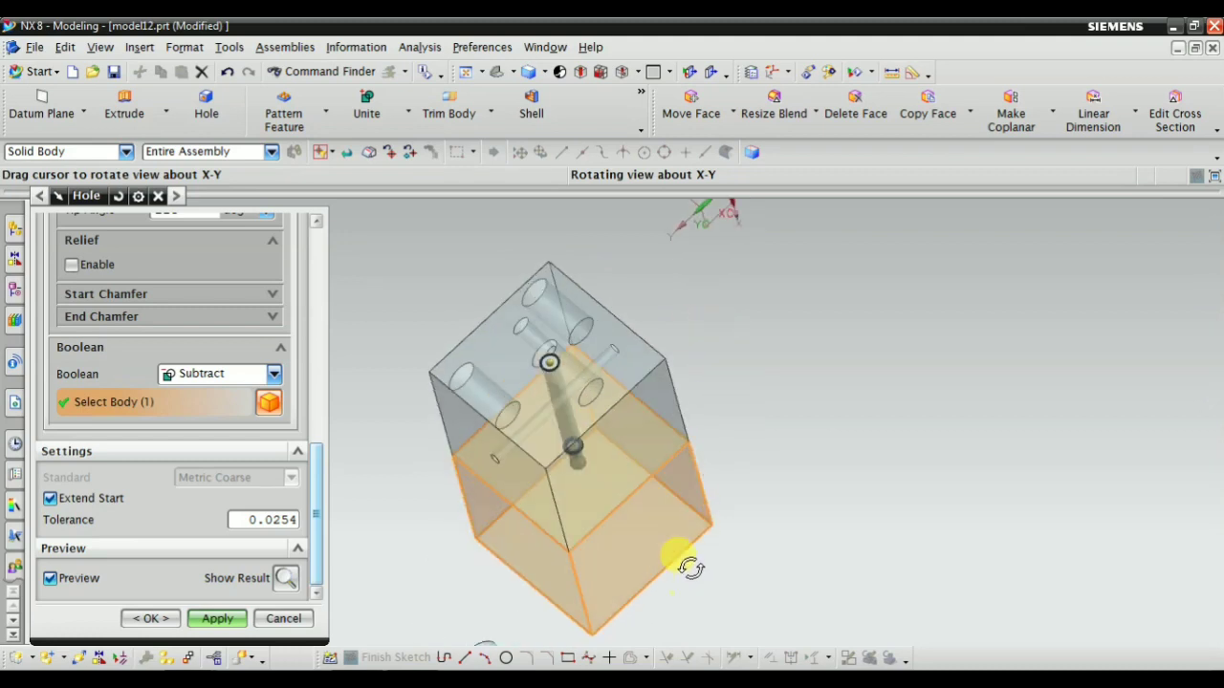
Create the hole series through both blocks with the threaded end hole
left_click(151, 619)
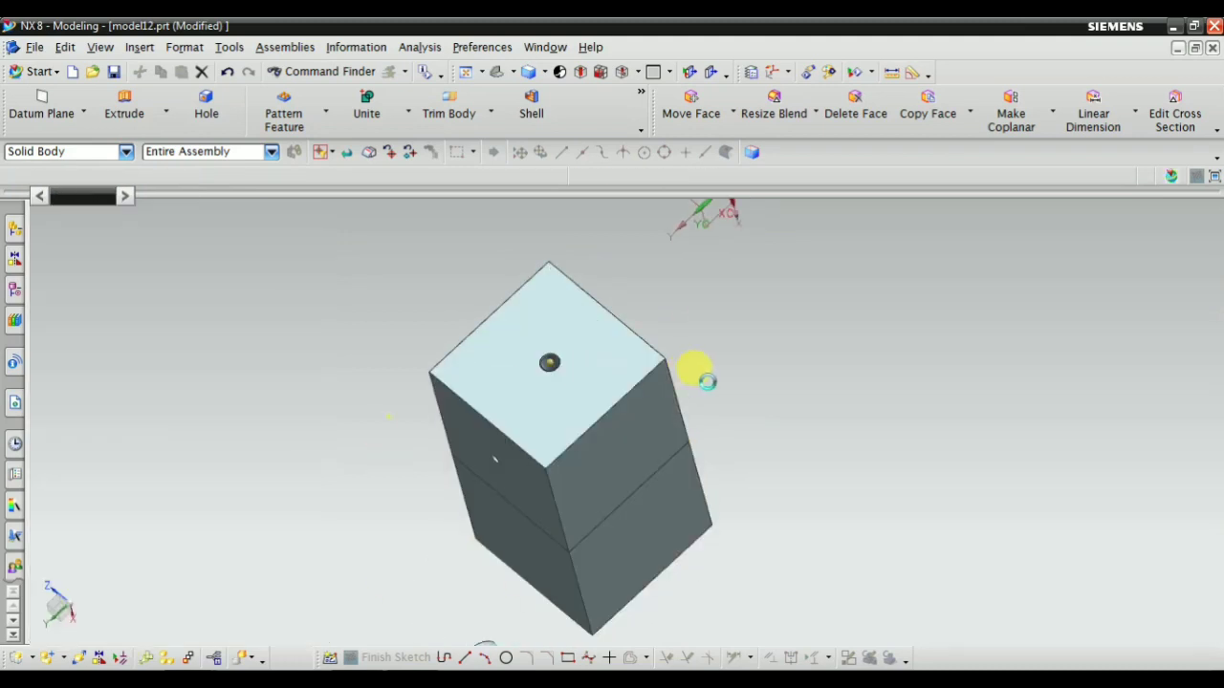
right_click(916, 330)
left_click(918, 310)
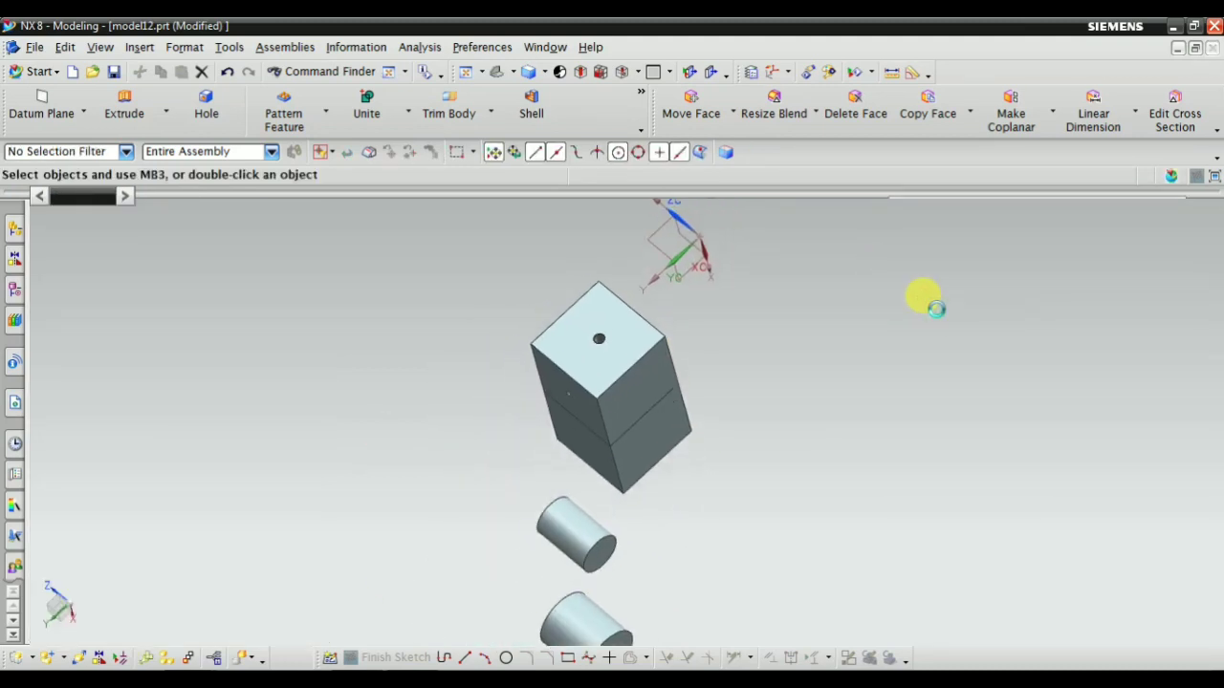